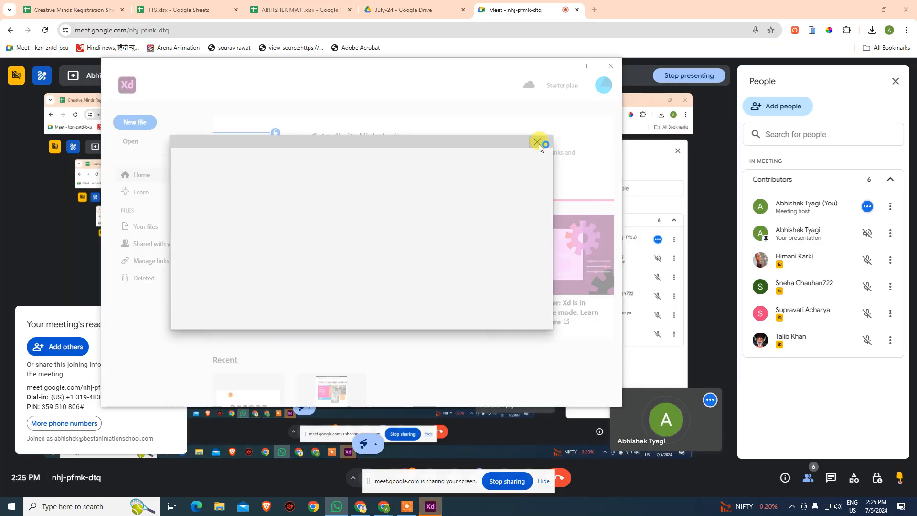
Dismiss the pop-up dialog, maximize the Adobe XD window and open the recent Zomato Slider document.
click(538, 142)
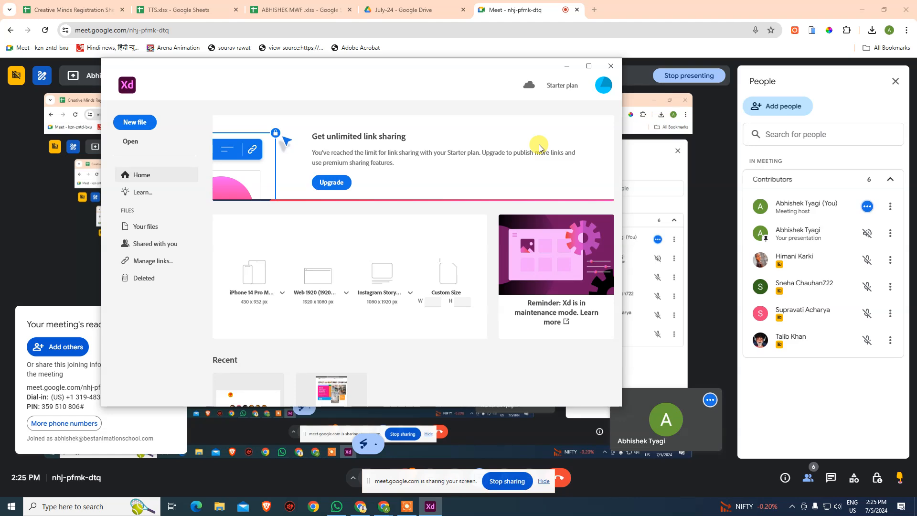
click(591, 66)
click(195, 342)
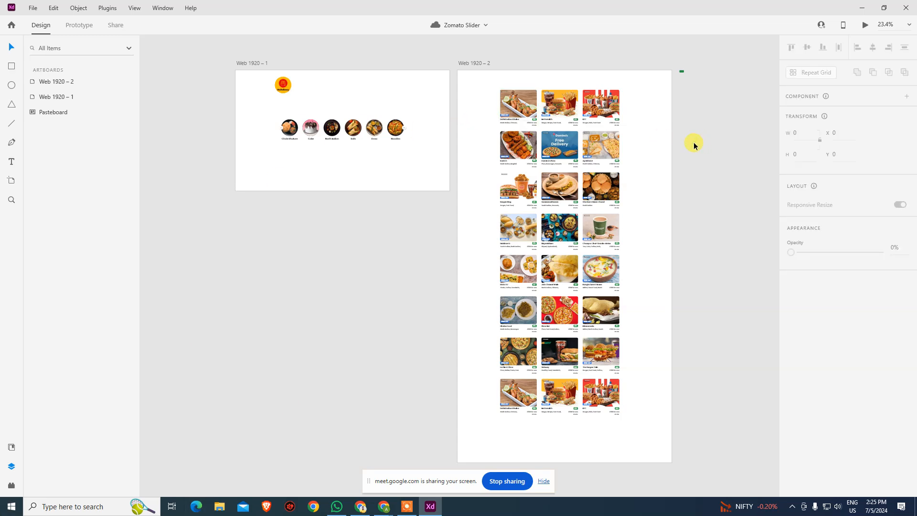
Examine the restaurant cards on the Web 1920 – 2 artboard, including the Apni Rasoi, KFC, Delhi Darbar Dhaba and McDonald's cards.
scroll(559, 287, up, 5)
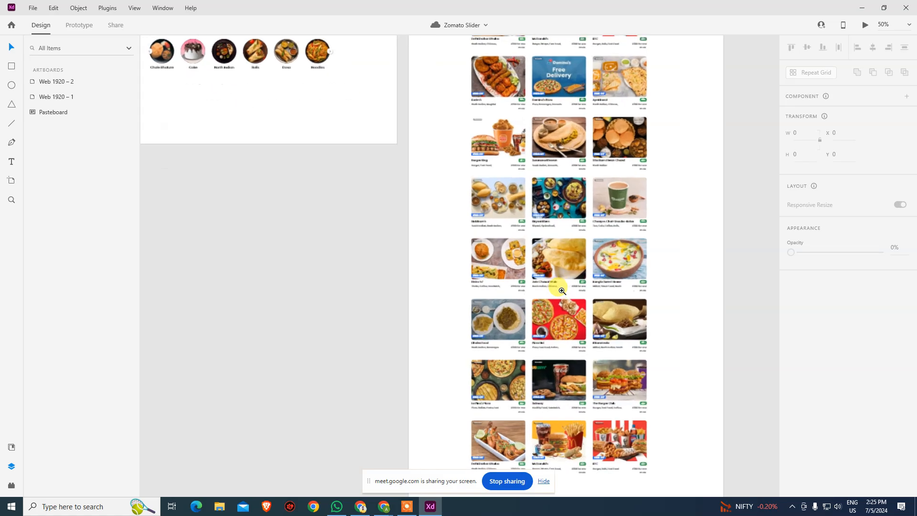
scroll(562, 249, up, 8)
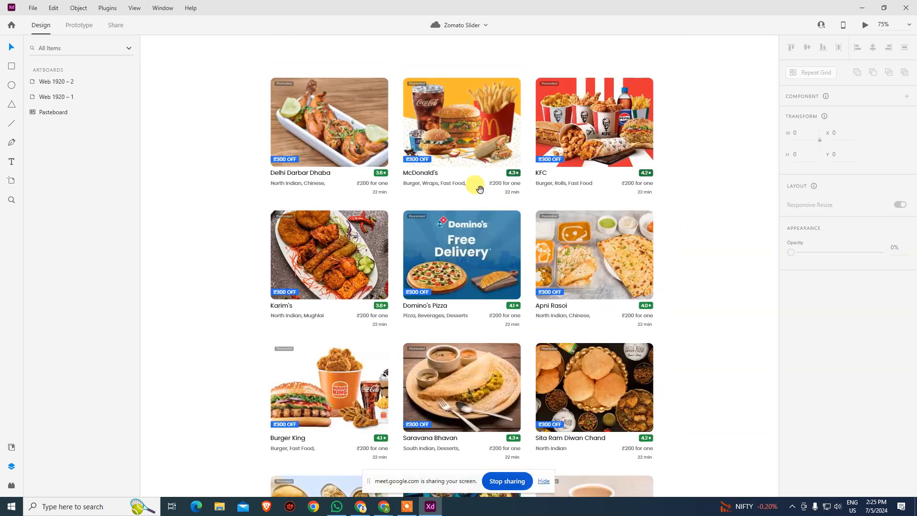
click(478, 188)
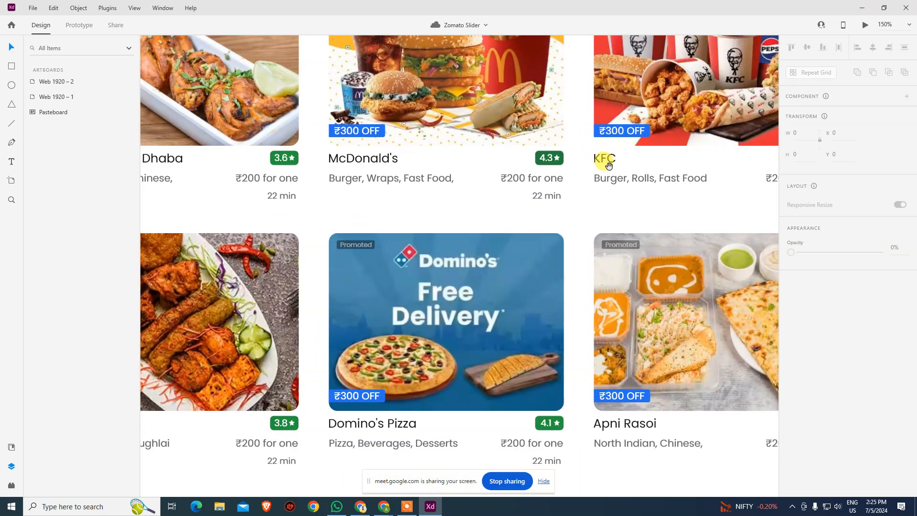
click(608, 225)
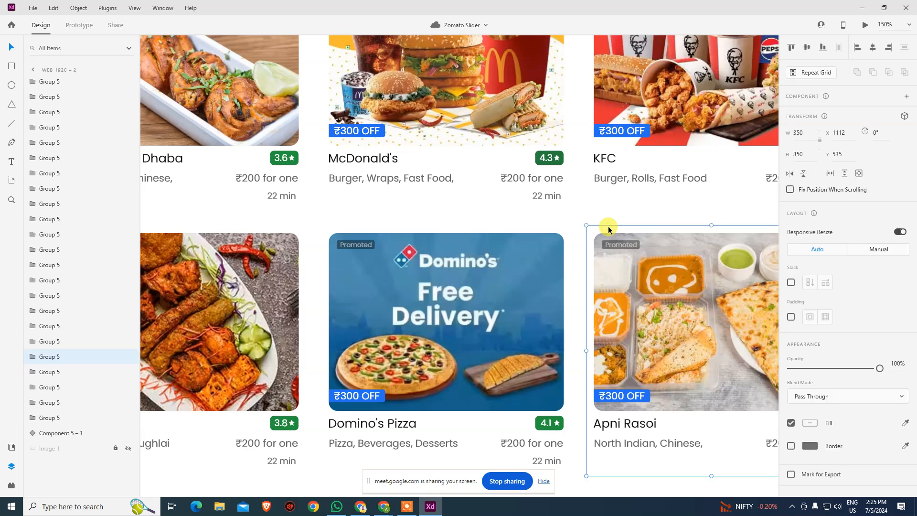
key(ctrl+minus)
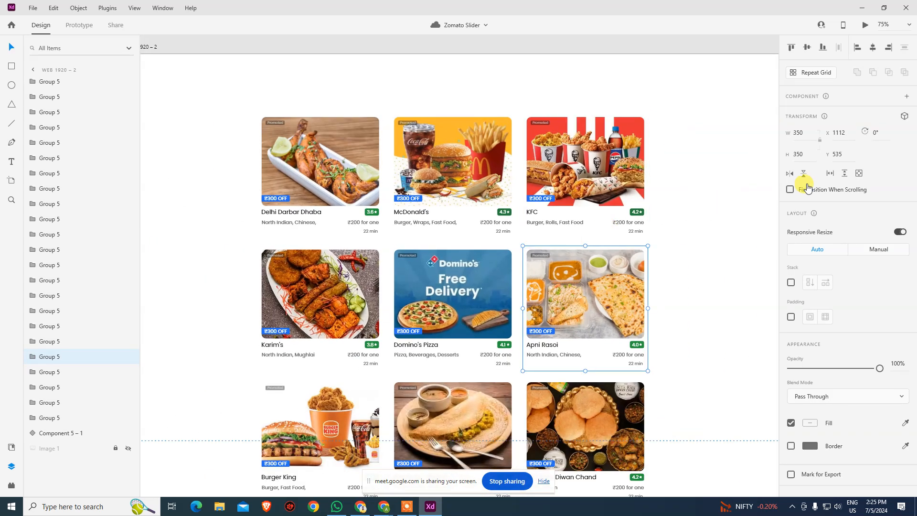
click(715, 192)
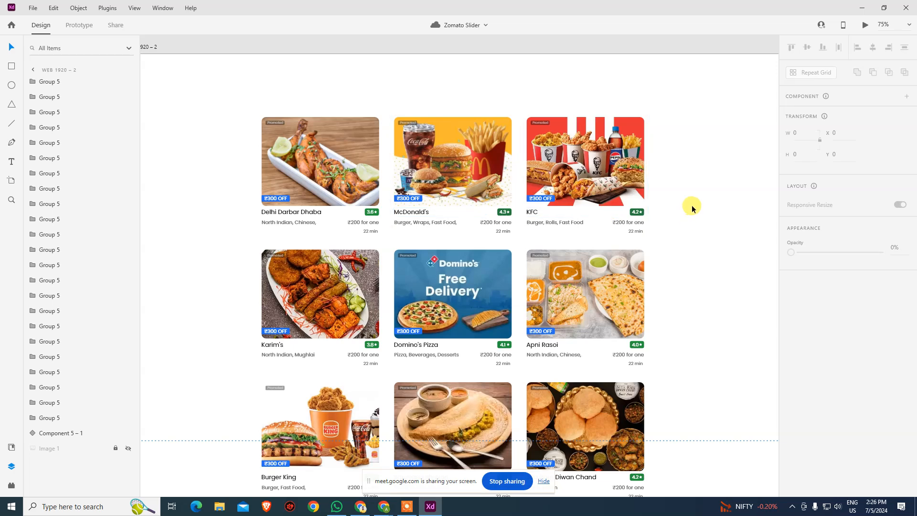
click(618, 197)
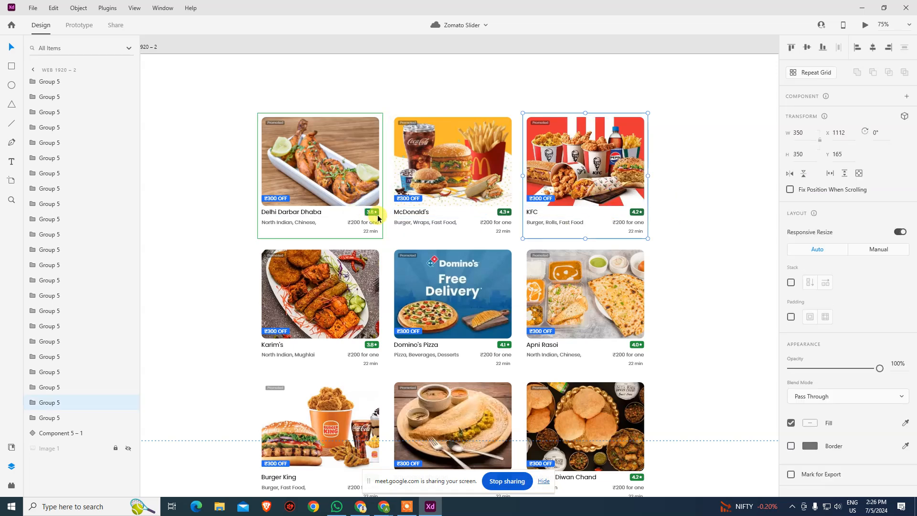
click(361, 212)
click(431, 155)
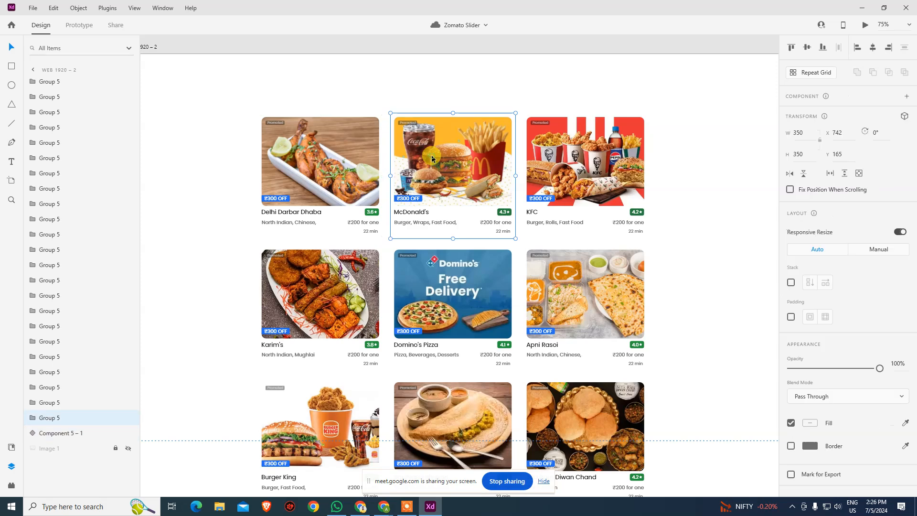
Preview the Web 1920 – 2 artboard to check the Delhi Darbar Dhaba card's hover effect, and close the preview.
click(692, 190)
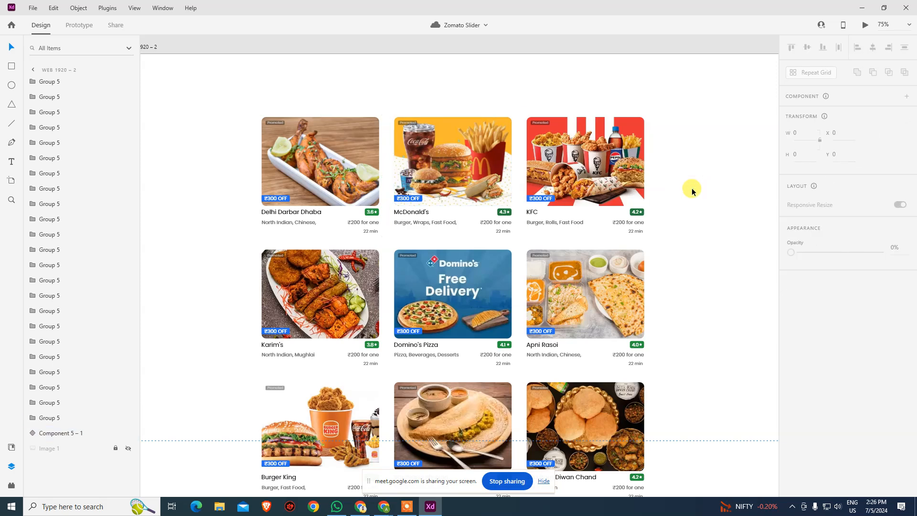
key(ctrl+Return)
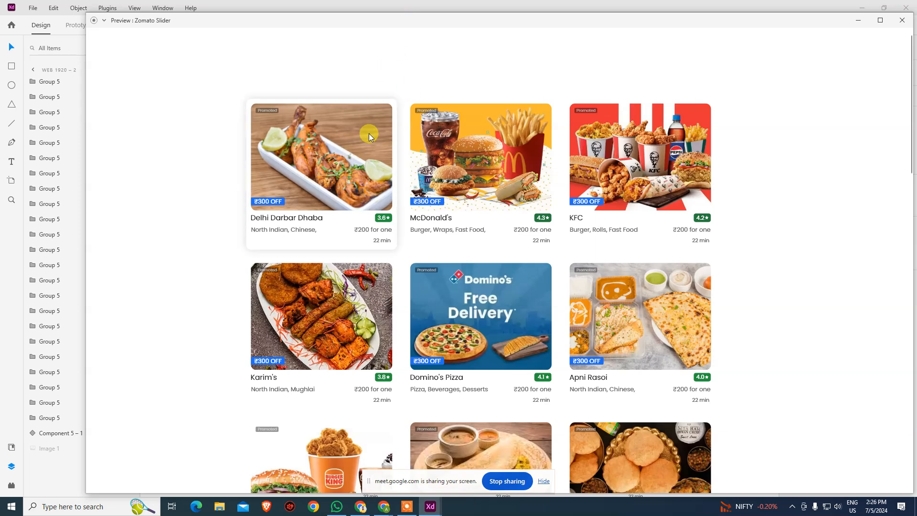
click(902, 20)
Compare the hover interactions of the Default State and State 2 in the Delhi Darbar Dhaba card component, ending on the Default State.
click(79, 25)
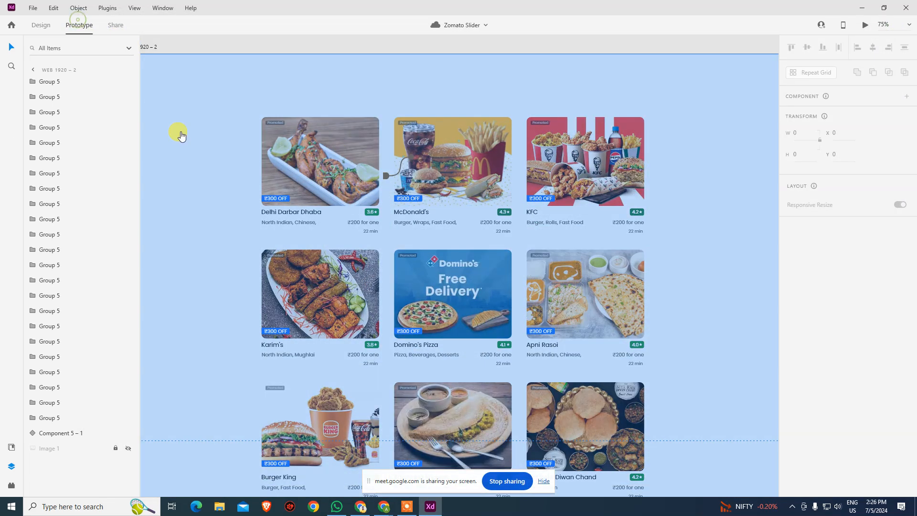
click(318, 144)
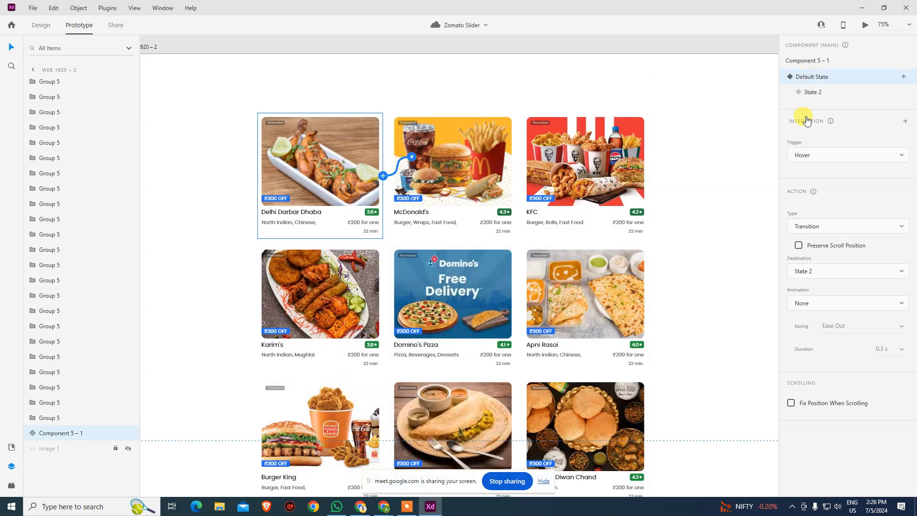
click(828, 92)
click(828, 79)
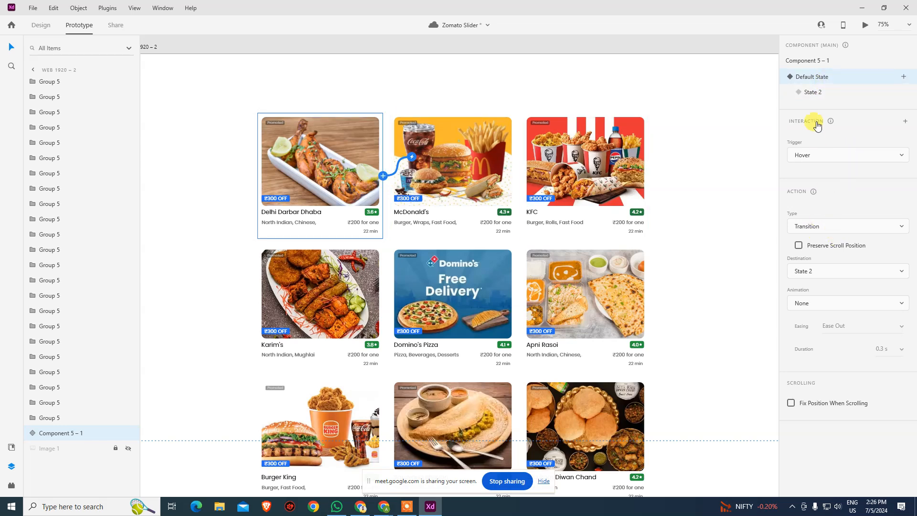
click(821, 91)
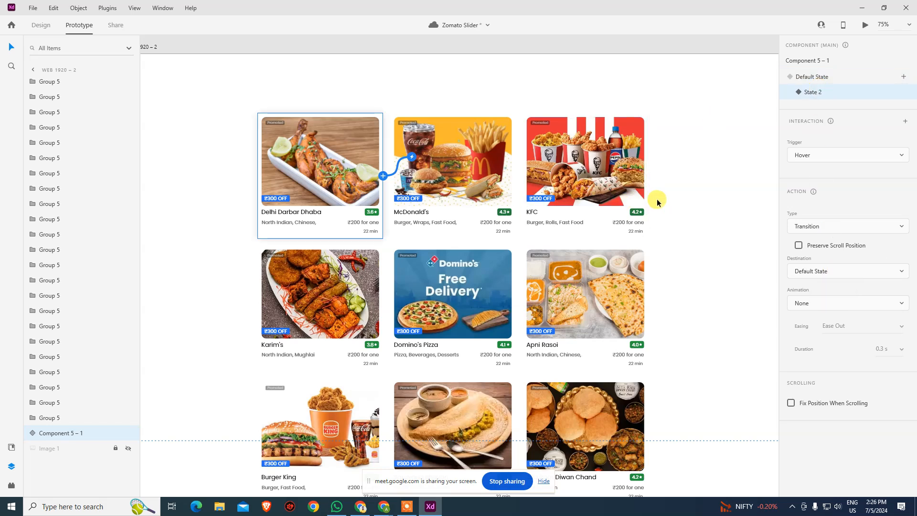
click(702, 146)
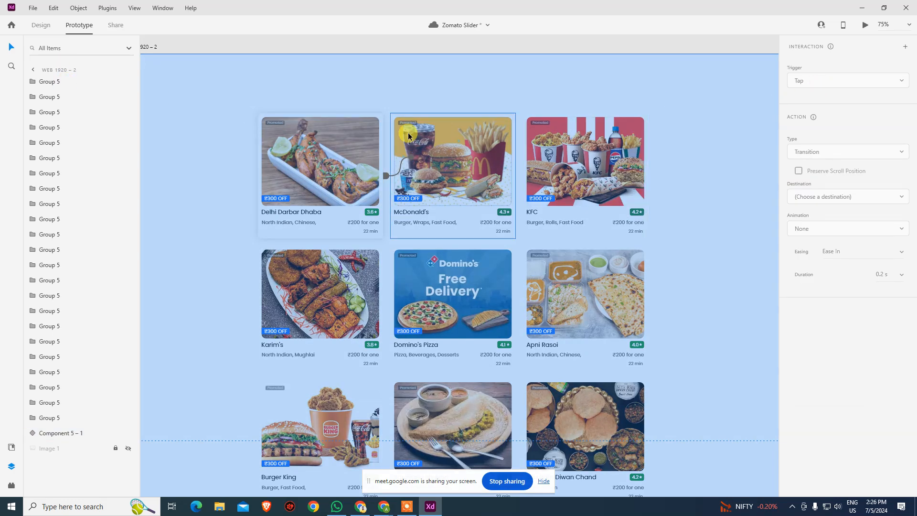
click(340, 139)
click(843, 79)
Preview the restaurant card artboard again, close the preview and return to design mode.
click(717, 137)
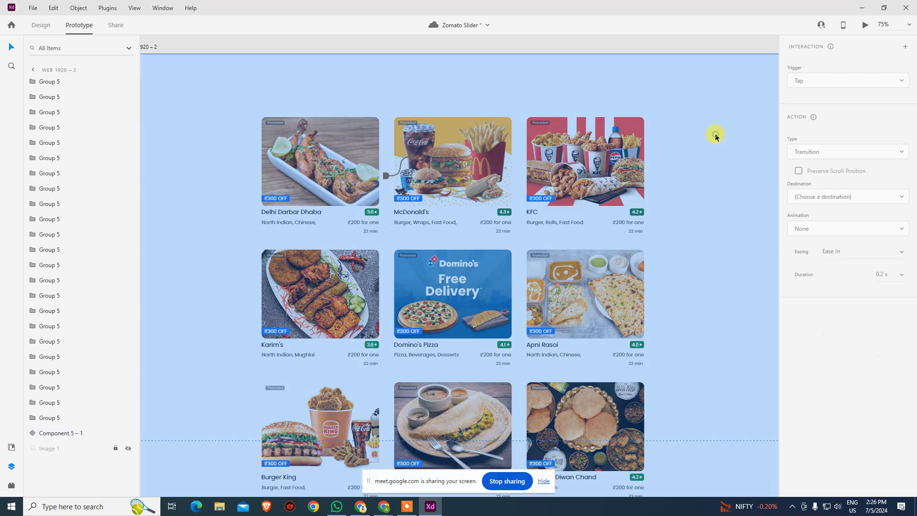
key(ctrl+Return)
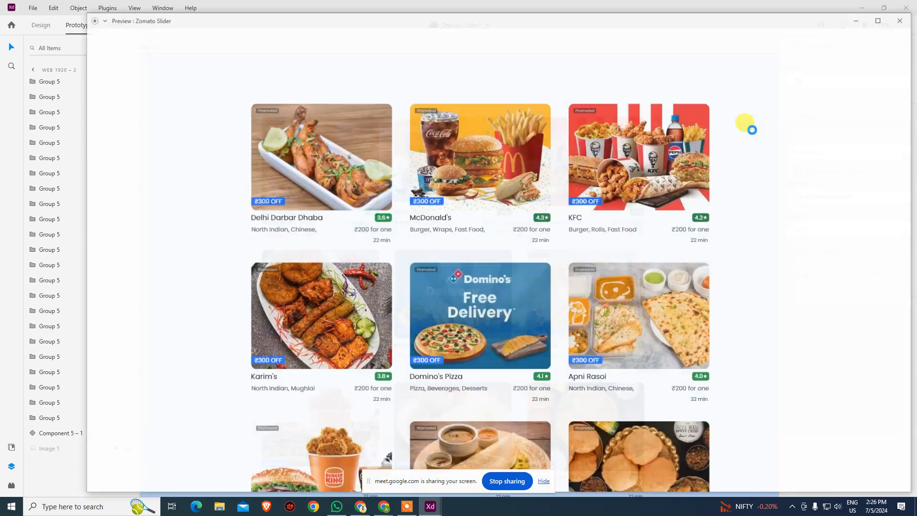
click(902, 20)
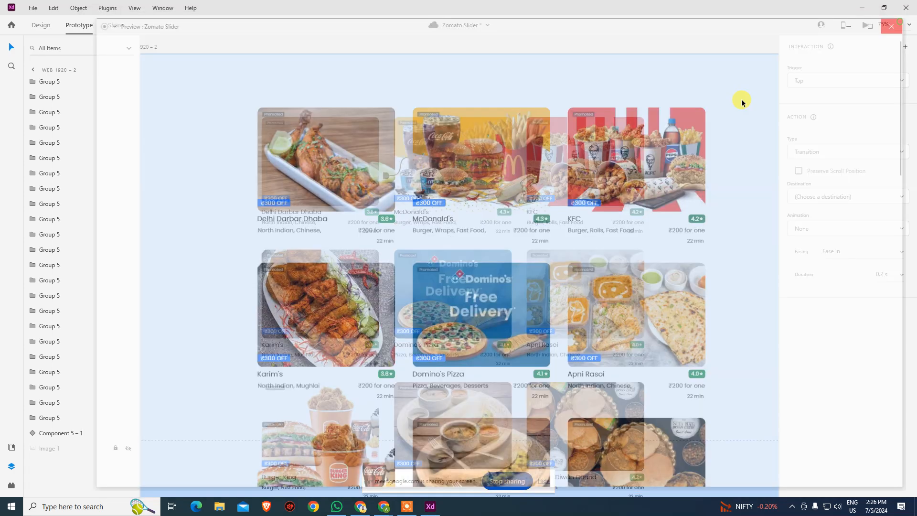
click(41, 25)
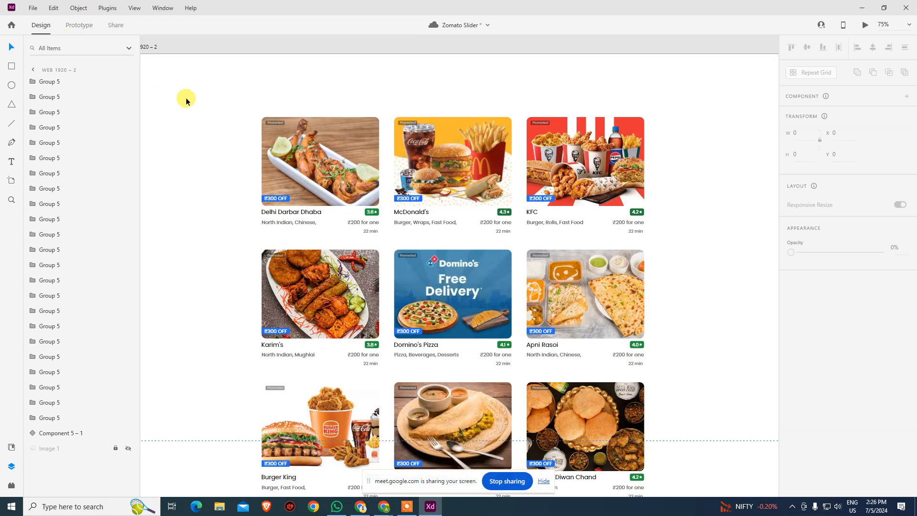
Switch to Chrome and open the Zomato Delhi NCR page (zomato.com/ncr) in a new tab.
mouse_move(384, 505)
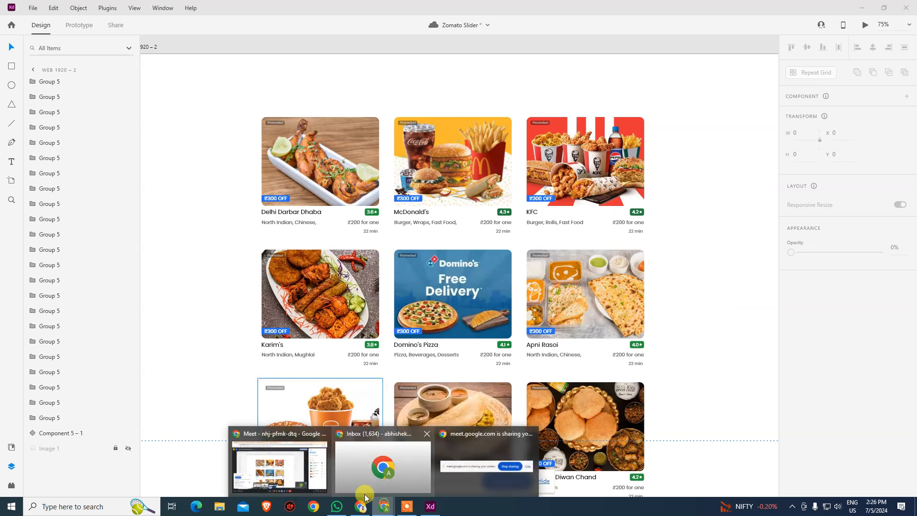
click(280, 459)
click(594, 10)
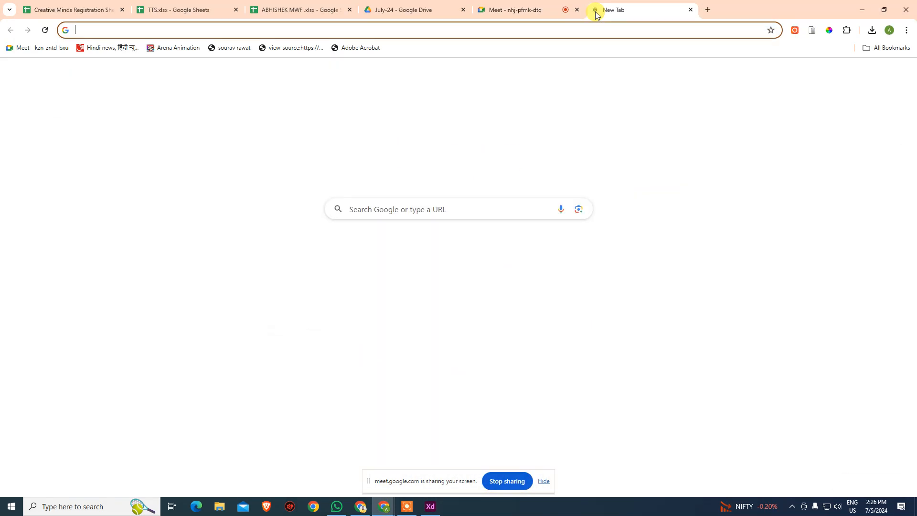
text(zomoto)
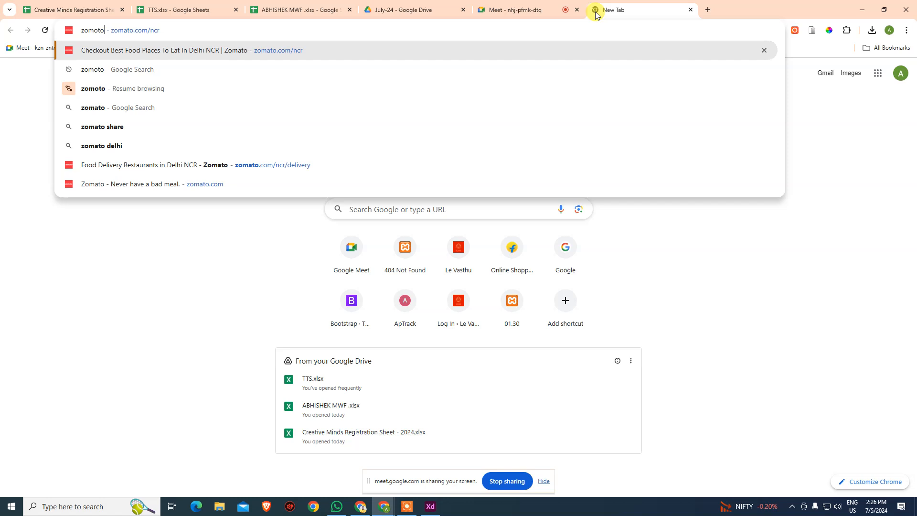
key(Down)
key(Down)
key(Up)
key(Up)
key(Return)
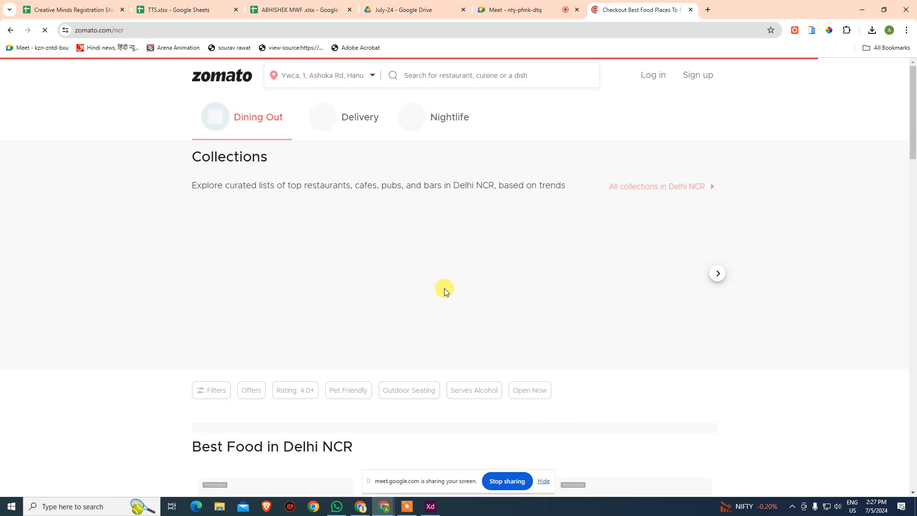
key(alt+Tab)
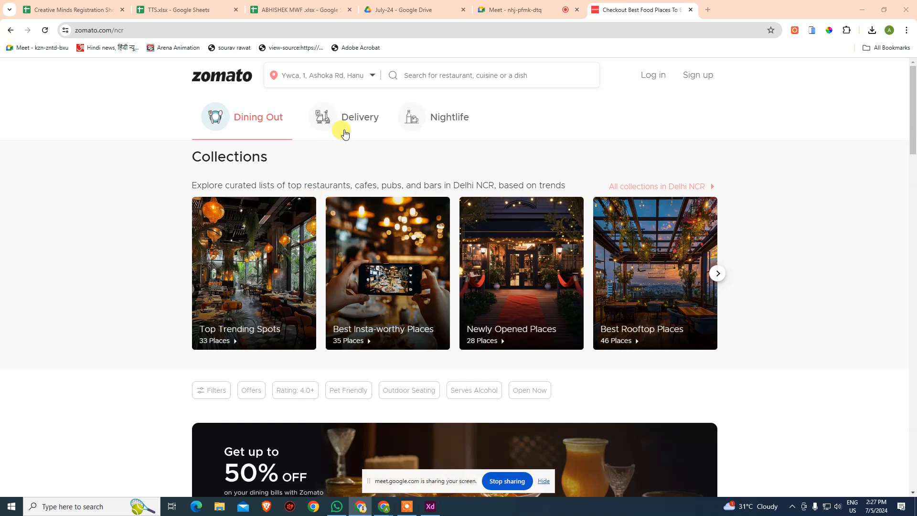
Open Zomato's Delivery page and examine the layout of its category sliders and restaurant card grid.
click(348, 120)
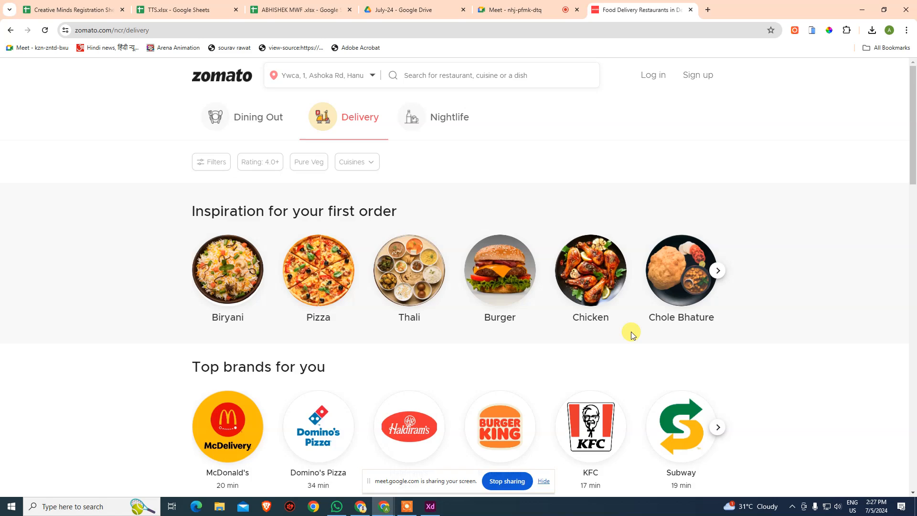
scroll(608, 370, down, 10)
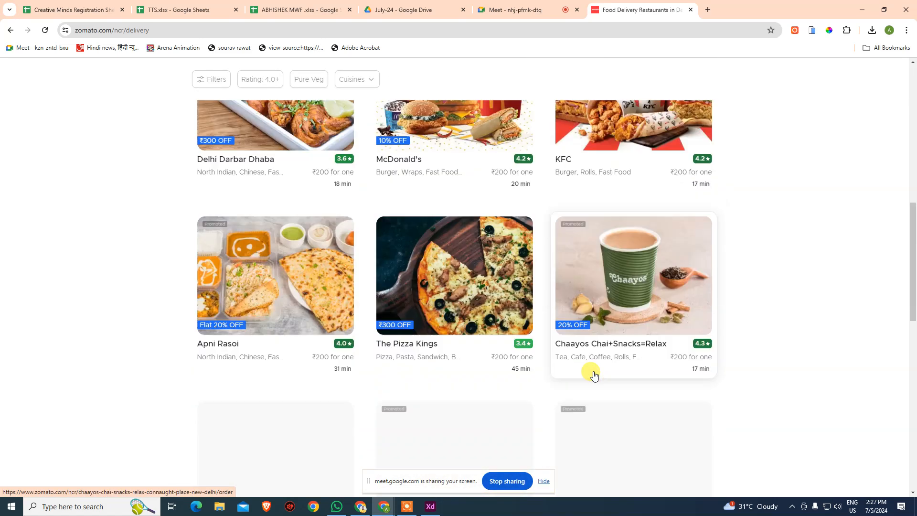
scroll(593, 373, down, 15)
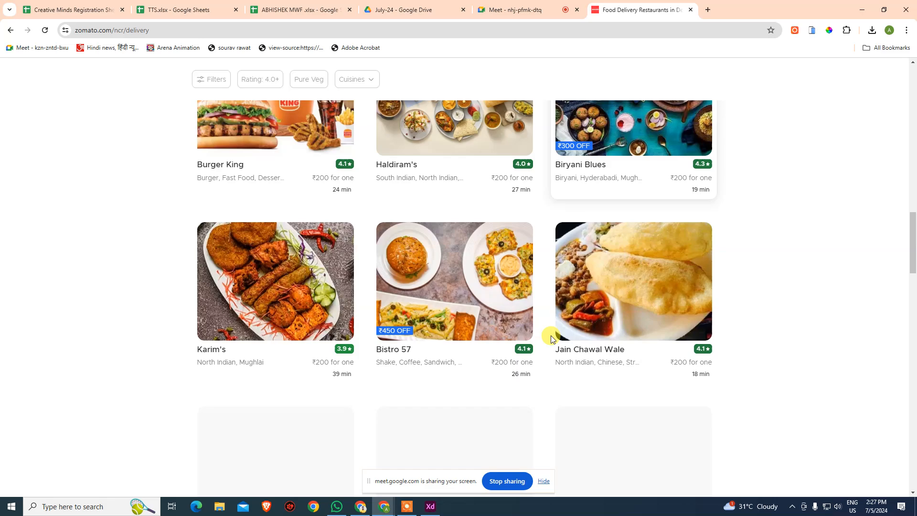
scroll(550, 334, down, 20)
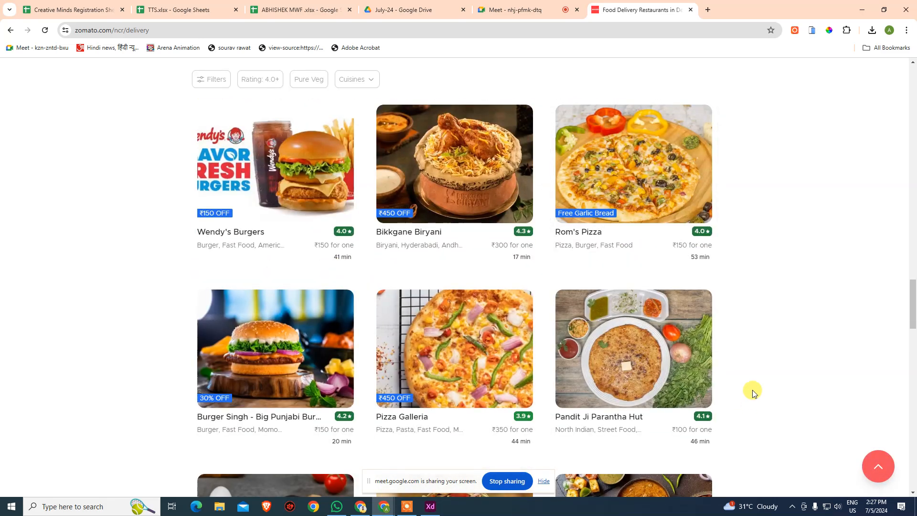
scroll(752, 392, down, 20)
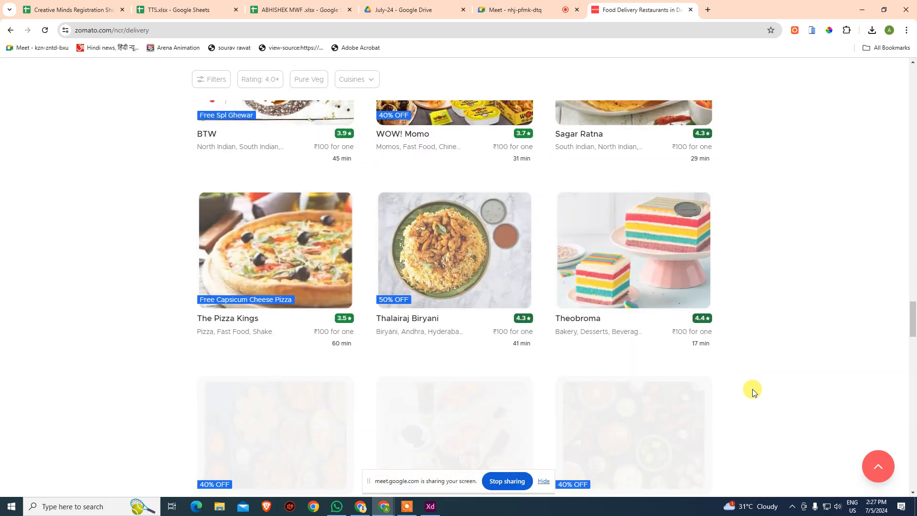
scroll(752, 389, down, 20)
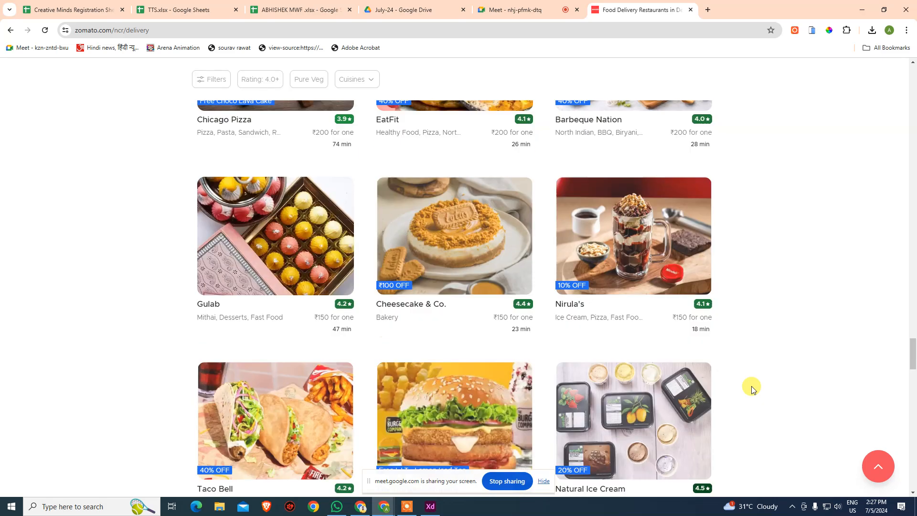
scroll(752, 386, up, 20)
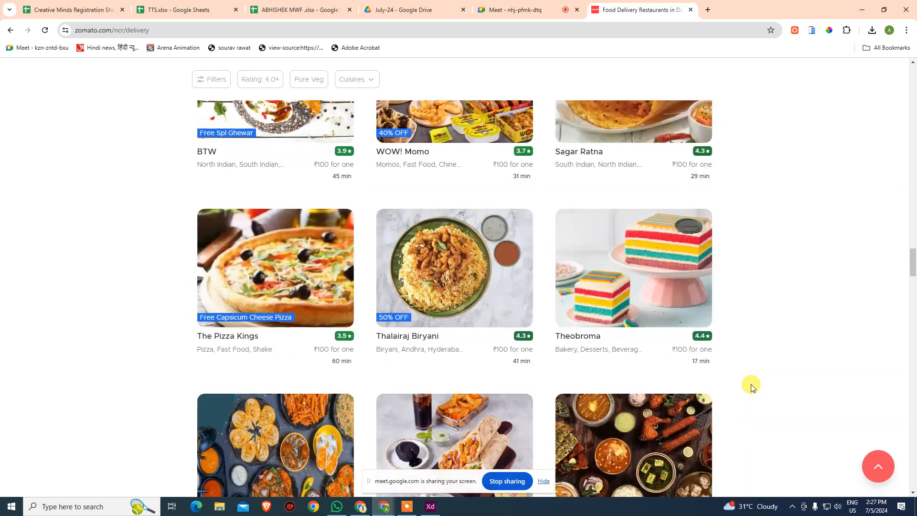
drag(913, 247, 900, 86)
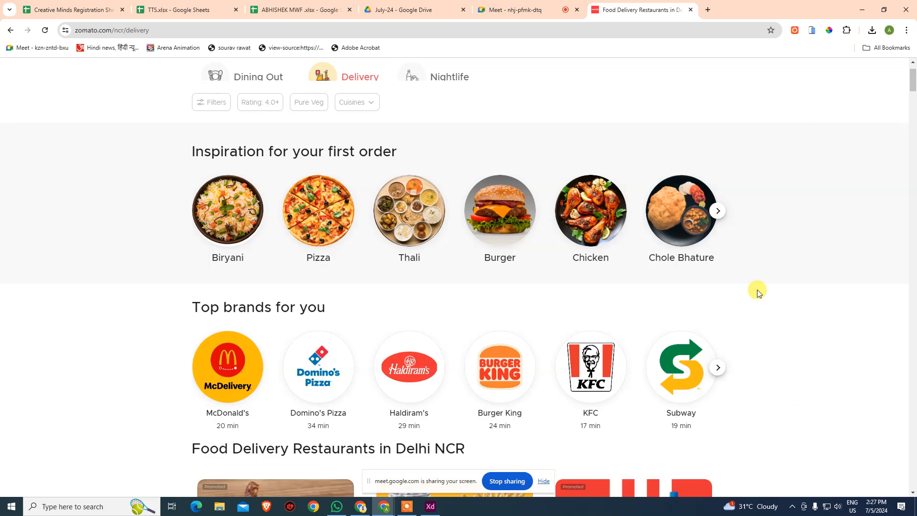
scroll(697, 394, down, 8)
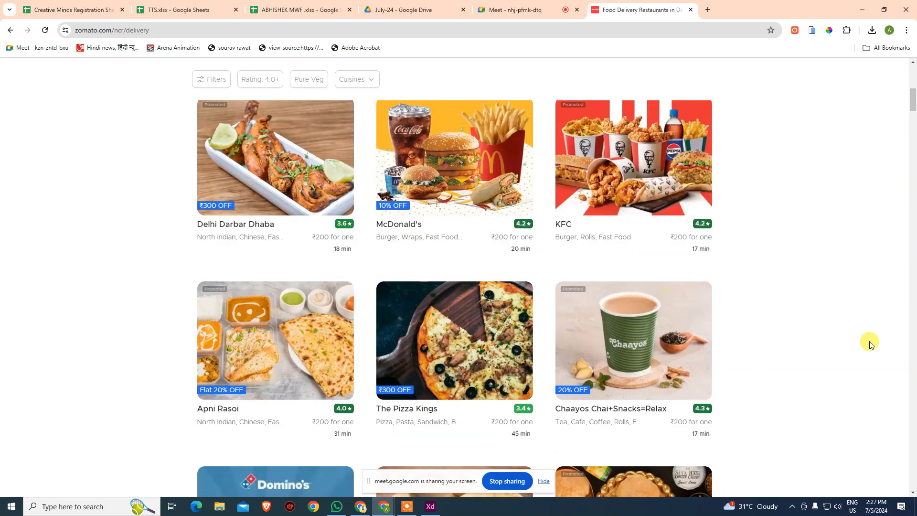
Examine the restaurant card grid further down Zomato's Delivery page, then return to the top of the page.
scroll(870, 342, down, 9)
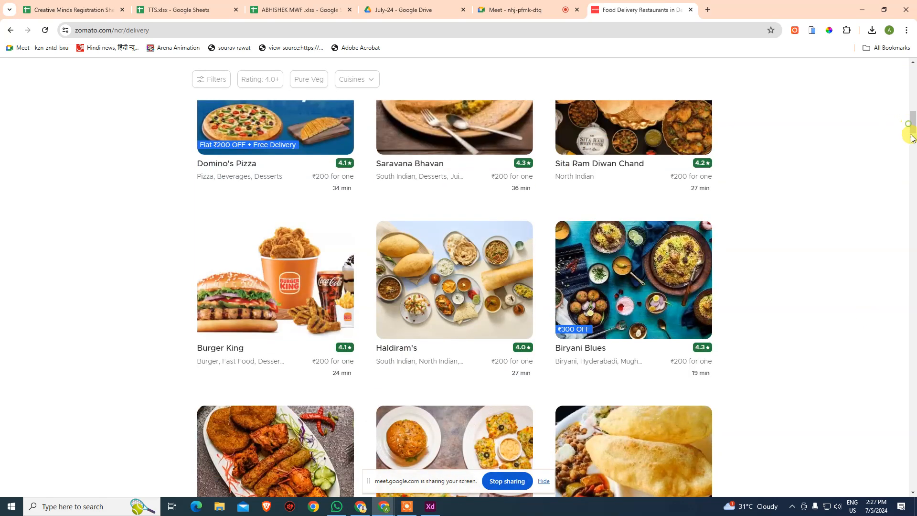
drag(911, 135, 898, 213)
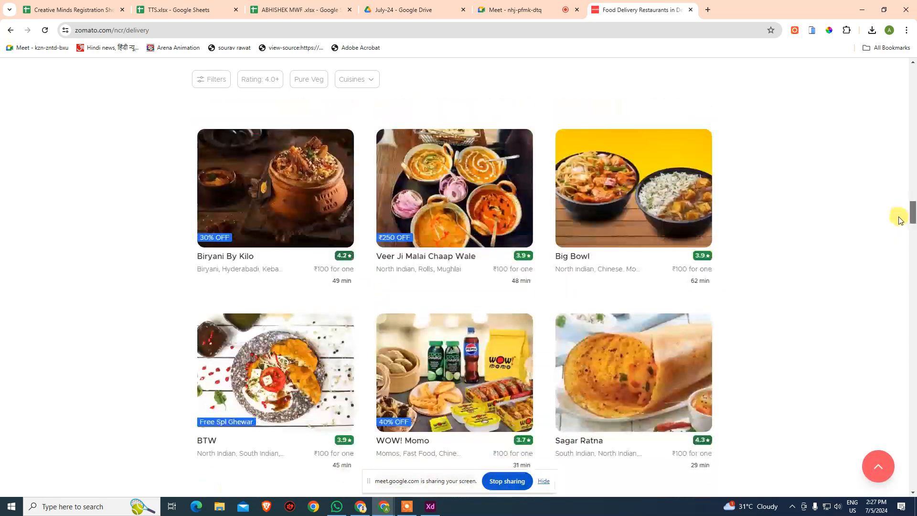
click(877, 467)
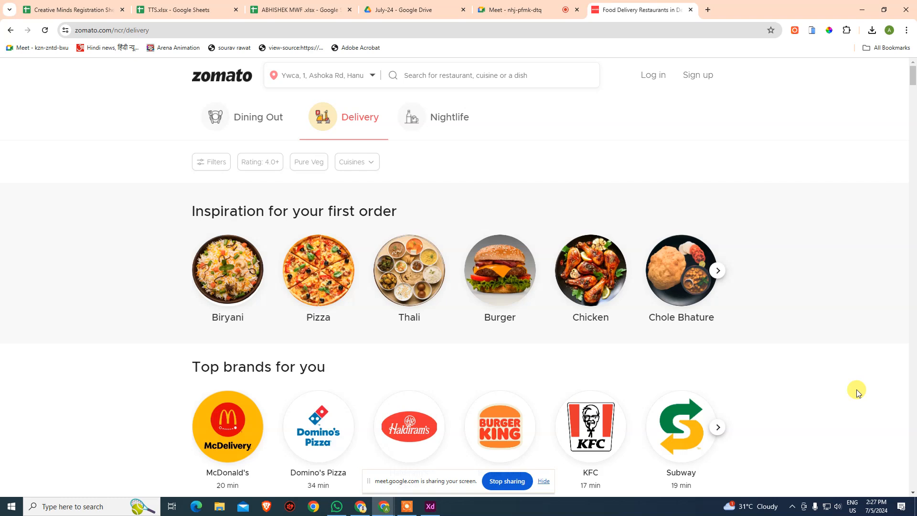
Compare the active and inactive states of the Dining Out, Delivery and Nightlife categories, ending on Delivery.
click(263, 118)
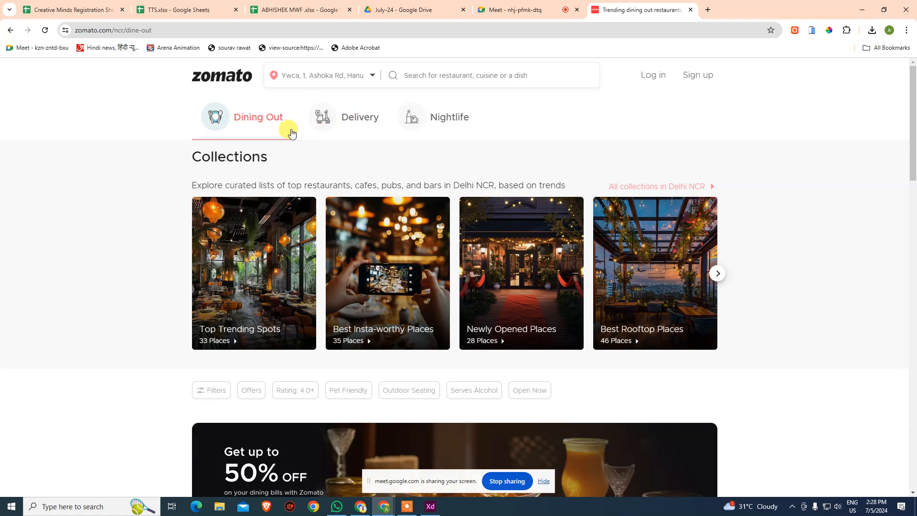
click(347, 126)
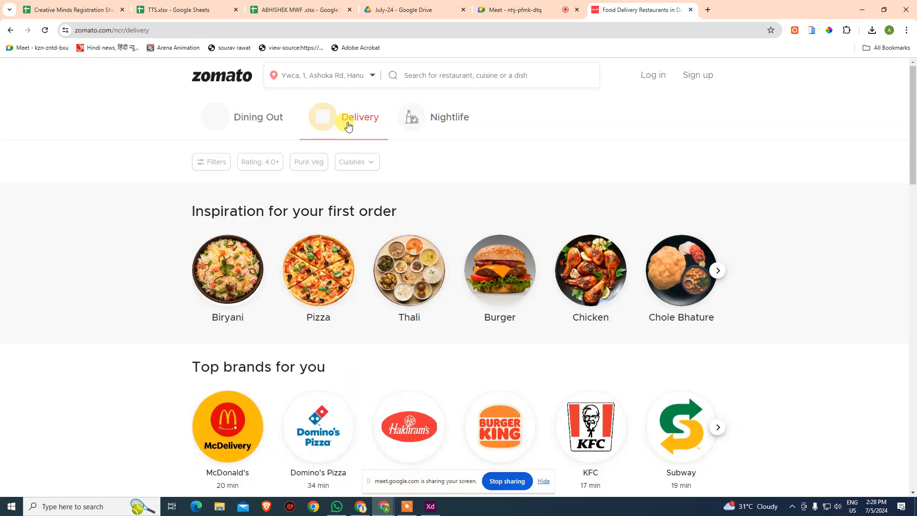
click(443, 127)
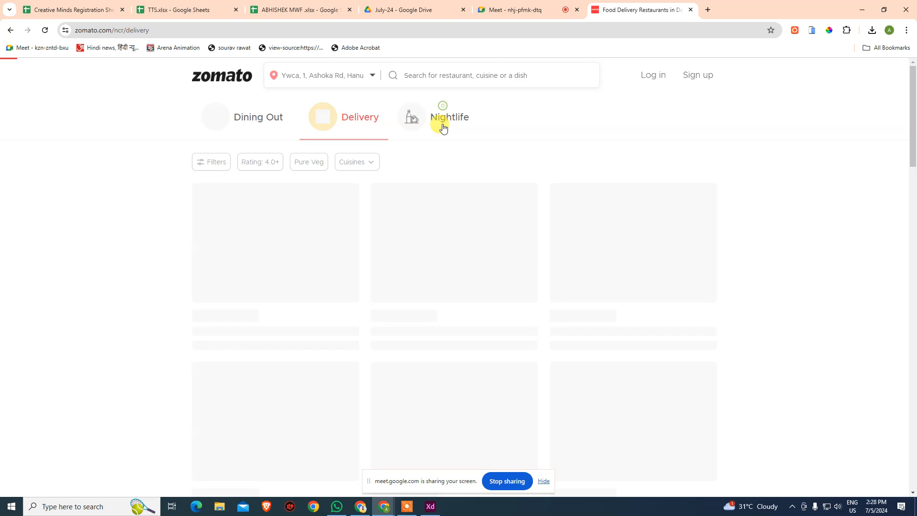
drag(174, 114, 547, 119)
click(553, 119)
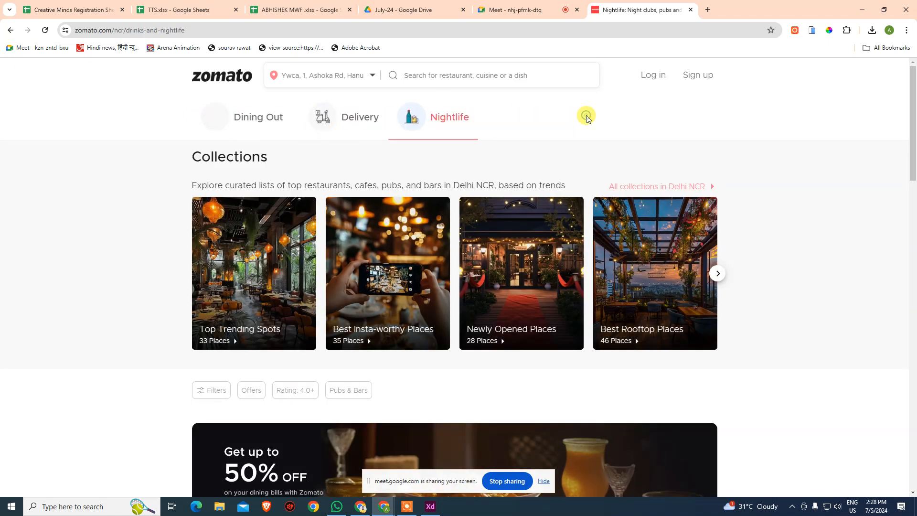
click(215, 120)
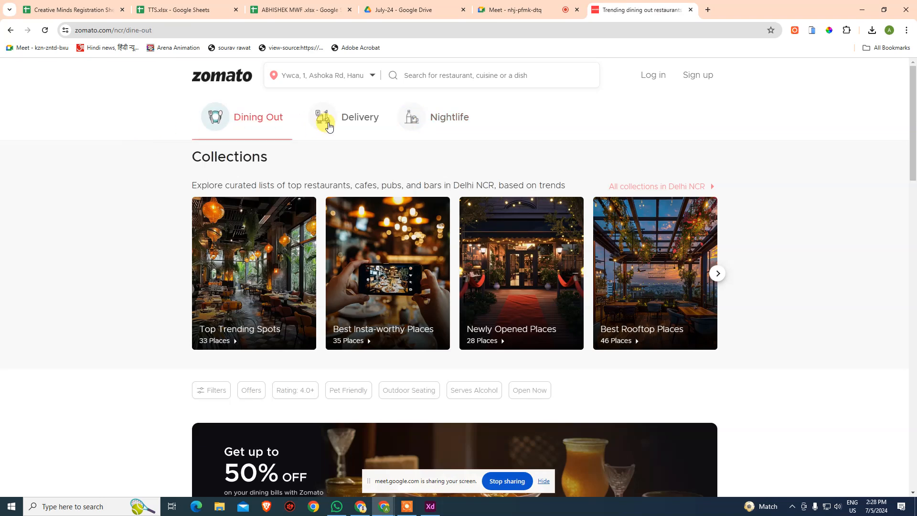
click(329, 126)
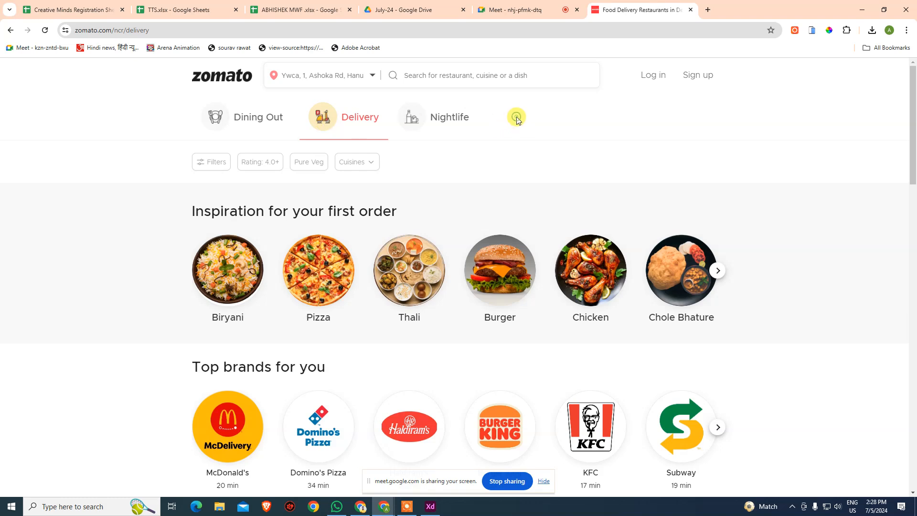
Open the inactive Dining Out icon image in a new tab, view it and return to the Zomato page.
drag(231, 136, 217, 123)
right_click(217, 123)
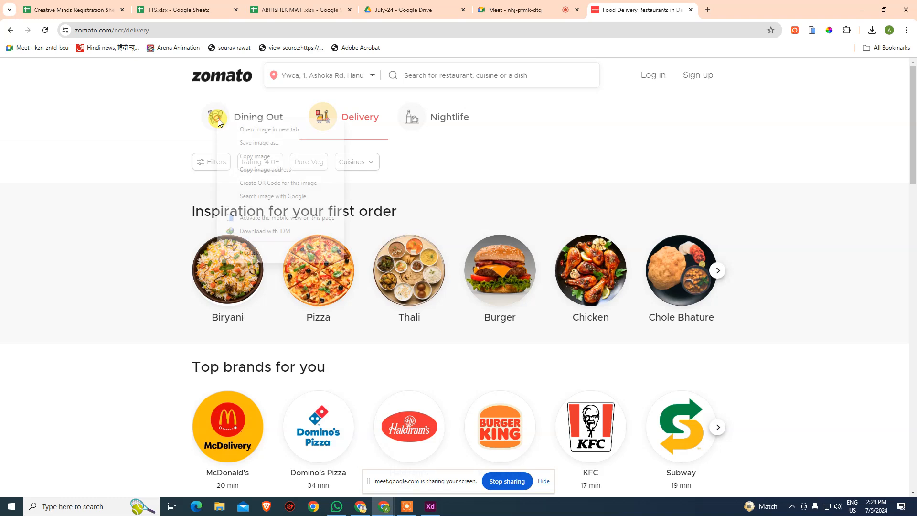
click(281, 130)
click(738, 7)
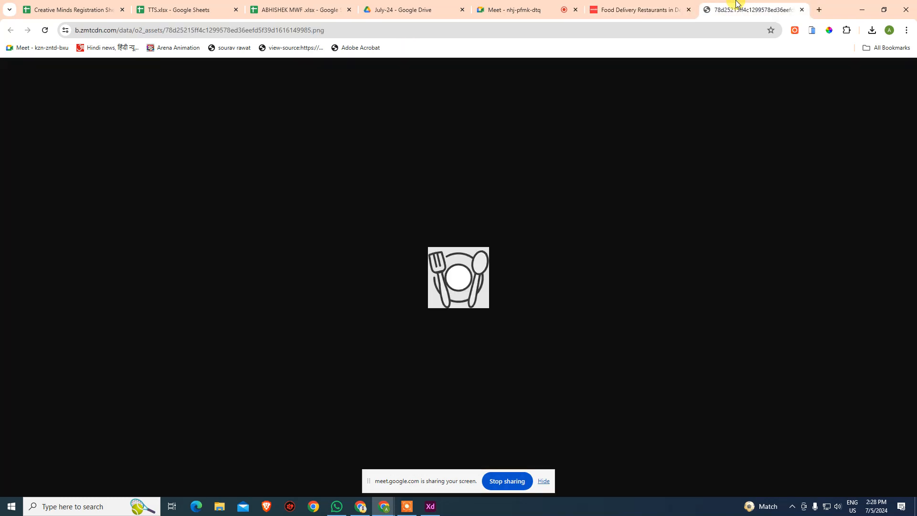
click(640, 9)
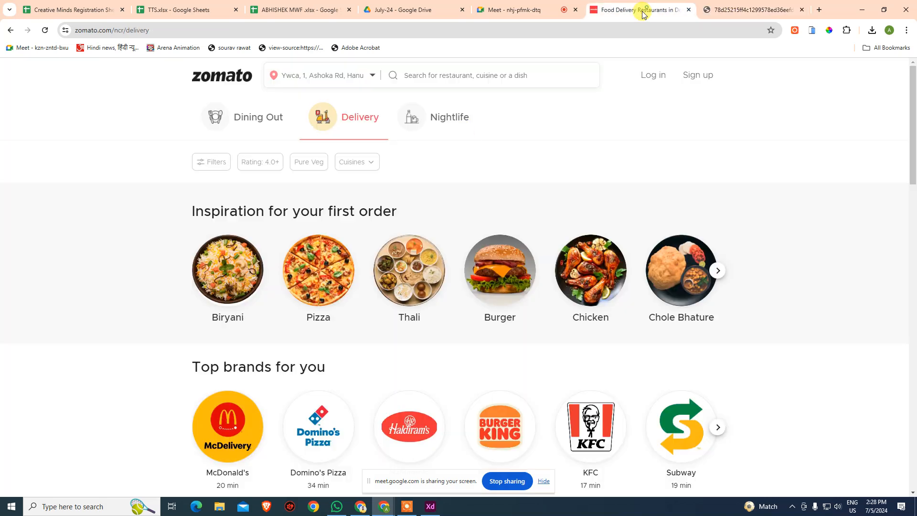
Switch to Dining Out and open the inactive Delivery and Nightlife icon images in new tabs.
click(219, 118)
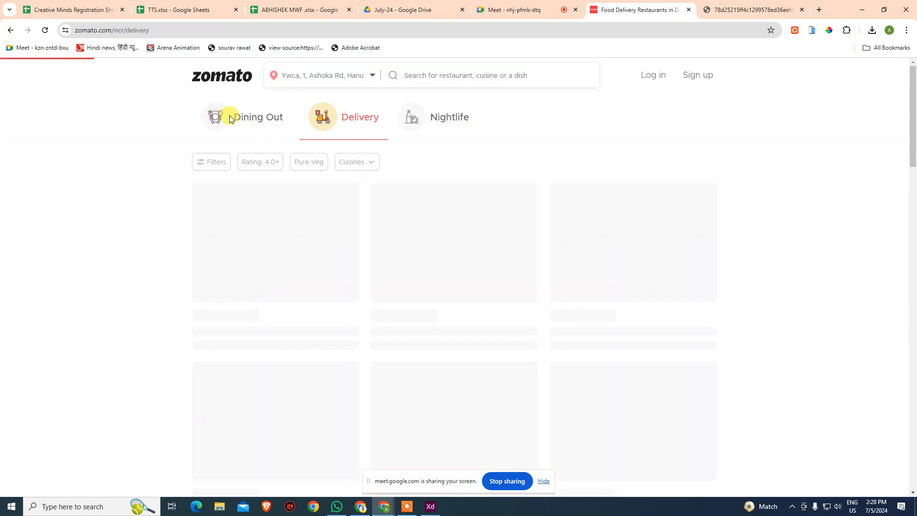
right_click(320, 123)
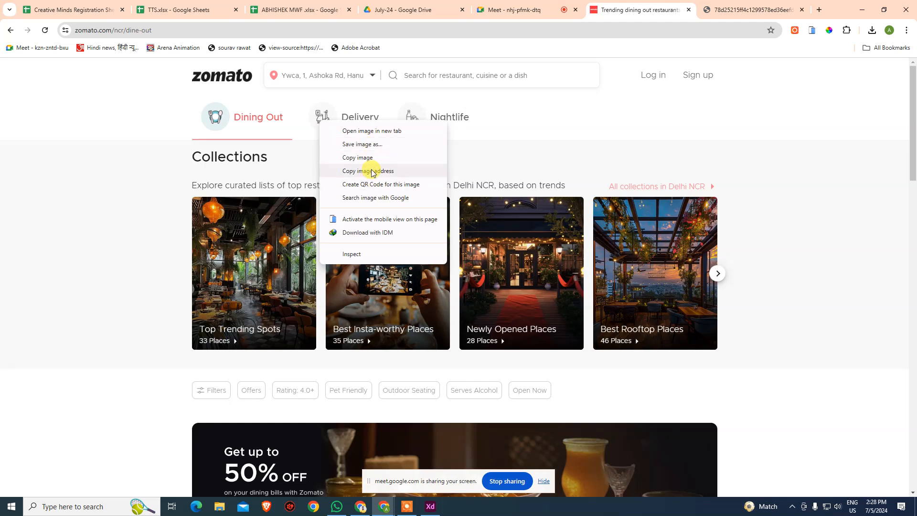
click(383, 131)
right_click(412, 123)
click(437, 135)
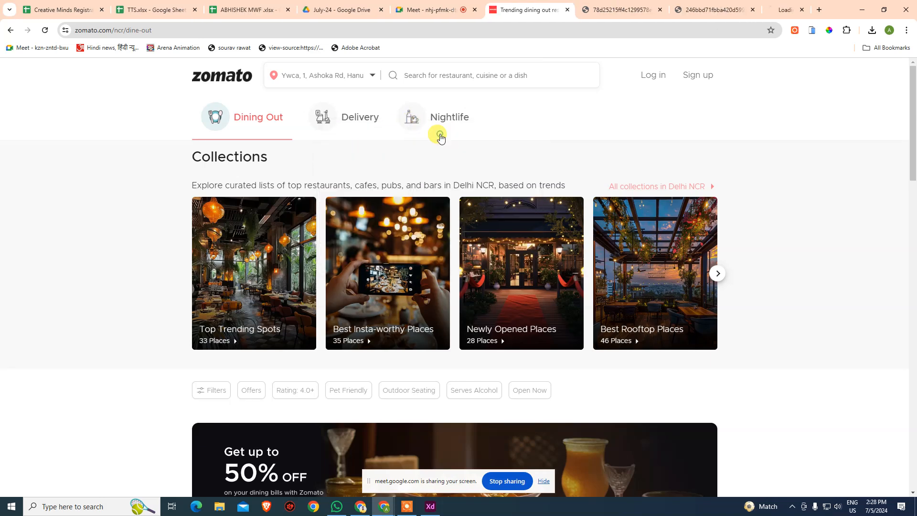
Check the three opened grey outline icons and return to the Zomato Dining Out page.
click(592, 9)
click(668, 5)
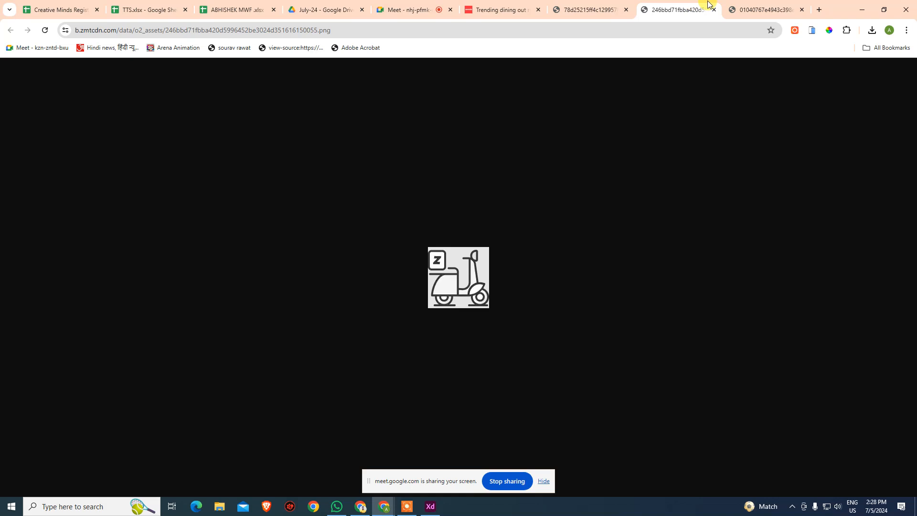
click(752, 7)
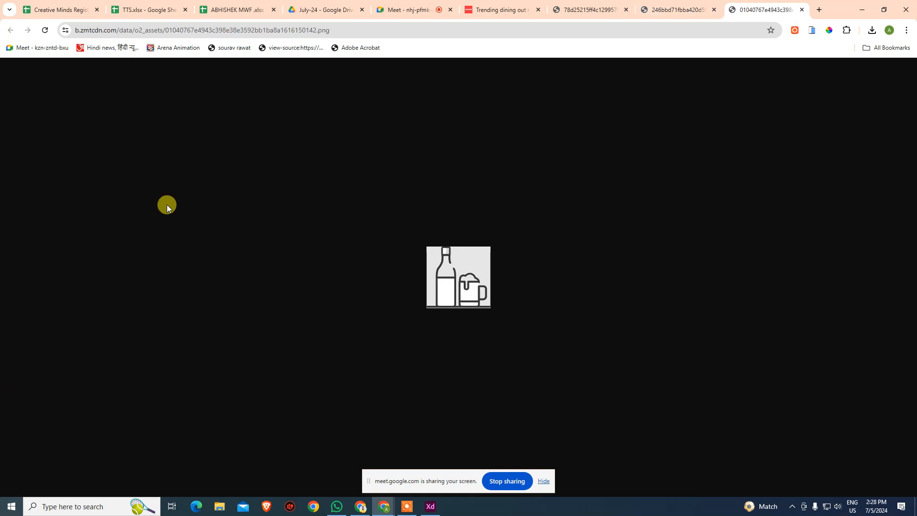
click(578, 9)
click(500, 9)
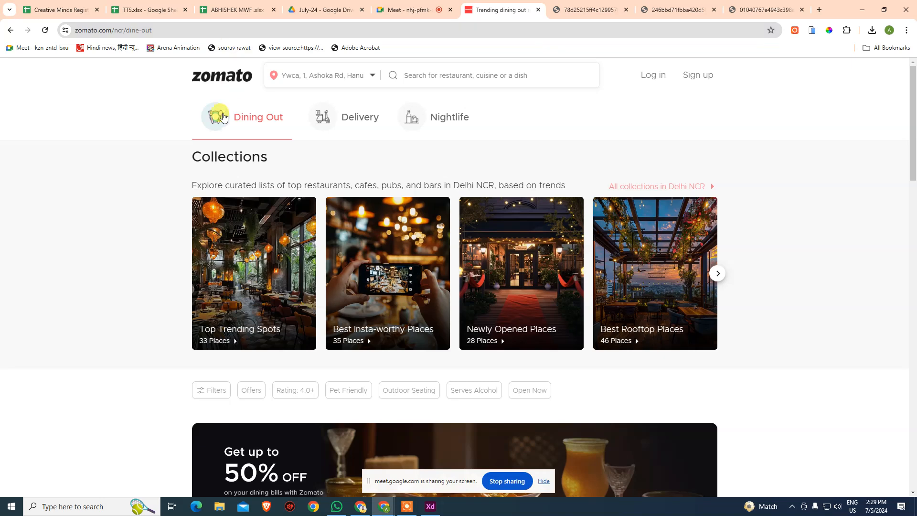
Open the active, coloured Dining Out icon image in a new tab, view it and return to Zomato.
right_click(216, 119)
click(268, 127)
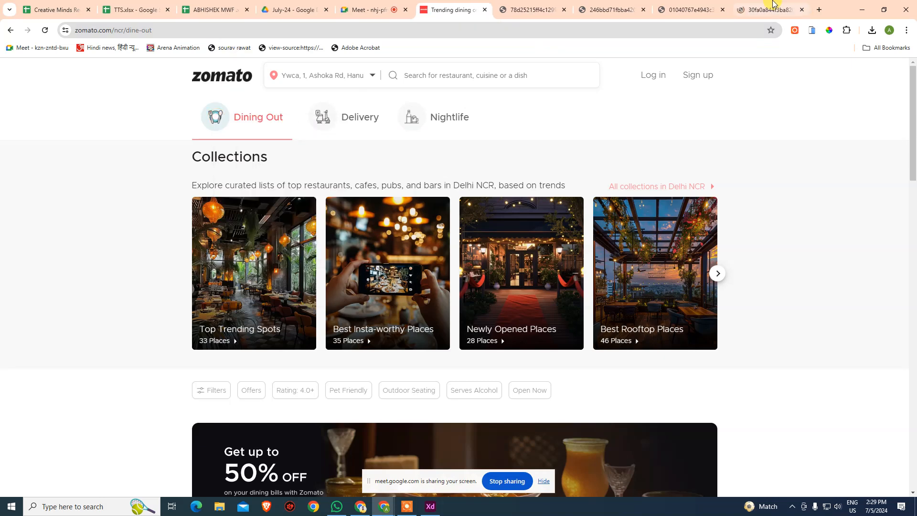
click(771, 9)
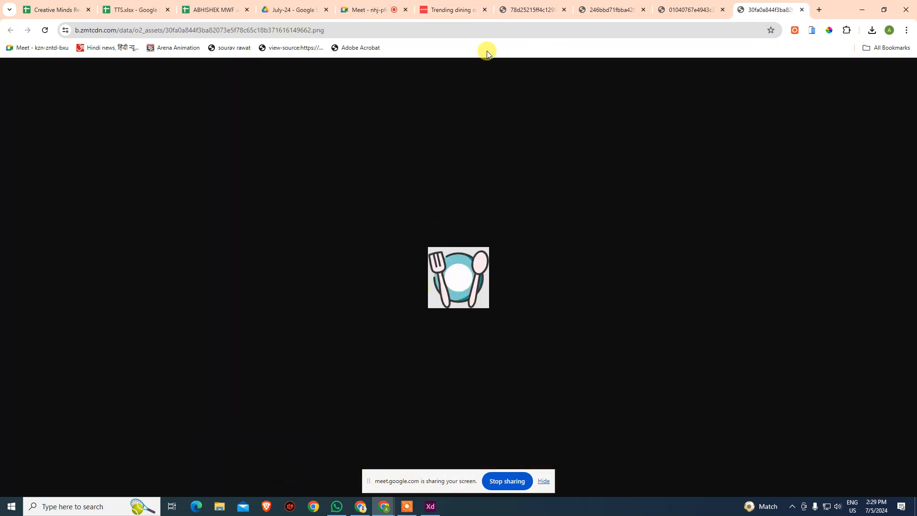
click(456, 10)
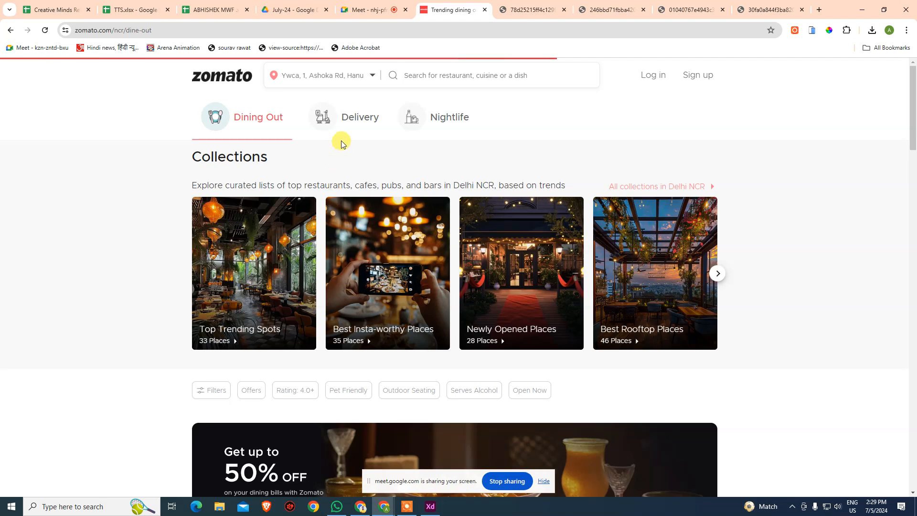
Activate the Delivery and Nightlife categories in turn and open each one's coloured icon image in a new tab.
click(335, 137)
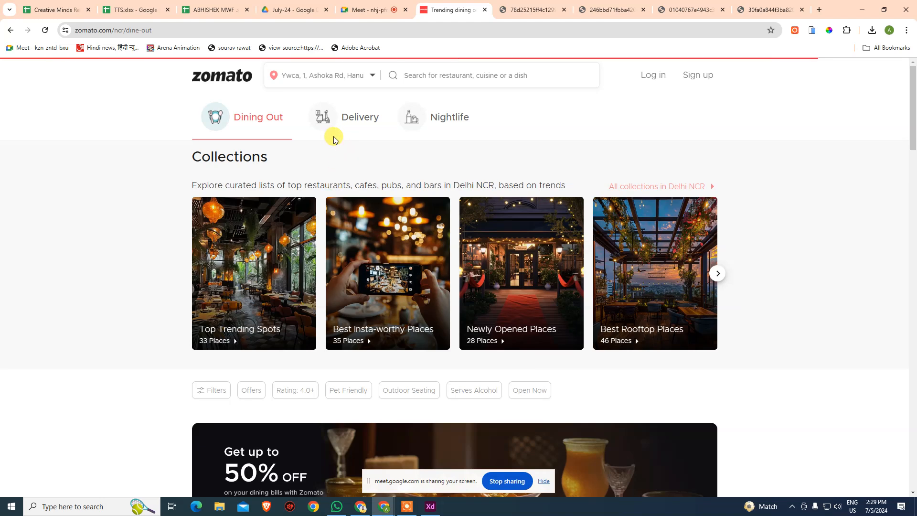
right_click(325, 125)
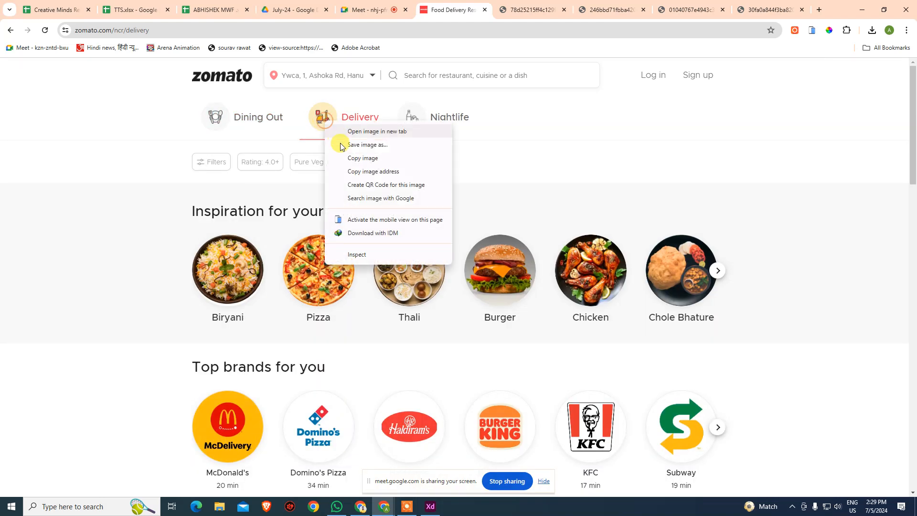
click(366, 131)
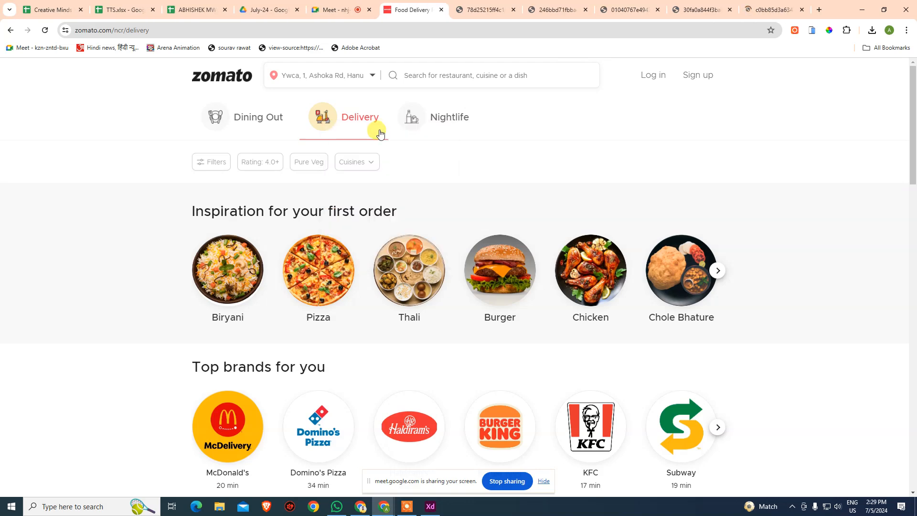
click(413, 126)
right_click(414, 125)
click(439, 130)
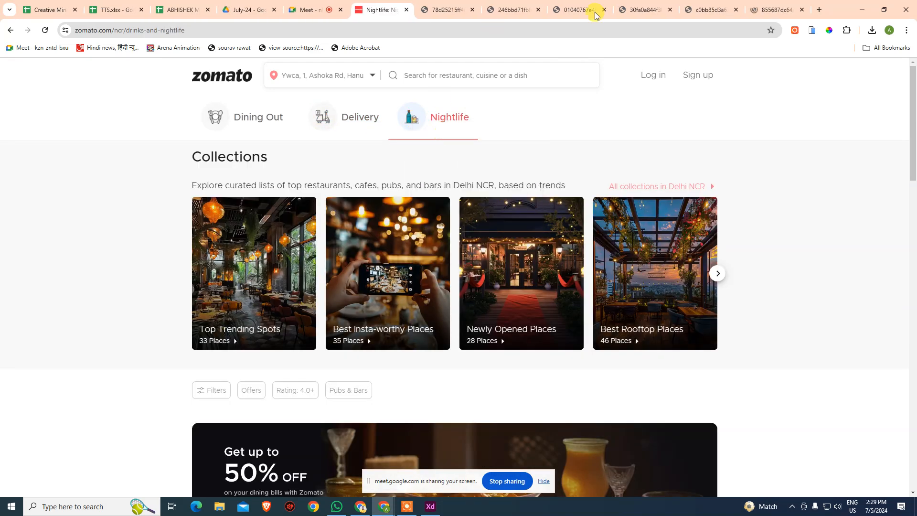
Check the coloured Dining Out, Delivery and Nightlife icon images, ending on the grey outline Dining Out icon.
click(642, 9)
click(704, 9)
click(762, 10)
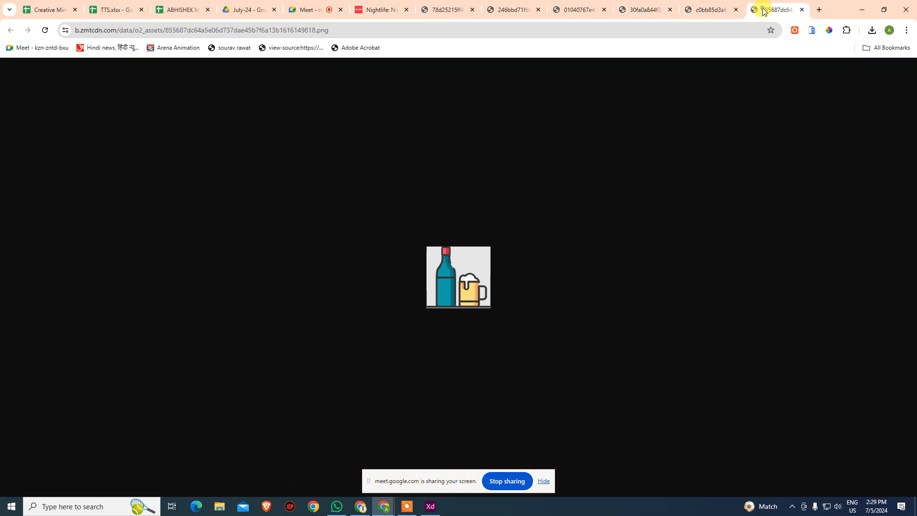
click(453, 11)
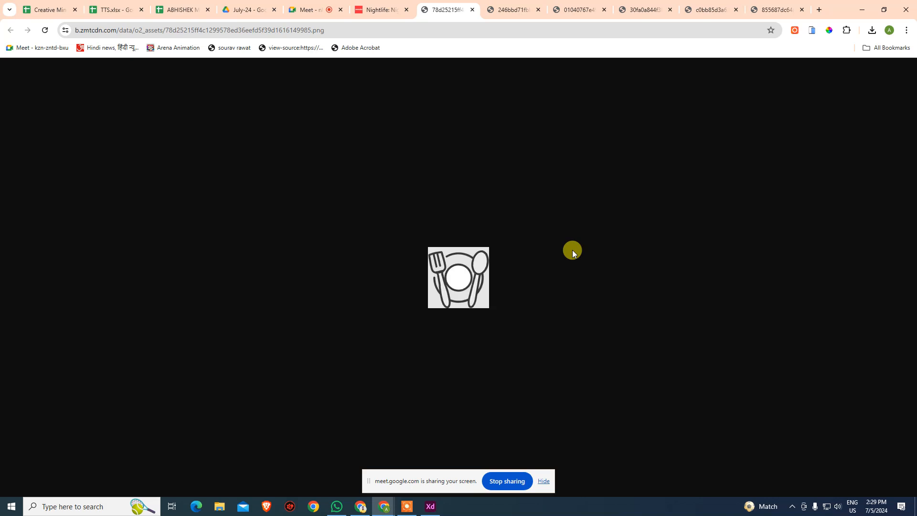
key(super)
text(f)
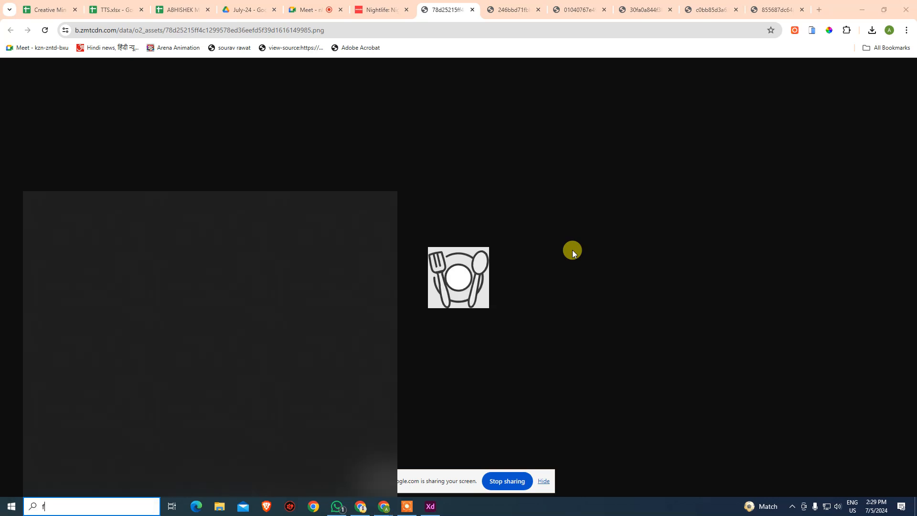
text(igma)
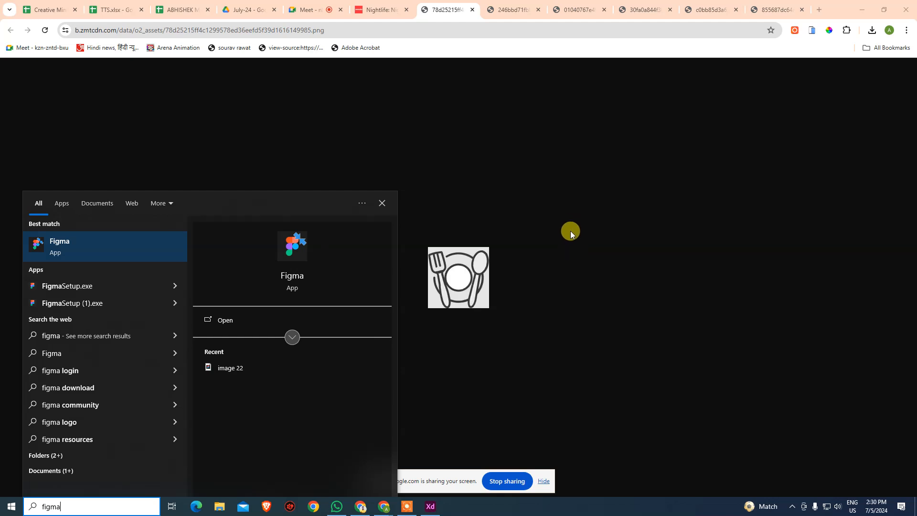
click(653, 337)
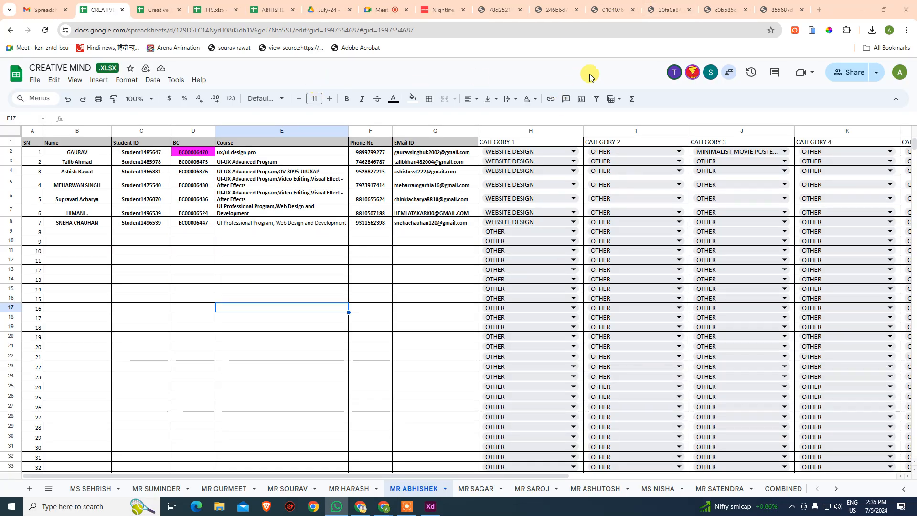
Leave the spreadsheet, restore the closed tab with the coloured Nightlife icon and show the grey outline Dining Out icon.
click(447, 263)
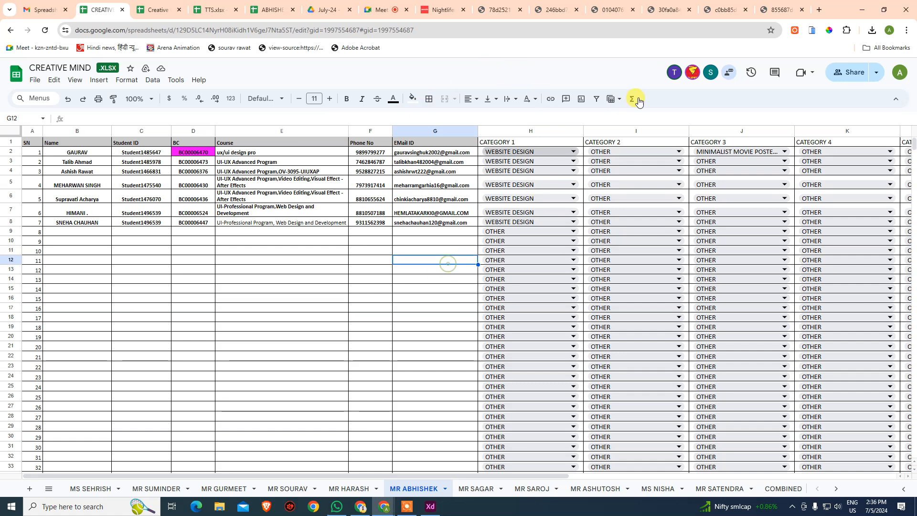
click(773, 9)
key(ctrl+w)
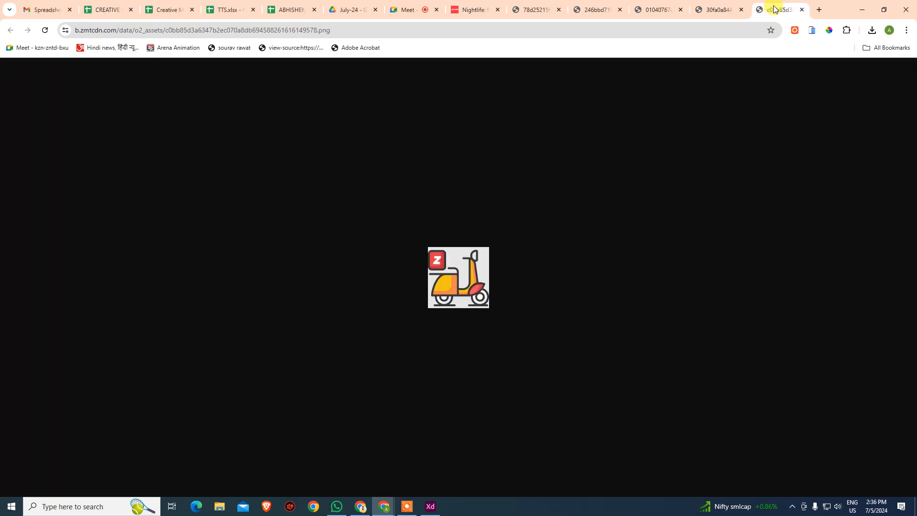
right_click(837, 14)
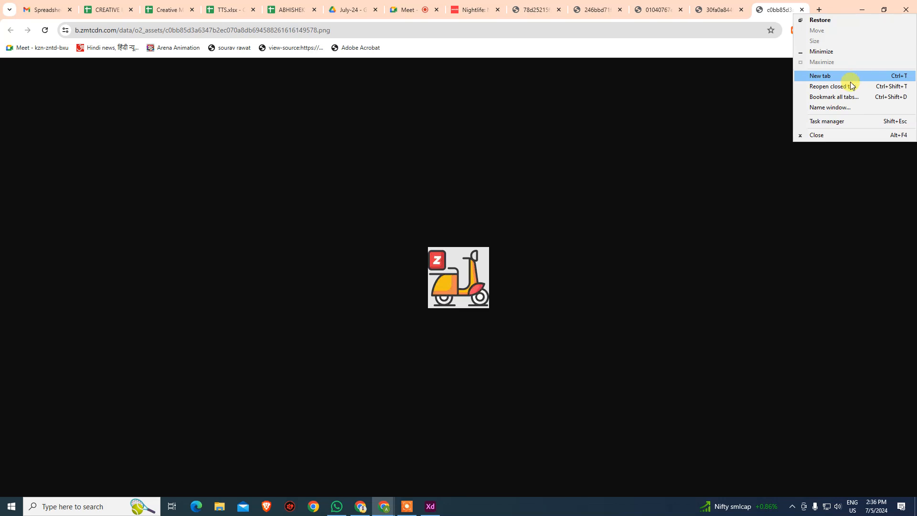
click(850, 86)
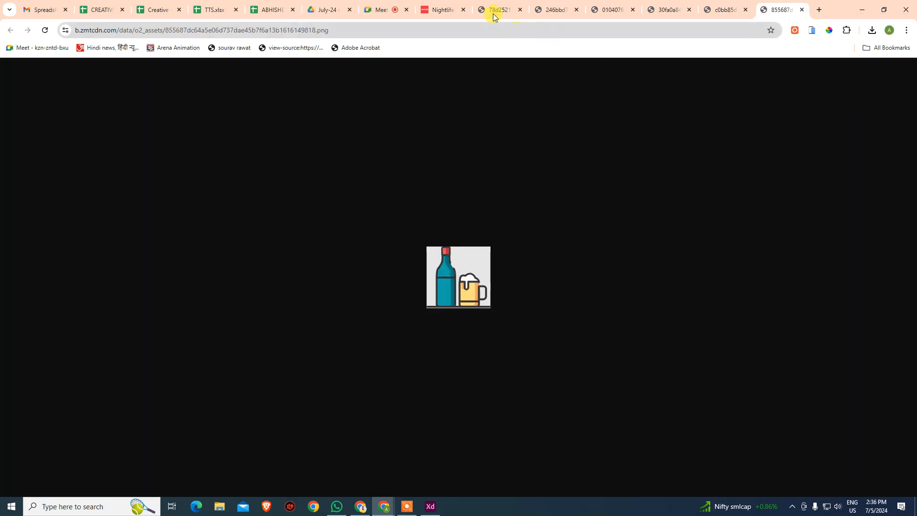
click(499, 10)
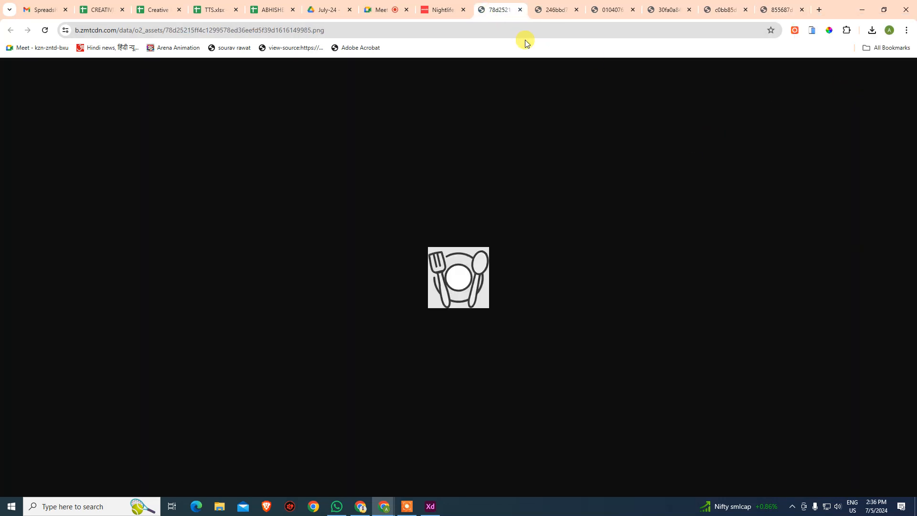
Switch to Figma and show the untitled design's iPhone and iPad Pro 12.9" frames.
key(super)
text(FIGMA)
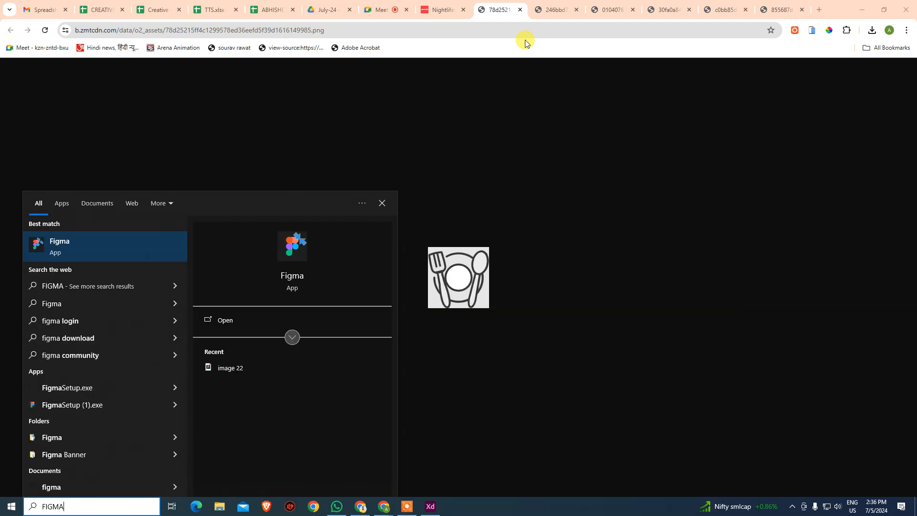
key(Return)
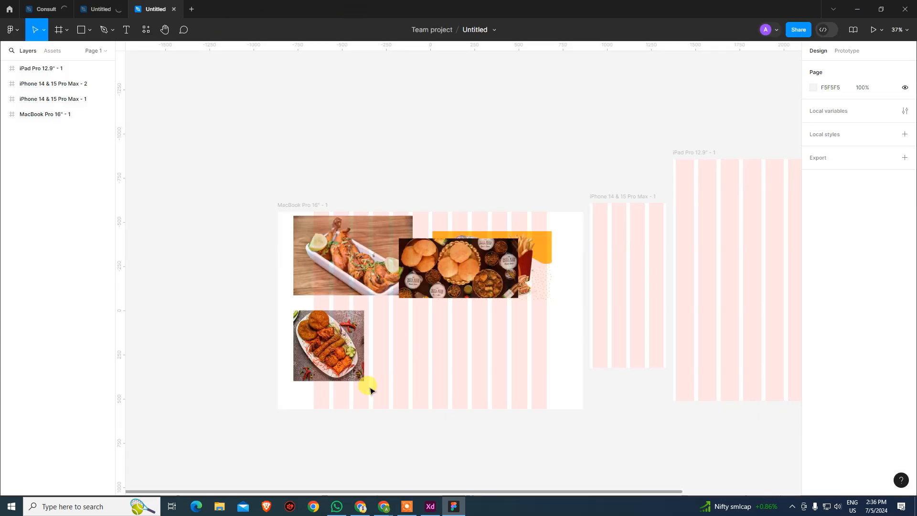
click(506, 365)
click(592, 416)
drag(657, 420, 481, 412)
key(alt+Tab)
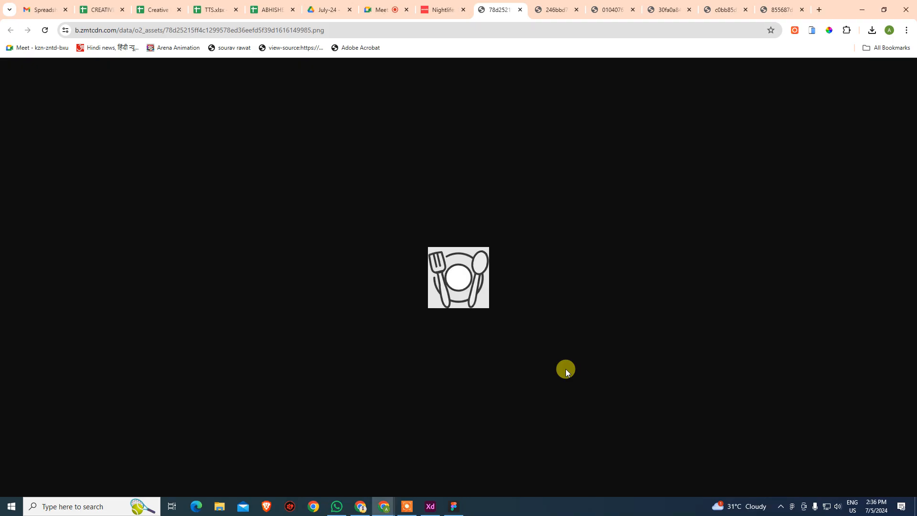
right_click(478, 273)
click(536, 311)
key(alt+Tab)
click(472, 265)
key(ctrl+v)
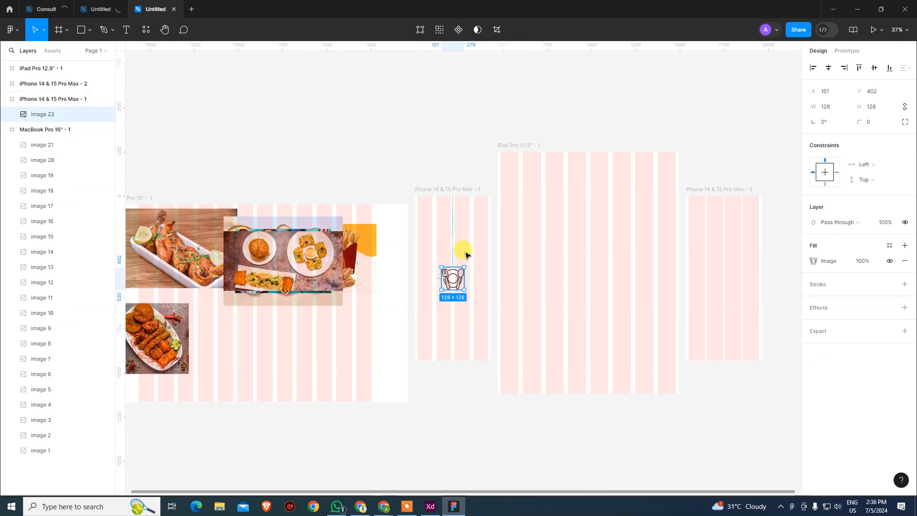
drag(452, 282, 549, 191)
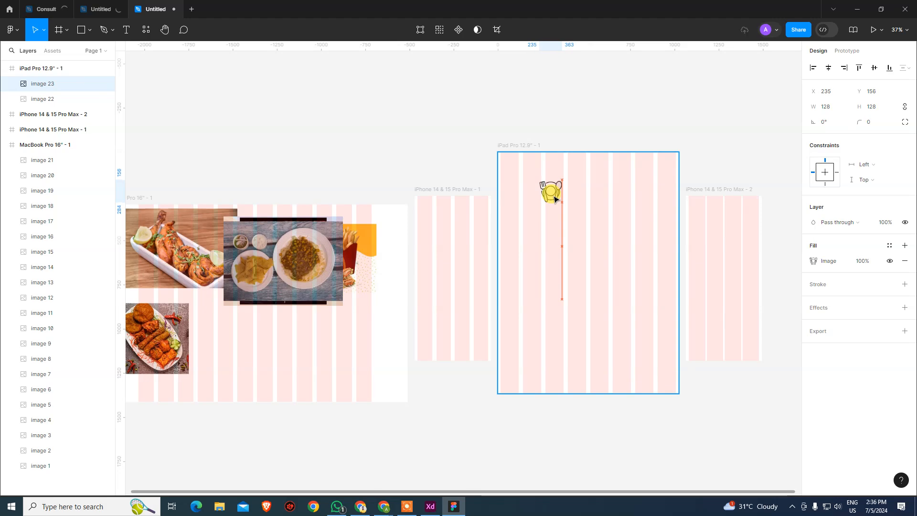
Switch to the browser and show the grey outline Delivery scooter image.
key(alt+Tab)
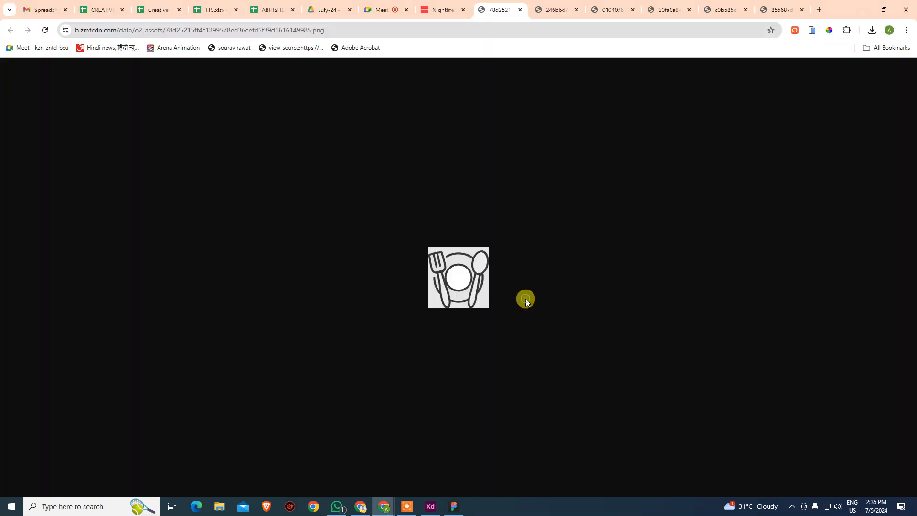
key(ctrl+Tab)
right_click(468, 281)
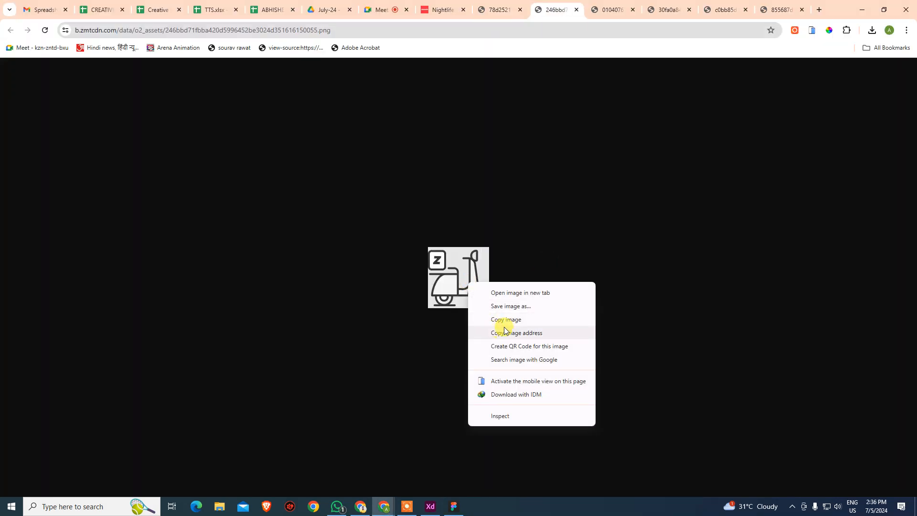
click(513, 306)
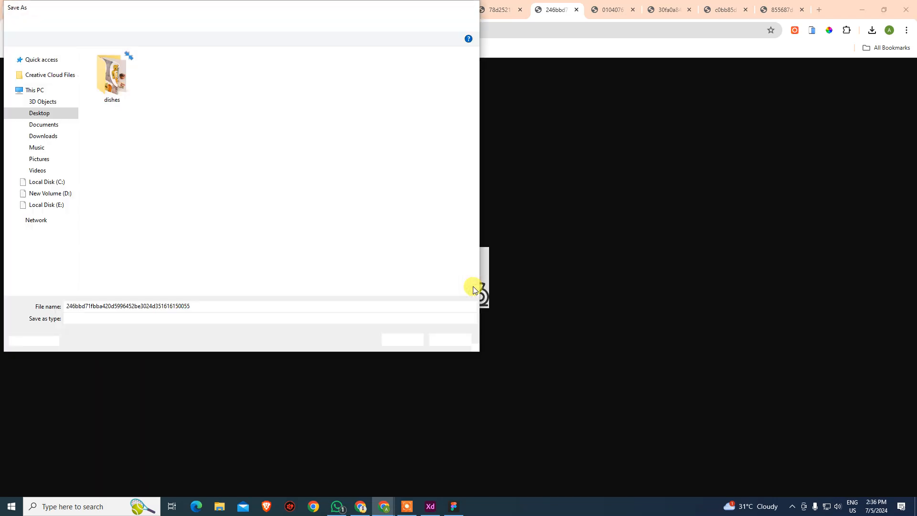
key(Escape)
right_click(474, 281)
click(517, 326)
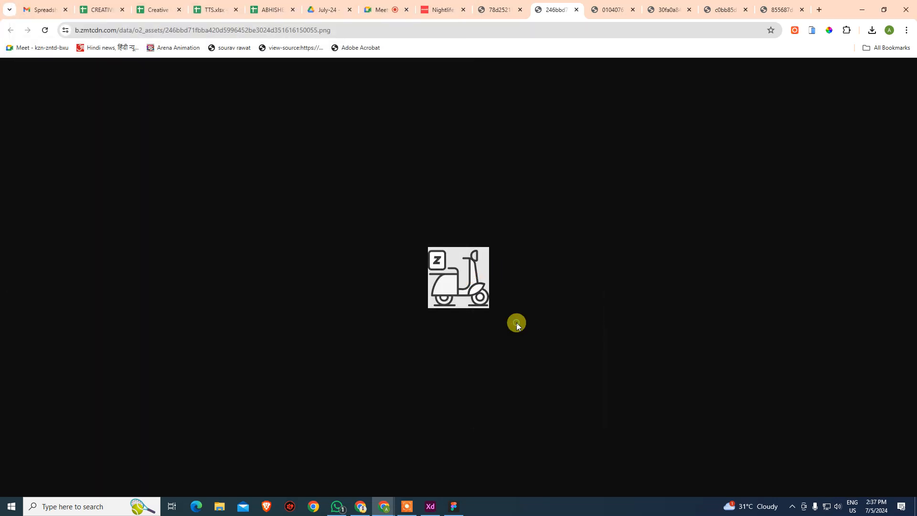
key(alt+Tab)
click(607, 208)
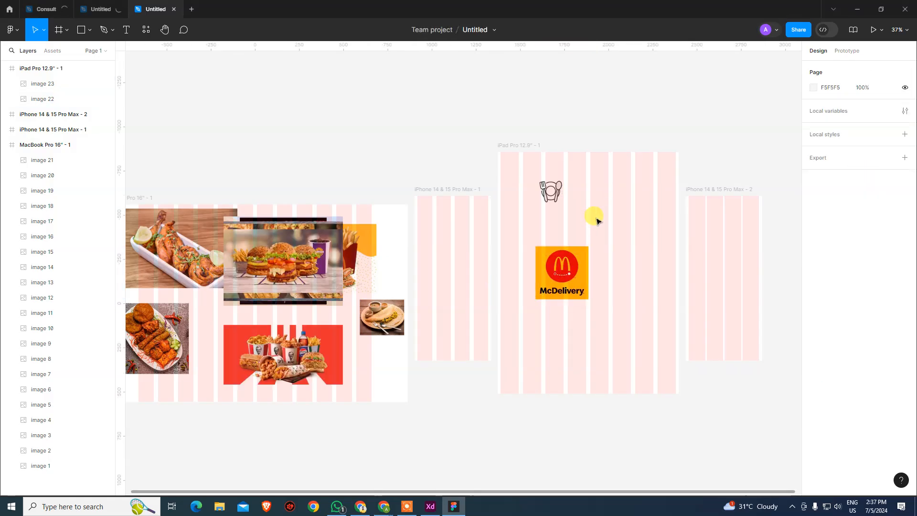
key(ctrl+v)
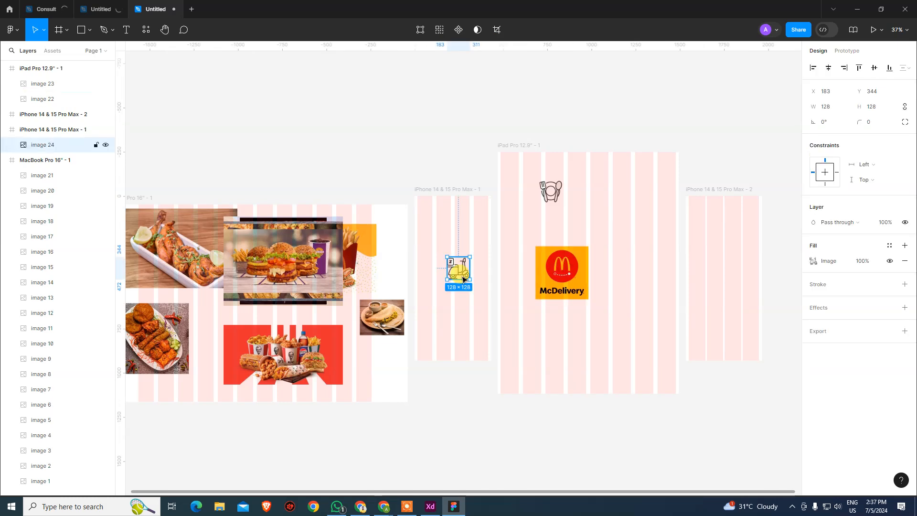
drag(463, 276, 600, 208)
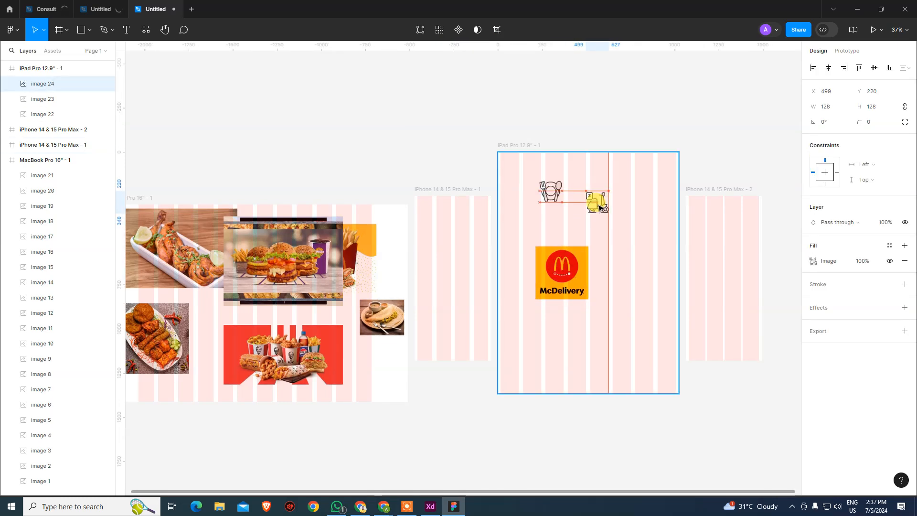
drag(564, 272, 455, 273)
key(alt+Tab)
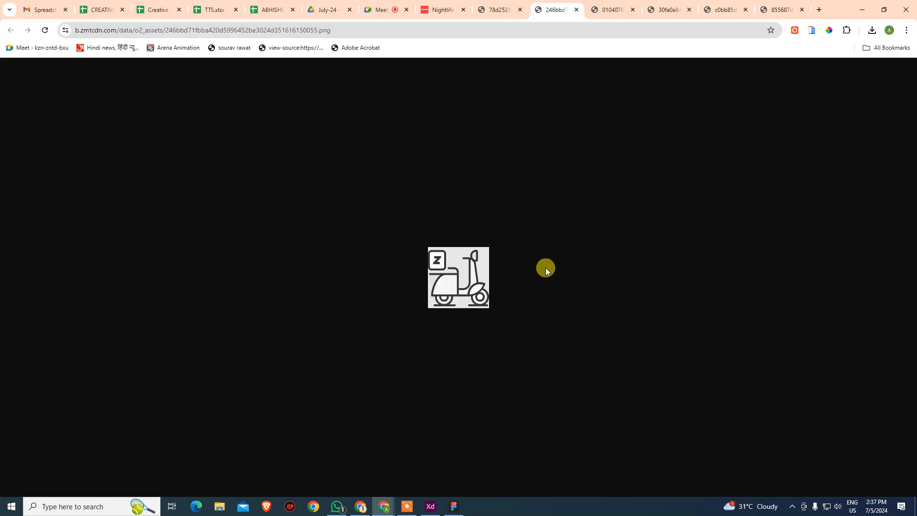
key(ctrl+Tab)
right_click(479, 287)
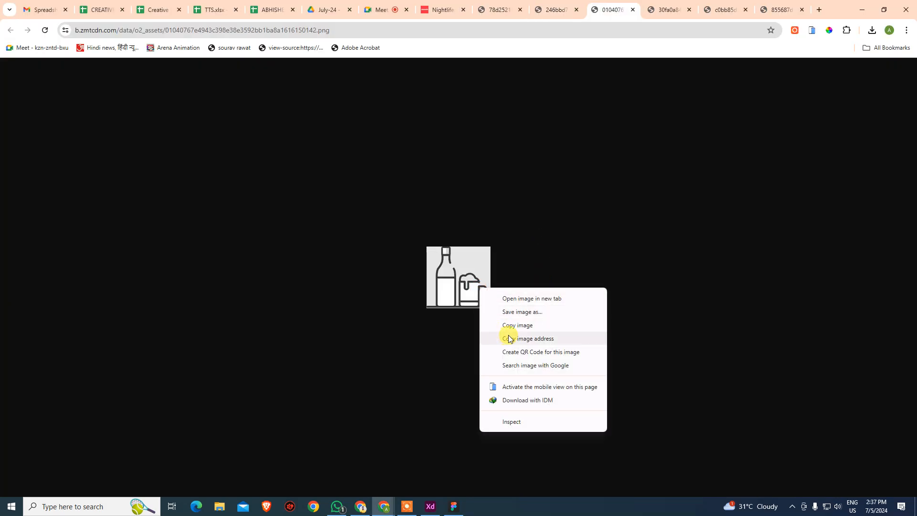
click(516, 326)
key(alt+Tab)
key(Escape)
click(530, 146)
key(ctrl+v)
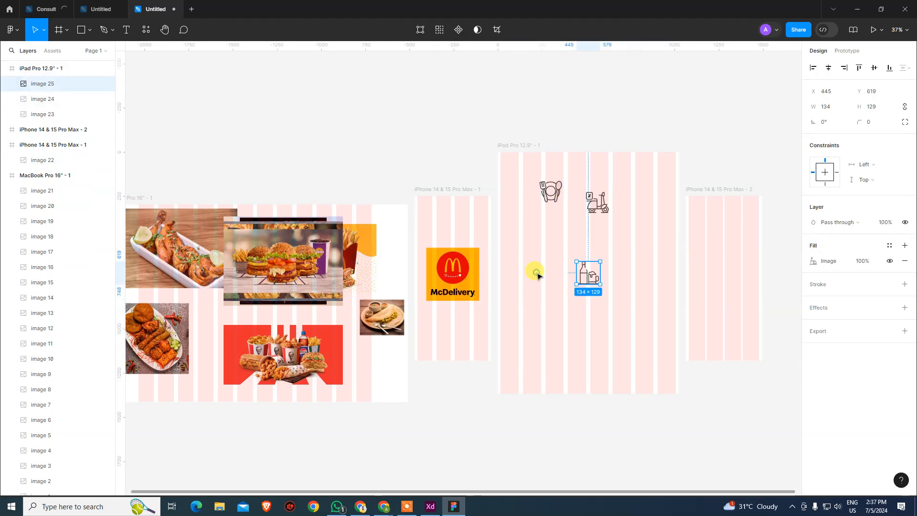
key(alt+Tab)
click(660, 9)
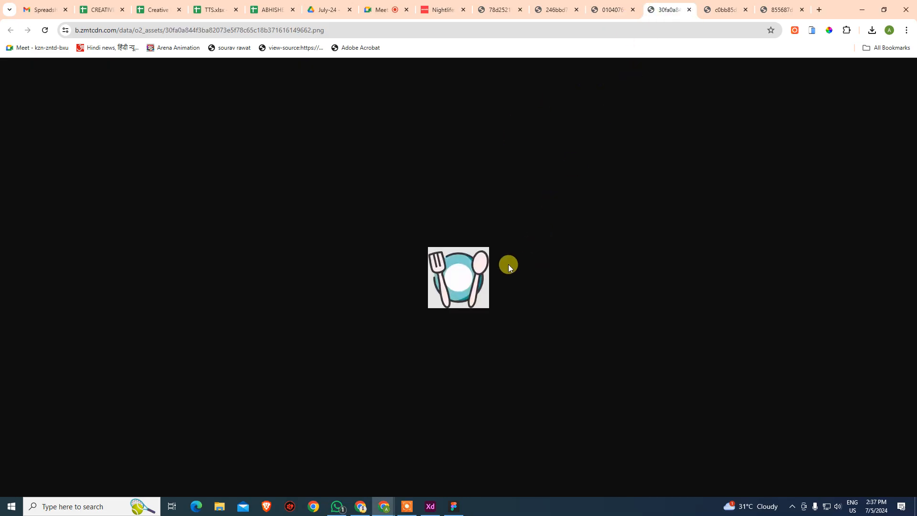
right_click(474, 263)
click(498, 303)
key(alt+Tab)
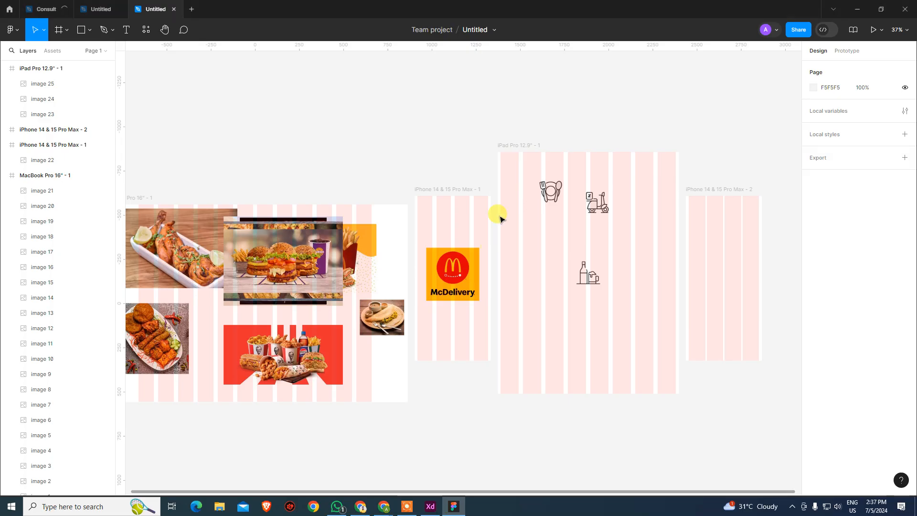
click(525, 145)
key(ctrl+v)
key(alt+Tab)
key(alt+Tab)
click(569, 282)
drag(575, 285, 534, 277)
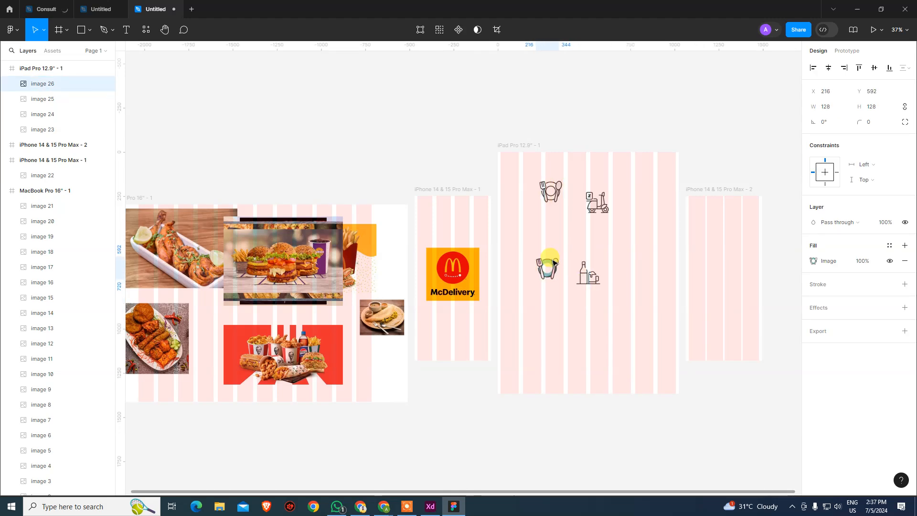
click(600, 259)
Copy the coloured Delivery scooter icon from the browser into Figma and place it in the iPad frame above the coloured Dining Out icon.
key(alt+Tab)
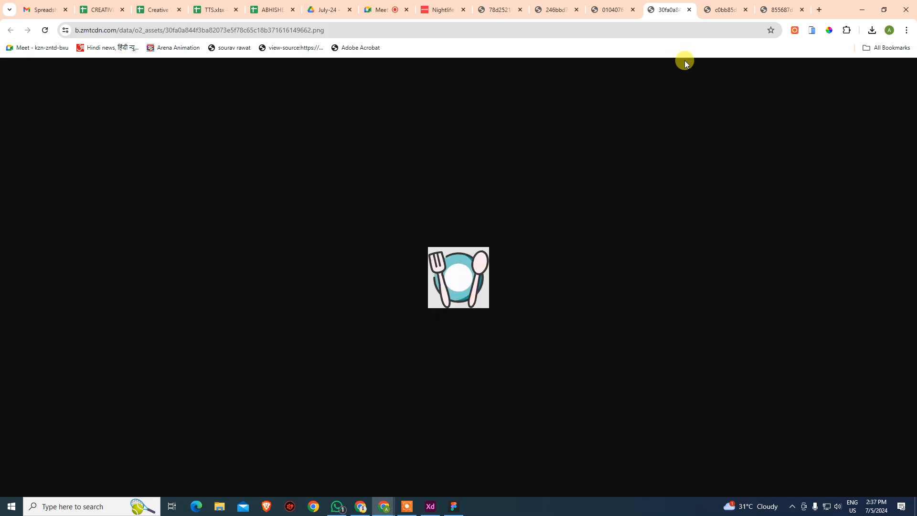
key(ctrl+Tab)
right_click(478, 280)
click(477, 297)
right_click(477, 296)
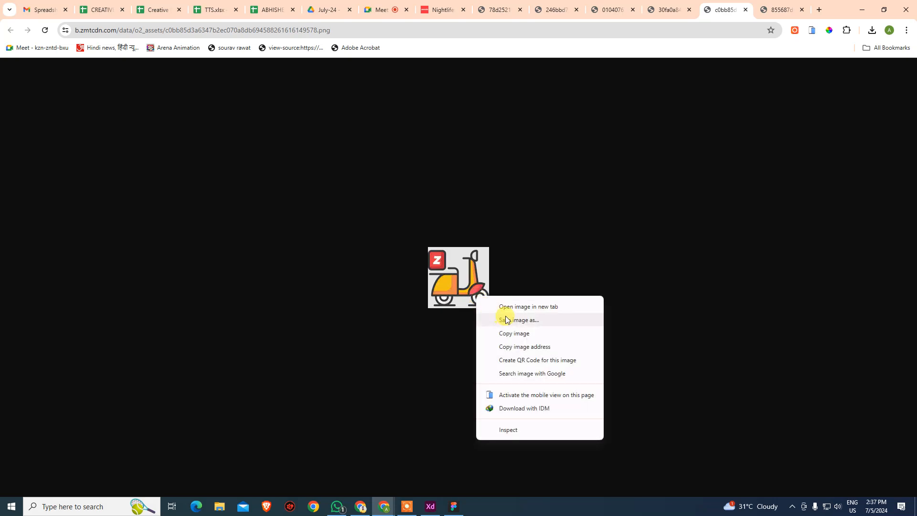
click(509, 333)
key(alt+Tab)
key(ctrl+v)
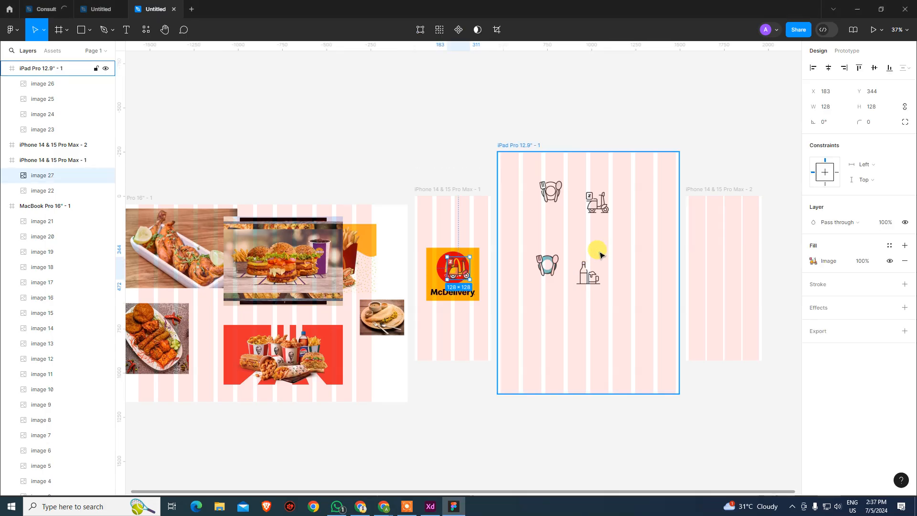
drag(469, 268, 577, 246)
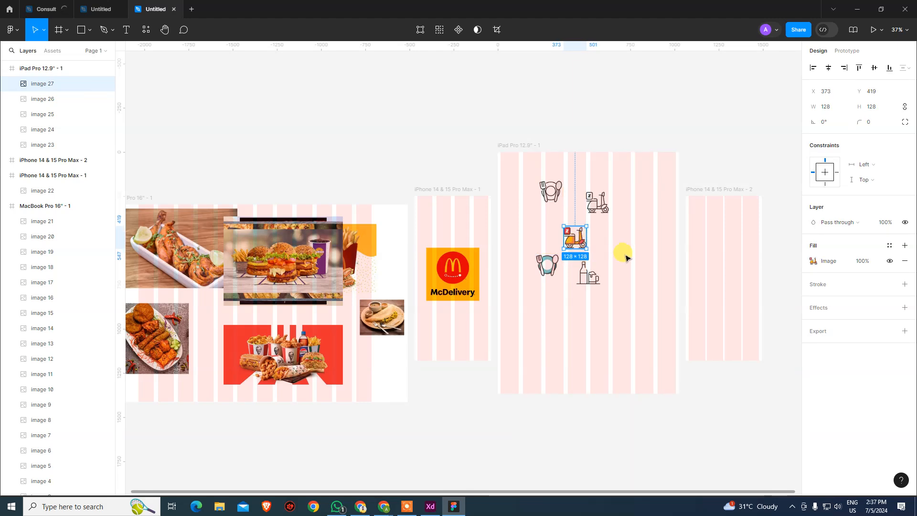
click(625, 258)
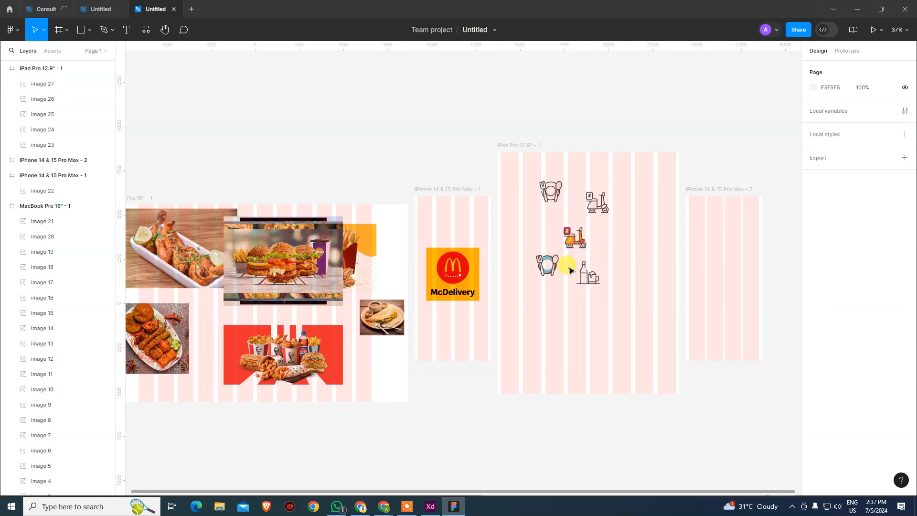
Copy the coloured Nightlife icon from the browser into Figma and place it in the iPad frame right of the coloured Delivery icon.
key(alt+Tab)
key(ctrl+Tab)
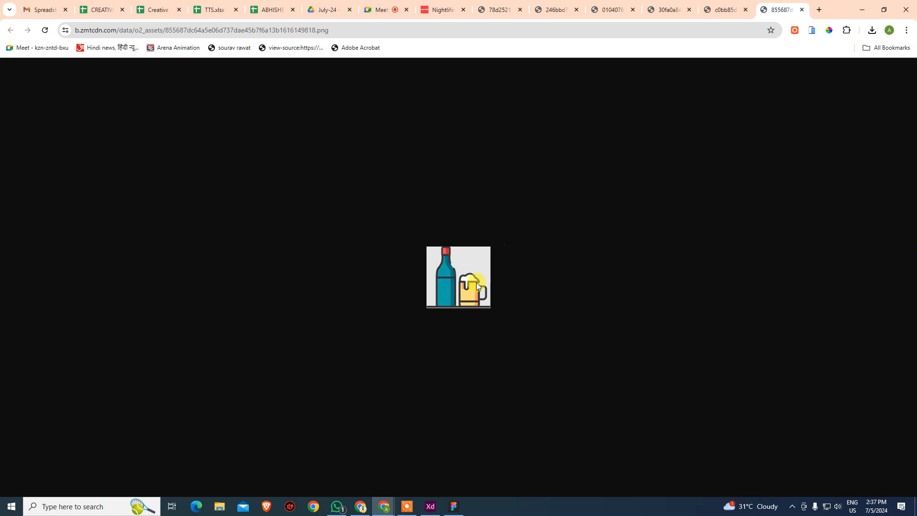
right_click(477, 282)
click(523, 320)
key(alt+Tab)
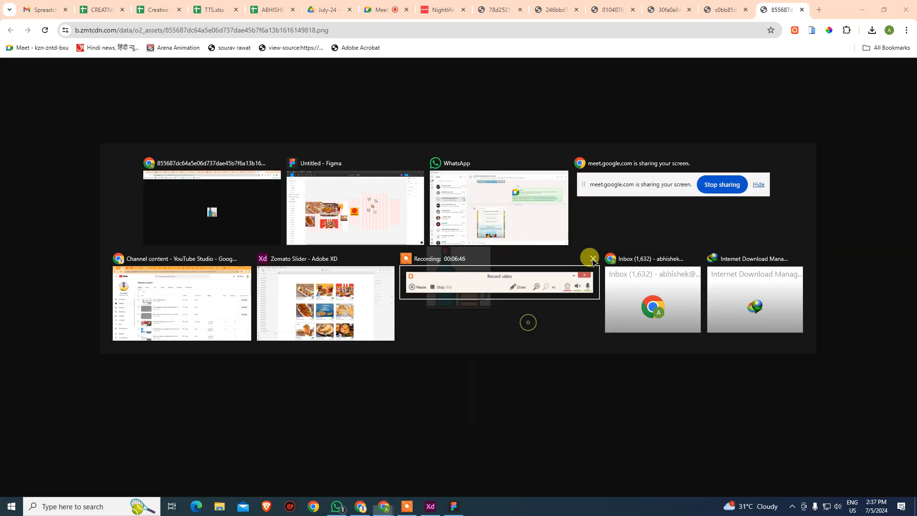
key(ctrl+v)
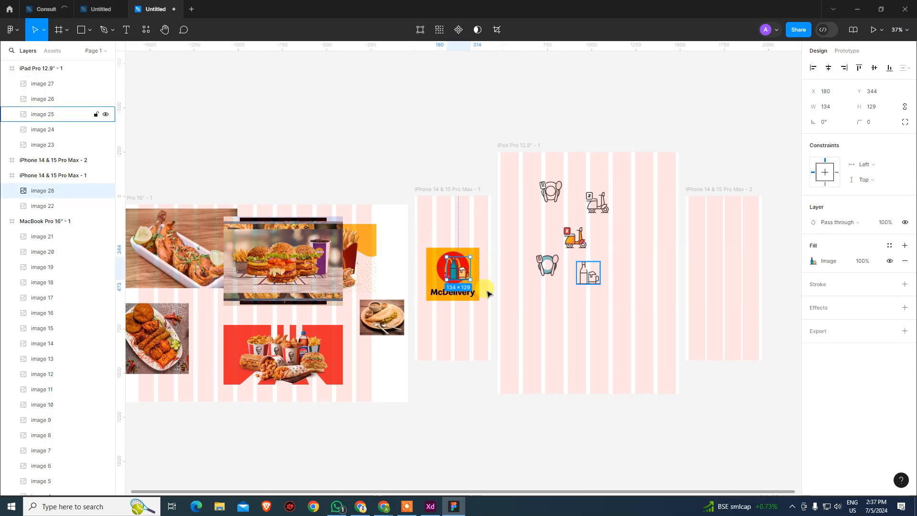
drag(619, 256, 631, 252)
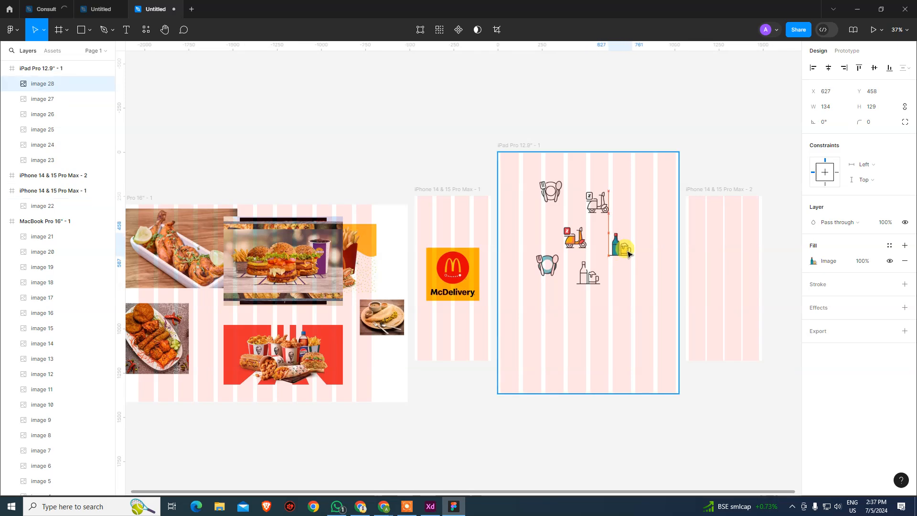
click(631, 291)
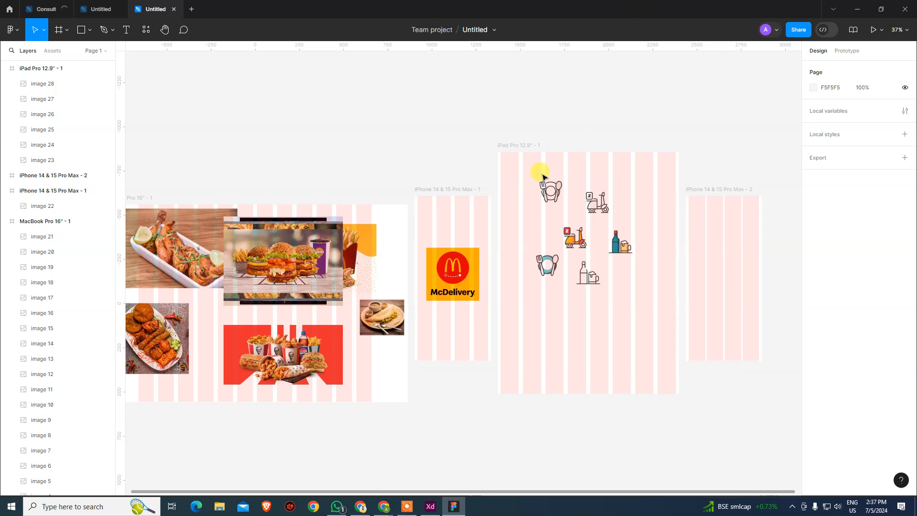
Select all six icons in the iPad frame and start exporting them as 1x PNG files.
drag(508, 165, 661, 315)
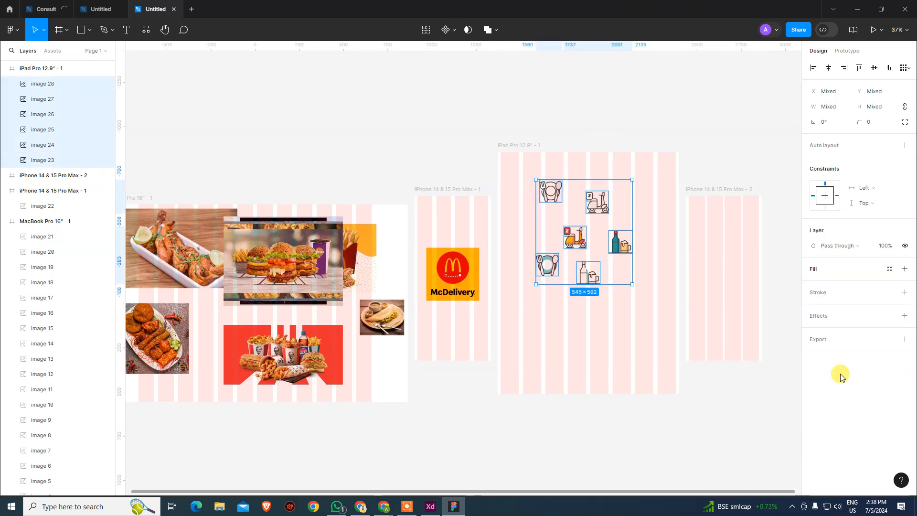
click(898, 342)
click(882, 376)
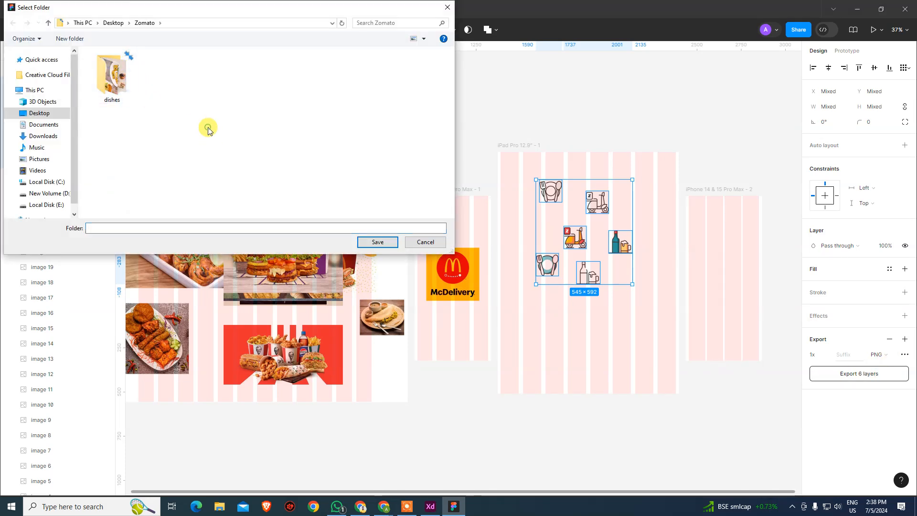
Create a folder named icon inside the Desktop's Zomato folder for the export.
key(ctrl+shift+n)
text(ICON)
key(BackSpace)
key(BackSpace)
key(BackSpace)
key(BackSpace)
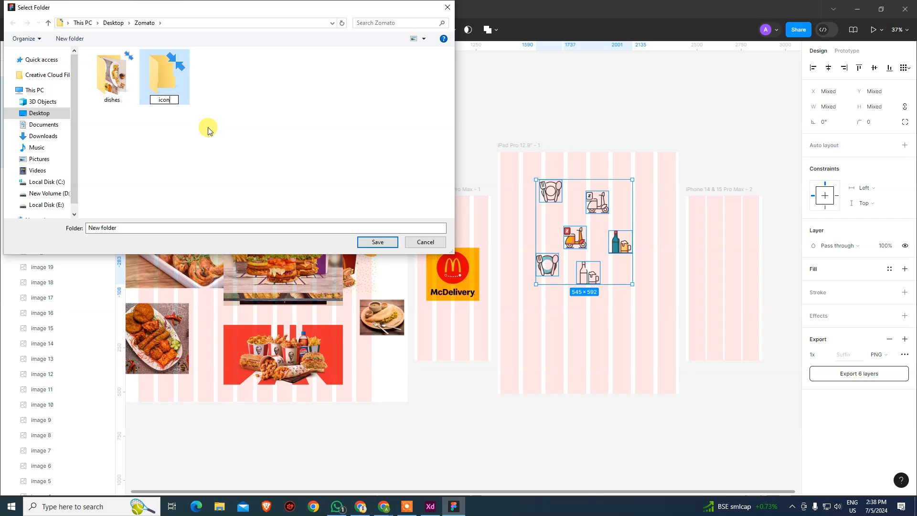
key(Return)
key(F2)
text(s)
key(ctrl+z)
key(Return)
Save the six exported icon layers into the new folder and deselect them.
key(Return)
click(374, 241)
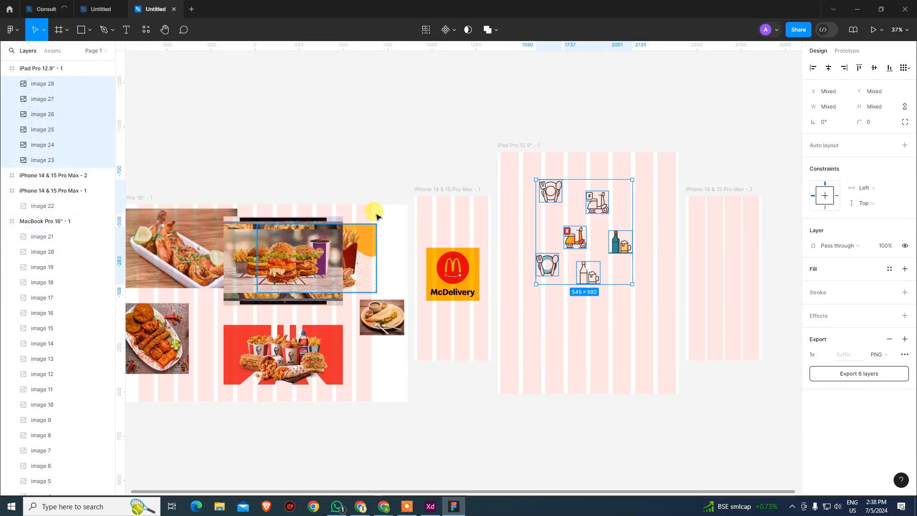
click(488, 108)
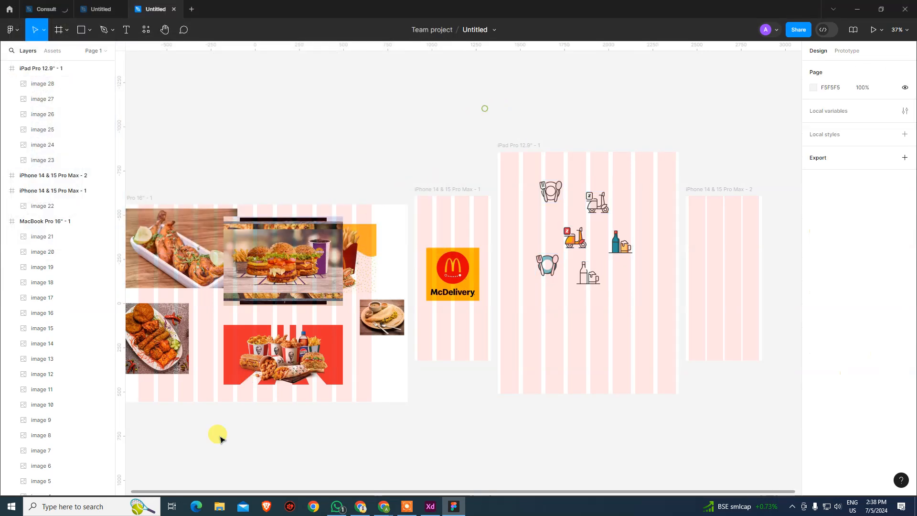
Open the icons folder inside the Desktop's Zomato folder in File Explorer and check the exported icon images.
click(220, 508)
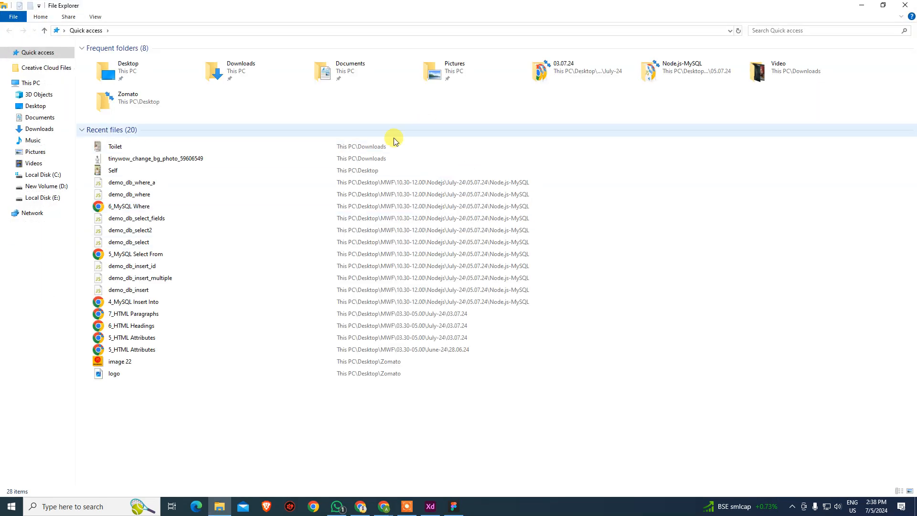
click(48, 105)
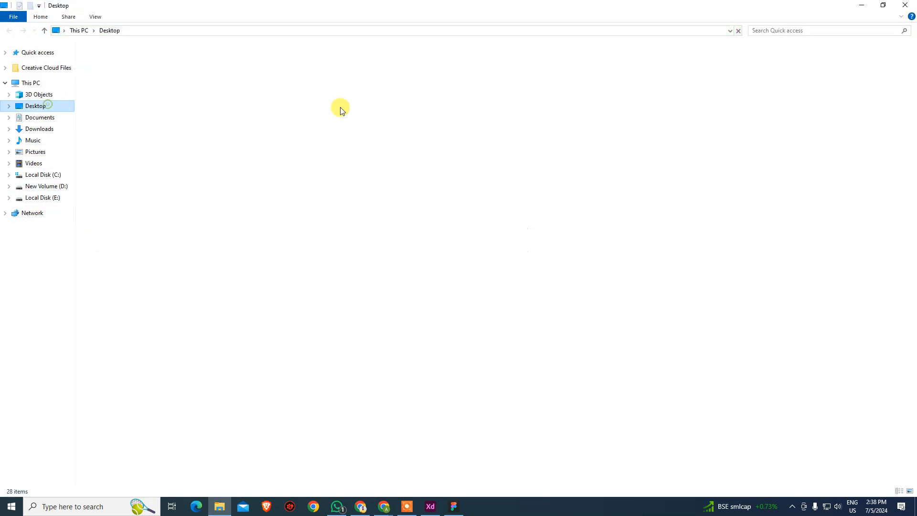
double_click(732, 67)
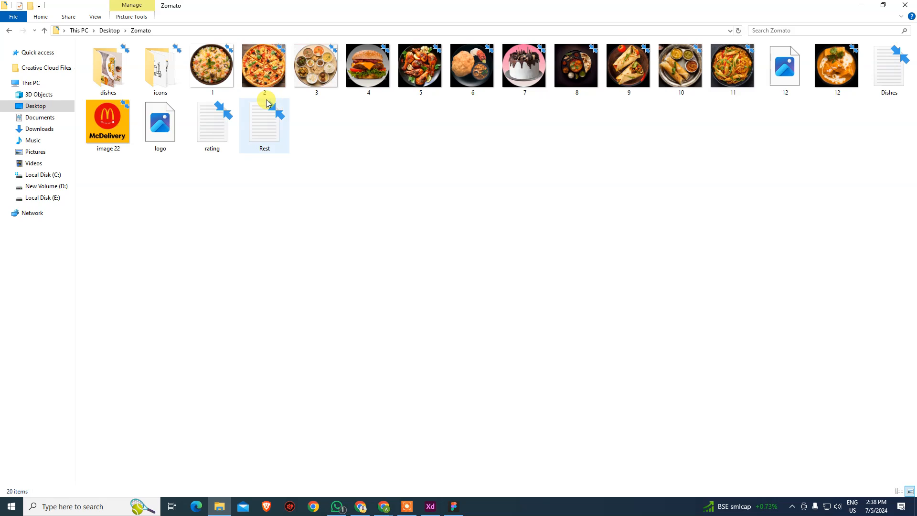
double_click(155, 96)
drag(508, 139, 94, 52)
click(272, 187)
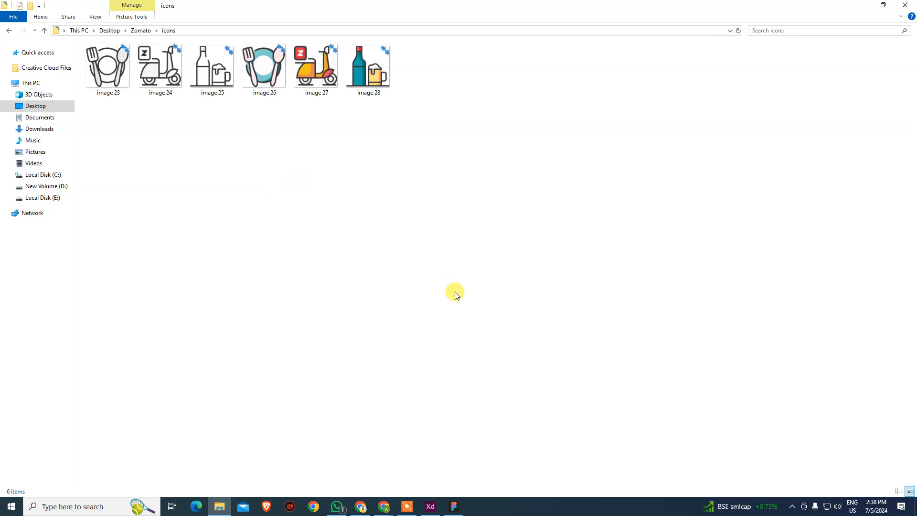
Switch to Adobe XD and delete the small green component on the pasteboard beside the Web 1920 – 2 artboard.
click(431, 507)
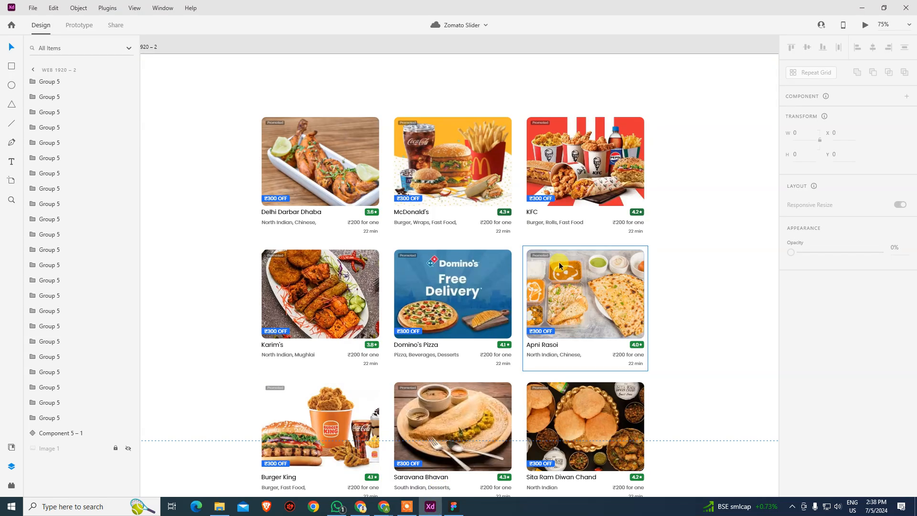
key(ctrl+minus)
key(ctrl+minus)
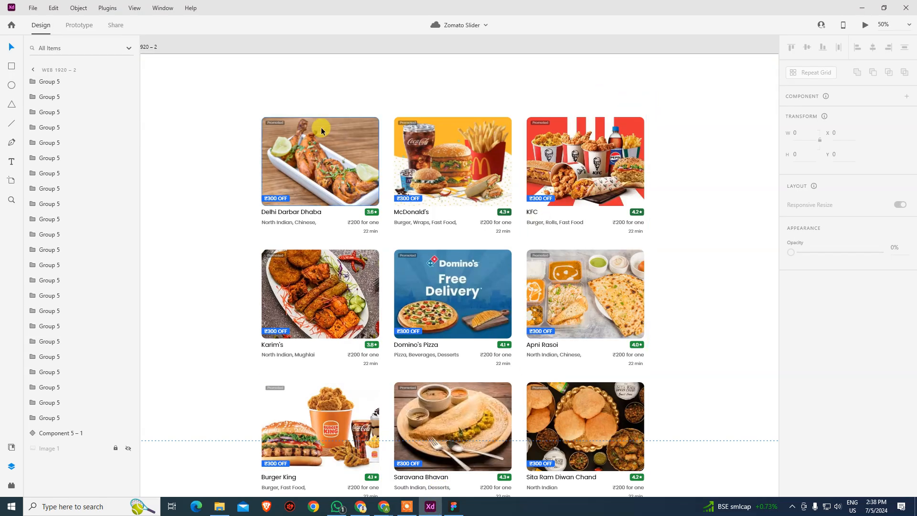
click(321, 127)
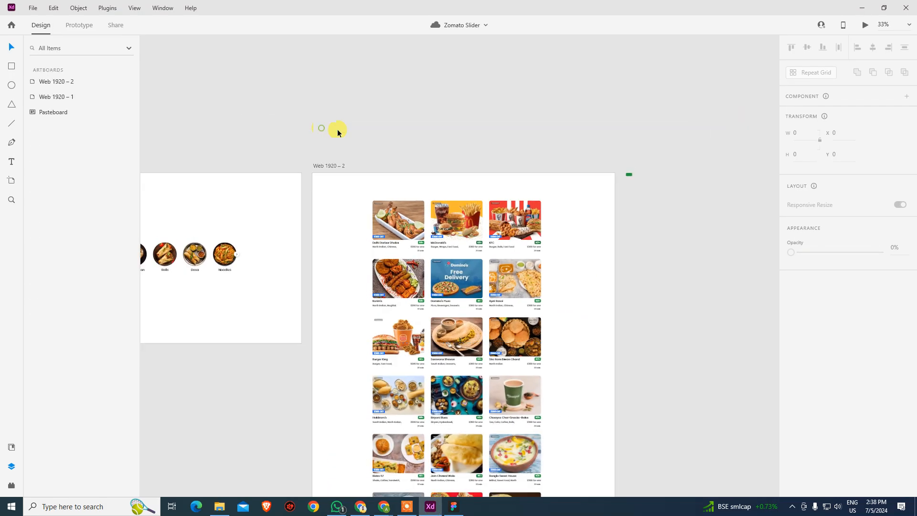
click(629, 175)
scroll(565, 176, right, 2)
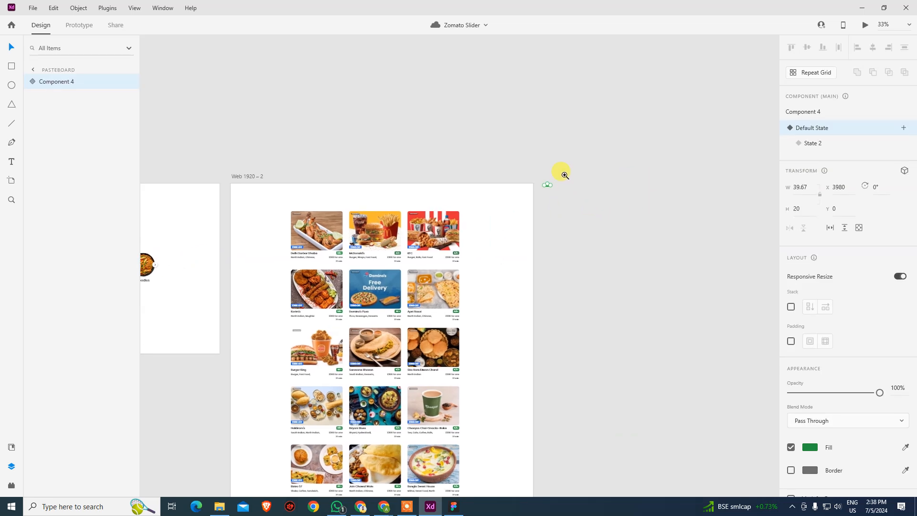
drag(605, 230, 607, 232)
click(418, 205)
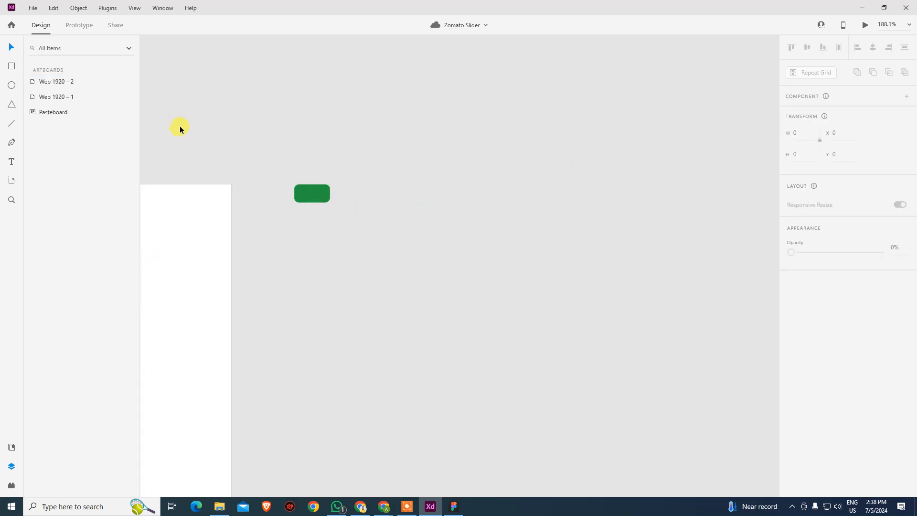
click(314, 187)
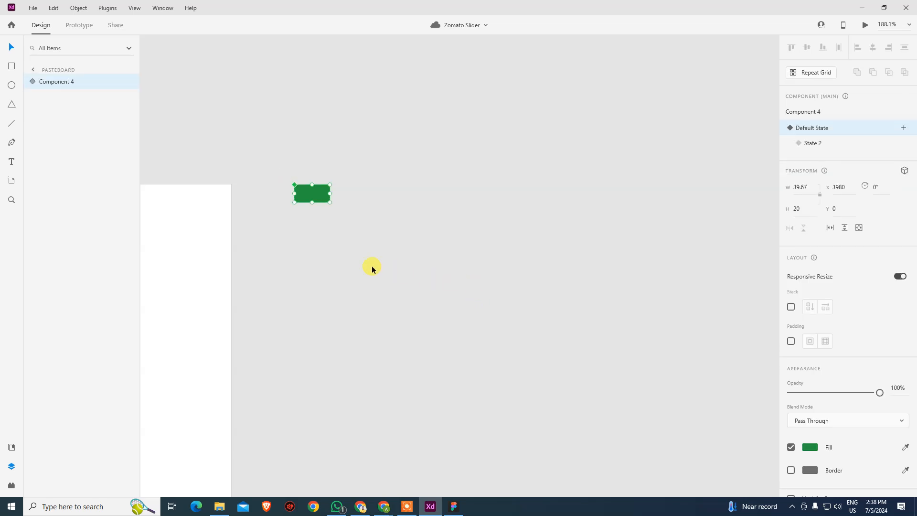
click(33, 70)
click(249, 266)
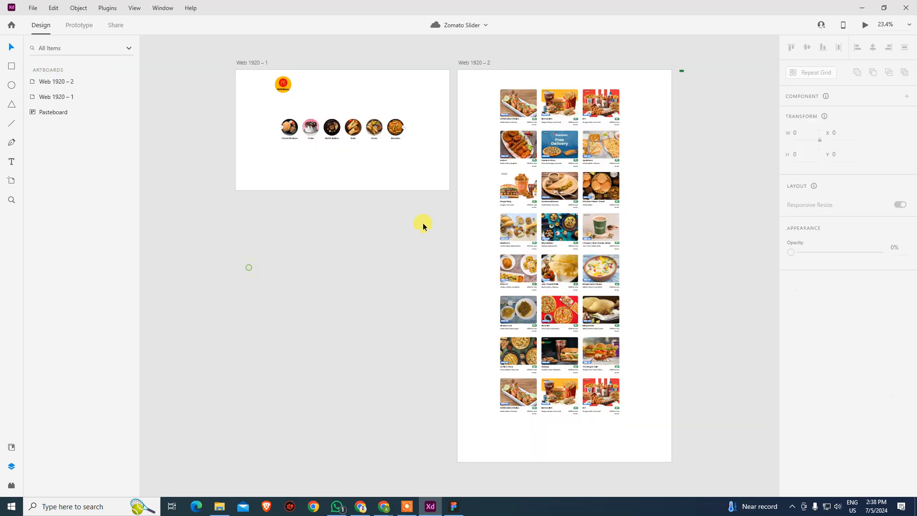
click(682, 71)
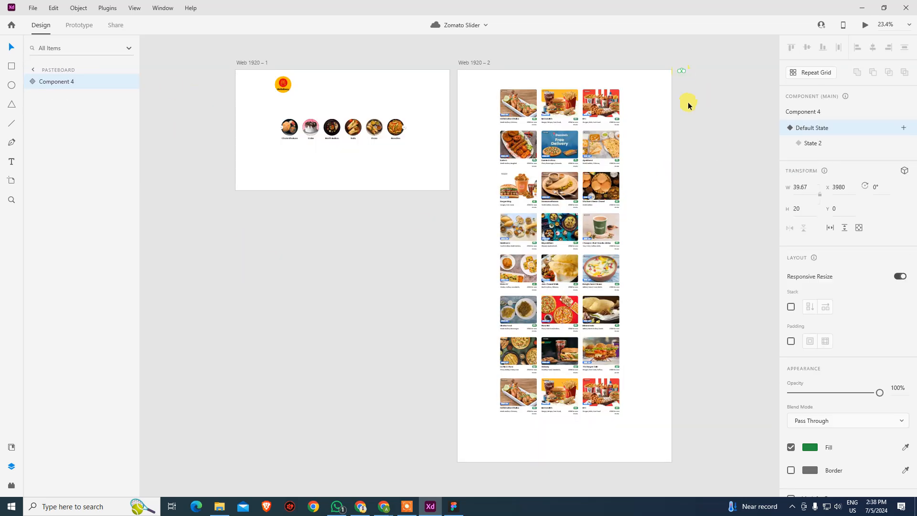
key(Delete)
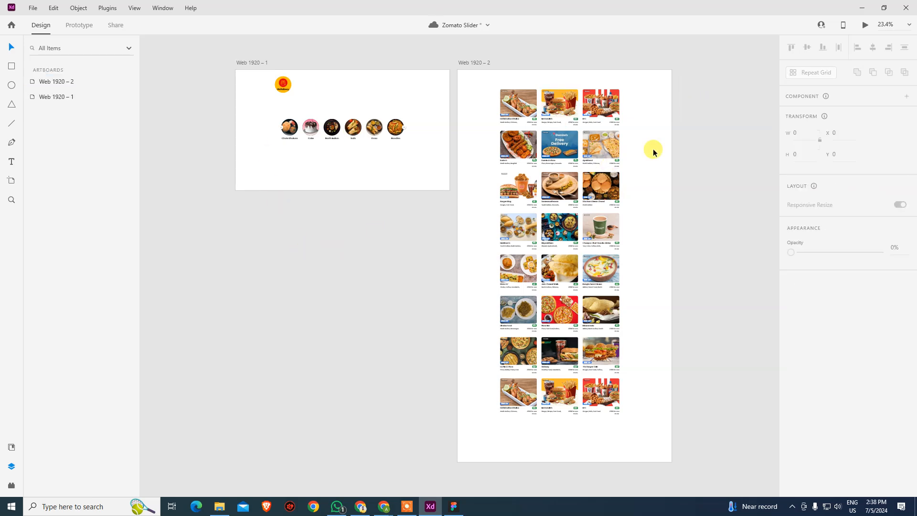
Check the document assets for saved components, then return to the Web 1920 – 2 layer list.
scroll(585, 118, up, 3)
scroll(586, 118, up, 1)
drag(566, 151, 347, 253)
click(581, 160)
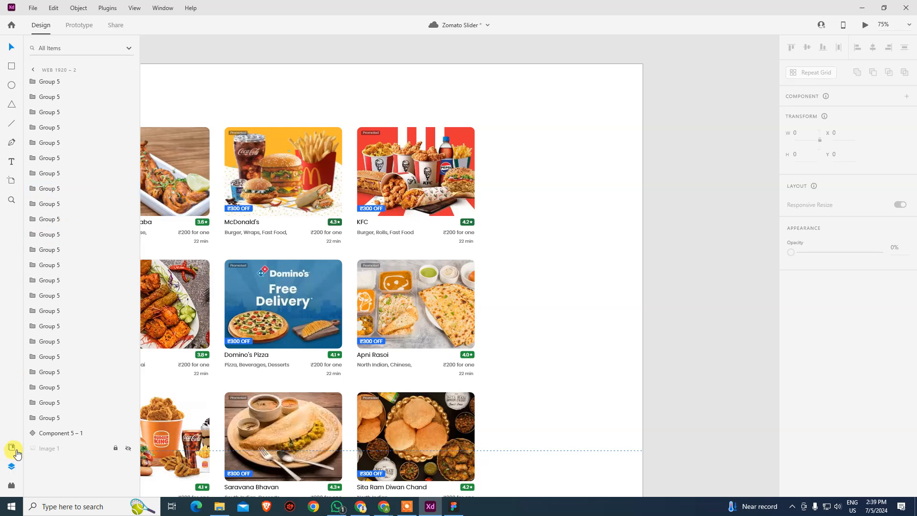
click(12, 448)
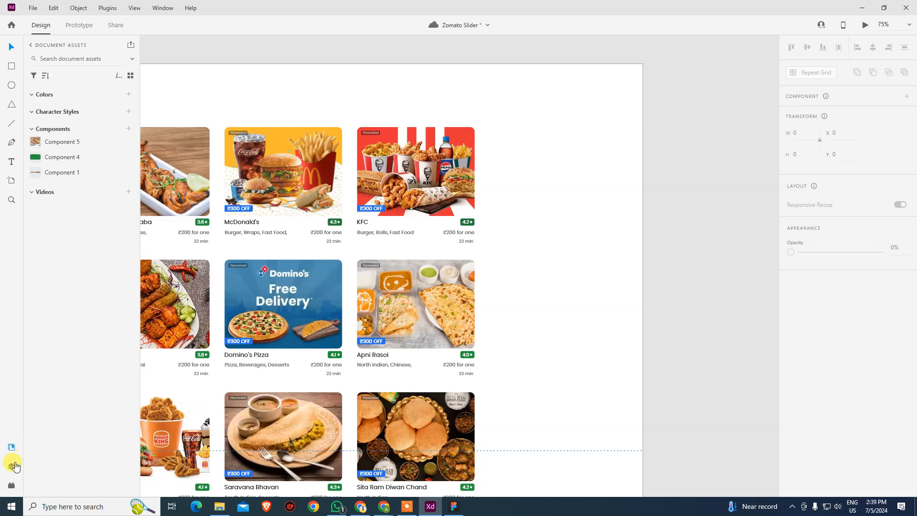
click(11, 467)
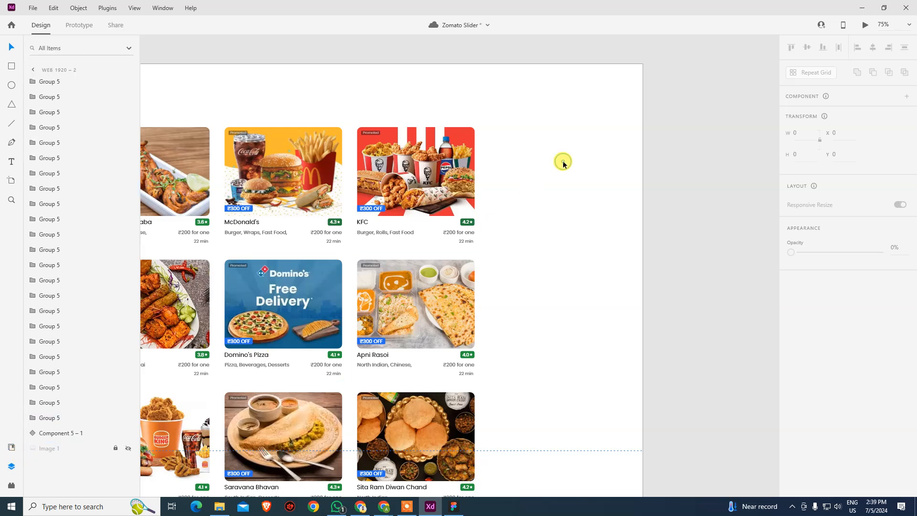
Duplicate the Web 1920 – 1 artboard and delete the copied logo and dish slider from the new artboard.
key(ctrl+minus)
drag(365, 163, 515, 144)
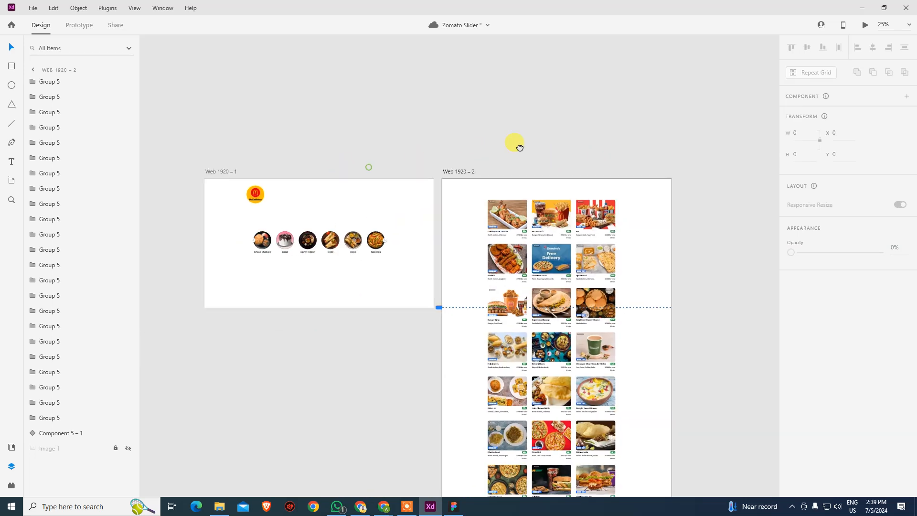
click(230, 172)
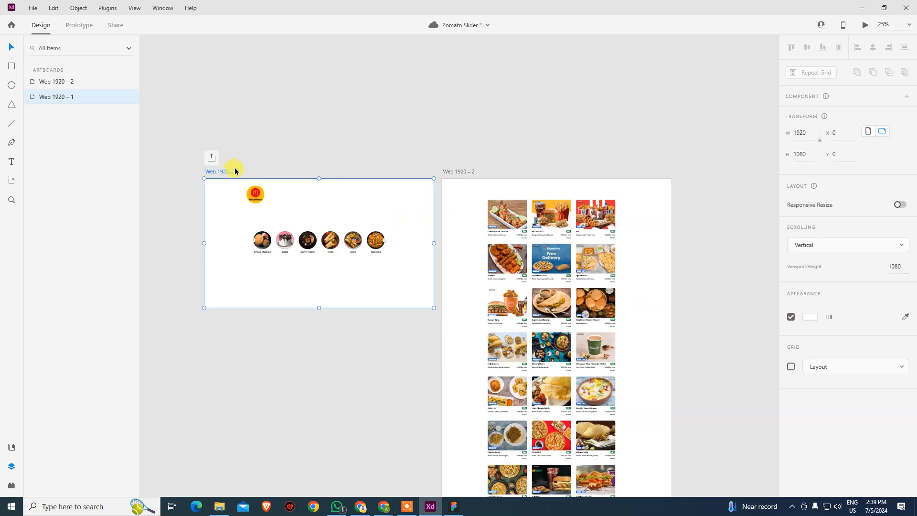
key(ctrl+d)
click(475, 240)
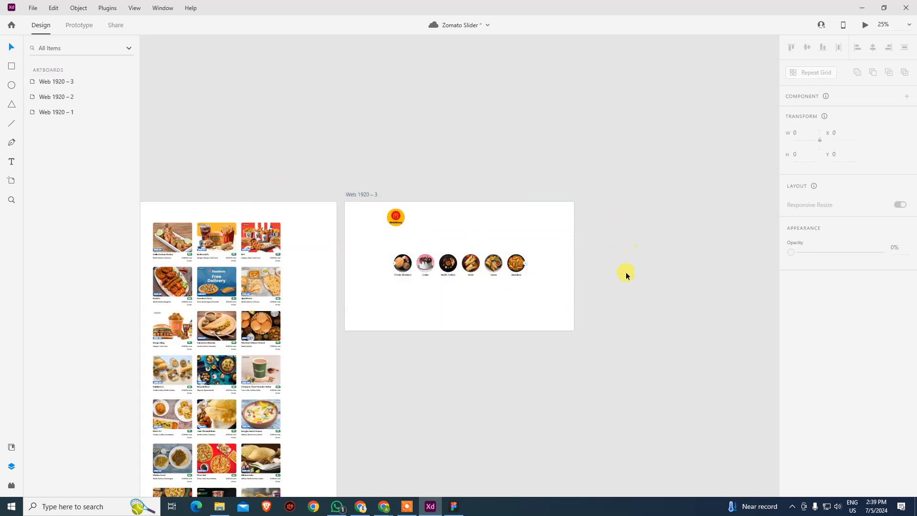
drag(338, 244, 567, 221)
key(Delete)
scroll(568, 225, up, 3)
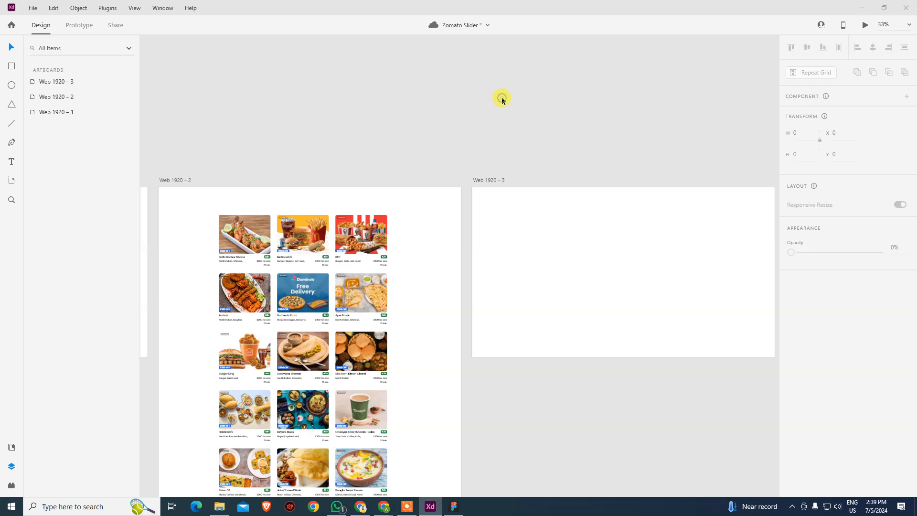
Switch to Chrome and close the six icon image tabs to return to Zomato's Nightlife page.
key(alt+Tab)
click(429, 504)
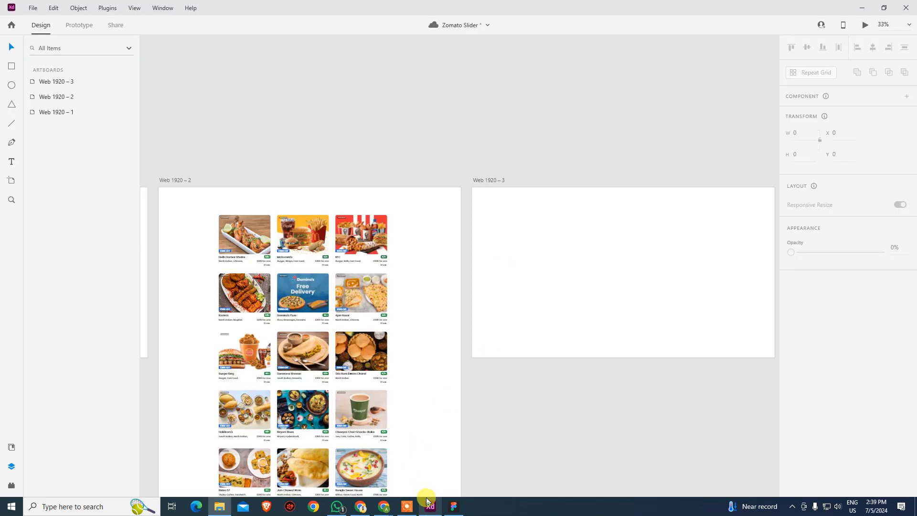
mouse_move(384, 505)
click(294, 475)
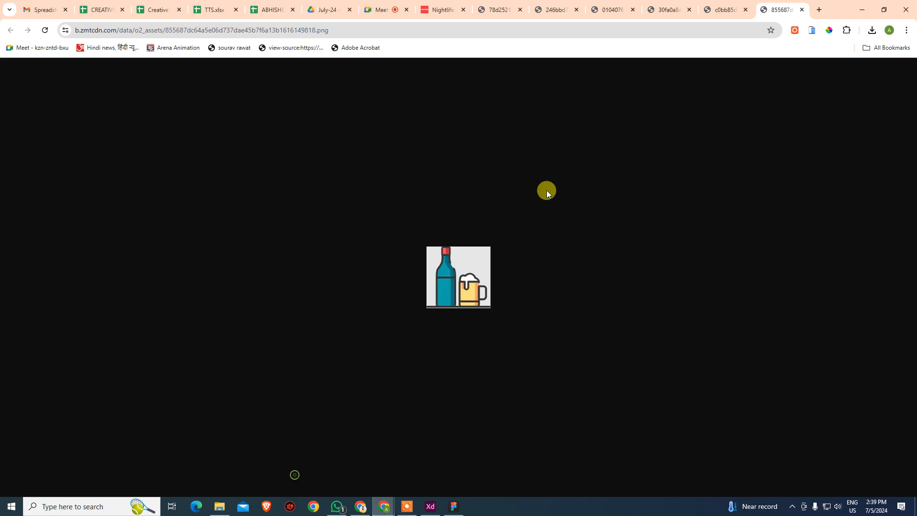
key(ctrl+w)
key(ctrl+w)
key(ctrl+w)
key(ctrl+w)
key(ctrl+w)
key(ctrl+w)
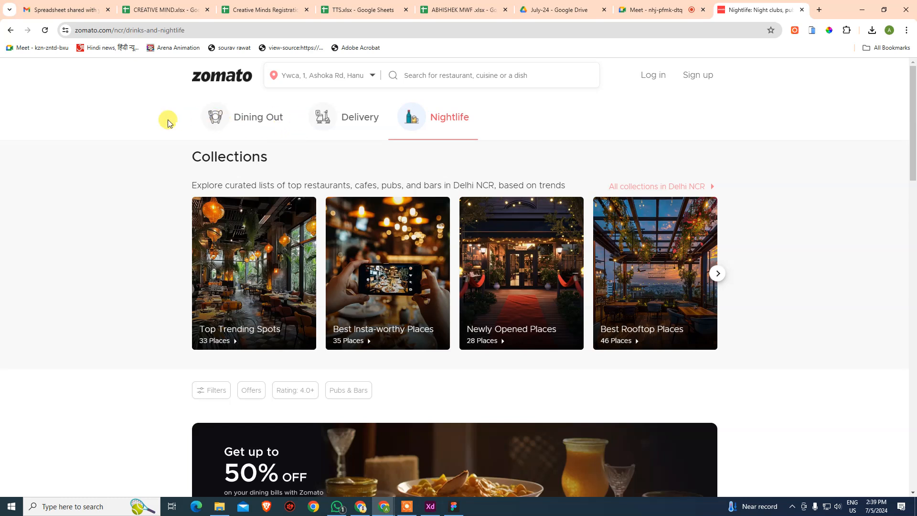
Inspect the Dining Out icon and examine the size, radius and background styles of its circular container.
right_click(218, 126)
click(247, 261)
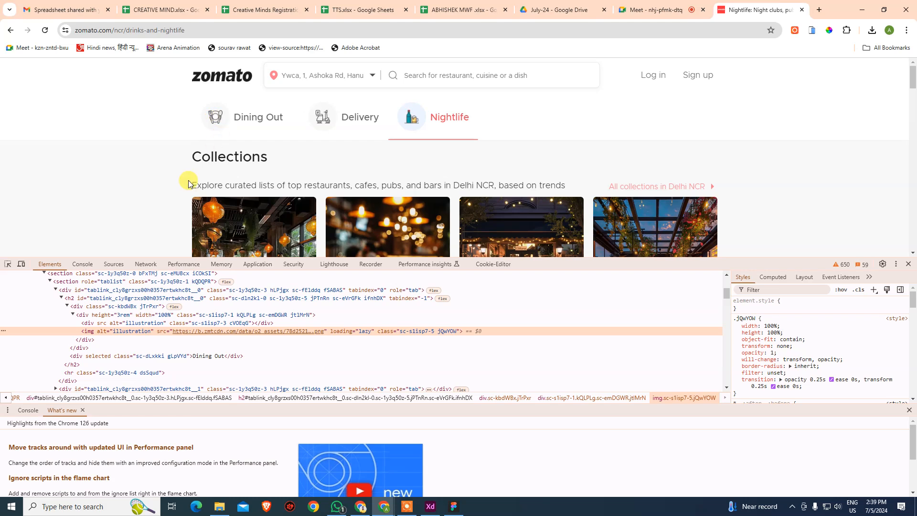
click(7, 263)
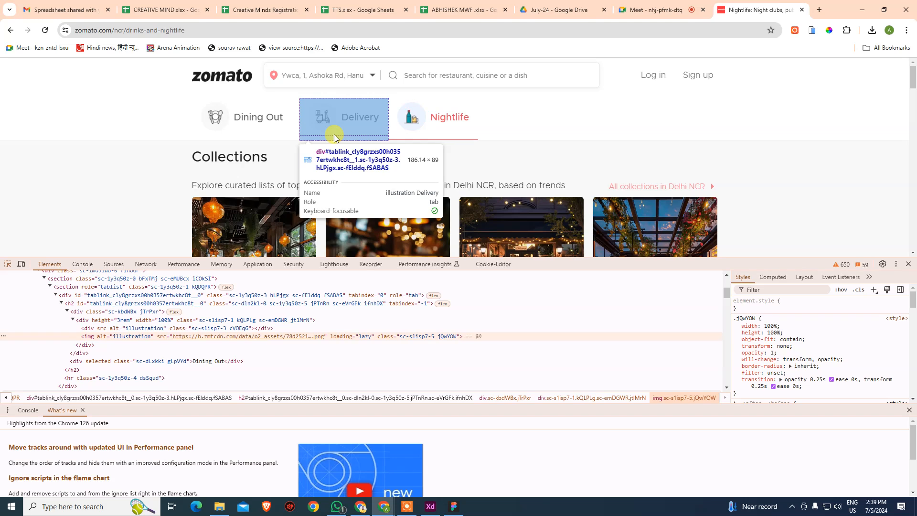
click(232, 125)
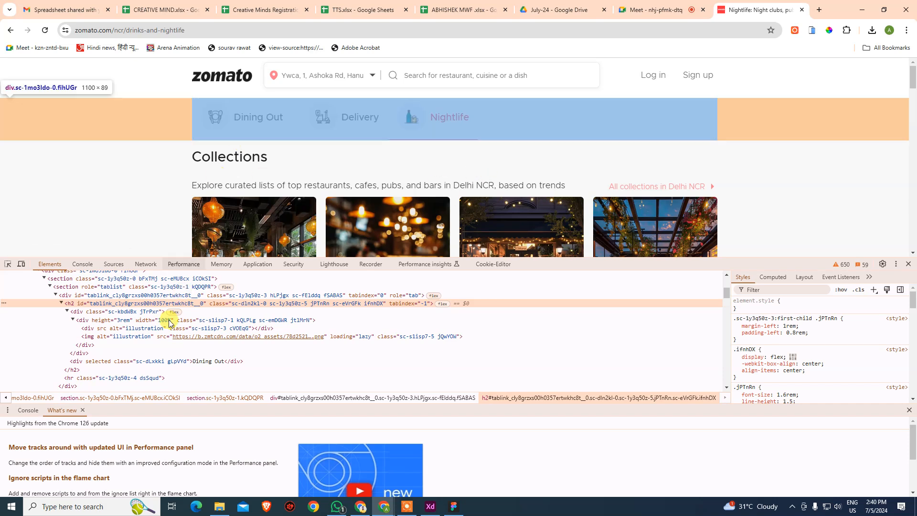
click(121, 312)
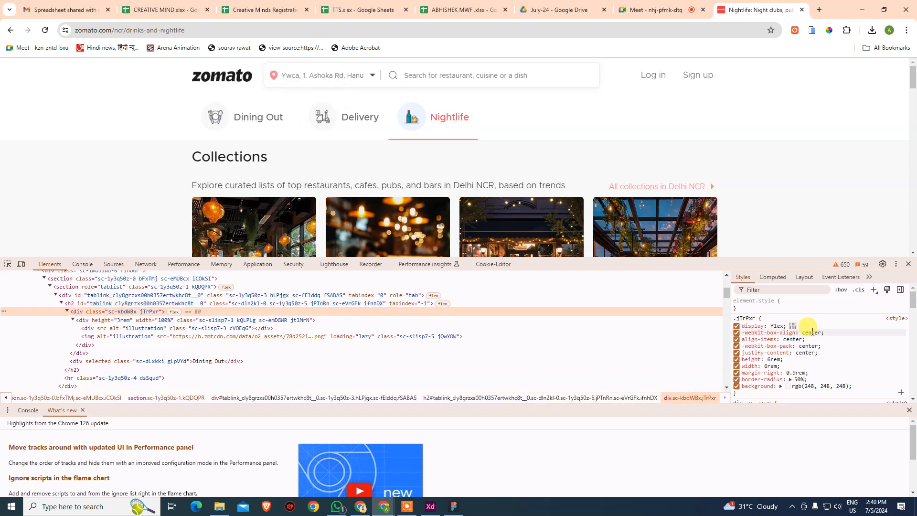
scroll(783, 334, down, 1)
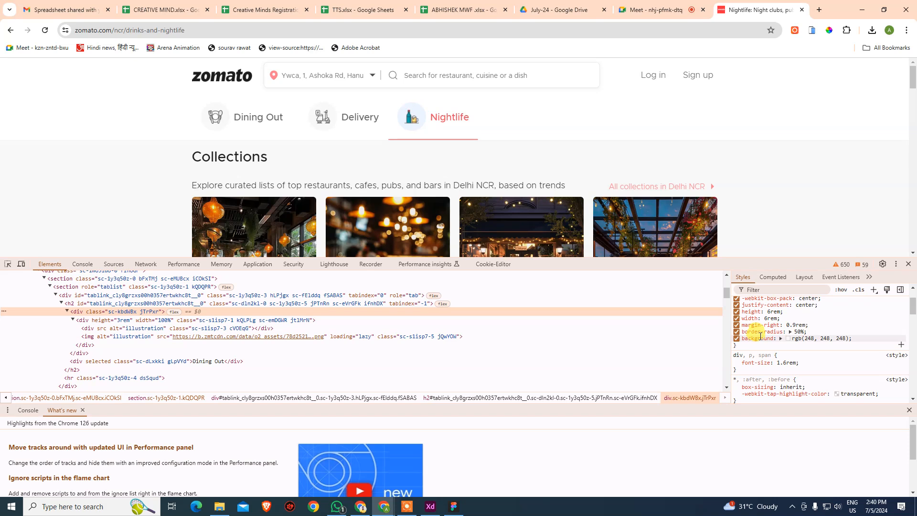
scroll(803, 344, up, 1)
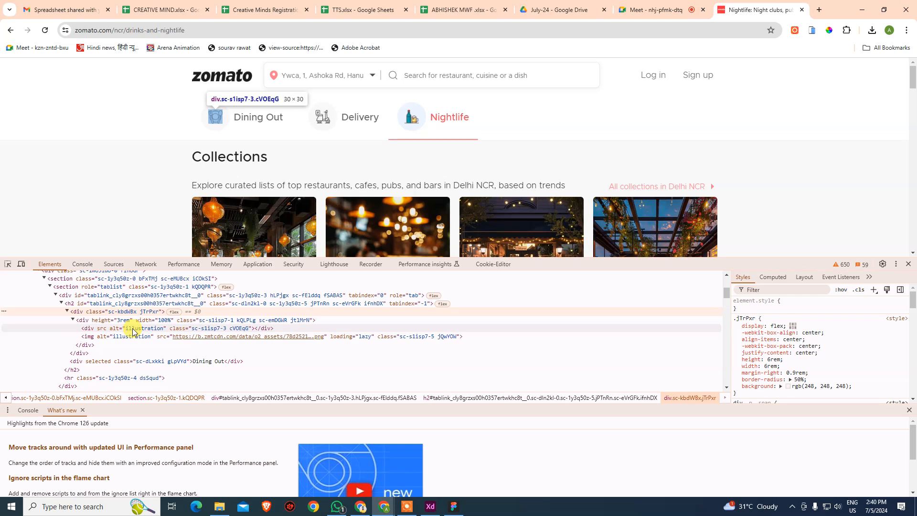
Open Calculator and multiply 6 by 16 to convert the circular container's 6rem size to pixels.
key(super)
text(calc)
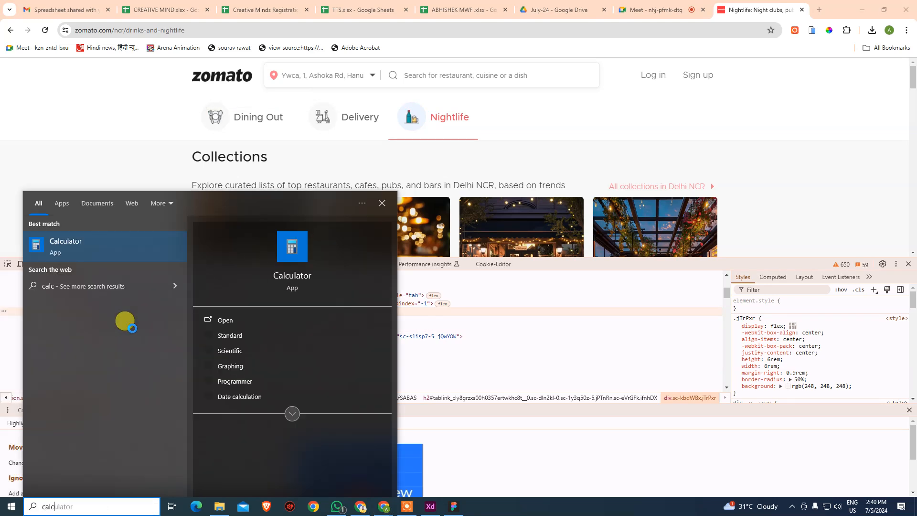
key(Return)
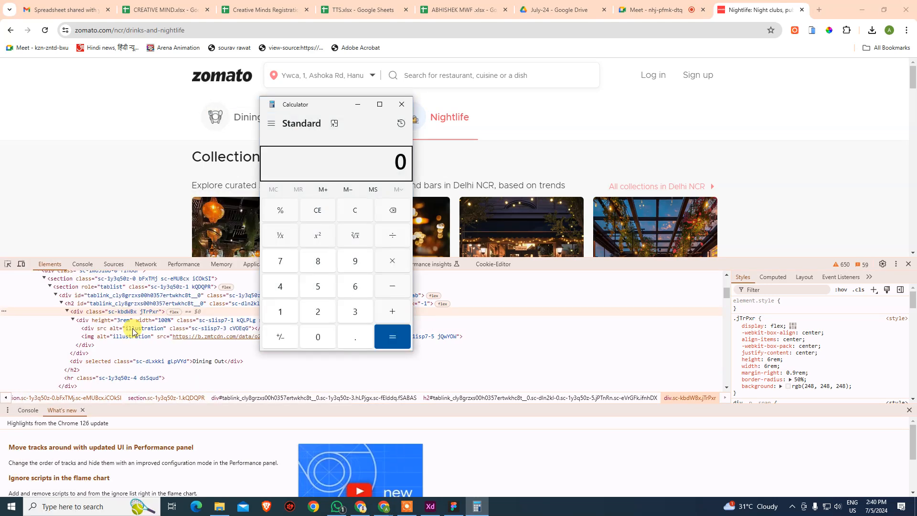
key(6)
text(16)
key(Return)
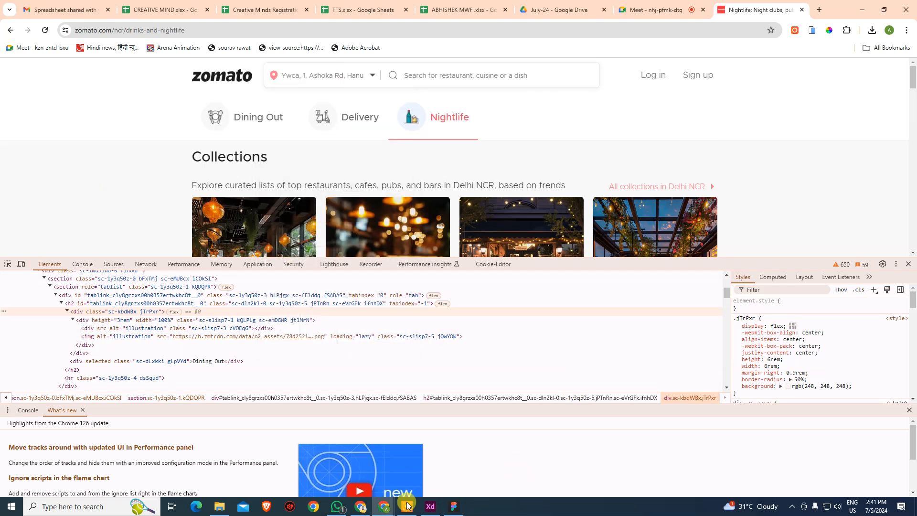
Switch to Adobe XD and draw a circle about 260 px in diameter on the blank Web 1920 – 3 artboard.
click(430, 506)
click(543, 227)
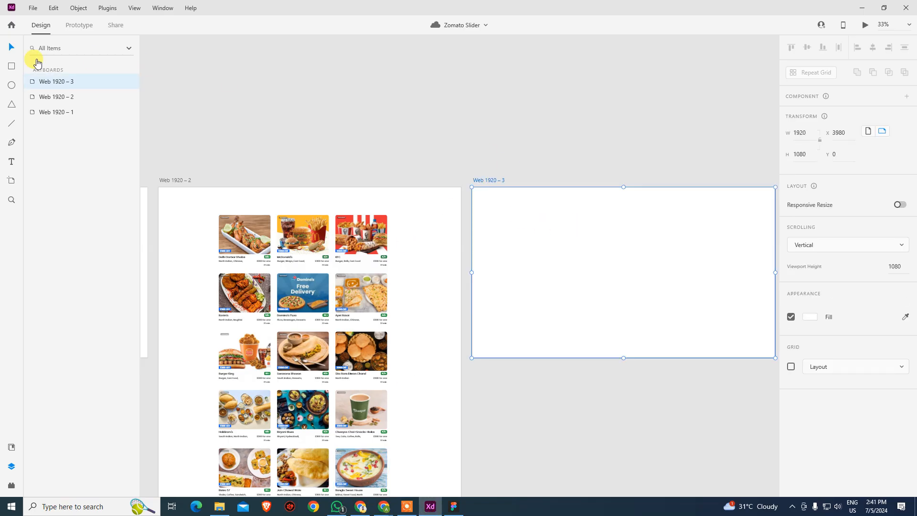
click(220, 98)
click(12, 85)
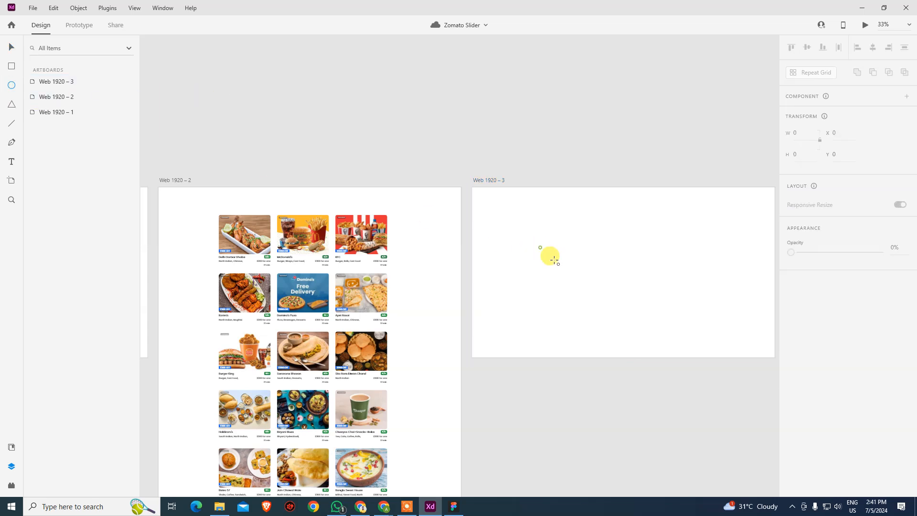
drag(540, 248, 561, 268)
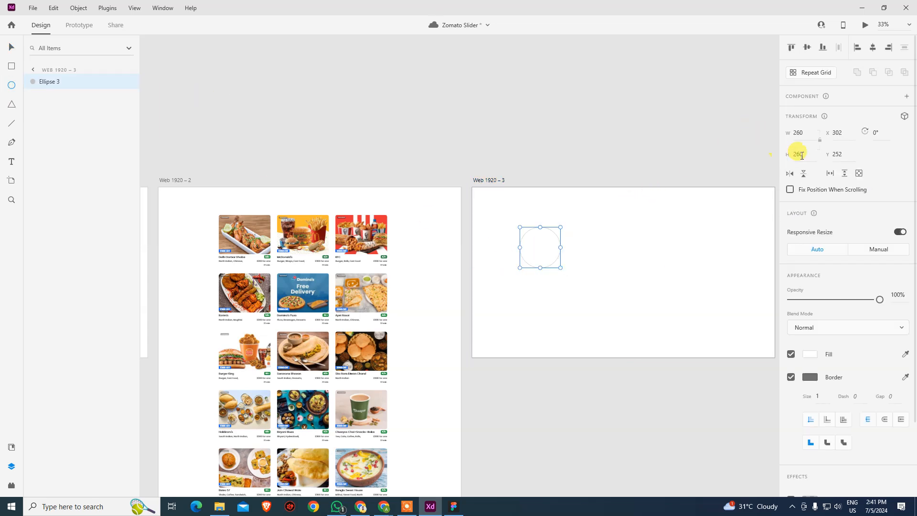
Set the circle's width and height to 96 px.
click(798, 132)
text(96)
key(Return)
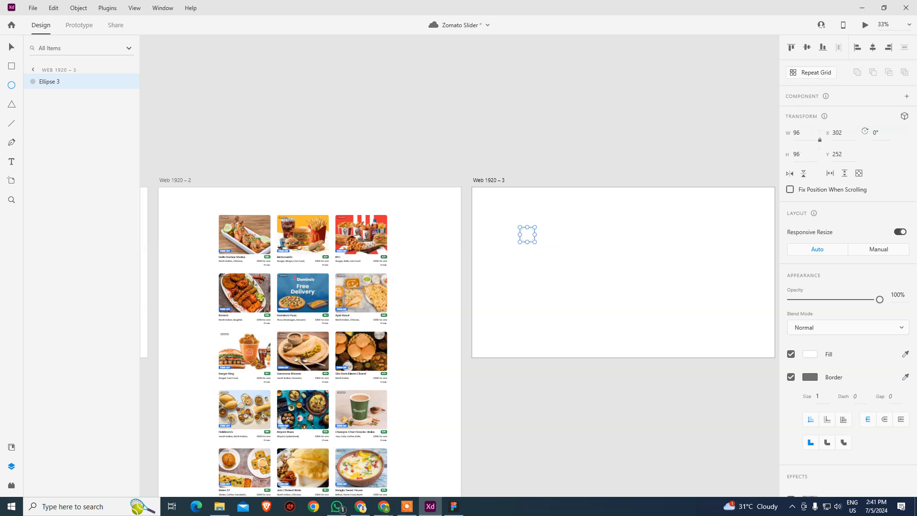
click(10, 48)
click(559, 267)
scroll(535, 239, up, 2)
scroll(534, 239, up, 3)
drag(535, 257, 384, 245)
Switch to Chrome and inspect the Dining Out icon's circular container to read its background colour.
key(alt+Tab)
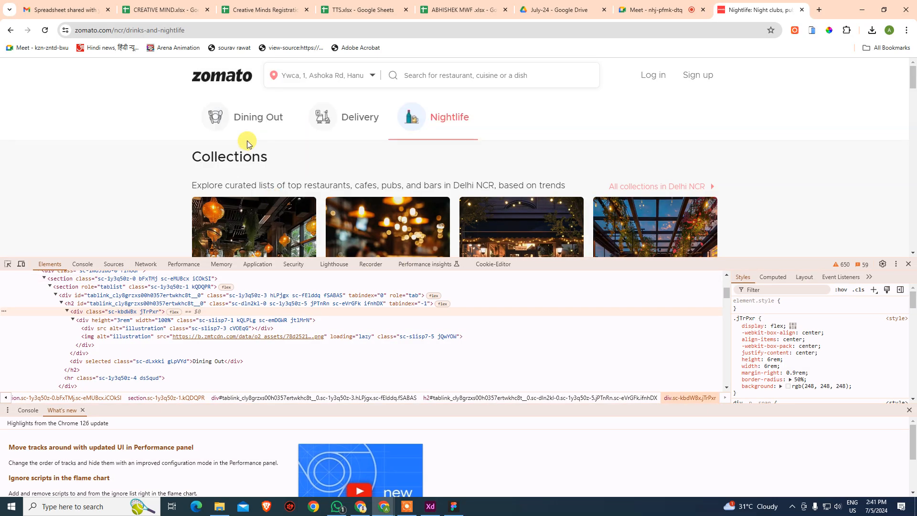
click(7, 263)
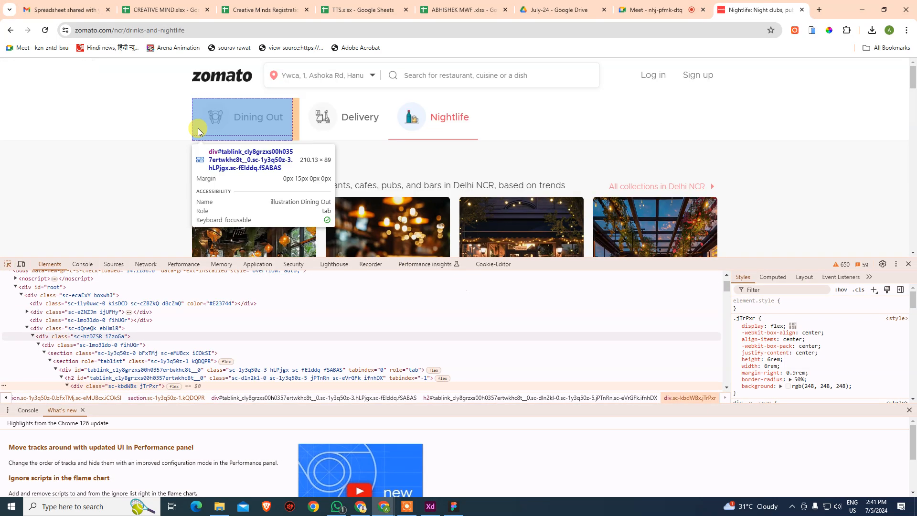
click(207, 126)
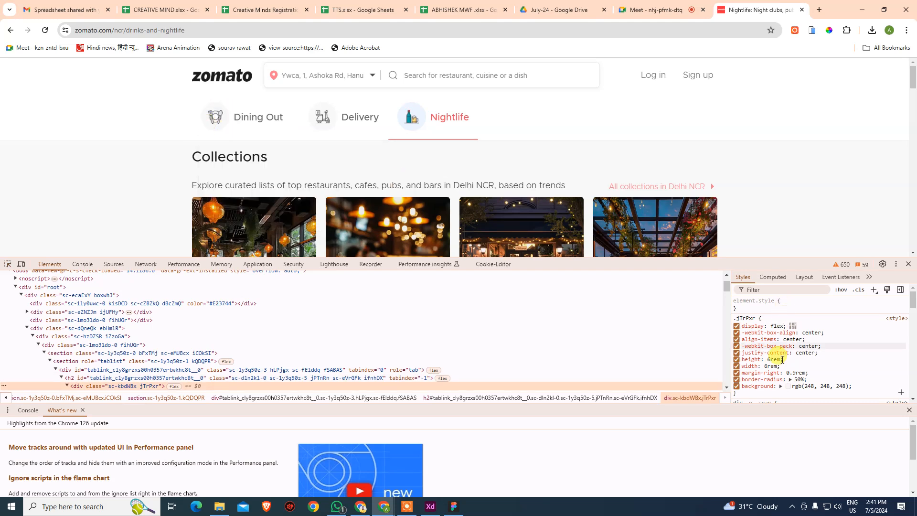
scroll(788, 377, down, 2)
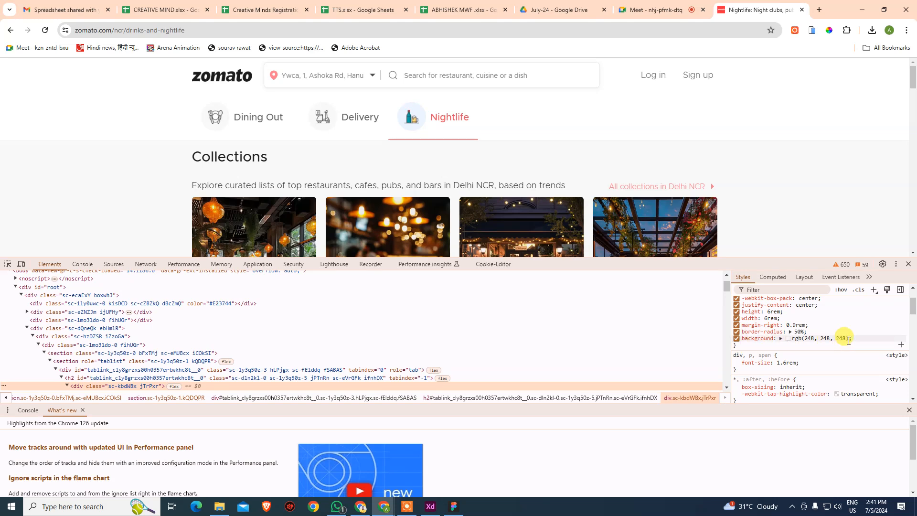
Switch to Adobe XD and fill the circle with the RGB colour 248, 248, 248.
key(alt+Tab)
click(345, 219)
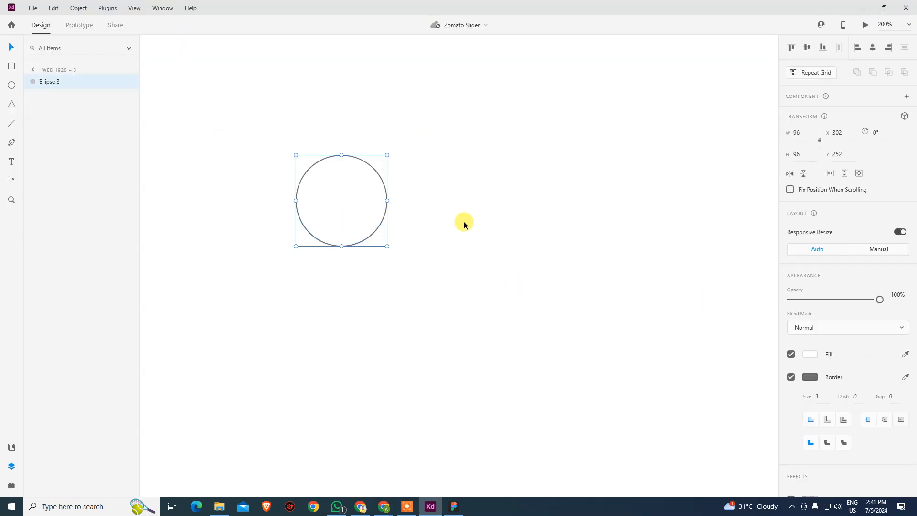
click(810, 354)
click(681, 400)
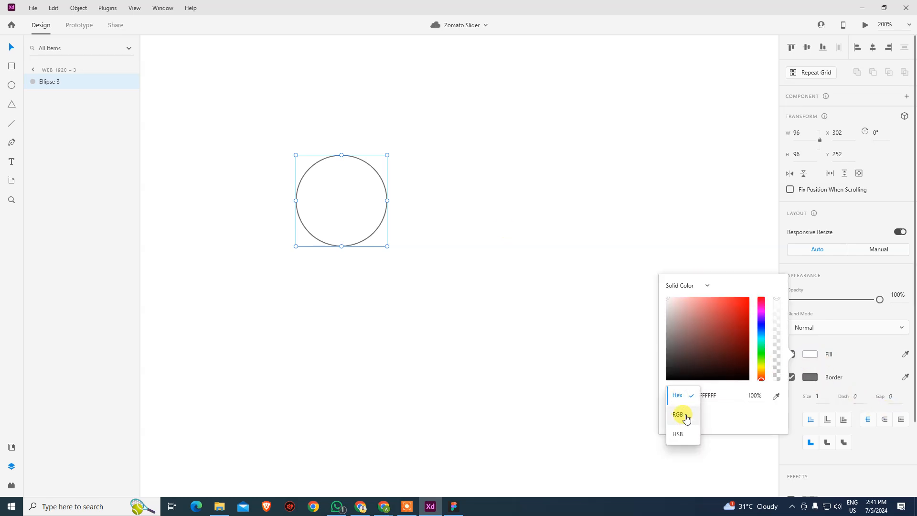
click(680, 429)
click(705, 395)
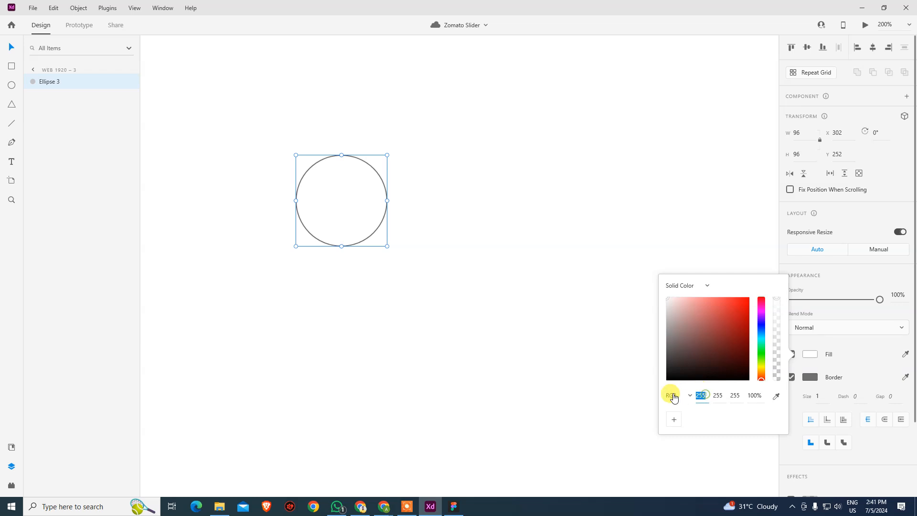
text(248)
key(Tab)
text(248)
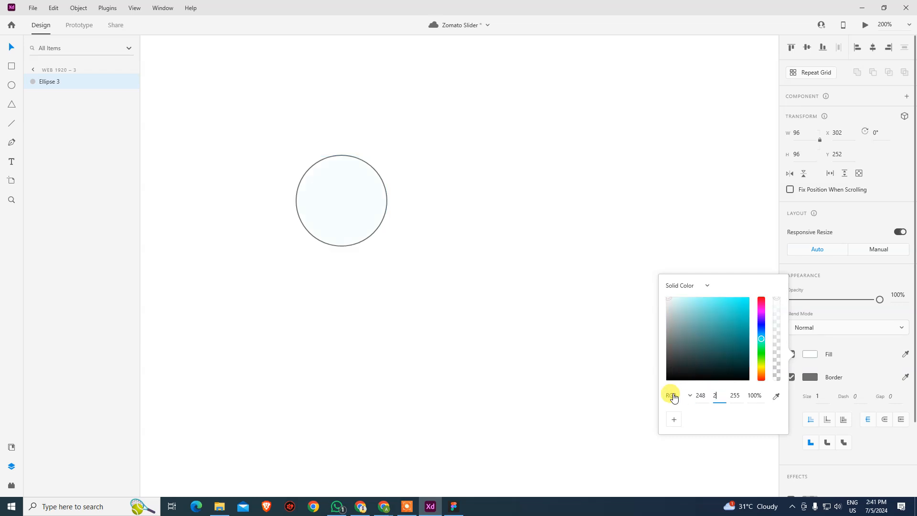
key(Tab)
key(Return)
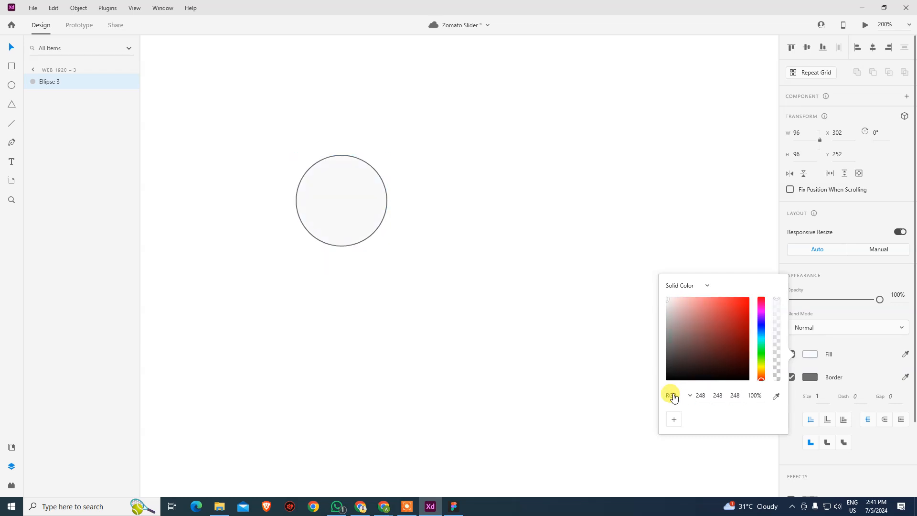
click(430, 242)
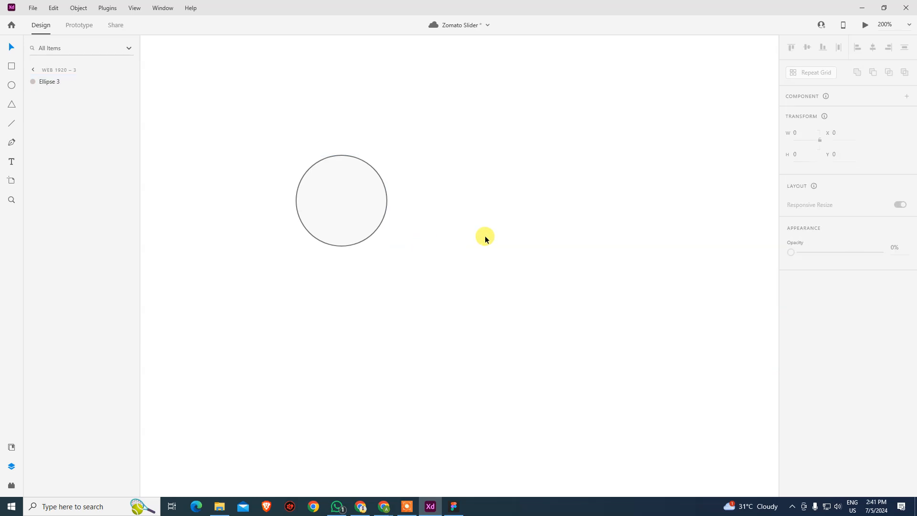
Try the circle without its border, undo the border removal and reselect the circle.
key(ctrl+minus)
key(ctrl+minus)
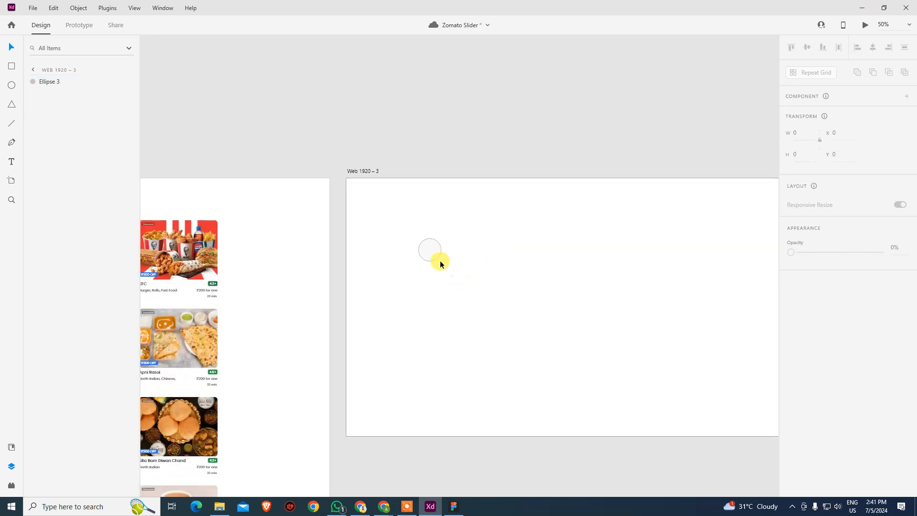
click(432, 259)
click(791, 377)
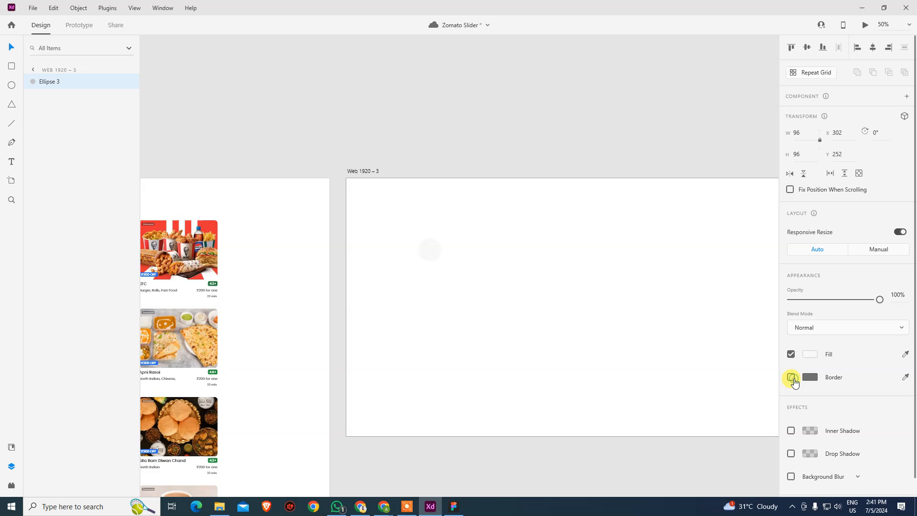
click(617, 326)
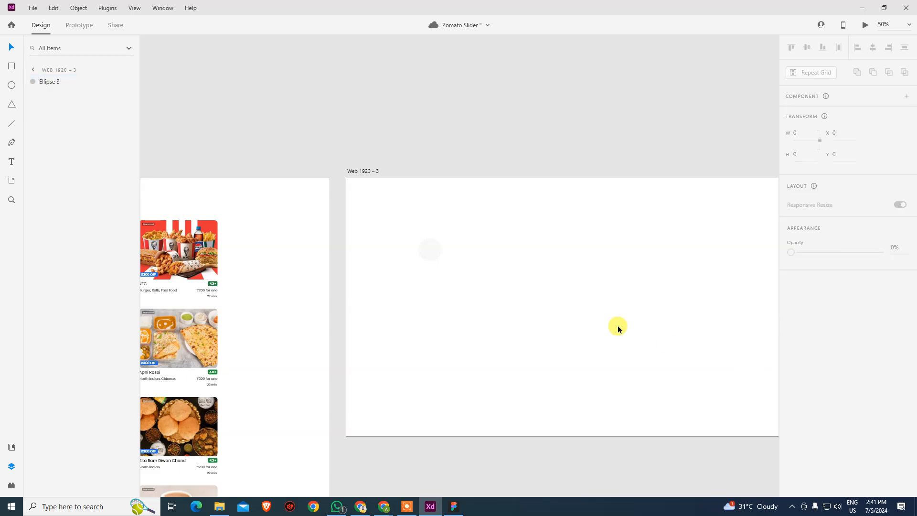
key(ctrl+z)
click(617, 322)
scroll(449, 256, up, 5)
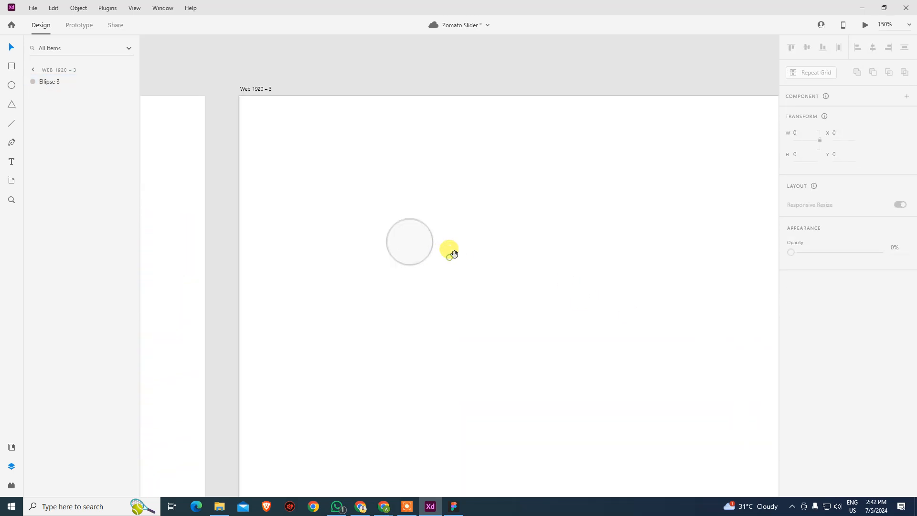
drag(459, 251, 442, 292)
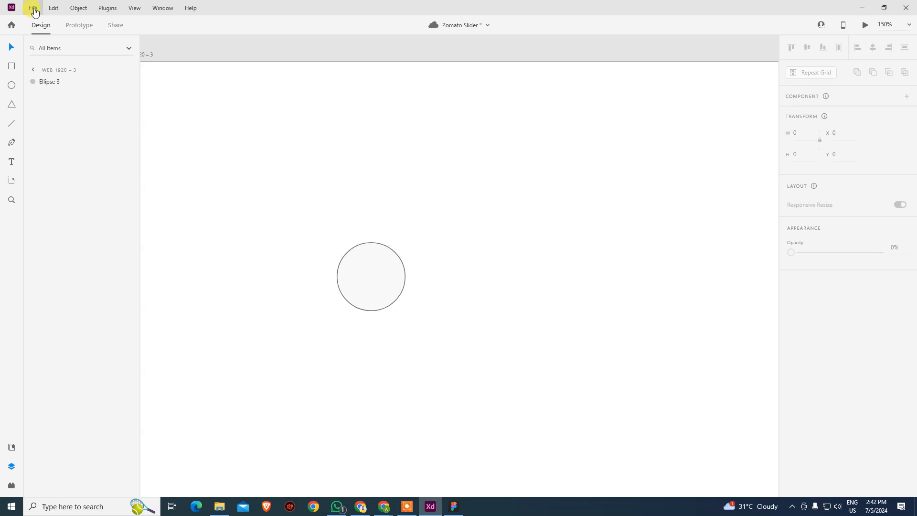
drag(296, 209, 511, 353)
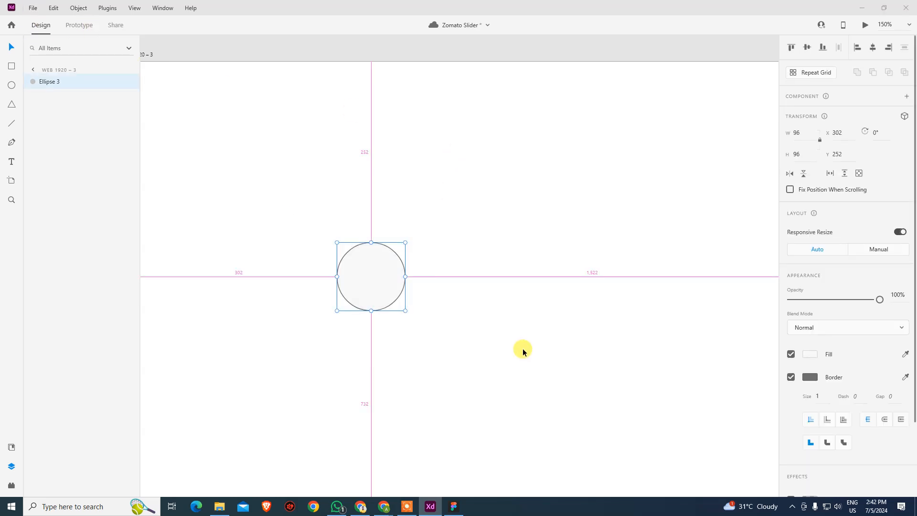
Switch to Chrome, inspect the Dining Out label to examine its font size and colour, and return to Adobe XD.
key(alt+Tab)
right_click(253, 123)
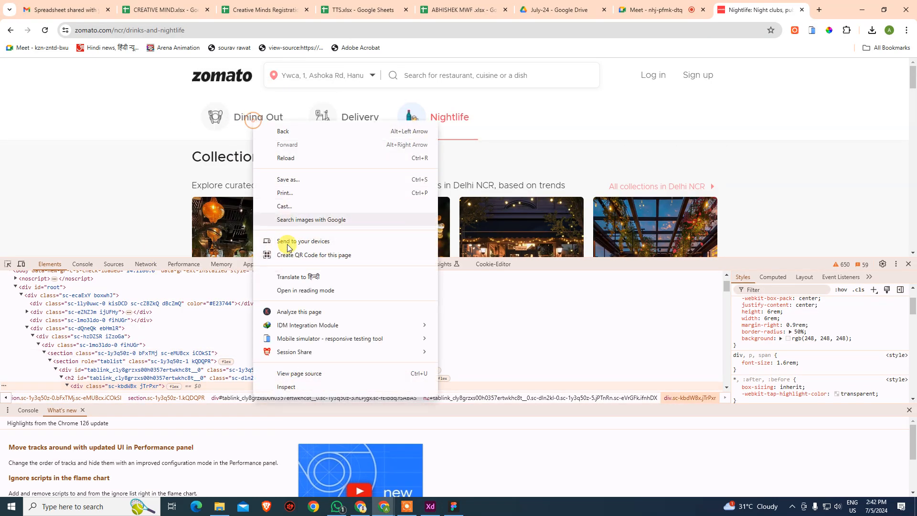
click(306, 384)
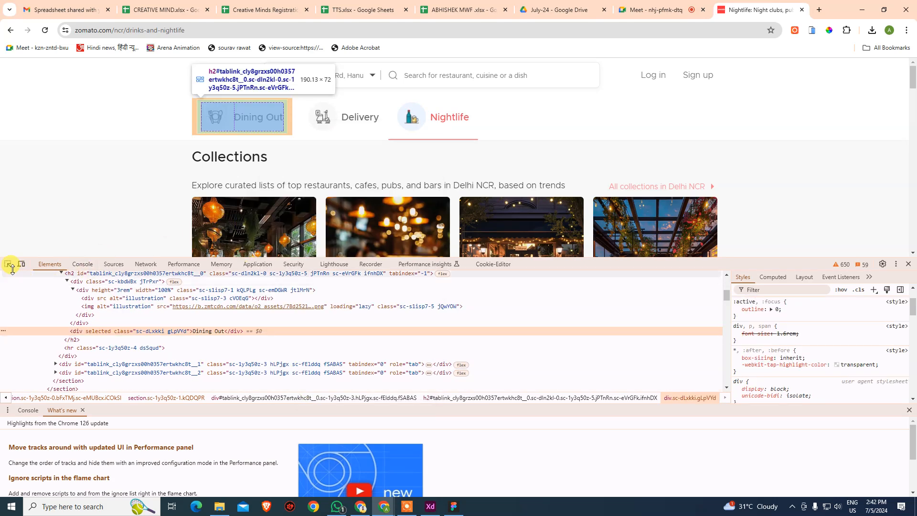
click(265, 118)
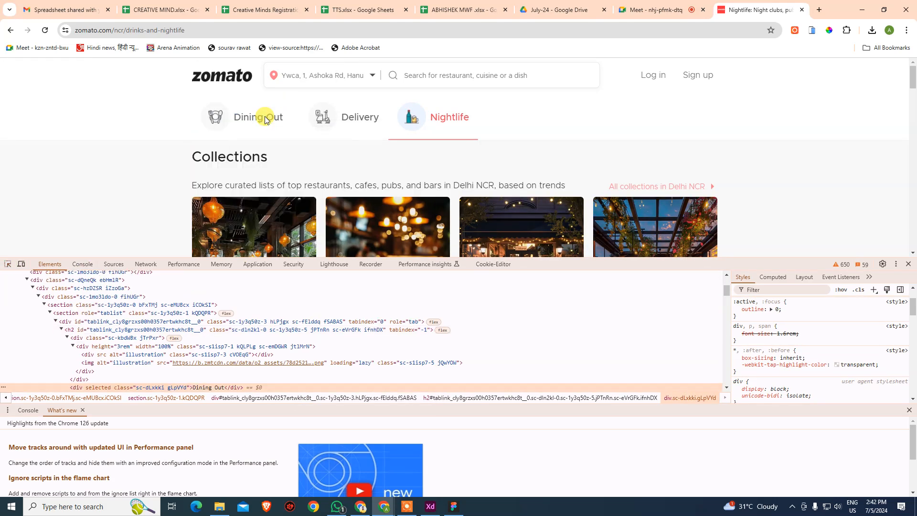
click(7, 264)
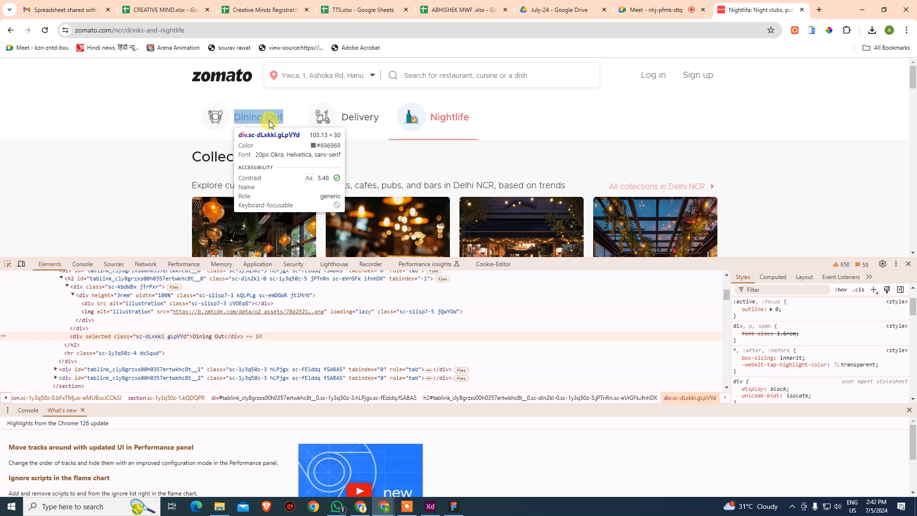
key(alt+Tab)
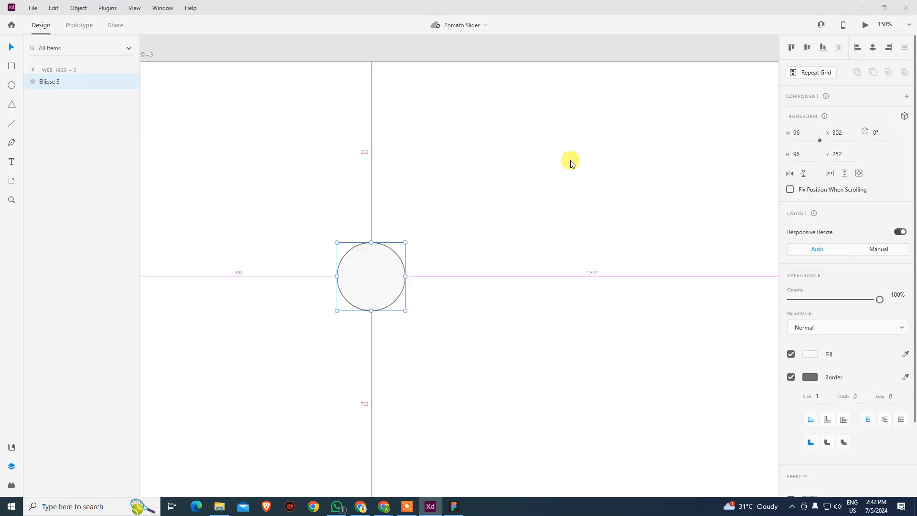
Snip the Dining Out, Delivery and Nightlife tab row in Chrome and paste it above the circle in Adobe XD as a reference.
key(alt+Tab)
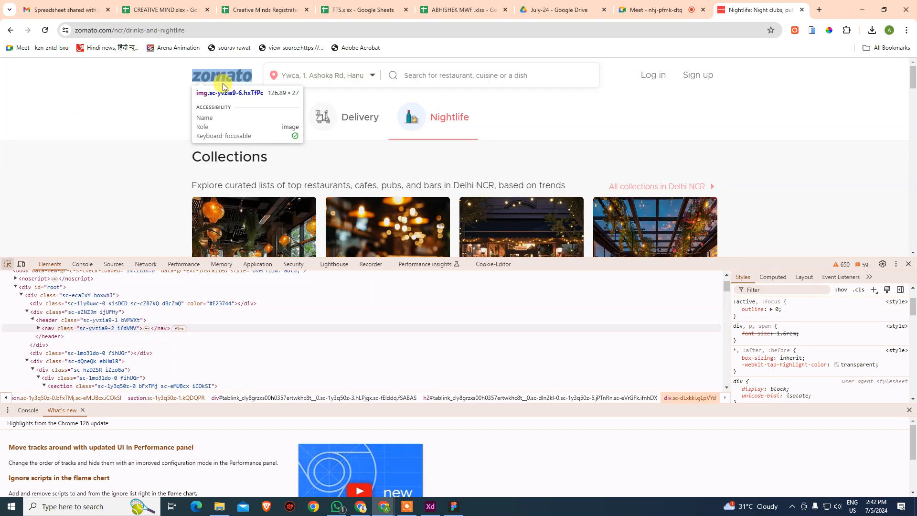
key(super+shift+s)
drag(177, 102, 488, 135)
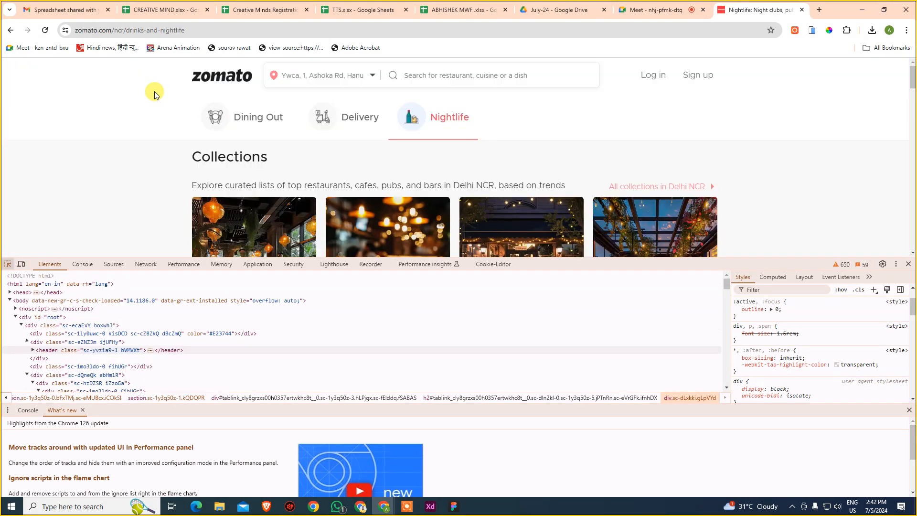
key(super+shift+s)
drag(167, 87, 505, 149)
key(alt+Tab)
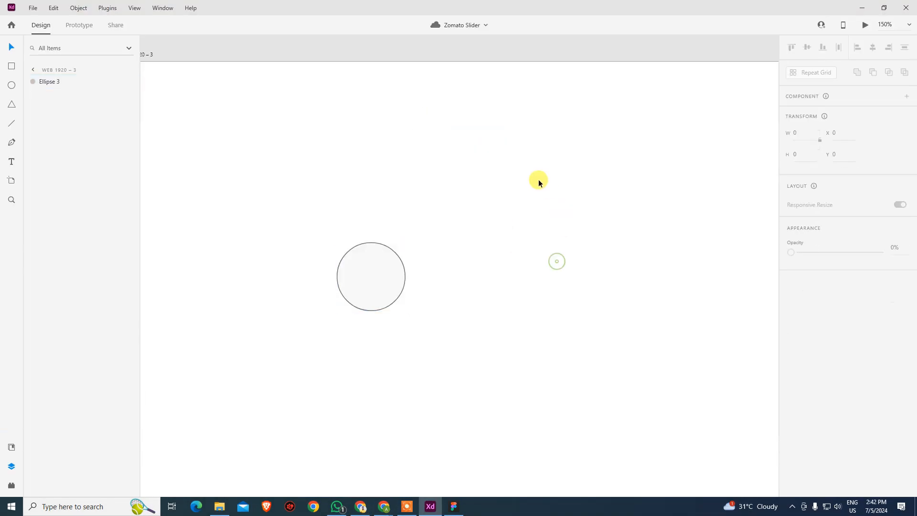
key(ctrl+v)
drag(471, 263, 478, 176)
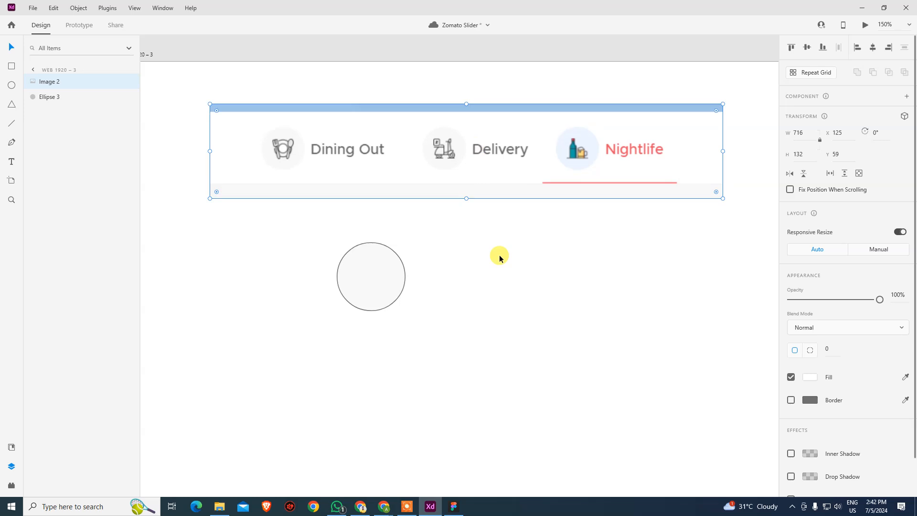
Add the text "Dining Out" to the right of the circle.
key(t)
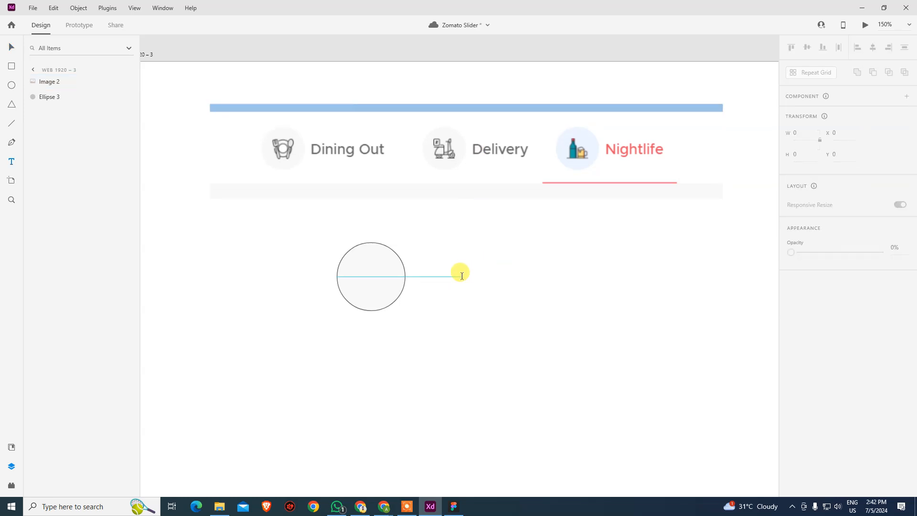
click(461, 274)
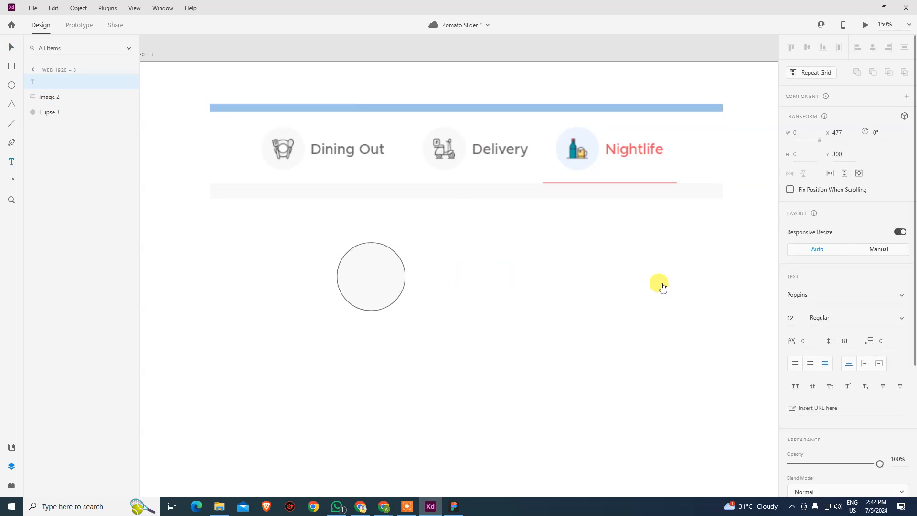
text(Dining Out)
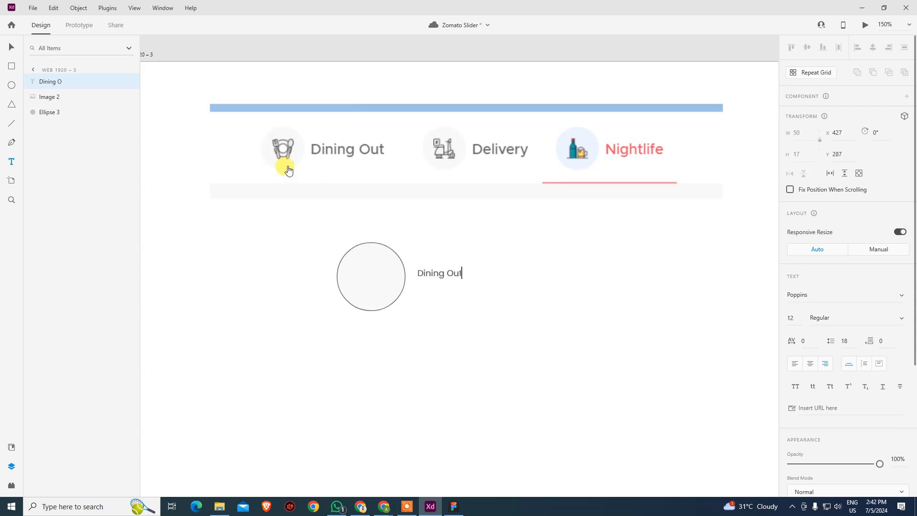
click(11, 47)
Set the Dining Out text's font size to 20 and align it left.
click(795, 319)
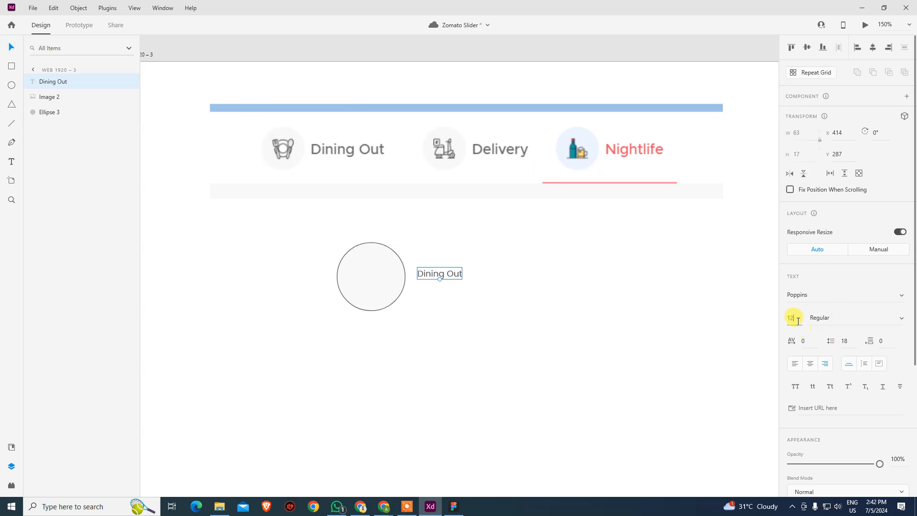
key(Return)
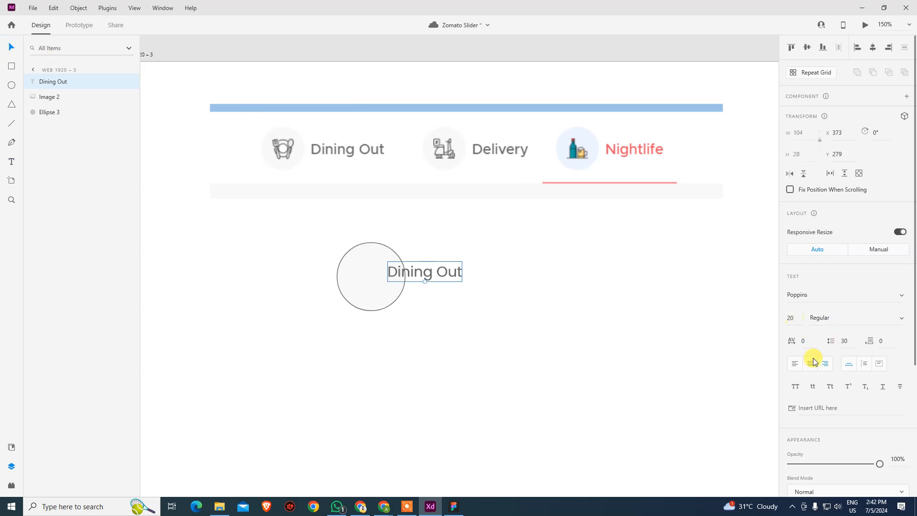
click(807, 363)
click(795, 364)
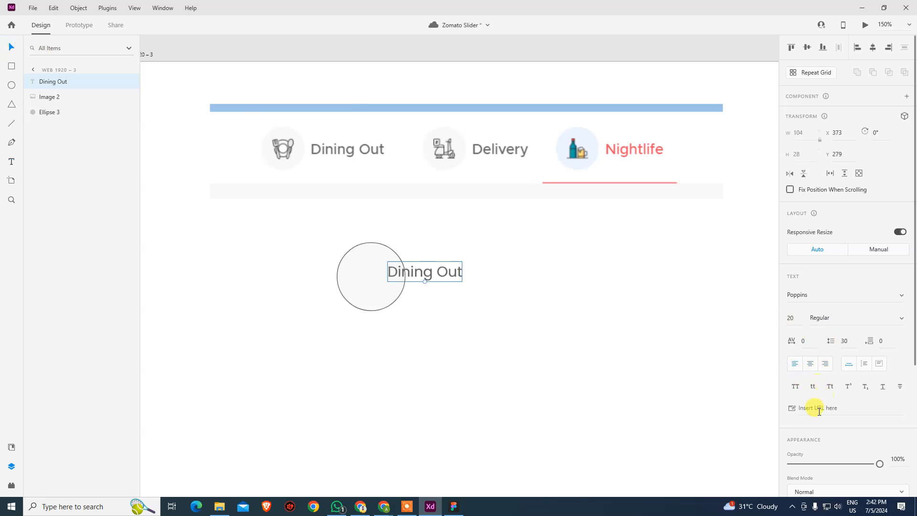
Show the Dining Out text's fill colour in Hex format and move the text to the right, clear of the circle.
scroll(811, 430, down, 3)
click(810, 380)
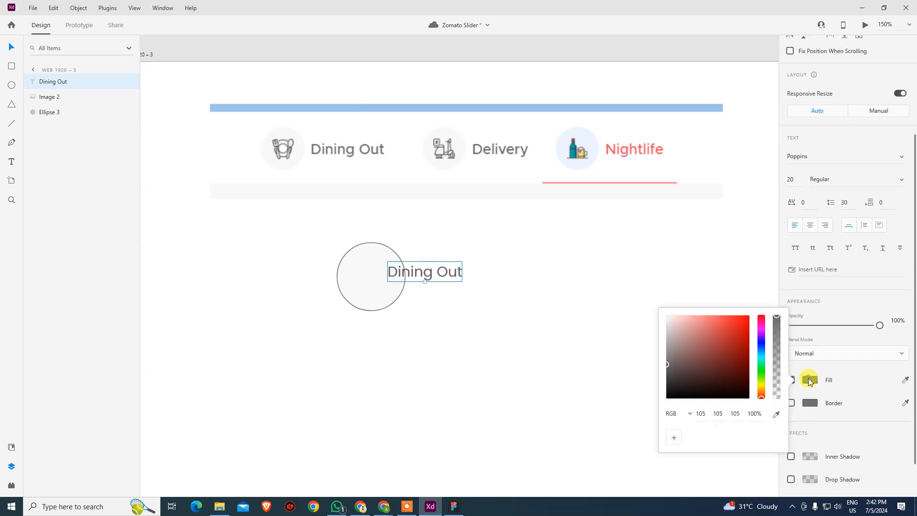
click(682, 415)
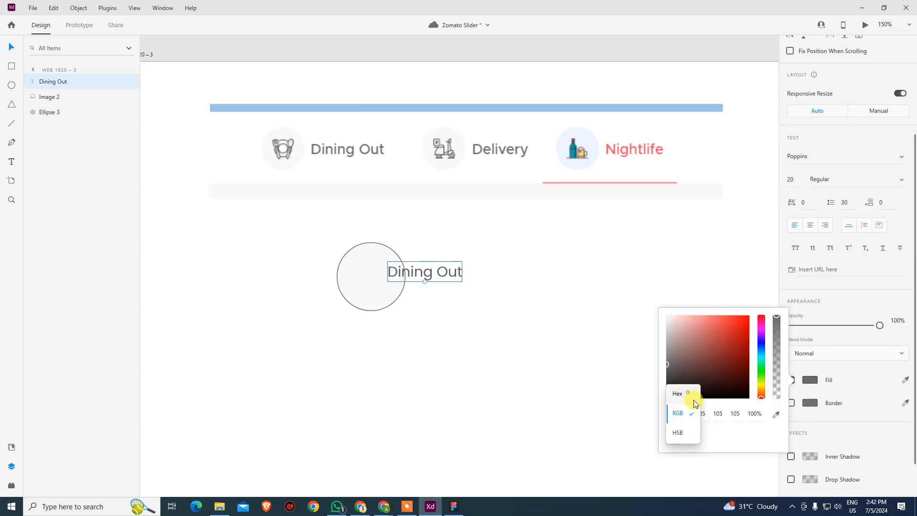
click(688, 394)
click(748, 427)
click(496, 386)
drag(426, 274, 458, 277)
click(475, 309)
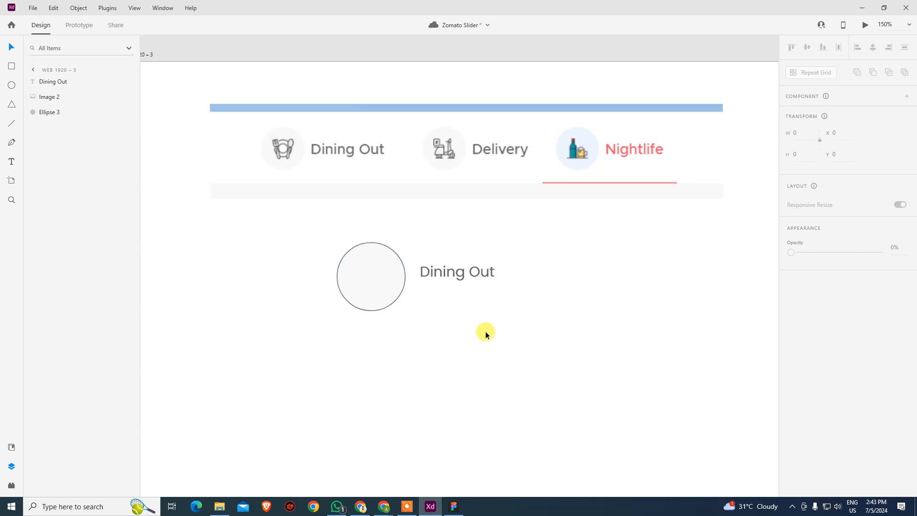
Vertically centre the Dining Out text and the circle on each other.
drag(312, 236, 573, 338)
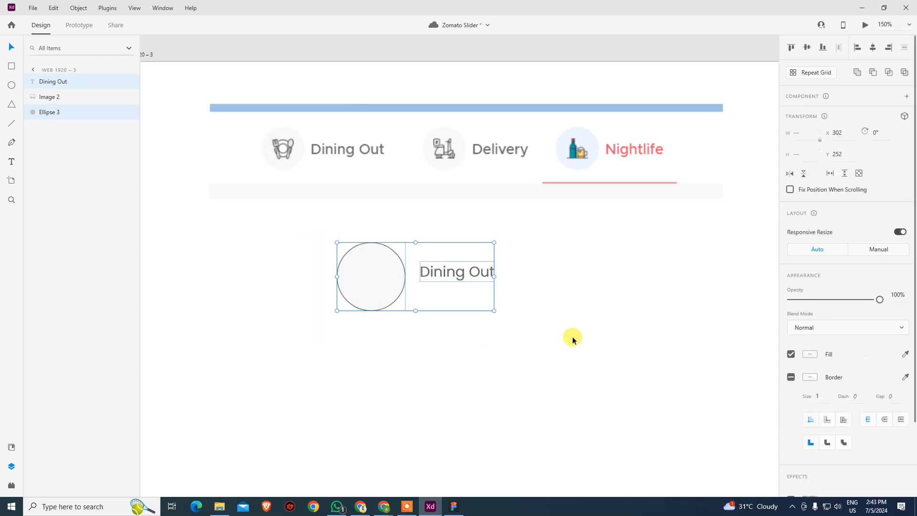
click(807, 47)
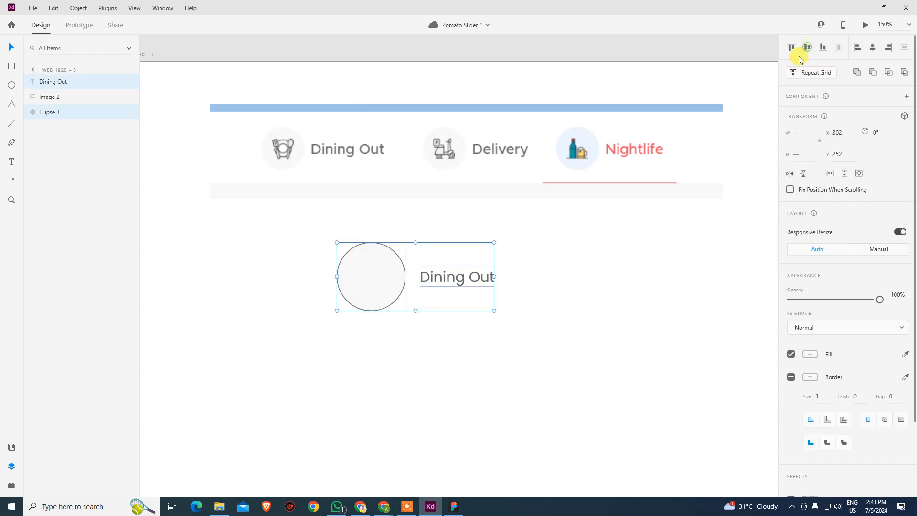
click(601, 353)
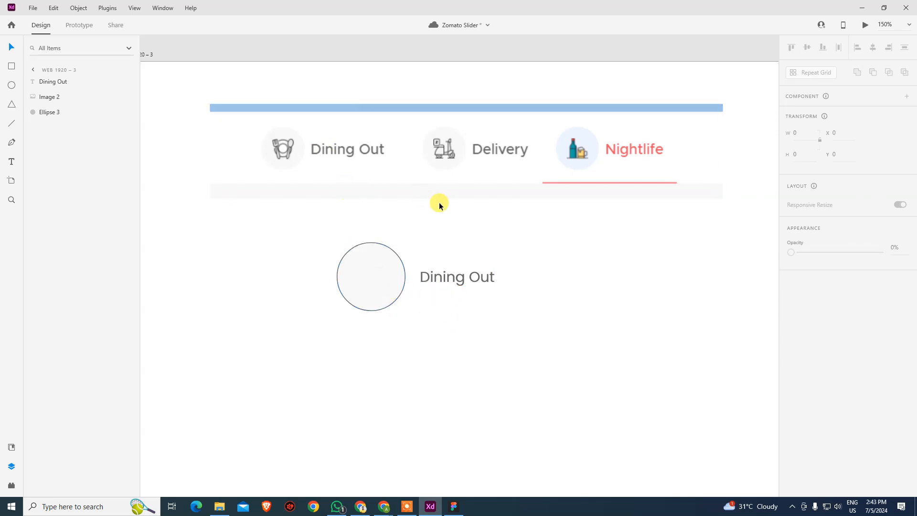
Inspect the Dining Out tab's spacing on the Zomato page in Chrome and move the text closer to the circle in Adobe XD, to X 406.
key(alt+Tab)
click(9, 263)
click(8, 263)
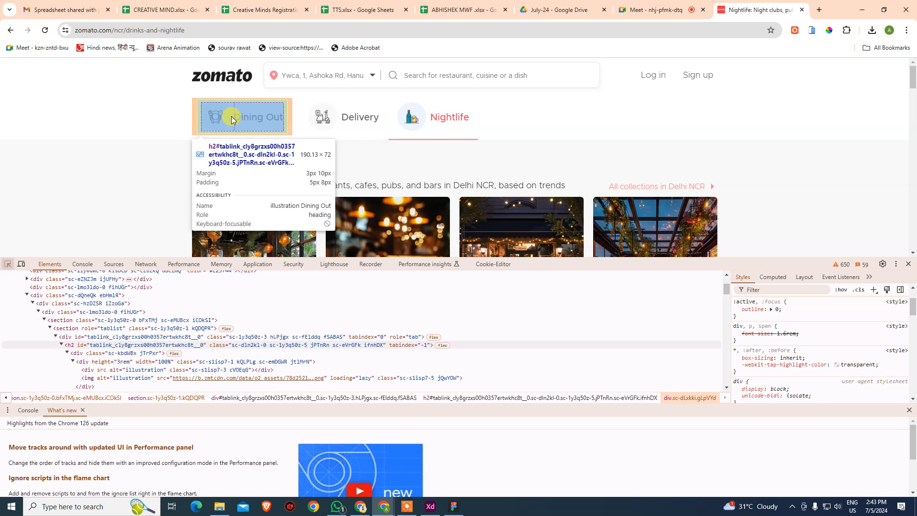
key(alt+Tab)
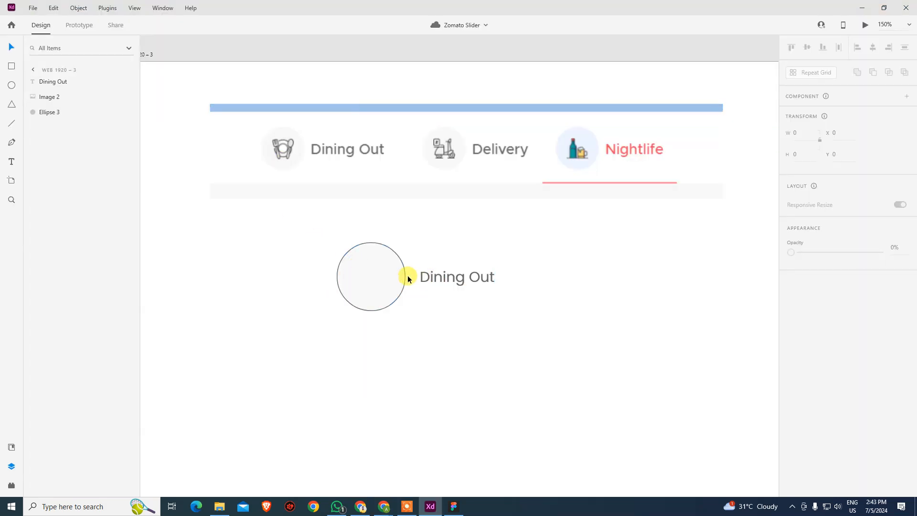
drag(422, 274, 413, 277)
click(510, 335)
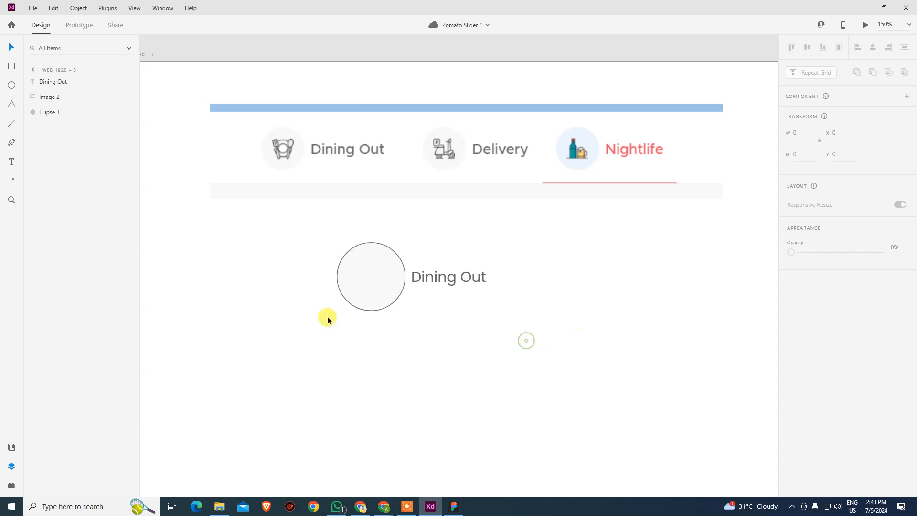
Remove the border from the circle beside the Dining Out text.
click(392, 303)
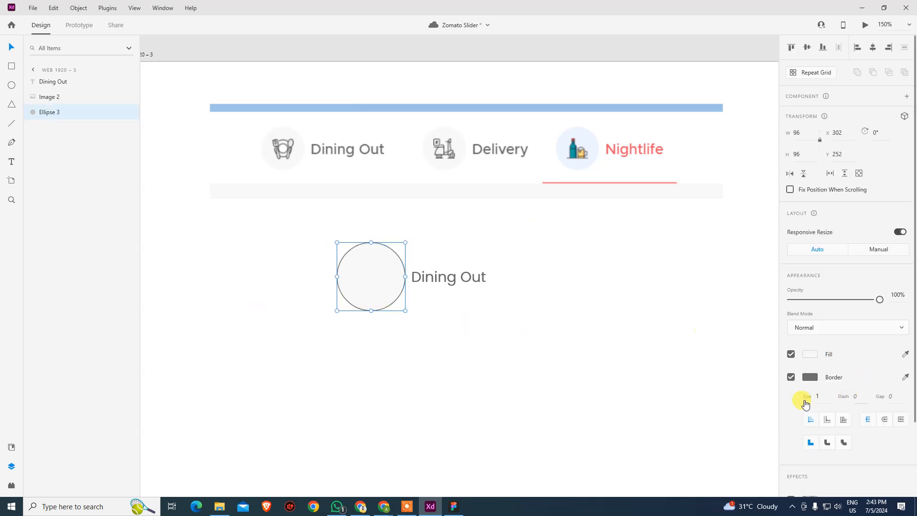
click(790, 376)
click(586, 361)
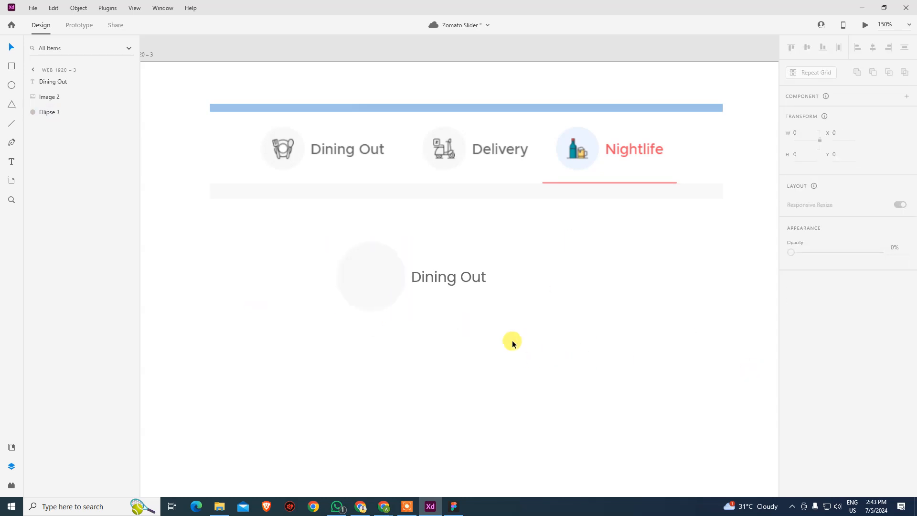
click(33, 9)
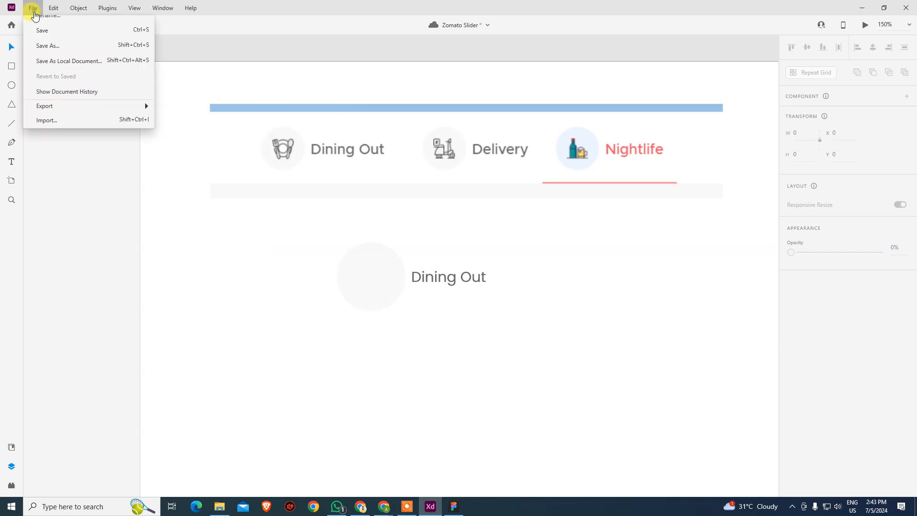
click(292, 319)
drag(294, 217, 541, 317)
click(542, 319)
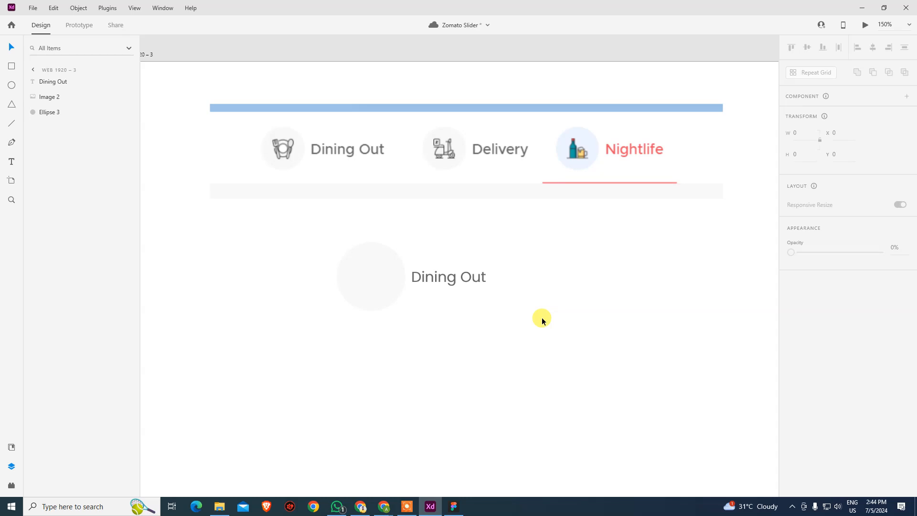
Select the Dining Out text beside the circle and save the document.
click(475, 279)
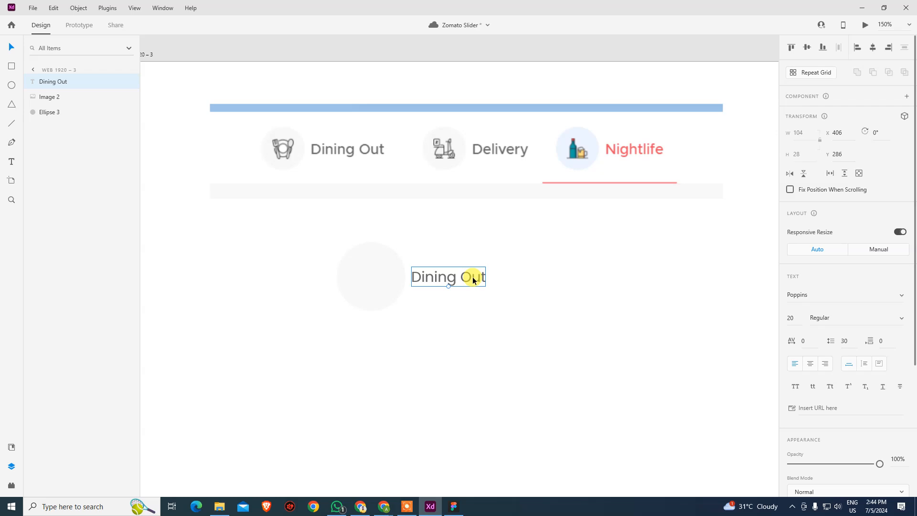
key(ctrl+s)
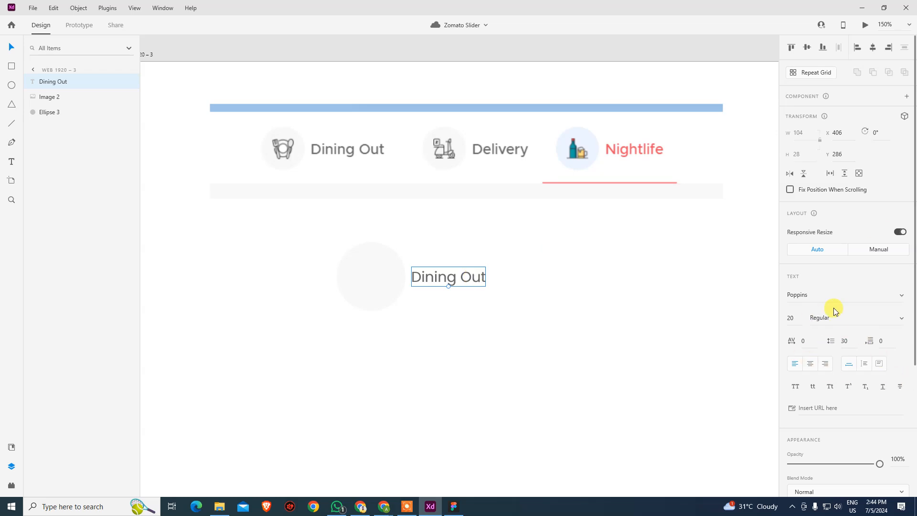
Duplicate the Dining Out text below the original and make the copy a component with 20 padding on all sides.
click(615, 412)
drag(463, 284, 467, 360)
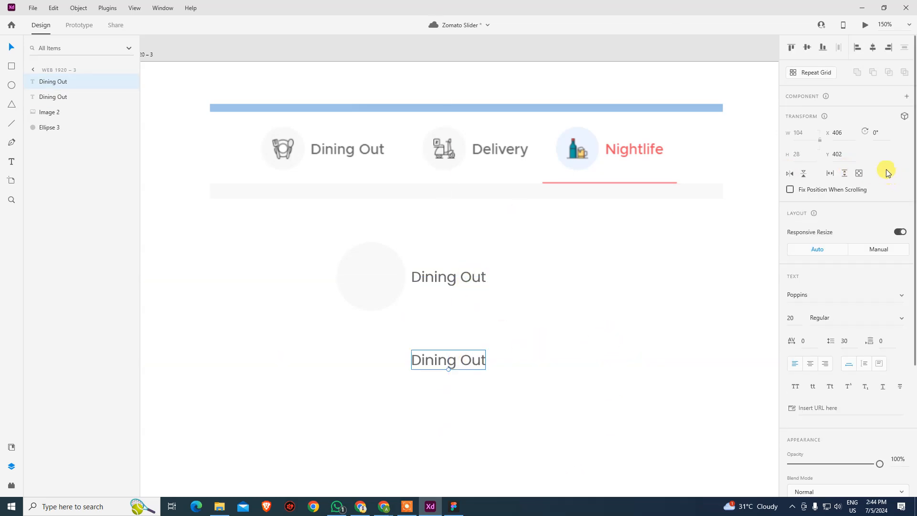
click(906, 97)
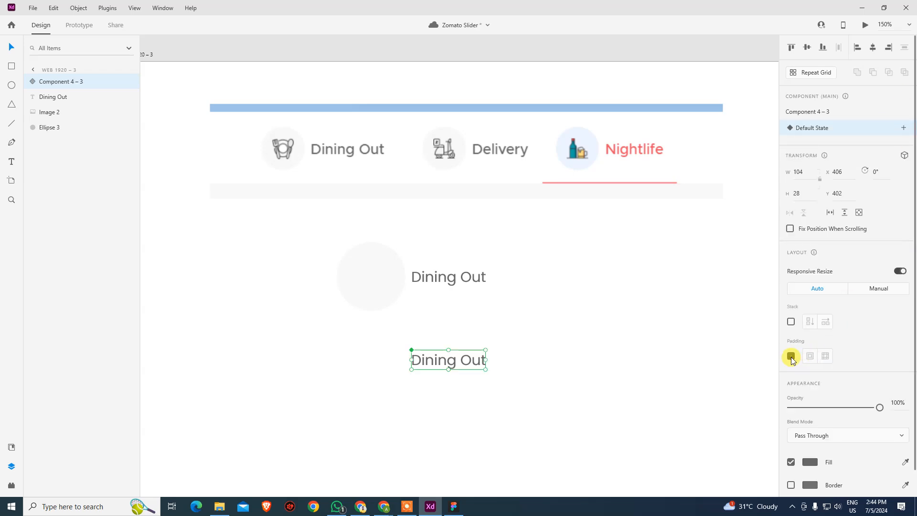
click(837, 357)
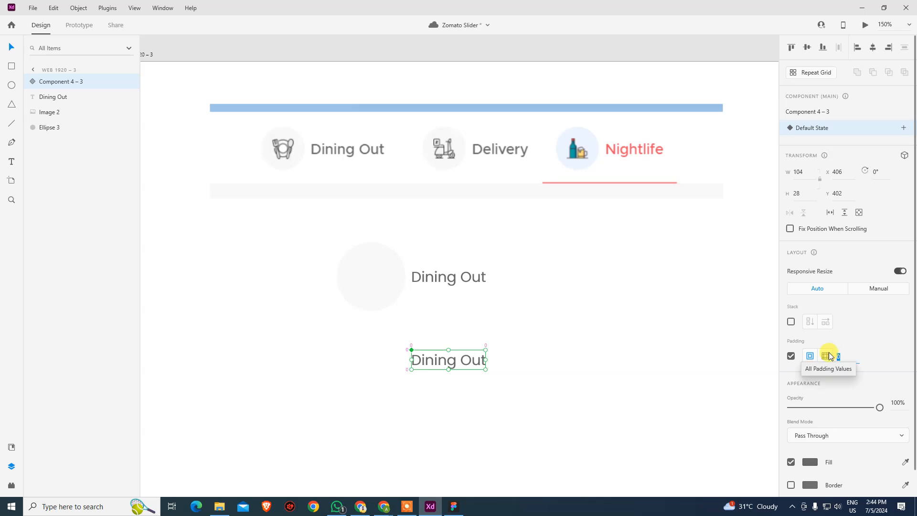
text(20)
key(Return)
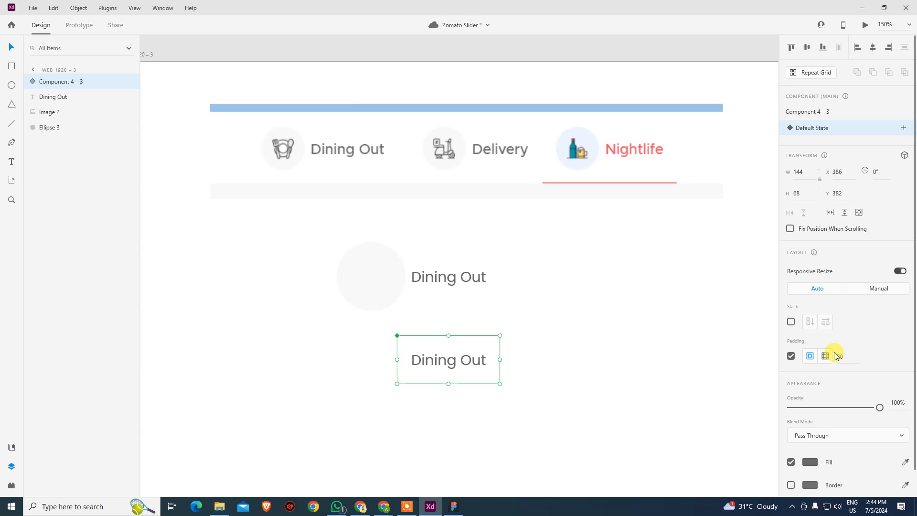
Duplicate the padded Dining Out component to its right and change the copy's text to "Delivery".
click(592, 377)
click(492, 365)
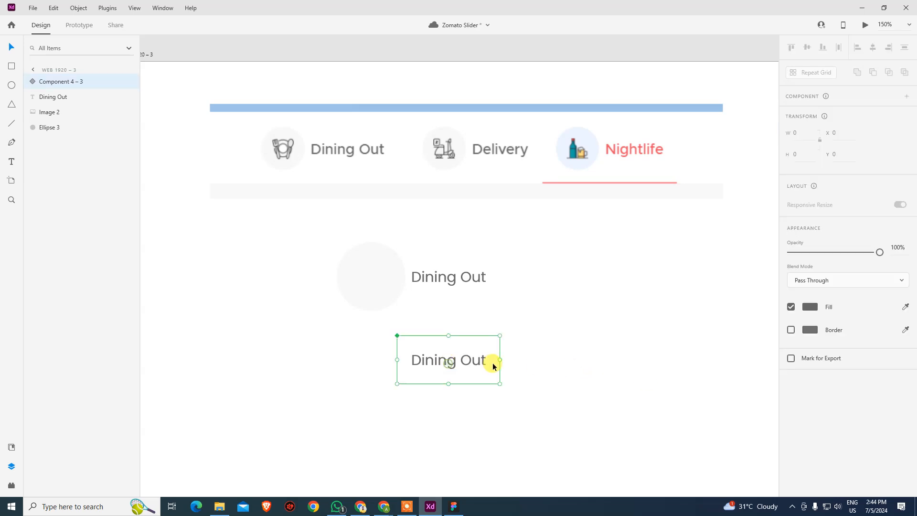
drag(443, 362, 589, 367)
double_click(601, 360)
double_click(596, 363)
click(597, 361)
key(BackSpace)
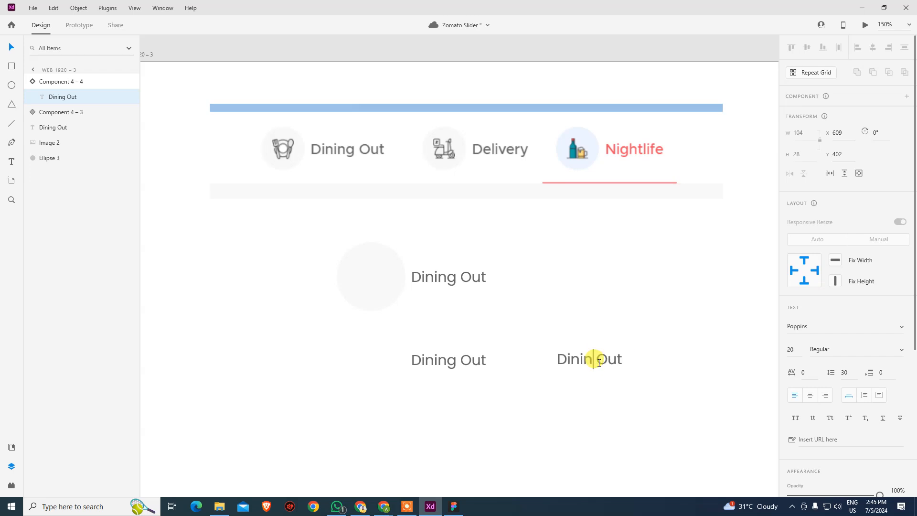
key(ctrl+a)
text(D)
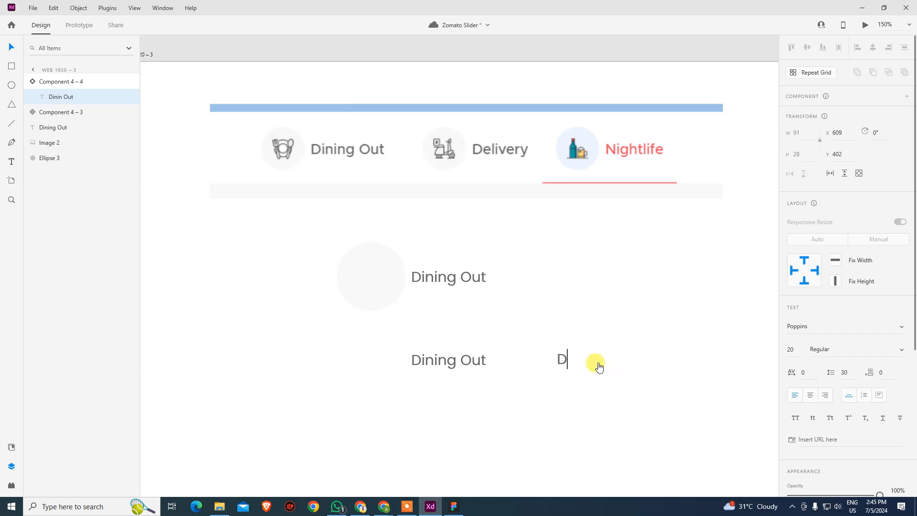
text(elivery)
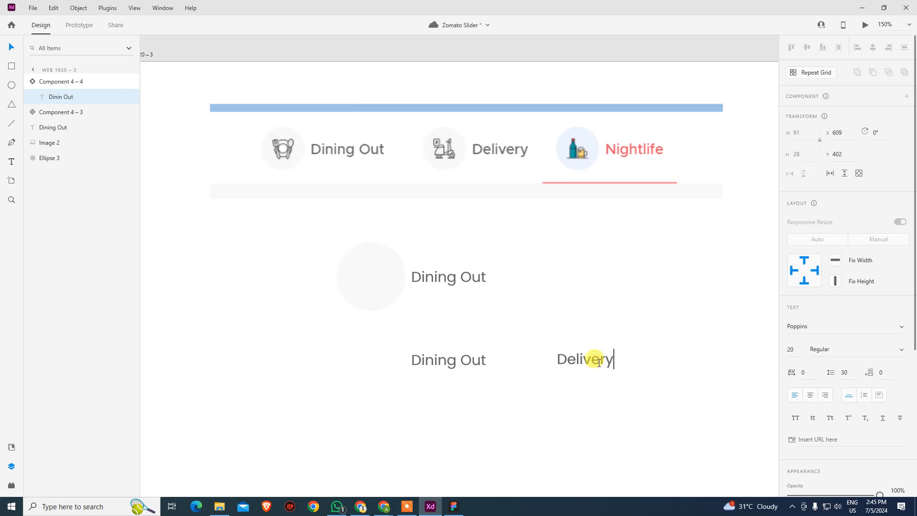
key(Escape)
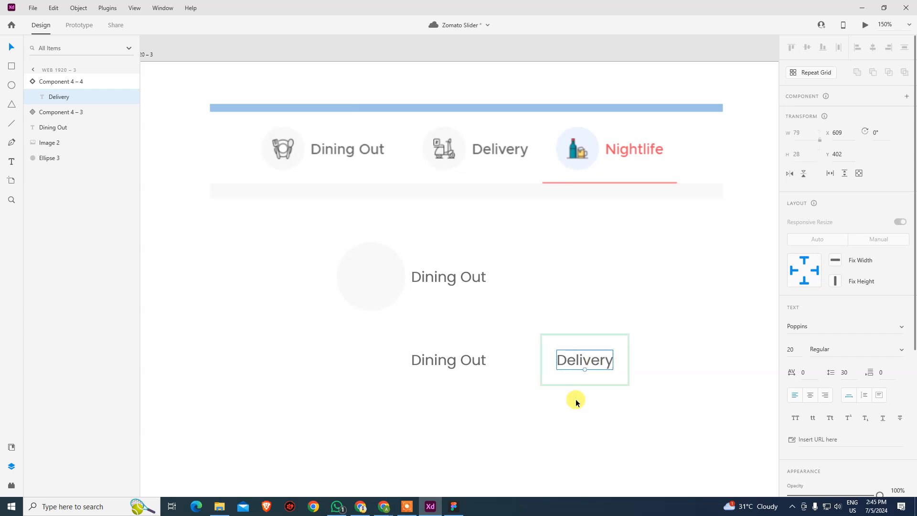
Duplicate the Delivery component to its right and change the copy's text to "Nightlife".
key(alt)
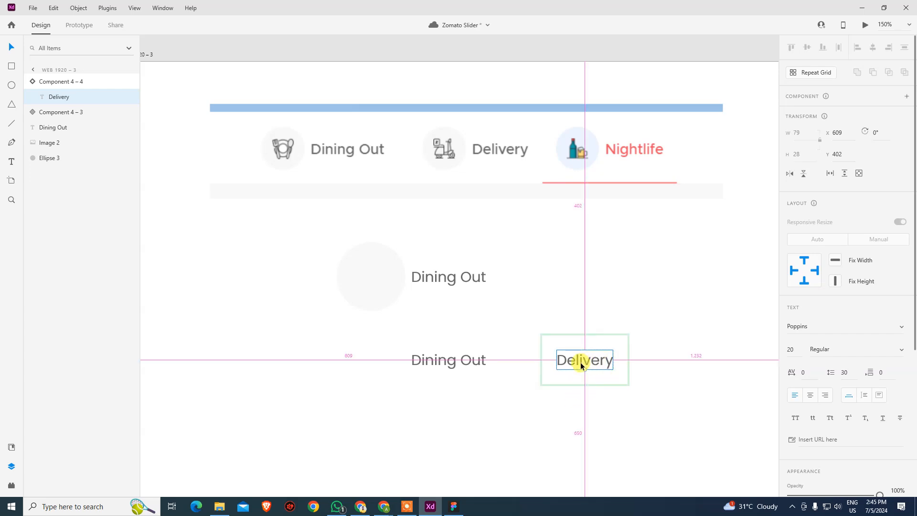
click(573, 414)
click(554, 362)
click(663, 359)
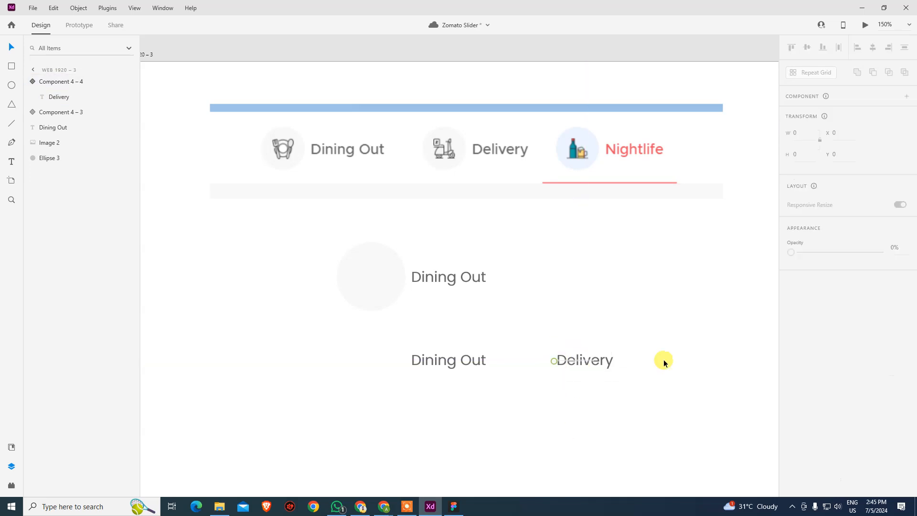
click(586, 368)
drag(586, 367, 697, 366)
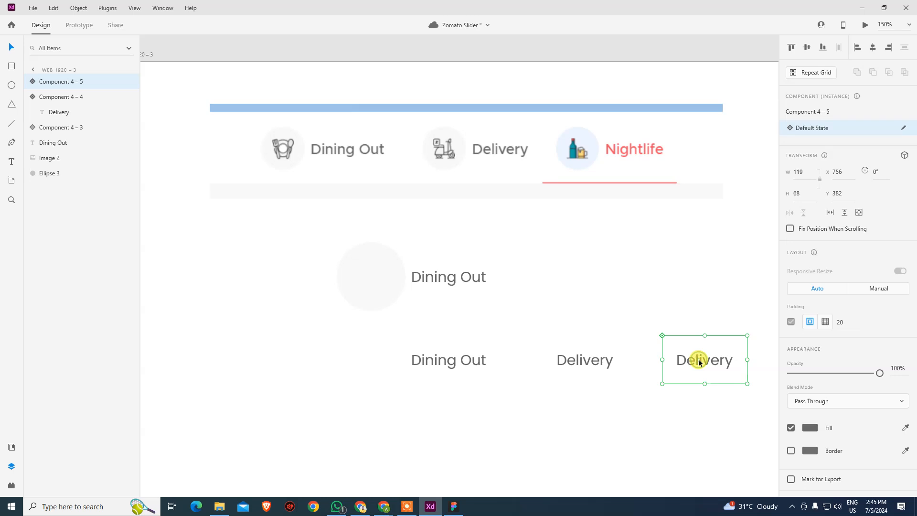
double_click(699, 361)
double_click(699, 360)
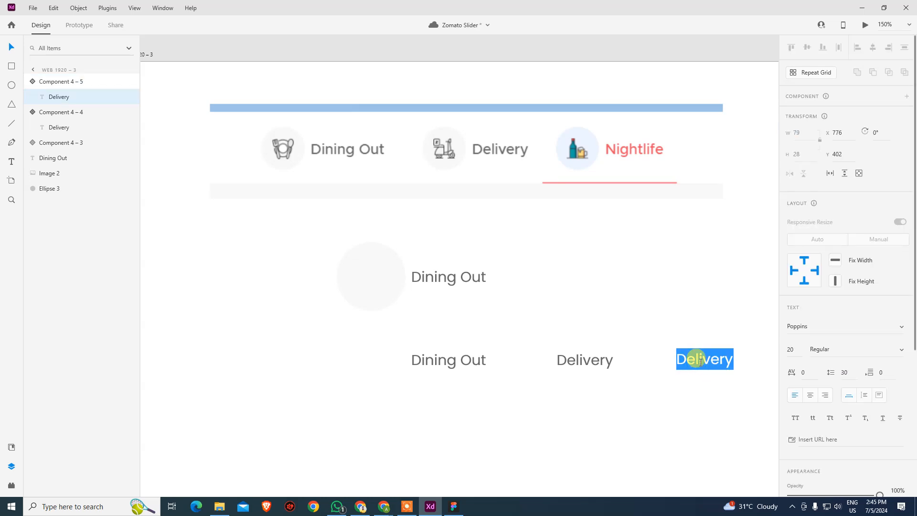
text(Nightlife)
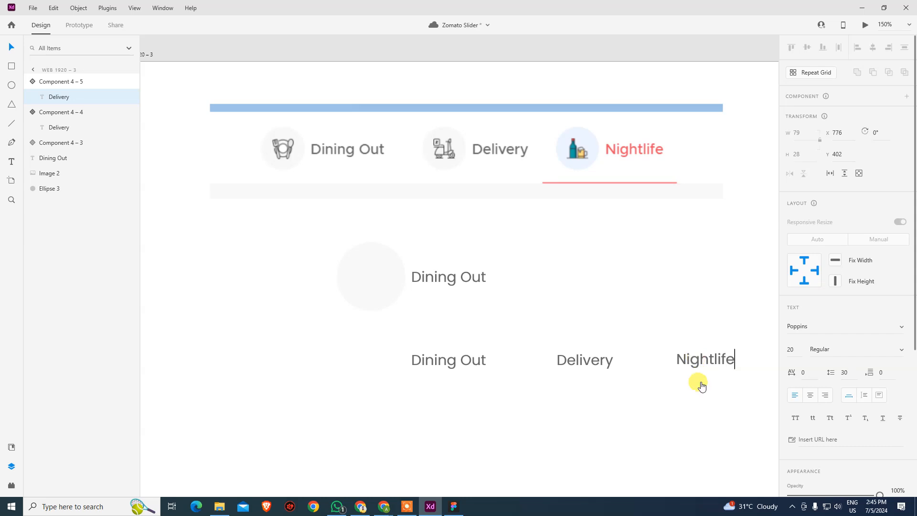
key(Escape)
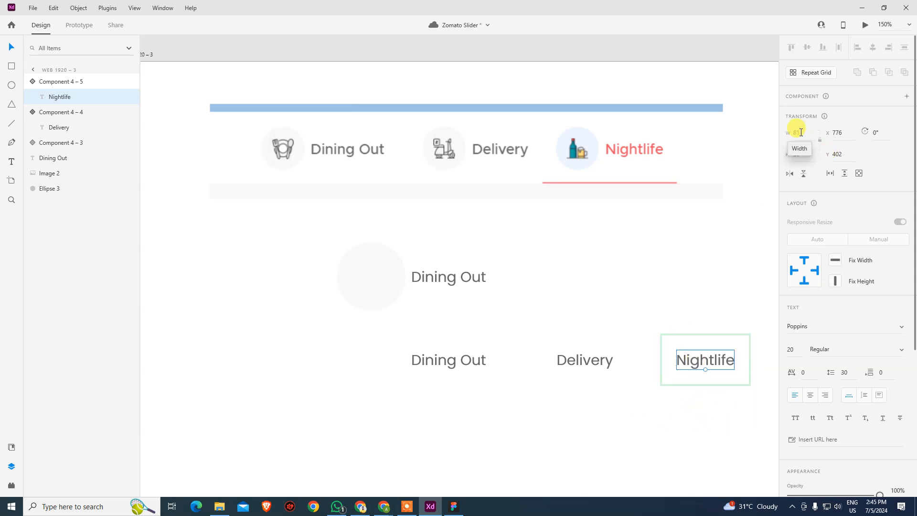
Compare the widths of the three padded components and inspect the matching tab dimensions on the Zomato page in Chrome.
click(591, 346)
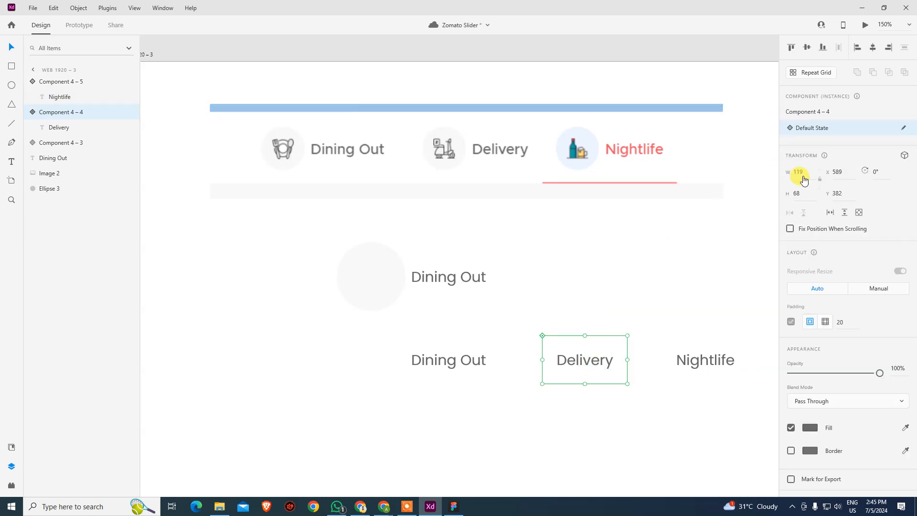
click(461, 368)
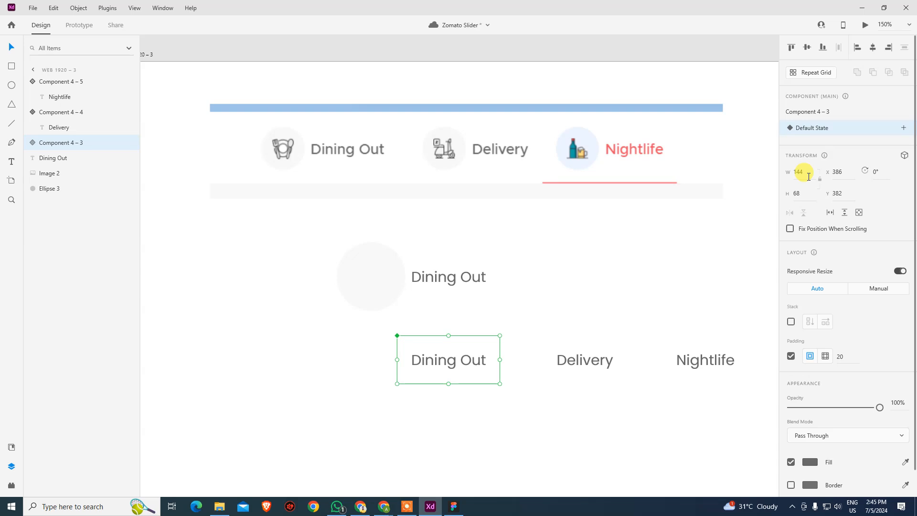
click(588, 361)
click(690, 354)
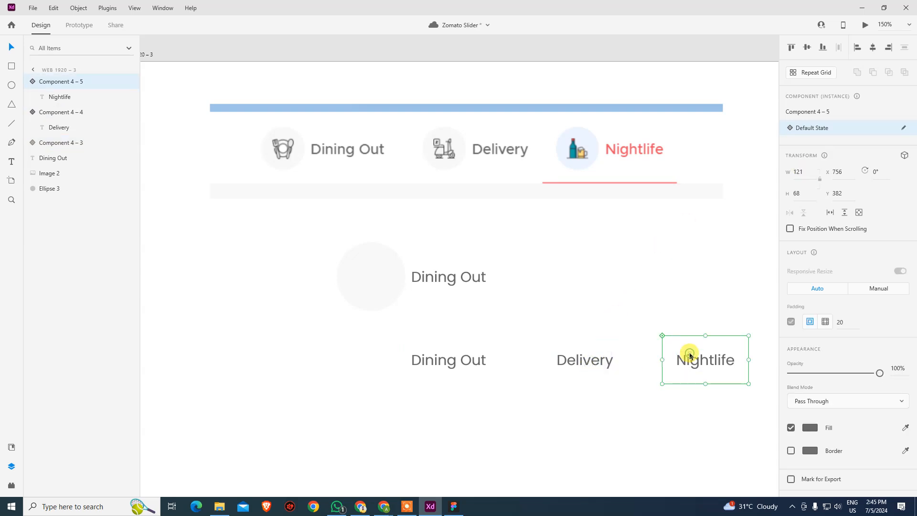
click(598, 358)
click(471, 358)
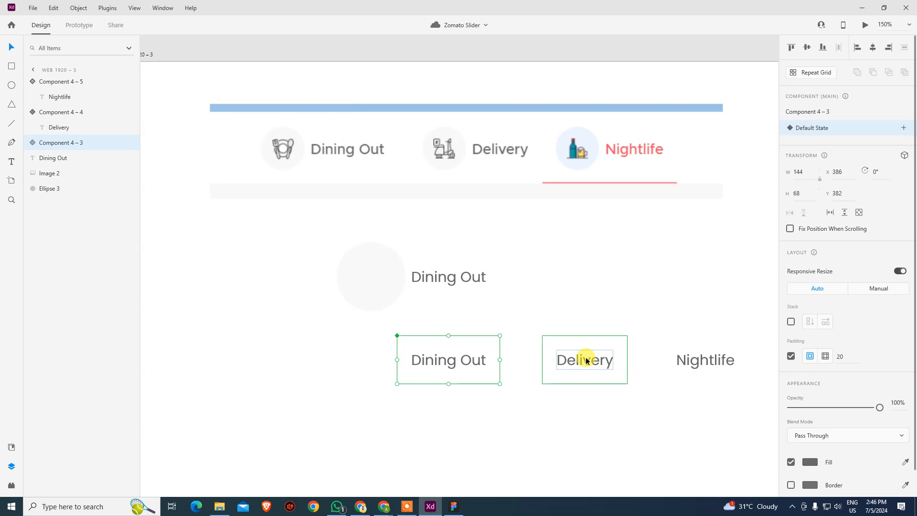
key(alt+Tab)
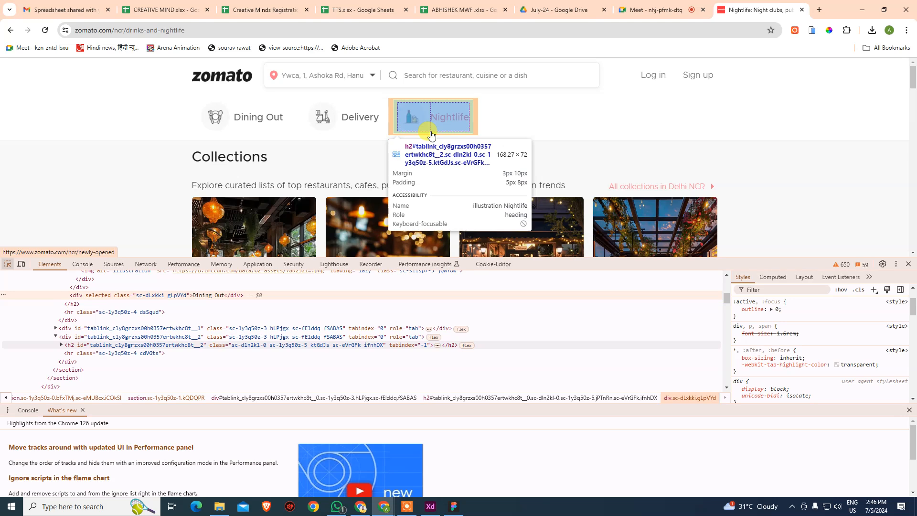
key(alt+Tab)
Move the Dining Out, Delivery and Nightlife components together farther down, away from the circle.
click(658, 301)
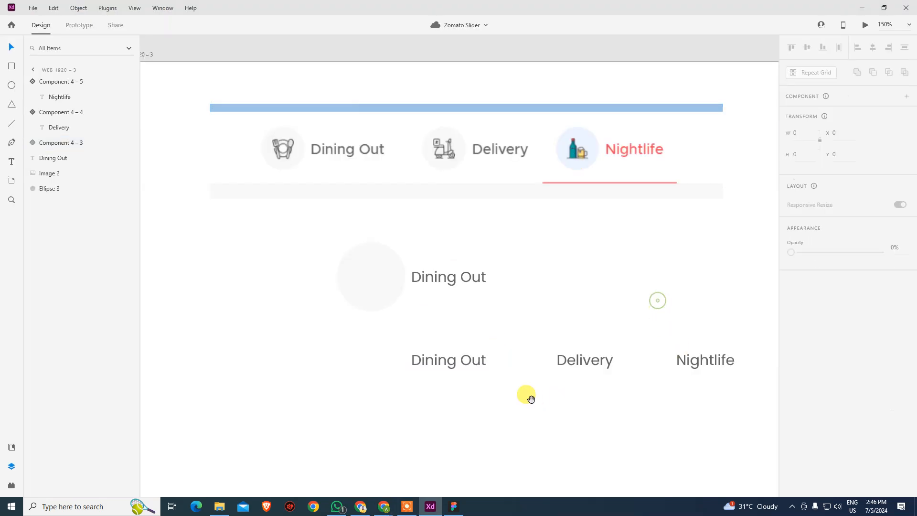
click(547, 409)
drag(323, 376, 688, 420)
drag(659, 390, 654, 449)
click(646, 352)
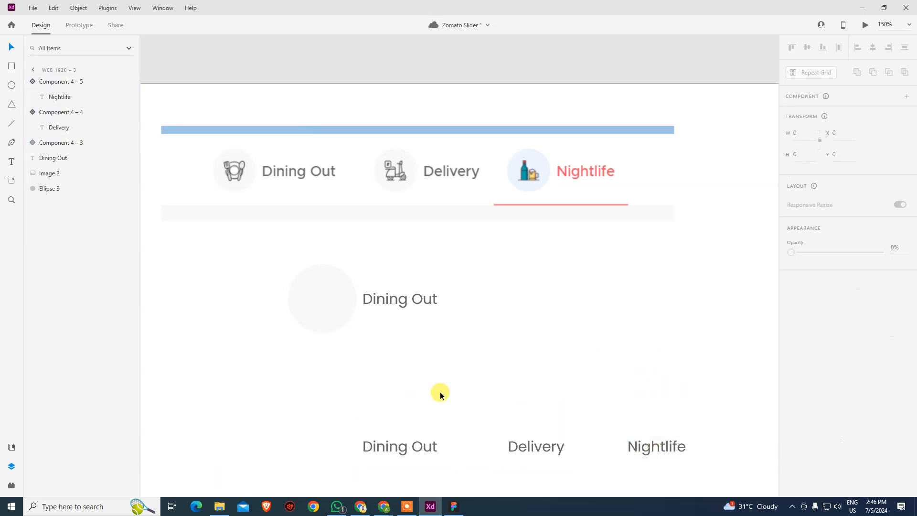
Group the circle with the Dining Out text beside it.
drag(252, 240, 507, 354)
key(ctrl+g)
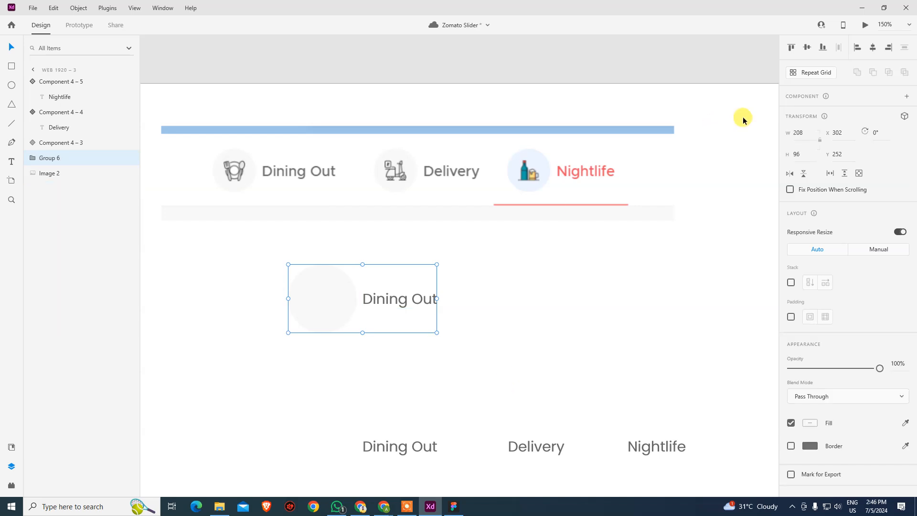
Ungroup the circle and the Dining Out text and group them again.
key(ctrl+shift+g)
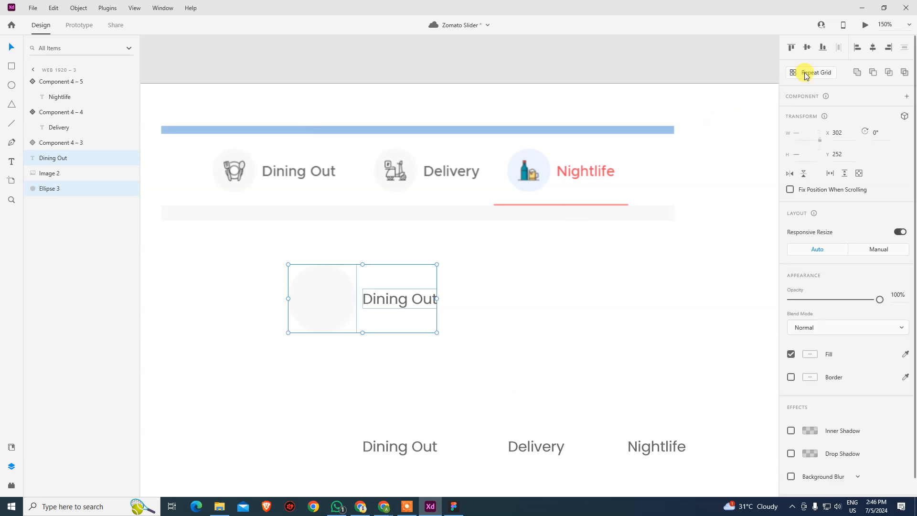
key(ctrl+g)
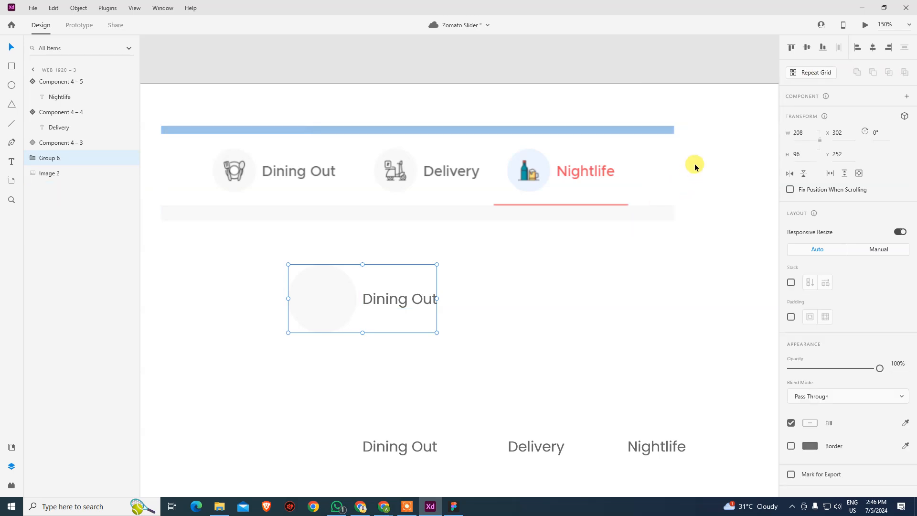
click(548, 299)
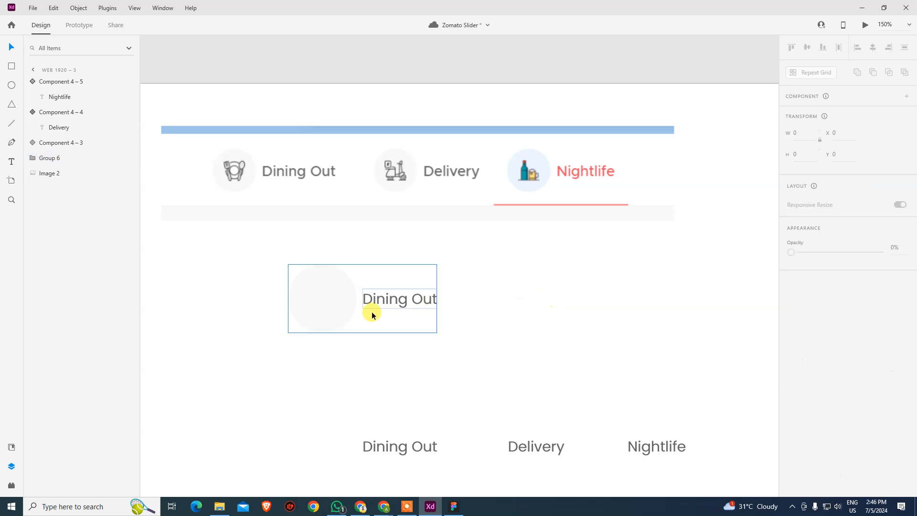
Duplicate the circle inside the Dining Out group and set the copy's size to 30 × 30.
double_click(338, 321)
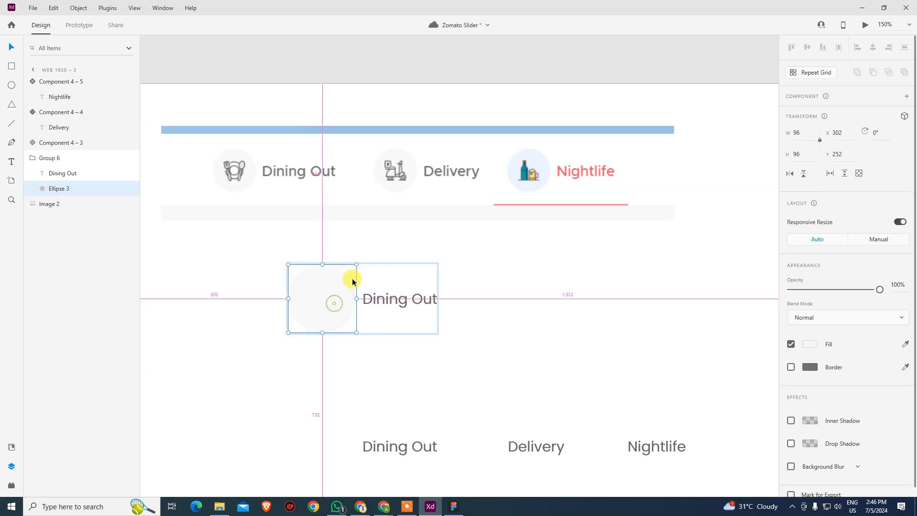
drag(352, 264, 351, 272)
key(ctrl+z)
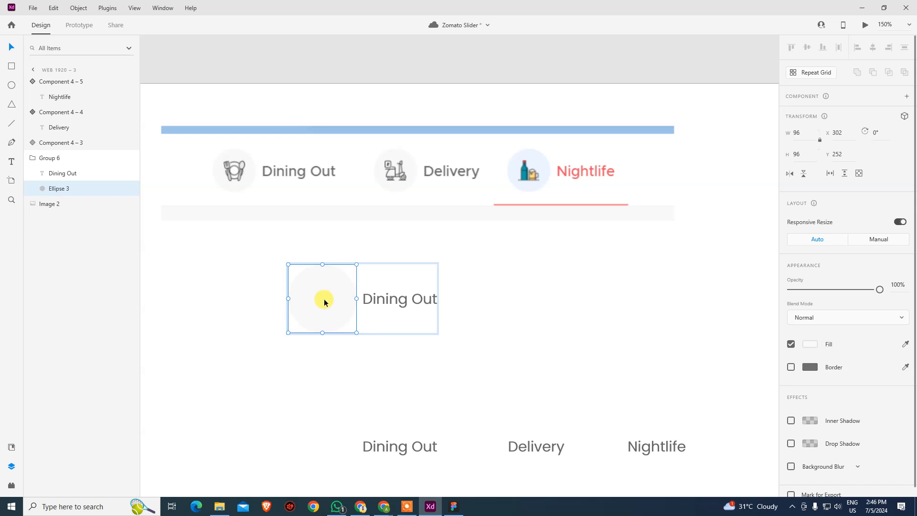
key(ctrl+d)
drag(357, 265, 338, 282)
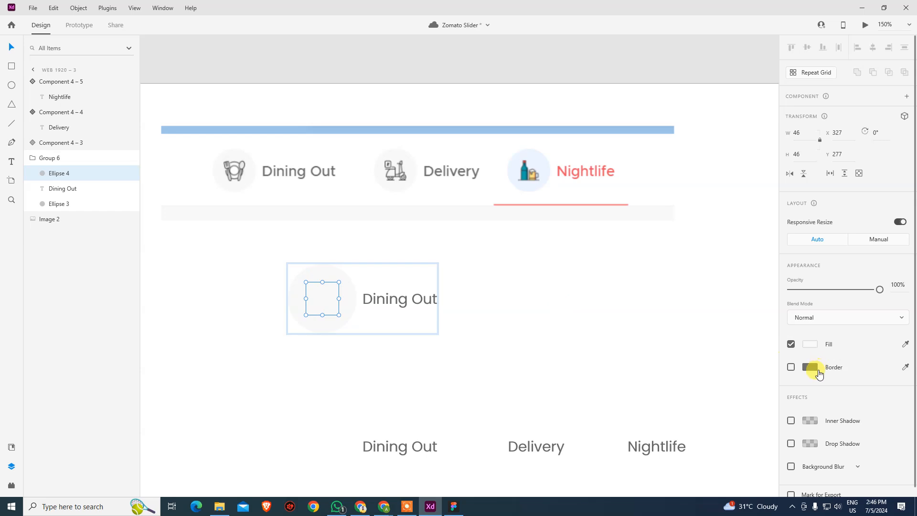
click(800, 133)
text(30)
key(Tab)
text(30)
Centre the small circle horizontally and vertically on the larger circle behind it.
shift+click(340, 308)
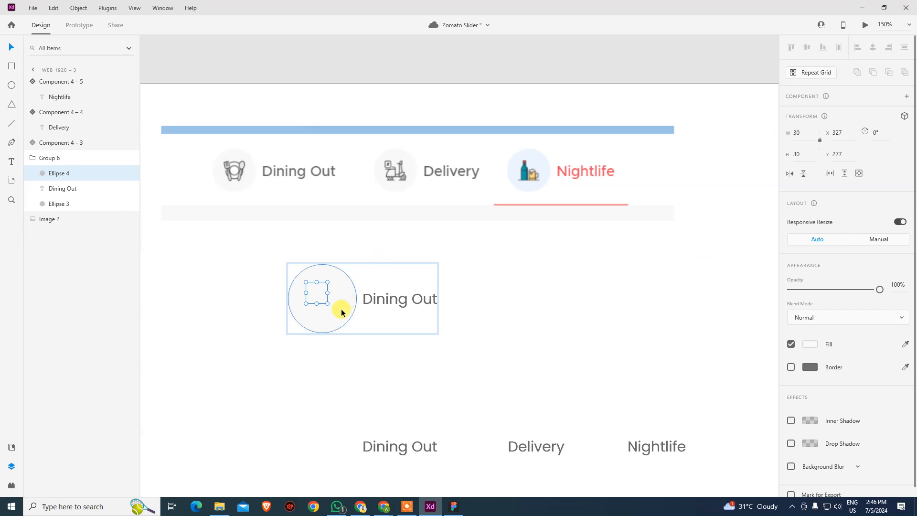
click(806, 47)
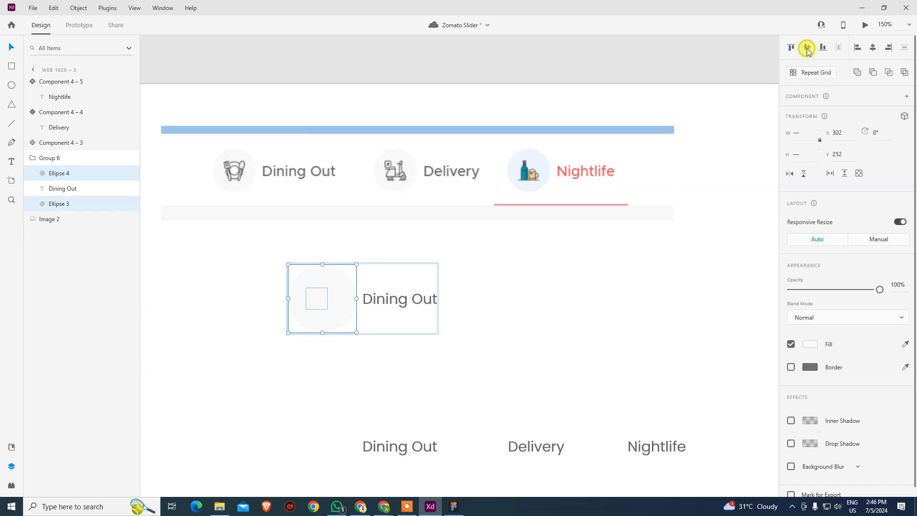
click(858, 47)
click(578, 317)
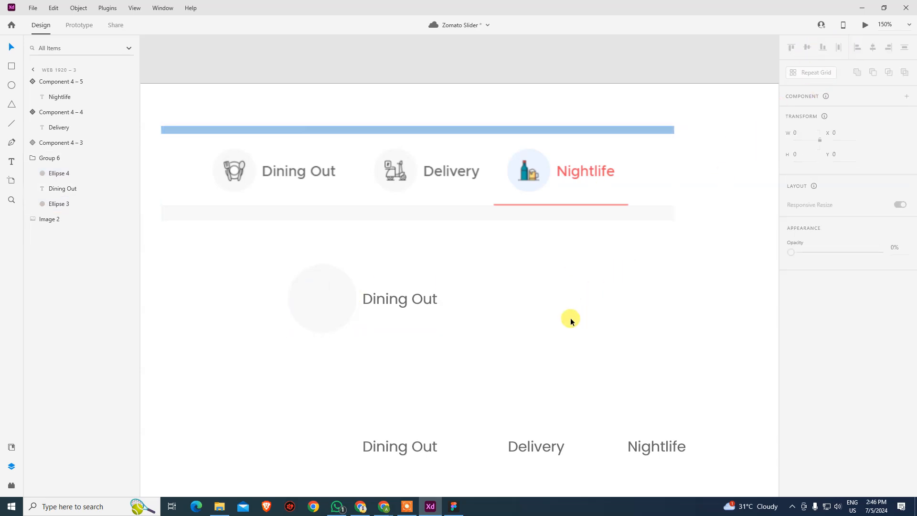
click(323, 301)
double_click(323, 301)
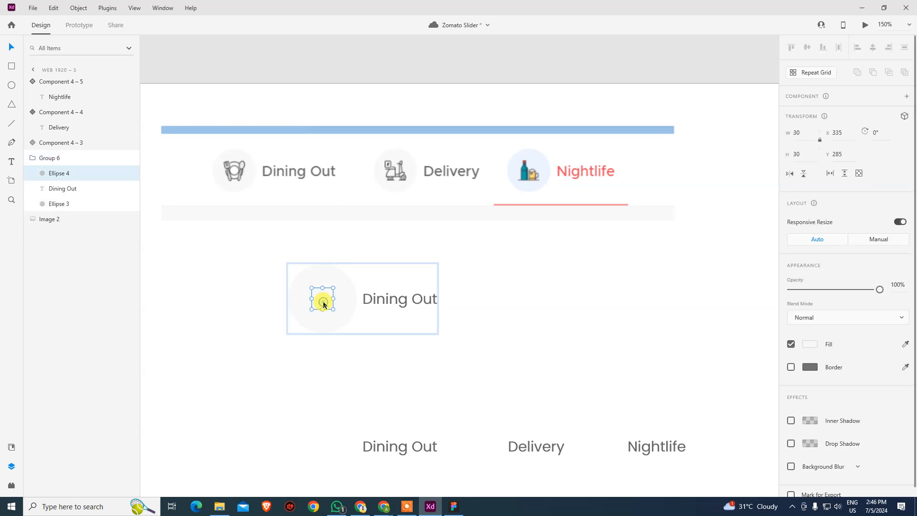
Look at the Dining Out icon and its image options on the Zomato page in Chrome and return to Adobe XD.
key(alt+Tab)
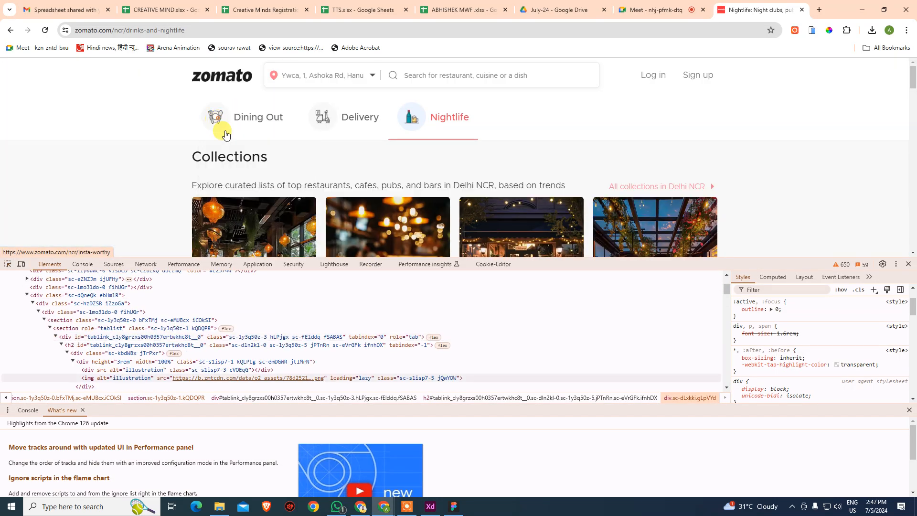
click(218, 119)
right_click(218, 120)
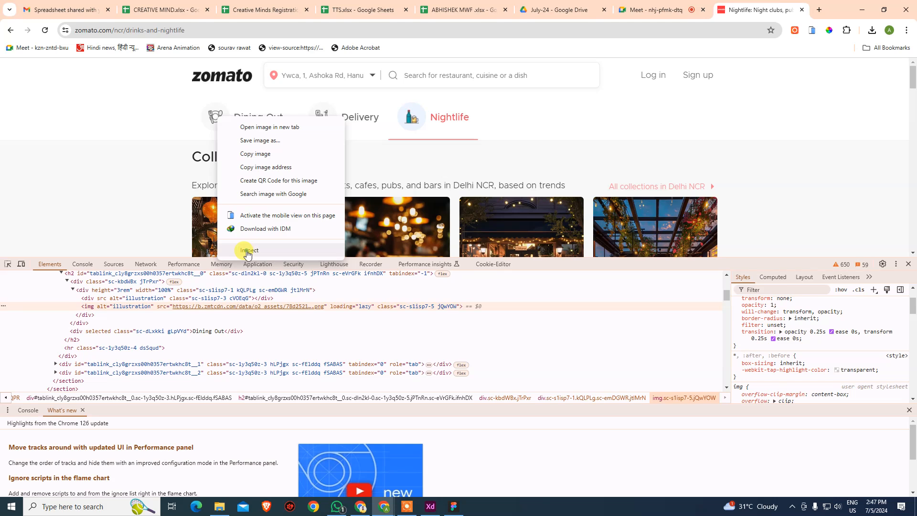
click(352, 187)
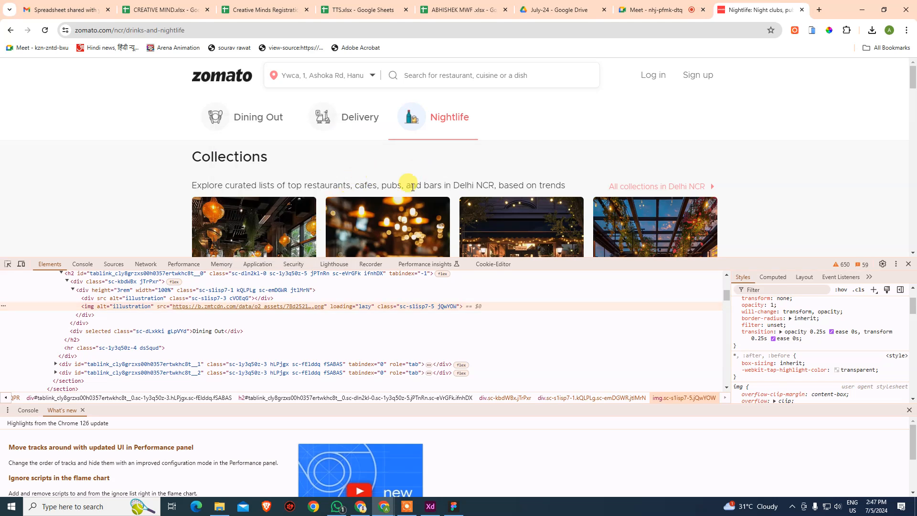
key(alt+Tab)
Fill the small inner circle with the solid grey #847C7C.
click(256, 302)
double_click(325, 300)
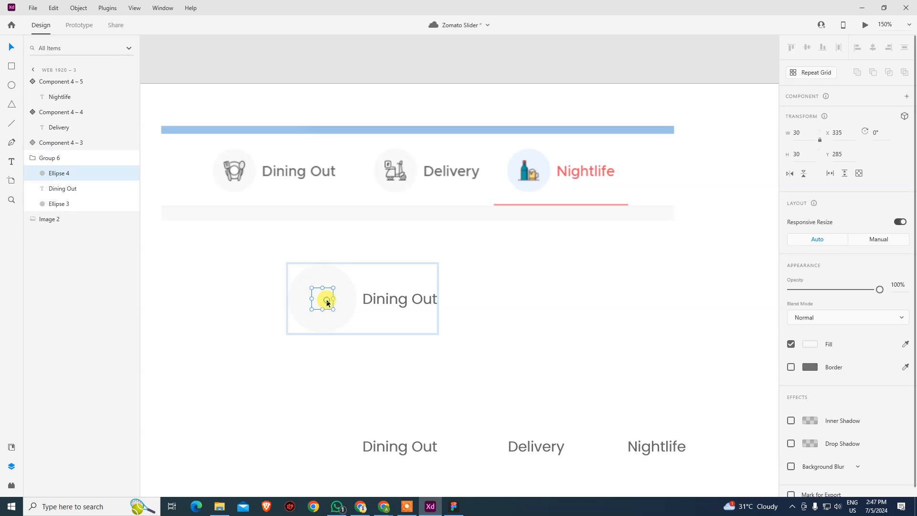
click(792, 366)
click(809, 344)
click(674, 328)
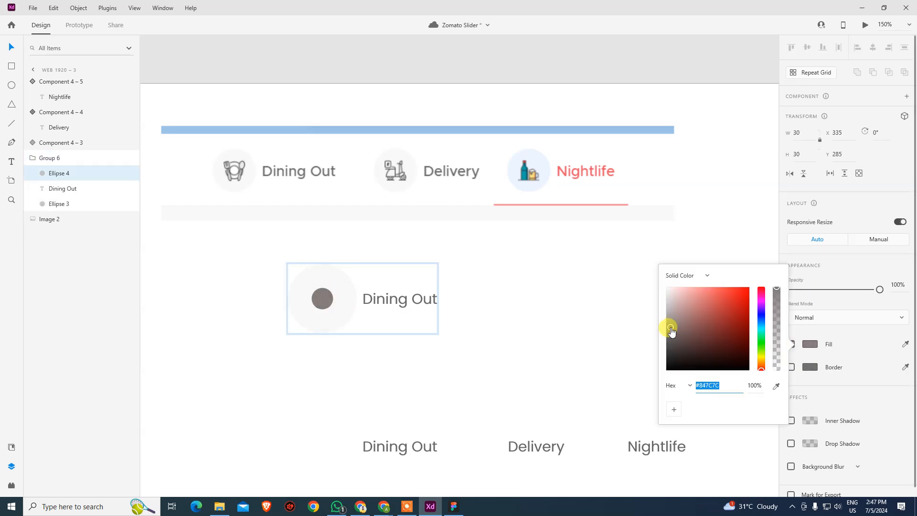
click(527, 364)
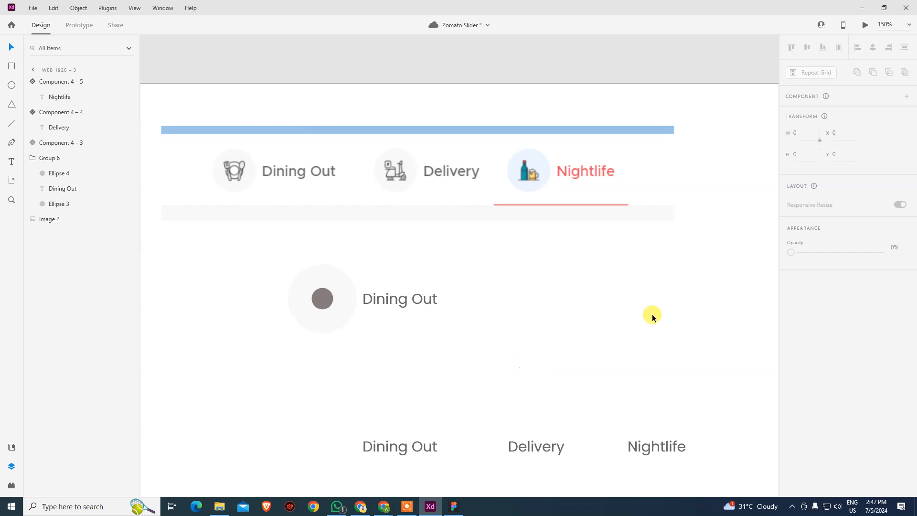
Turn the Dining Out group into a repeat grid and extend it horizontally to three items.
click(908, 25)
click(865, 85)
drag(623, 285, 433, 307)
click(262, 314)
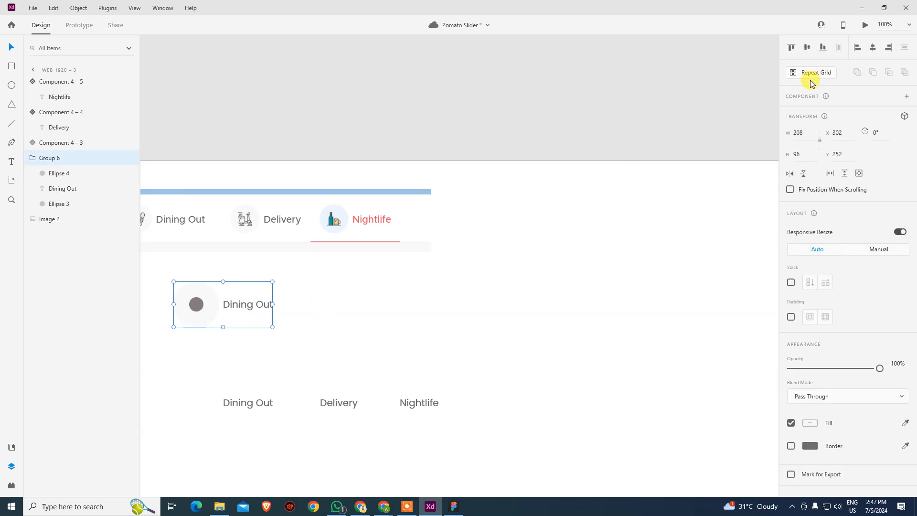
click(369, 326)
click(251, 309)
double_click(254, 305)
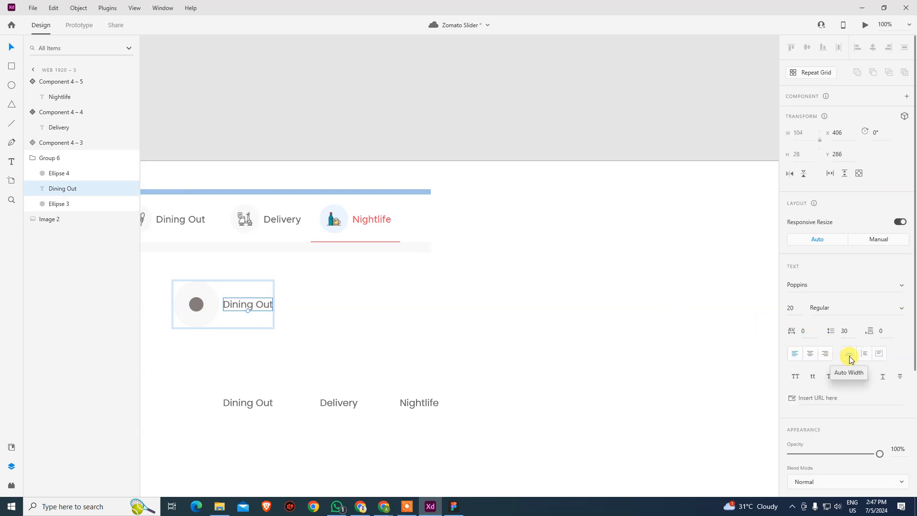
click(525, 354)
click(247, 305)
click(814, 72)
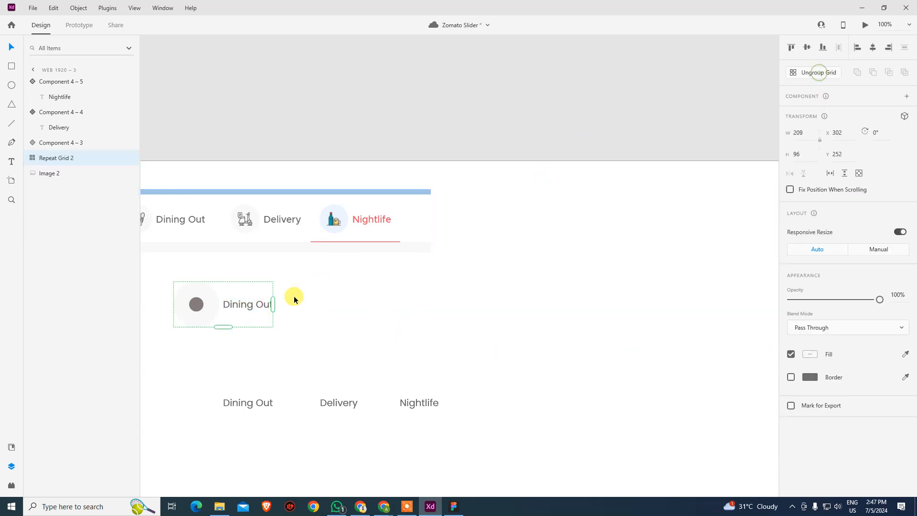
drag(274, 304, 505, 306)
click(553, 363)
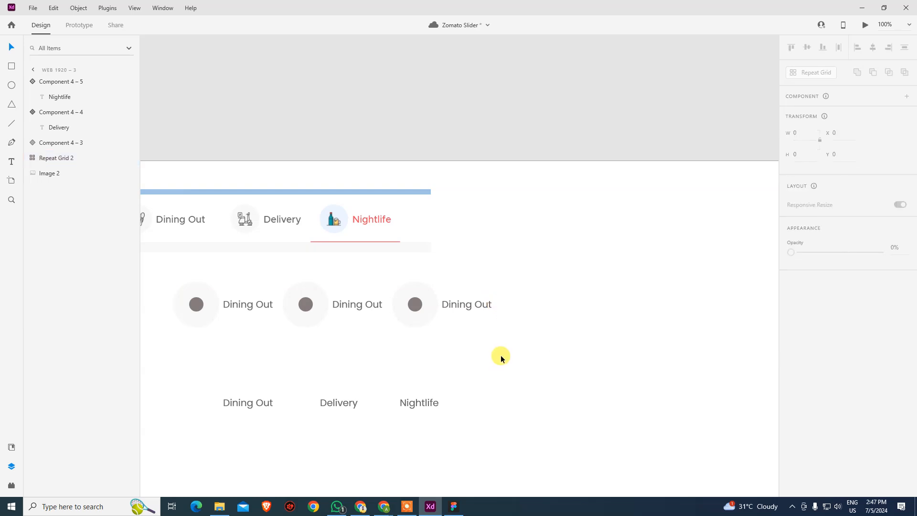
Fill the repeat grid's small circles with image 23, image 24 and image 25 from the icons folder in File Explorer.
drag(365, 360, 557, 356)
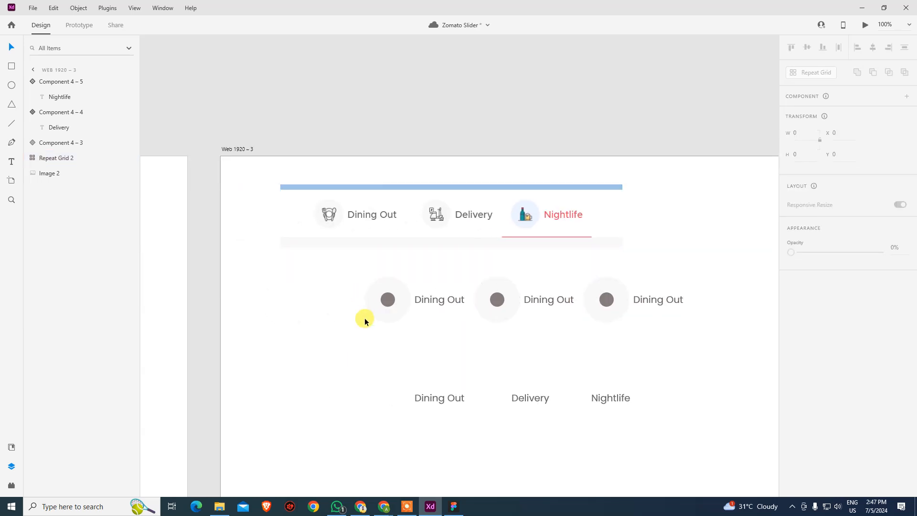
key(alt+Tab)
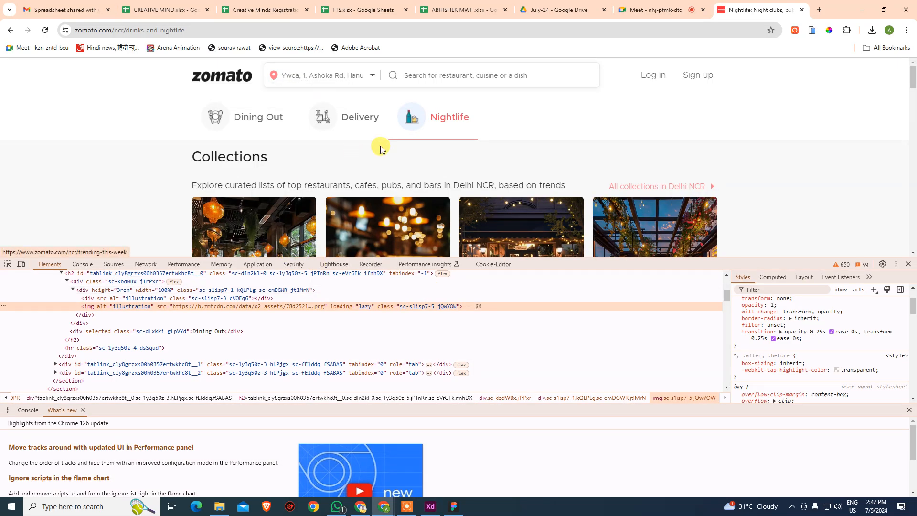
key(alt+Tab)
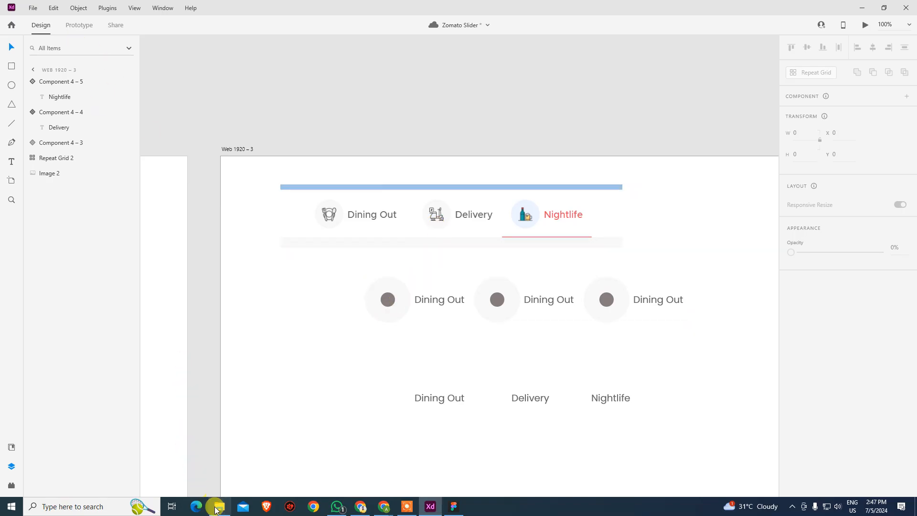
click(216, 508)
drag(234, 112, 389, 299)
key(alt+Tab)
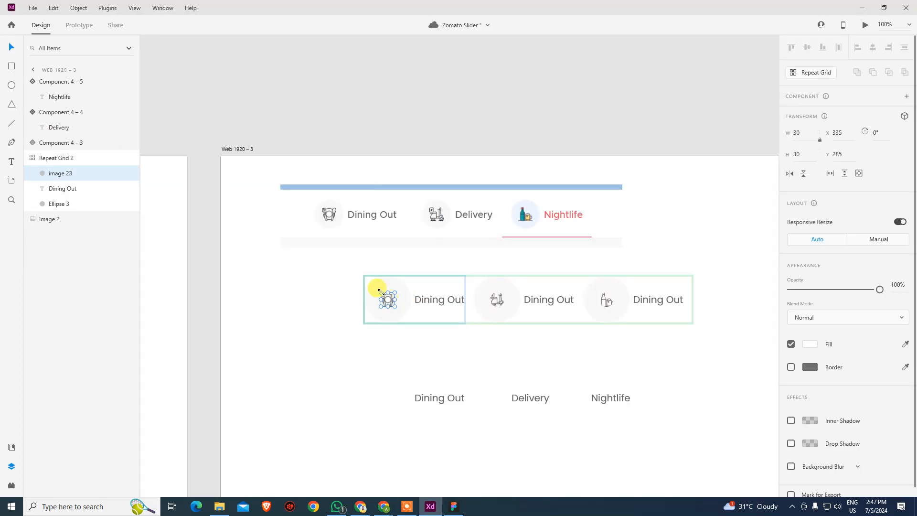
click(289, 301)
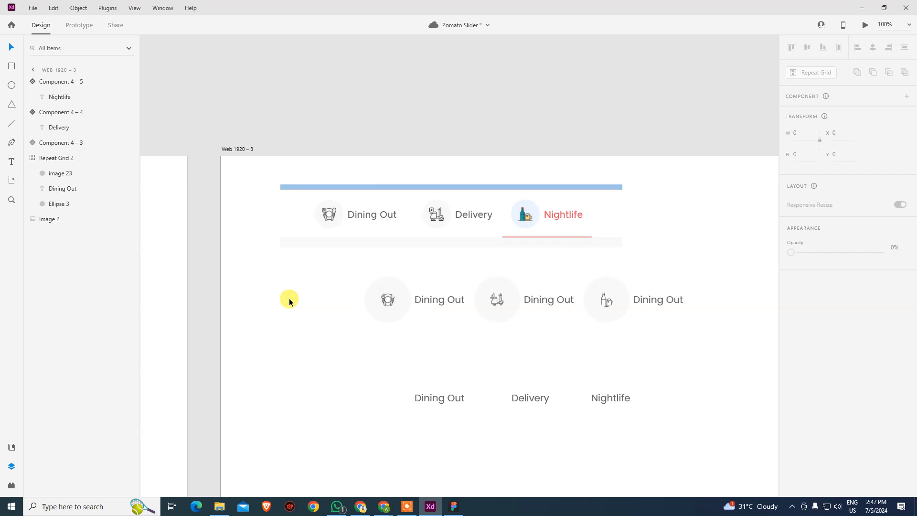
Examine the icons placed in the repeat grid up close and against the reference tabs on the Web 1920 – 3 artboard.
key(ctrl+equal)
key(ctrl+equal)
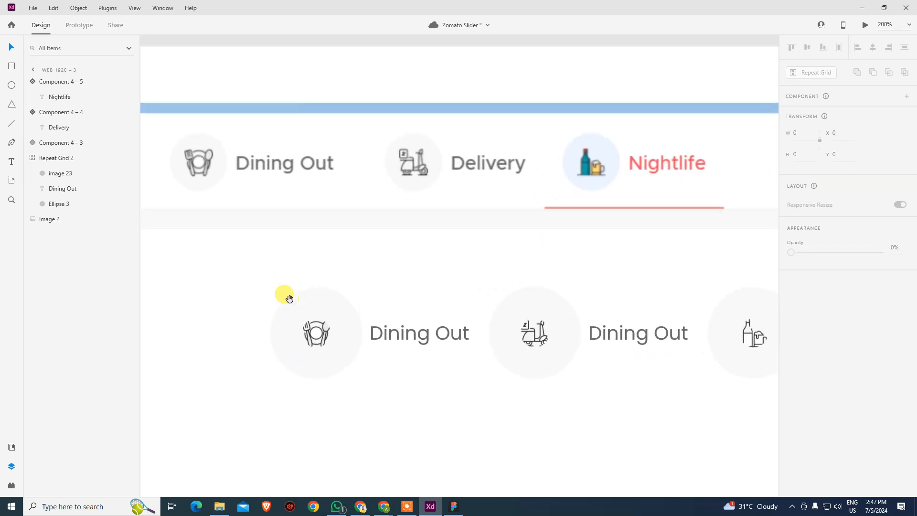
scroll(316, 337, down, 2)
click(352, 282)
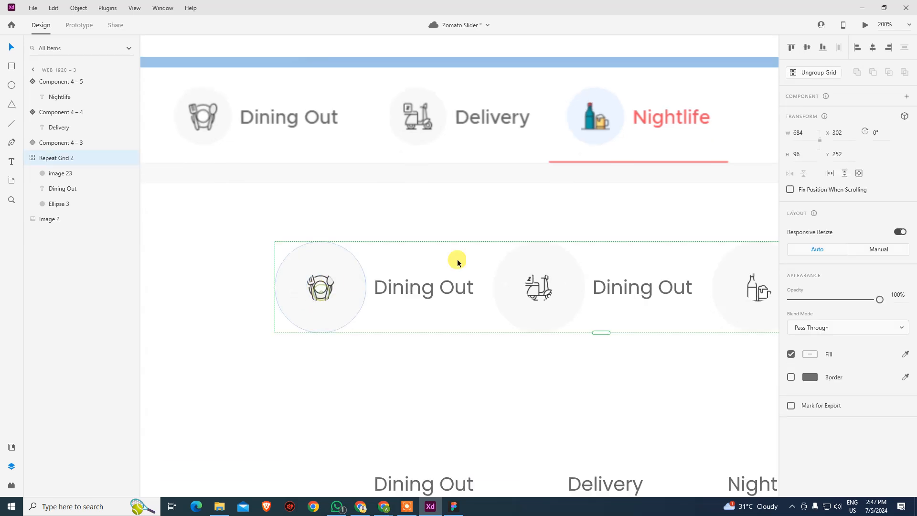
click(443, 358)
click(312, 285)
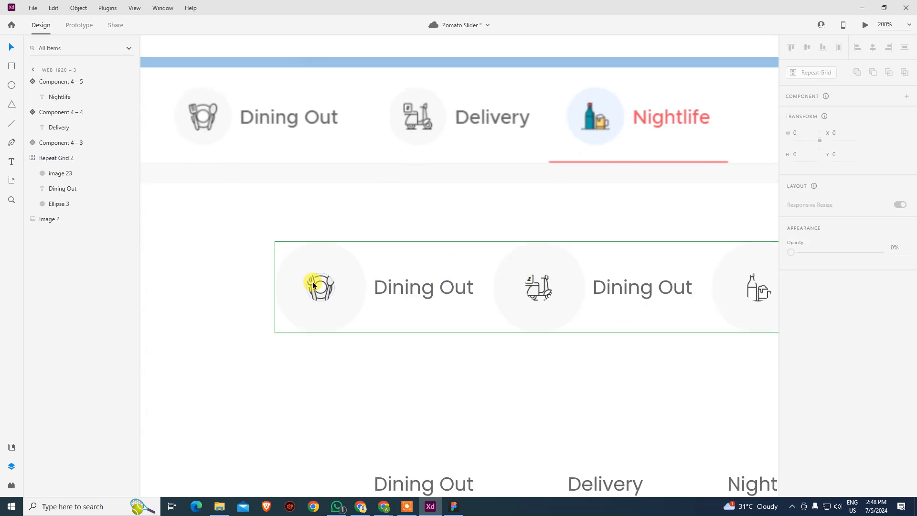
key(ctrl+0)
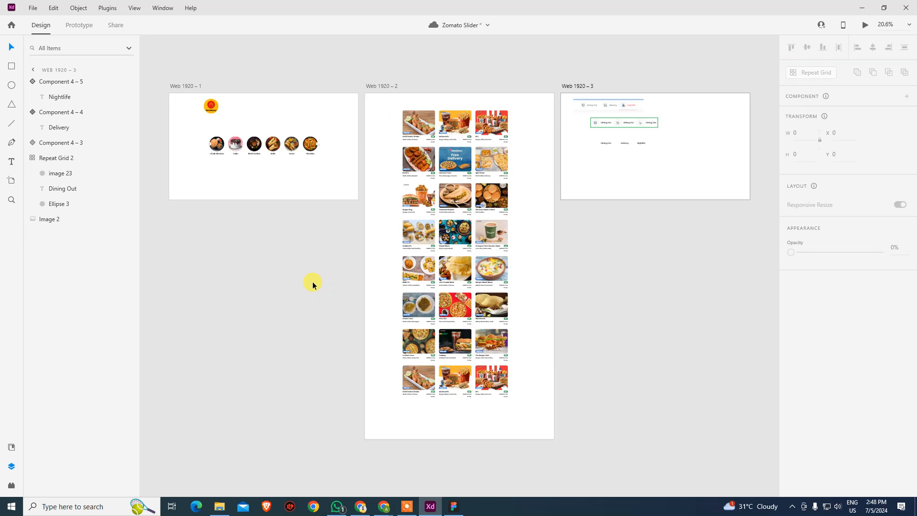
key(ctrl+equal)
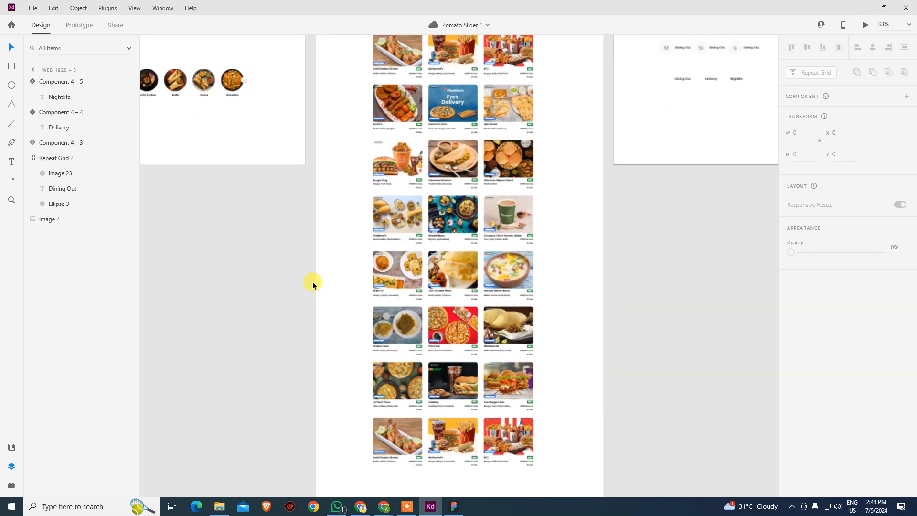
drag(687, 82, 424, 239)
scroll(463, 200, up, 5)
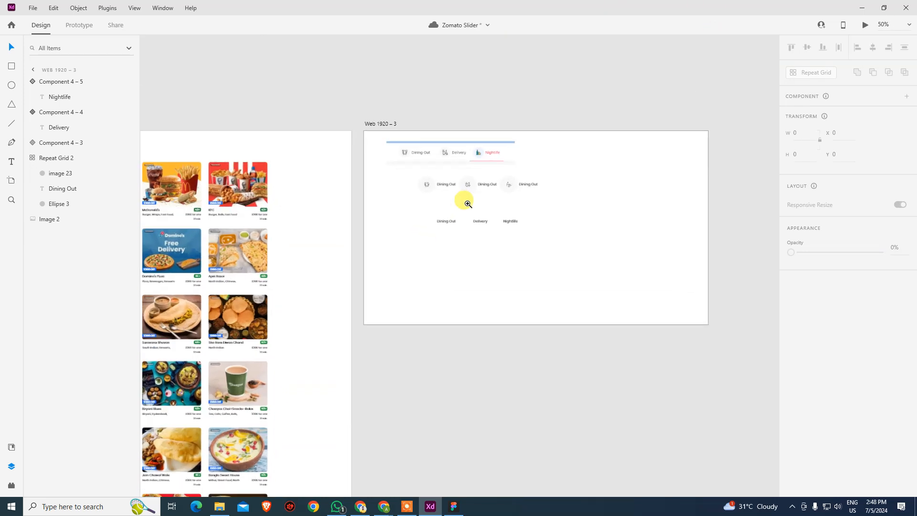
drag(457, 191, 436, 276)
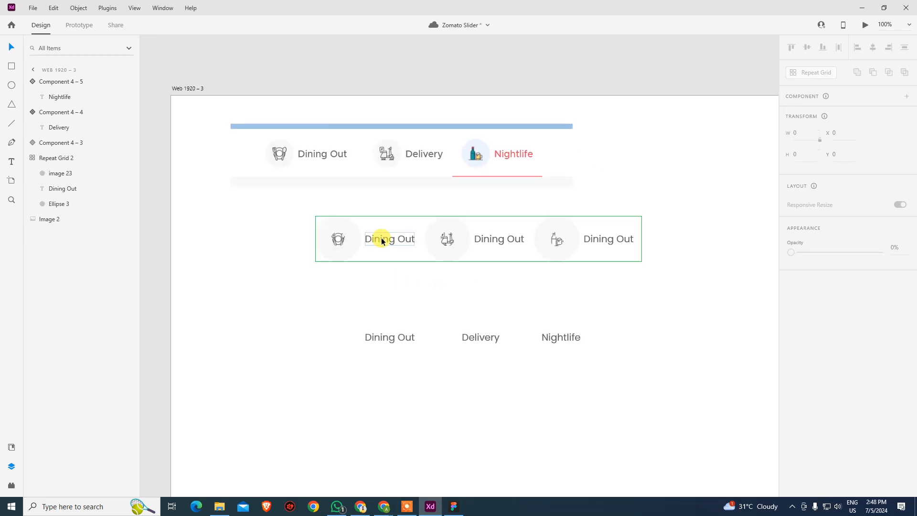
Check the outlined and coloured icon images in the icons folder in File Explorer and return to the repeat grid in Adobe XD.
click(341, 242)
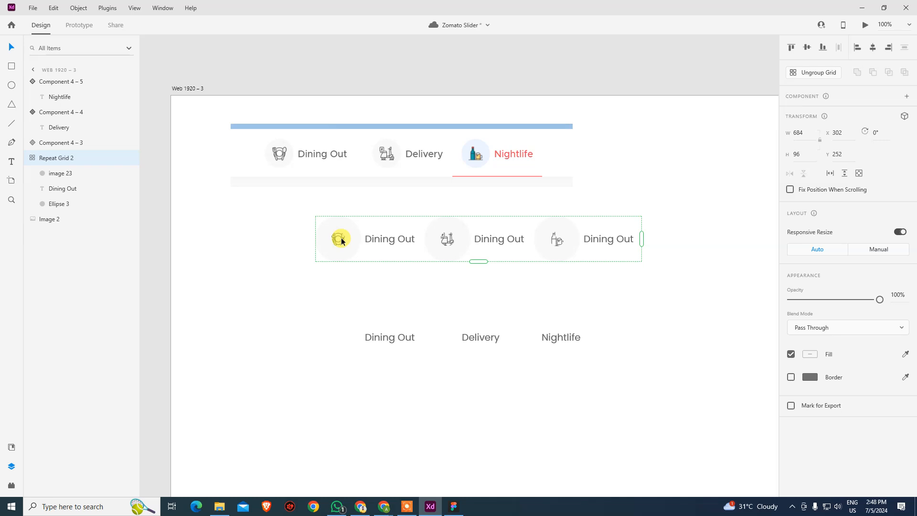
key(alt+Tab)
click(260, 182)
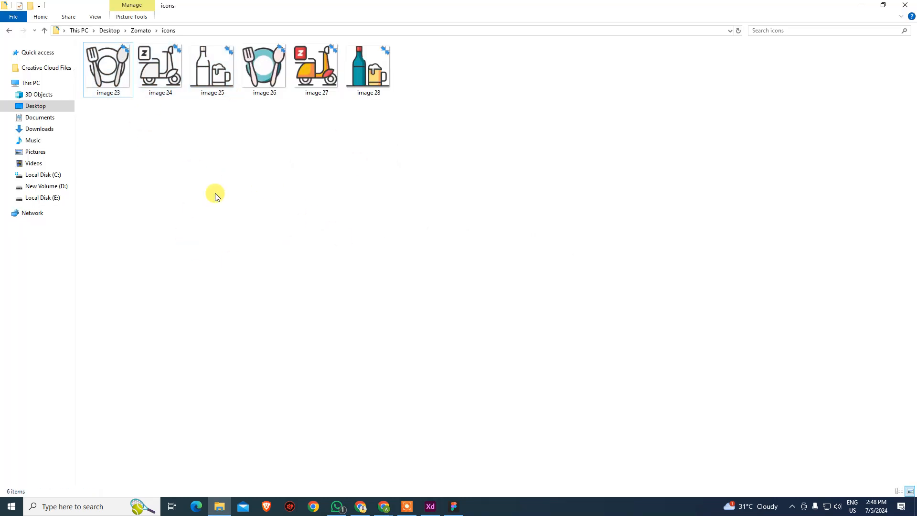
key(alt+Tab)
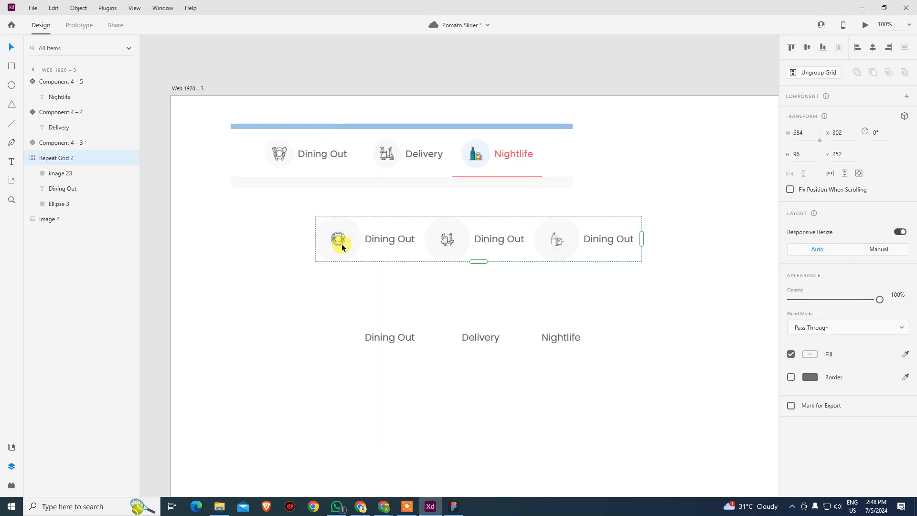
Undo the icon image fills and delete the small circles from the repeat grid items.
key(ctrl+z)
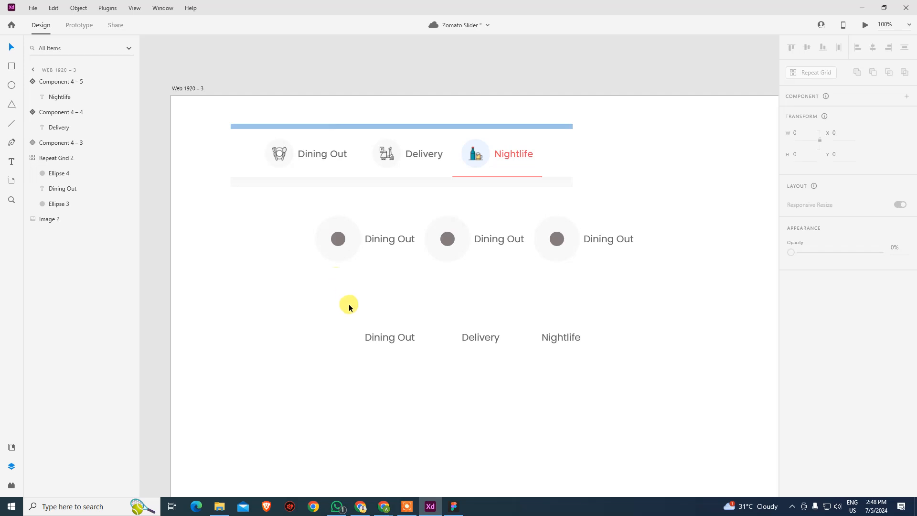
click(342, 240)
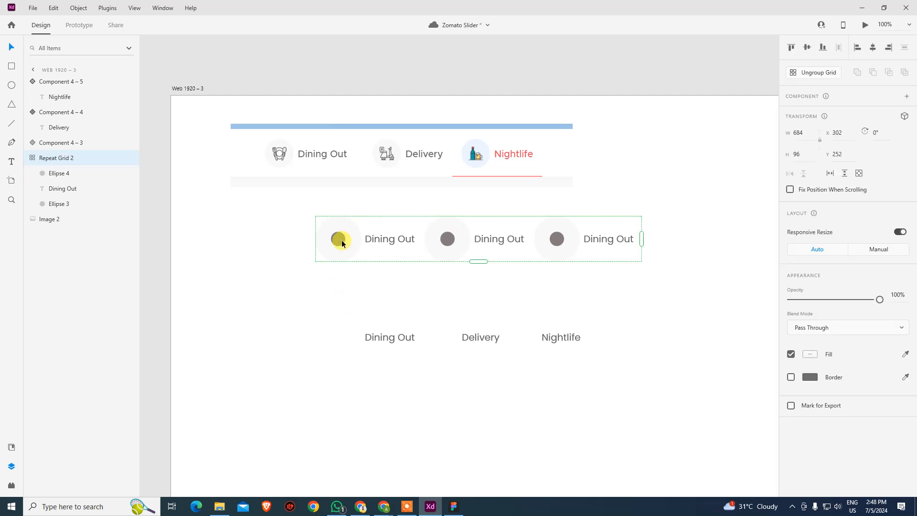
double_click(342, 243)
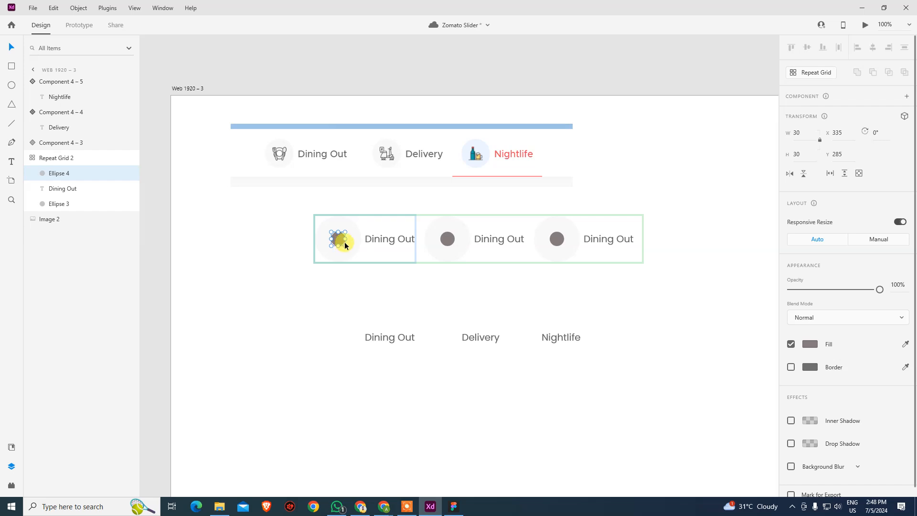
key(Delete)
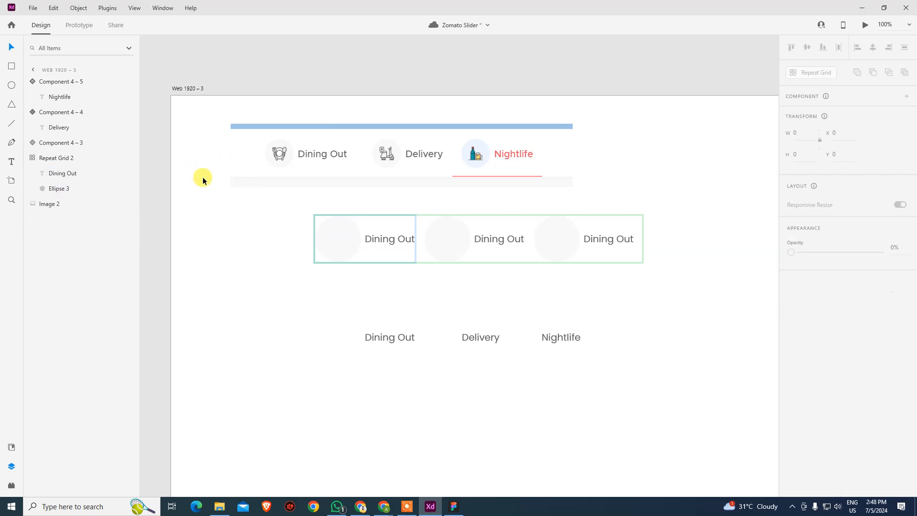
Draw a square over the first repeat grid item's light circle and set its size to 30 by 30.
click(12, 66)
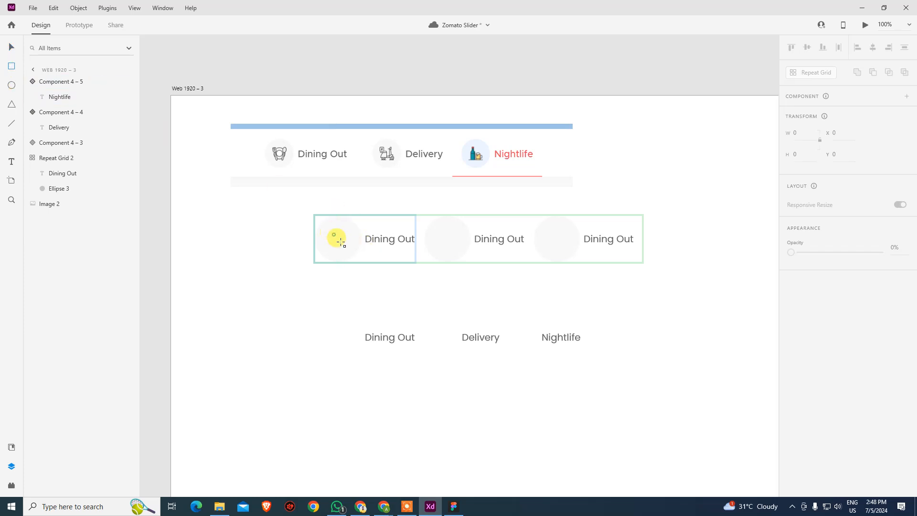
drag(334, 234, 350, 250)
click(801, 132)
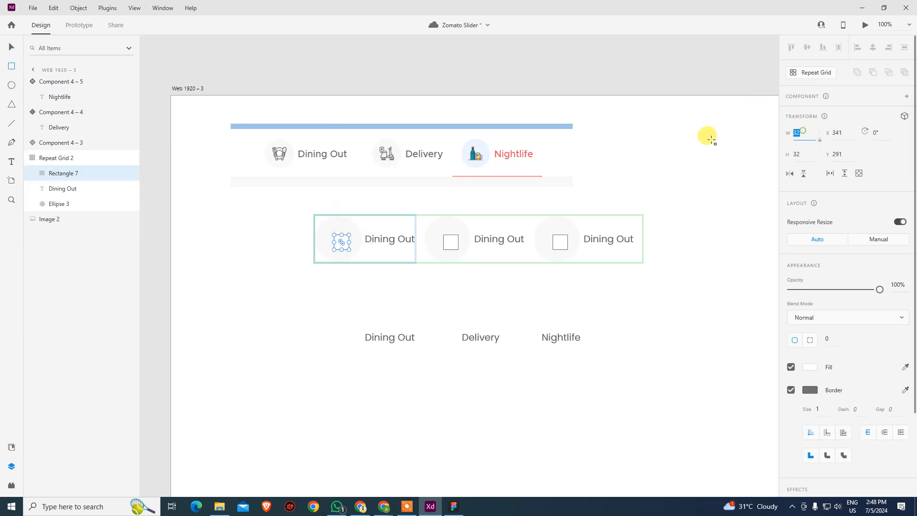
text(30)
key(Return)
Centre the square vertically and horizontally in the light circle and remove the border from both shapes.
key(v)
shift+click(346, 229)
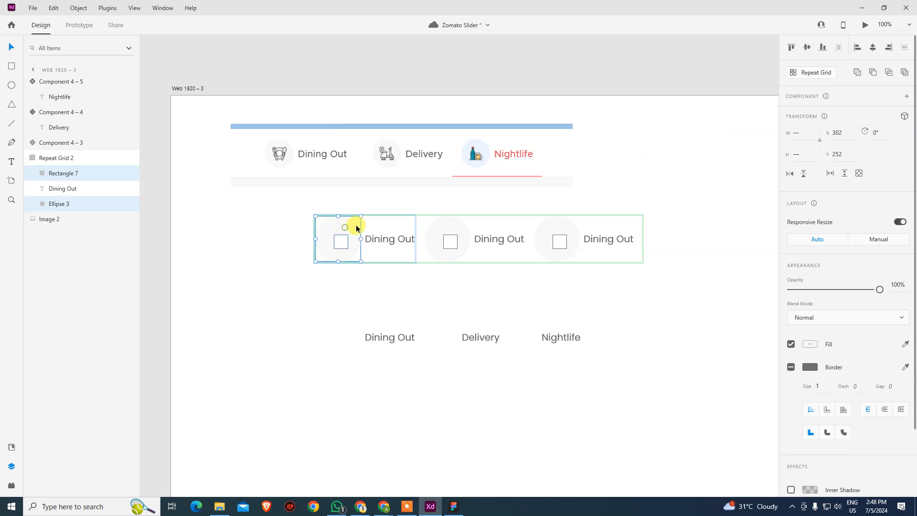
click(809, 48)
click(874, 49)
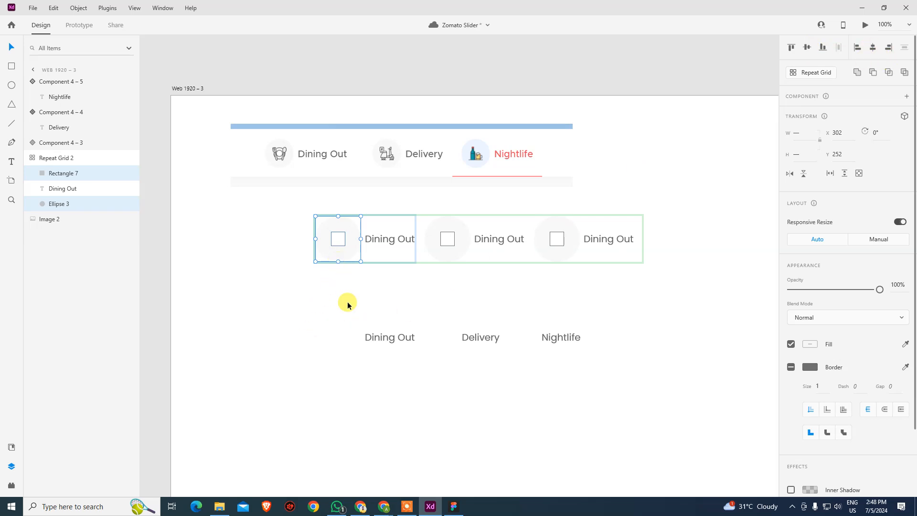
click(791, 367)
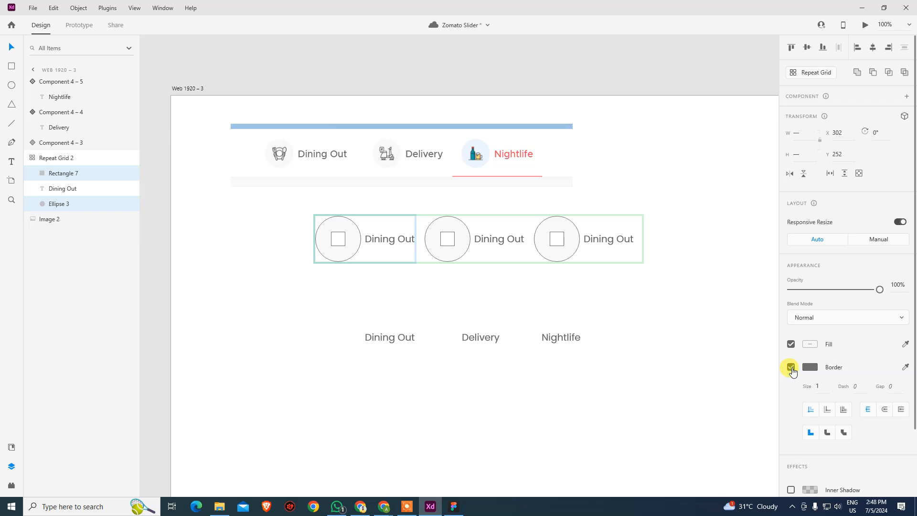
click(791, 368)
click(614, 338)
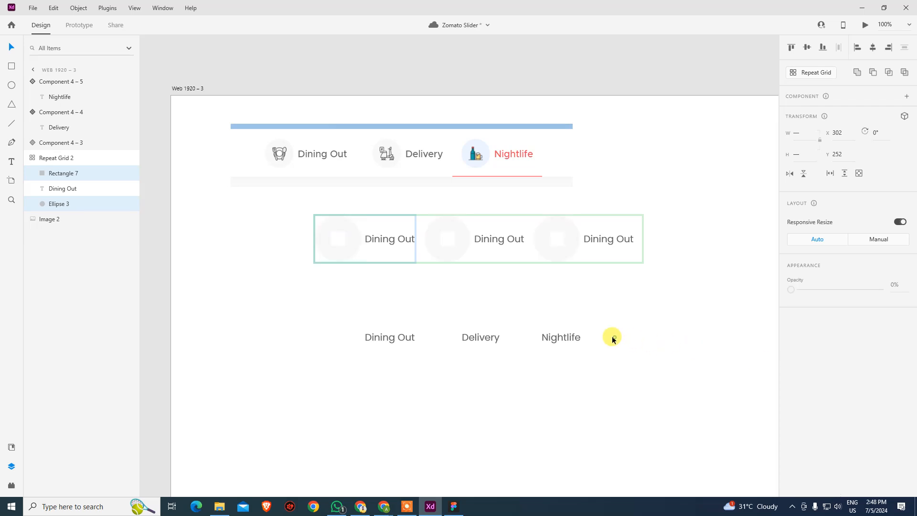
Fill the repeat grid's squares with image 23, image 24 and image 25 from the icons folder in File Explorer.
double_click(336, 243)
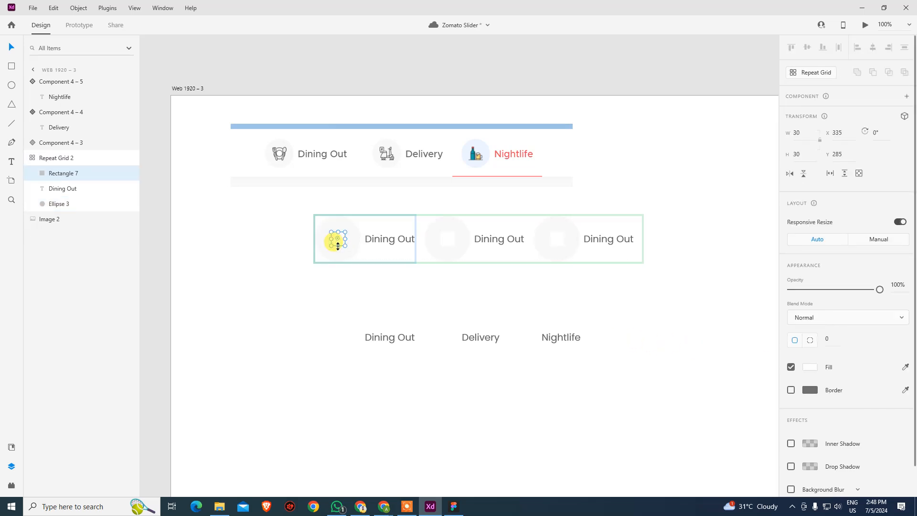
click(340, 287)
click(343, 247)
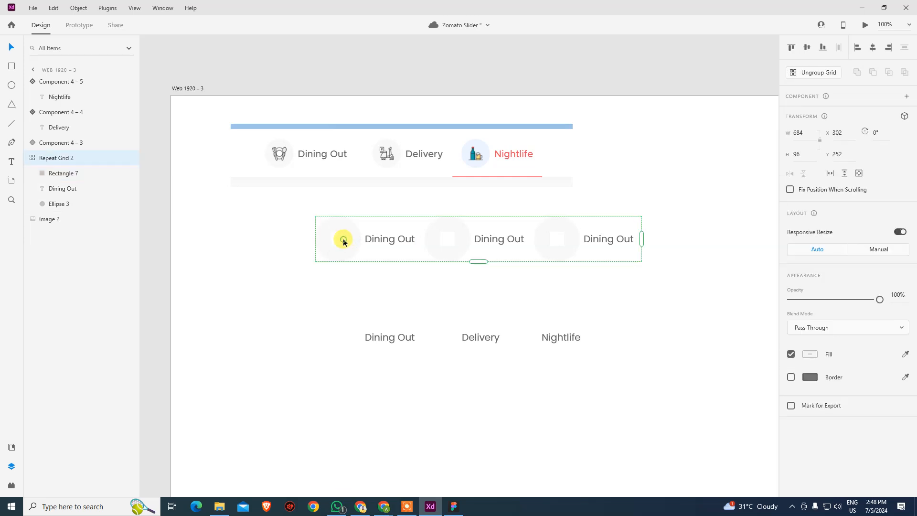
double_click(343, 248)
click(366, 323)
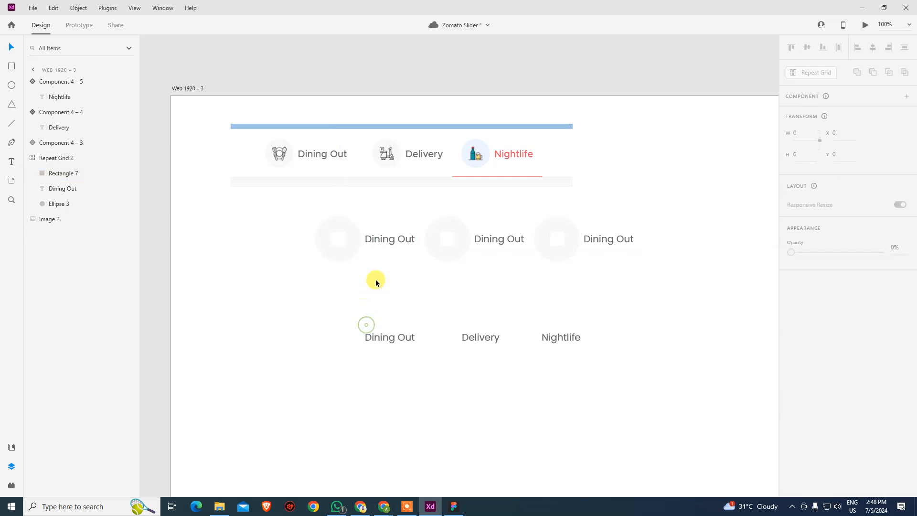
key(alt+Tab)
drag(234, 125, 341, 239)
key(alt+Tab)
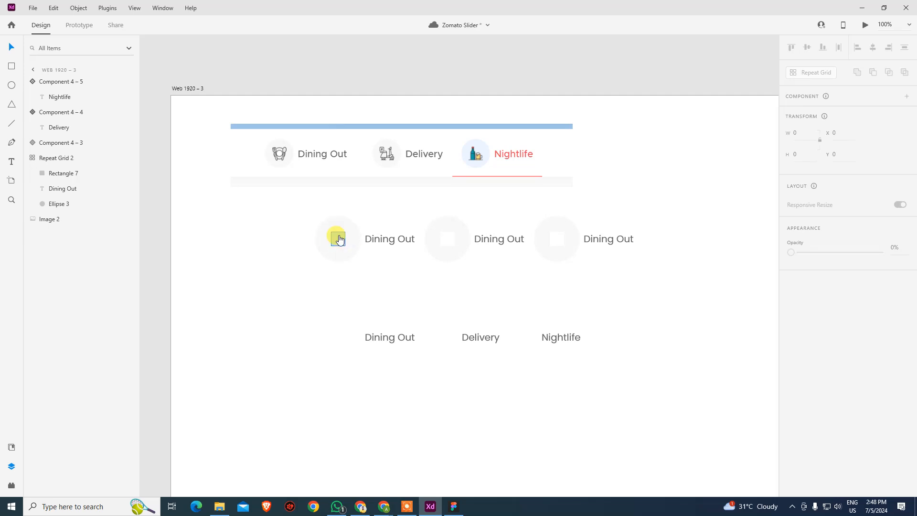
click(290, 332)
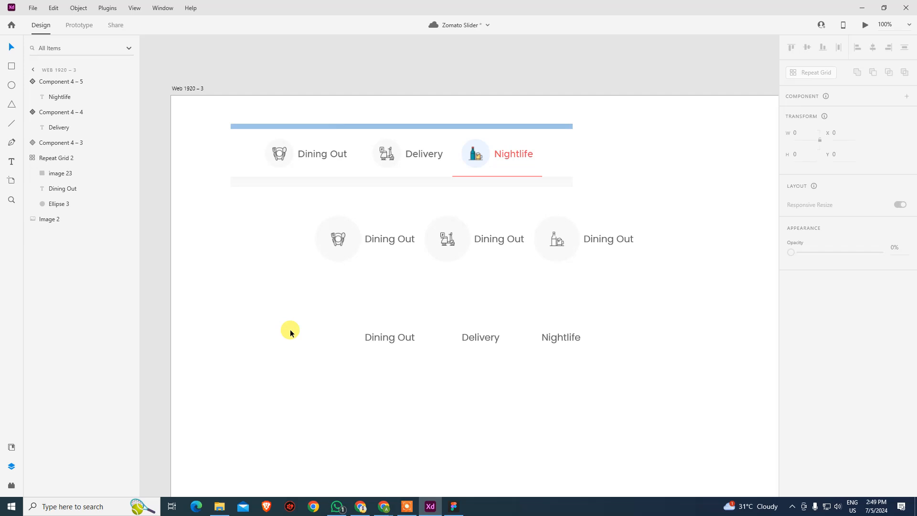
key(alt+Tab)
click(349, 198)
key(alt+Tab)
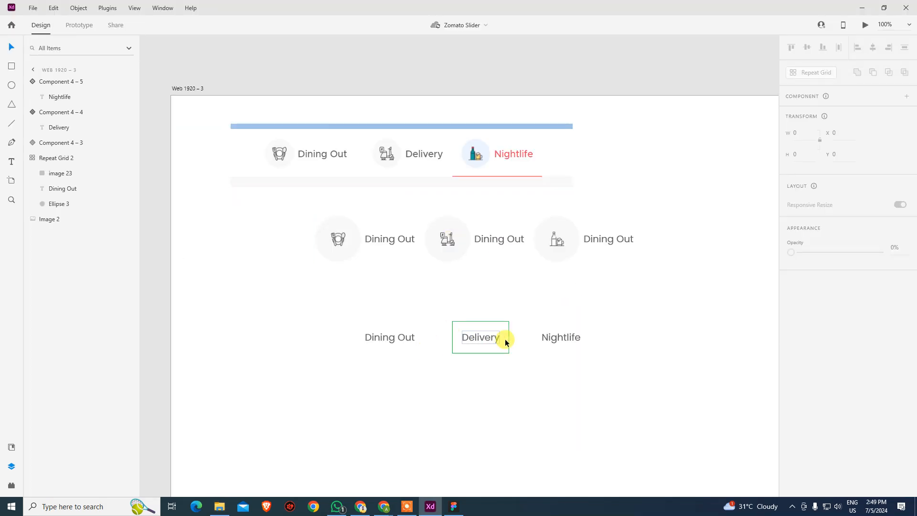
Copy the Delivery text from the existing component and replace the repeat grid's second label with it.
click(487, 339)
double_click(487, 339)
double_click(487, 339)
key(ctrl+c)
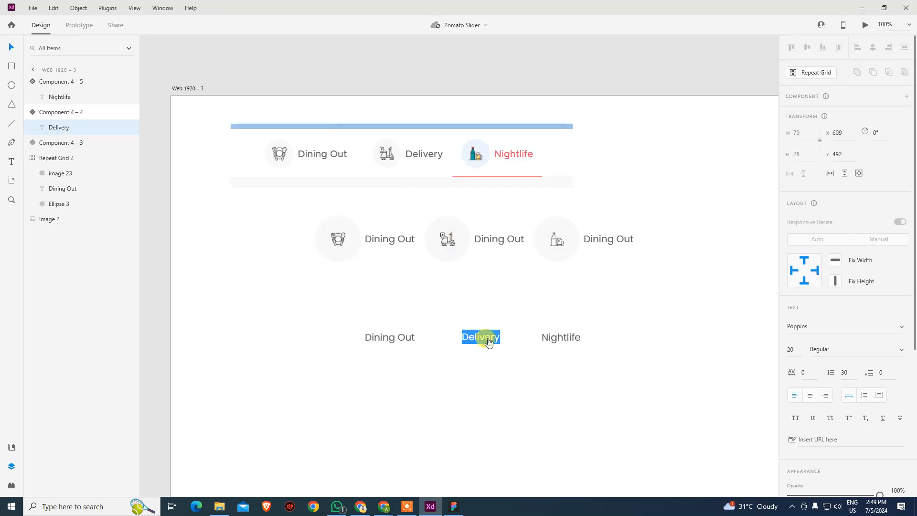
key(Escape)
click(495, 240)
double_click(495, 239)
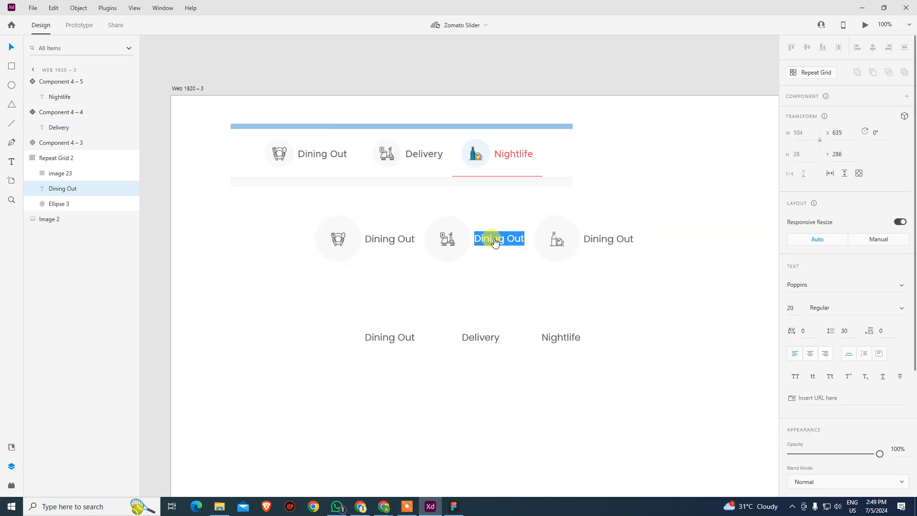
key(ctrl+v)
key(Escape)
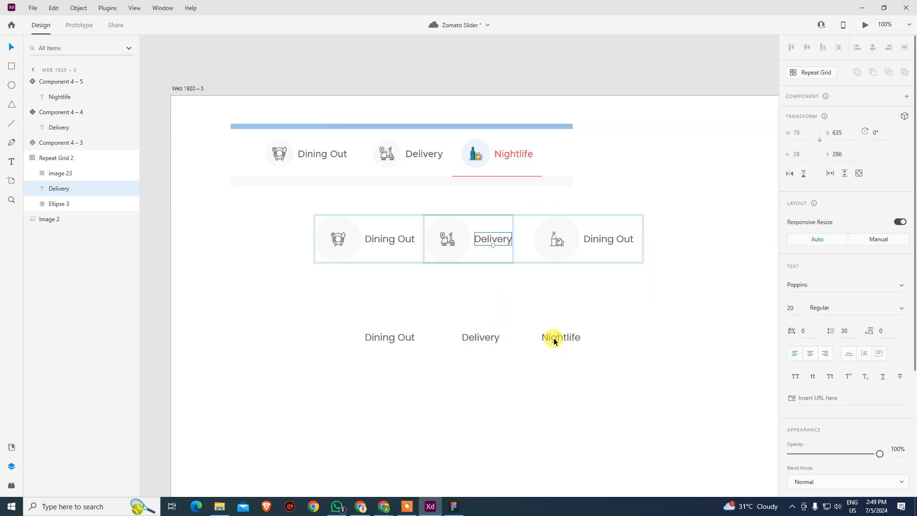
Copy the Nightlife text from the existing component and replace the repeat grid's third label with it.
click(554, 337)
double_click(554, 337)
double_click(554, 340)
key(ctrl+c)
click(600, 240)
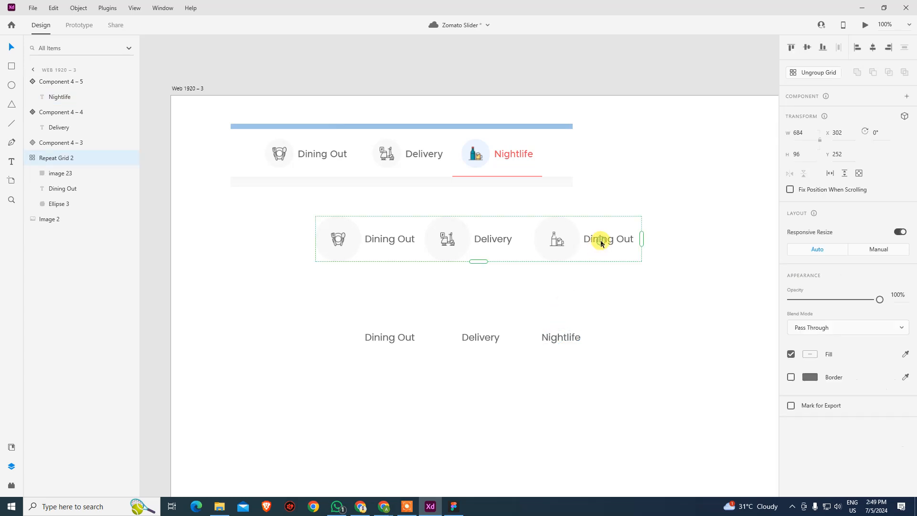
double_click(600, 240)
double_click(601, 240)
key(ctrl+v)
key(Escape)
click(465, 308)
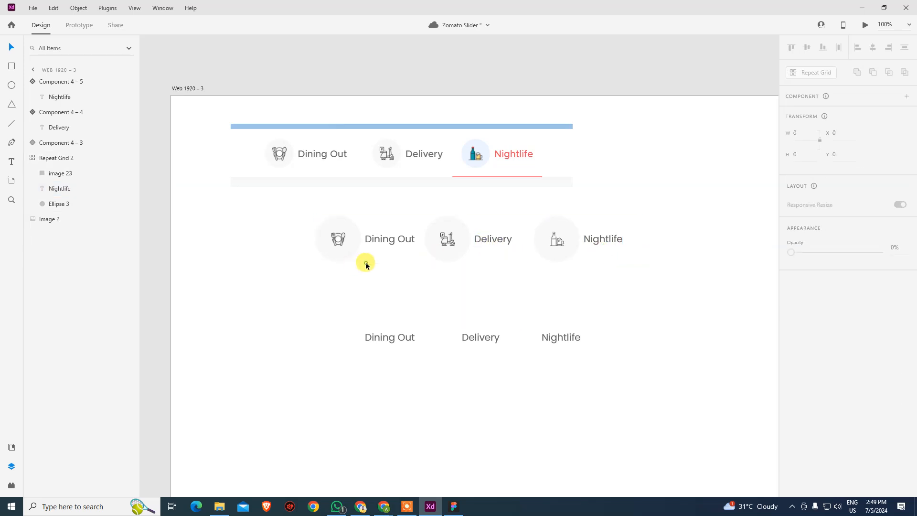
Ungroup the repeat grid into separate Dining Out, Delivery and Nightlife groups.
click(392, 240)
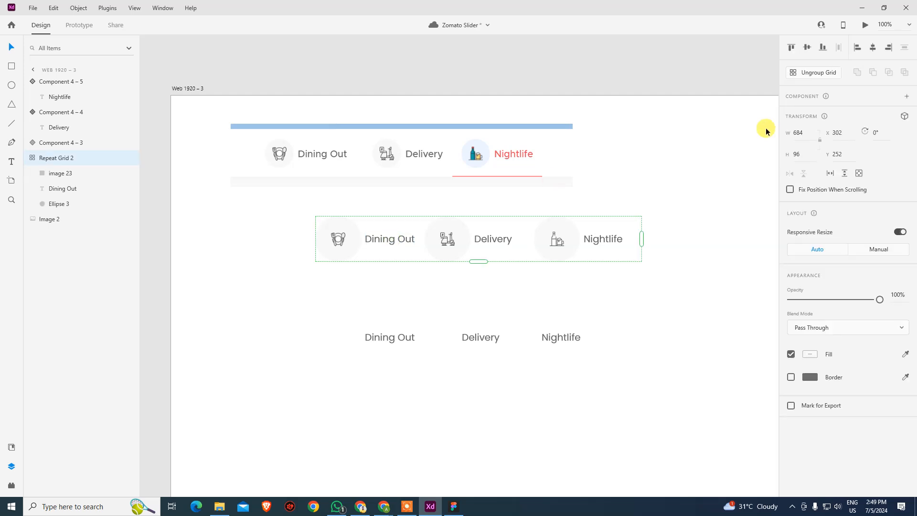
click(817, 73)
click(663, 320)
click(359, 236)
click(474, 235)
click(557, 238)
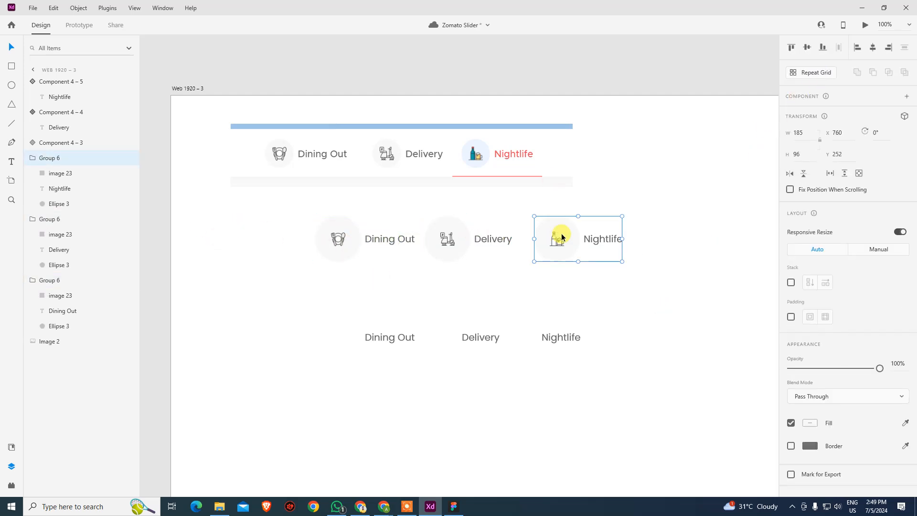
click(346, 252)
double_click(348, 251)
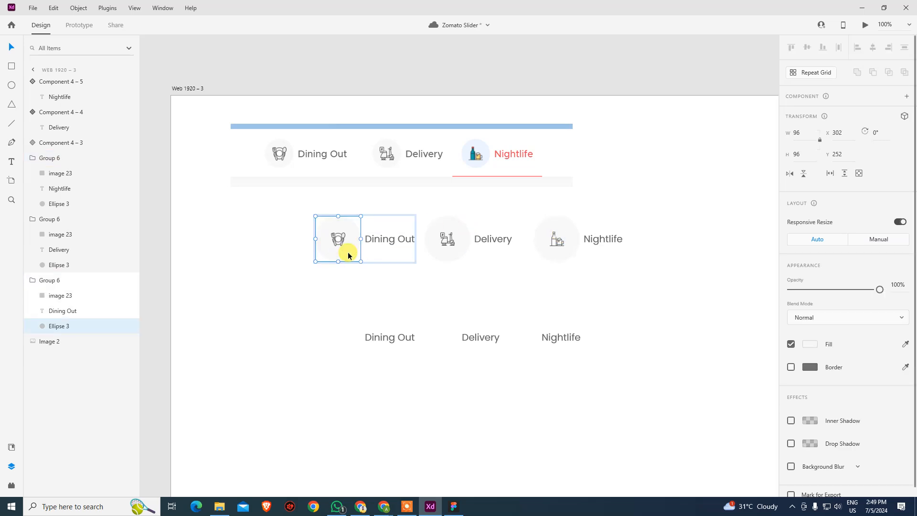
click(352, 287)
click(351, 258)
double_click(351, 252)
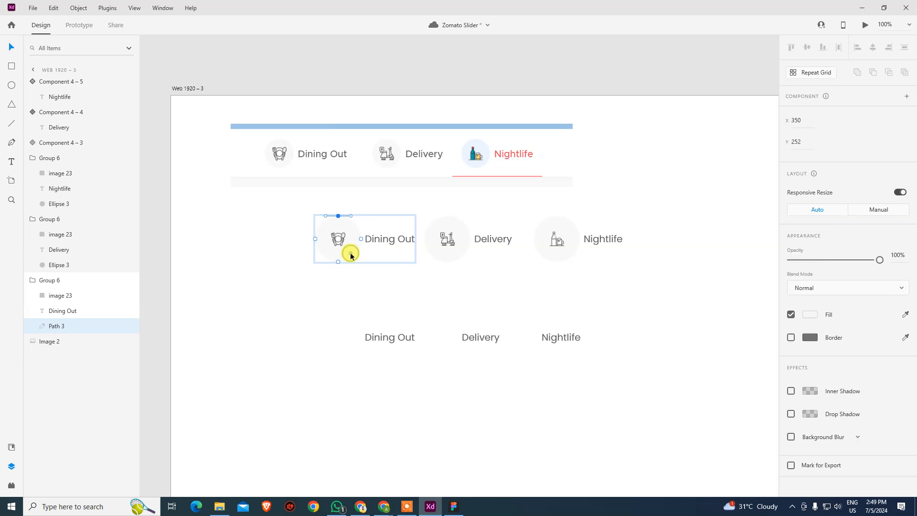
click(353, 280)
click(356, 282)
click(356, 250)
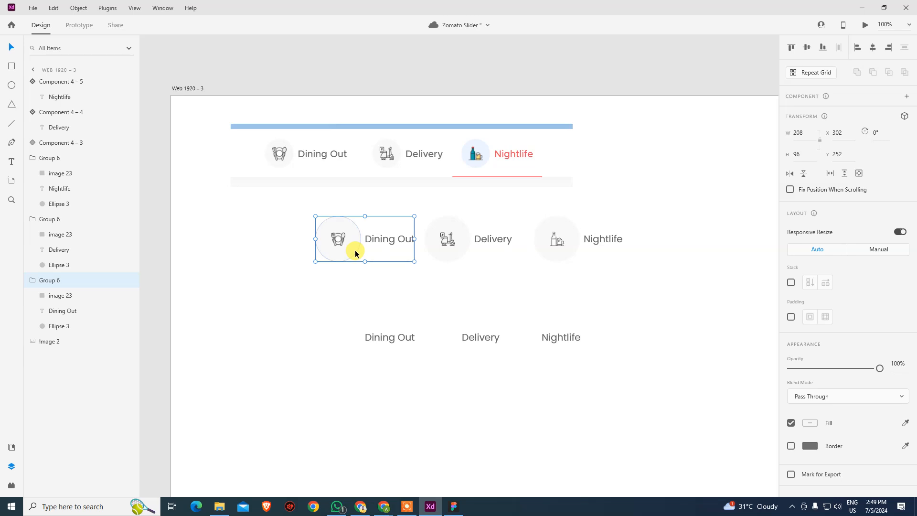
Try moving the Dining Out group and turning it into a component, undoing each change.
drag(355, 250, 352, 266)
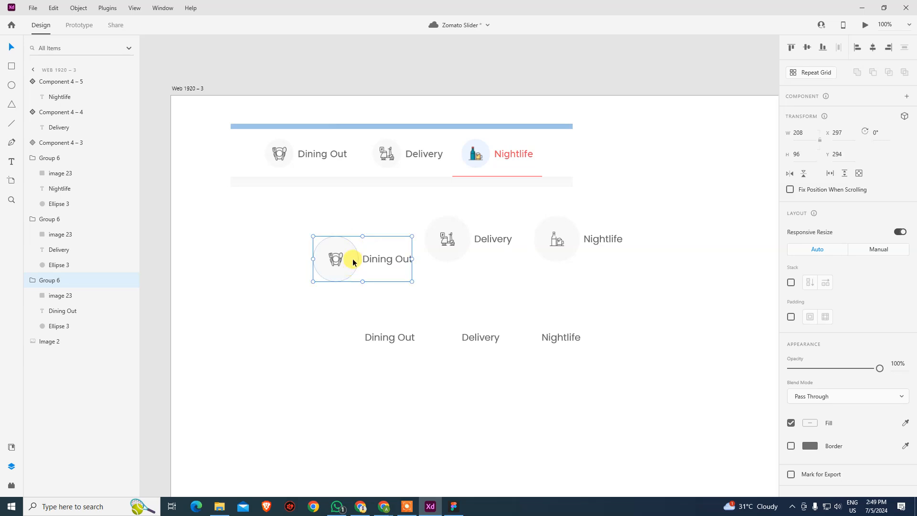
key(ctrl+z)
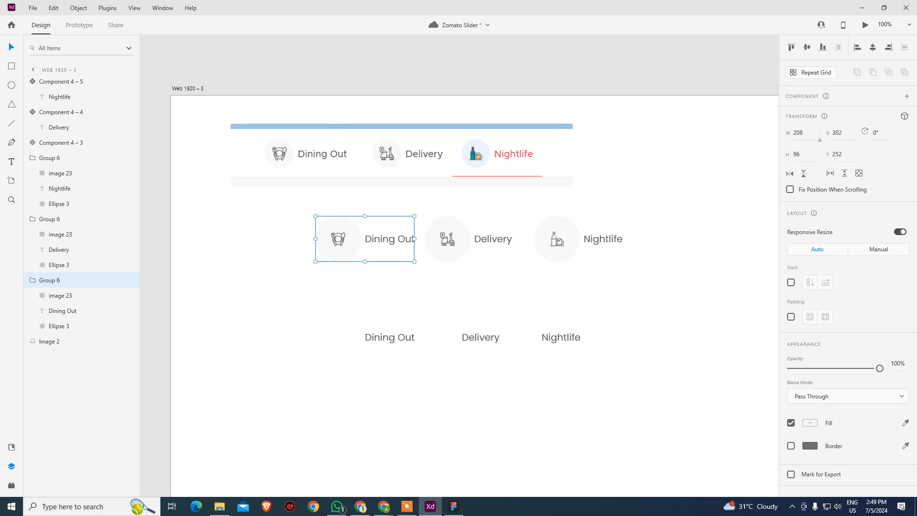
click(906, 99)
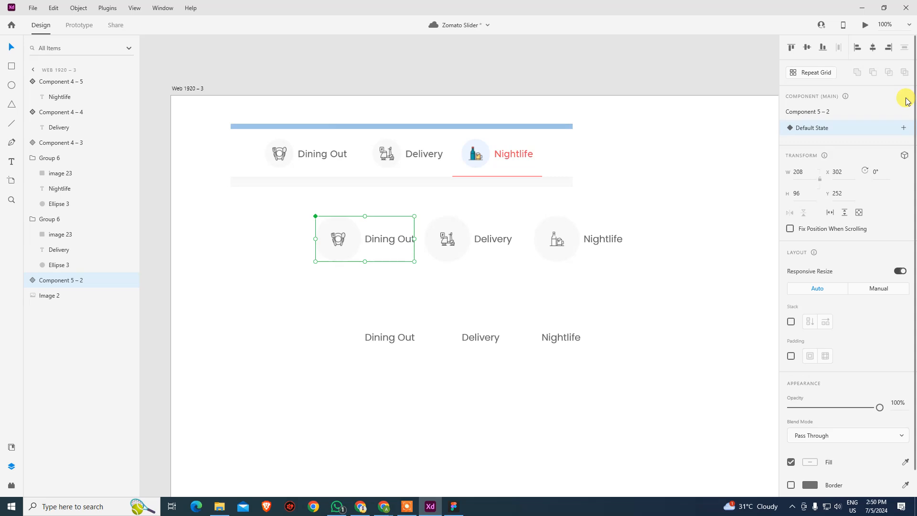
key(ctrl+z)
Move the Nightlife group closer to the Delivery group so the gaps between the three tabs match.
click(710, 267)
drag(273, 211, 686, 283)
click(686, 283)
click(549, 240)
drag(543, 242, 531, 239)
click(588, 313)
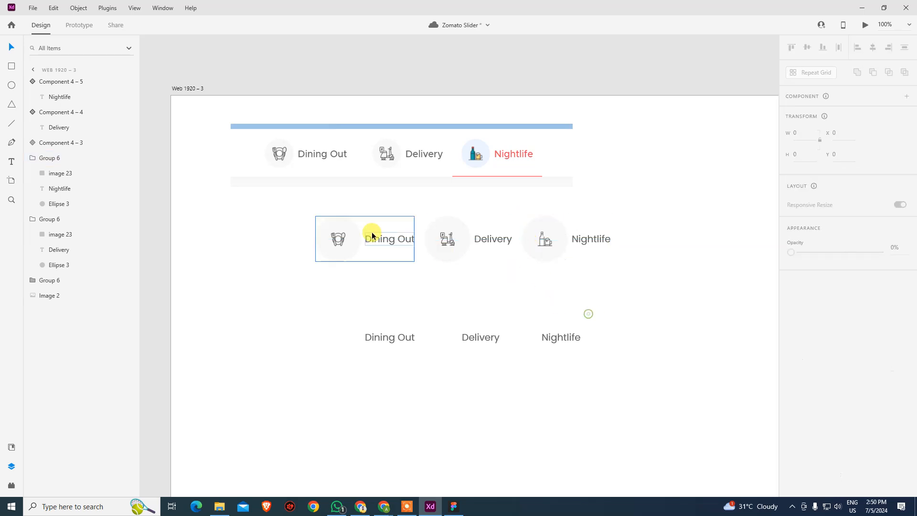
drag(287, 205, 683, 277)
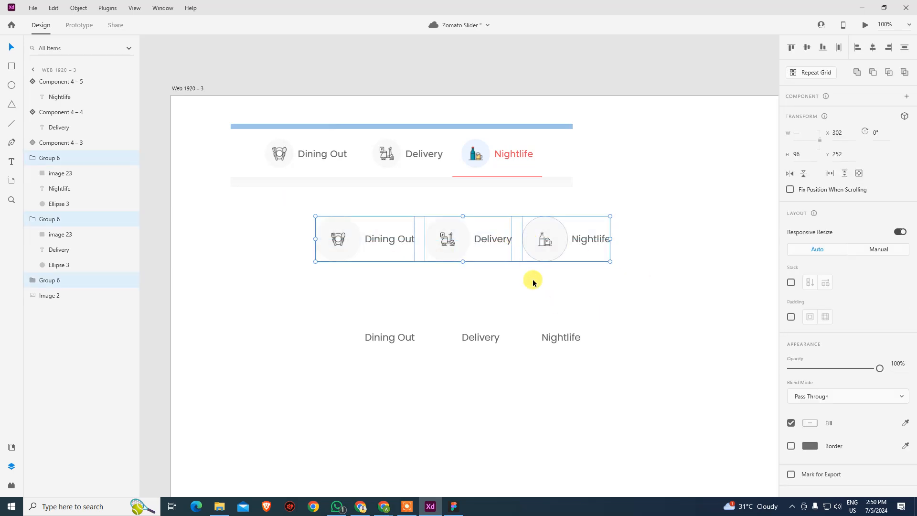
click(549, 296)
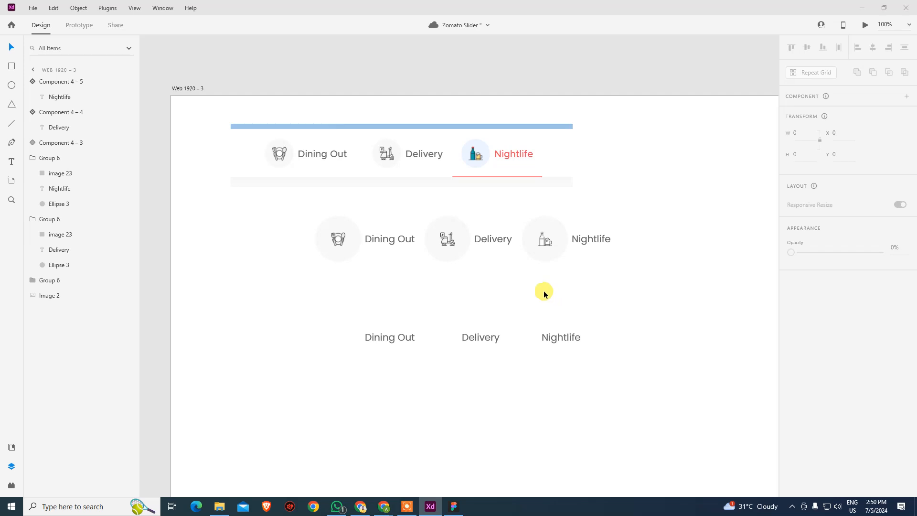
Check the icons folder in File Explorer and the Nightlife tab's styling on the Zomato website in Chrome.
key(alt+Tab)
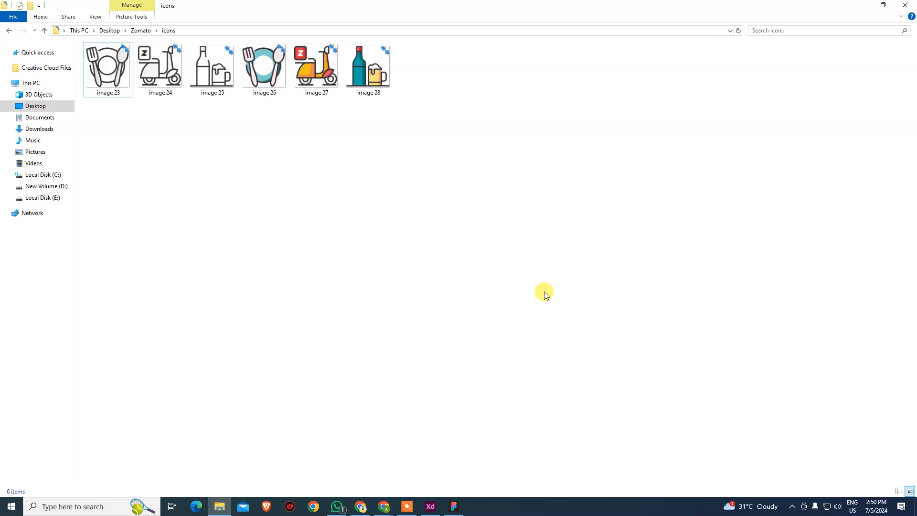
key(alt+Tab)
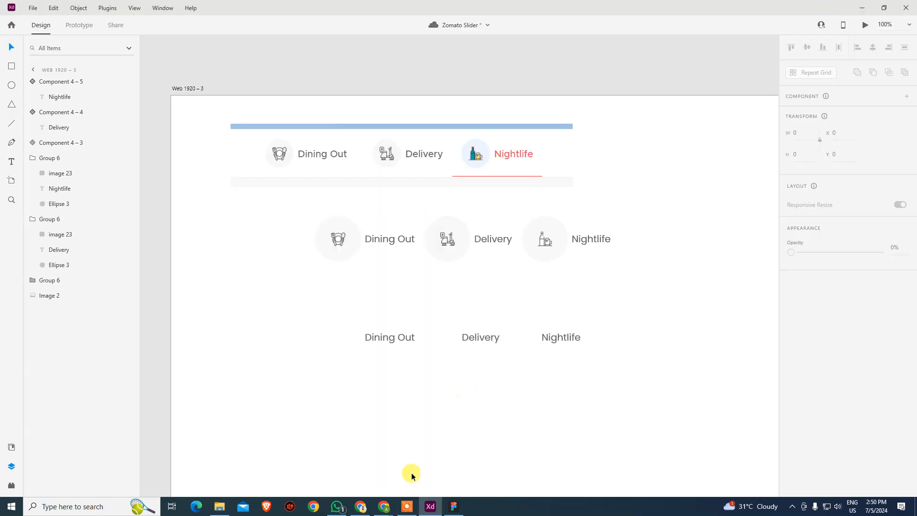
mouse_move(384, 505)
click(296, 466)
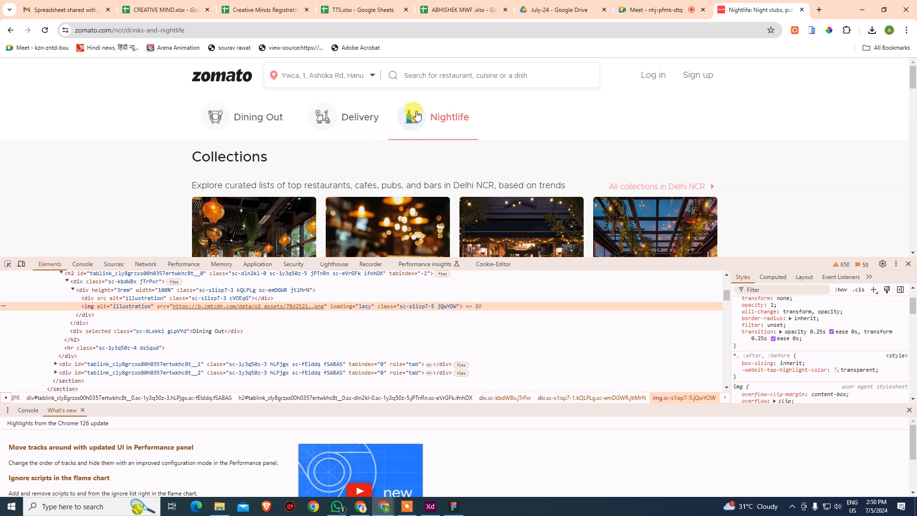
View the active styling of the Delivery and Dining Out tabs on the Zomato website.
click(324, 127)
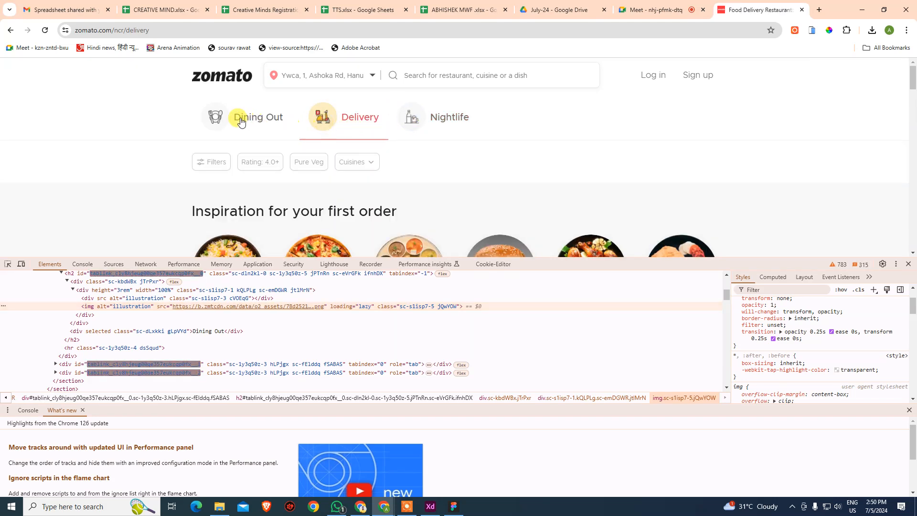
click(219, 119)
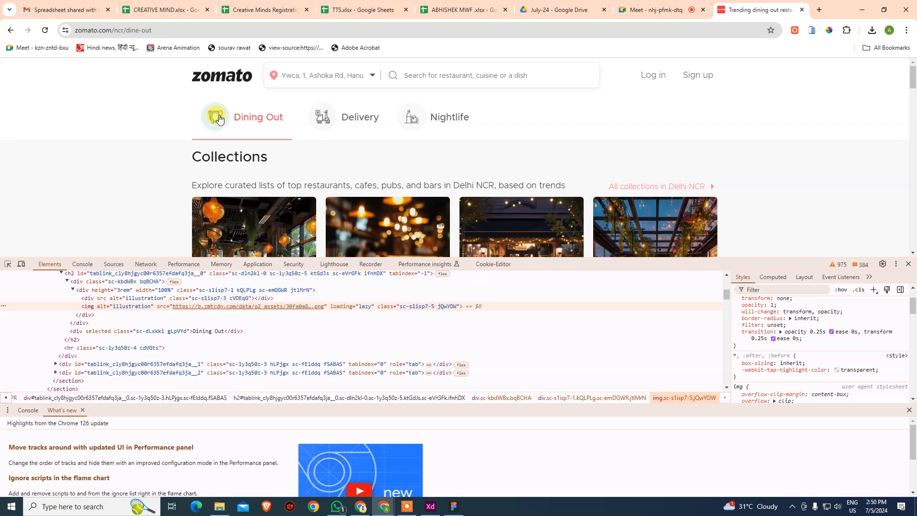
Switch to Adobe XD and delete the spare row of Dining Out, Delivery and Nightlife labels below the icon tabs.
key(alt+Tab)
click(334, 256)
shift+click(453, 254)
shift+click(547, 246)
click(467, 278)
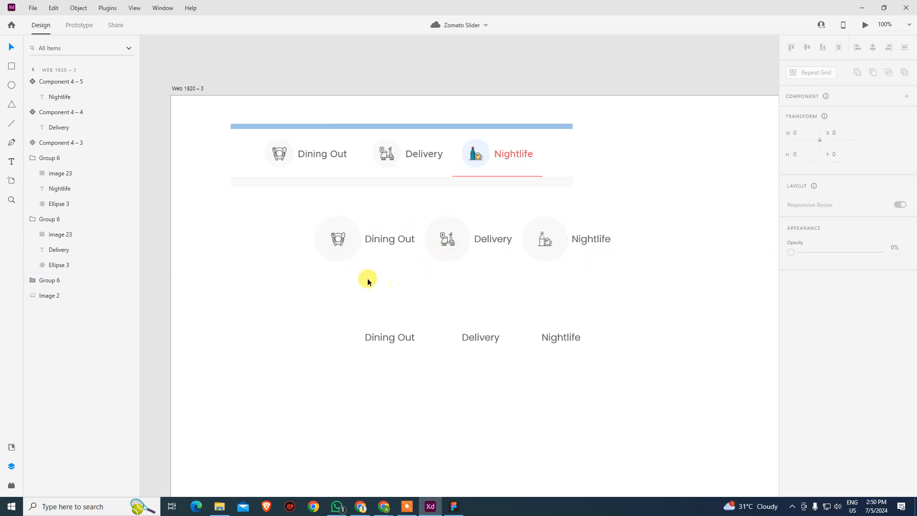
drag(313, 309, 623, 377)
key(Delete)
Turn the Dining Out group into a component and add a Toggle State to it.
click(351, 249)
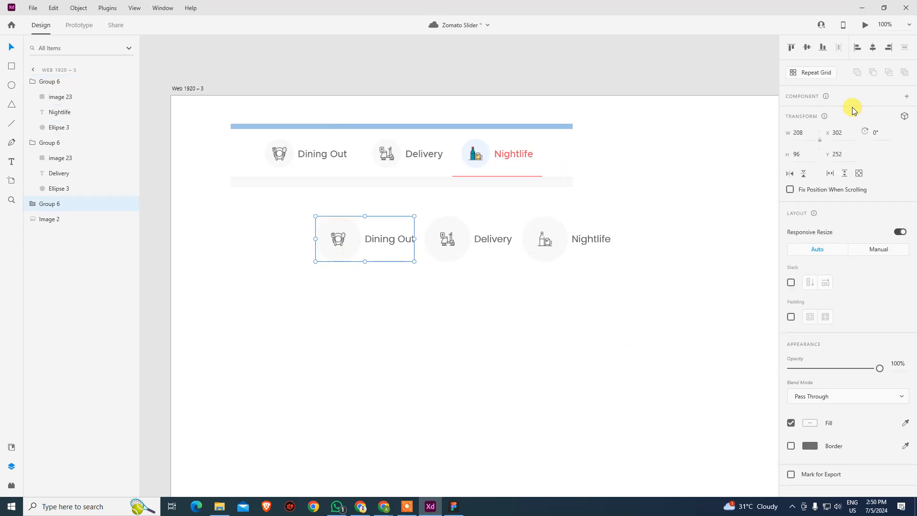
click(906, 96)
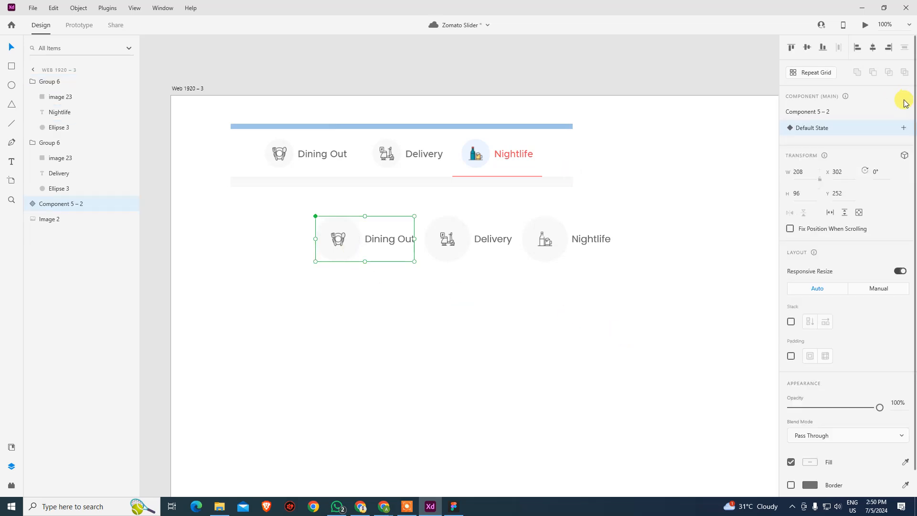
click(905, 128)
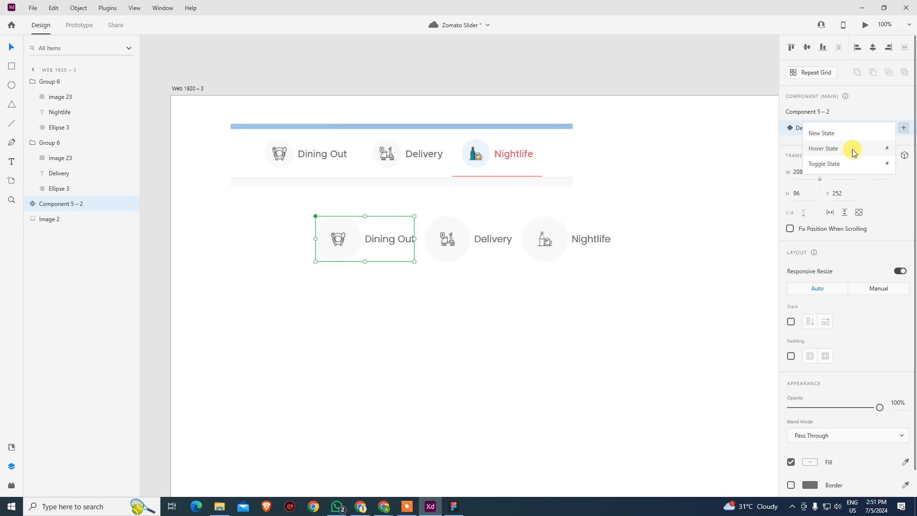
click(849, 164)
click(661, 312)
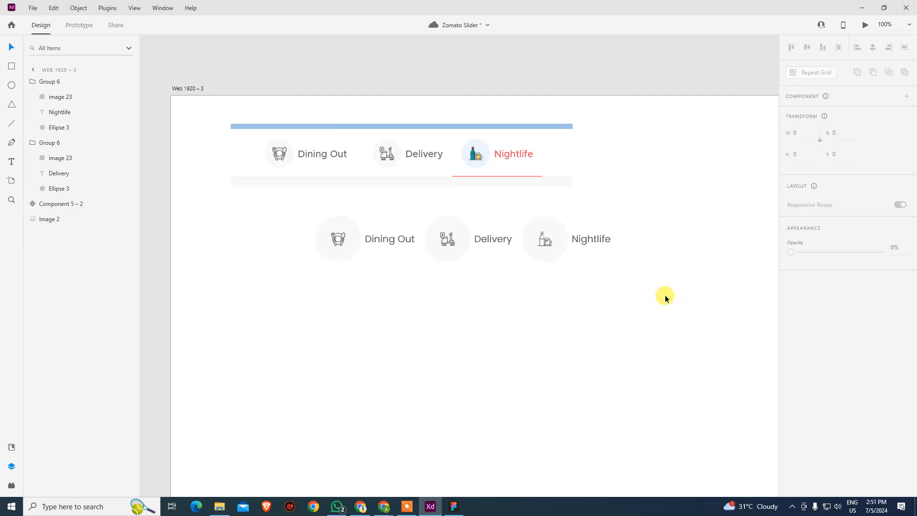
Select the Dining Out component's circle, switch to Chrome and inspect the background colour of Zomato's Dining Out icon circle.
click(351, 241)
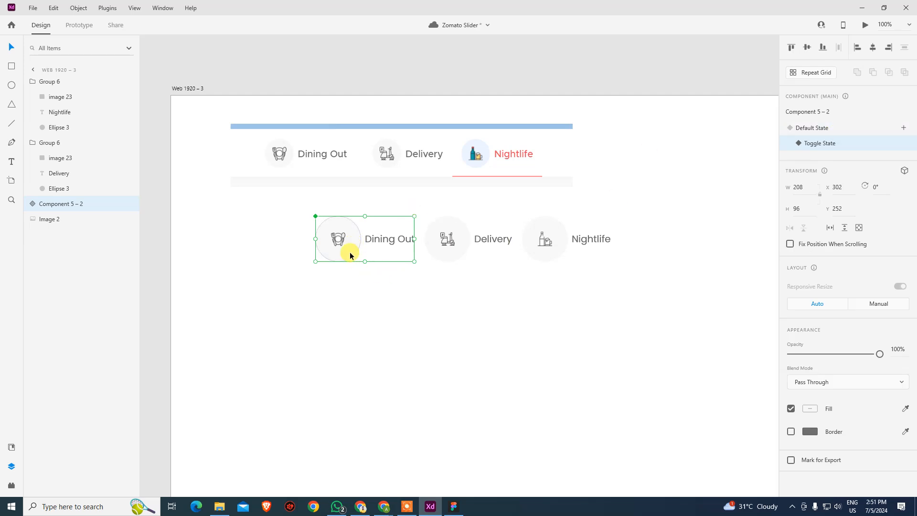
double_click(350, 251)
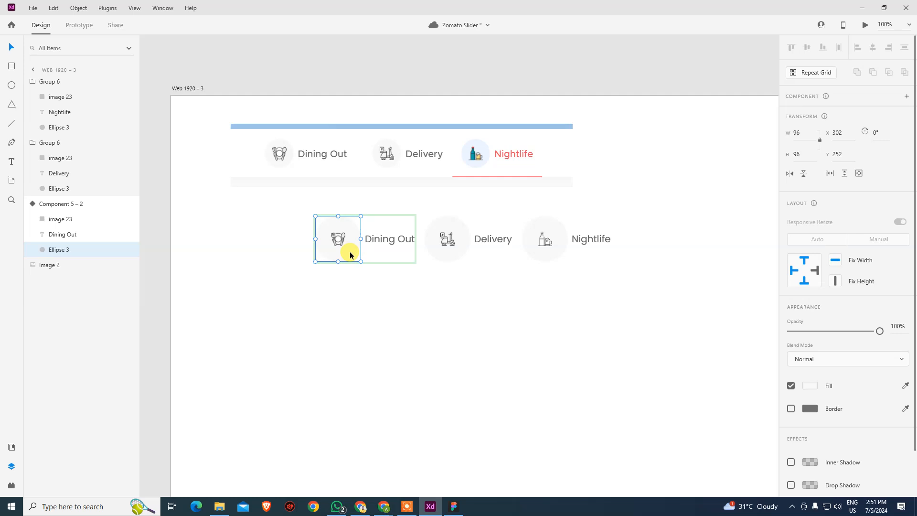
key(alt+Tab)
right_click(220, 133)
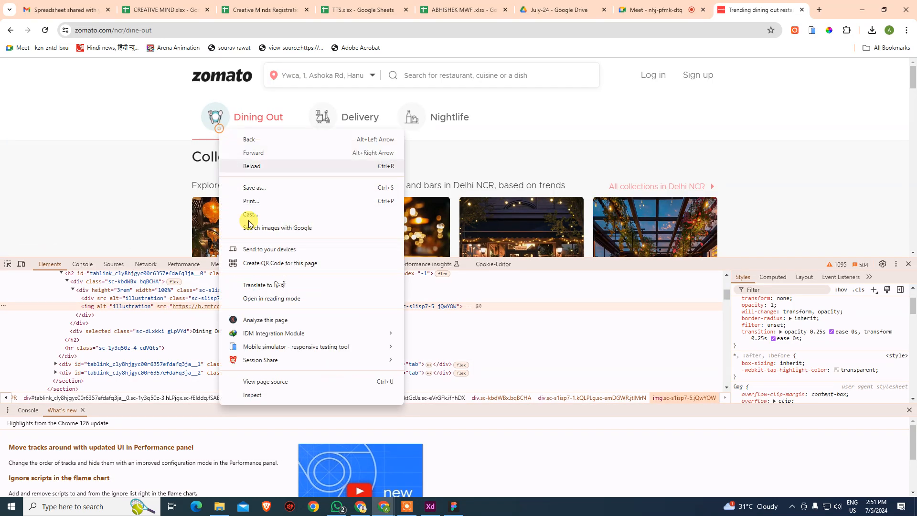
click(256, 392)
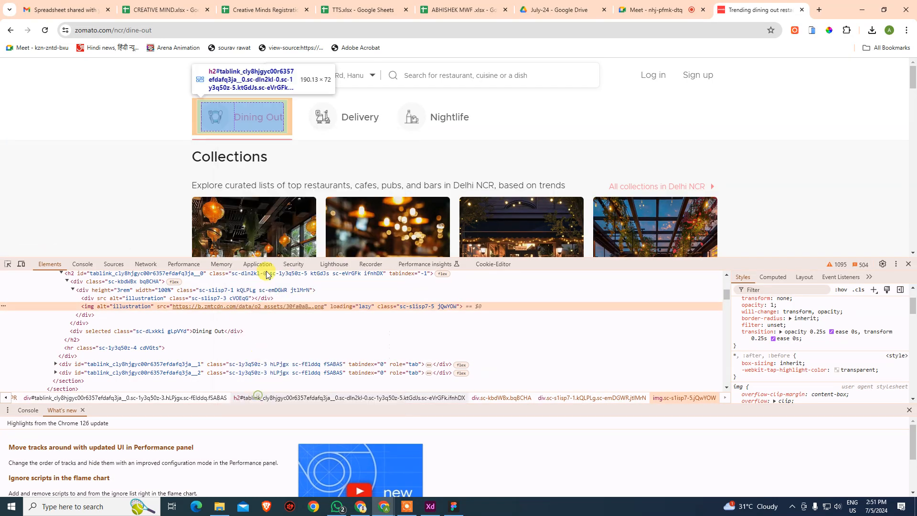
click(7, 264)
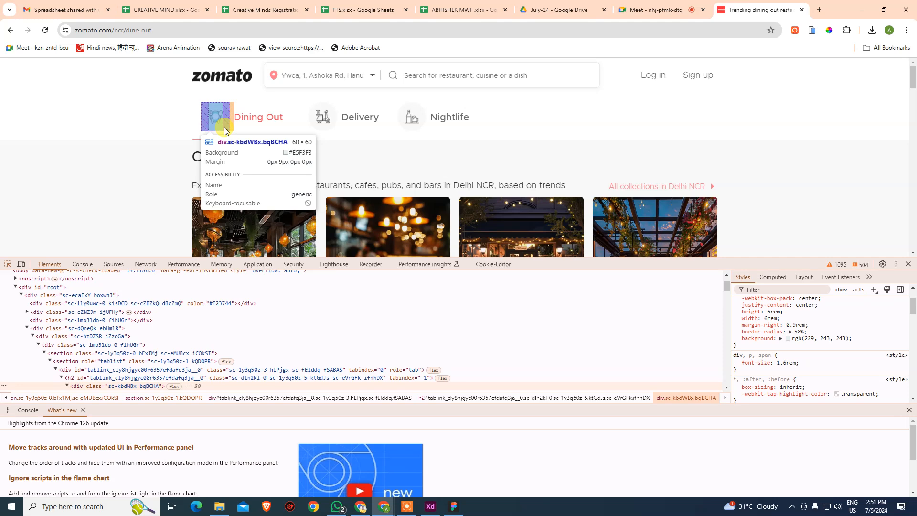
Switch back to Adobe XD and set the circle's fill in the Dining Out component's Toggle State to RGB 229, 243, 243.
key(alt+Tab)
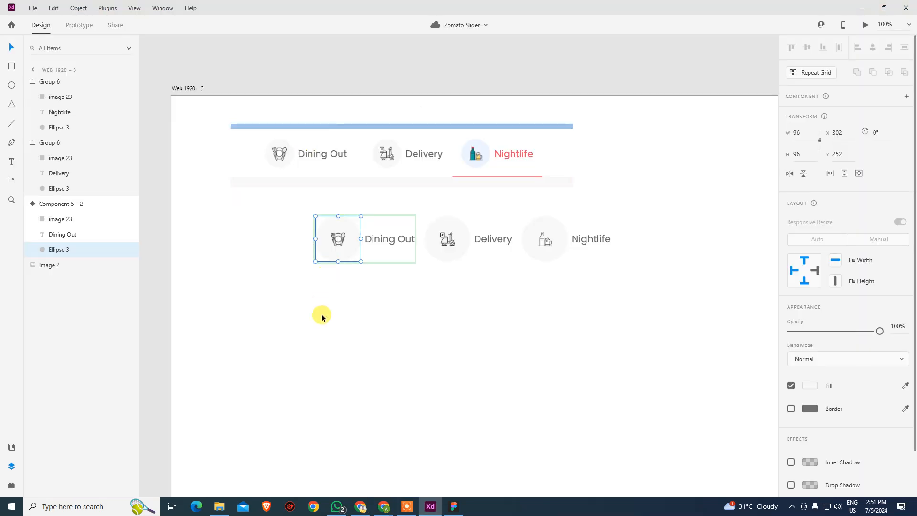
click(322, 315)
click(345, 257)
double_click(344, 256)
click(809, 386)
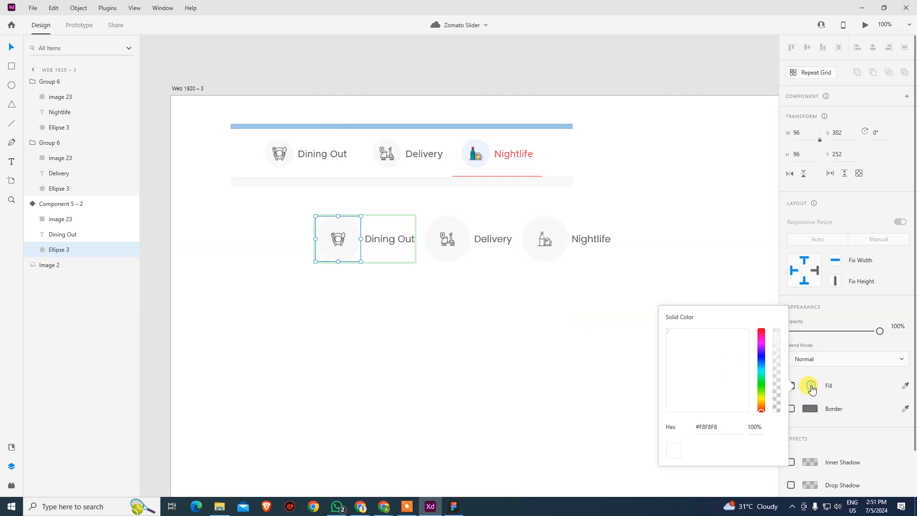
click(678, 431)
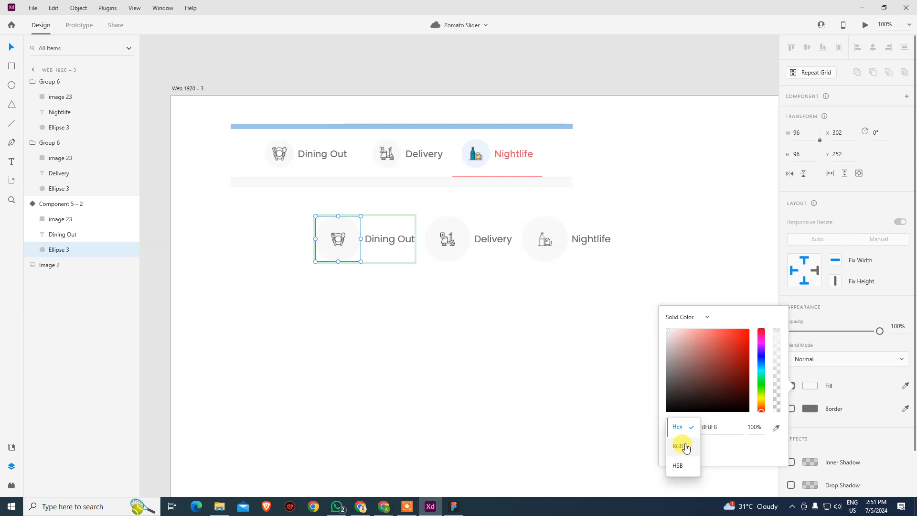
click(685, 446)
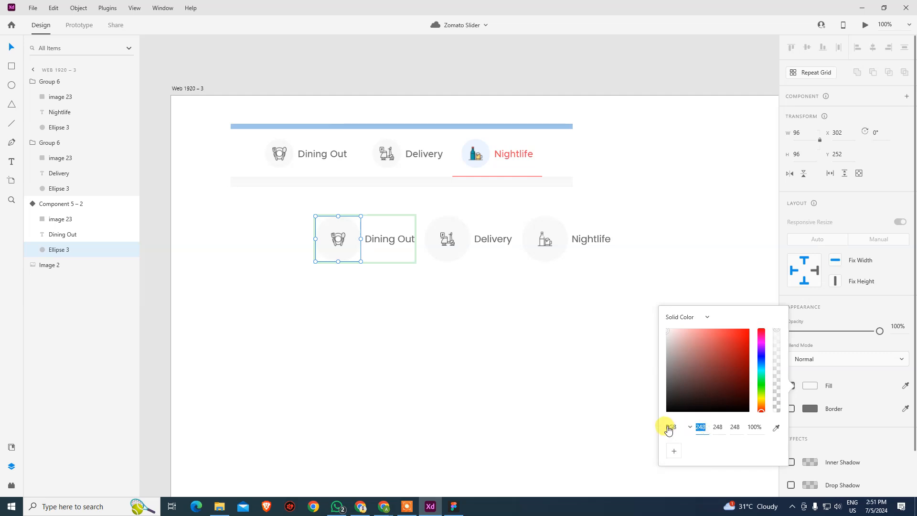
text(229)
key(Tab)
text(243)
key(Tab)
text(243)
key(Return)
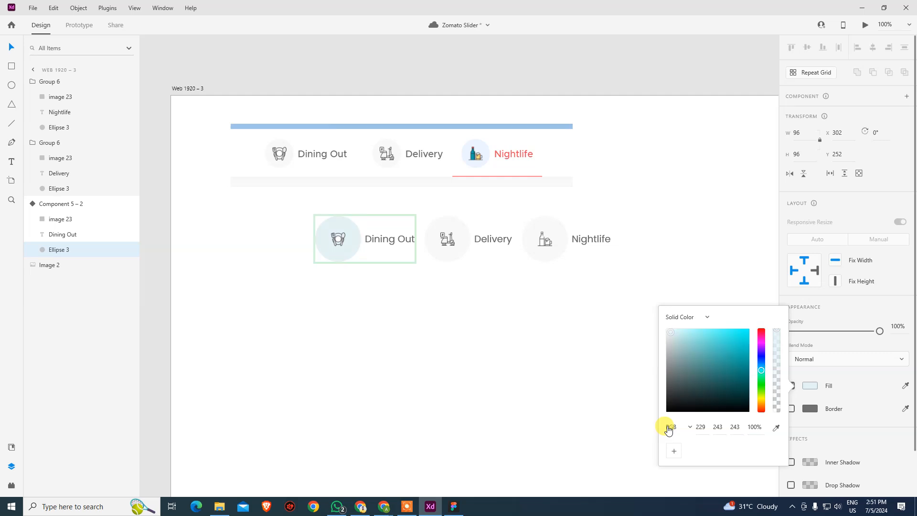
click(468, 370)
Switch to Chrome and inspect the text colour of the active Dining Out label on the Zomato website.
click(367, 248)
key(alt+Tab)
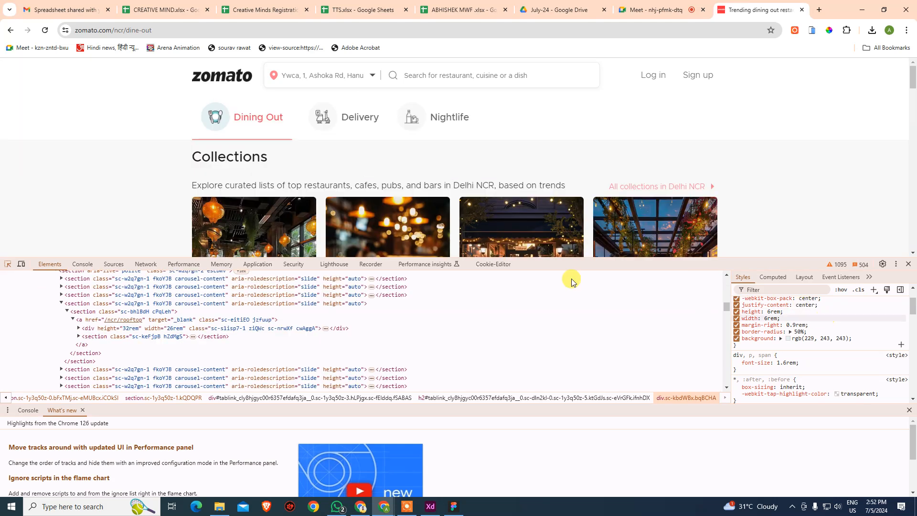
click(257, 120)
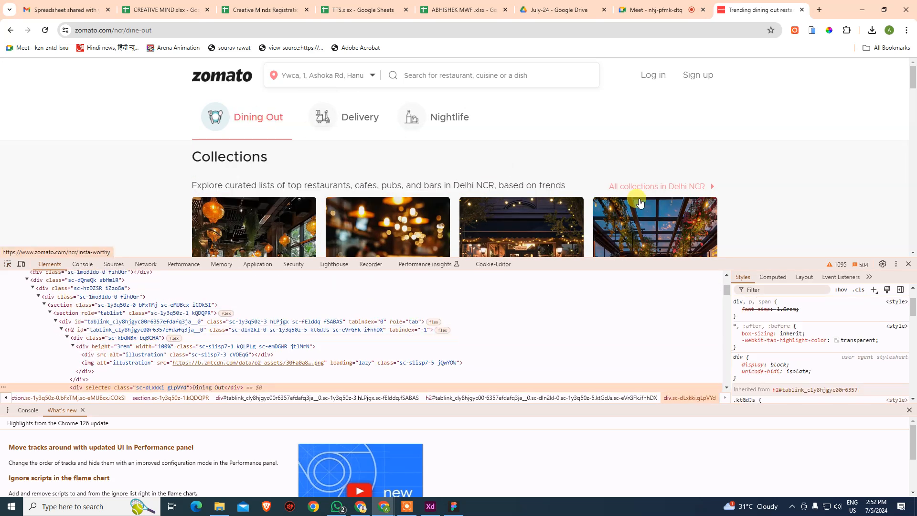
scroll(814, 334, down, 3)
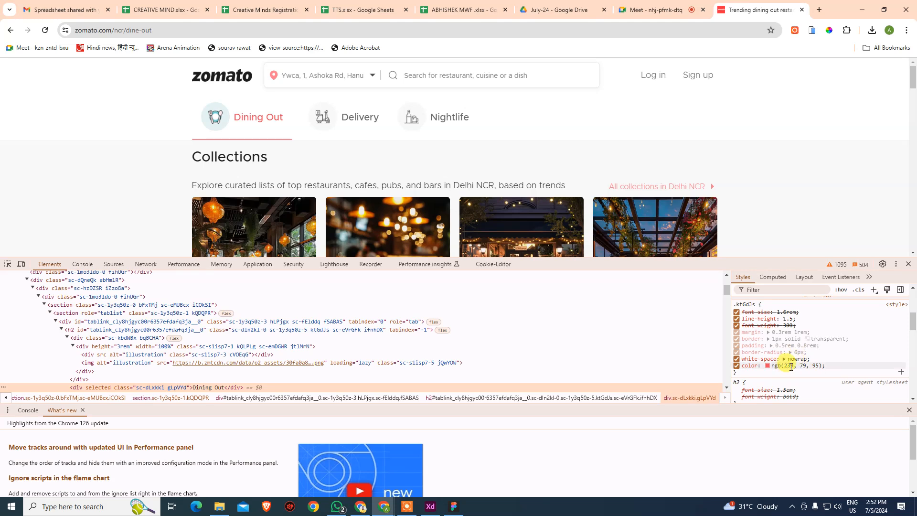
Switch back to Adobe XD and set the Dining Out label's fill in the Toggle State to RGB 239, 79, 95.
key(alt+Tab)
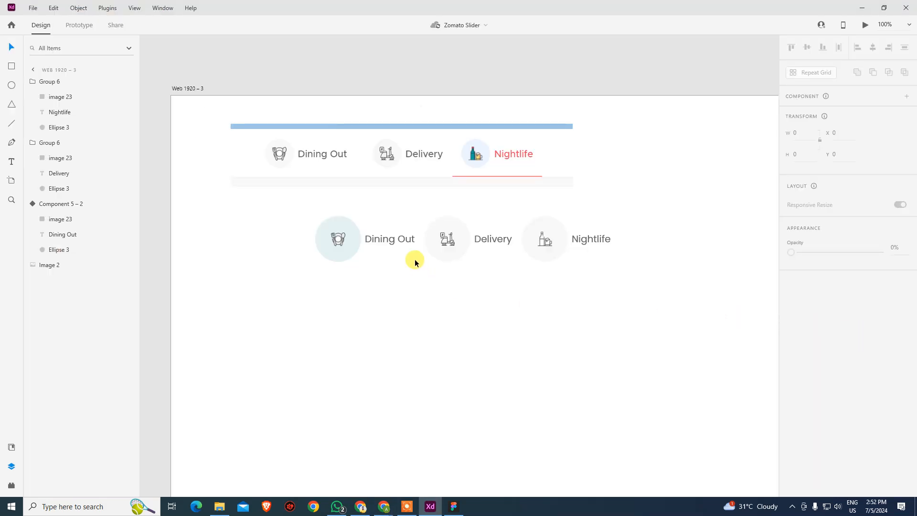
double_click(397, 239)
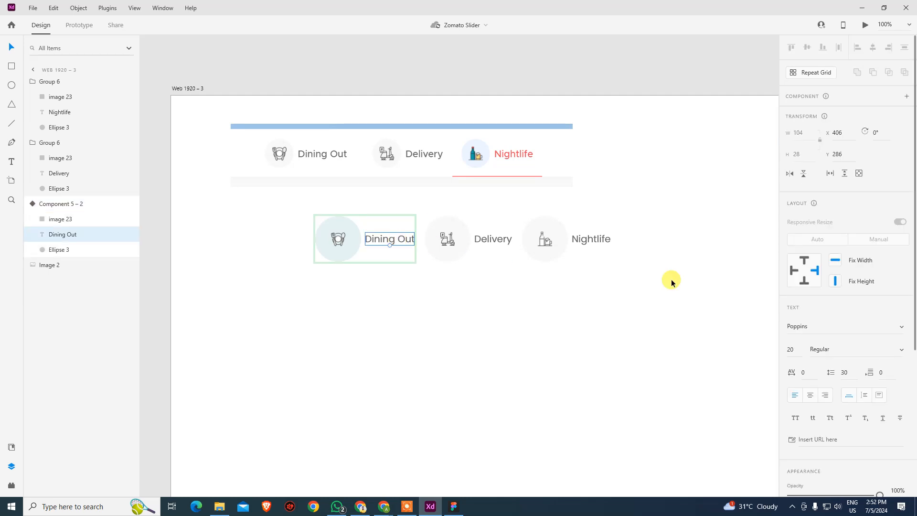
key(alt+Tab)
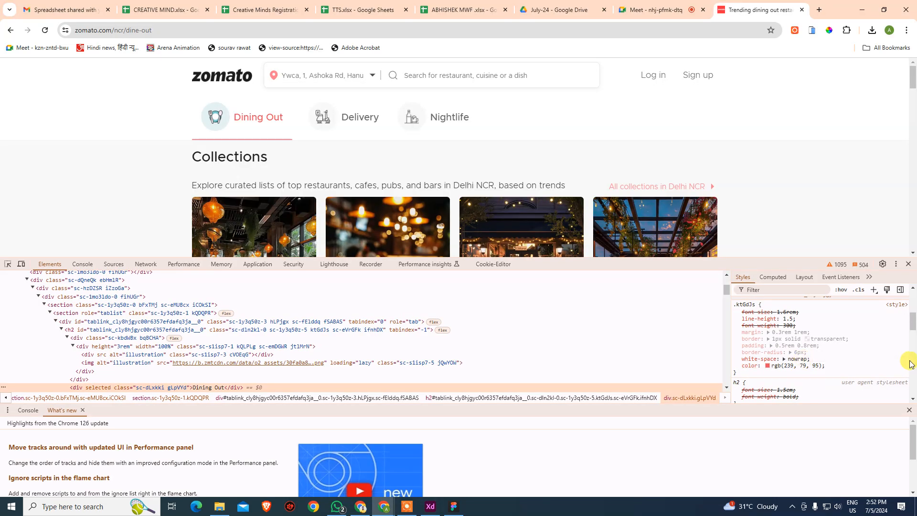
key(alt+Tab)
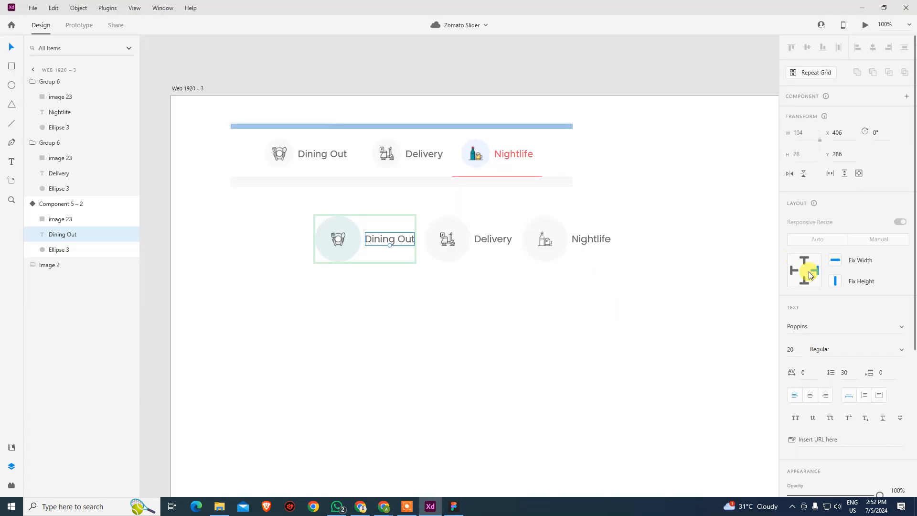
scroll(817, 356, down, 5)
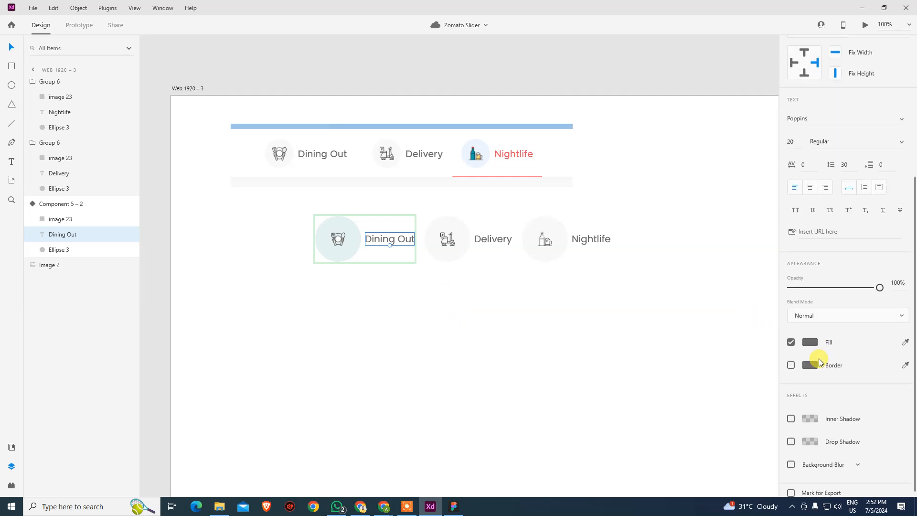
click(810, 342)
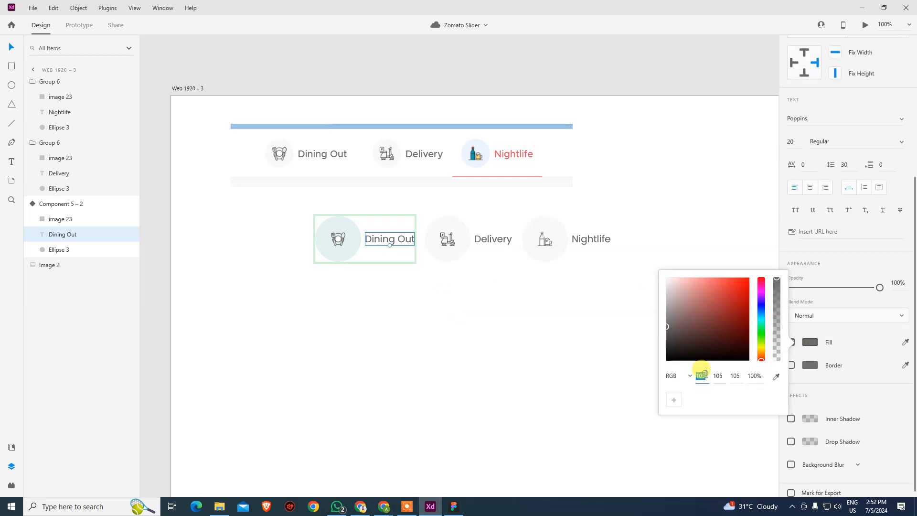
text(239)
key(Tab)
text(79)
key(Tab)
text(9)
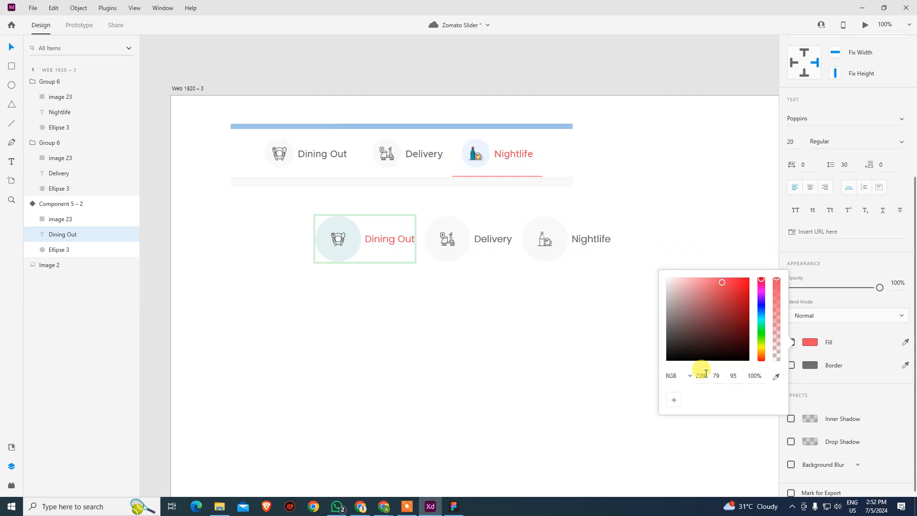
click(524, 300)
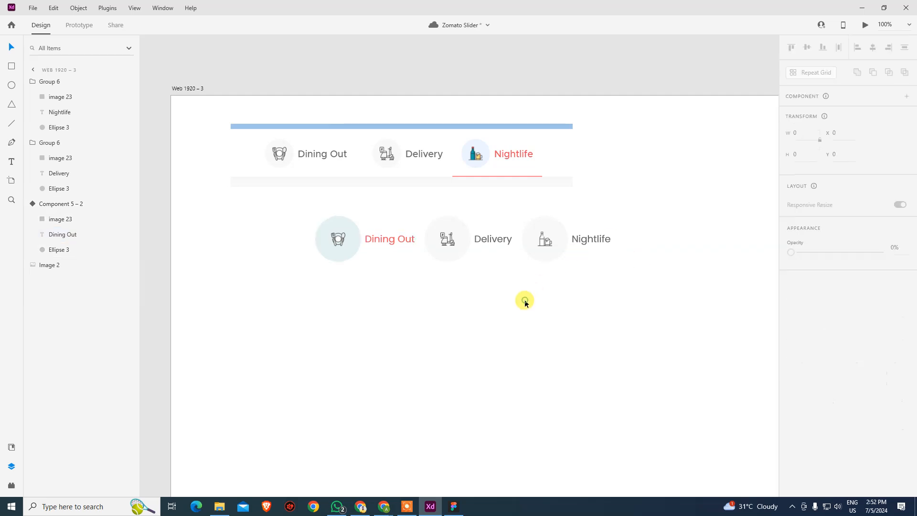
Return the Dining Out component to its Default State and deselect it.
click(369, 249)
click(811, 120)
click(605, 328)
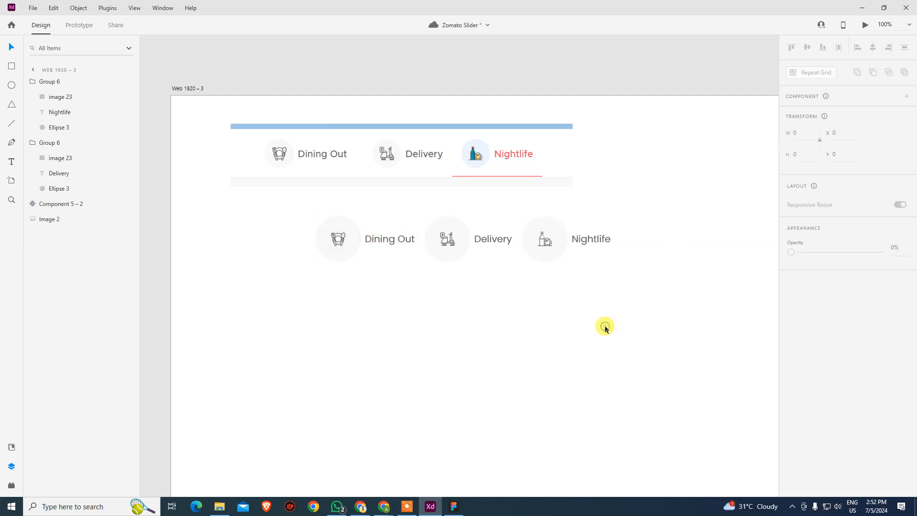
Preview the artboard, test toggling the Dining Out tab between its states, and close the preview.
key(ctrl+Return)
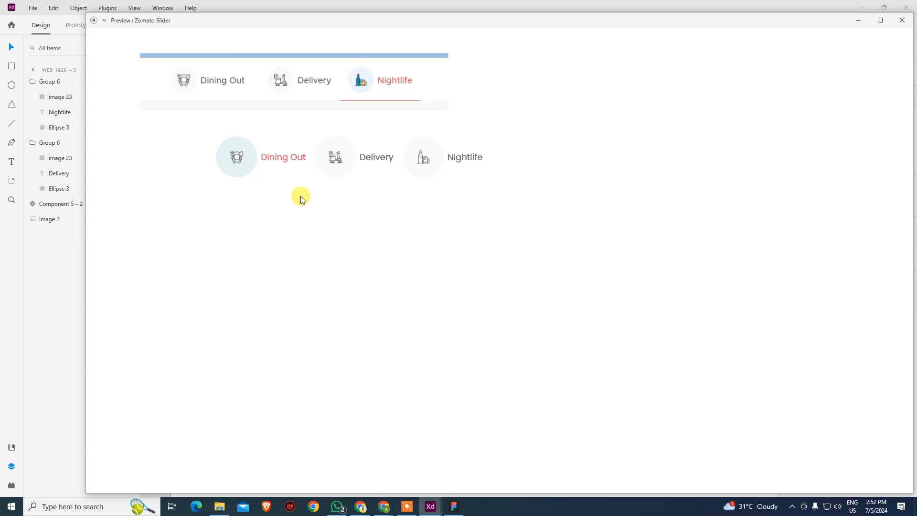
click(253, 152)
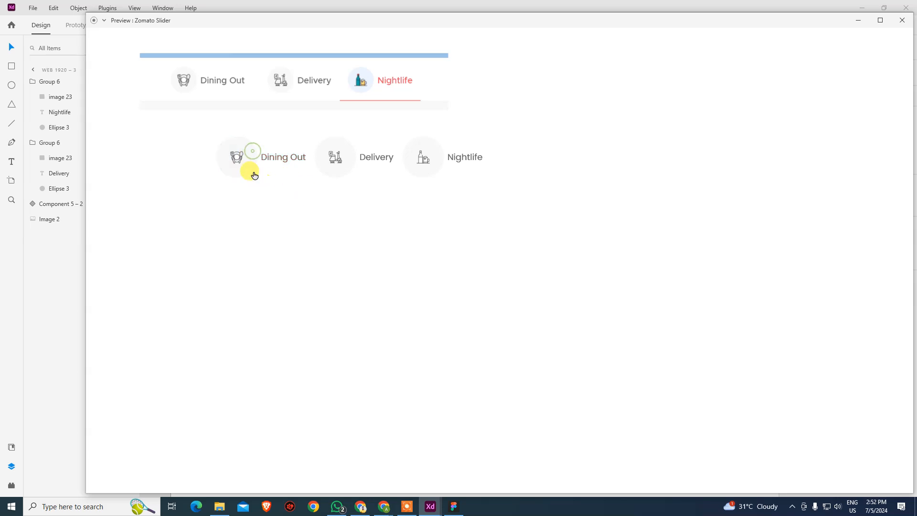
click(247, 167)
click(247, 167)
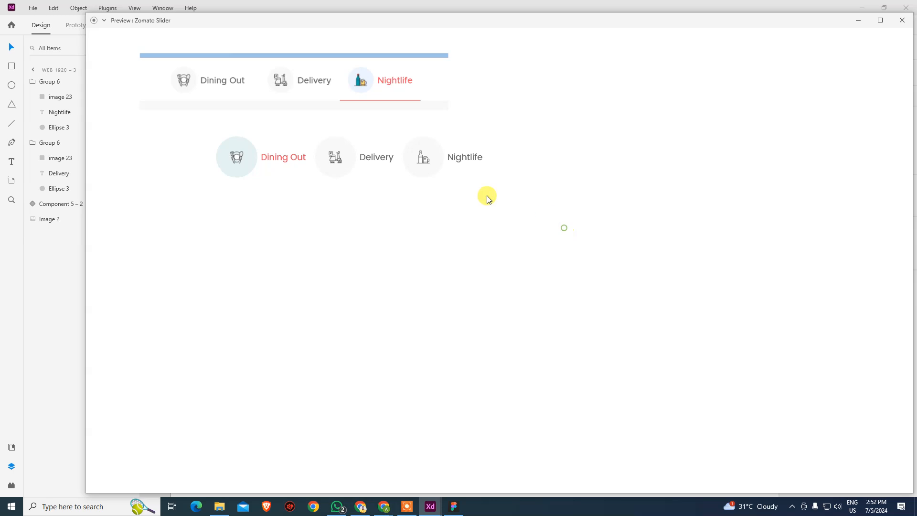
click(902, 20)
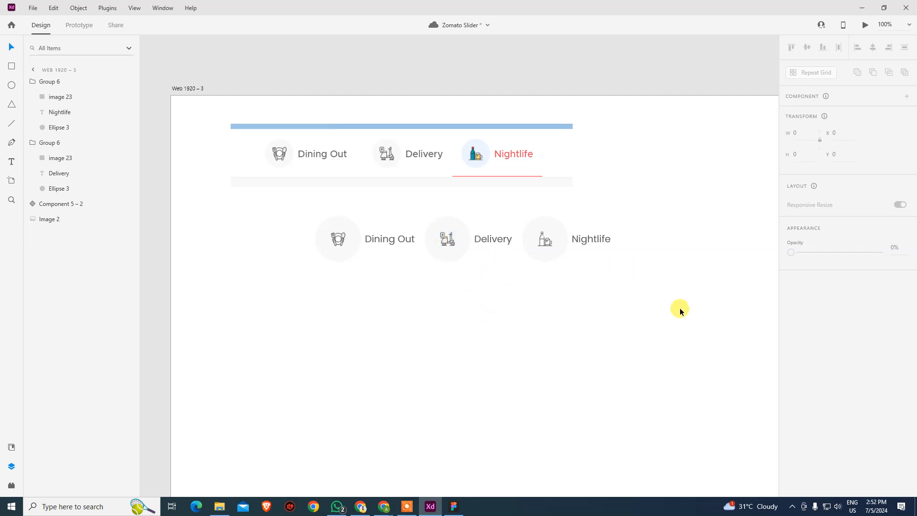
drag(663, 287, 254, 233)
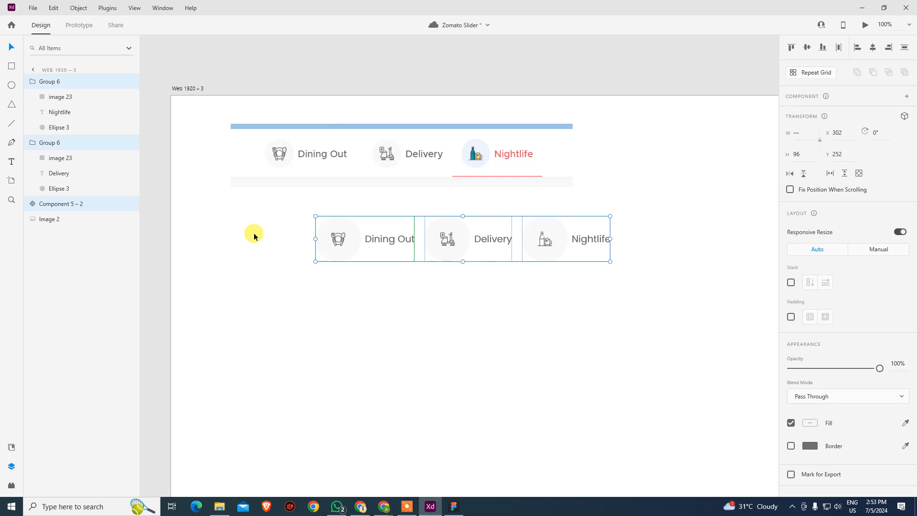
click(589, 351)
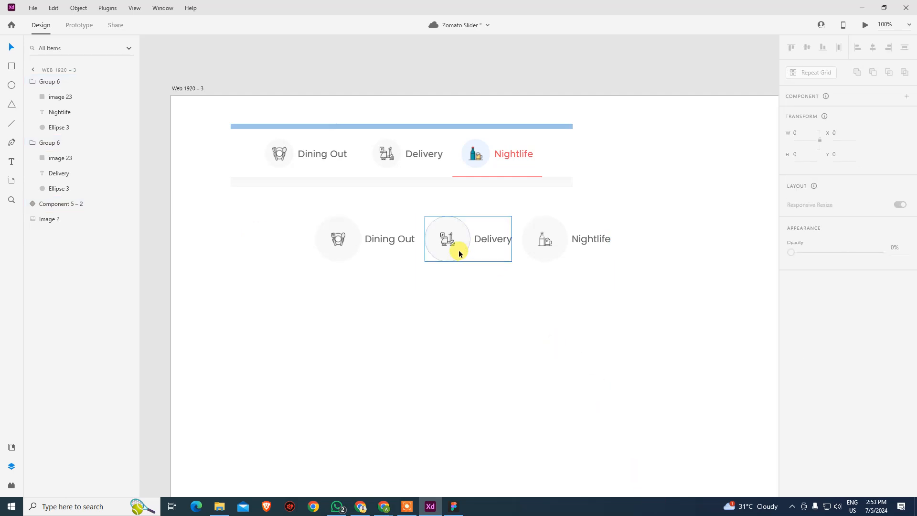
Convert the Delivery group into a component and deselect it.
click(458, 250)
double_click(457, 251)
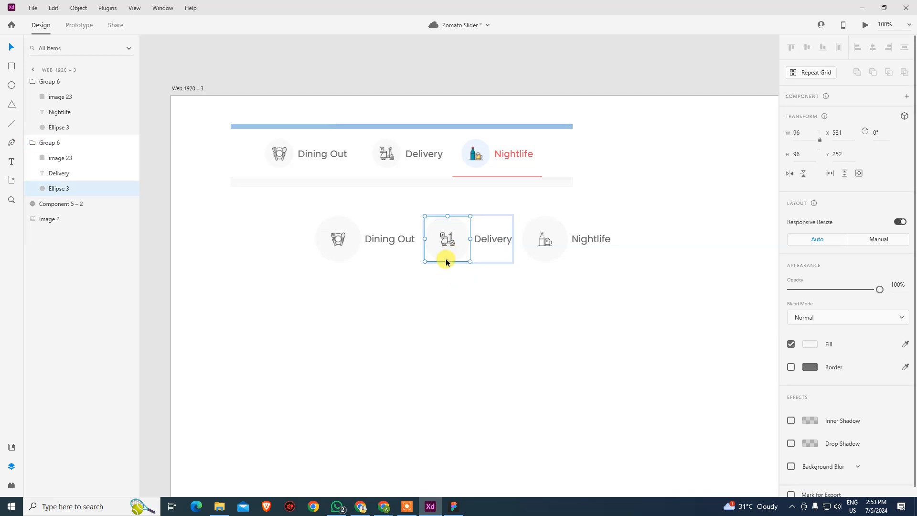
click(502, 307)
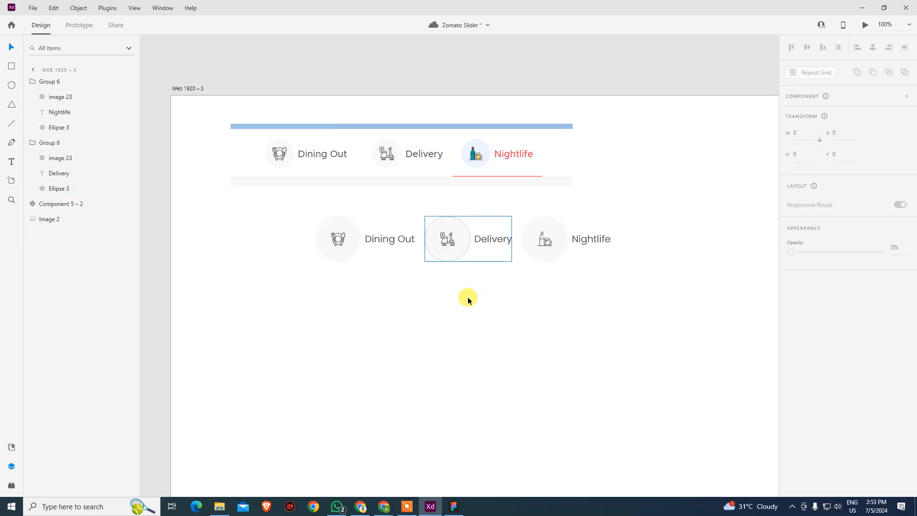
click(454, 250)
click(907, 96)
click(590, 313)
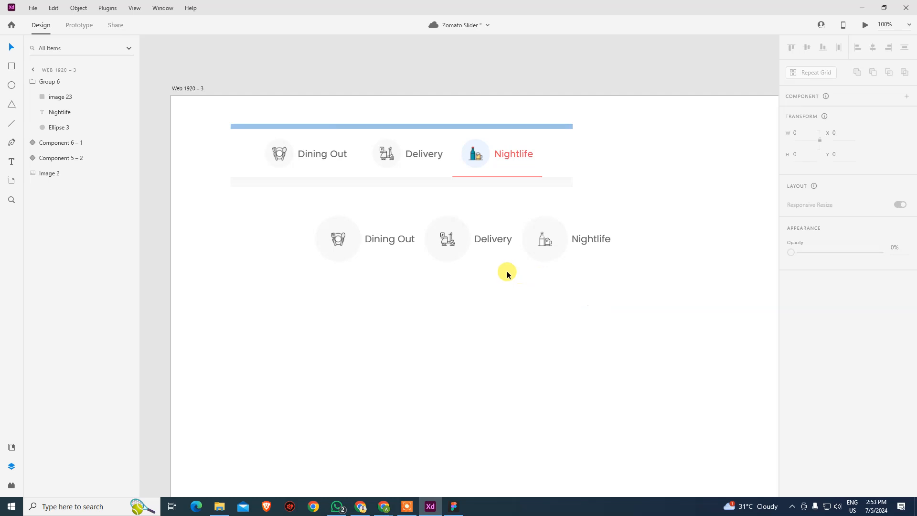
Switch to Chrome, activate the Delivery tab on the Zomato website, and inspect its icon circle's background colour.
key(alt+Tab)
click(350, 121)
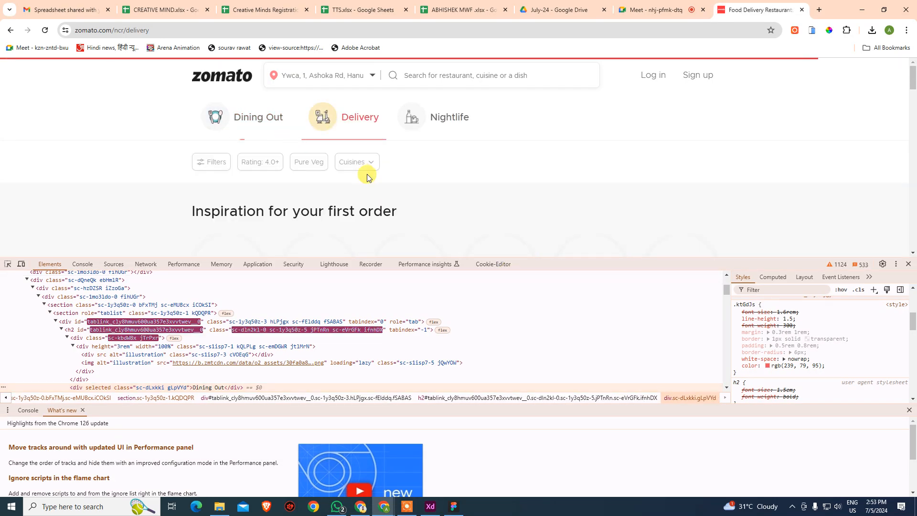
right_click(328, 132)
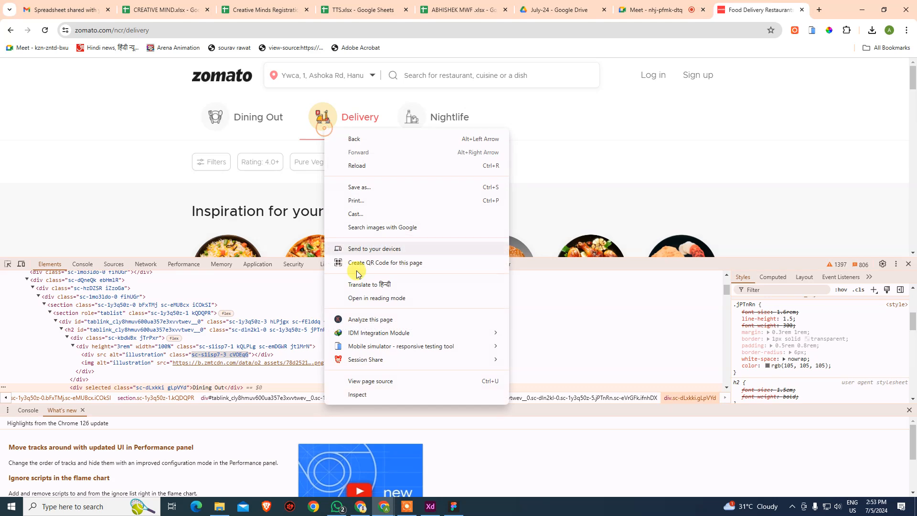
click(366, 394)
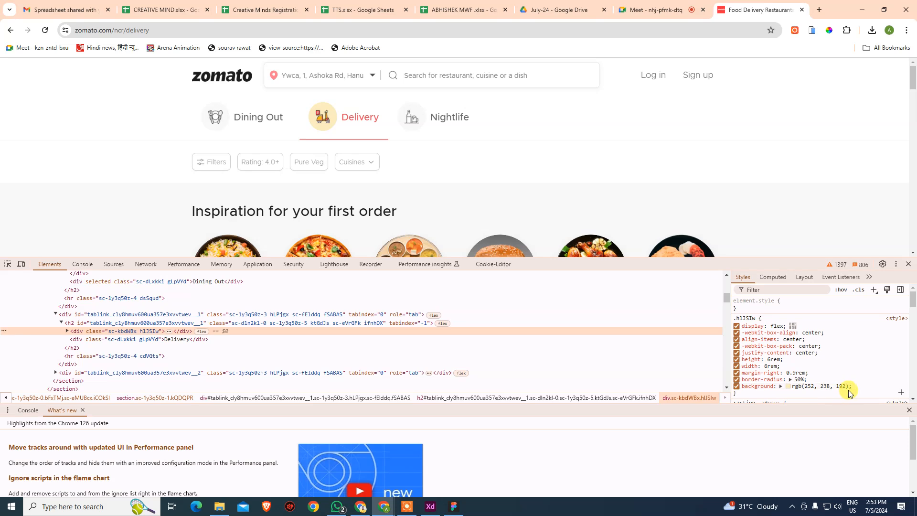
Switch back to Adobe XD and add a Toggle State to the Delivery component.
key(alt+Tab)
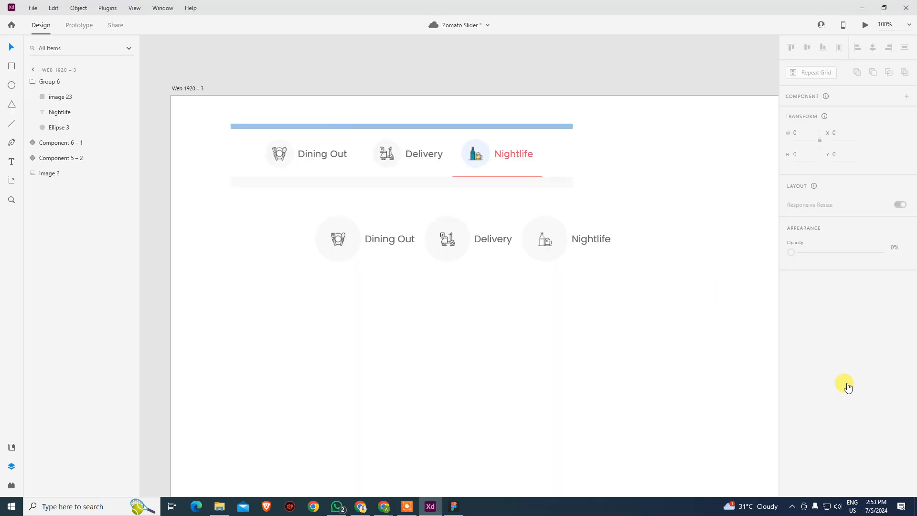
double_click(457, 256)
click(470, 296)
click(458, 256)
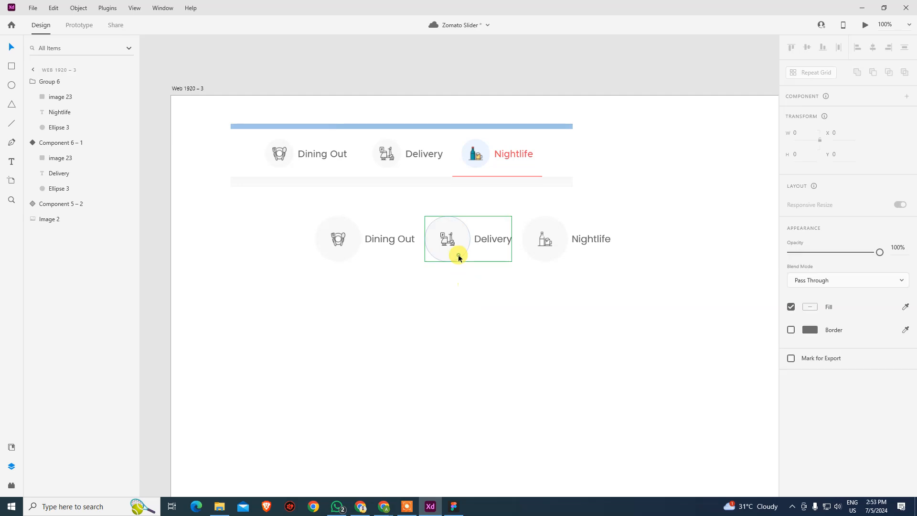
click(904, 128)
click(840, 163)
click(678, 285)
In the Delivery component's Toggle State, set the icon circle's fill to RGB 252, 138, 192.
click(442, 254)
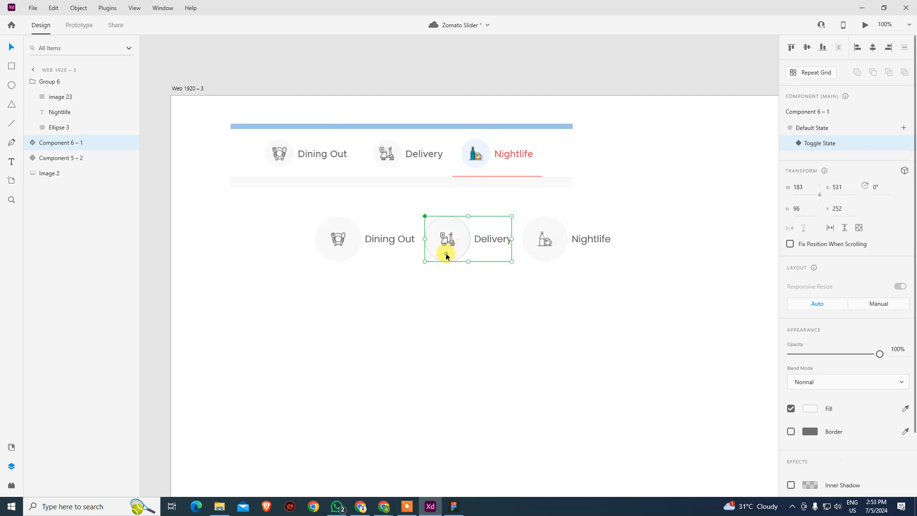
double_click(447, 251)
key(alt+Tab)
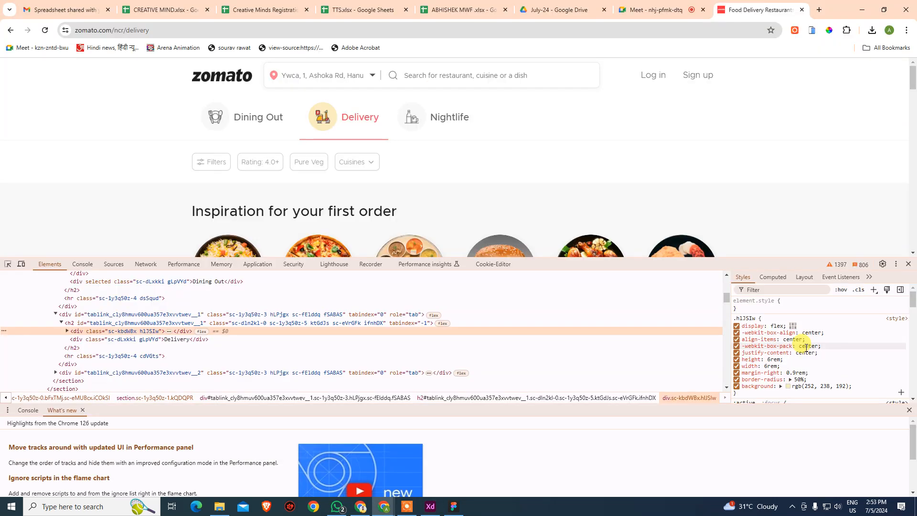
key(alt+Tab)
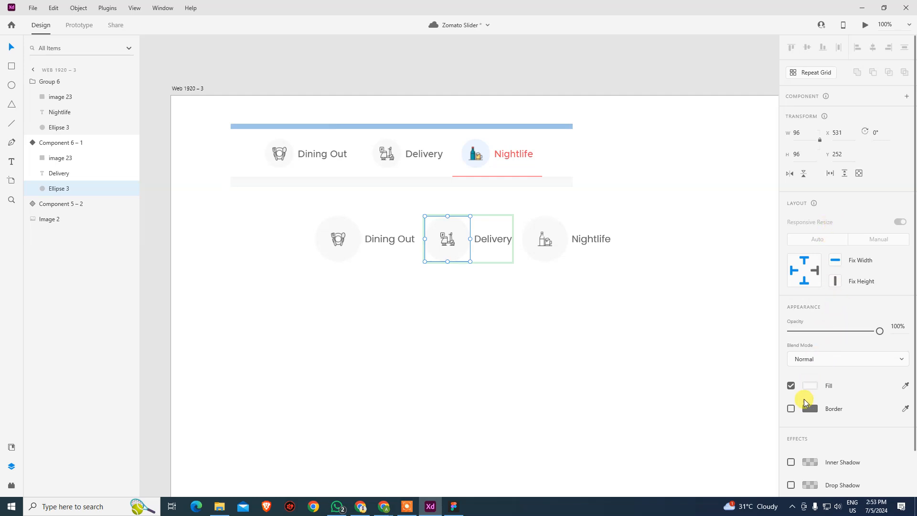
click(810, 386)
click(699, 426)
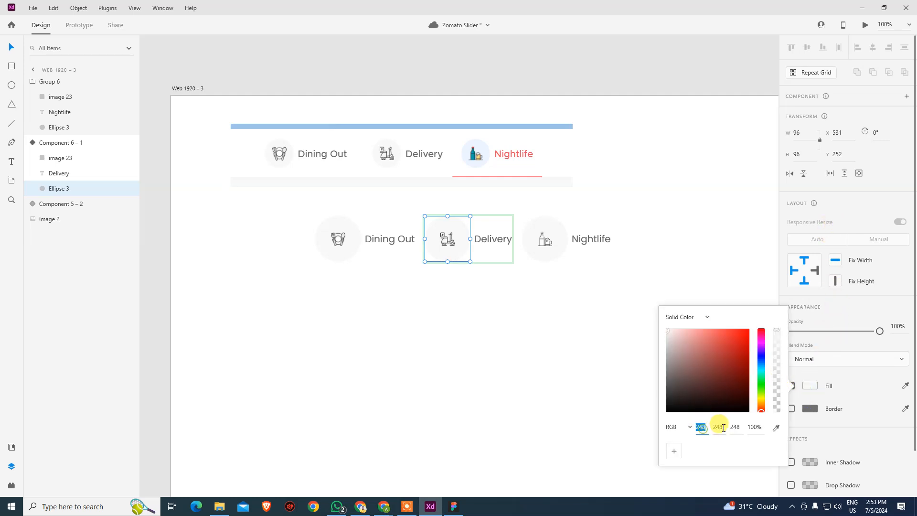
click(723, 427)
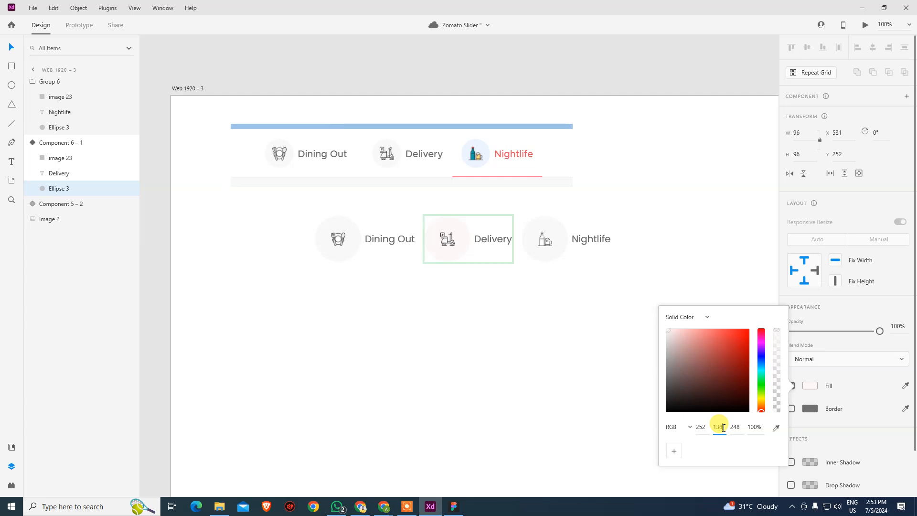
text(138)
key(Tab)
text(255)
key(Return)
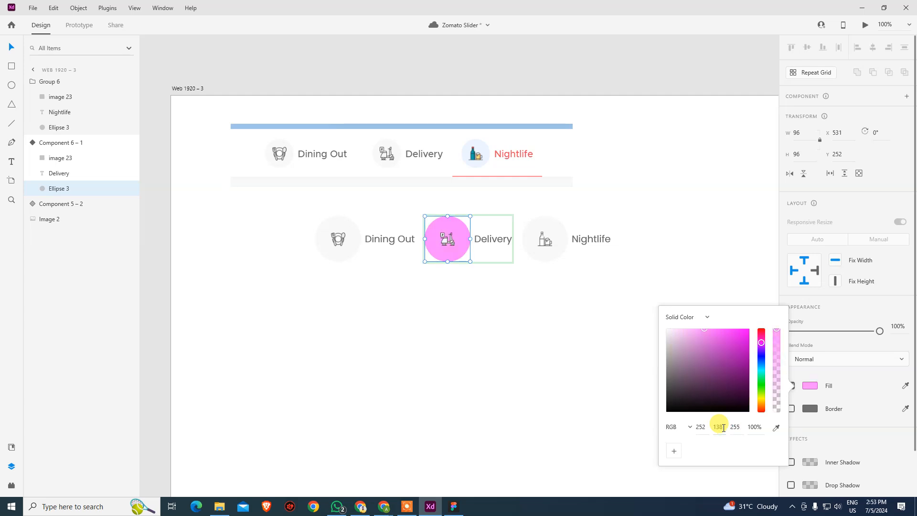
click(739, 427)
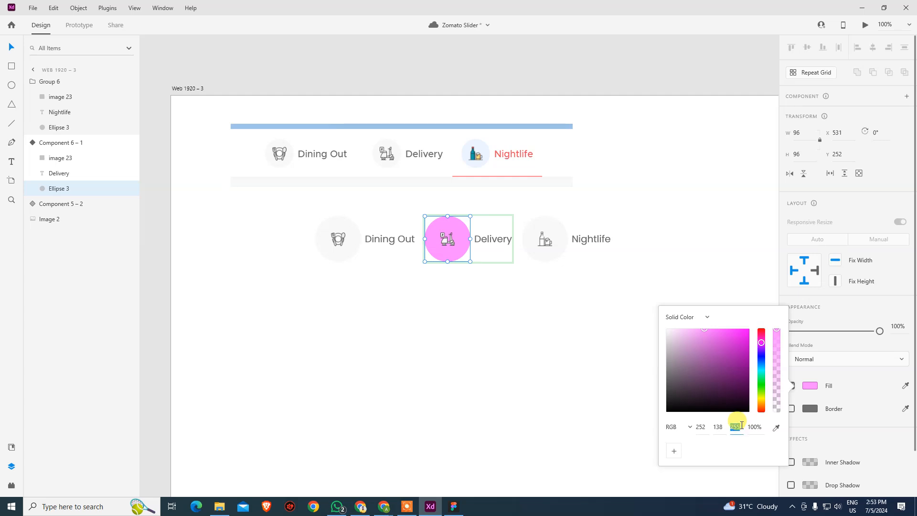
text(193)
key(Return)
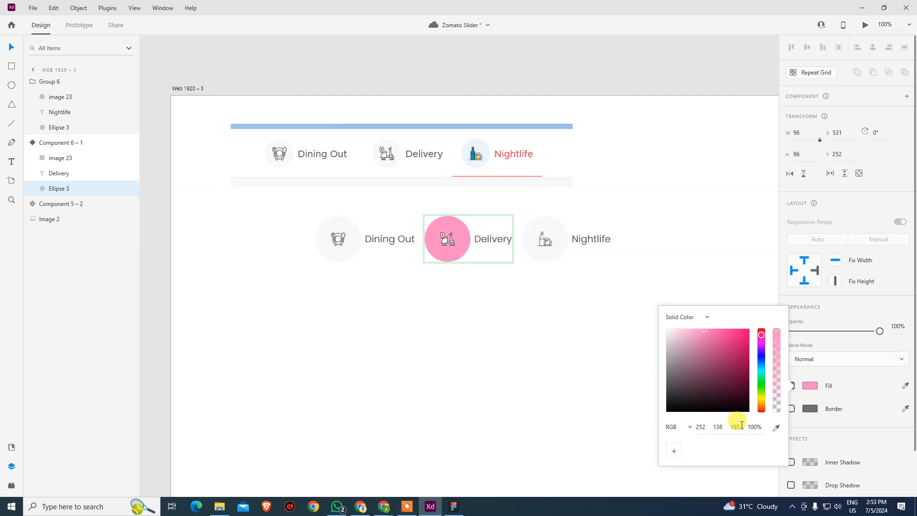
Recheck the circle's colour on the website in Chrome and correct the green value of the Adobe XD circle's fill to 238.
key(alt+Tab)
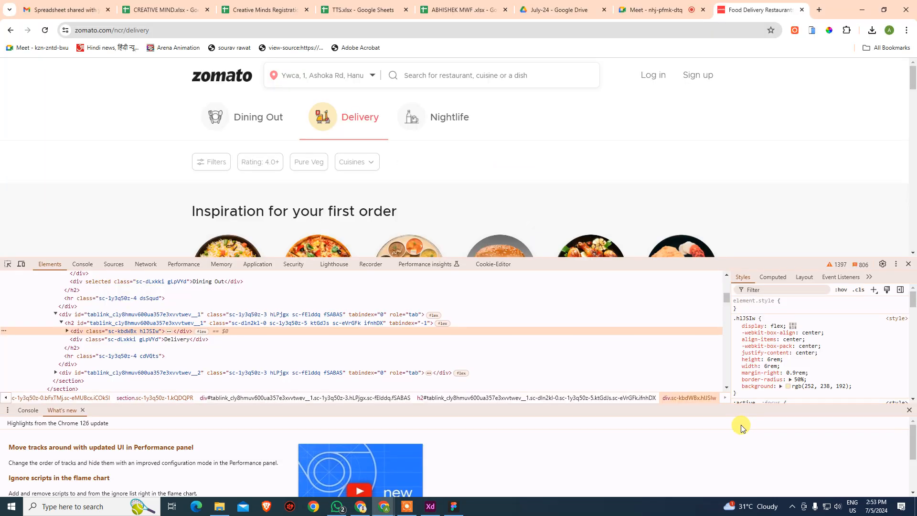
key(alt+Tab)
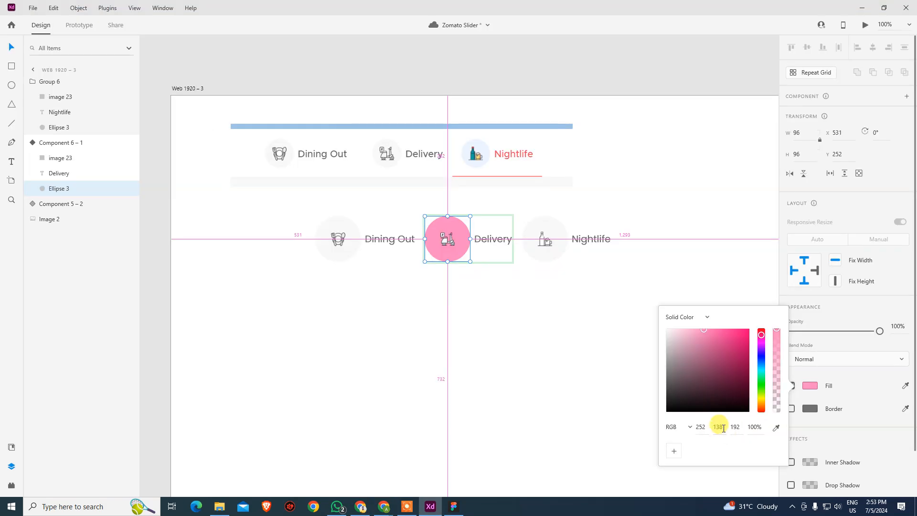
text(238)
key(Return)
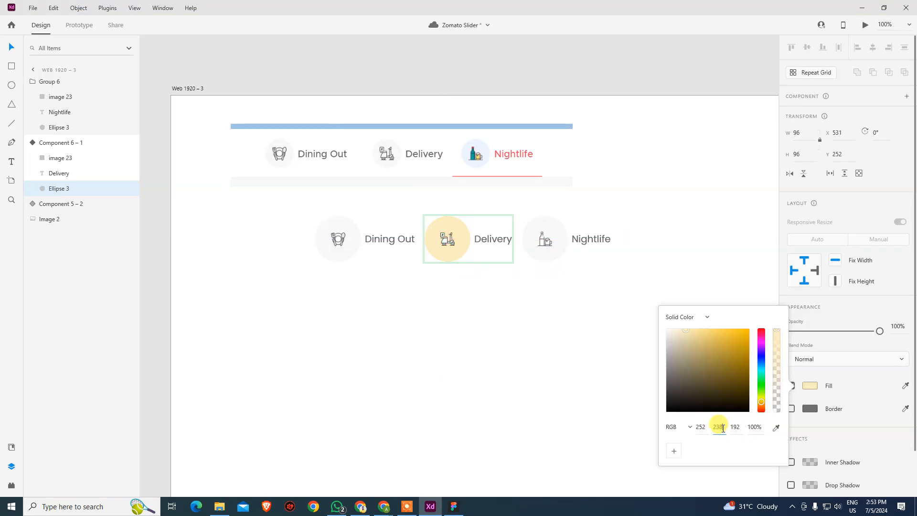
key(alt+Tab)
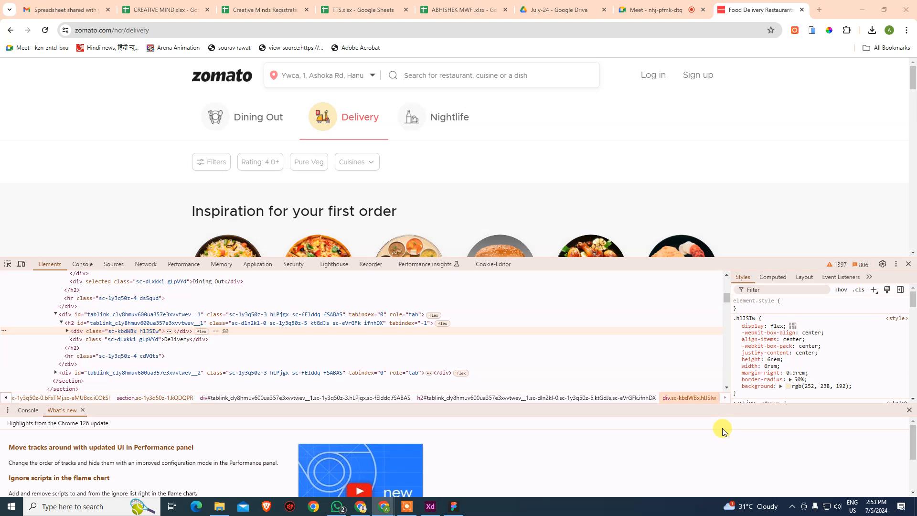
key(alt+Tab)
click(585, 365)
click(586, 365)
Select the Delivery label inside the component, and inspect the active Delivery label's text colour on the Zomato website in Chrome.
click(498, 238)
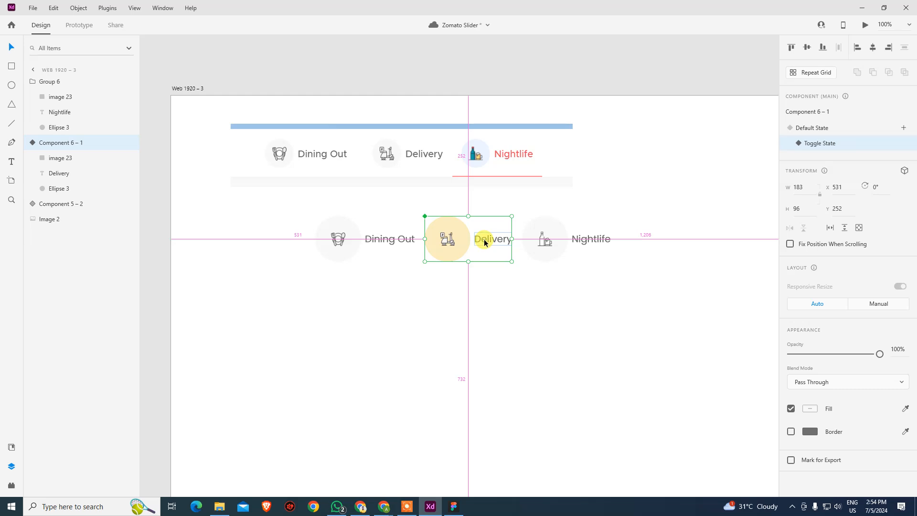
double_click(484, 243)
key(alt+Tab)
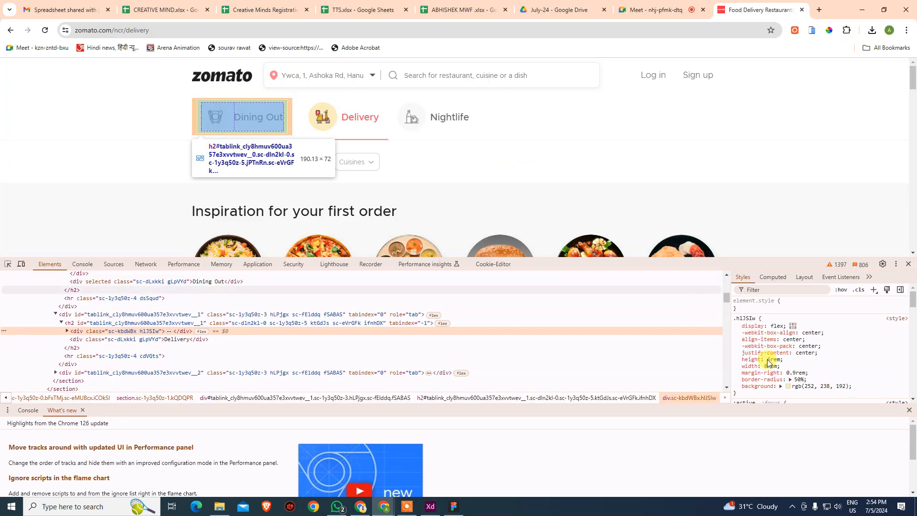
scroll(810, 372, down, 2)
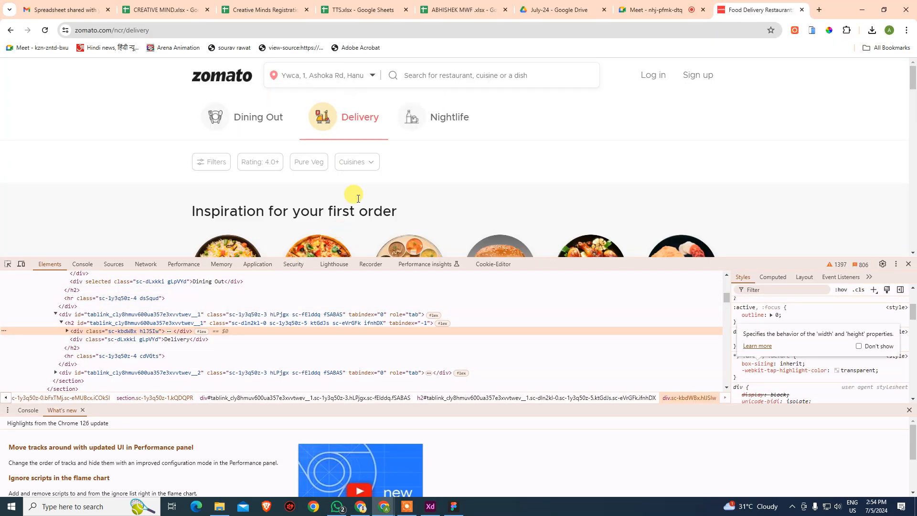
click(8, 263)
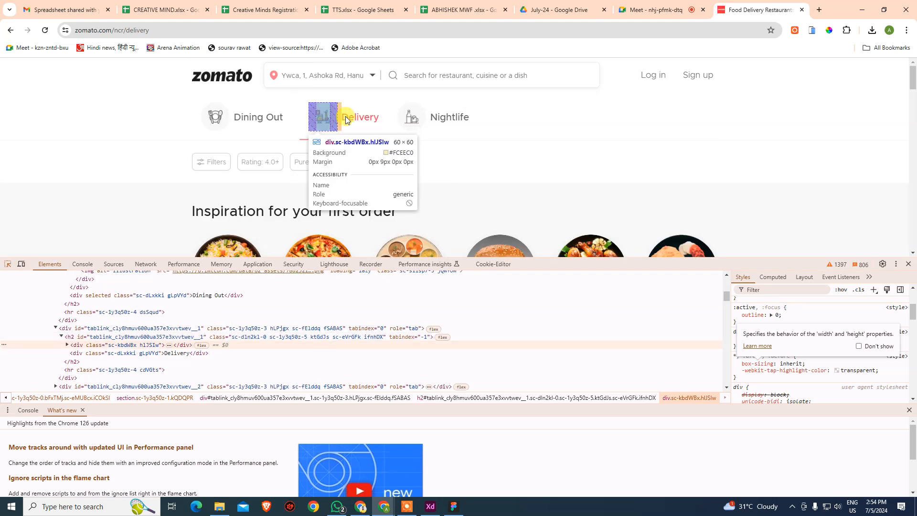
click(353, 118)
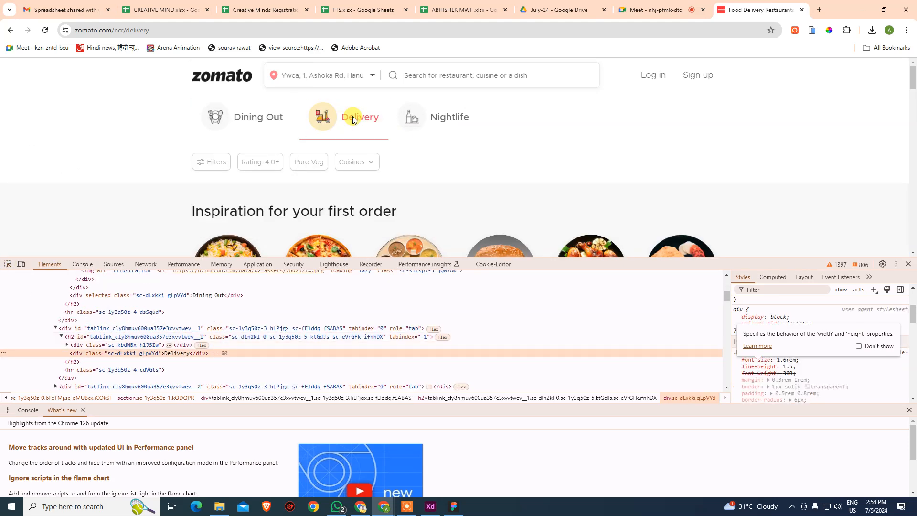
scroll(816, 396, up, 5)
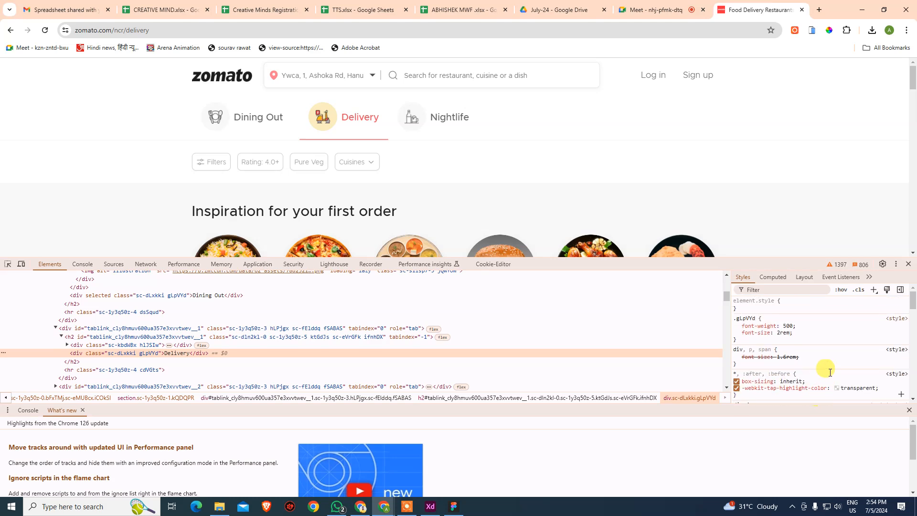
scroll(830, 371, down, 3)
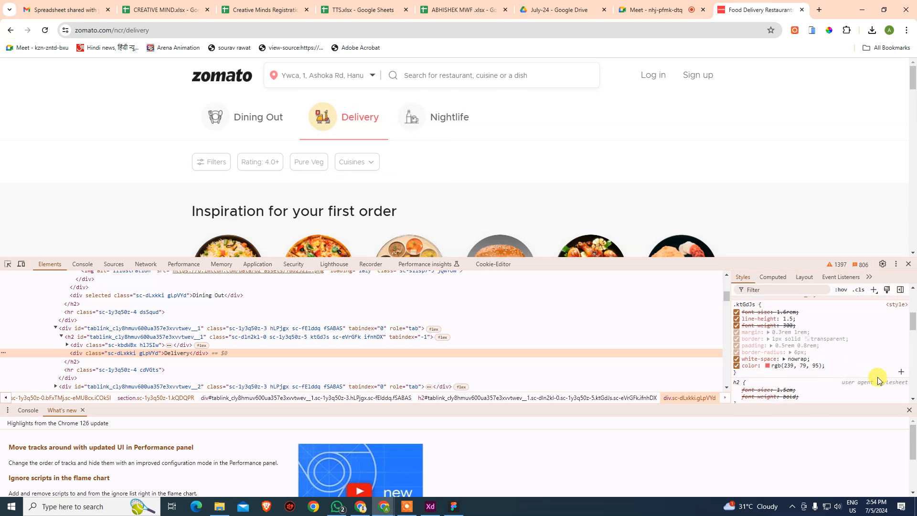
Switch back to Adobe XD, set the Delivery label's fill to RGB 239, 79, 95, and return the component to its Default State.
key(alt+Tab)
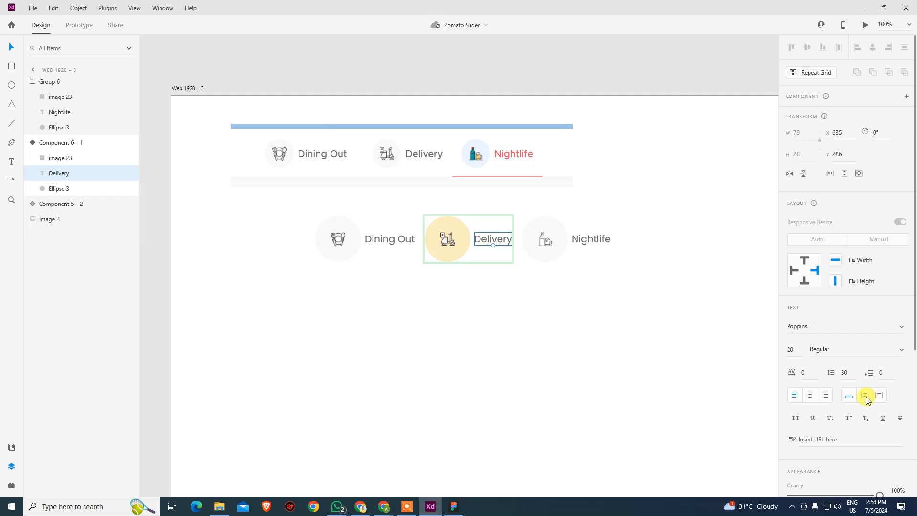
scroll(855, 399, down, 4)
click(809, 345)
click(702, 376)
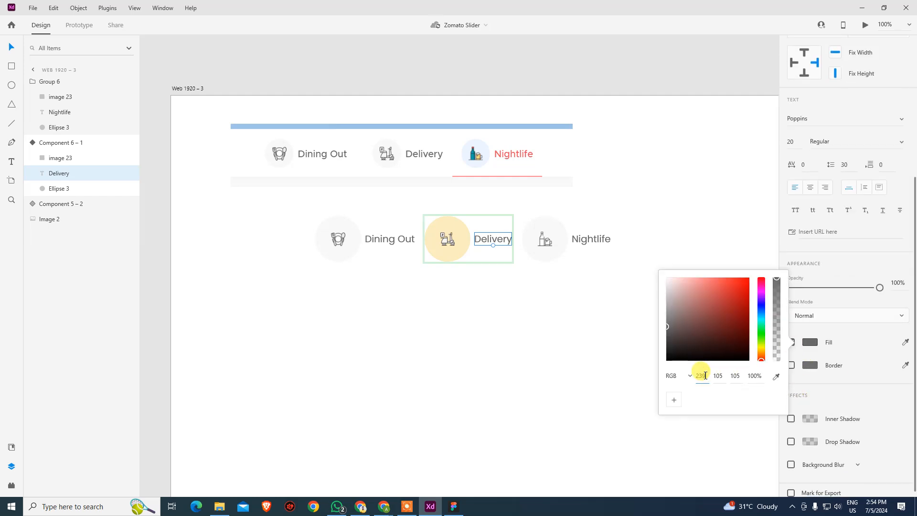
text(239)
key(Tab)
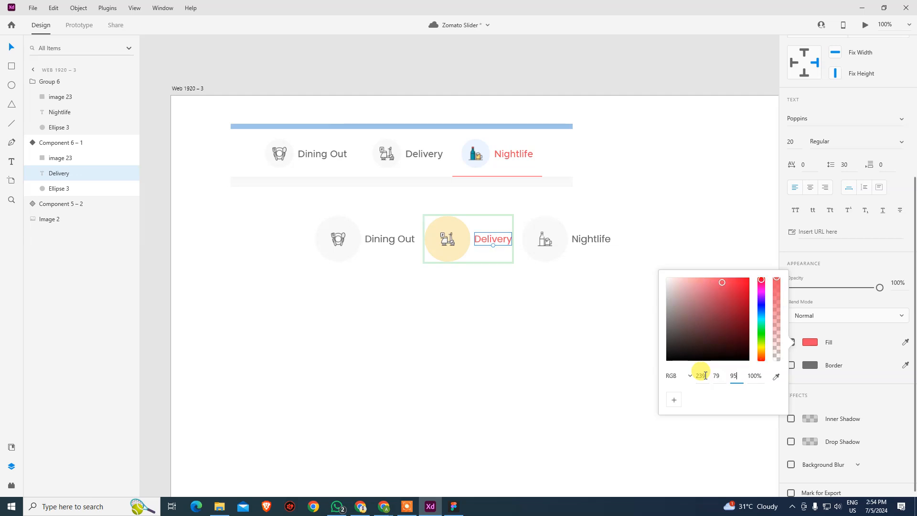
click(526, 323)
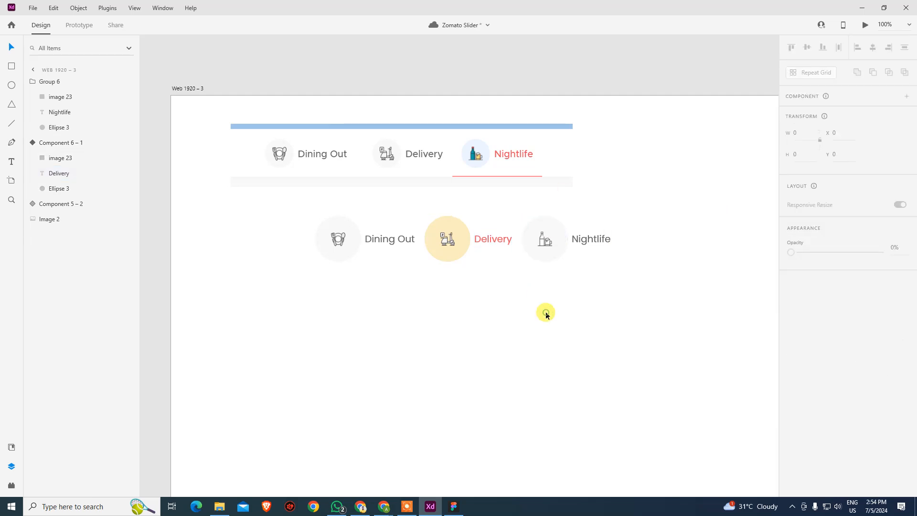
click(488, 241)
click(804, 131)
Convert the Nightlife group into a component and add a Toggle State to it.
click(547, 245)
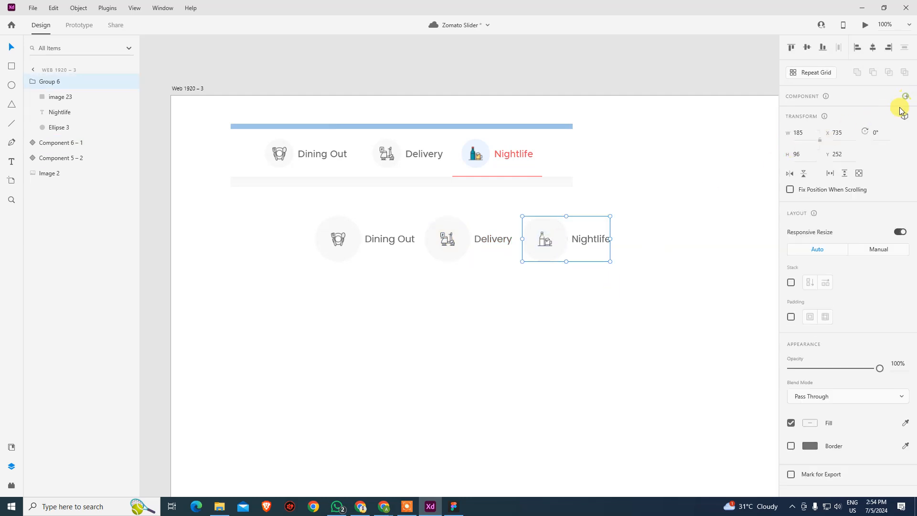
click(906, 96)
click(902, 128)
click(821, 165)
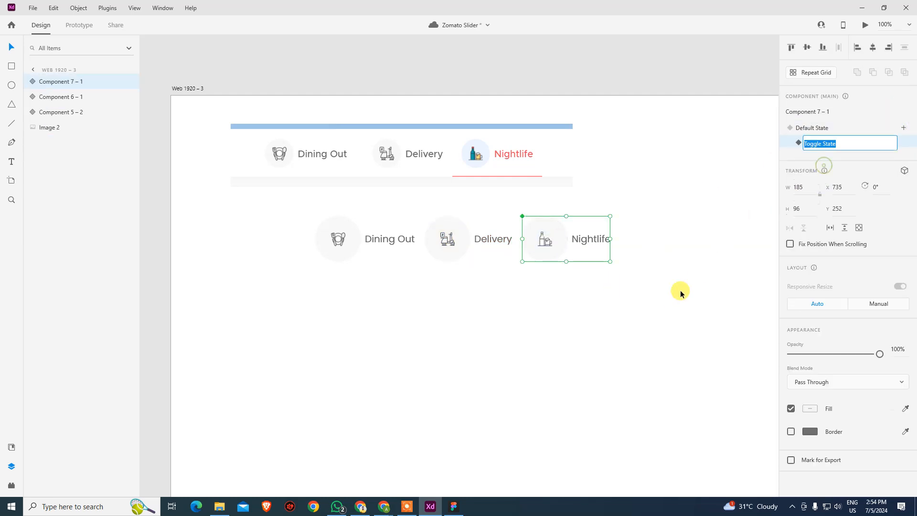
click(669, 291)
click(561, 249)
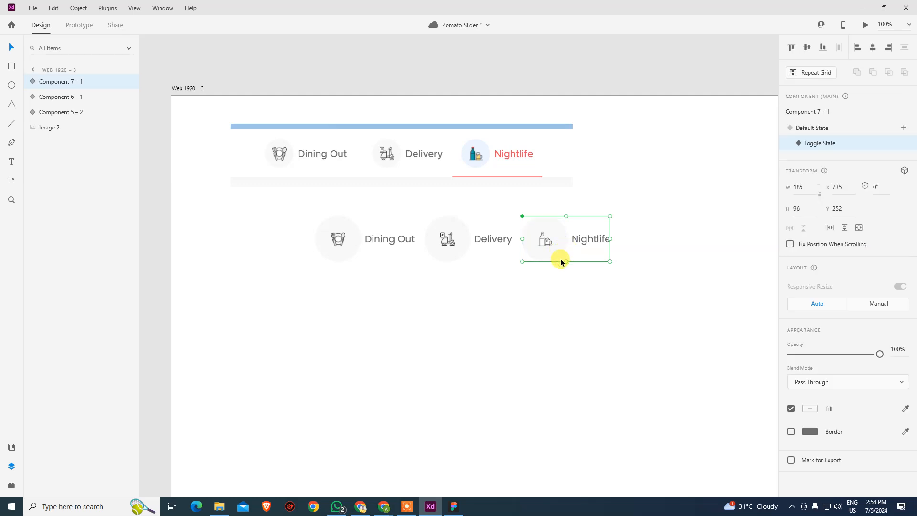
Switch to Chrome, open Zomato's Nightlife tab and inspect the background colour of its active icon circle.
double_click(551, 258)
key(alt+Tab)
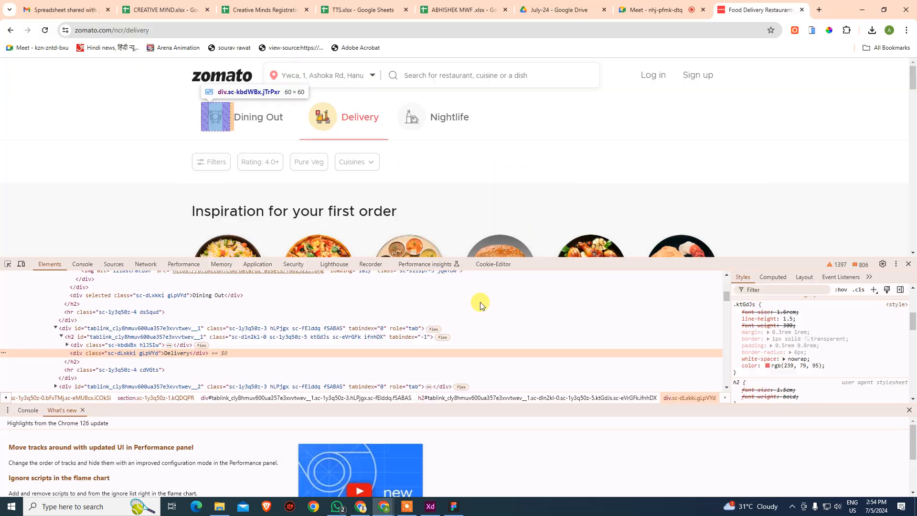
click(410, 116)
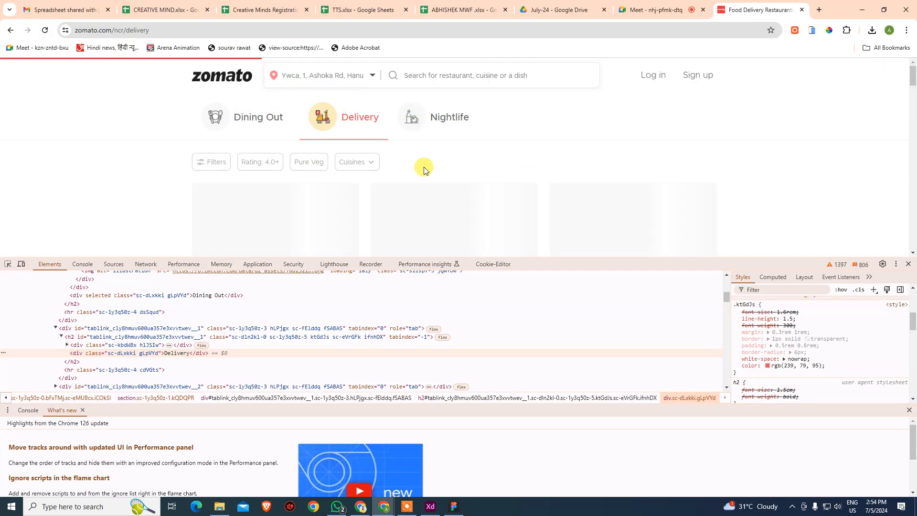
right_click(409, 126)
click(454, 393)
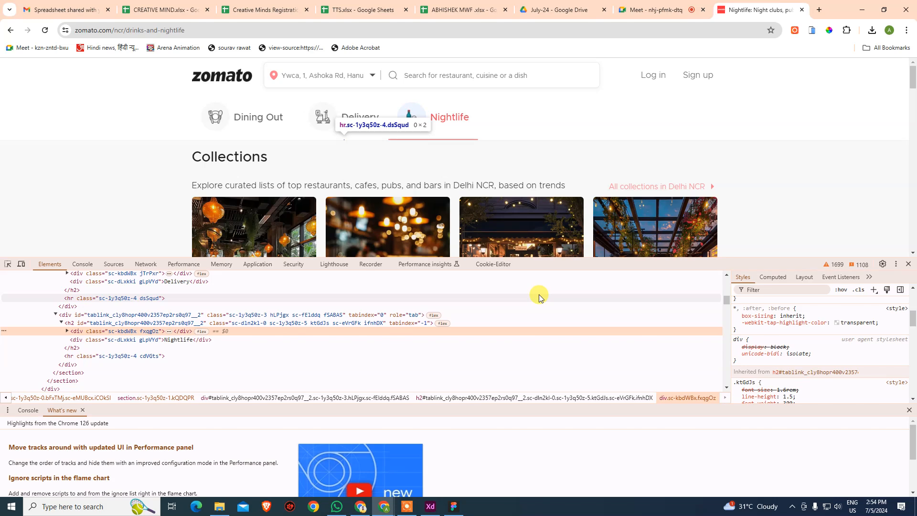
click(7, 263)
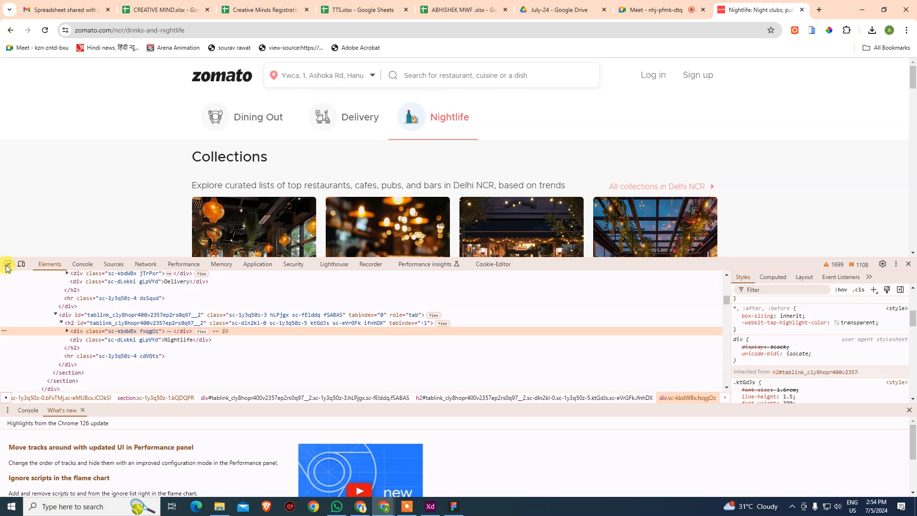
click(412, 132)
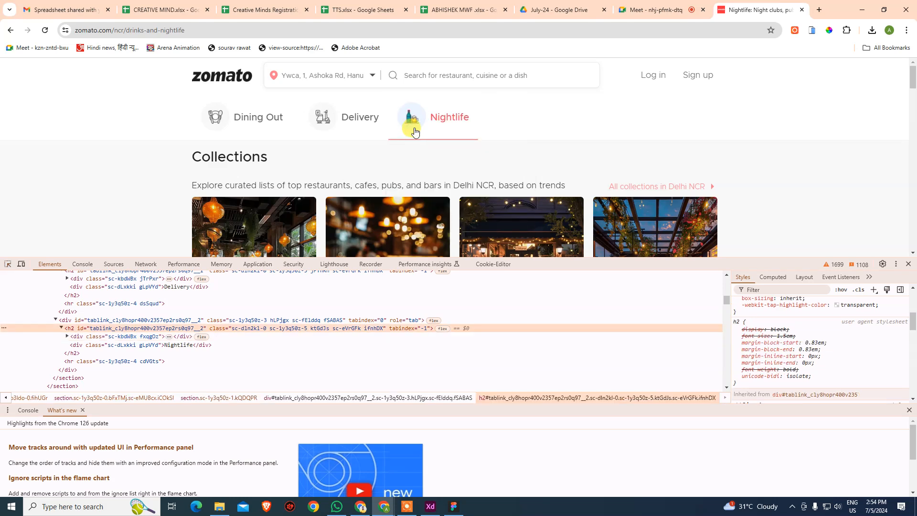
scroll(831, 341, up, 1)
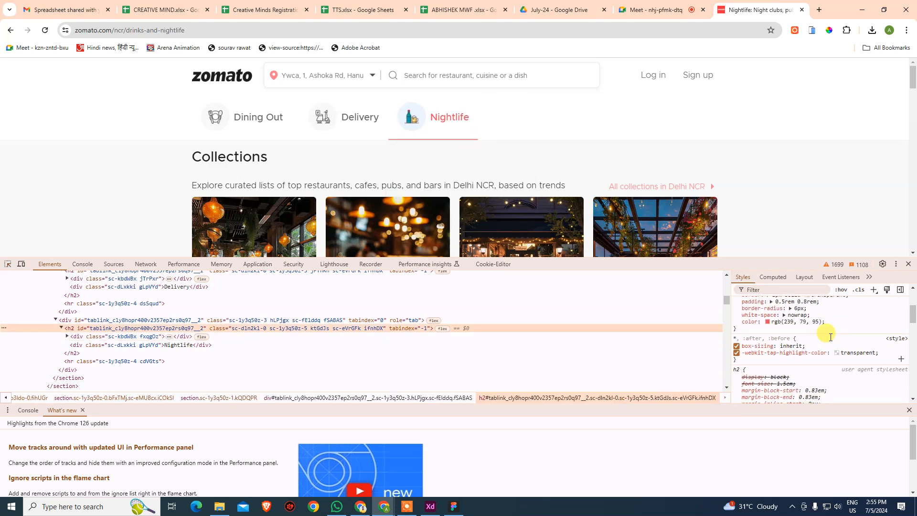
click(8, 263)
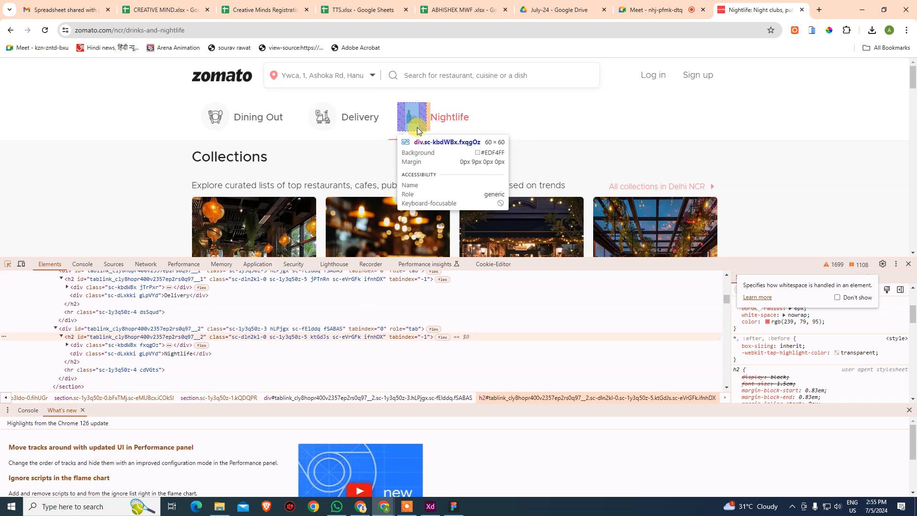
click(417, 130)
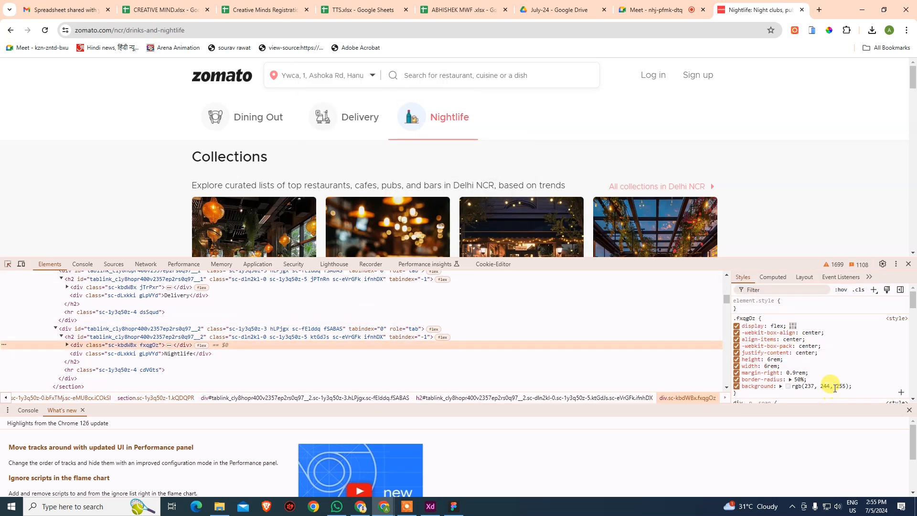
Switch back to Adobe XD and set the fill of the Nightlife component's toggle-state circle to RGB 237, 244, 255.
key(alt+Tab)
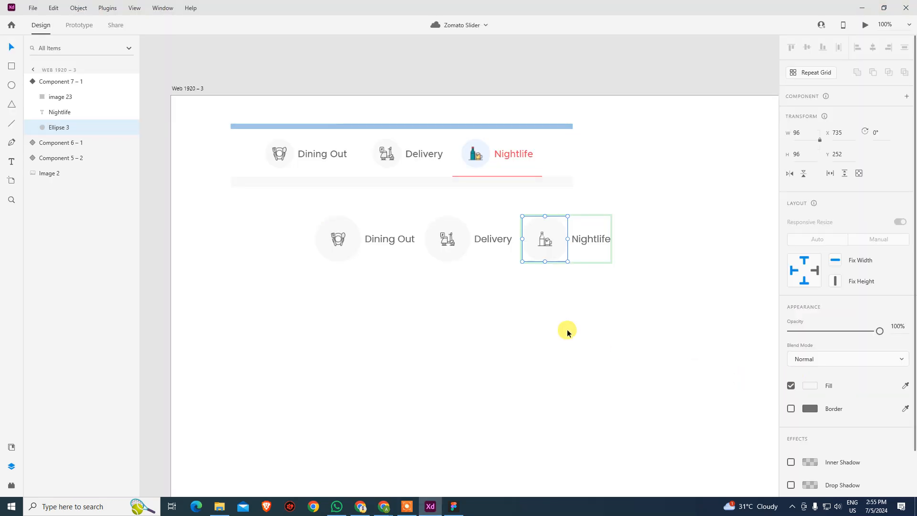
click(807, 385)
click(701, 427)
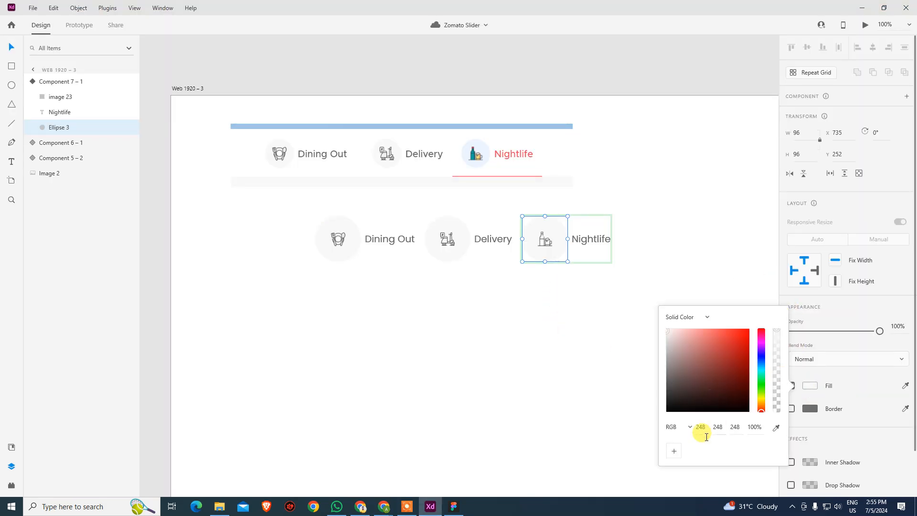
text(237)
key(Tab)
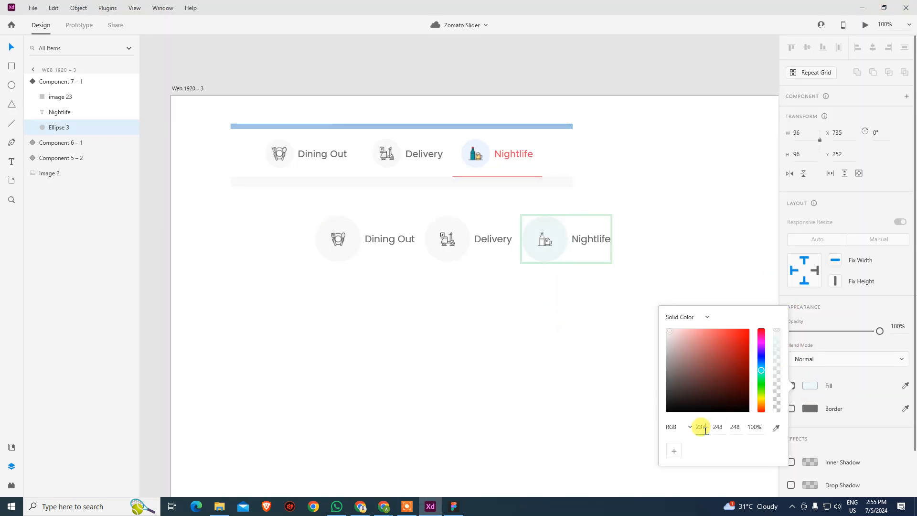
text(244)
key(Tab)
key(alt+Tab)
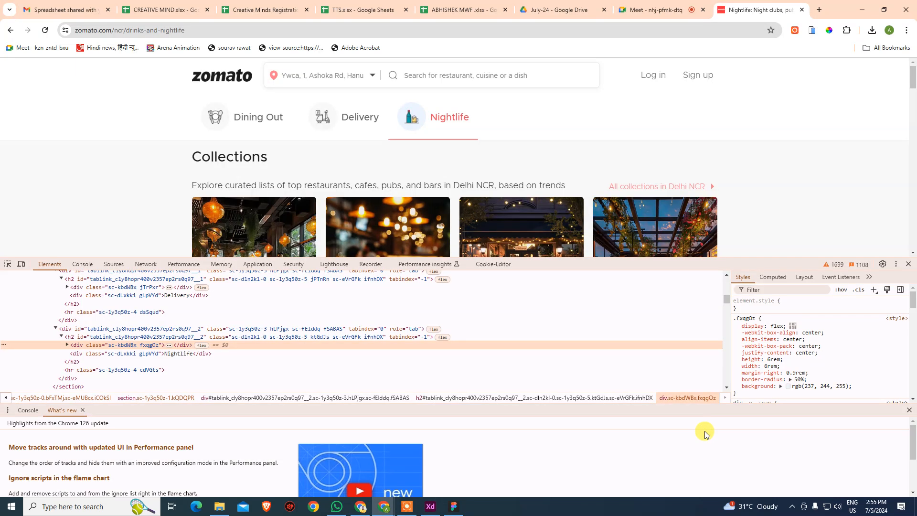
key(alt+Tab)
text(255)
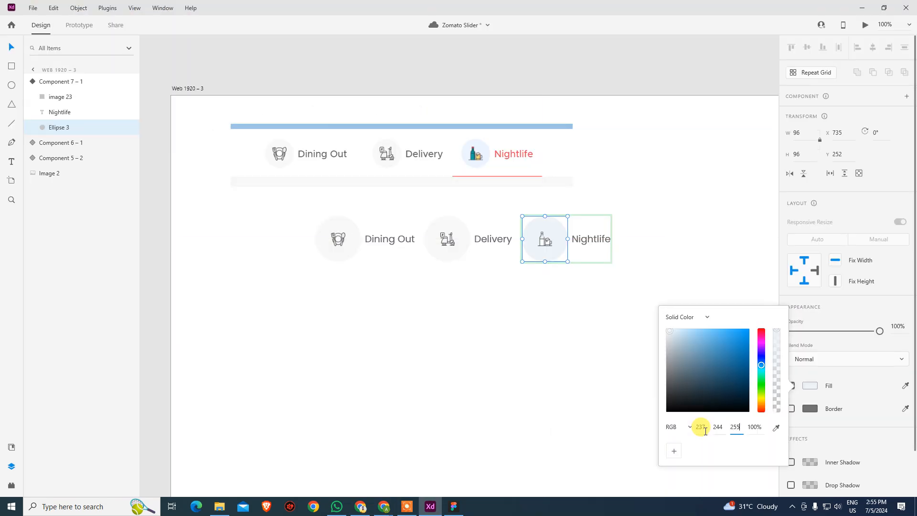
key(Return)
click(572, 342)
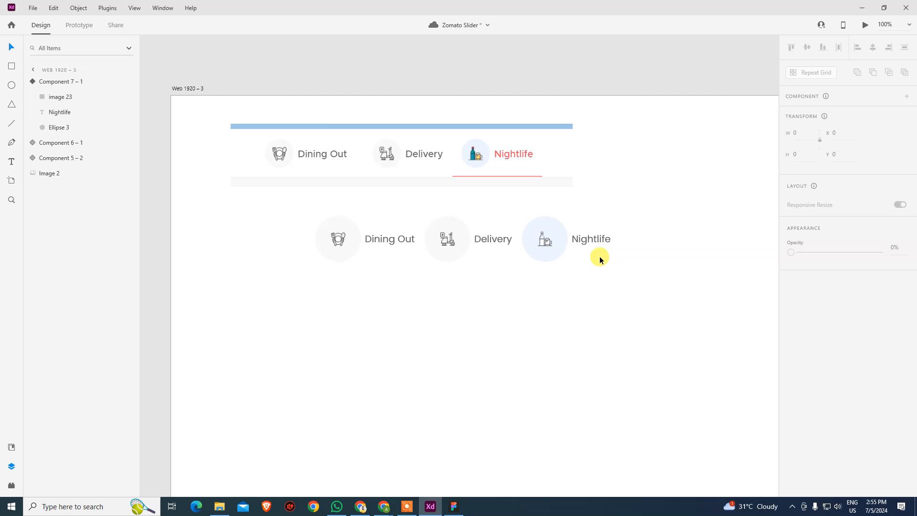
Select the Nightlife text in the component, then switch to Chrome and inspect the active Nightlife label's text colour.
click(578, 243)
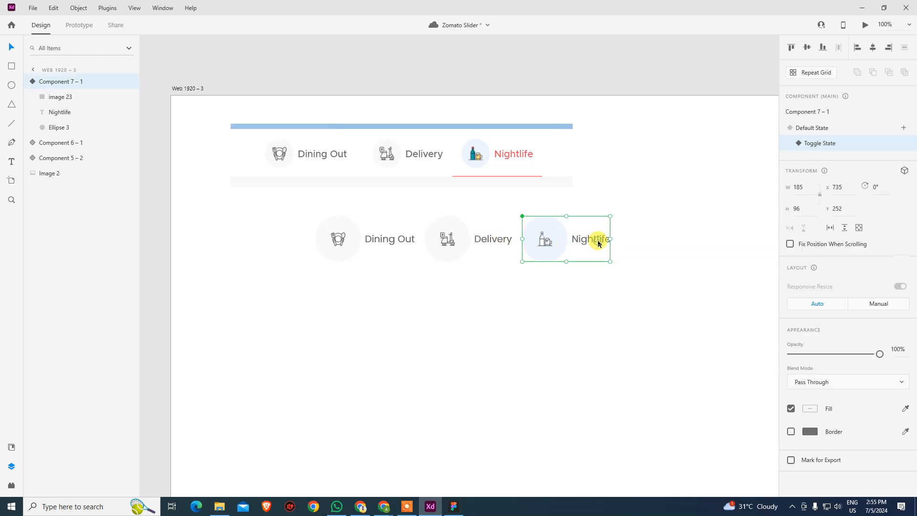
double_click(598, 239)
key(alt+Tab)
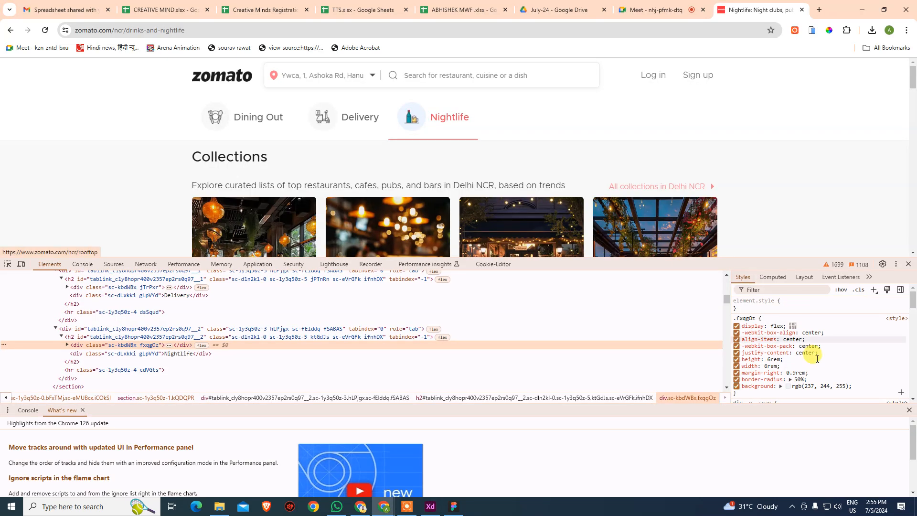
click(6, 263)
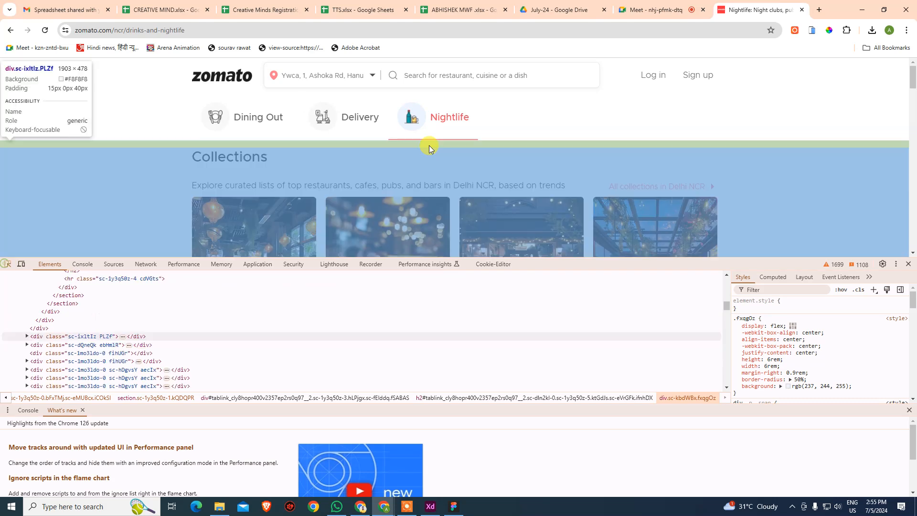
click(449, 117)
scroll(795, 341, down, 5)
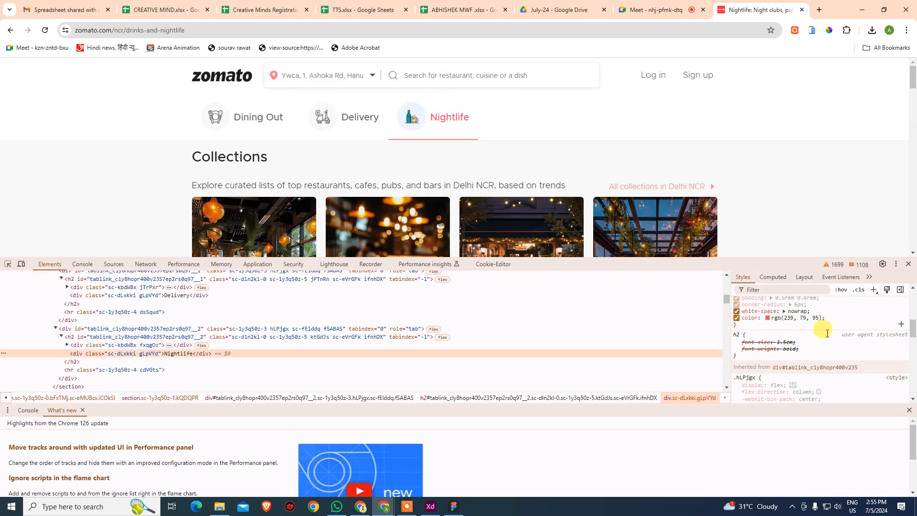
Back in Adobe XD, set the Nightlife text fill to RGB 239, 79, 95 and return the component to its default state.
key(alt+Tab)
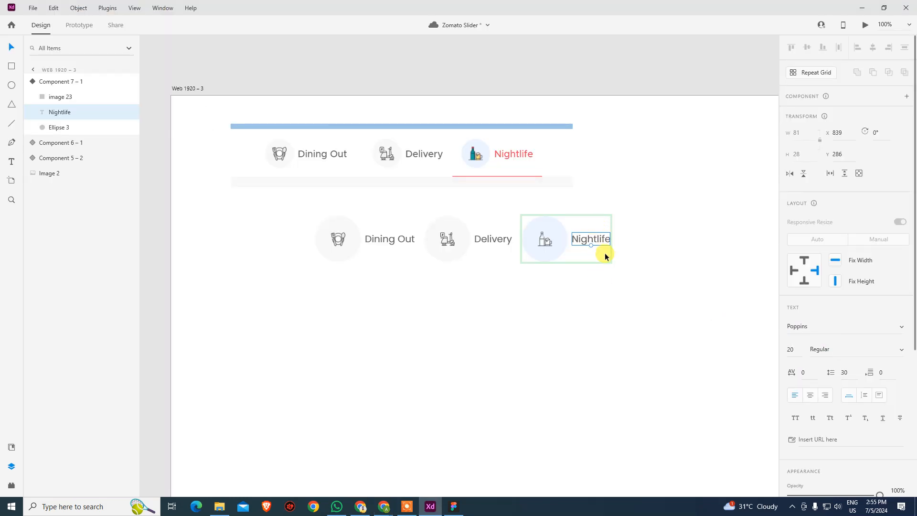
scroll(812, 382, down, 5)
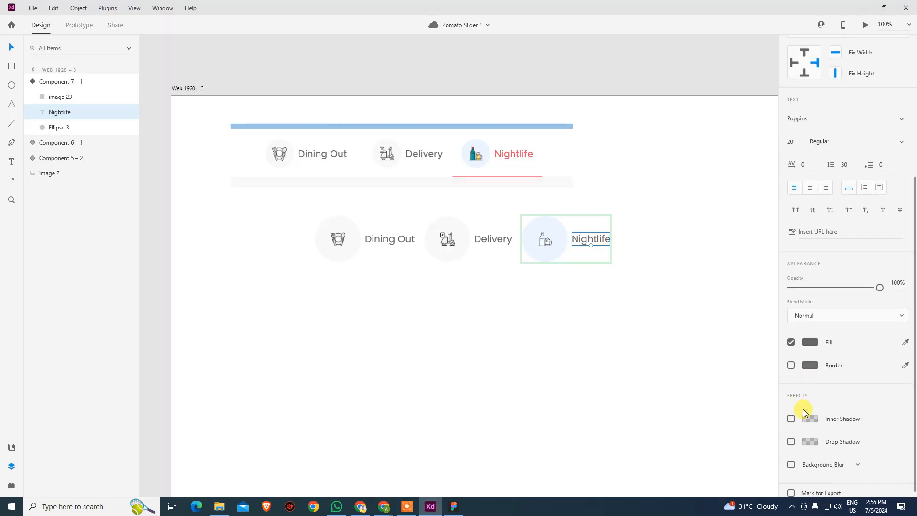
click(811, 343)
click(704, 376)
key(Tab)
text(79)
key(Tab)
text(95)
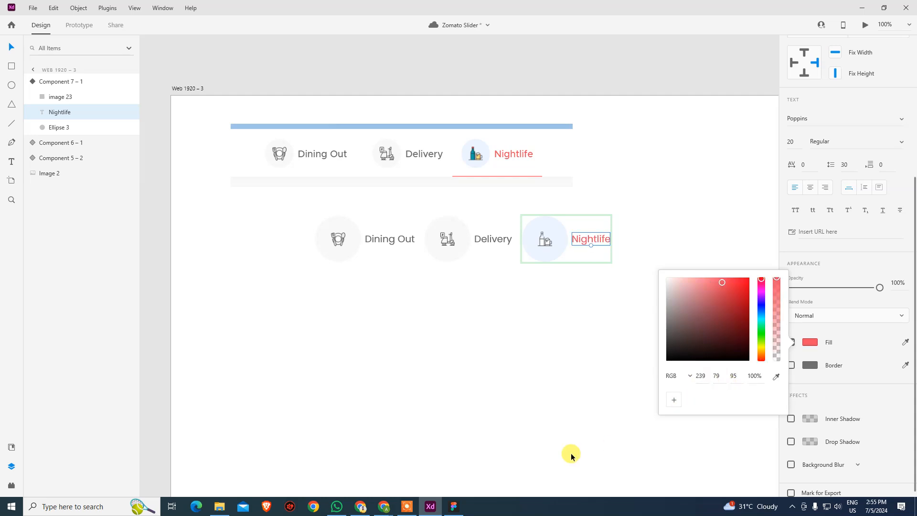
click(520, 391)
click(605, 329)
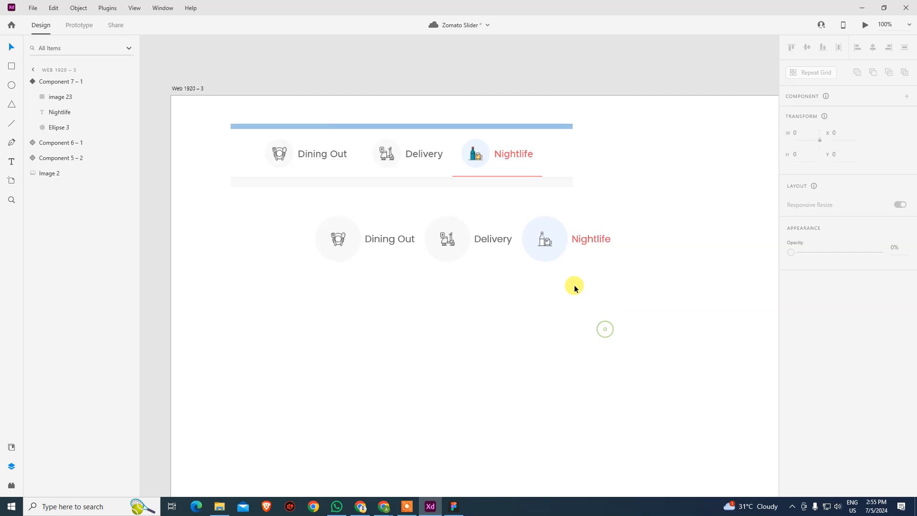
click(544, 240)
click(643, 292)
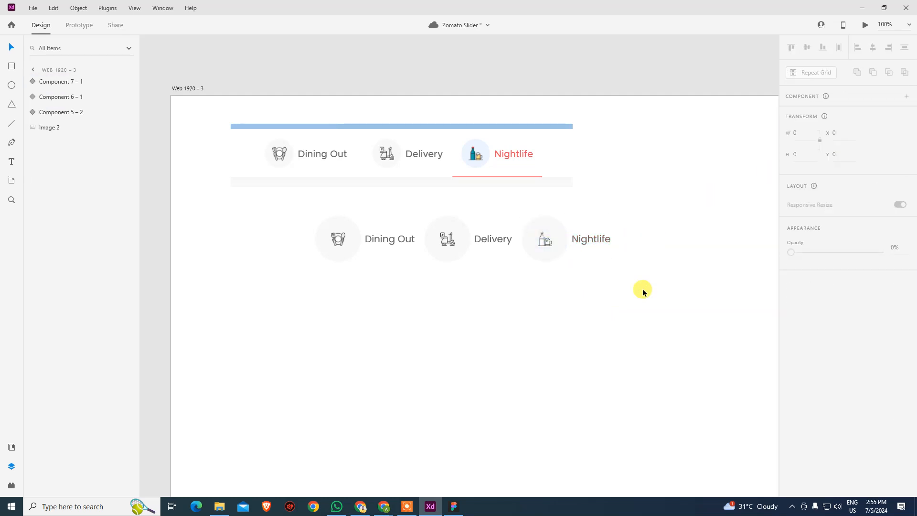
Preview the artboard and test the toggles on the Dining Out, Delivery and Nightlife components, then close the preview.
key(ctrl+Return)
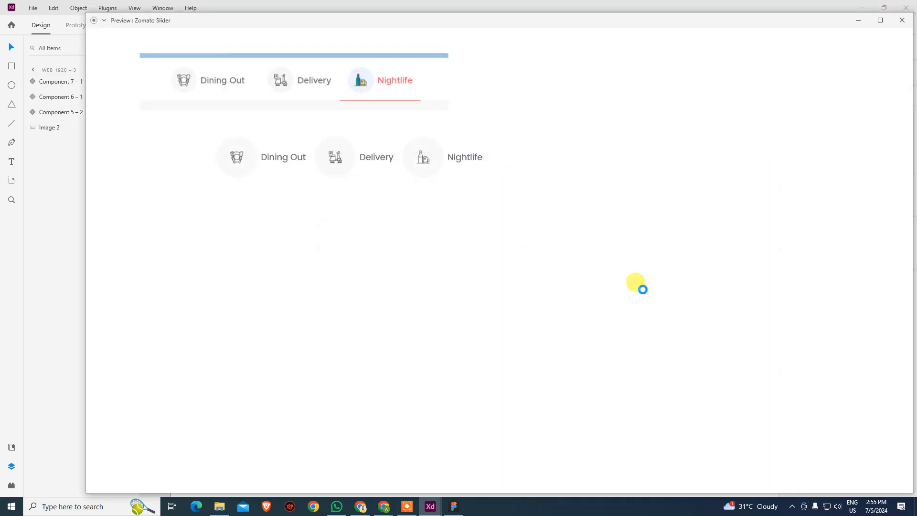
click(366, 158)
click(460, 162)
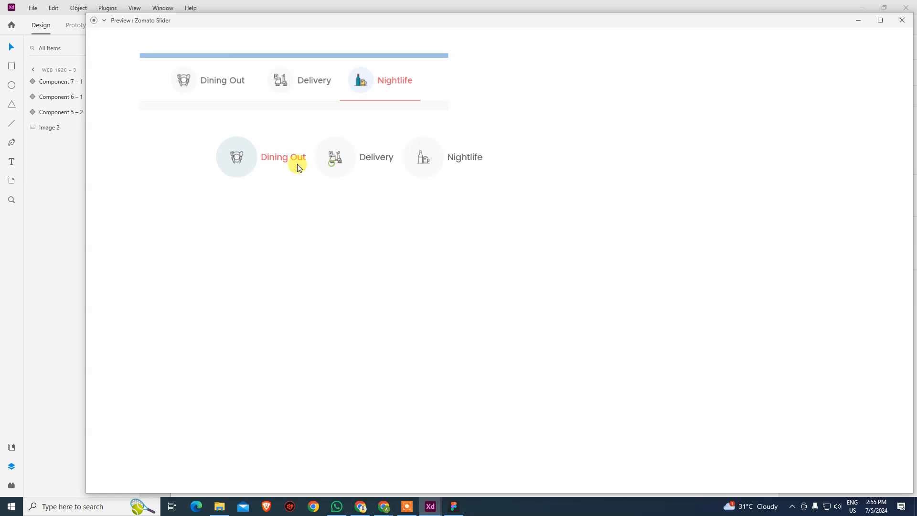
click(258, 163)
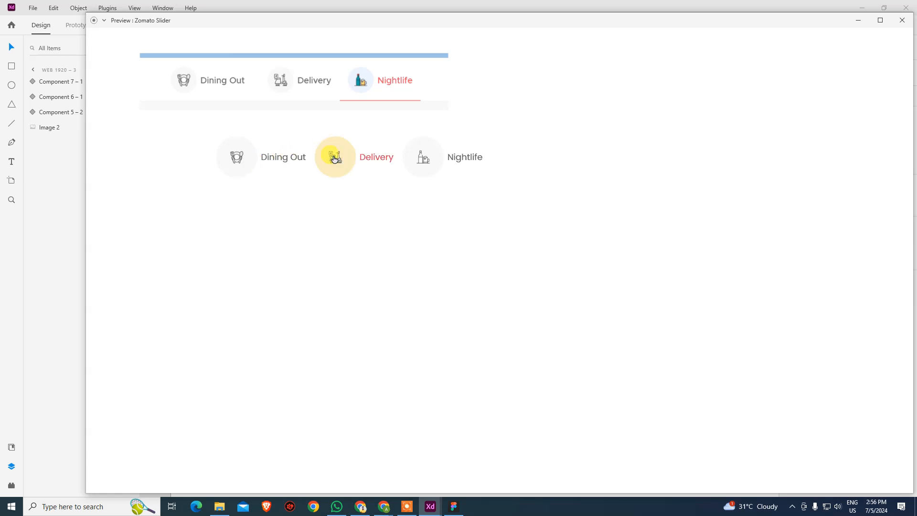
click(252, 162)
click(902, 21)
click(507, 269)
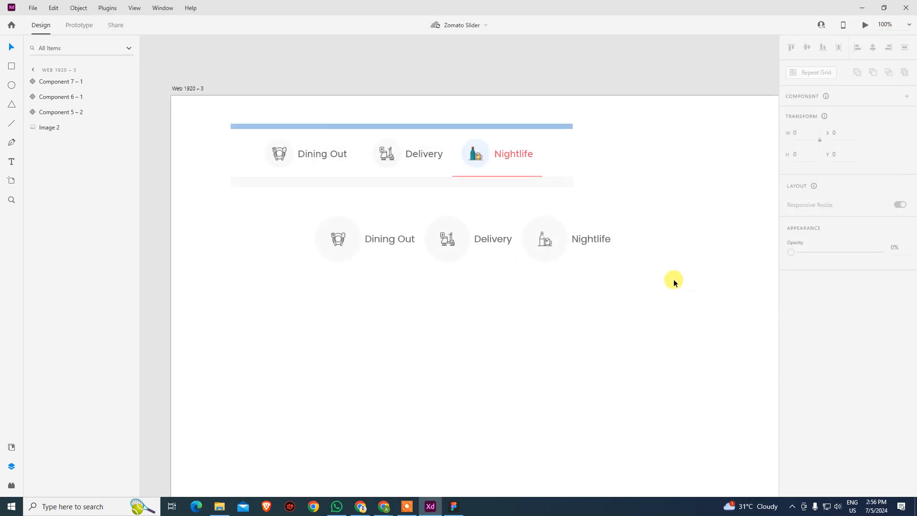
Duplicate the Dining Out, Delivery and Nightlife components below the originals at Y 427 and combine the copies into one component.
drag(684, 317, 242, 217)
drag(540, 249, 536, 327)
click(561, 393)
drag(301, 292, 752, 411)
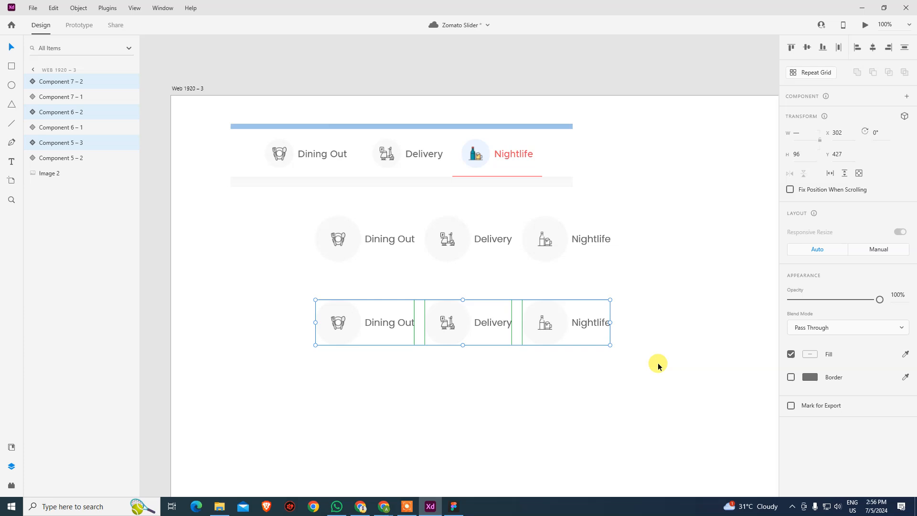
click(908, 98)
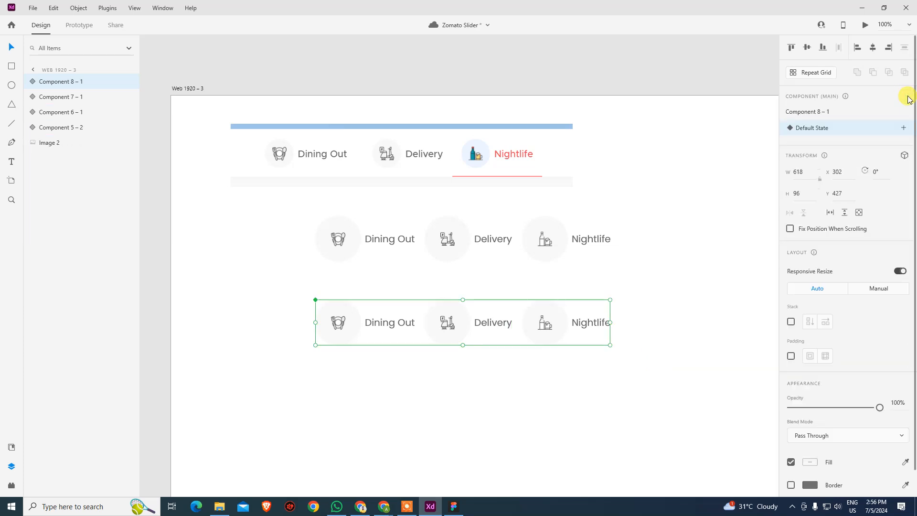
Switch to Chrome, open Order Online from Zomato's home page and shorten the address to zomato.com/ncr to view the Dining Out tab.
key(alt+Tab)
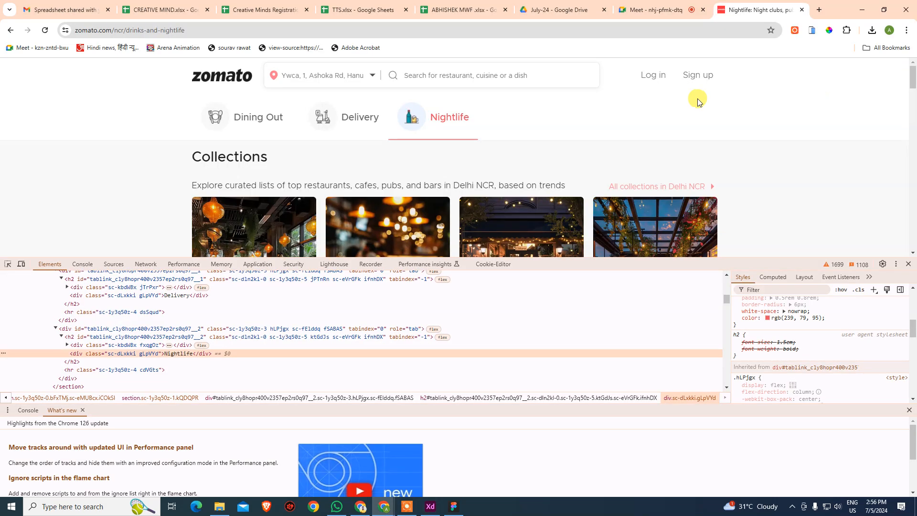
click(223, 78)
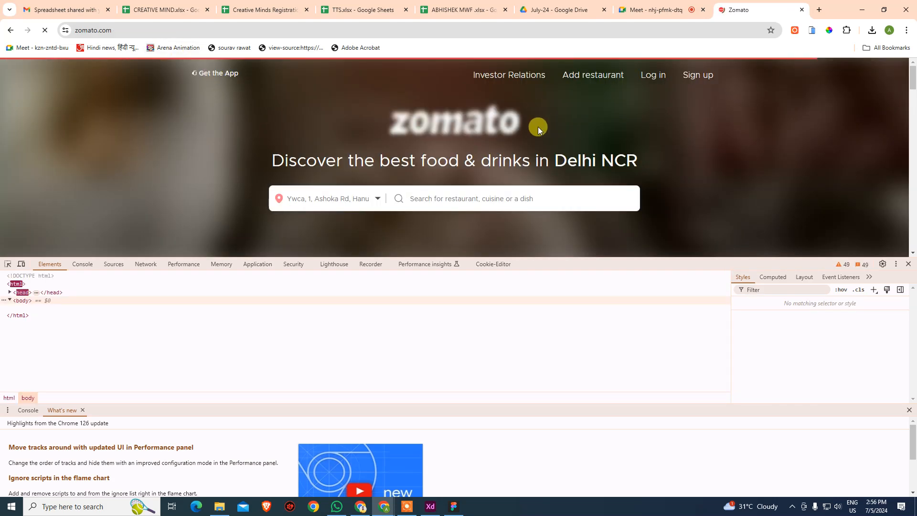
scroll(528, 121, down, 3)
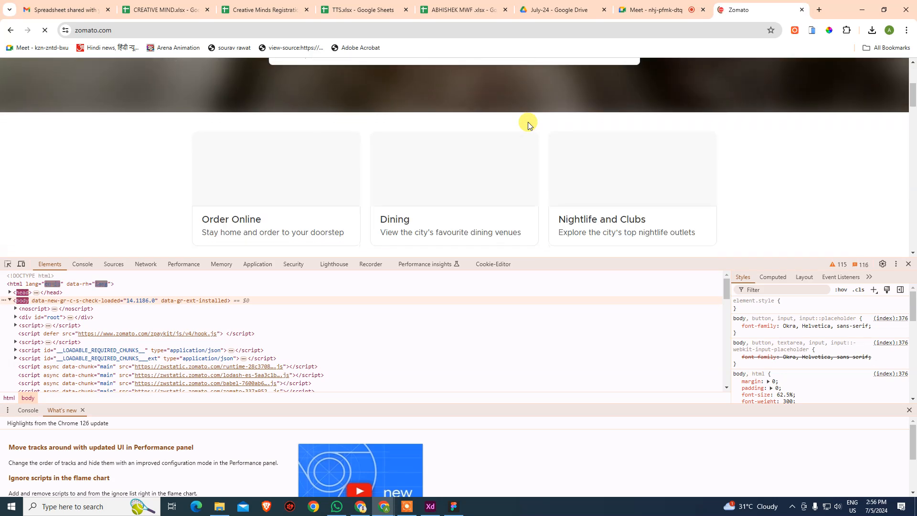
scroll(528, 122, down, 2)
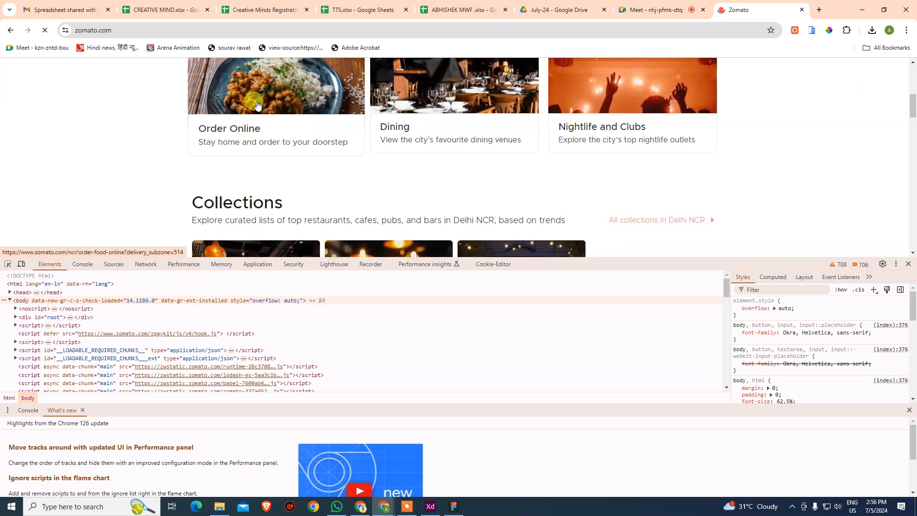
click(257, 105)
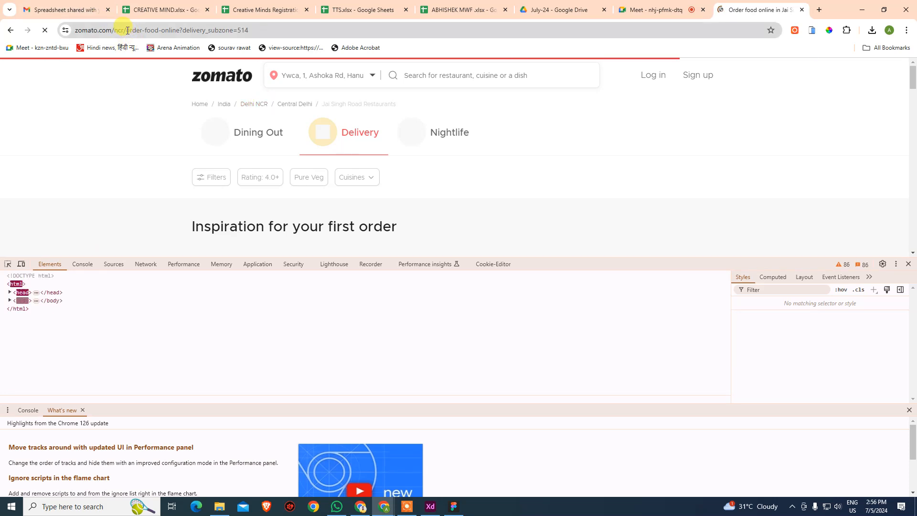
drag(127, 30, 632, 85)
key(BackSpace)
key(Return)
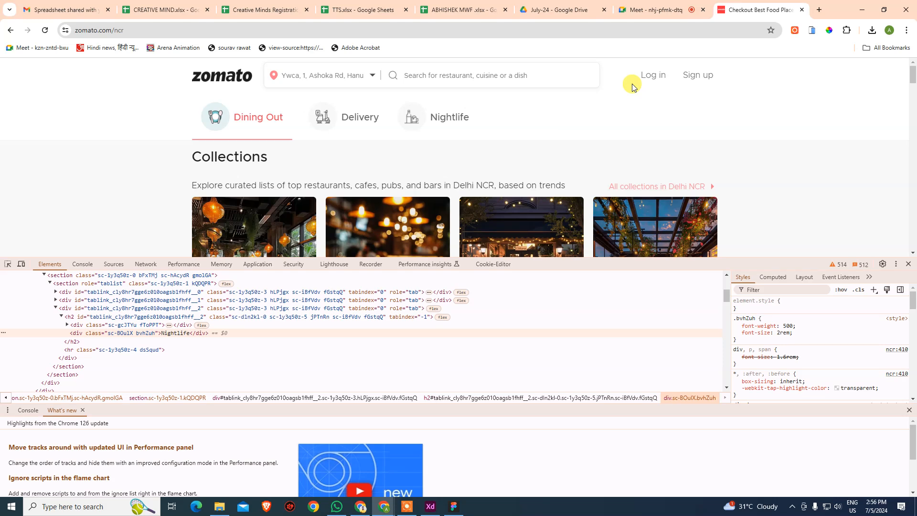
Switch back to Adobe XD and undo the combined component and the duplicated Dining Out, Delivery and Nightlife copies.
key(alt+Tab)
click(747, 392)
key(ctrl+z)
key(ctrl+z)
key(ctrl+z)
click(696, 346)
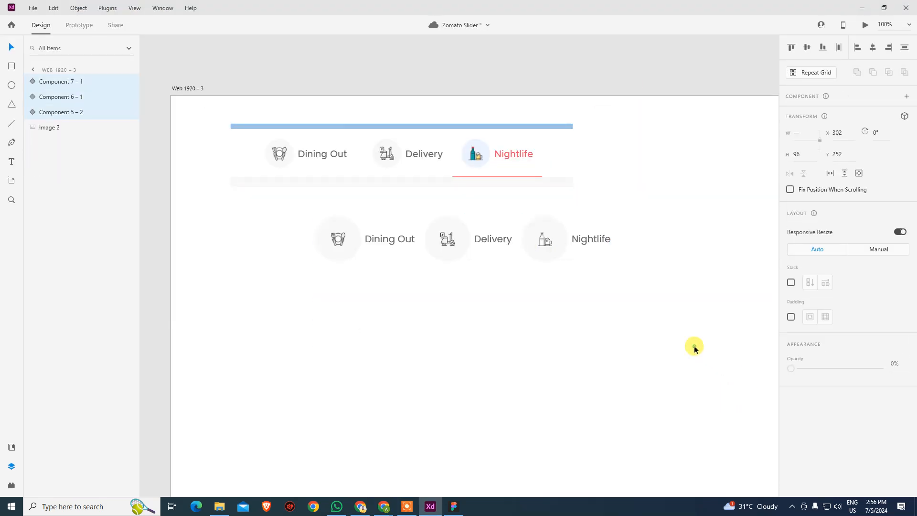
Put the Dining Out component into its toggle state and select the plate icon inside it.
click(354, 244)
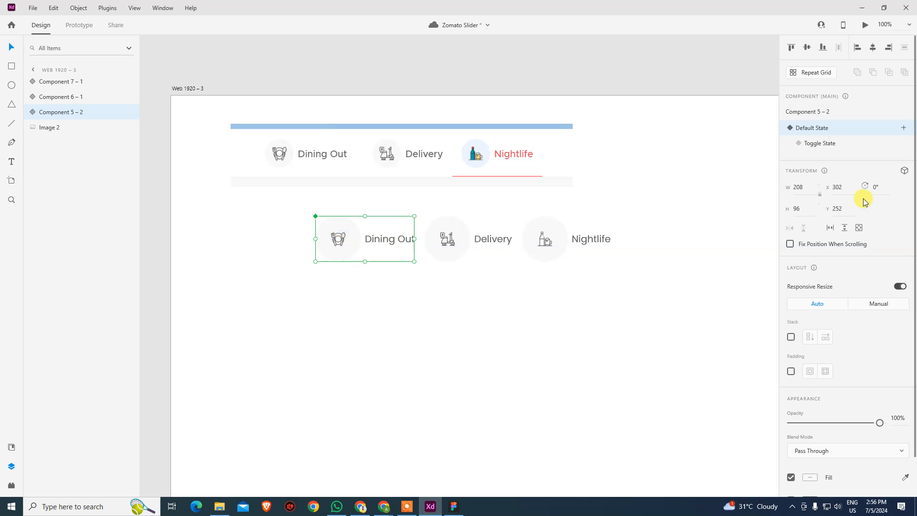
click(813, 144)
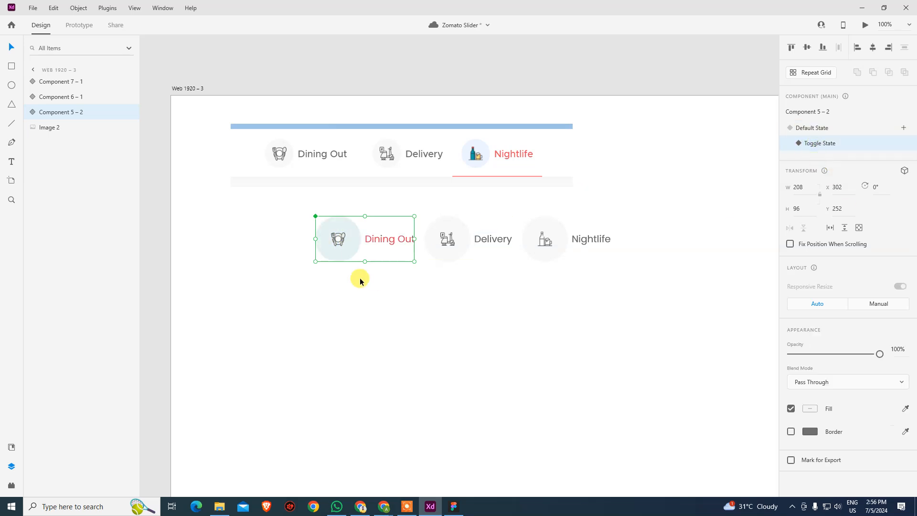
double_click(339, 243)
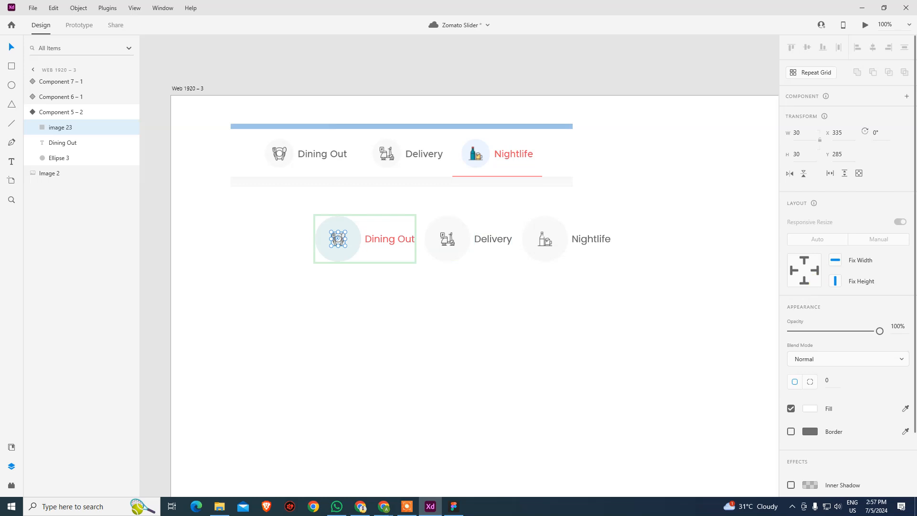
scroll(828, 368, down, 3)
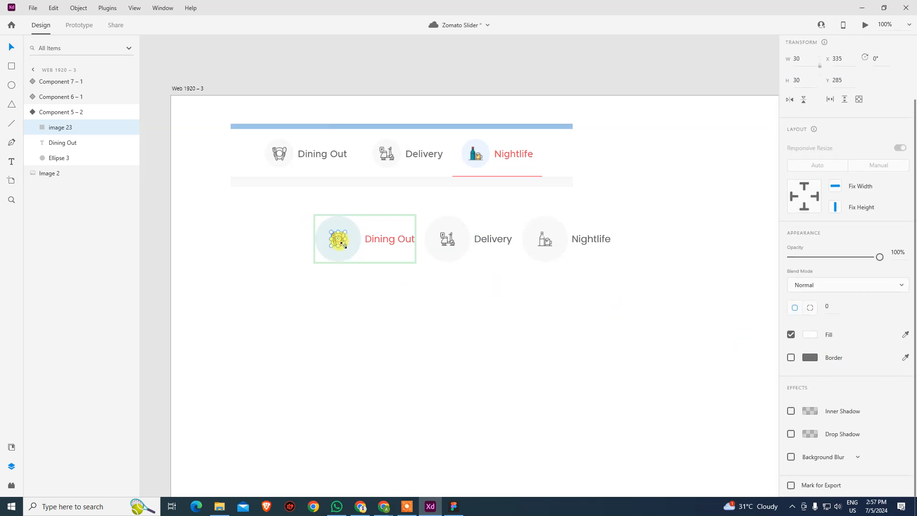
click(810, 336)
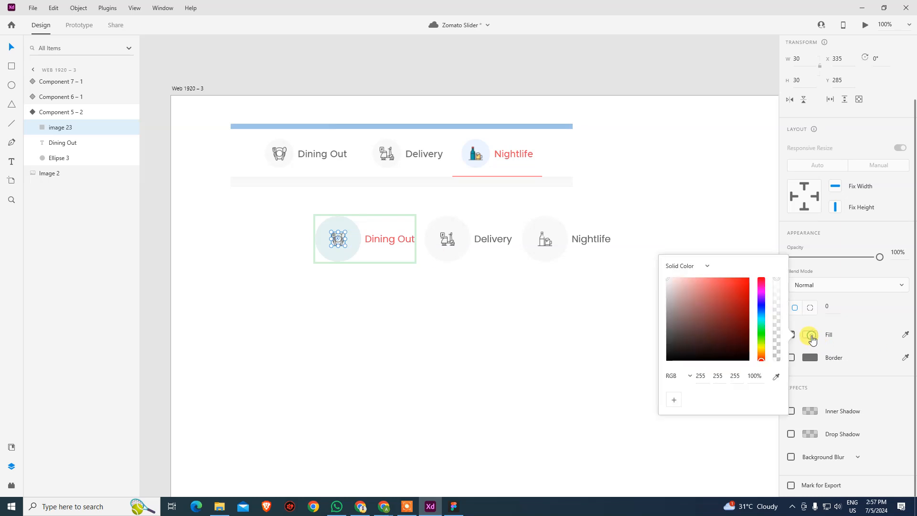
click(701, 265)
click(736, 266)
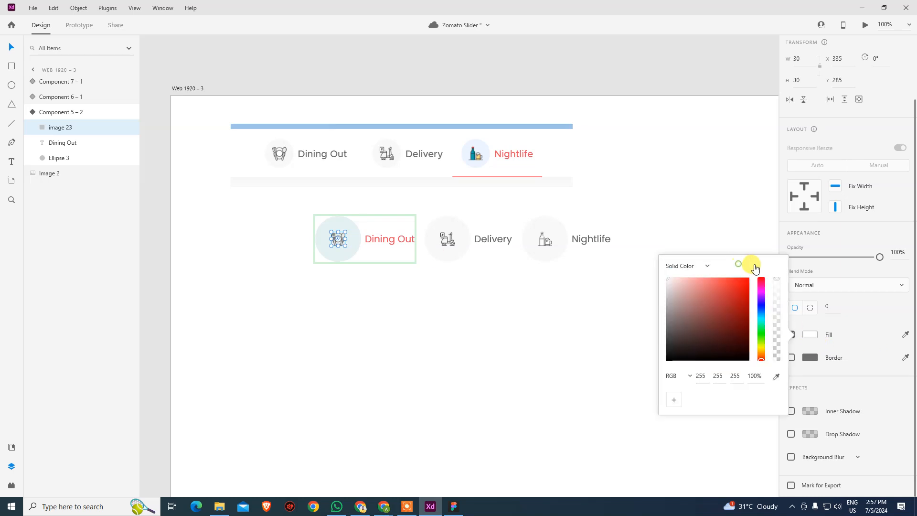
click(855, 305)
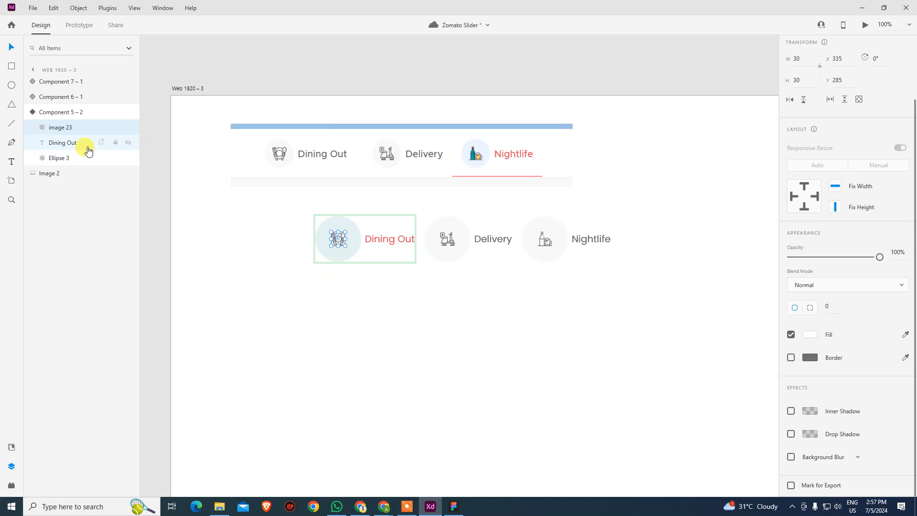
Replace the Dining Out toggle-state icon with image 26 from the icons folder inside the Desktop's Zomato folder.
right_click(340, 244)
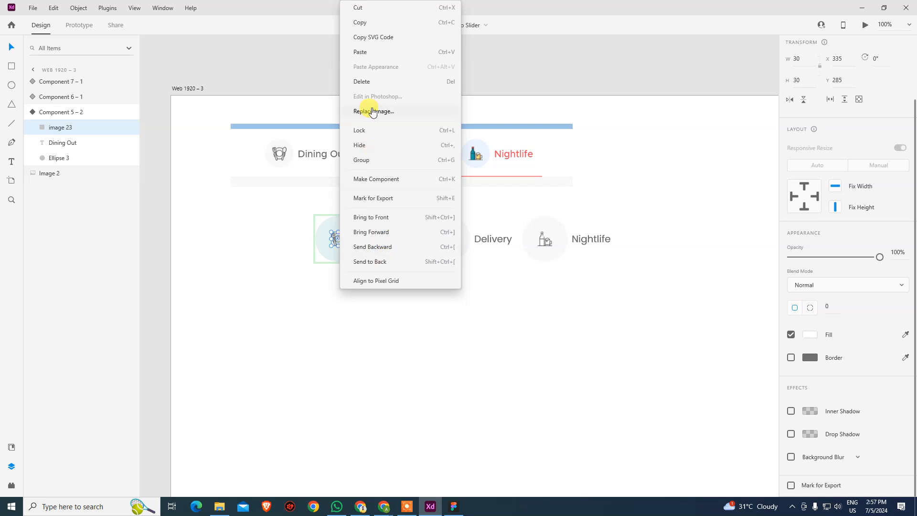
click(386, 114)
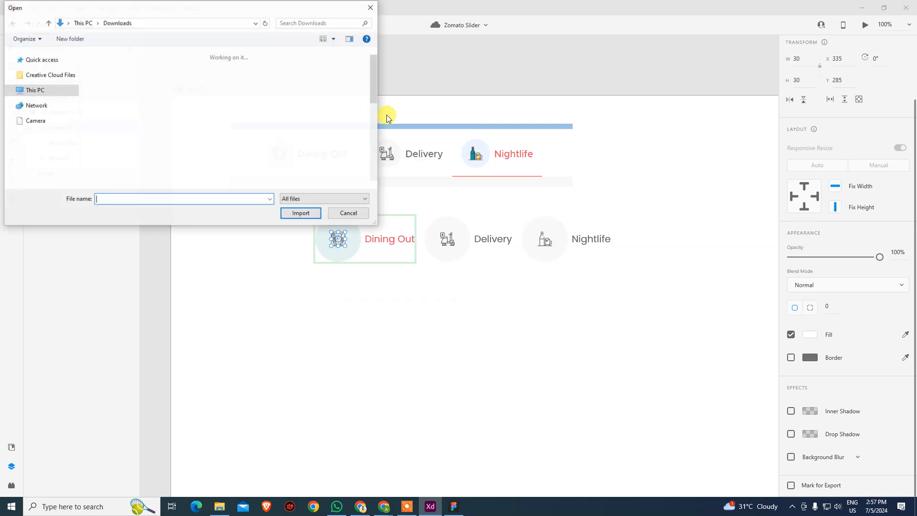
click(38, 79)
scroll(277, 122, down, 5)
scroll(277, 123, up, 4)
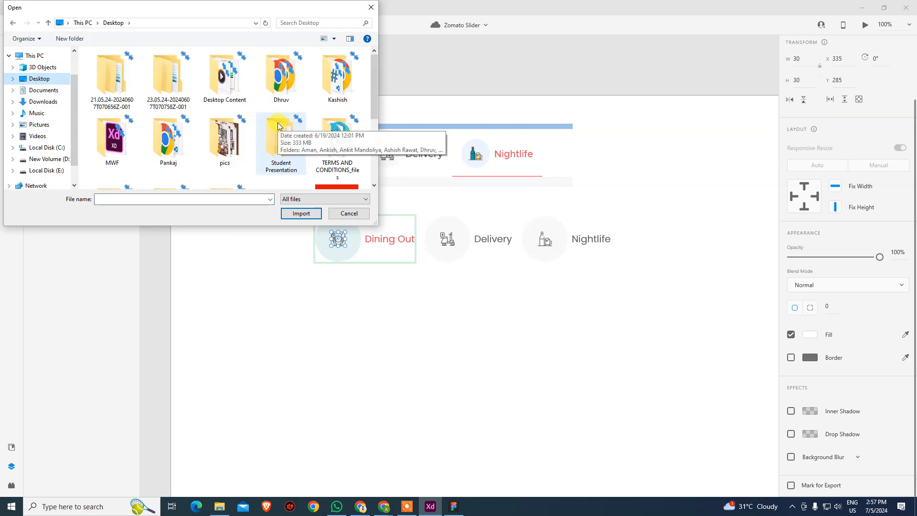
scroll(275, 125, down, 2)
click(224, 89)
double_click(233, 152)
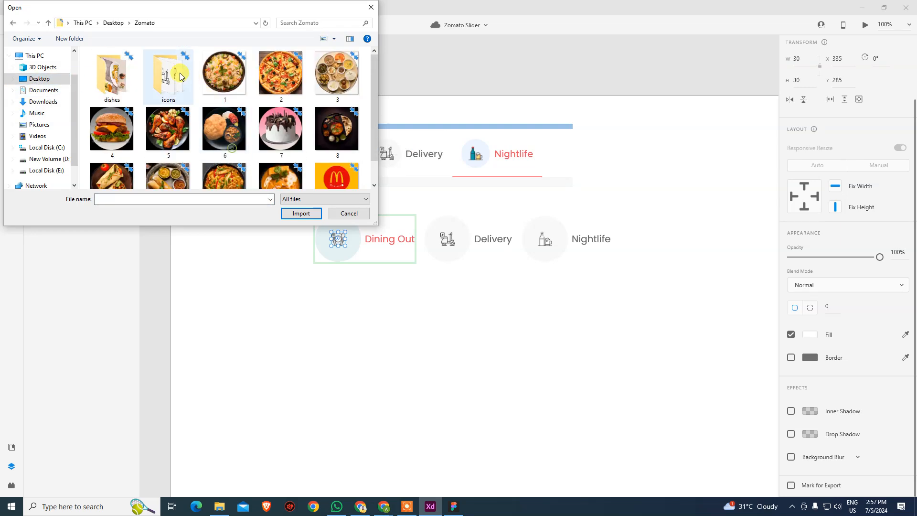
double_click(164, 81)
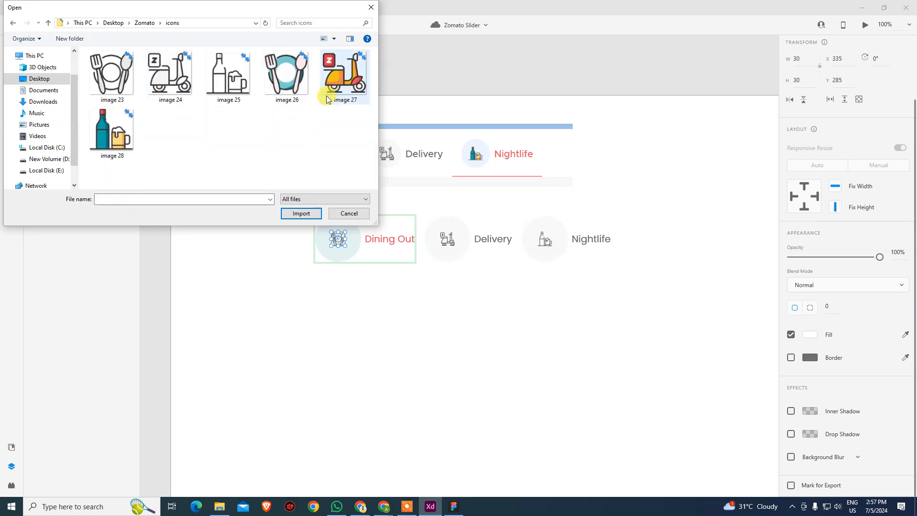
click(289, 85)
click(300, 213)
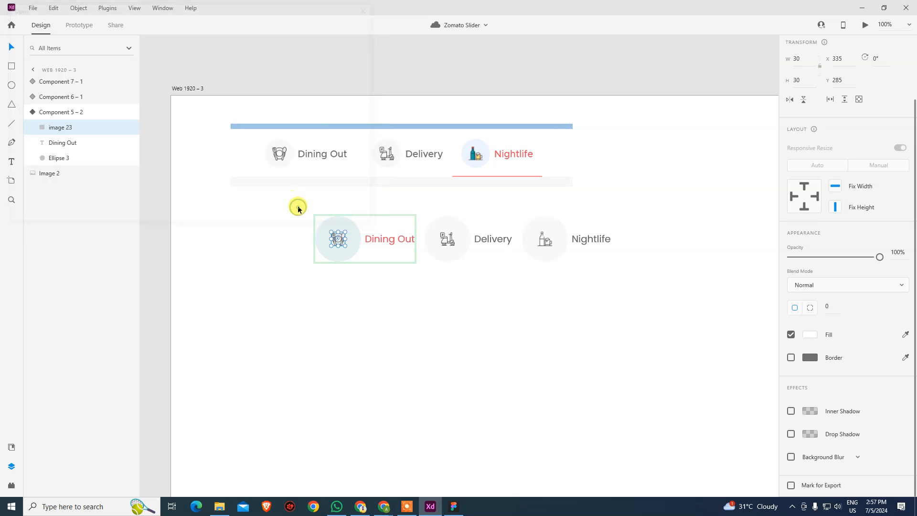
Compare the Dining Out component's default and toggle states, then leave it on the default state.
click(402, 314)
click(356, 241)
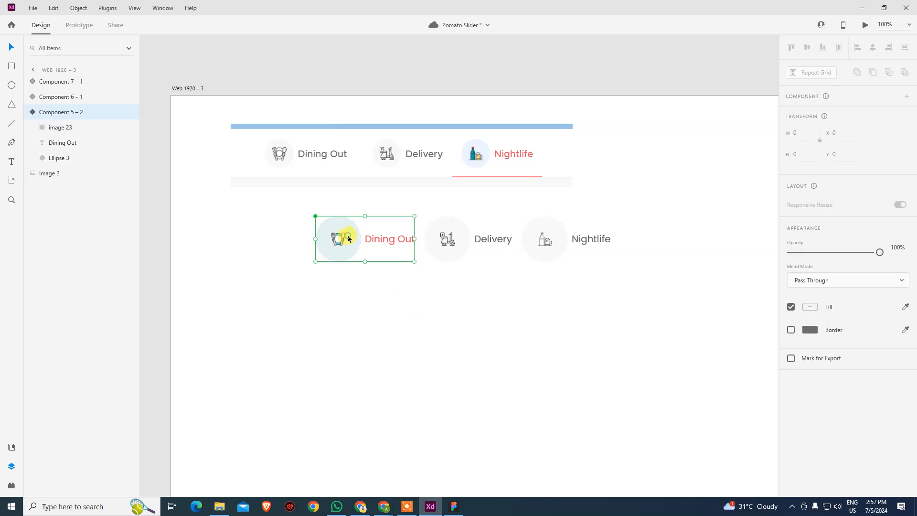
click(816, 130)
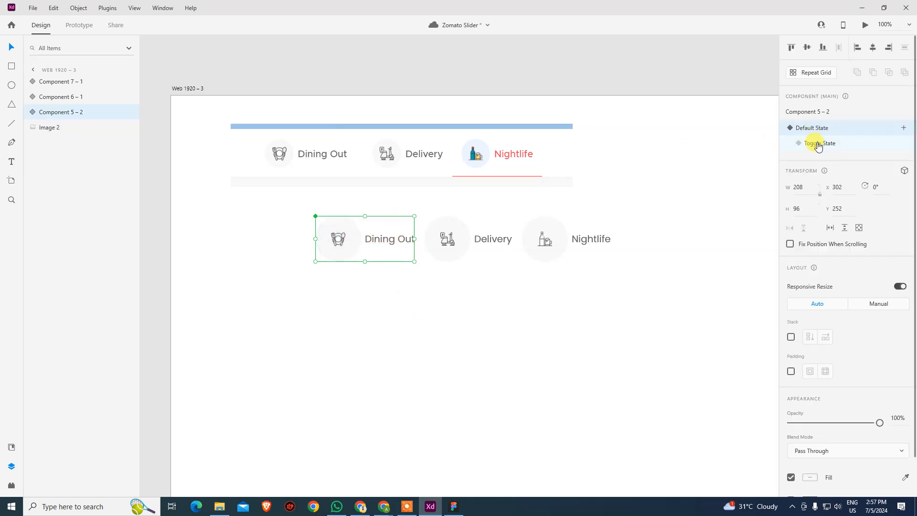
click(817, 144)
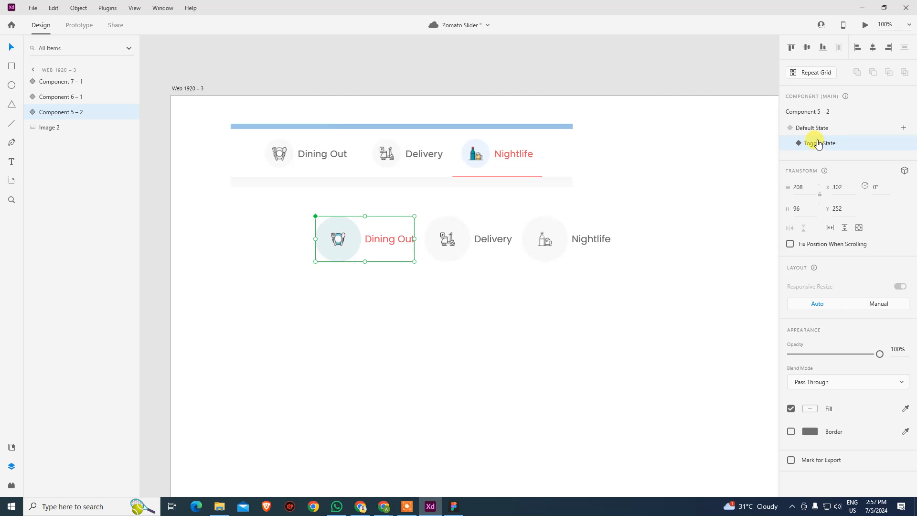
click(812, 129)
click(448, 239)
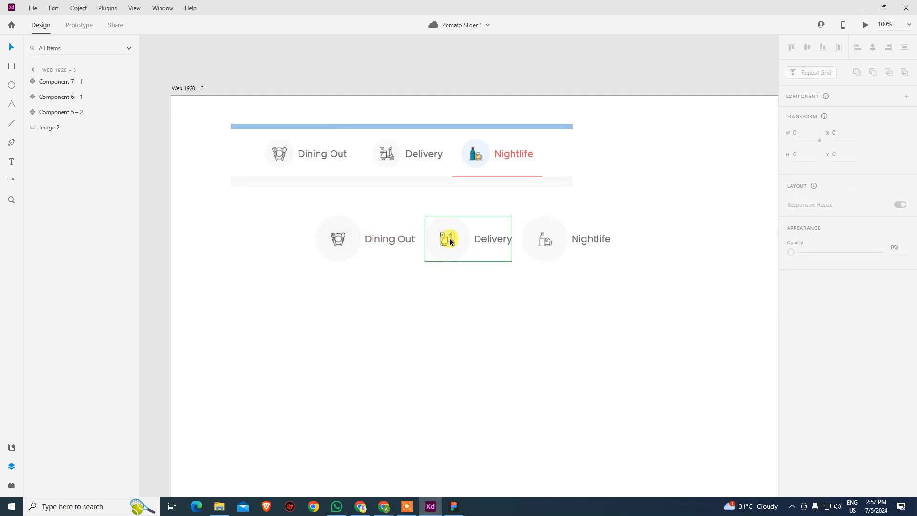
double_click(449, 240)
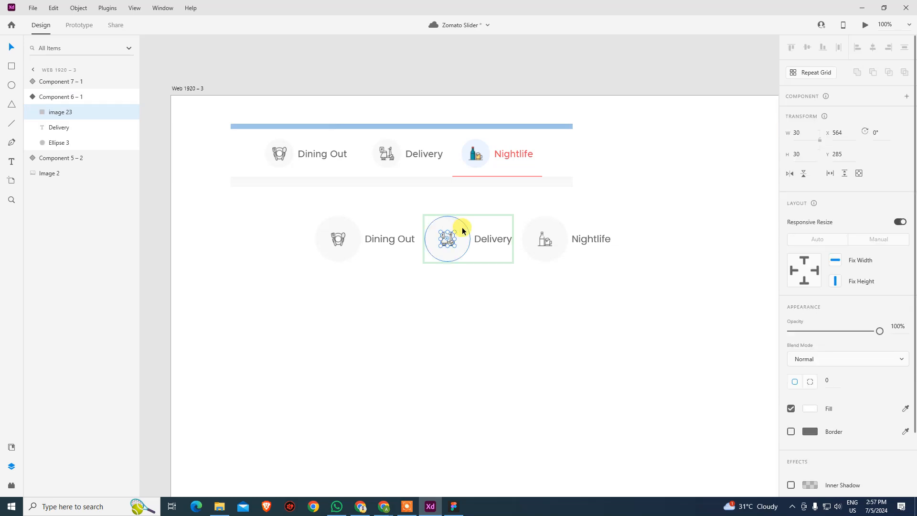
click(456, 292)
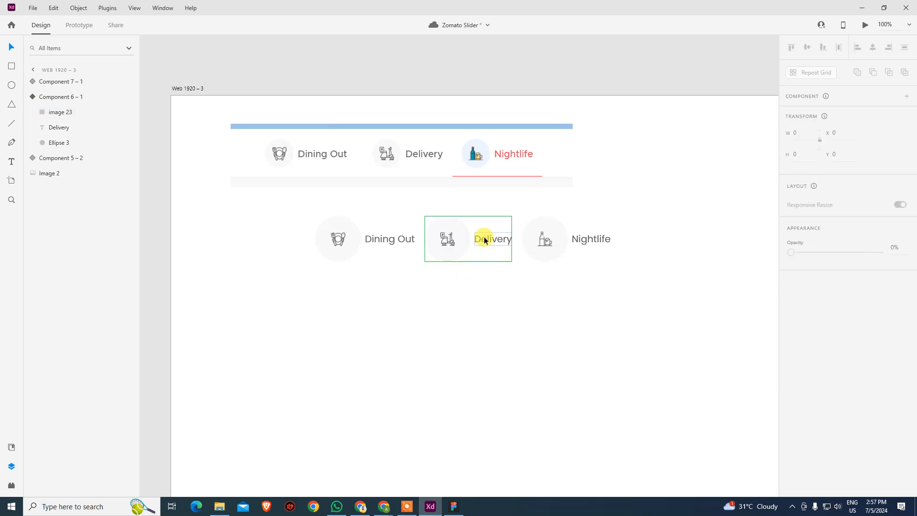
In the Delivery component's toggle state, replace the scooter icon with image 27.
click(485, 238)
click(829, 143)
double_click(447, 240)
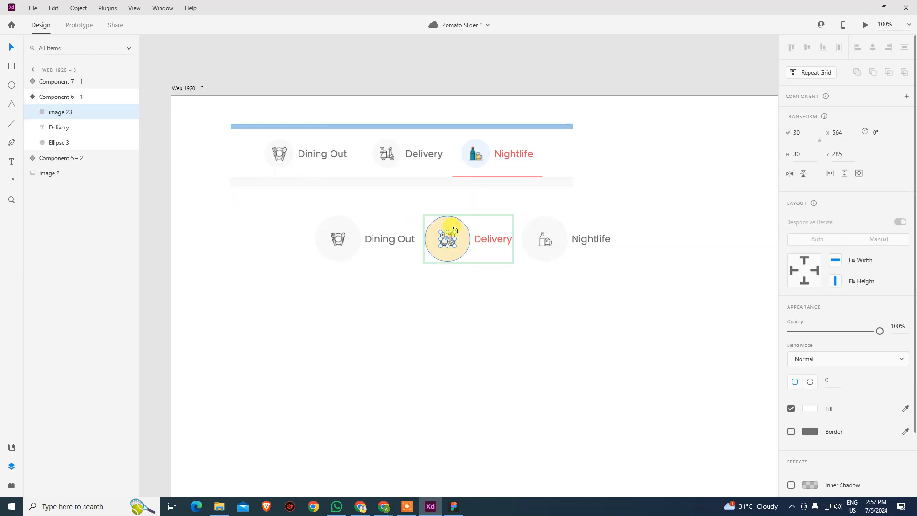
right_click(449, 244)
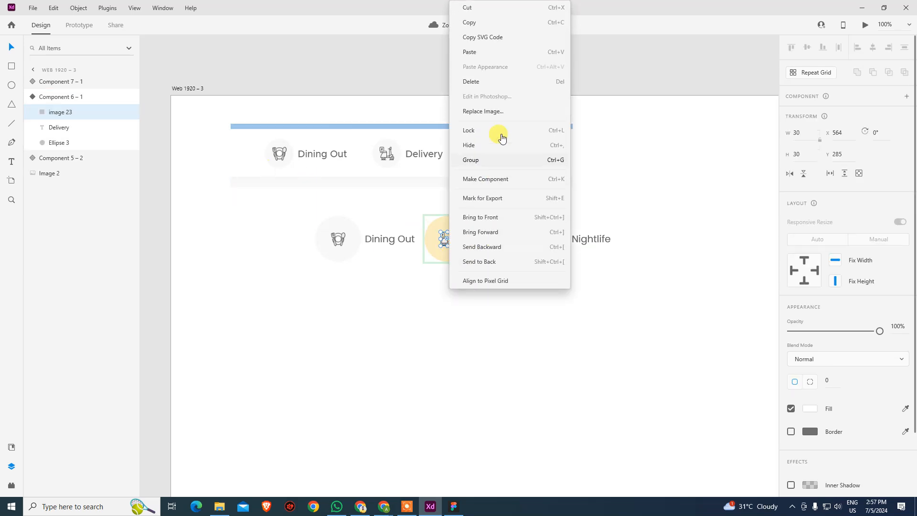
click(497, 112)
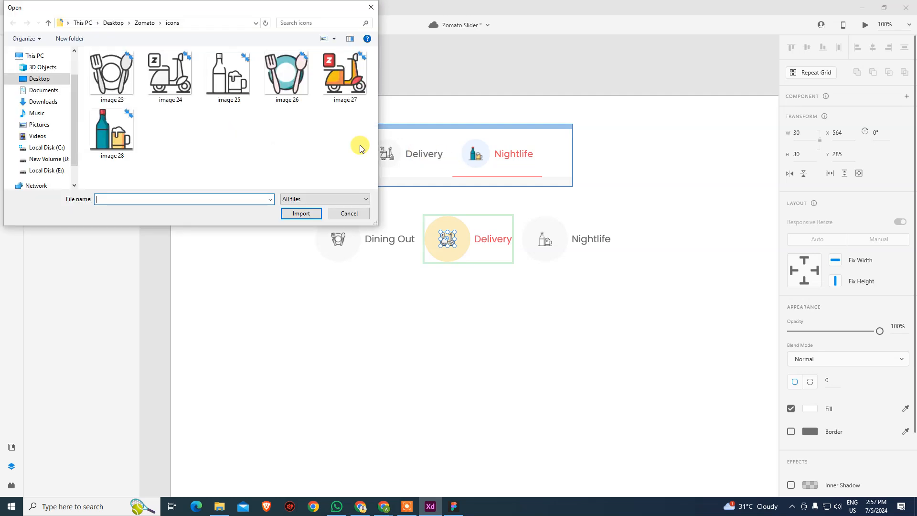
click(344, 76)
click(317, 211)
click(507, 274)
click(546, 244)
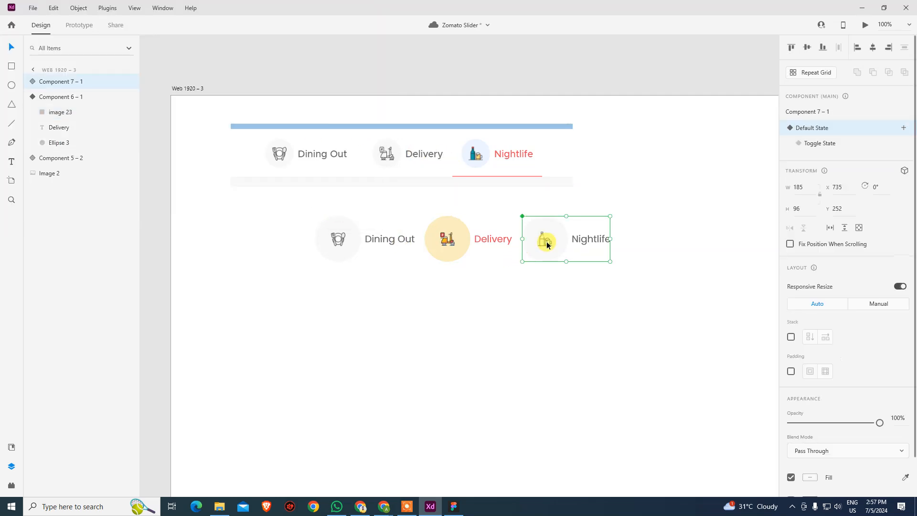
double_click(547, 244)
click(549, 276)
In the Nightlife component's toggle state, replace the bottle icon with image 28.
click(586, 239)
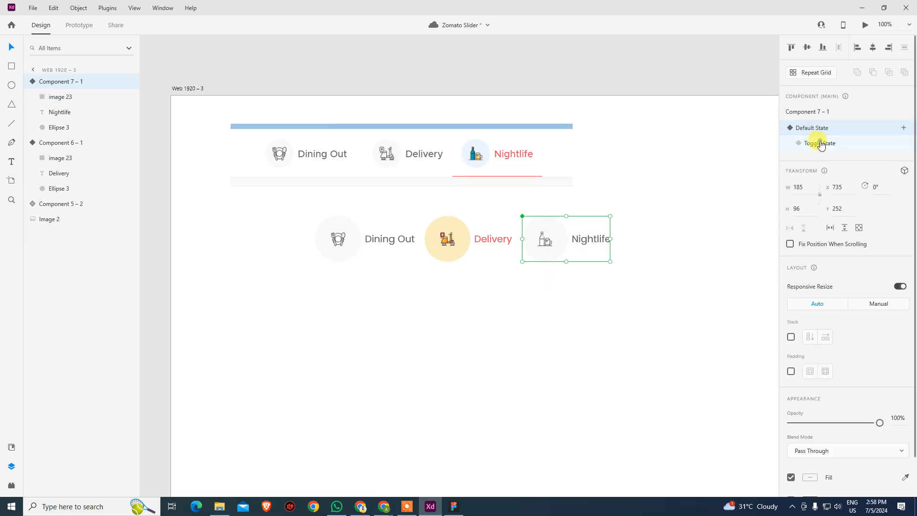
click(820, 144)
click(548, 249)
double_click(546, 245)
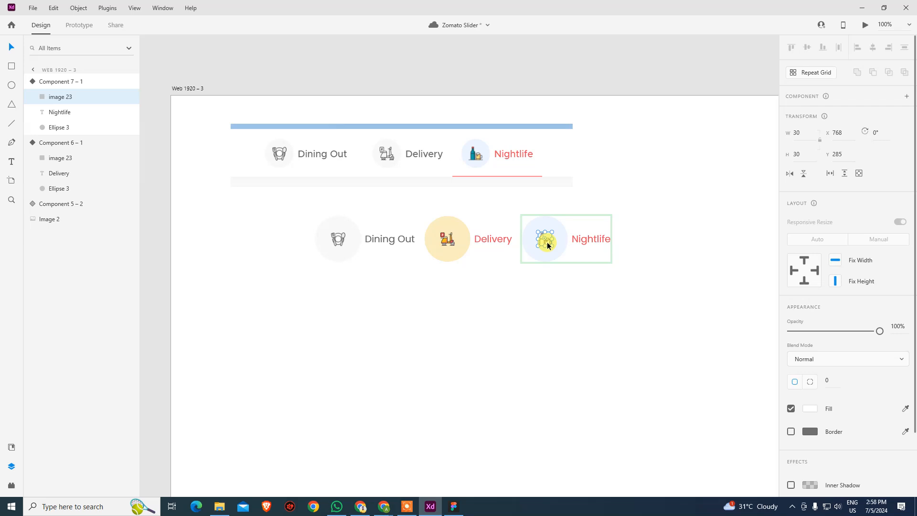
right_click(547, 245)
click(594, 113)
click(129, 137)
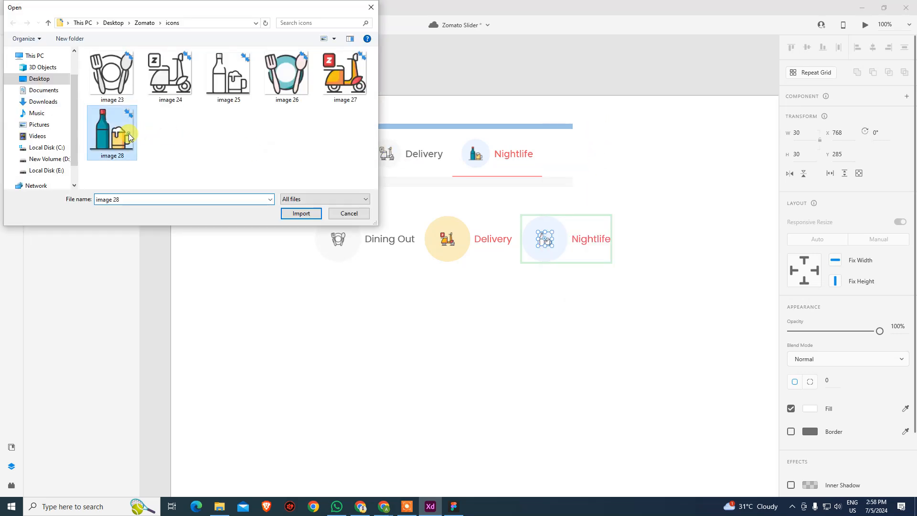
click(297, 212)
click(498, 290)
Return the Delivery and Nightlife components to their default states.
click(465, 256)
click(817, 127)
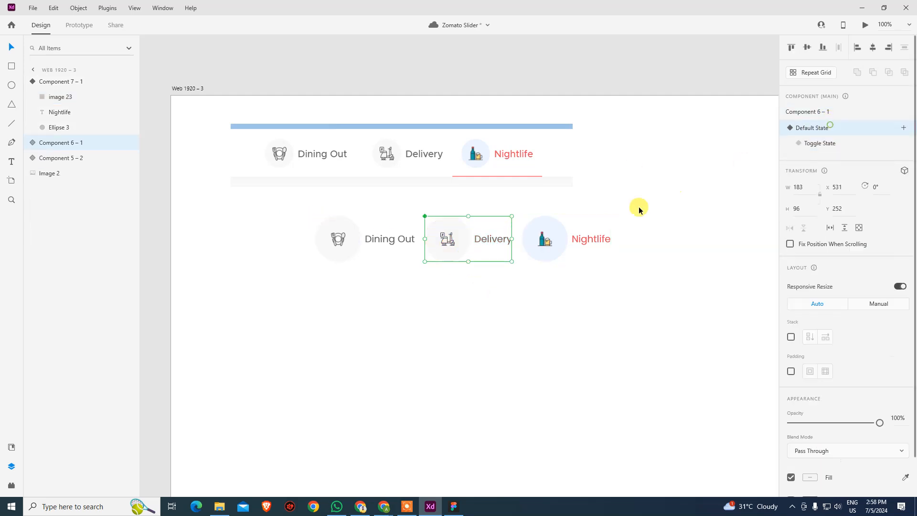
click(564, 246)
click(805, 129)
click(677, 289)
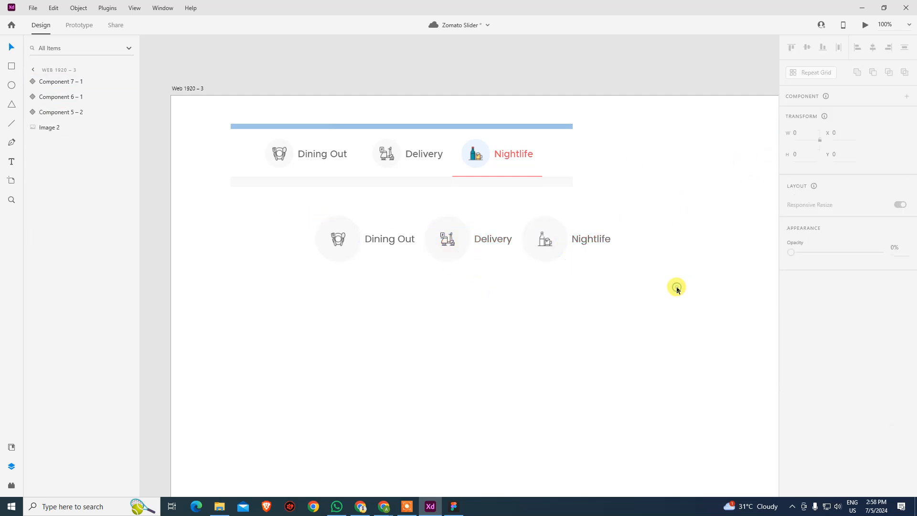
Preview the artboard, toggle Dining Out, Delivery and Nightlife on and off to check the replaced icons, and close the preview.
key(ctrl+Return)
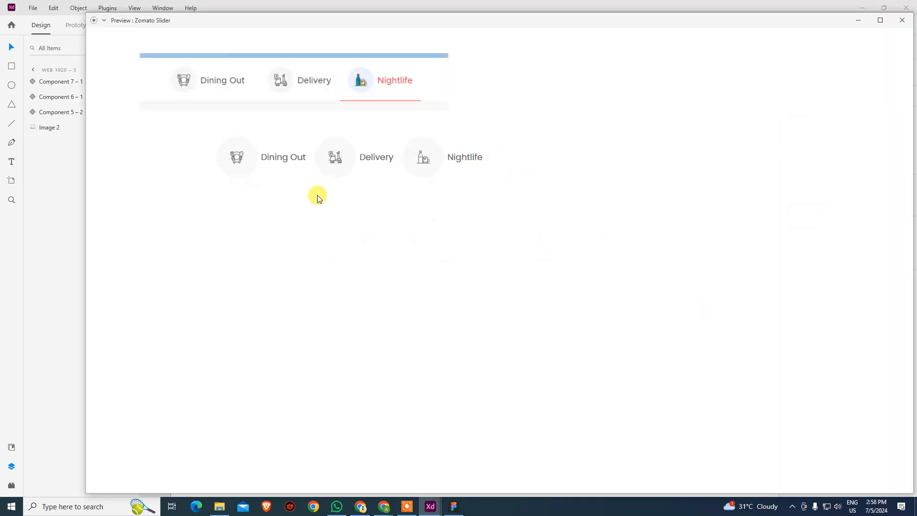
click(286, 160)
click(359, 161)
click(443, 159)
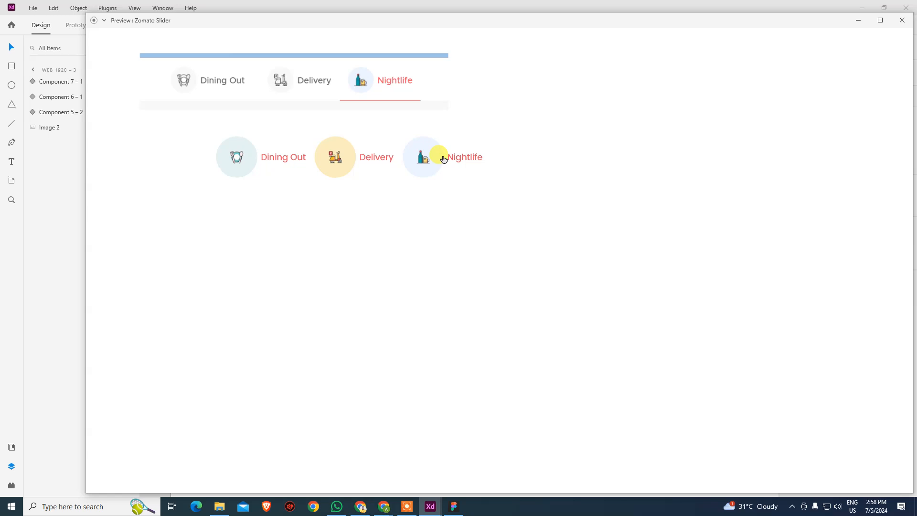
click(443, 159)
click(339, 157)
click(265, 156)
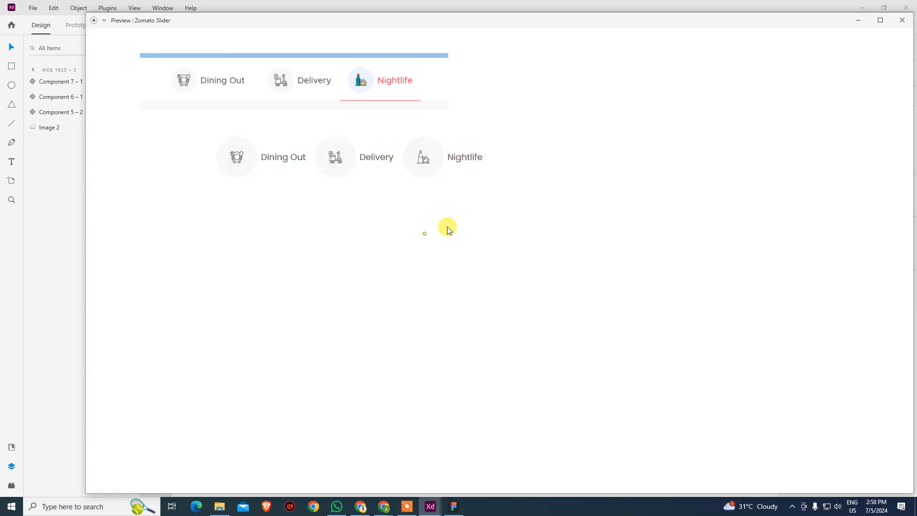
click(902, 20)
Duplicate the Dining Out, Delivery and Nightlife components below the originals at about X 326, Y 483 and combine the copies into one component.
click(454, 356)
drag(275, 205, 668, 305)
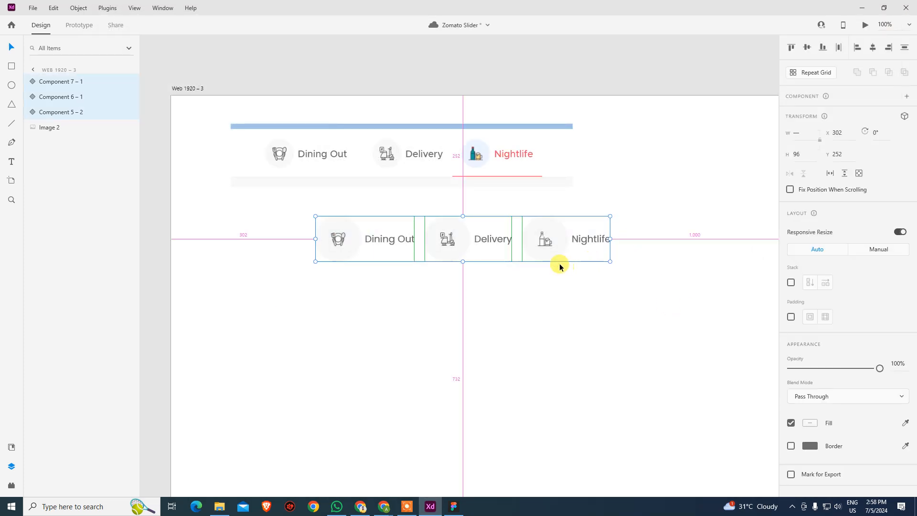
alt+drag(549, 250, 557, 357)
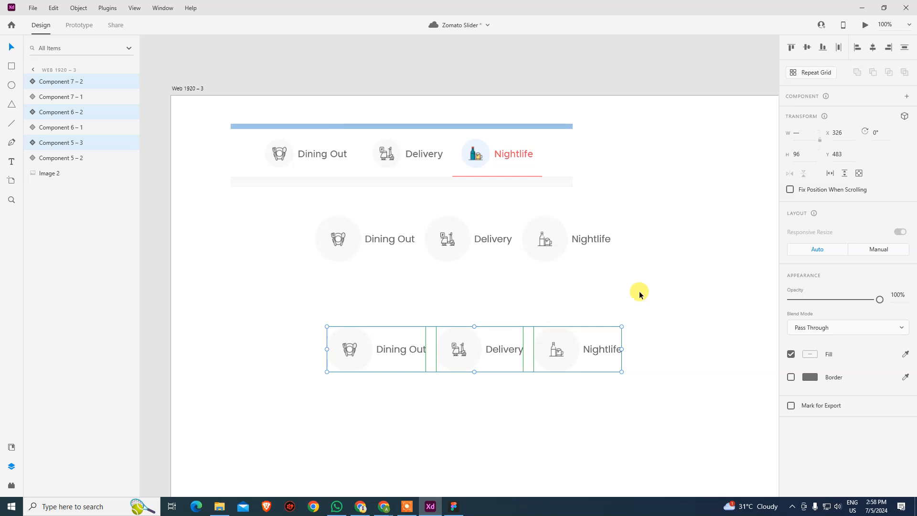
click(906, 96)
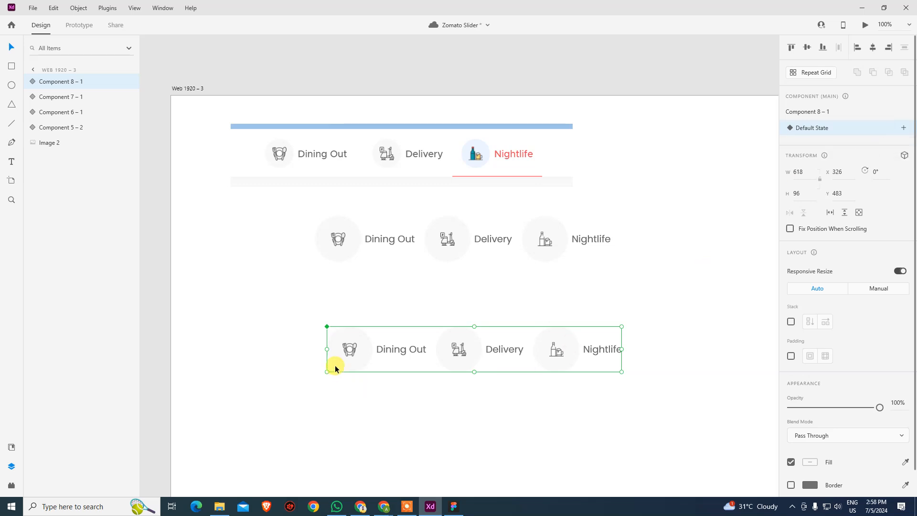
In the combined component's default state, set the nested Dining Out component to its Toggle State.
click(400, 405)
double_click(368, 353)
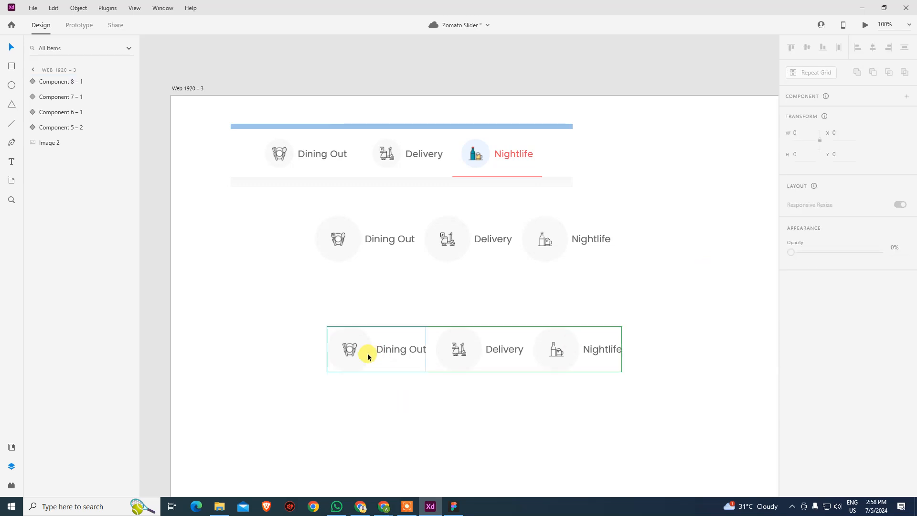
double_click(368, 354)
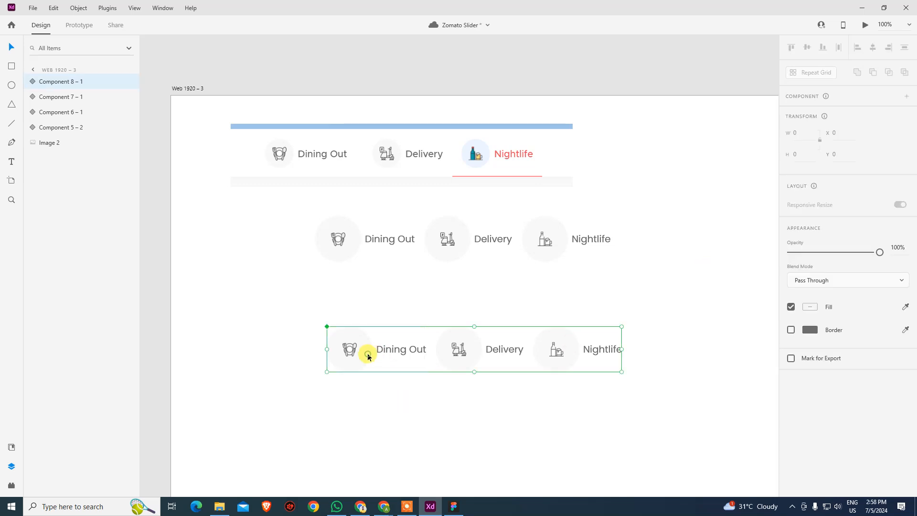
click(820, 149)
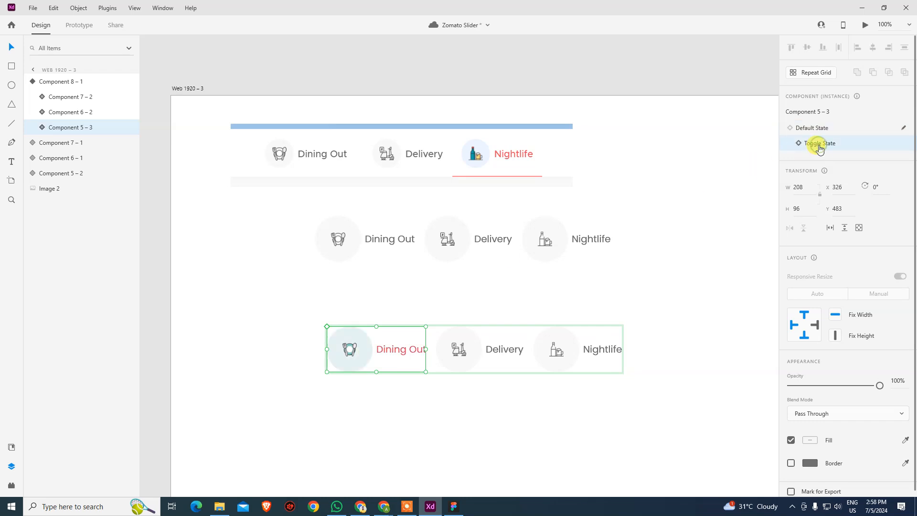
click(579, 422)
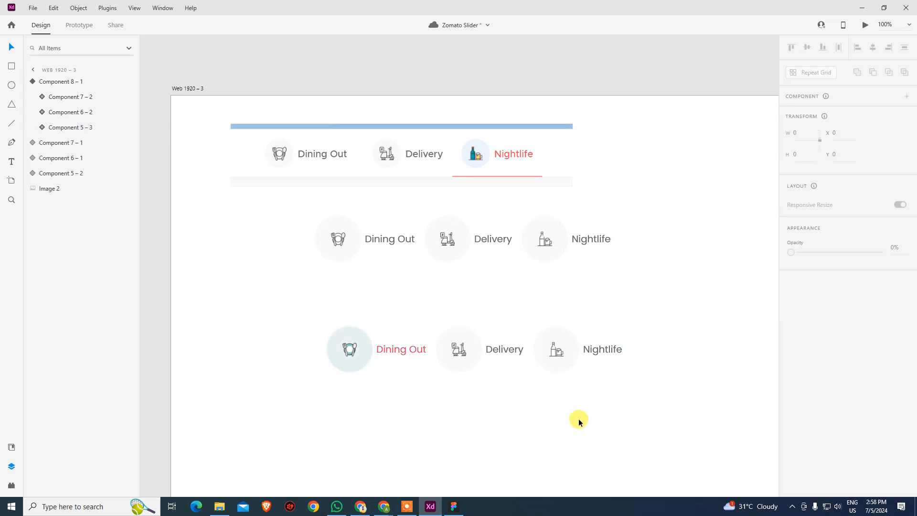
Add a new state named State 2 to the combined component.
click(518, 350)
click(904, 128)
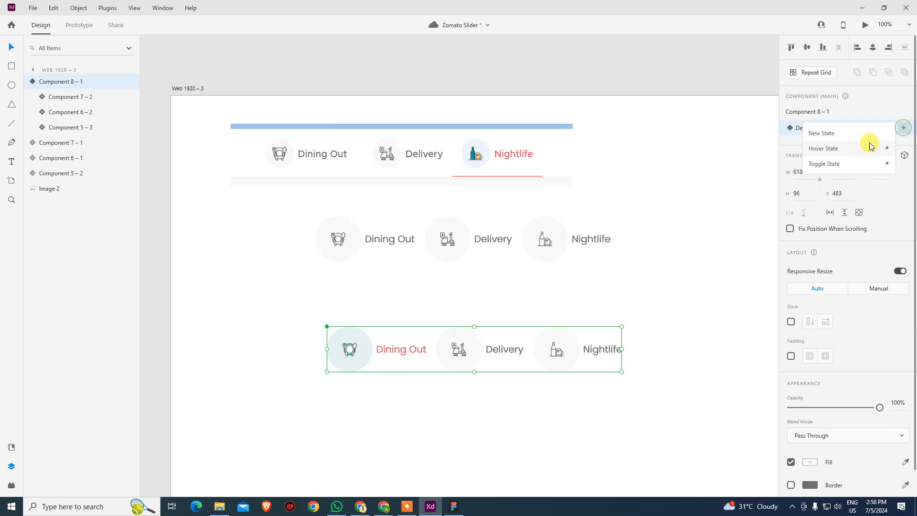
click(867, 135)
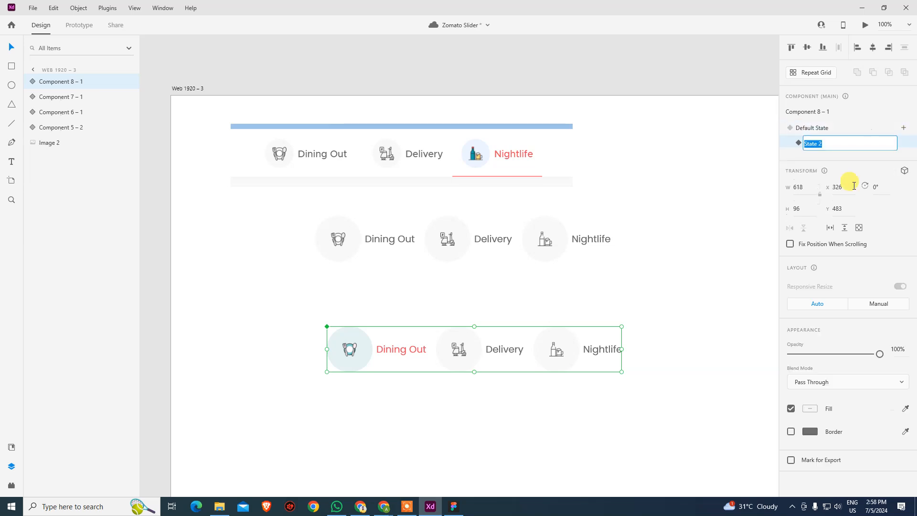
click(737, 266)
In State 2 of the combined component, set Dining Out to its Default State and Delivery to its Toggle State.
click(530, 349)
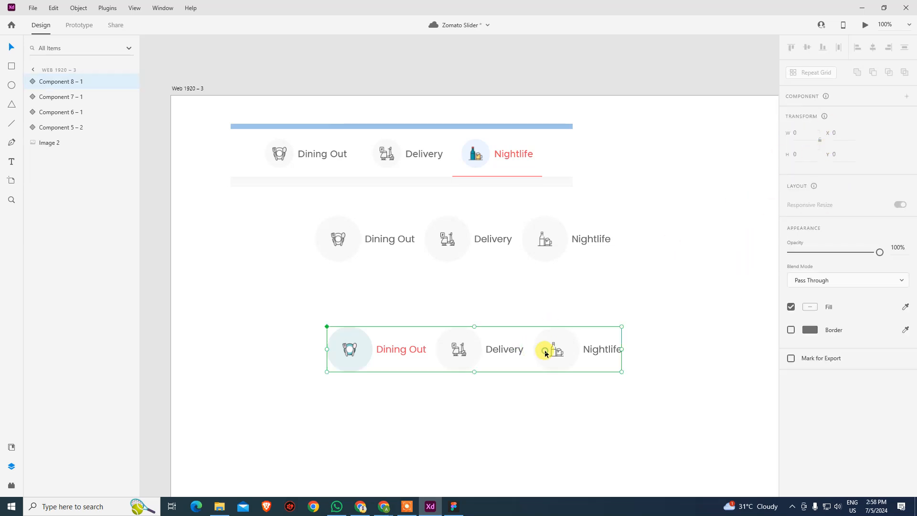
click(818, 143)
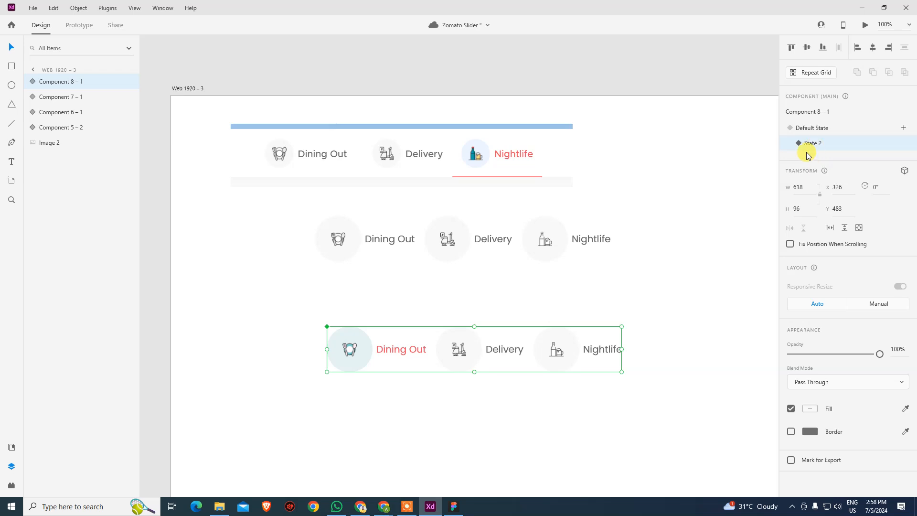
double_click(475, 351)
click(381, 352)
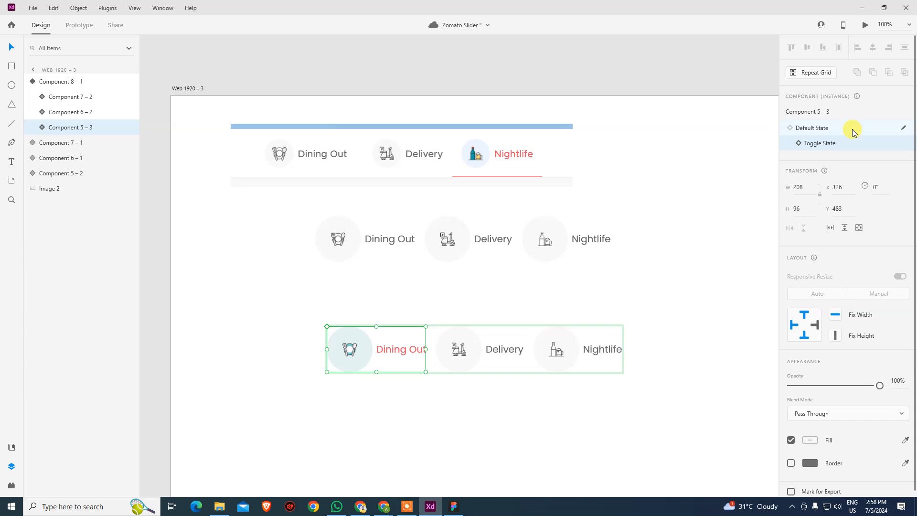
click(836, 132)
click(468, 352)
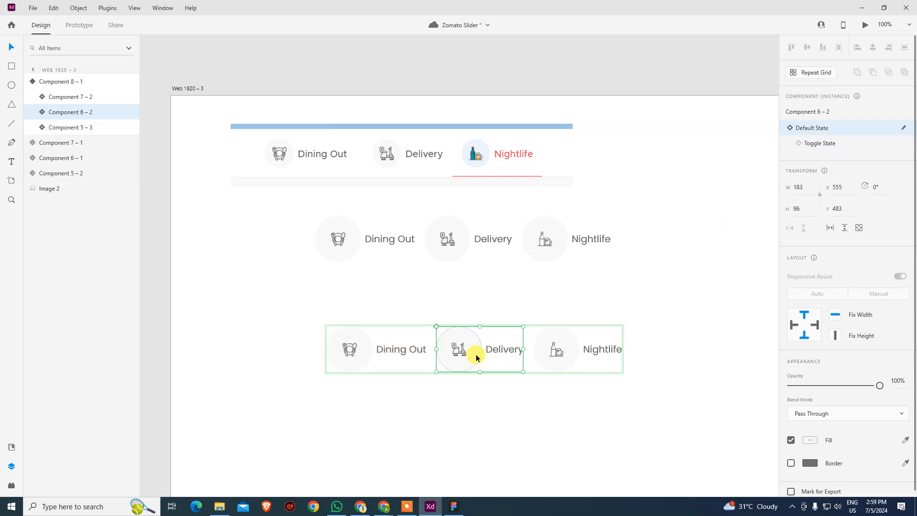
click(828, 144)
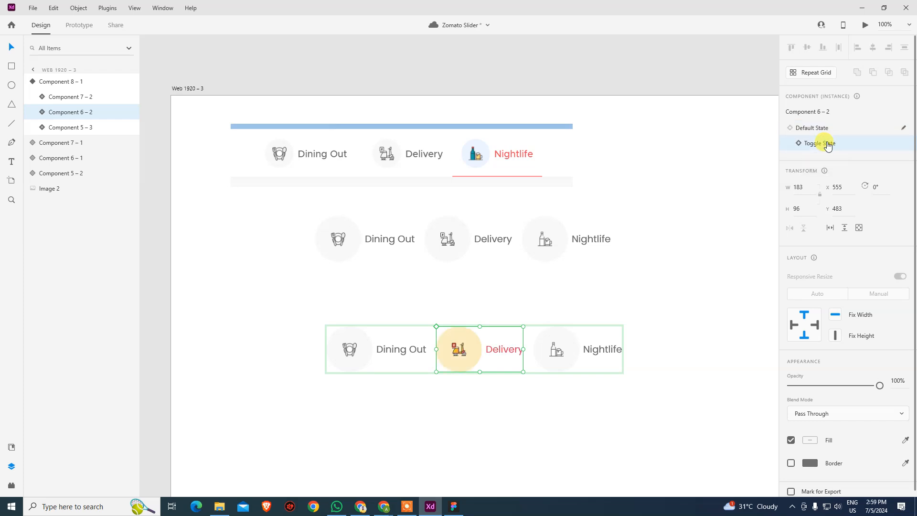
click(701, 325)
Compare the combined component's Default State with State 2, and add a new state named State 3 based on State 2.
click(506, 343)
click(824, 129)
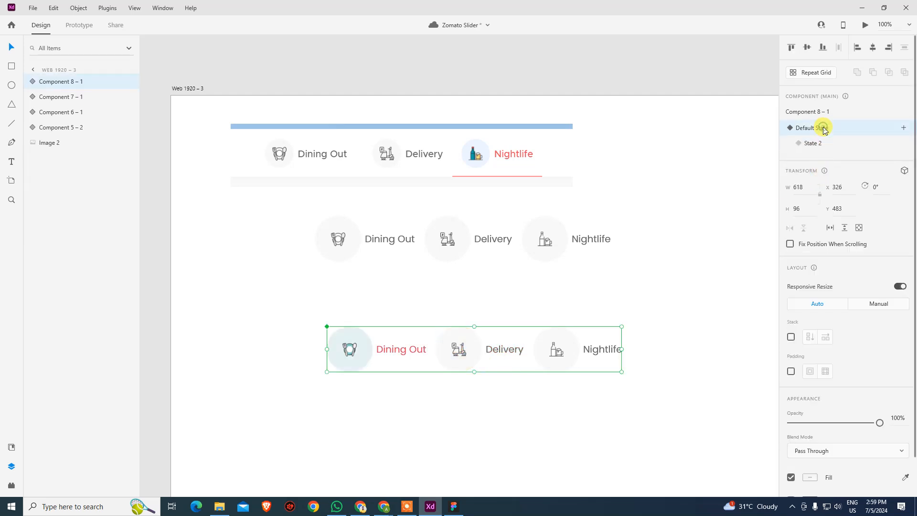
click(822, 144)
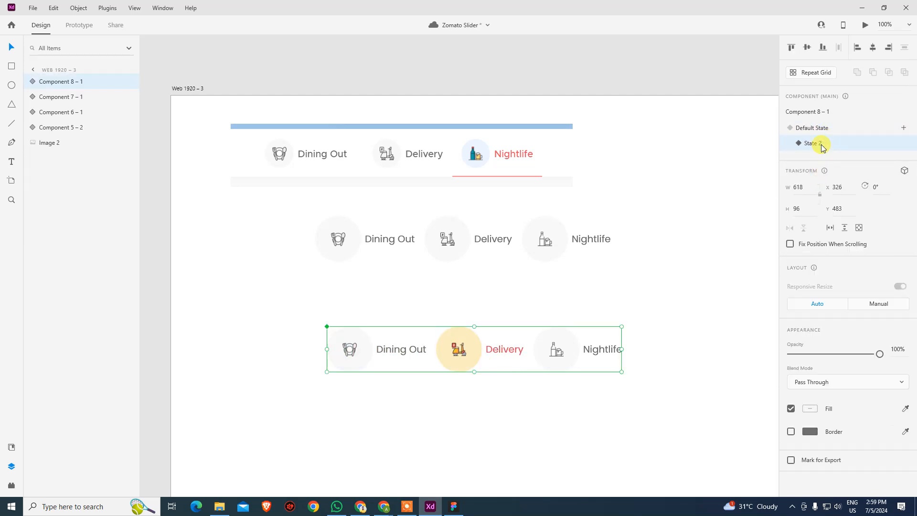
click(820, 132)
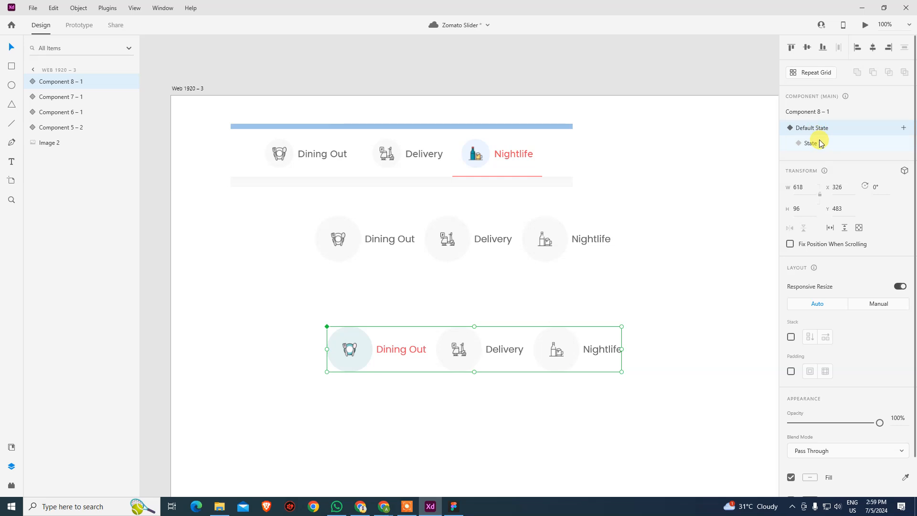
click(821, 144)
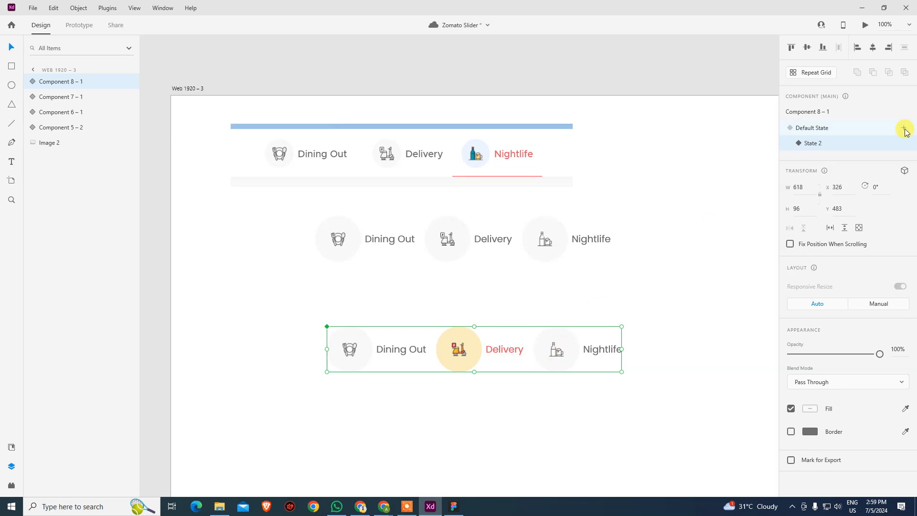
click(904, 128)
click(840, 131)
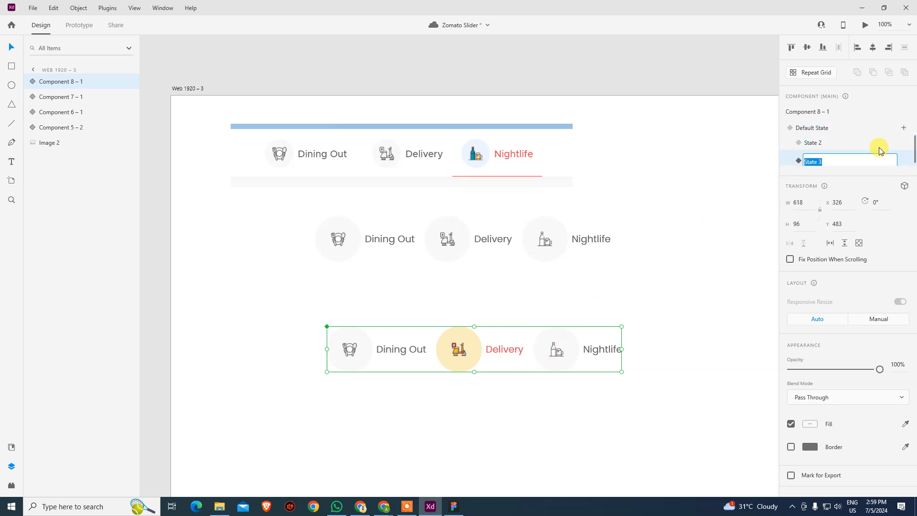
key(Return)
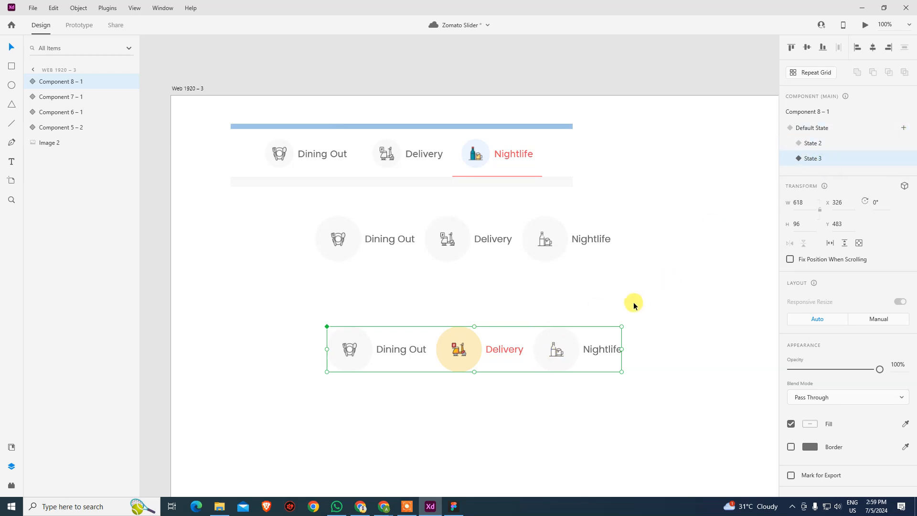
In State 3 of the combined component, set Delivery to its Default State and Nightlife to its Toggle State.
double_click(483, 347)
click(476, 351)
click(811, 128)
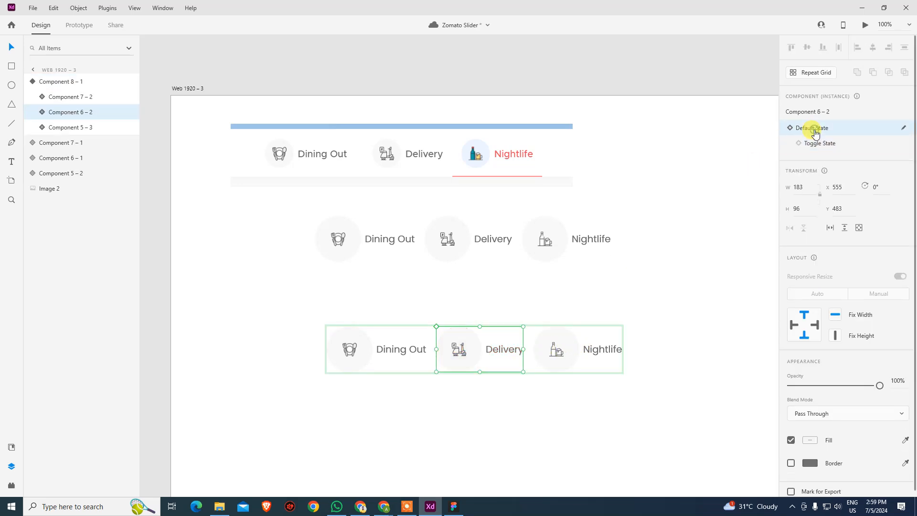
click(560, 352)
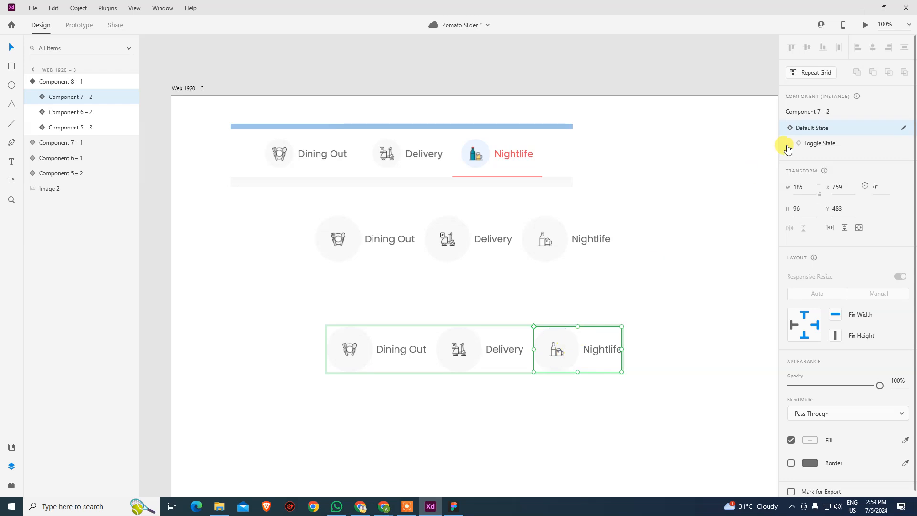
click(829, 144)
click(689, 332)
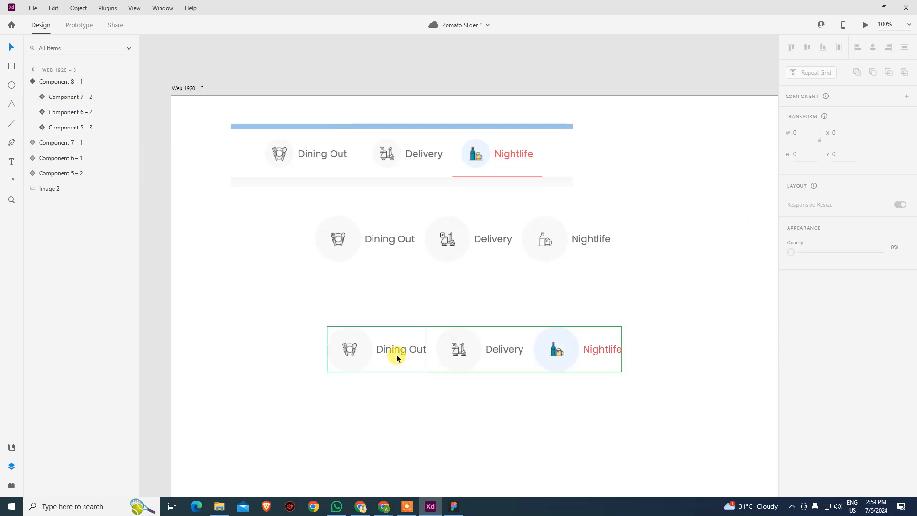
Cycle the combined component through State 2 and State 3 to check them, and return it to its Default State.
click(377, 362)
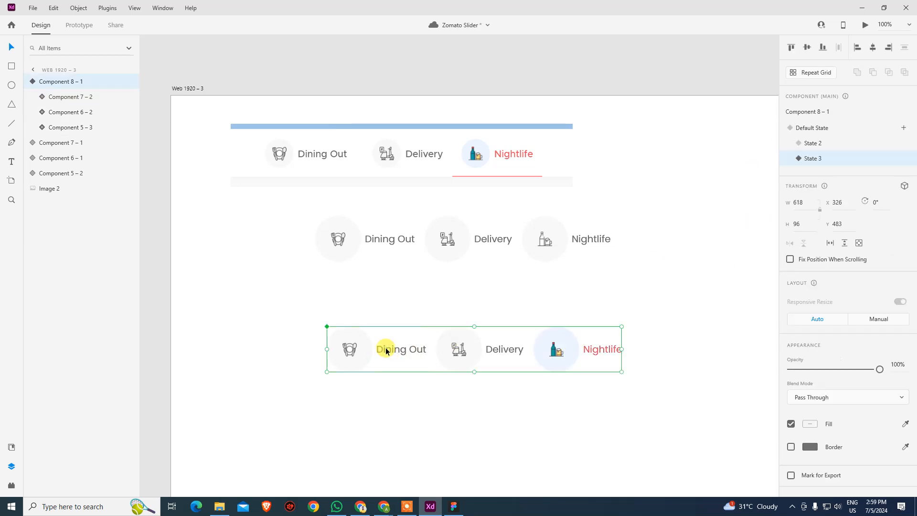
click(831, 129)
click(821, 143)
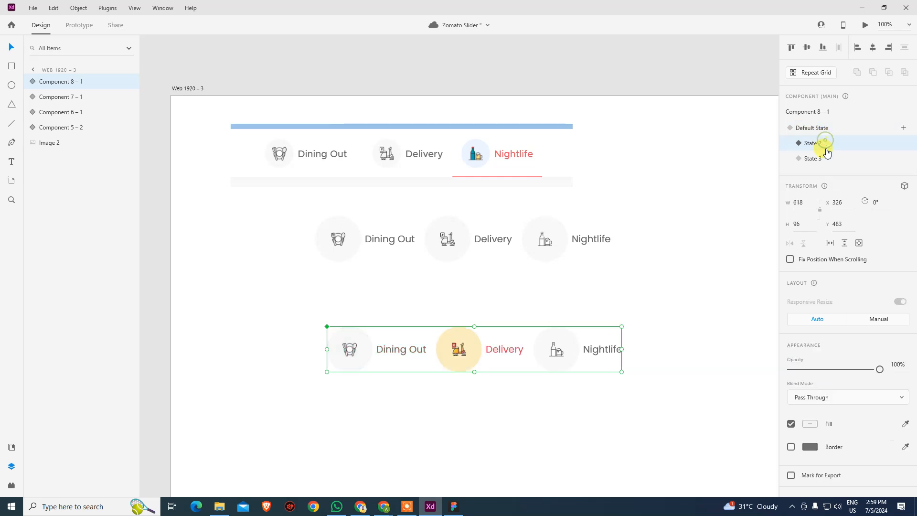
click(822, 159)
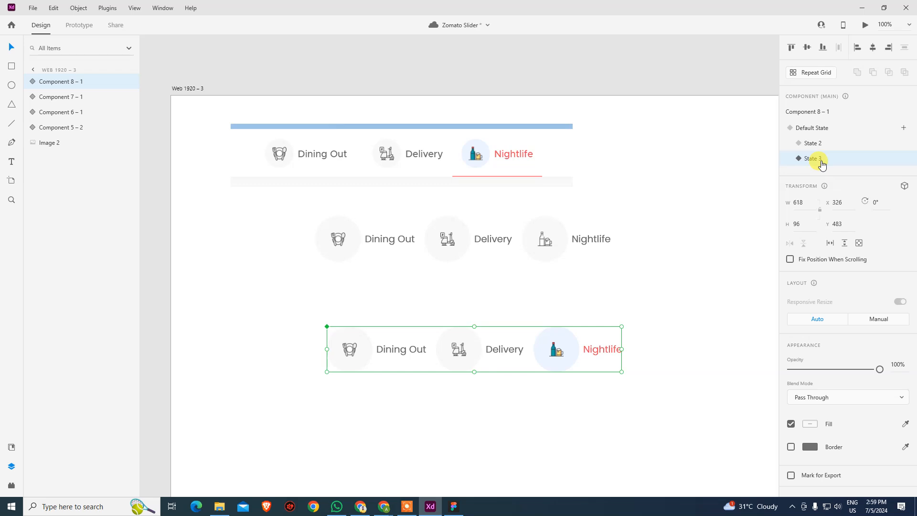
click(812, 128)
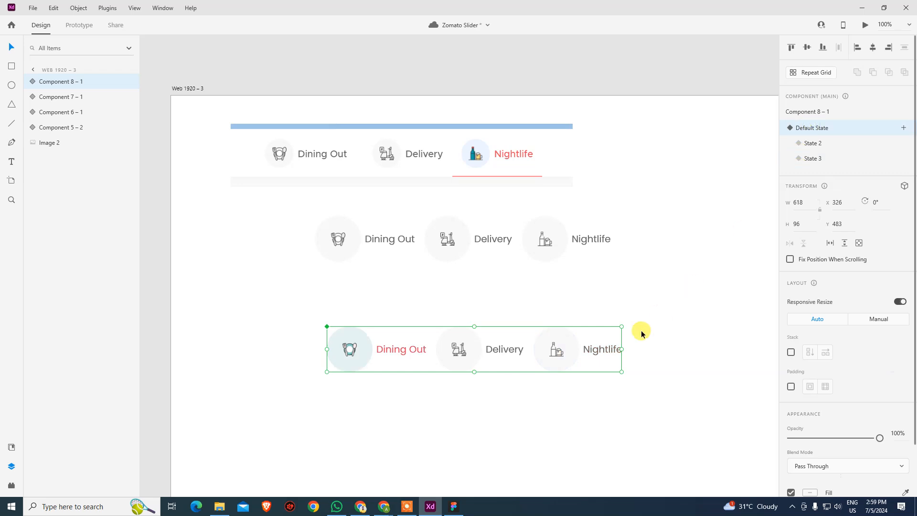
click(641, 330)
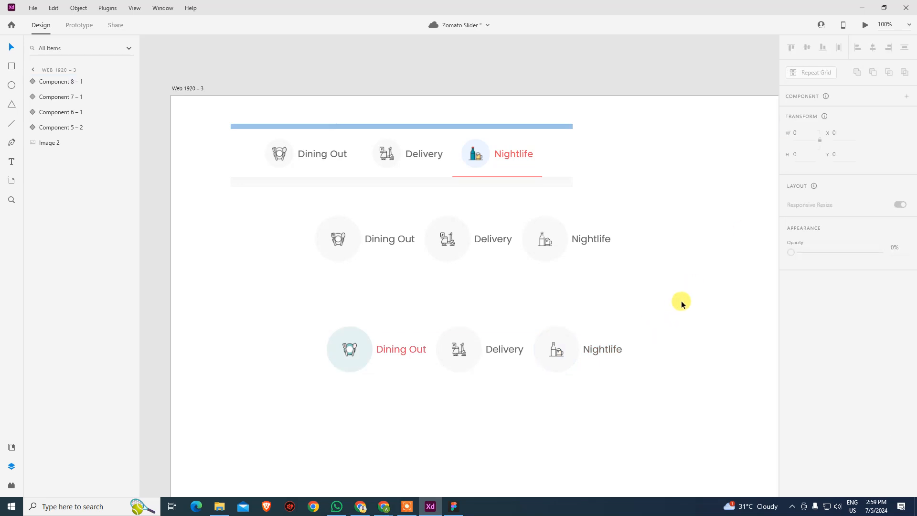
Switch to Prototype mode and examine the destinations available for the nested Delivery component's tap interaction in the combined component.
click(601, 352)
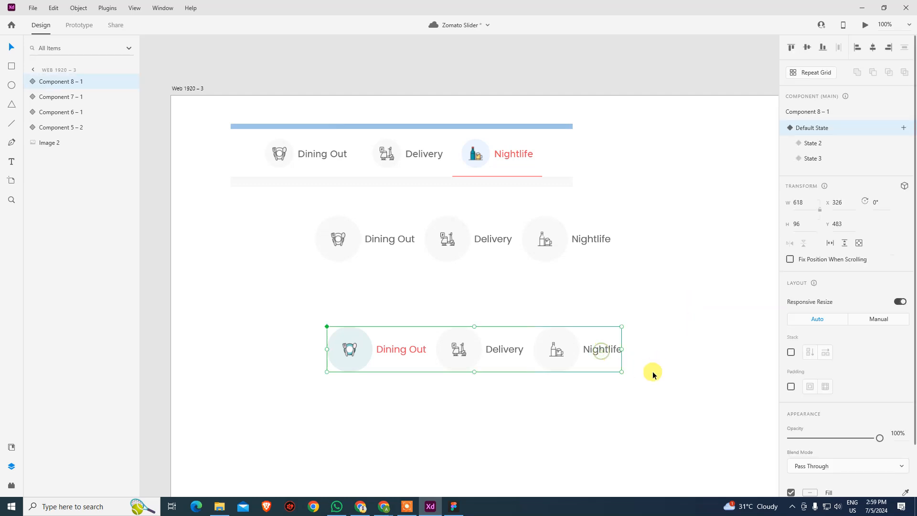
click(77, 25)
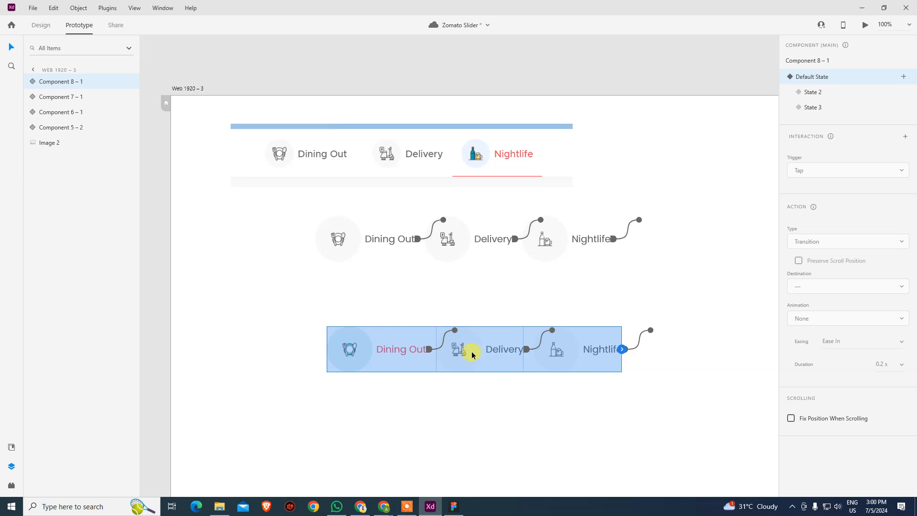
click(542, 347)
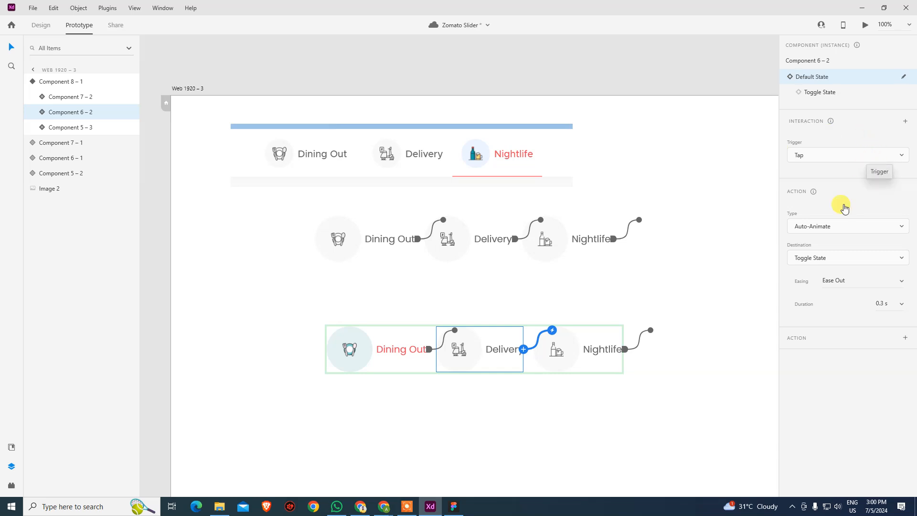
click(834, 258)
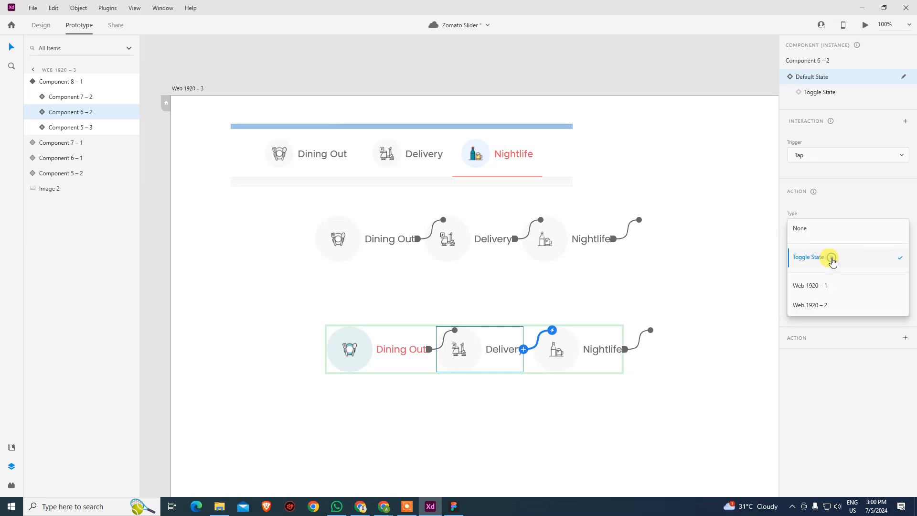
click(853, 199)
click(653, 385)
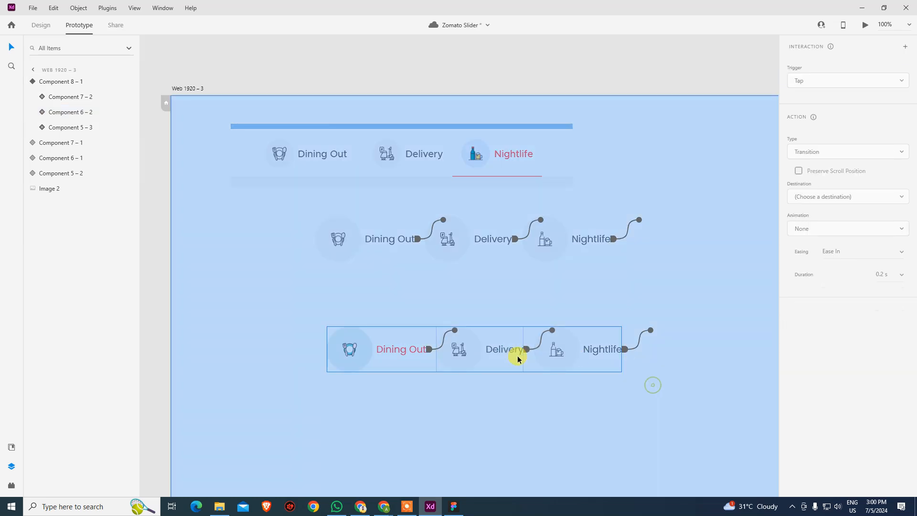
click(491, 353)
double_click(494, 348)
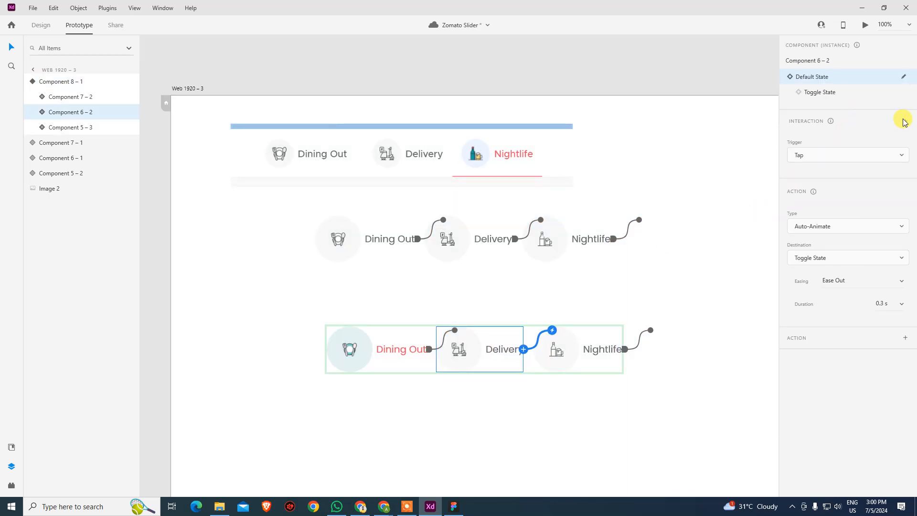
click(843, 257)
click(854, 191)
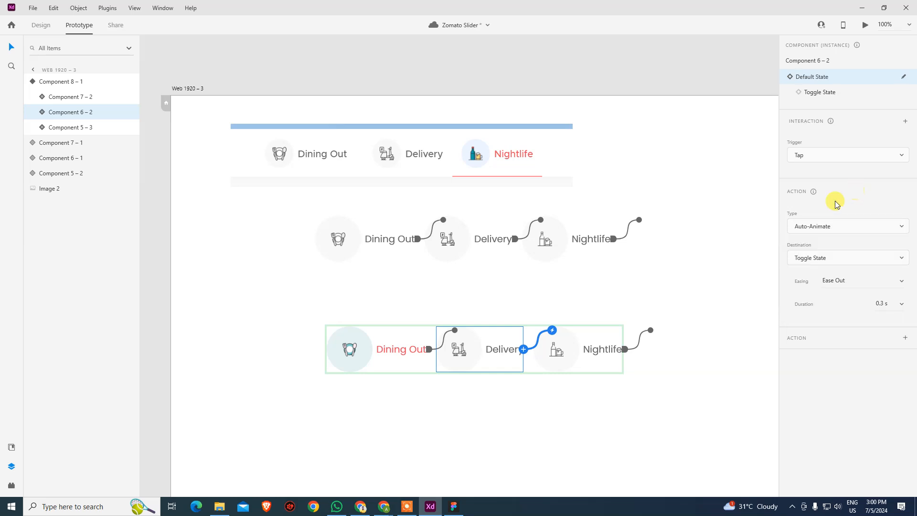
click(713, 313)
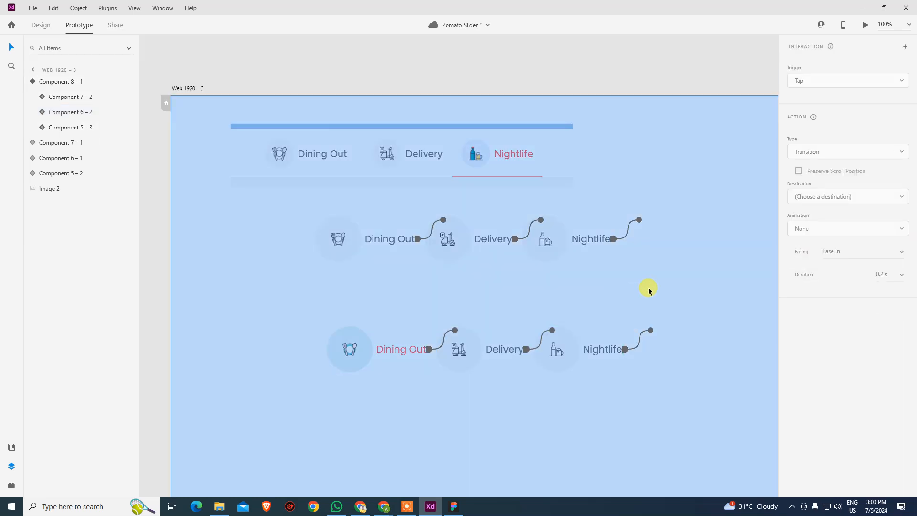
Preview the artboard and tap Dining Out, Delivery and Nightlife in the combined component to test how they switch.
key(ctrl+Return)
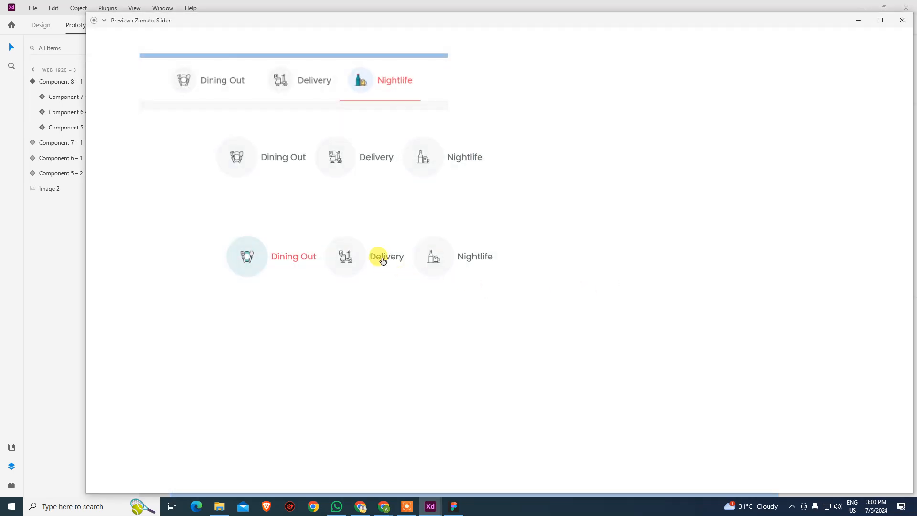
click(452, 257)
click(276, 261)
click(351, 258)
click(436, 261)
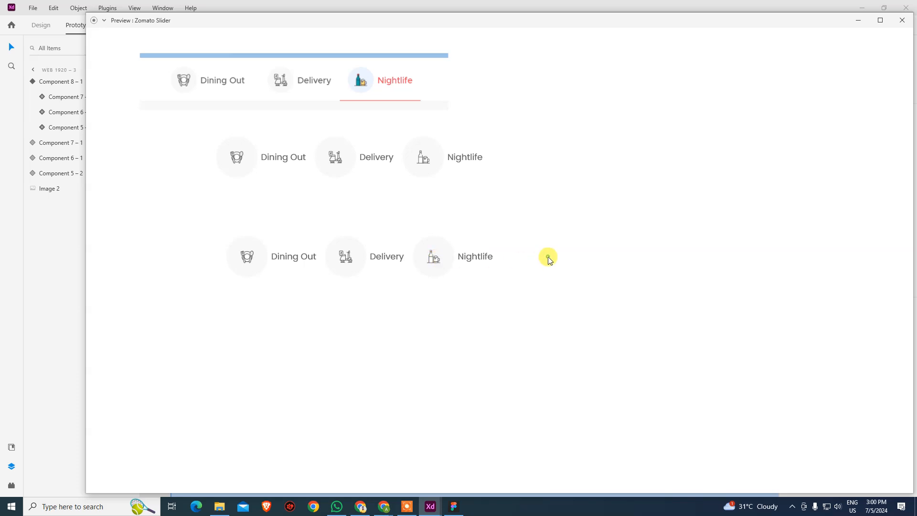
Tap through the combined component's three tabs forward and back in the preview to retest the switching, and close the preview.
click(294, 261)
click(372, 259)
click(474, 264)
click(451, 259)
click(370, 262)
click(294, 257)
click(902, 20)
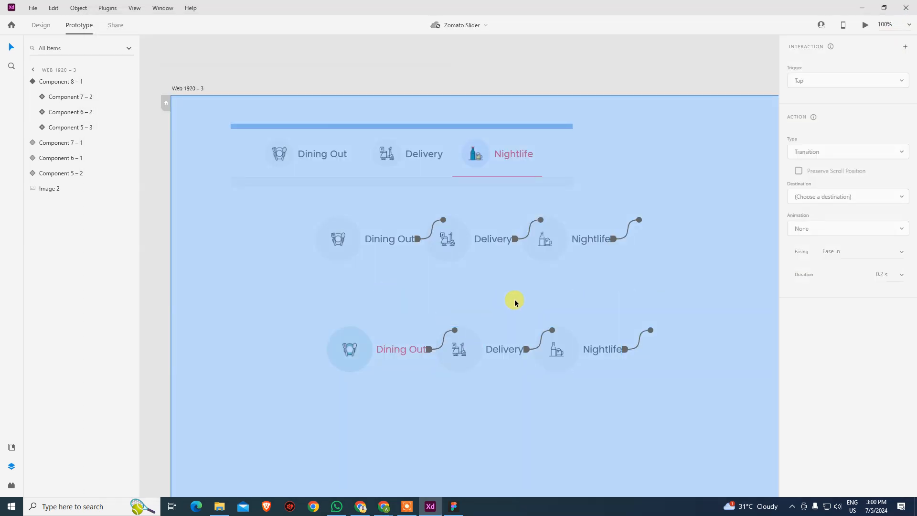
Return to Design mode and compare State 2 of the combined component with its Default State.
click(40, 25)
click(540, 342)
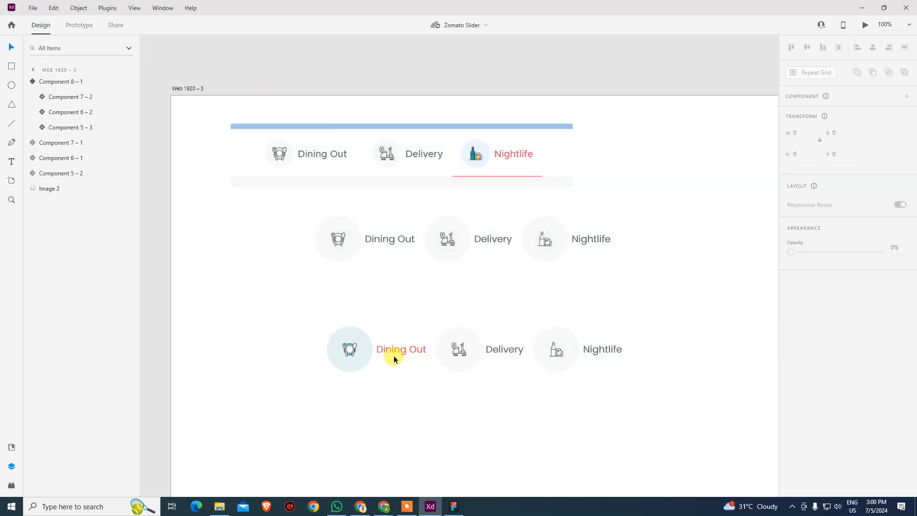
click(487, 350)
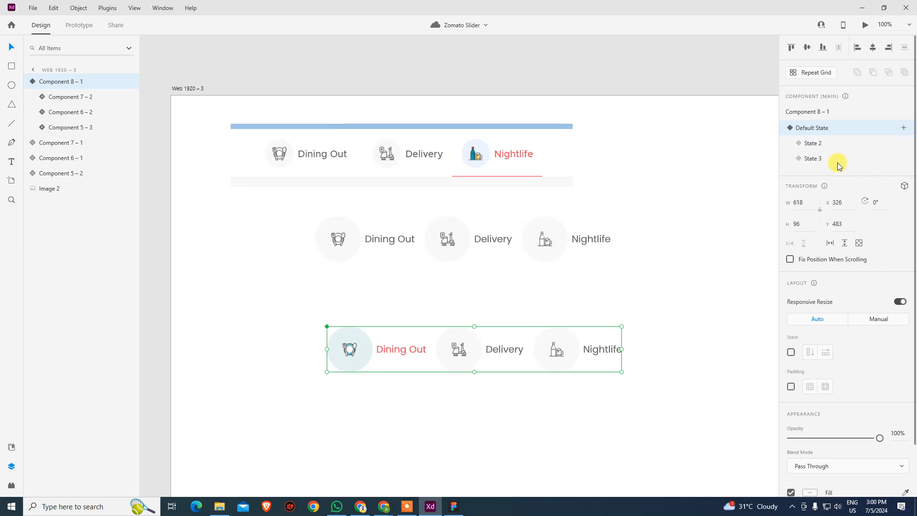
click(818, 143)
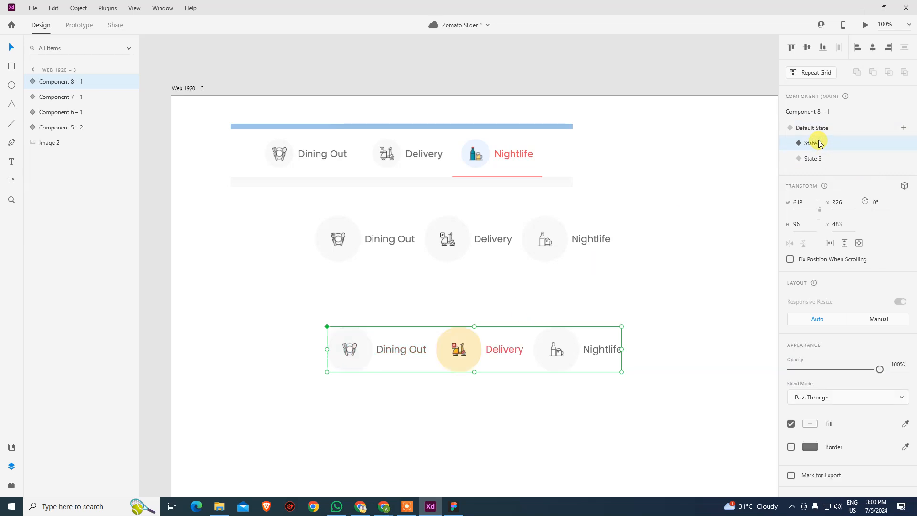
click(813, 129)
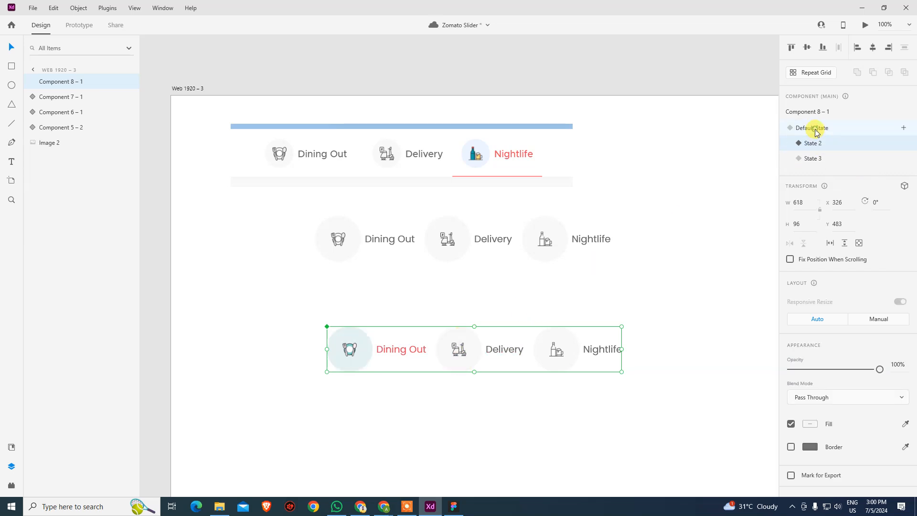
Ungroup the nested Dining Out component inside the combined component's Default State.
double_click(396, 348)
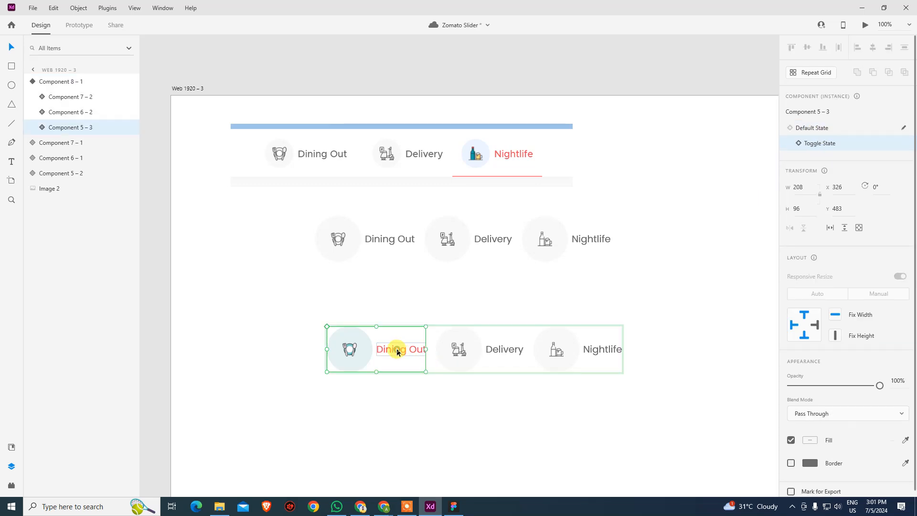
right_click(368, 357)
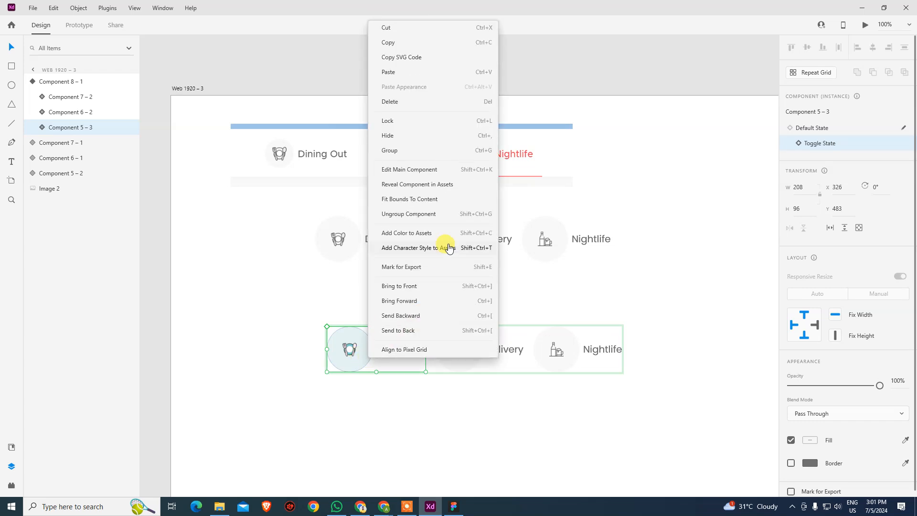
click(432, 213)
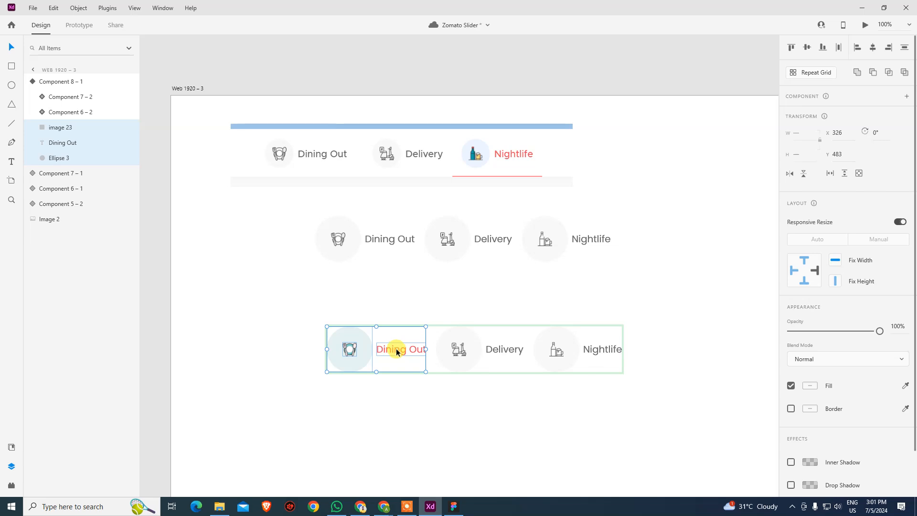
click(440, 409)
click(479, 356)
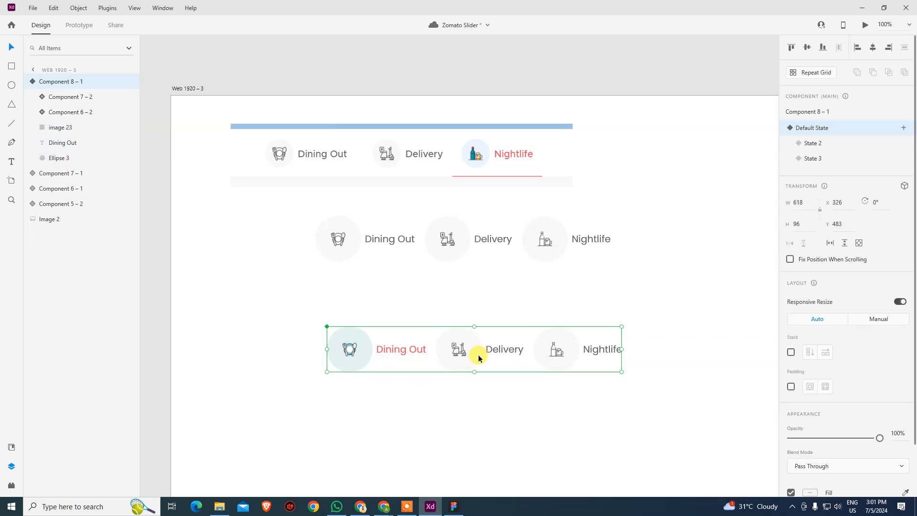
Check how the ungrouped Dining Out elements look in State 2 and the Default State of the combined component.
click(813, 144)
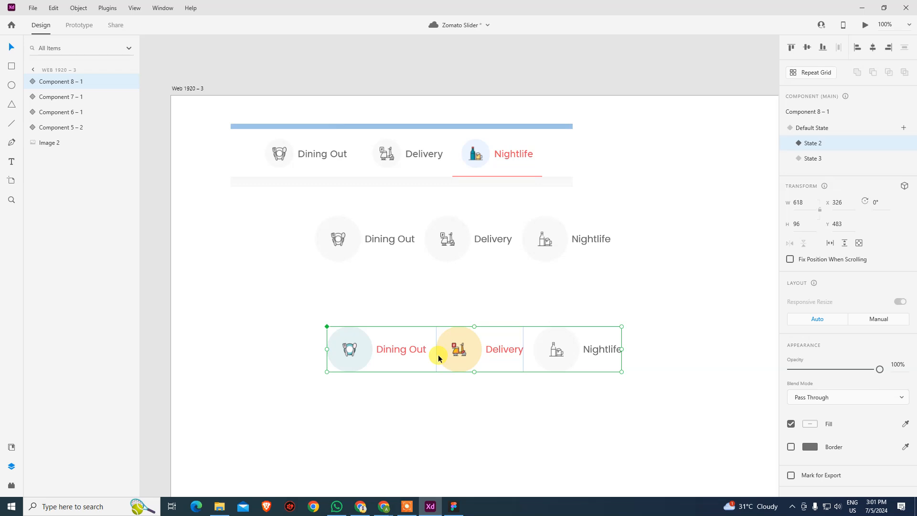
click(453, 381)
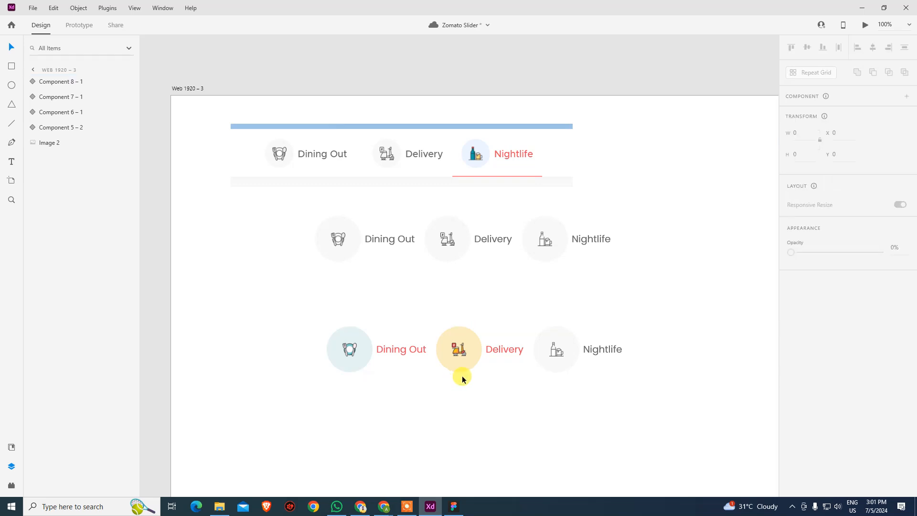
click(470, 360)
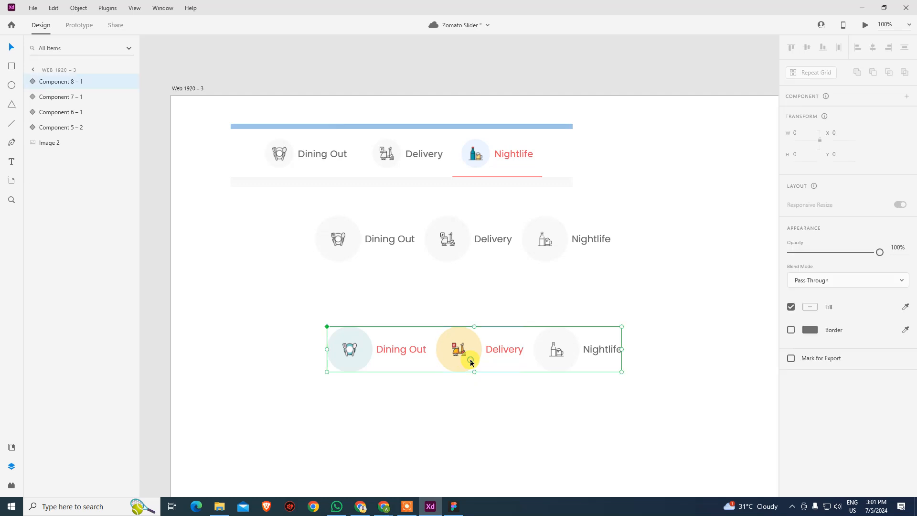
click(807, 128)
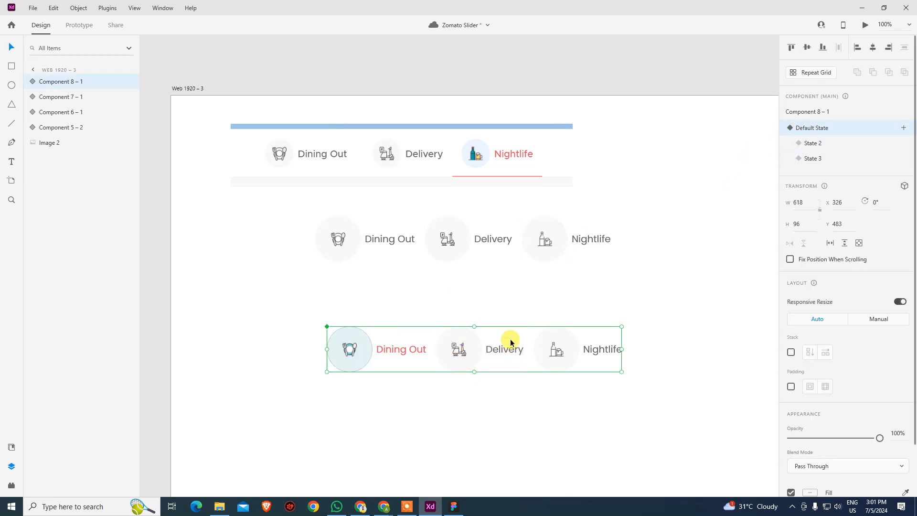
click(812, 144)
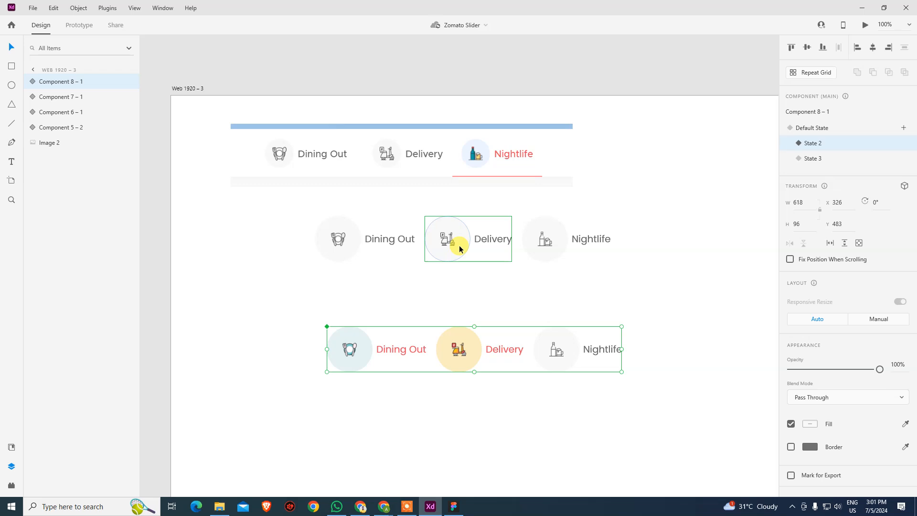
Delete the combined component from the artboard.
click(409, 293)
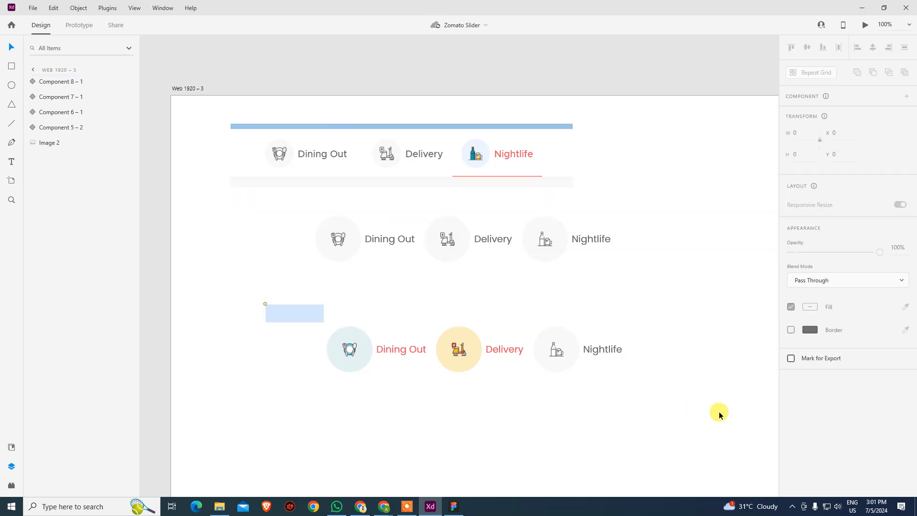
drag(265, 303, 720, 413)
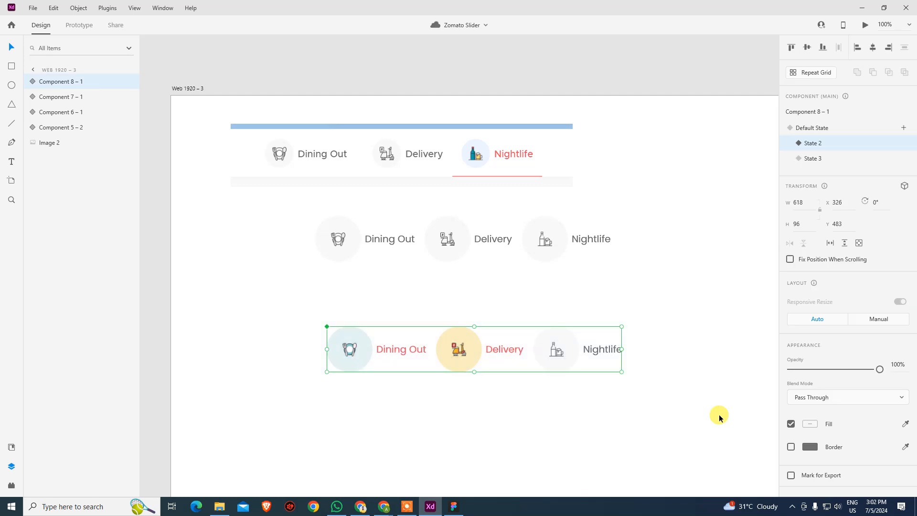
key(Delete)
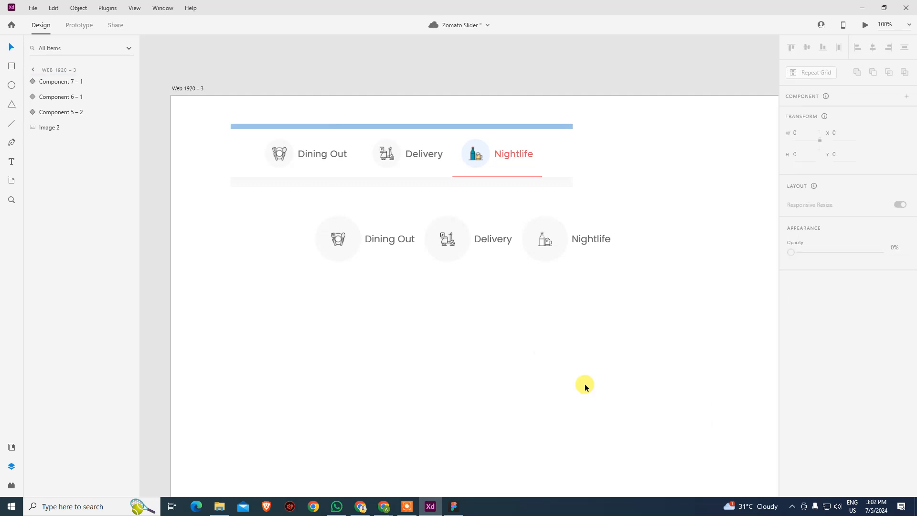
Duplicate the Dining Out, Delivery and Nightlife components together straight below the originals, at Y 430.
click(335, 239)
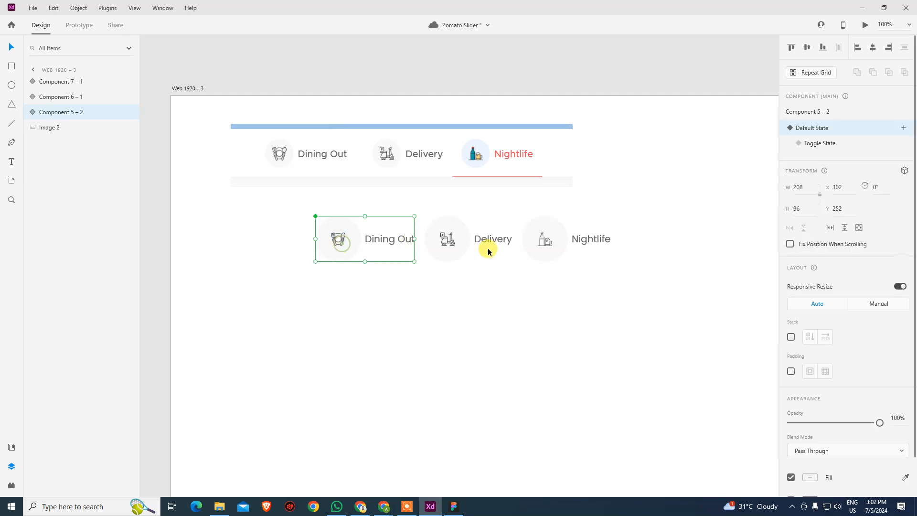
click(475, 279)
click(414, 239)
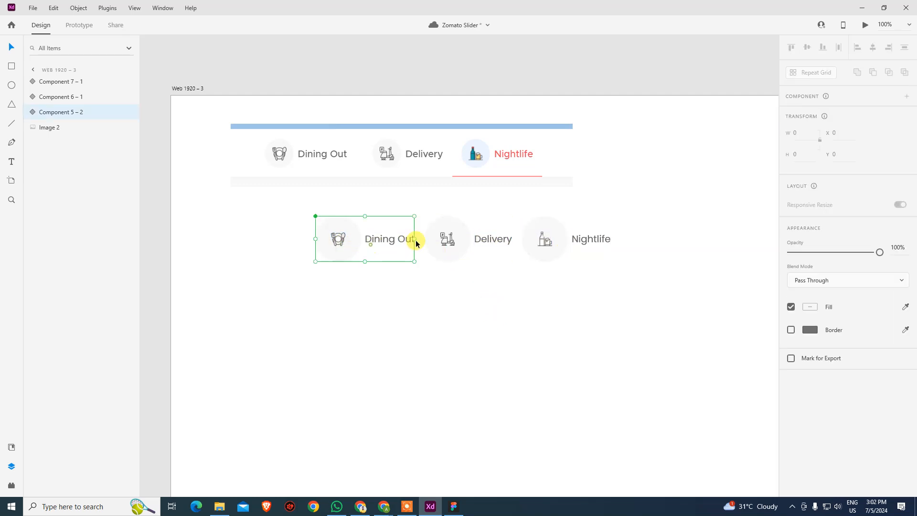
shift+click(442, 244)
shift+click(532, 238)
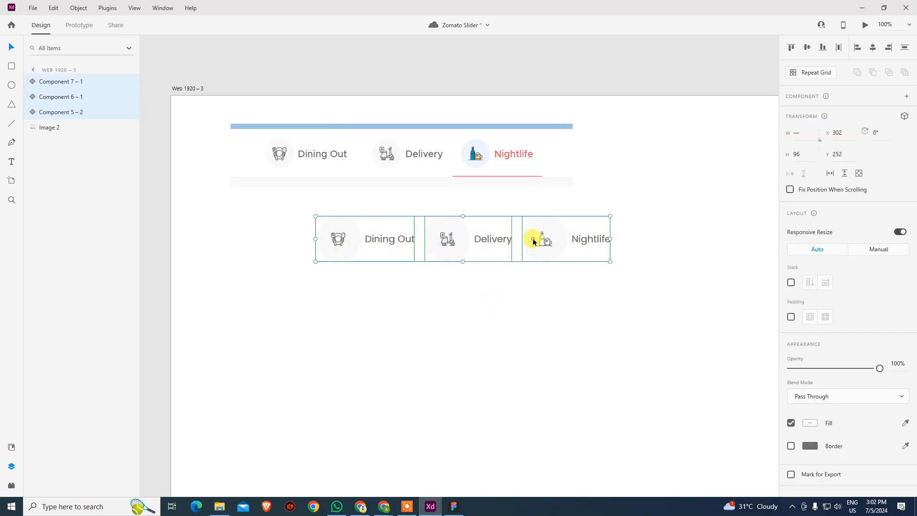
drag(550, 243, 545, 325)
Ungroup the duplicated Dining Out, Delivery and Nightlife components into separate icons, labels and circles.
click(423, 348)
drag(287, 293, 675, 383)
right_click(563, 328)
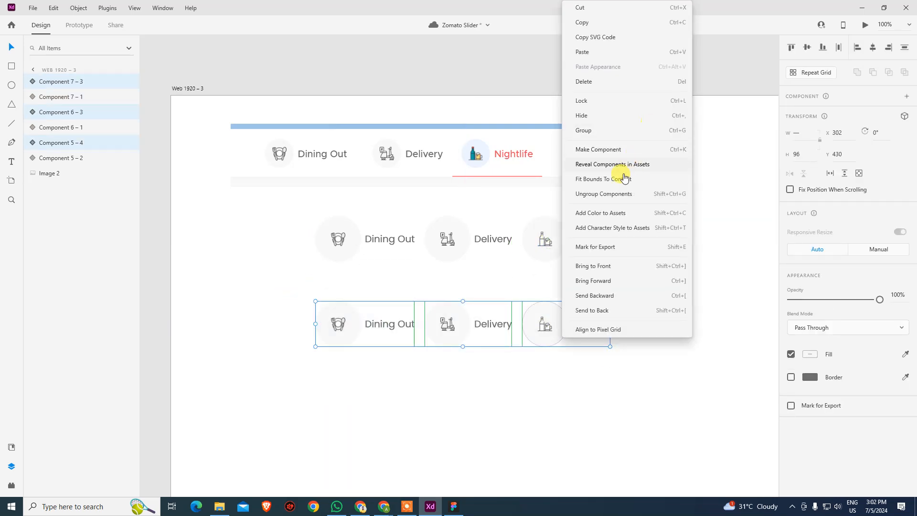
click(616, 194)
click(671, 266)
Combine all the loose icons, labels and circles of the duplicated row into a single new component.
click(337, 321)
click(464, 357)
click(438, 379)
drag(294, 290, 425, 360)
click(430, 371)
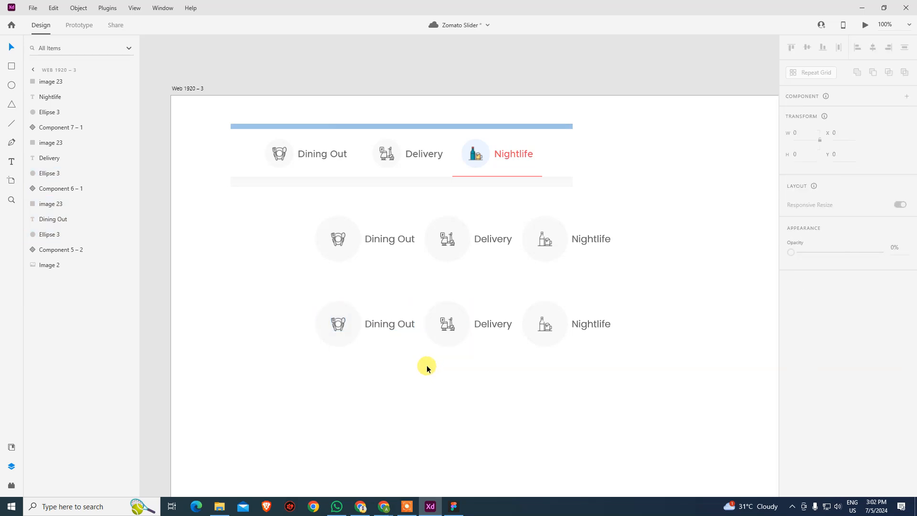
drag(310, 286, 420, 368)
click(420, 375)
drag(278, 291, 645, 377)
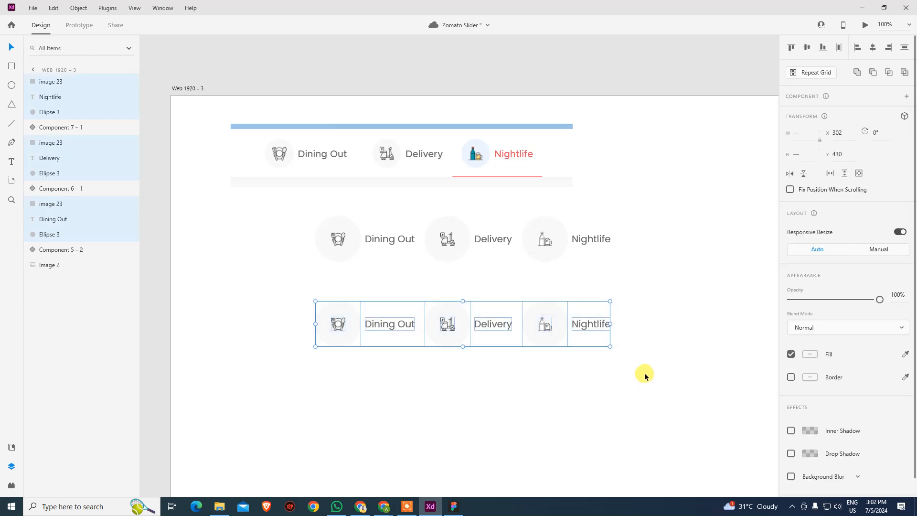
click(908, 97)
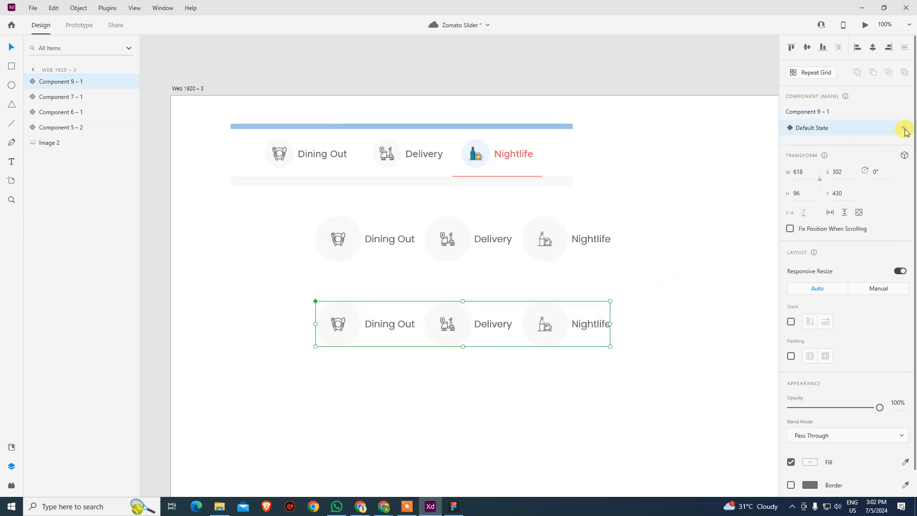
click(428, 376)
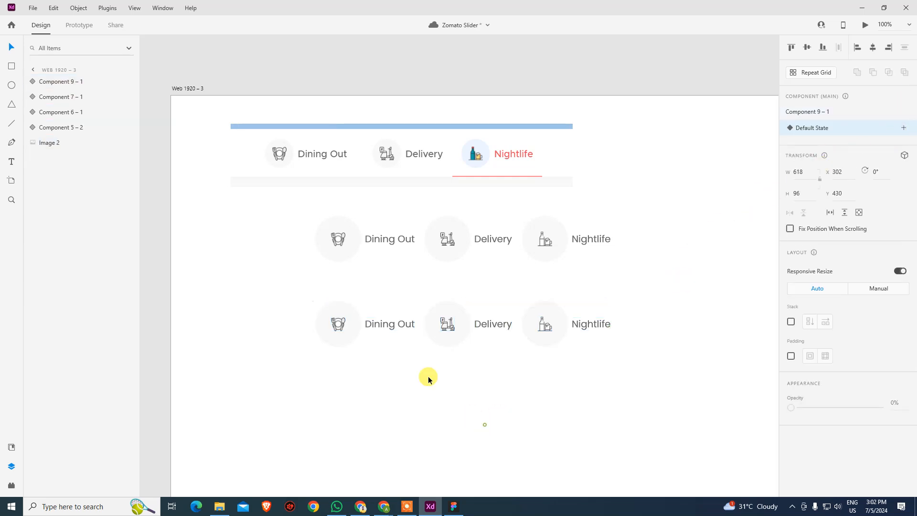
click(372, 327)
double_click(372, 328)
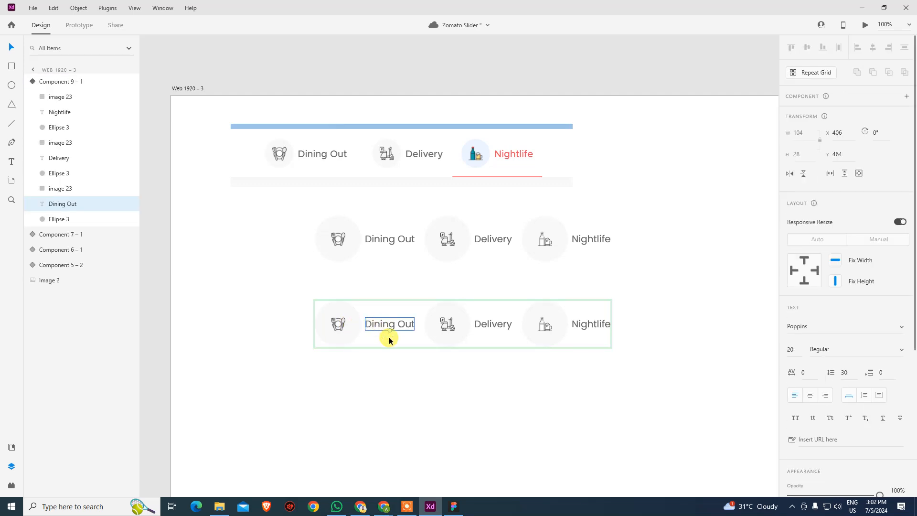
click(447, 419)
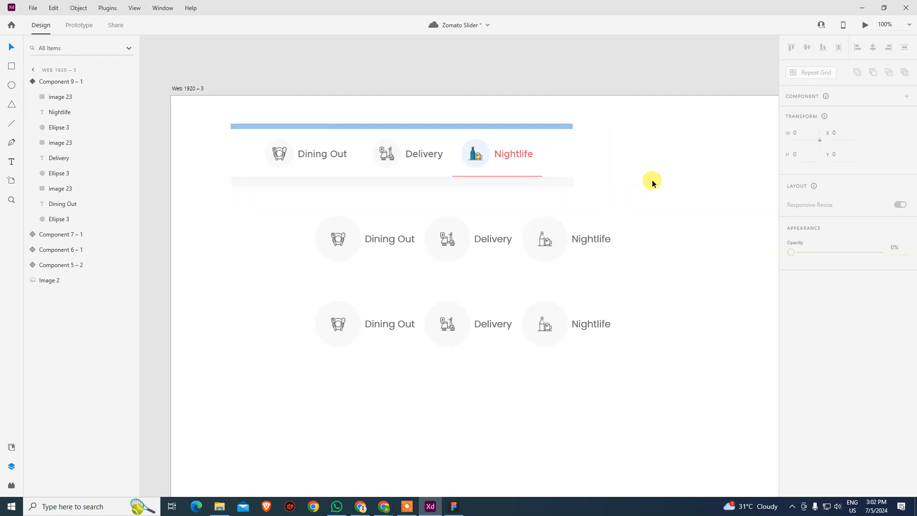
key(alt+Tab)
key(alt+Tab)
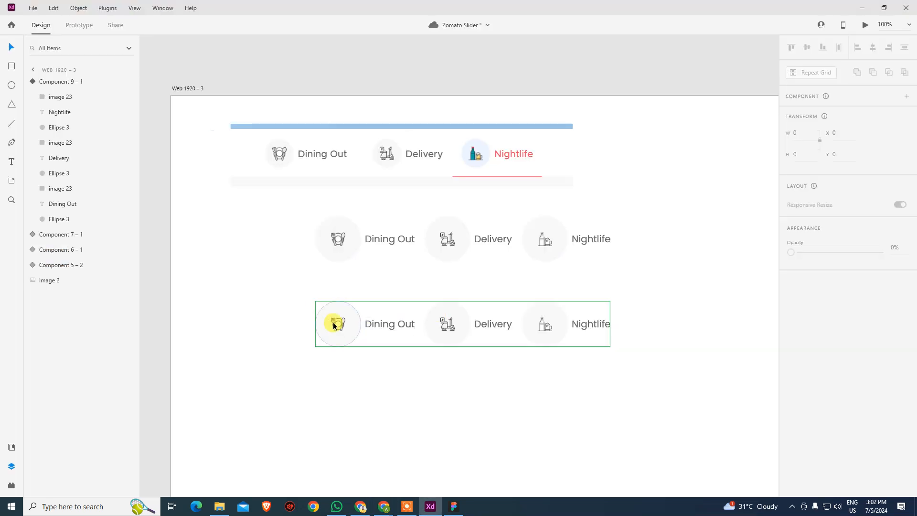
Replace the Dining Out icon in the new component's Default State with image 26 from the icons folder.
click(338, 327)
double_click(340, 328)
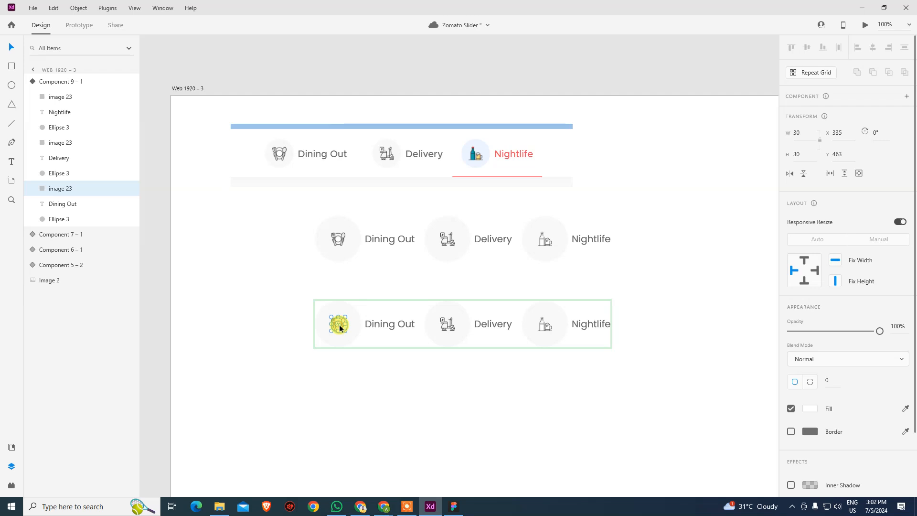
right_click(340, 328)
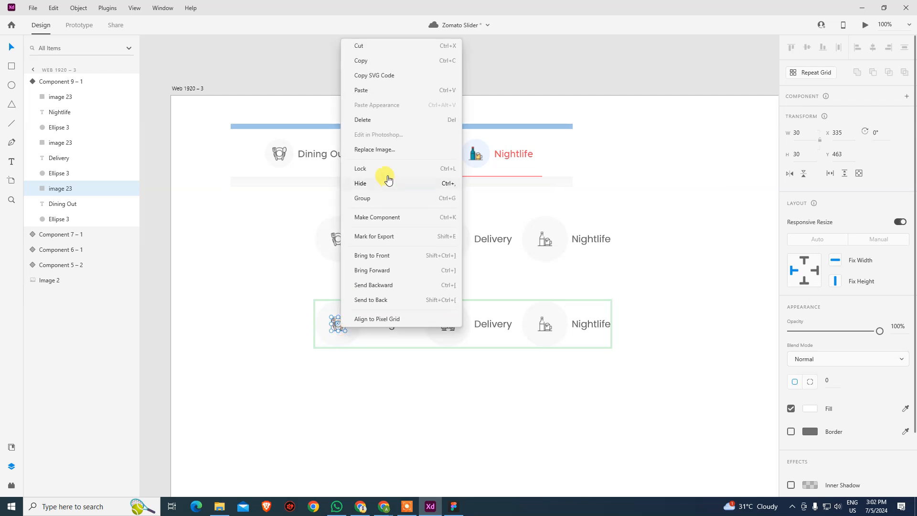
click(385, 151)
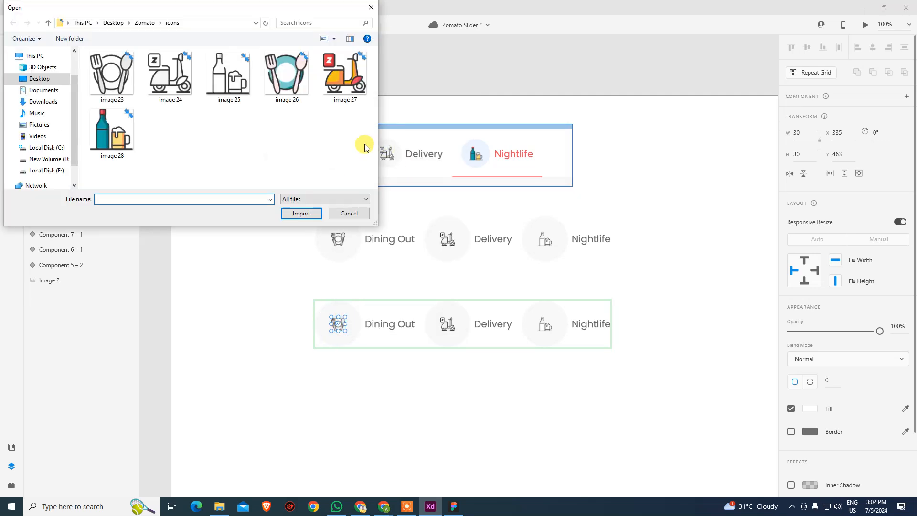
click(292, 86)
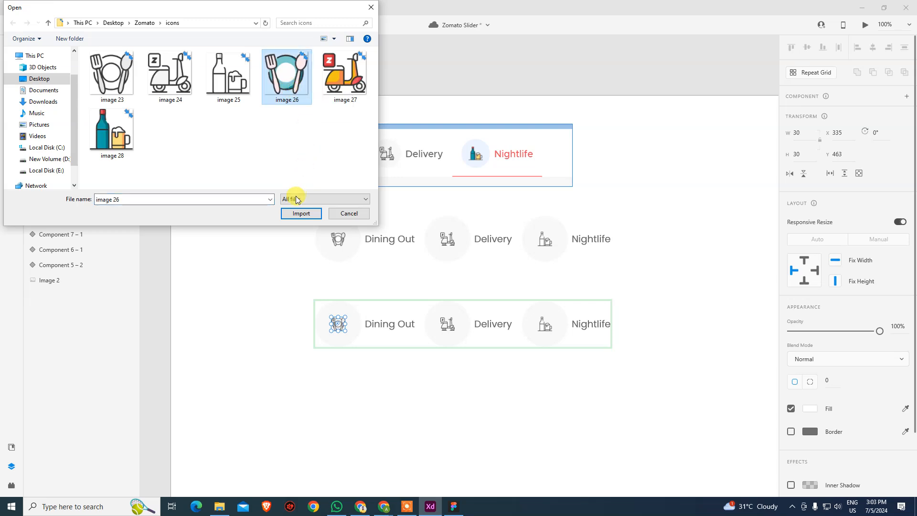
click(297, 212)
click(408, 425)
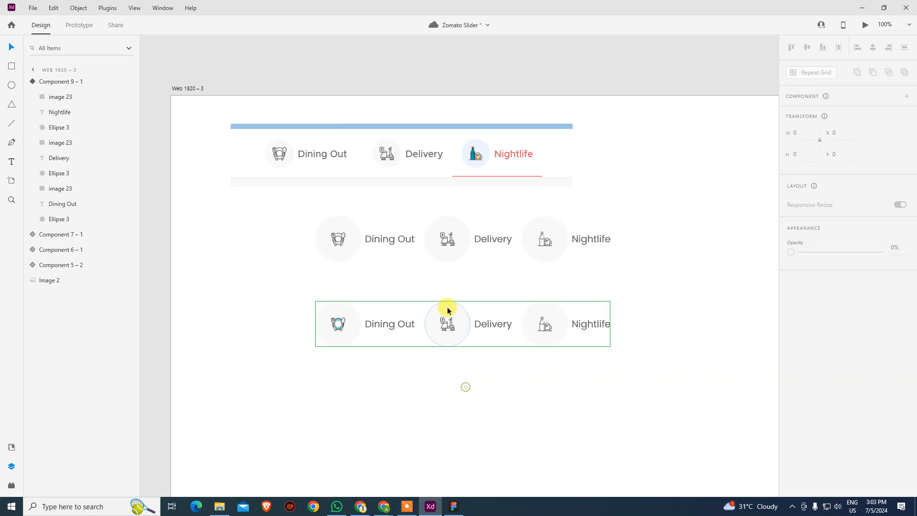
Show the original Dining Out component in its Toggle State as a colour reference for the combined component.
click(400, 325)
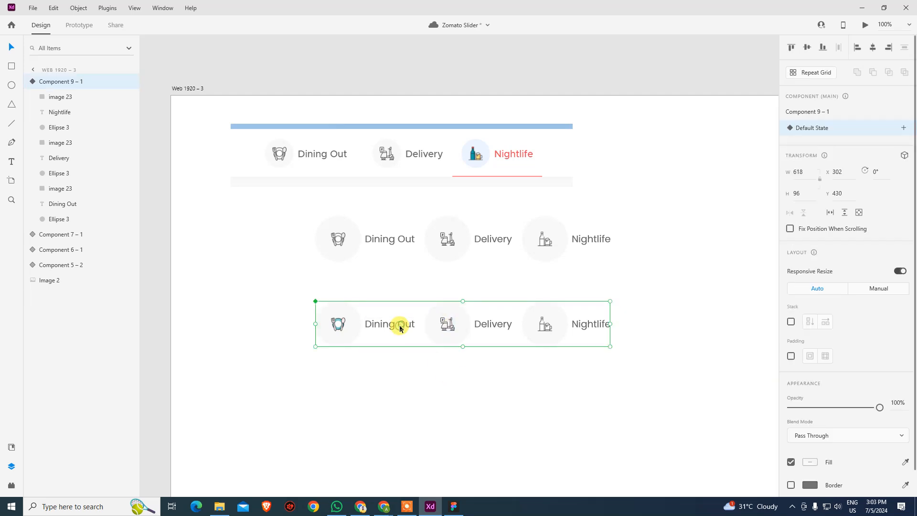
double_click(399, 325)
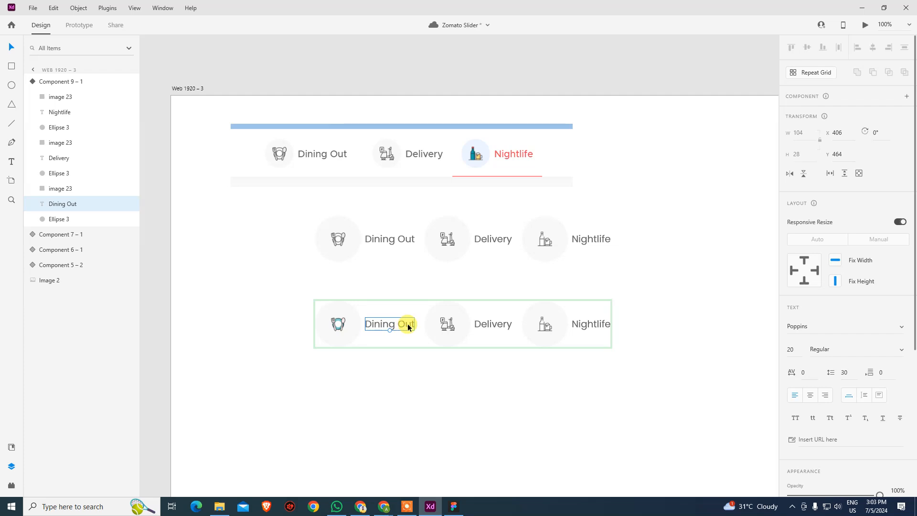
click(444, 364)
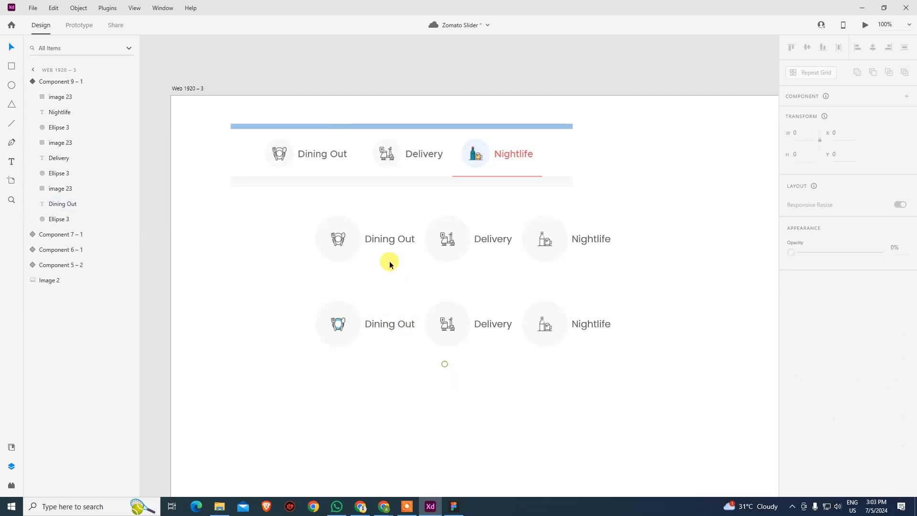
click(371, 241)
click(819, 144)
click(532, 367)
Fill the Dining Out label in the combined component's Default State with the red sampled from the original's highlighted label.
key(z)
click(380, 254)
drag(410, 328, 449, 240)
double_click(419, 379)
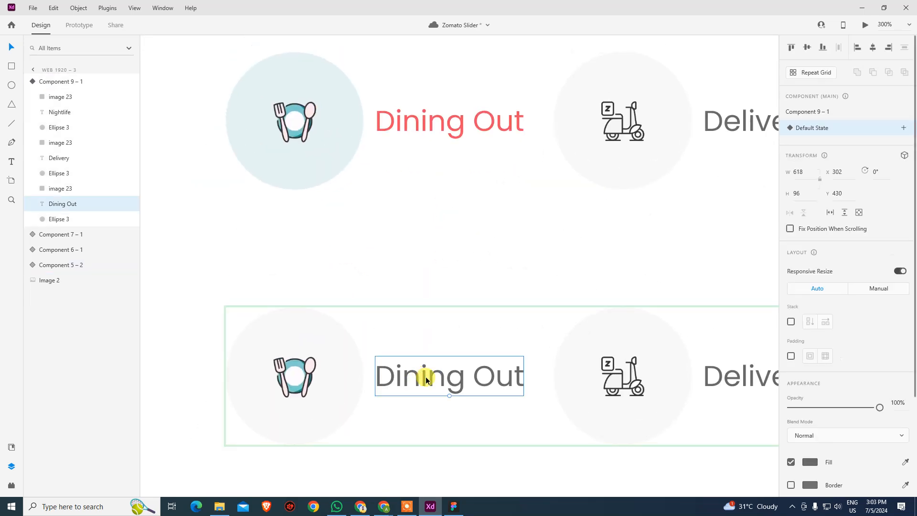
scroll(881, 353, down, 5)
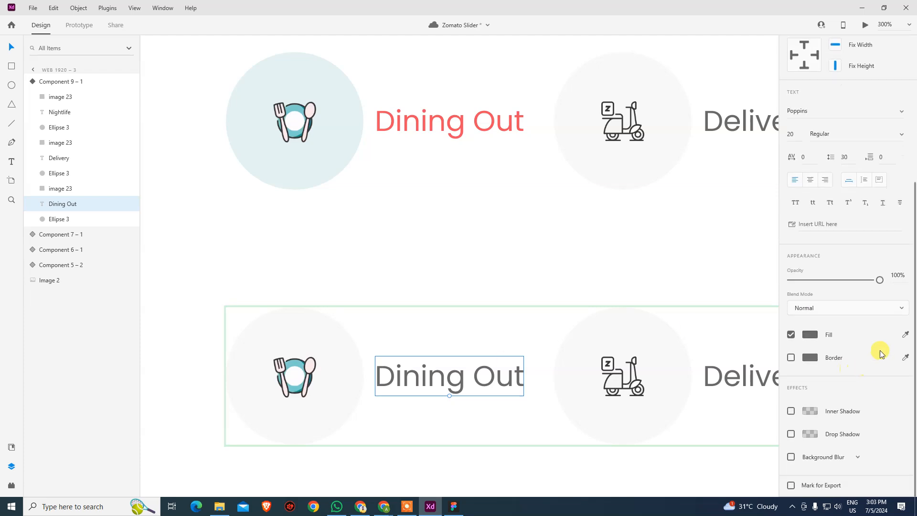
click(905, 334)
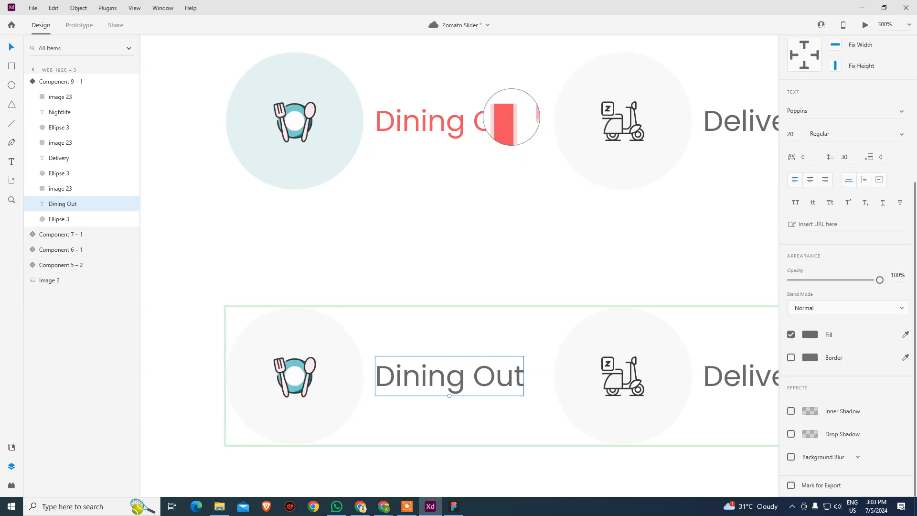
click(511, 120)
click(498, 223)
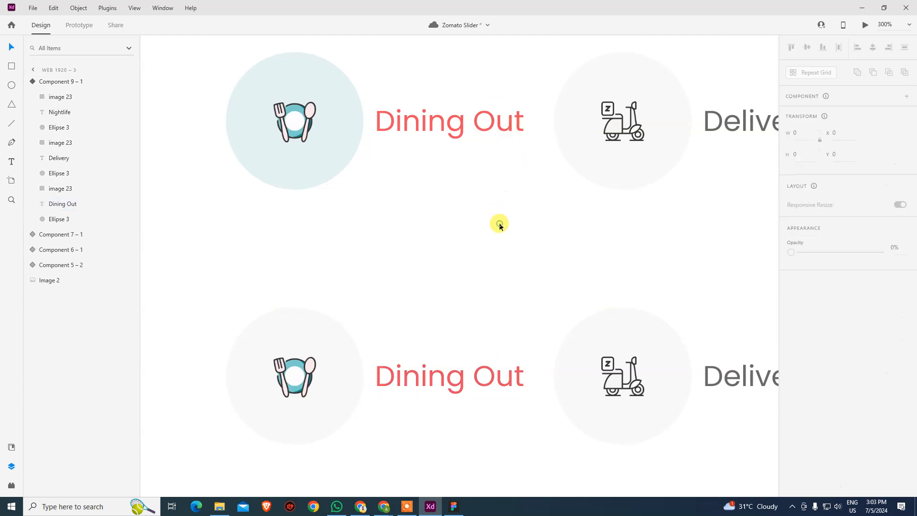
Fill the Dining Out circle in the combined component with the pale teal sampled from the original's highlighted circle.
click(348, 376)
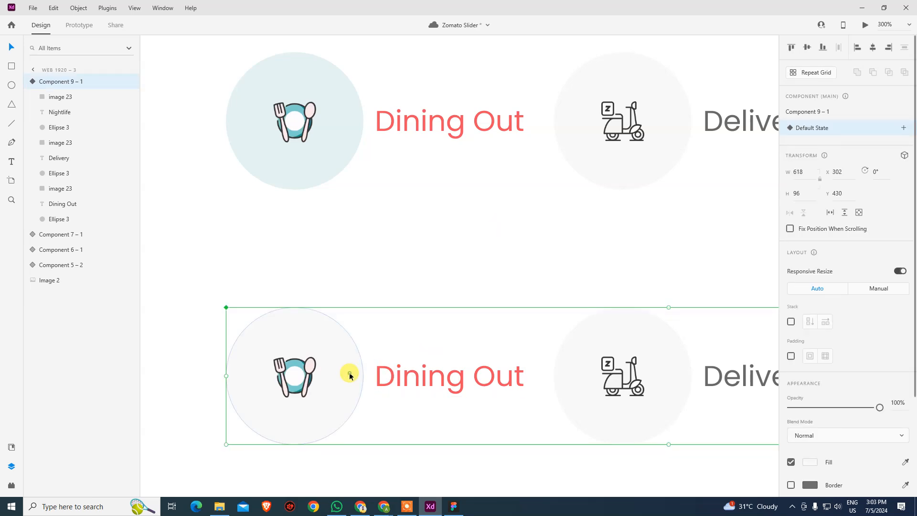
double_click(349, 377)
click(906, 385)
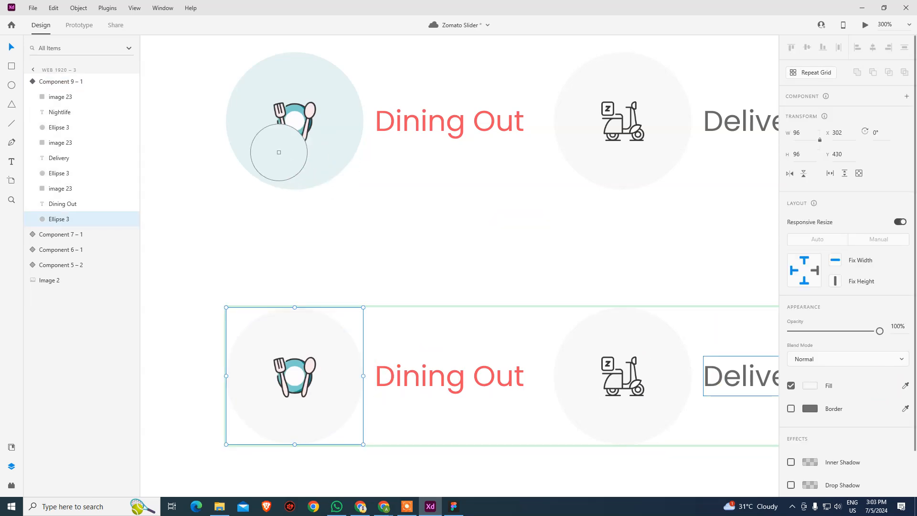
click(302, 170)
click(508, 262)
click(597, 258)
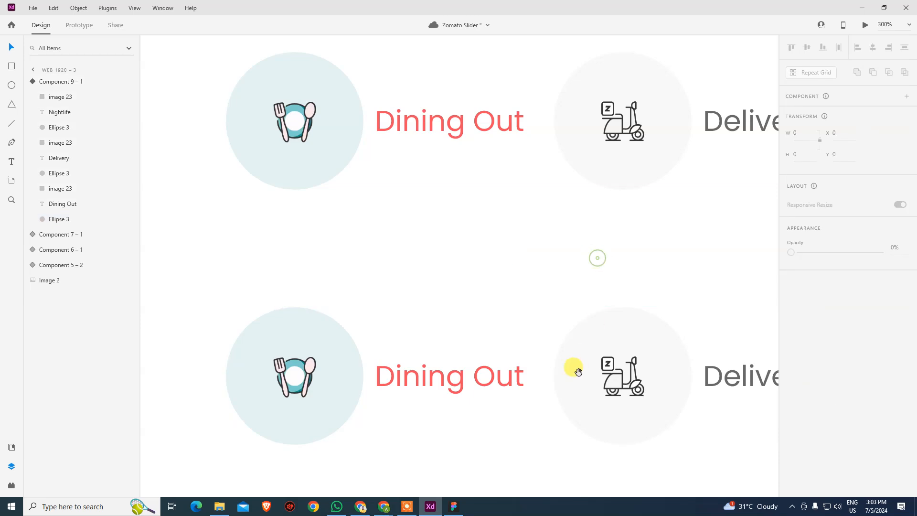
Return the original Dining Out component to its Default State and switch the original Delivery component to its Toggle State.
drag(516, 370, 417, 343)
drag(558, 212, 515, 273)
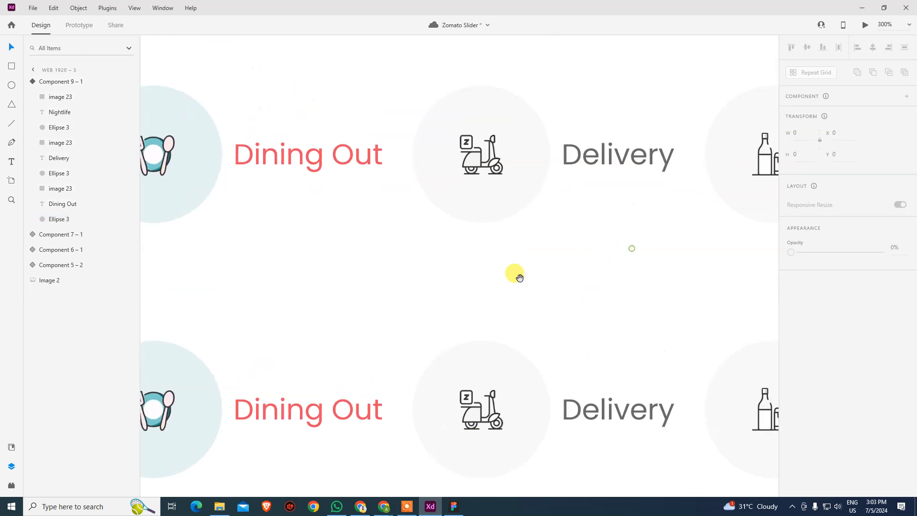
click(273, 135)
click(812, 128)
click(548, 164)
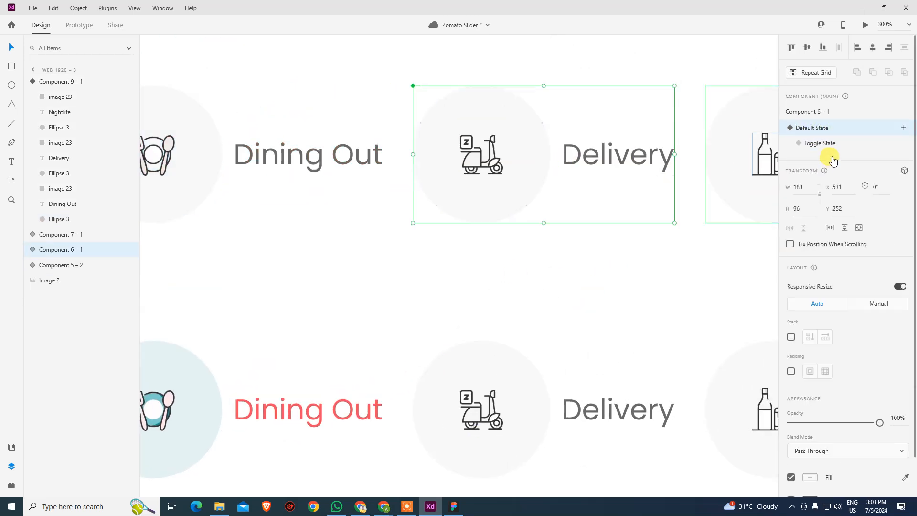
click(820, 143)
click(637, 291)
drag(612, 269, 586, 196)
Add a new state to the combined tab component, keeping the name State 2.
click(530, 292)
click(903, 128)
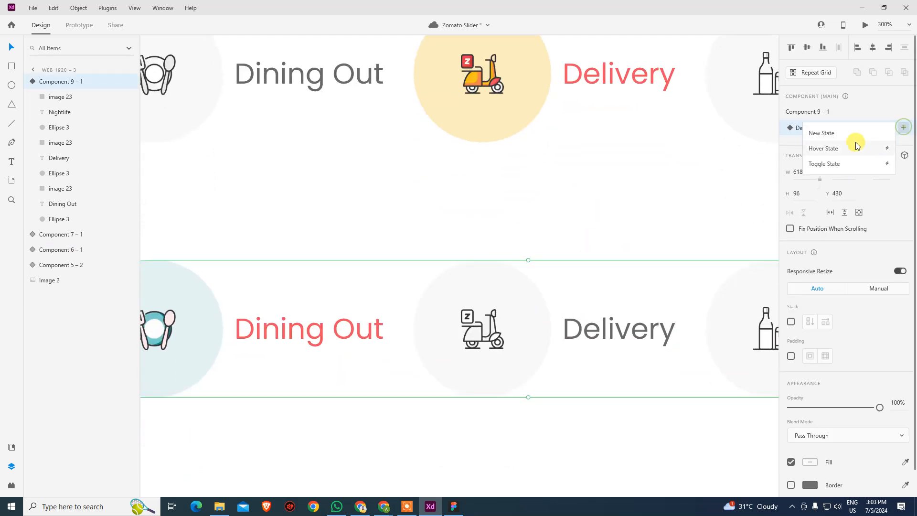
click(849, 136)
click(792, 157)
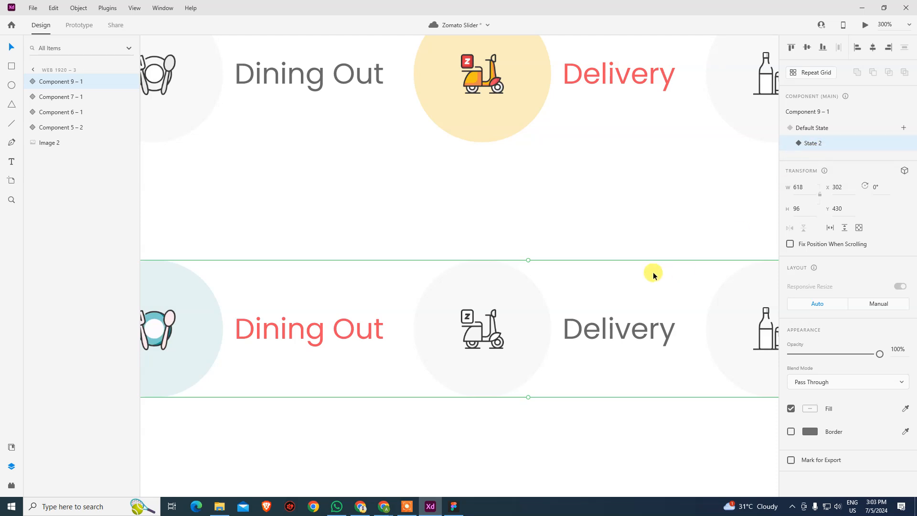
Fill the Delivery label in State 2 with the red sampled from the neighbouring Dining Out label.
drag(350, 245, 487, 235)
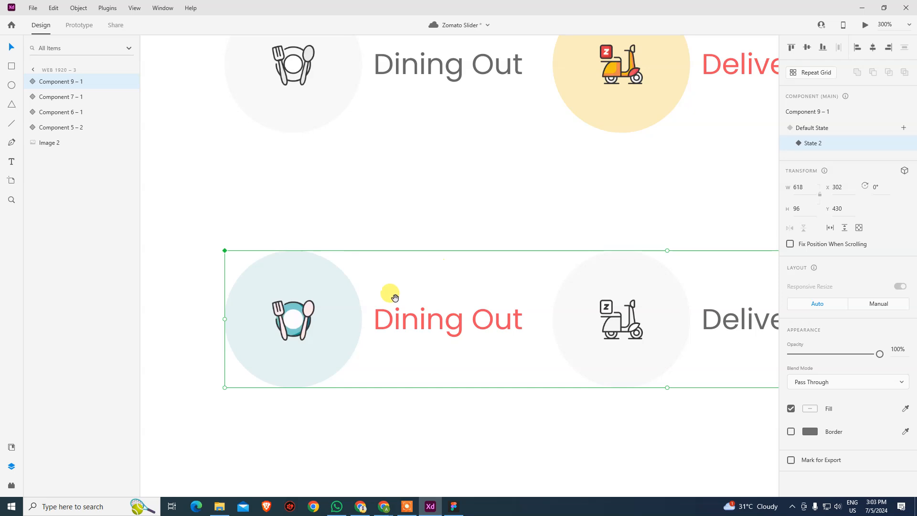
double_click(454, 320)
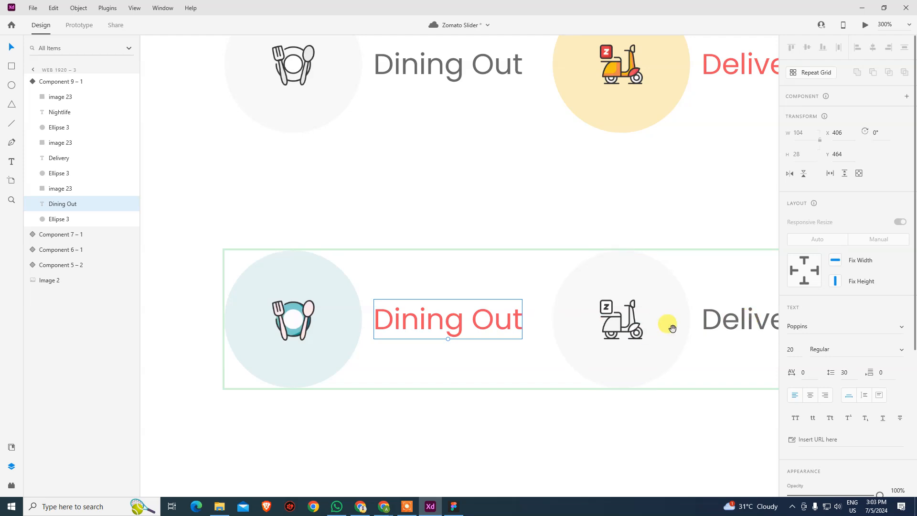
drag(671, 328, 535, 311)
click(578, 328)
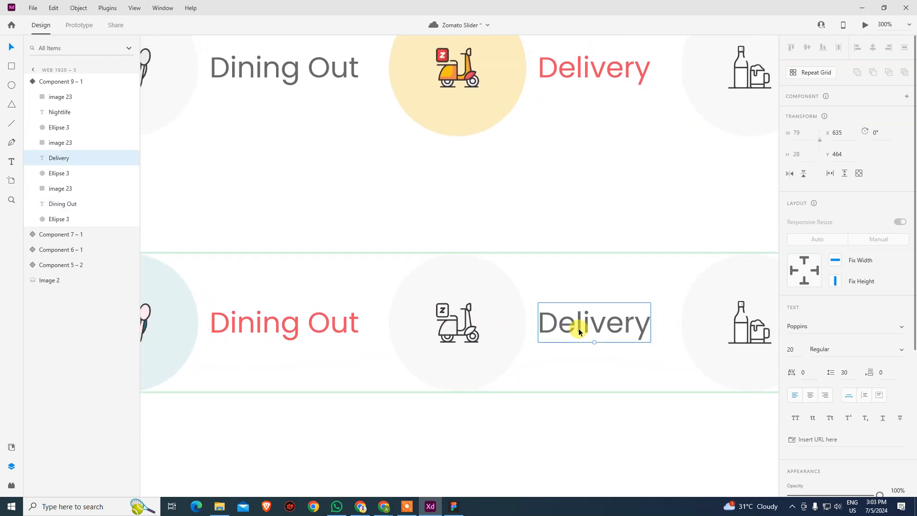
double_click(580, 327)
key(Escape)
scroll(819, 417, down, 5)
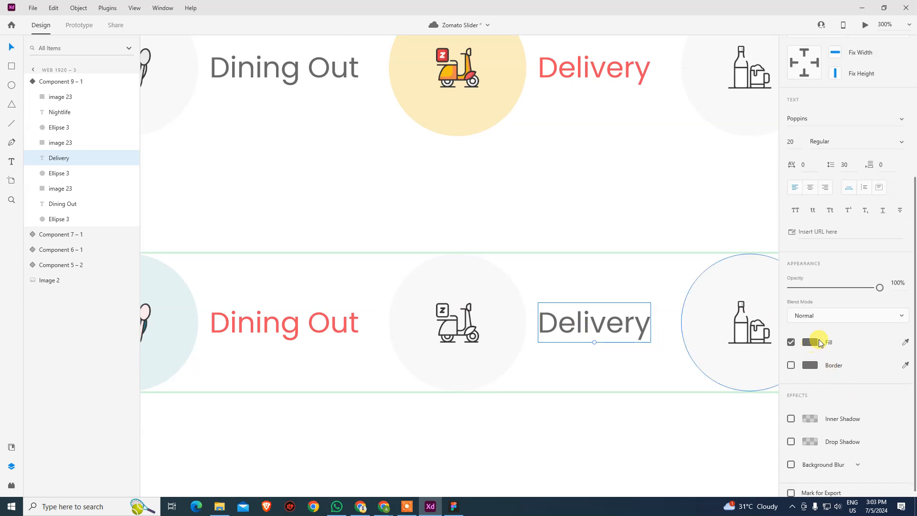
click(905, 342)
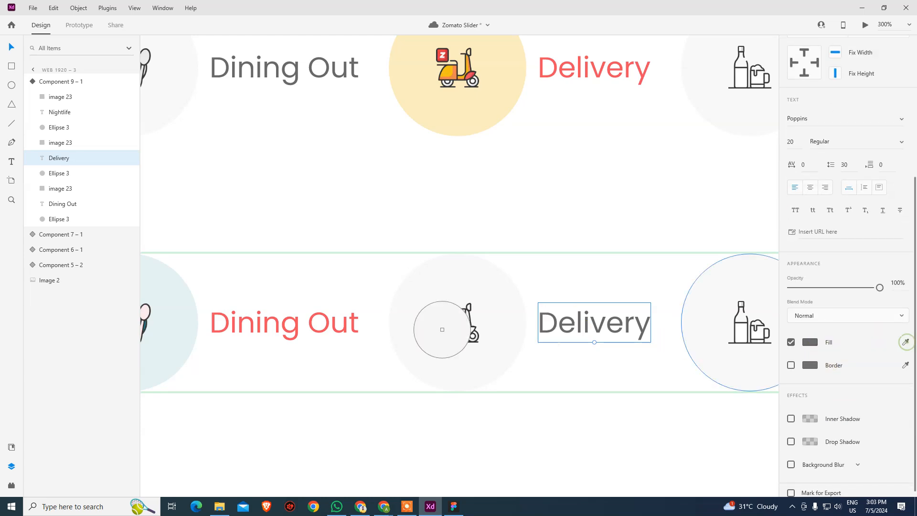
click(346, 322)
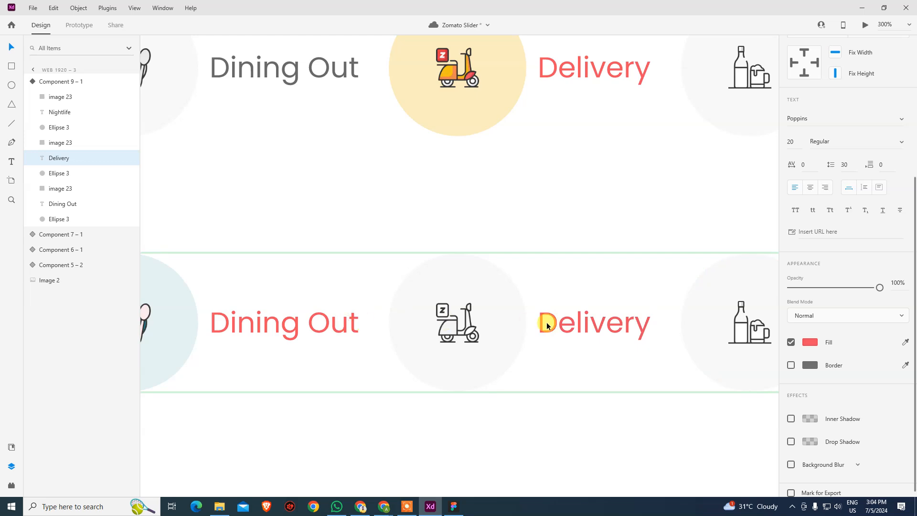
Fill the Delivery circle in State 2 with the pale yellow sampled from the original highlighted Delivery circle.
click(495, 336)
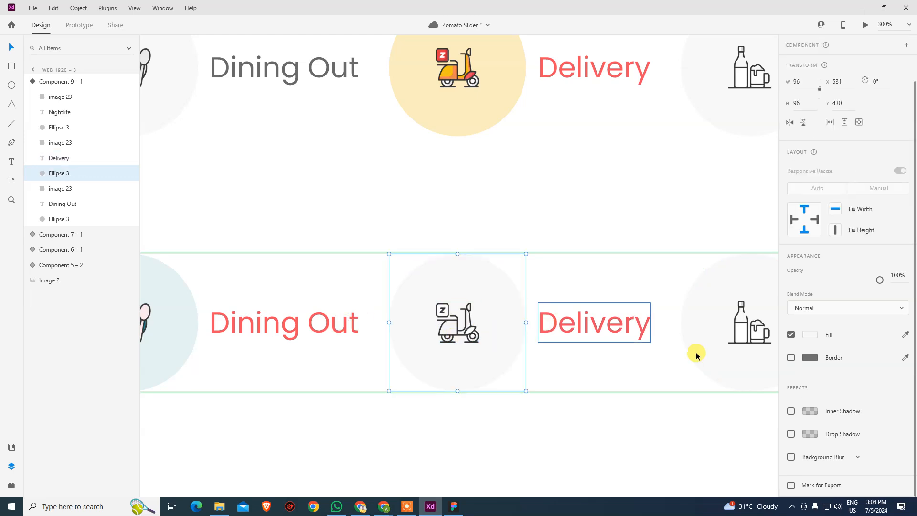
click(809, 334)
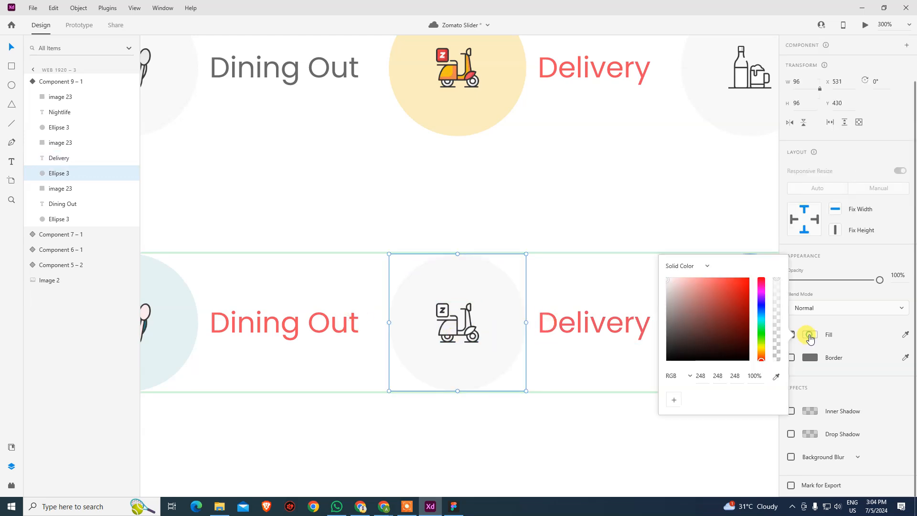
click(906, 334)
click(474, 110)
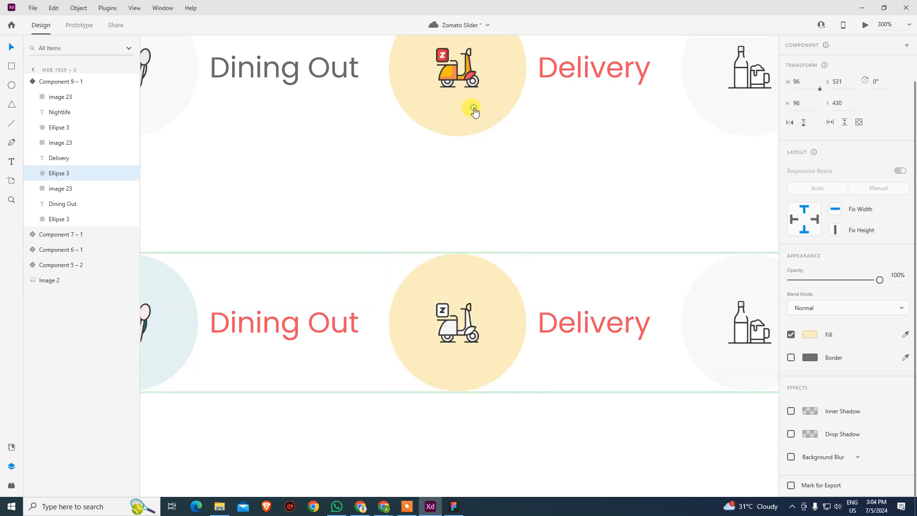
Replace the outlined Delivery icon in State 2 with the coloured scooter image.
click(447, 330)
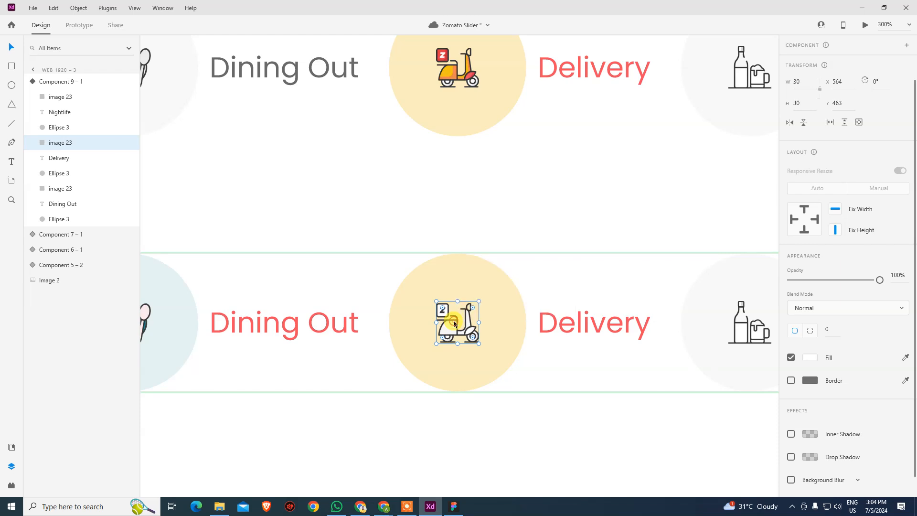
click(597, 266)
click(451, 326)
double_click(452, 327)
right_click(453, 330)
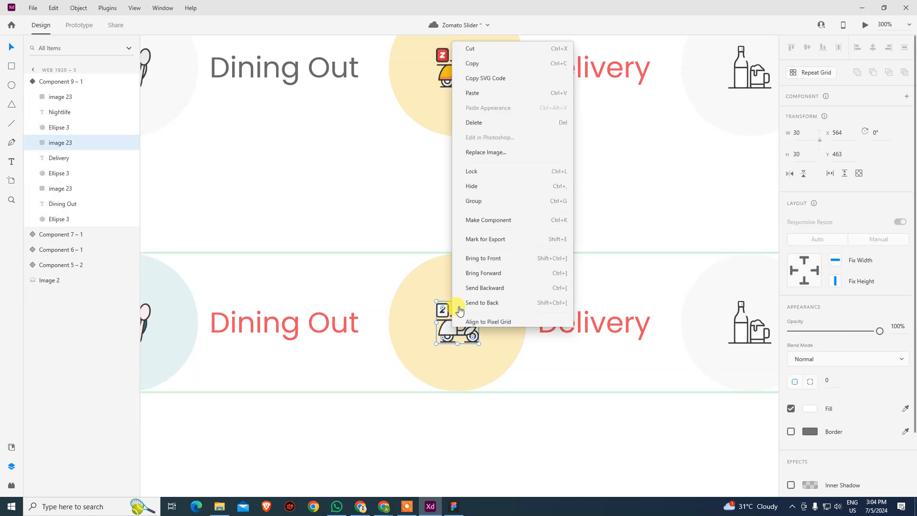
click(510, 150)
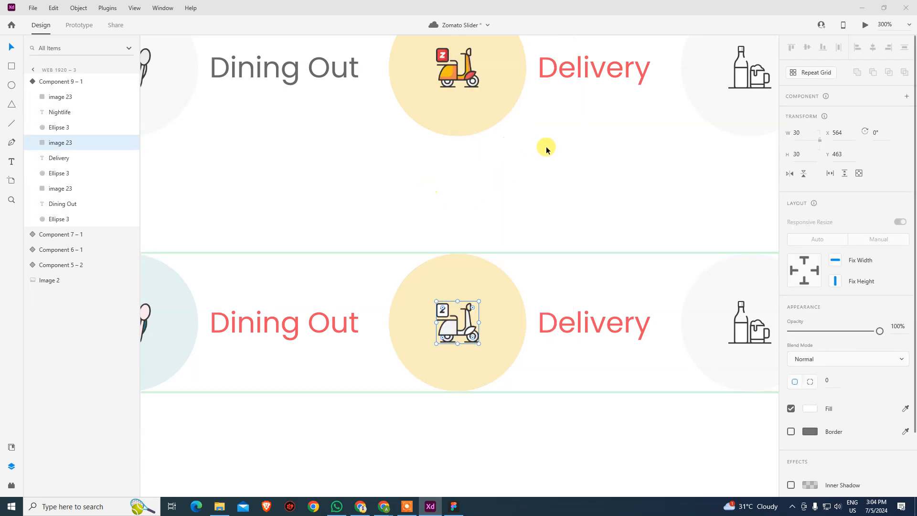
double_click(344, 76)
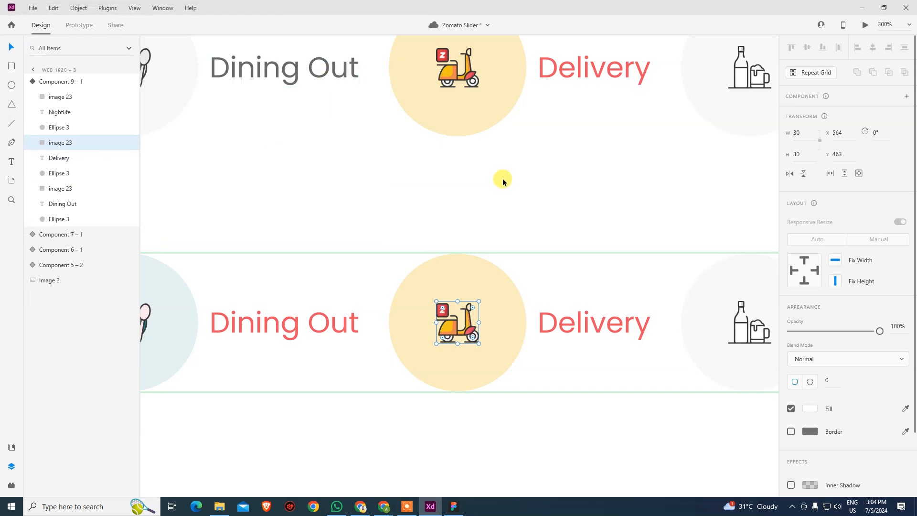
click(502, 181)
Fill the Dining Out label in State 2 with the dark grey sampled from the original Dining Out label.
click(329, 329)
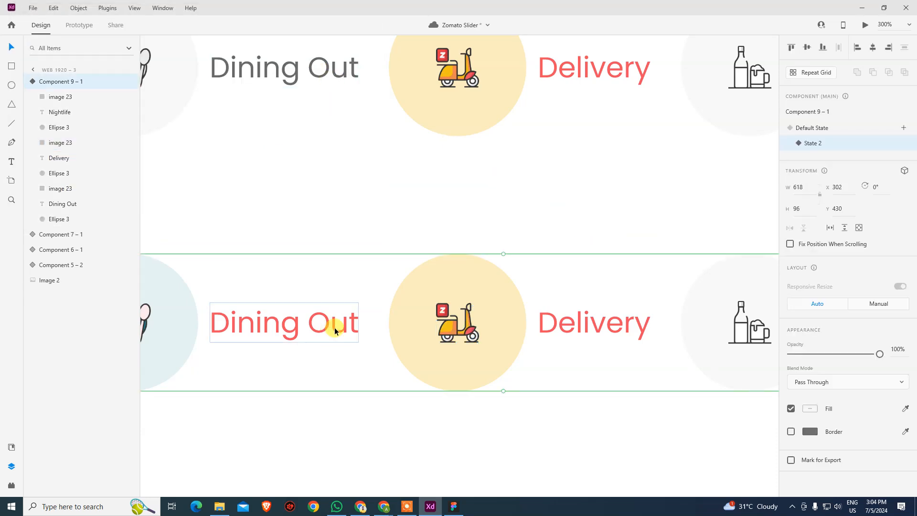
double_click(338, 327)
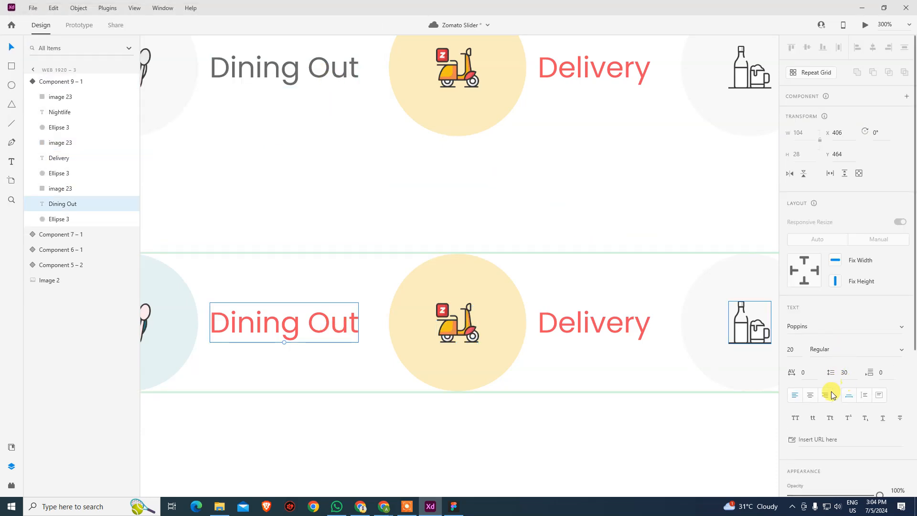
scroll(855, 382, down, 5)
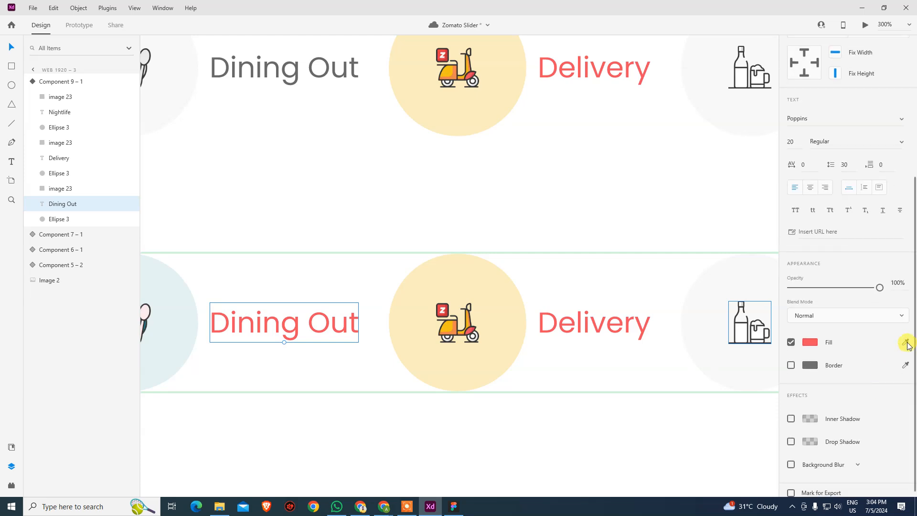
click(907, 343)
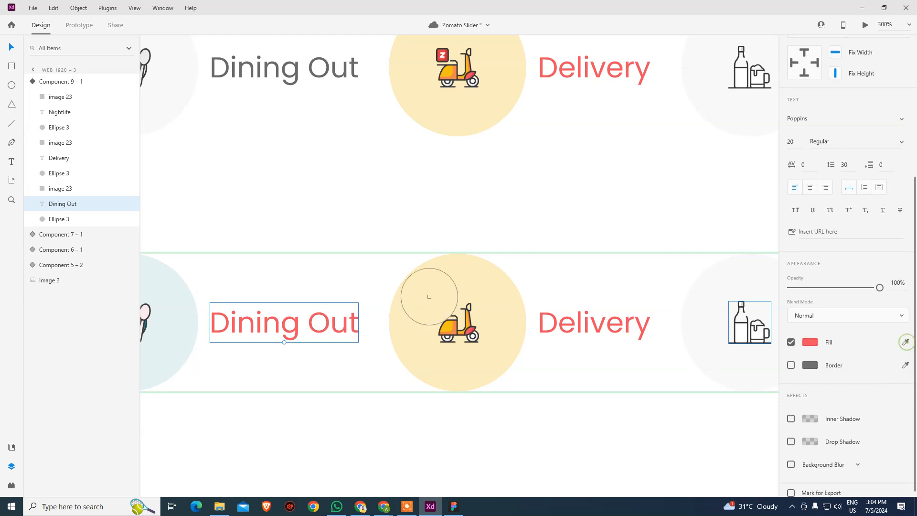
click(296, 75)
click(315, 435)
Fill the Dining Out circle in State 2 with the light grey sampled from the original Dining Out circle.
drag(227, 362, 464, 361)
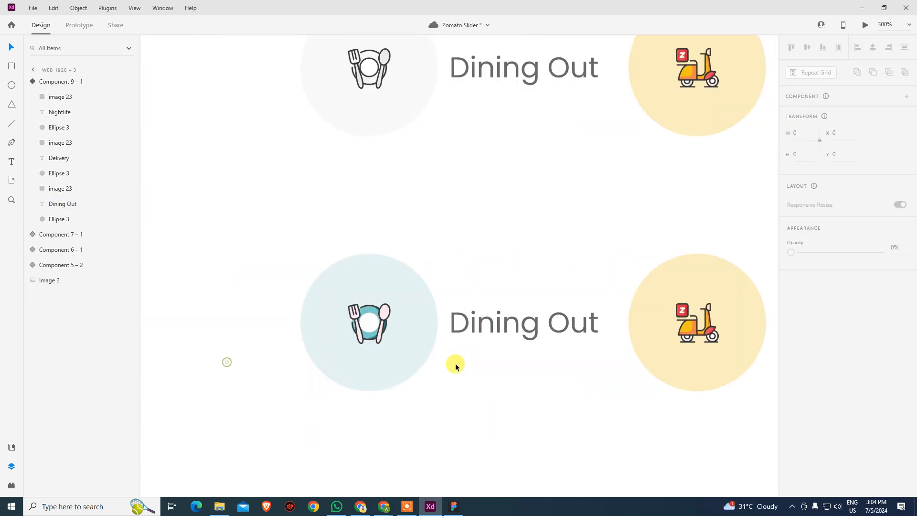
click(418, 340)
double_click(387, 354)
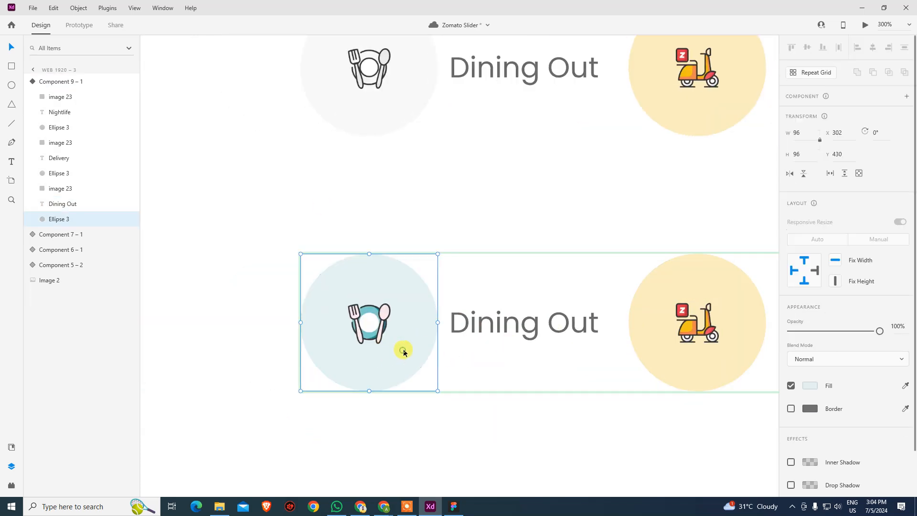
click(905, 385)
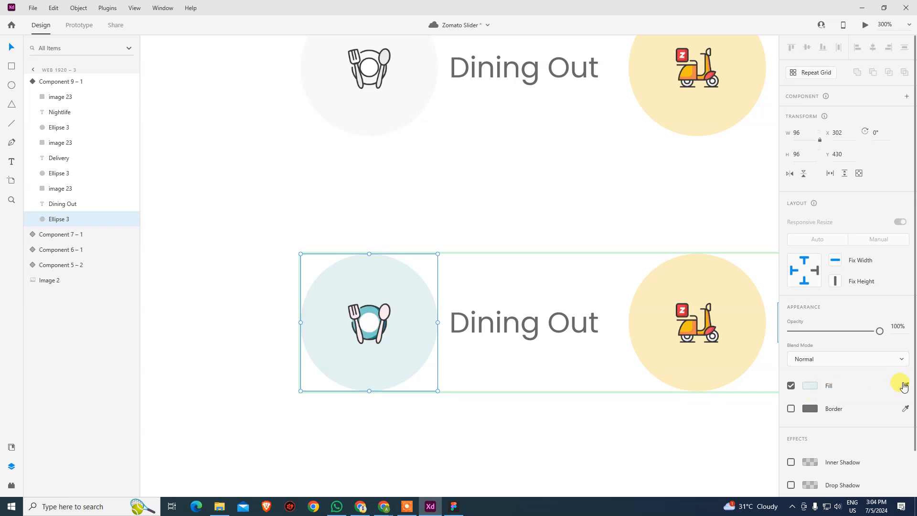
click(339, 94)
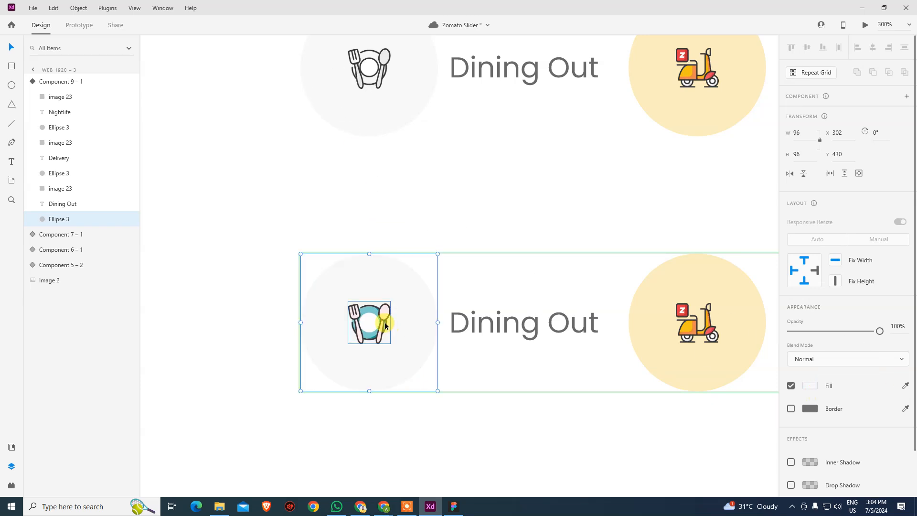
Replace the coloured Dining Out icon in State 2 with the outlined cutlery picture, image 23.
click(385, 322)
right_click(386, 322)
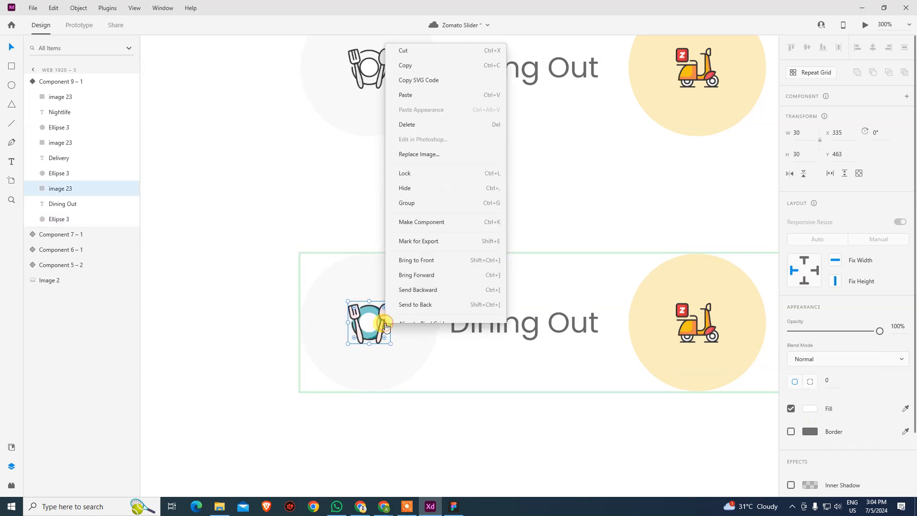
click(425, 145)
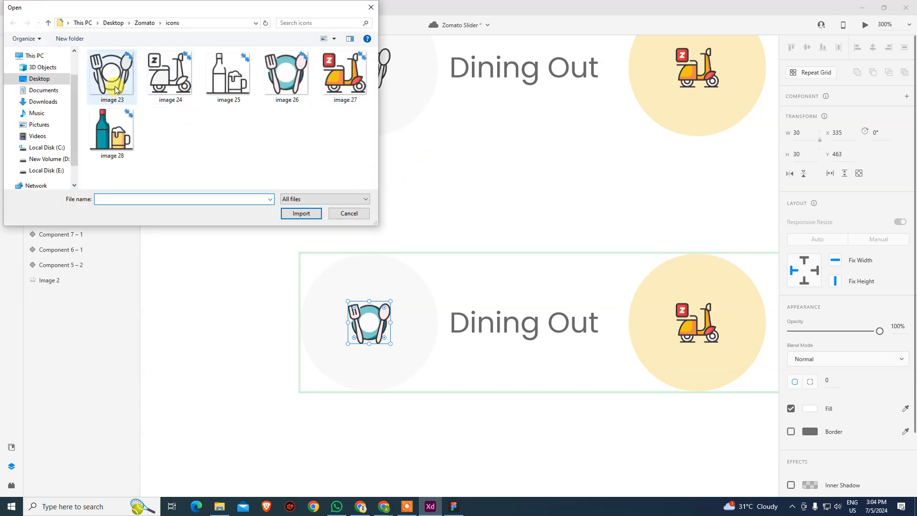
click(300, 213)
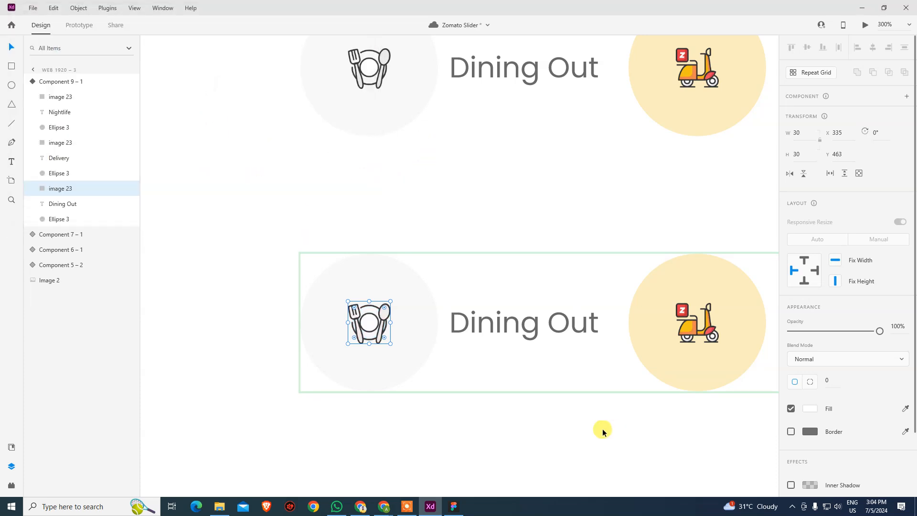
click(565, 421)
drag(678, 427, 451, 423)
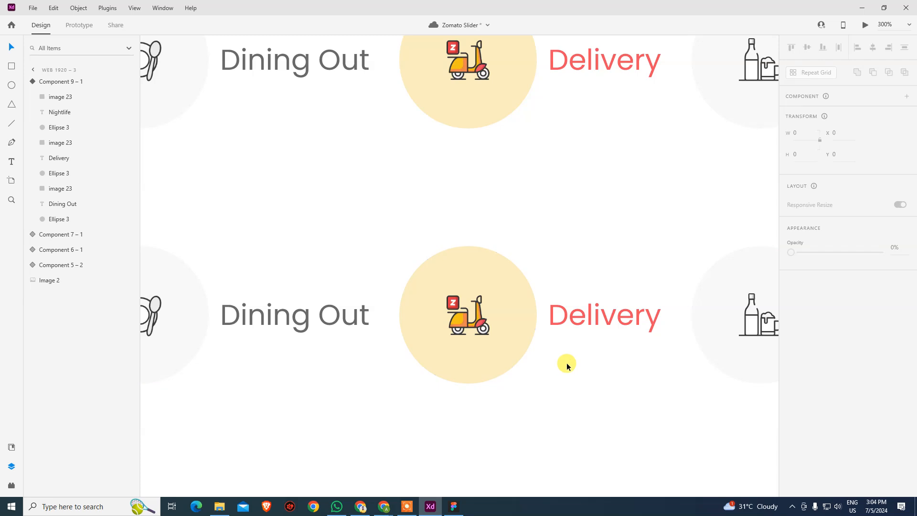
Compare the lower tab bar's Default State with State 2, and add a third state based on State 2.
click(615, 326)
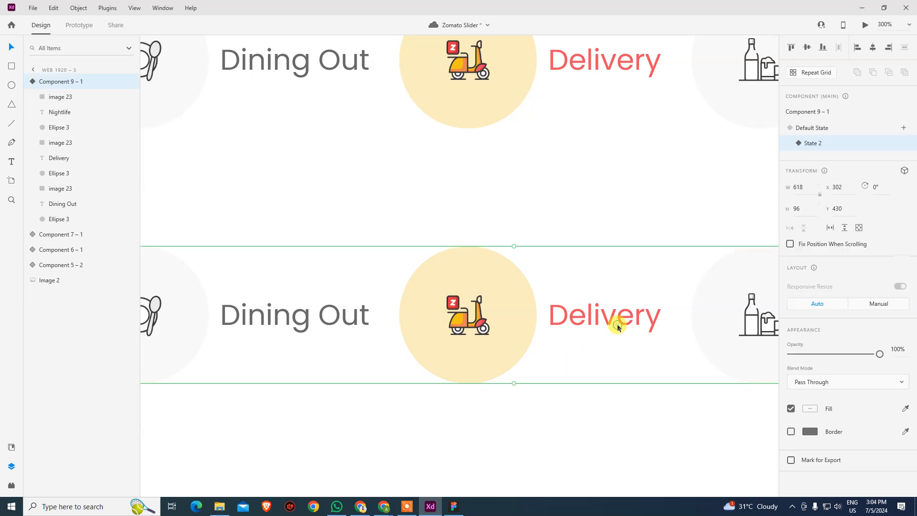
click(820, 130)
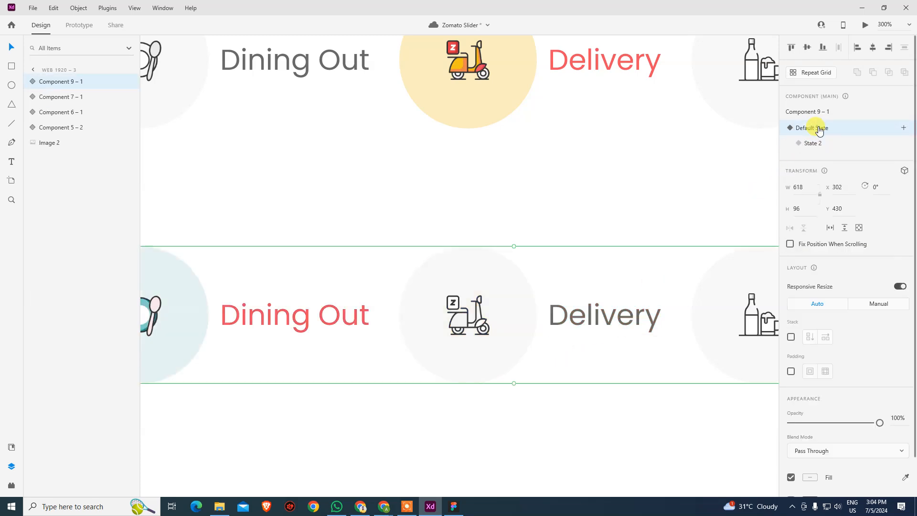
click(820, 145)
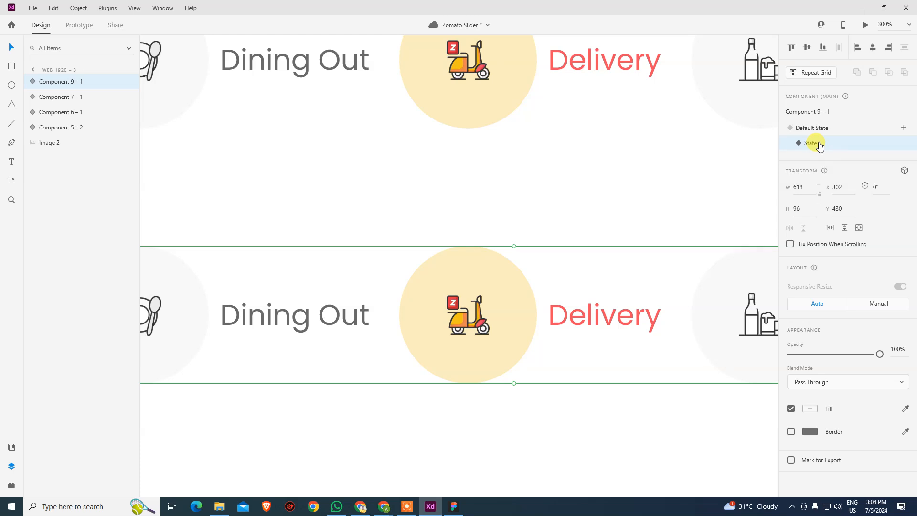
drag(675, 316, 458, 323)
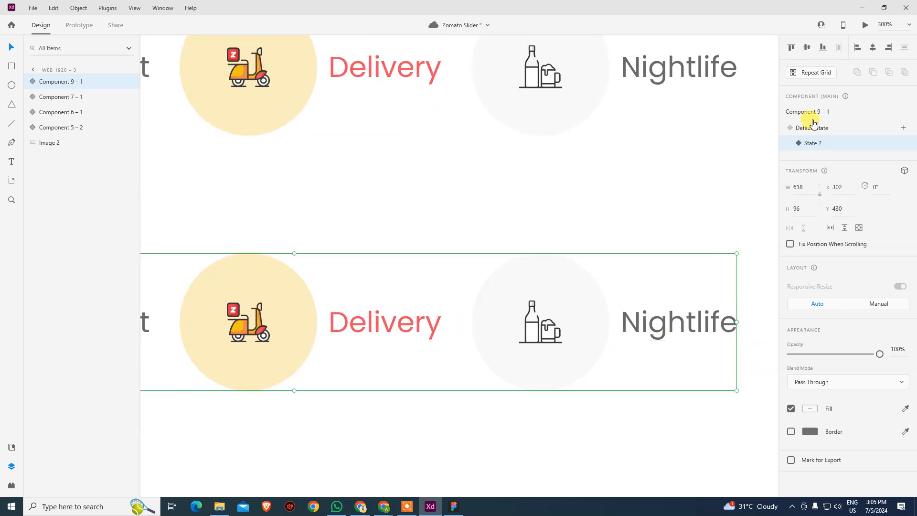
click(903, 127)
click(858, 137)
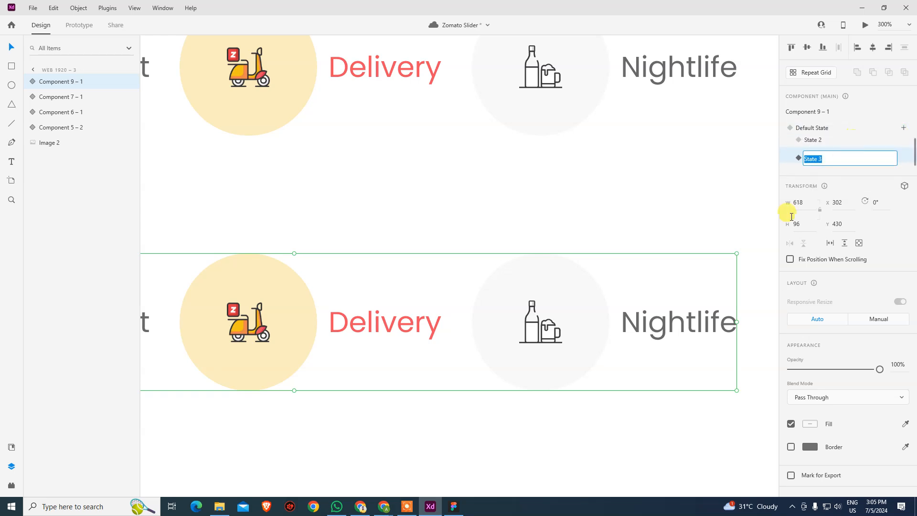
click(583, 462)
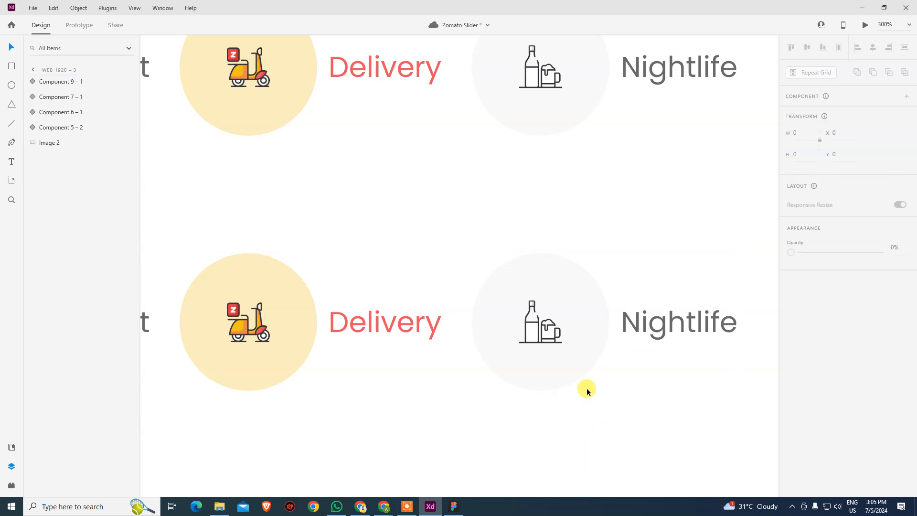
Switch the reference tab bar above to the state that highlights Nightlife.
click(300, 88)
click(791, 128)
click(605, 90)
click(822, 144)
click(659, 203)
Fill the Nightlife label in State 3 with the red sampled from the reference Nightlife label.
click(587, 320)
double_click(588, 320)
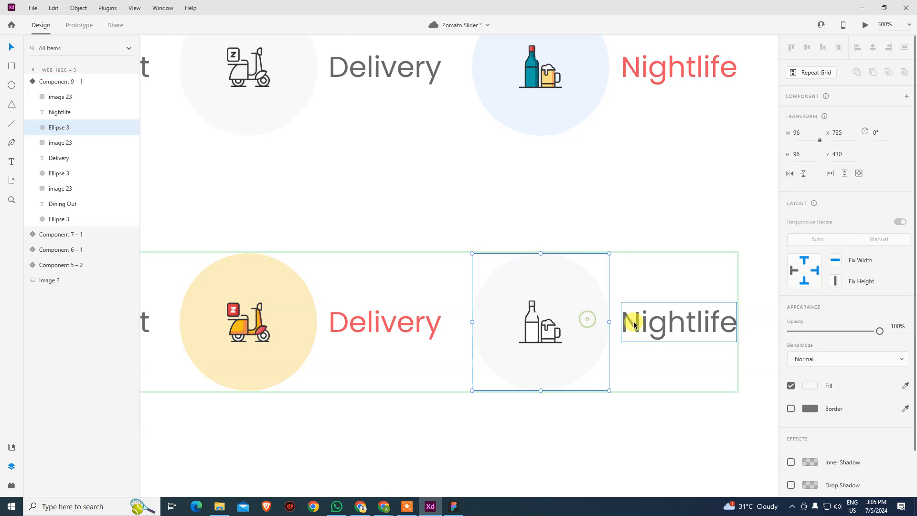
click(637, 326)
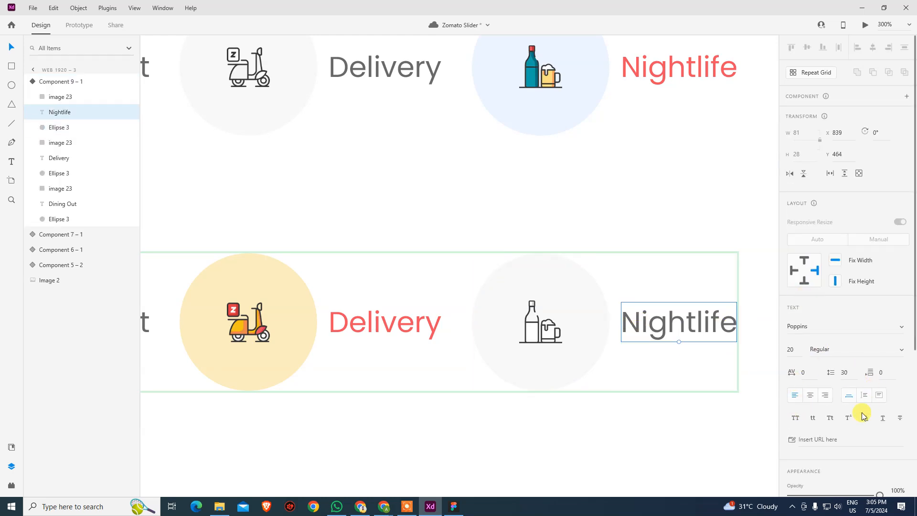
scroll(864, 414, down, 5)
click(906, 342)
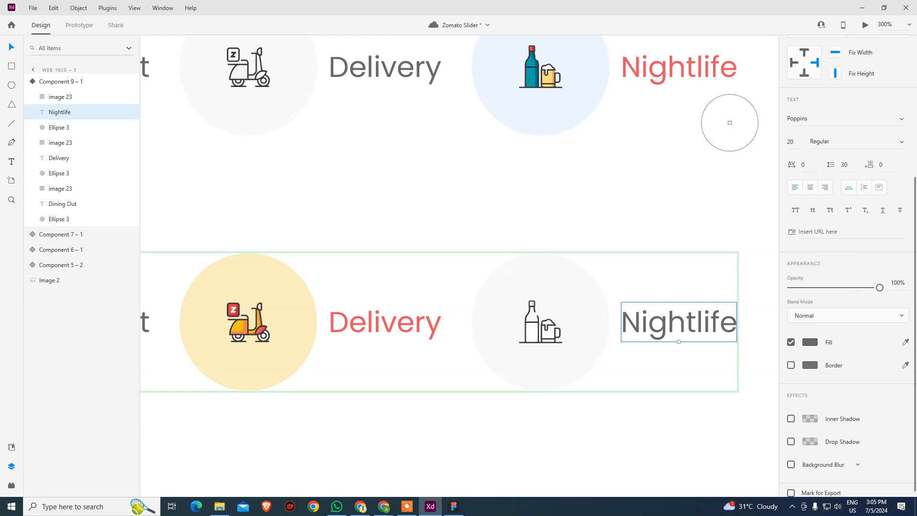
click(671, 74)
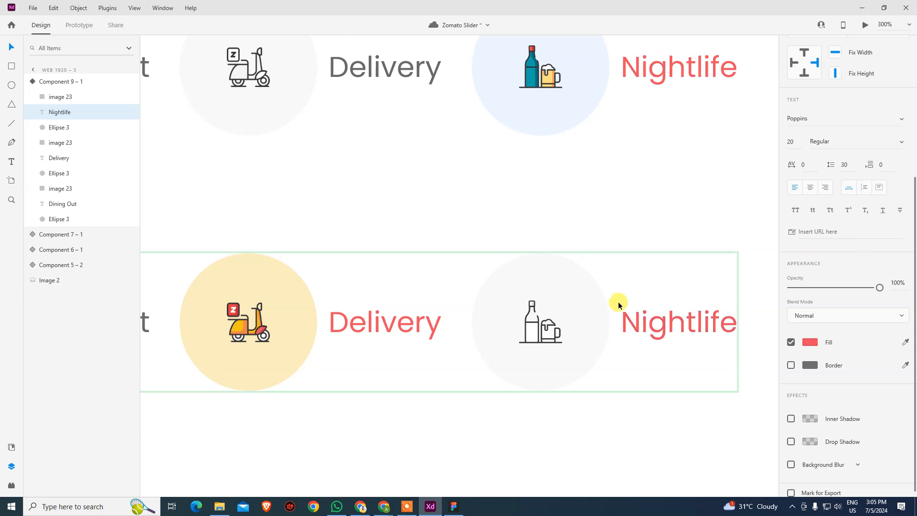
Fill the Nightlife circle in State 3 with the pale blue sampled from the reference Nightlife circle.
click(603, 306)
click(905, 335)
click(559, 97)
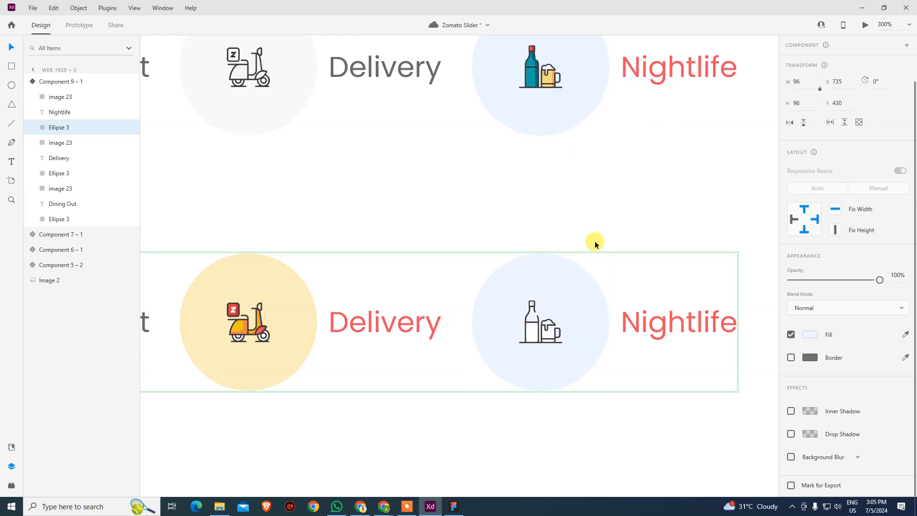
Replace the outlined Nightlife icon in State 3 with the coloured bottle and beer mug picture, image 28.
click(547, 329)
right_click(547, 330)
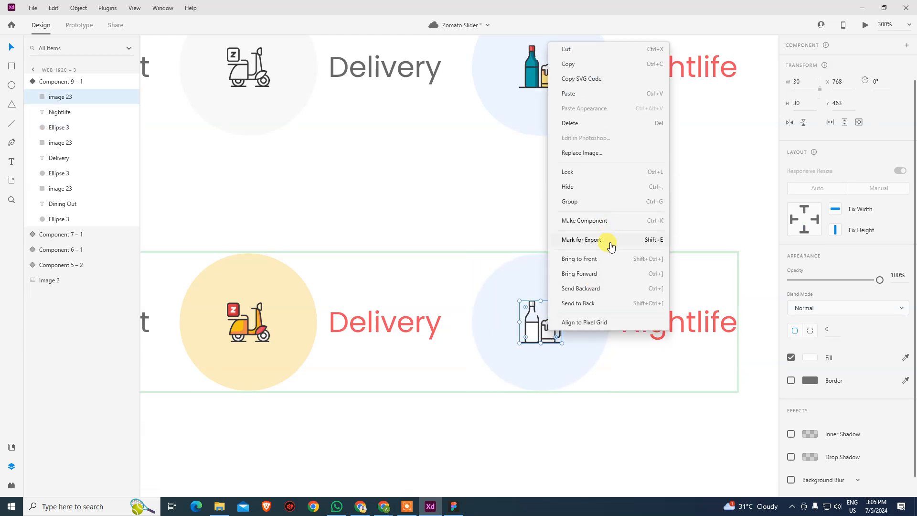
click(601, 154)
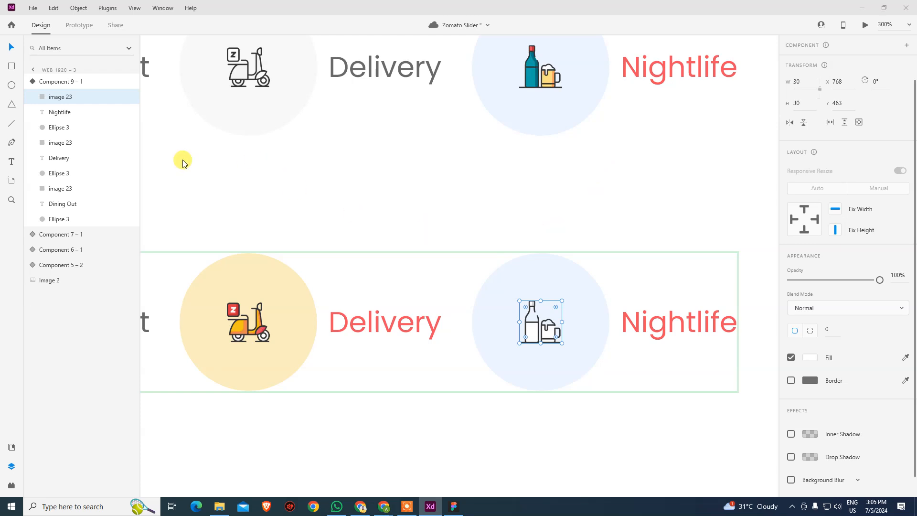
double_click(110, 139)
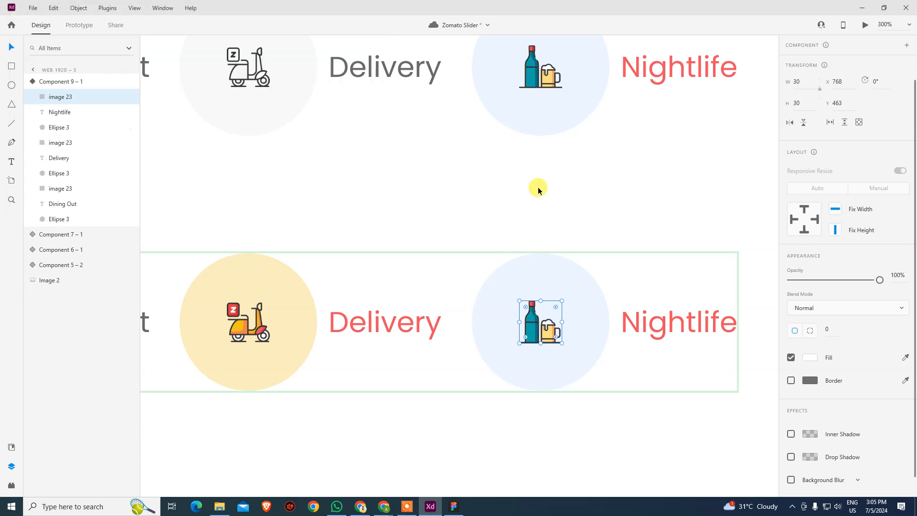
click(539, 187)
drag(429, 426, 562, 403)
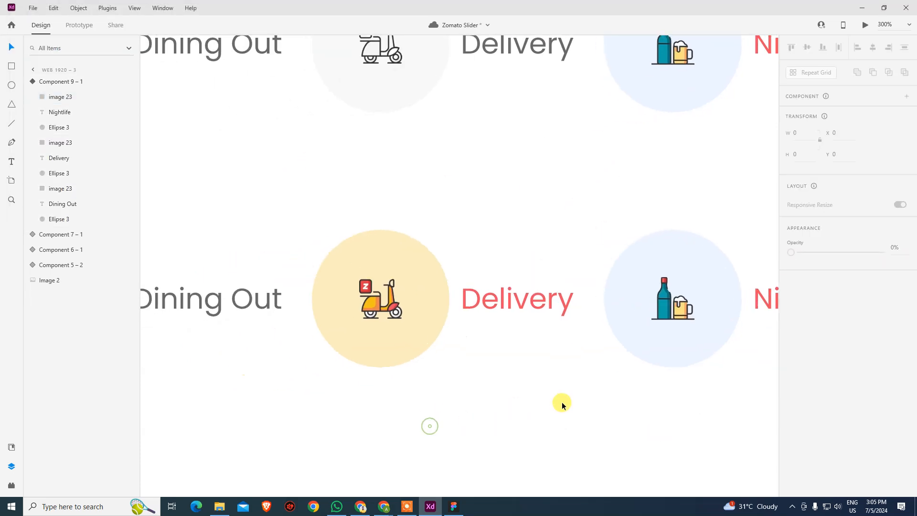
key(ctrl+minus)
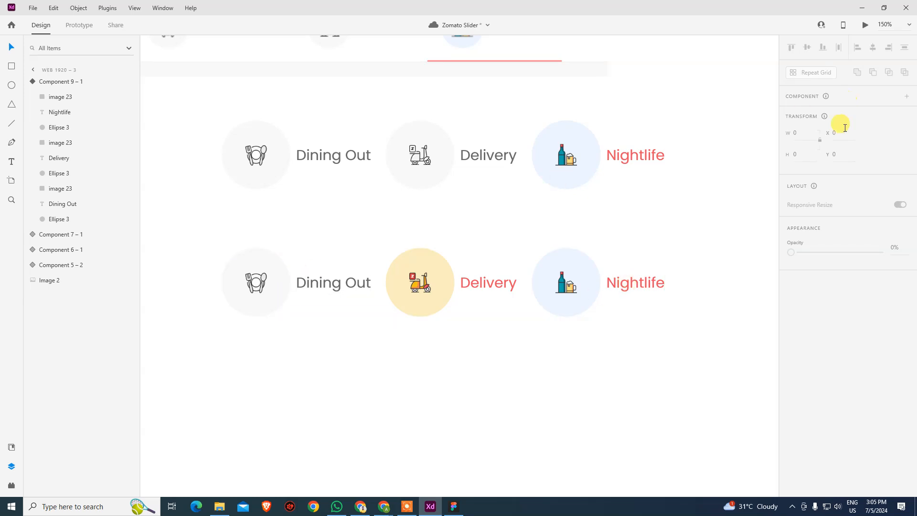
Switch the lower tab bar component back to its Default State.
click(336, 282)
click(812, 127)
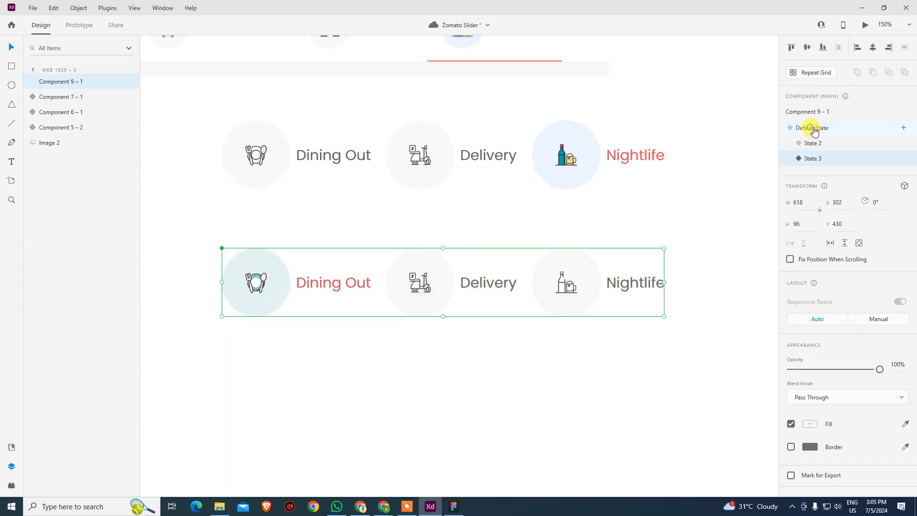
click(464, 325)
double_click(278, 297)
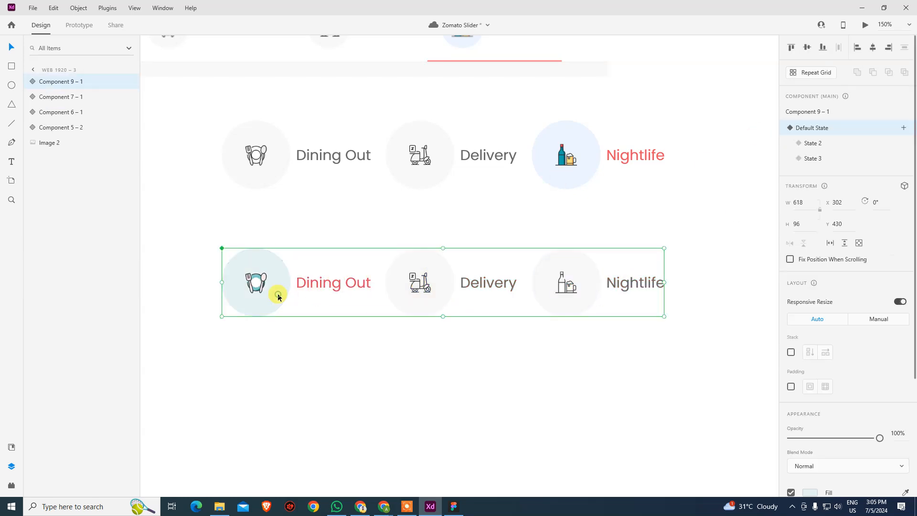
shift+click(322, 284)
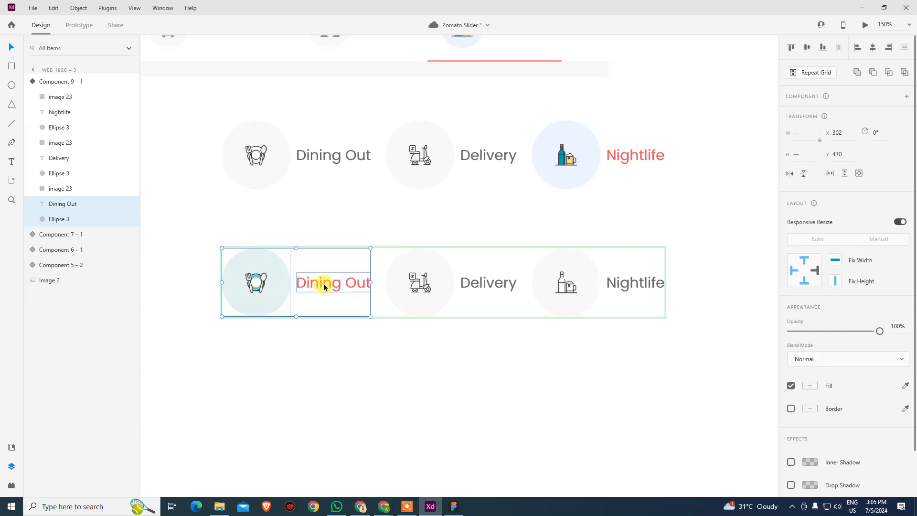
key(ctrl+g)
click(410, 283)
click(309, 334)
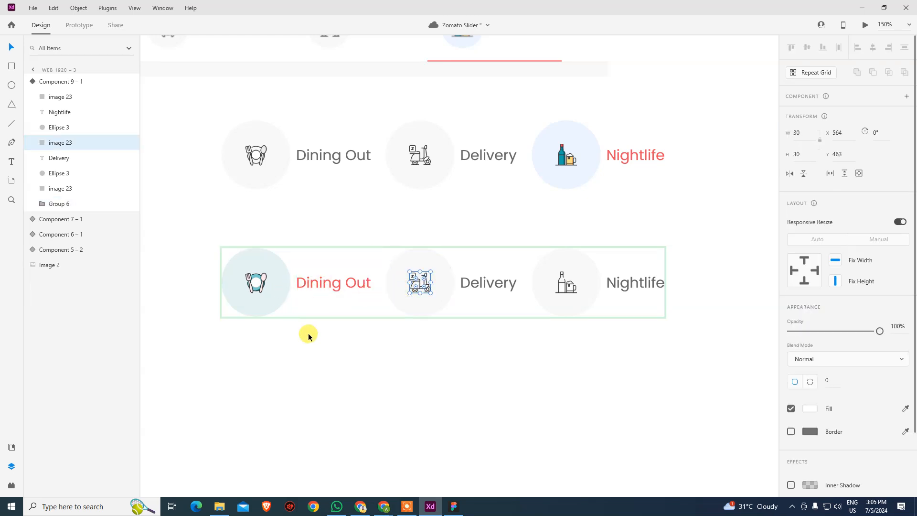
click(262, 288)
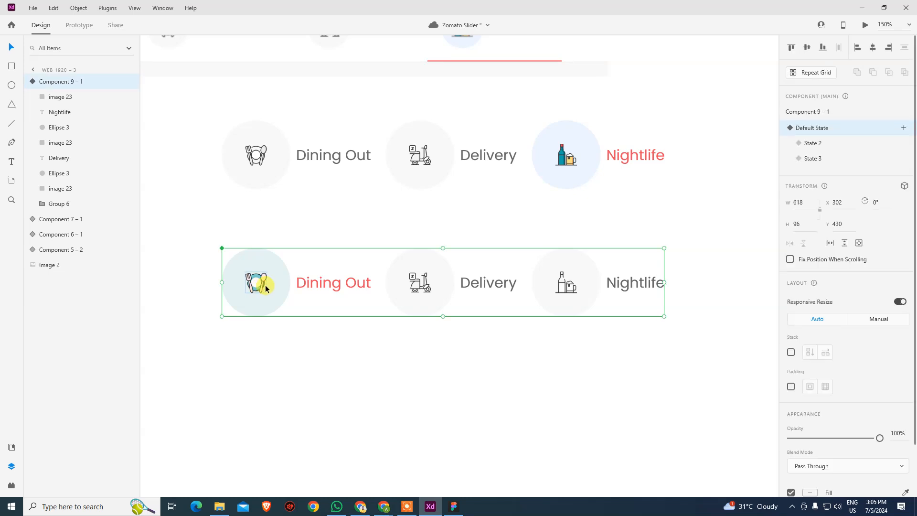
mouse_move(320, 287)
mouse_down()
mouse_move(332, 287)
mouse_move(308, 285)
mouse_up()
key(ctrl+z)
double_click(282, 287)
key(ctrl+z)
key(ctrl+shift+g)
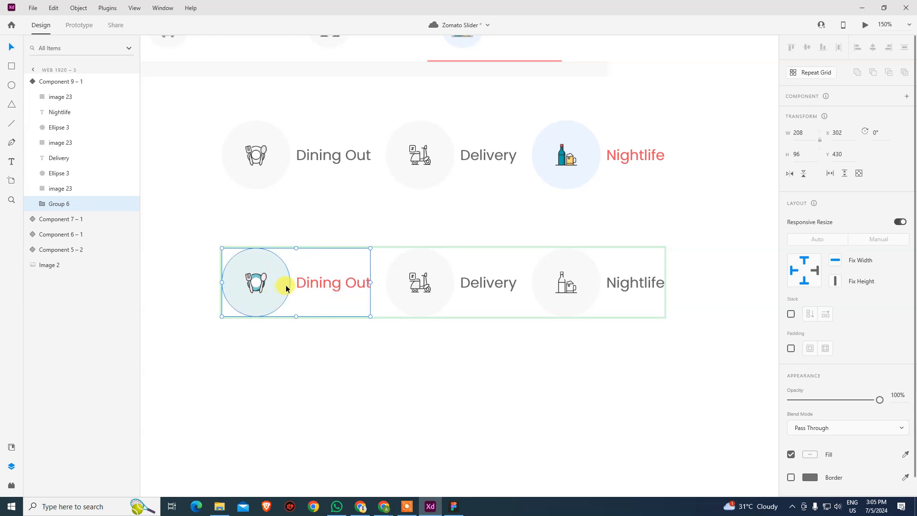
click(300, 336)
Group the Dining Out icon, label and circle inside the component's Default State.
click(302, 287)
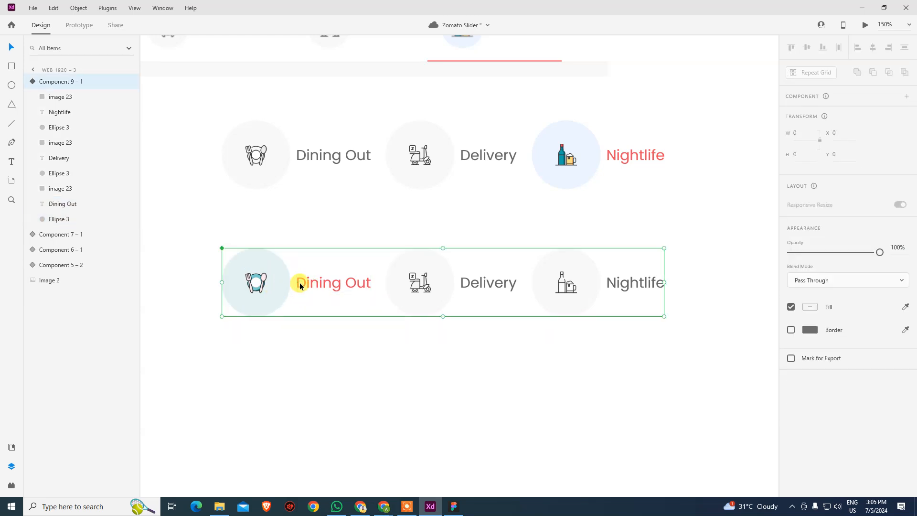
click(303, 282)
shift+click(266, 283)
shift+click(256, 280)
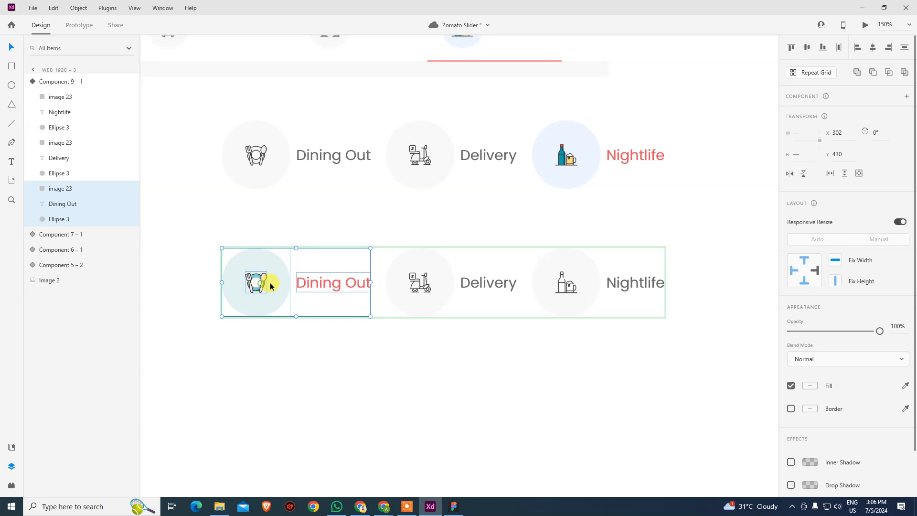
key(ctrl+g)
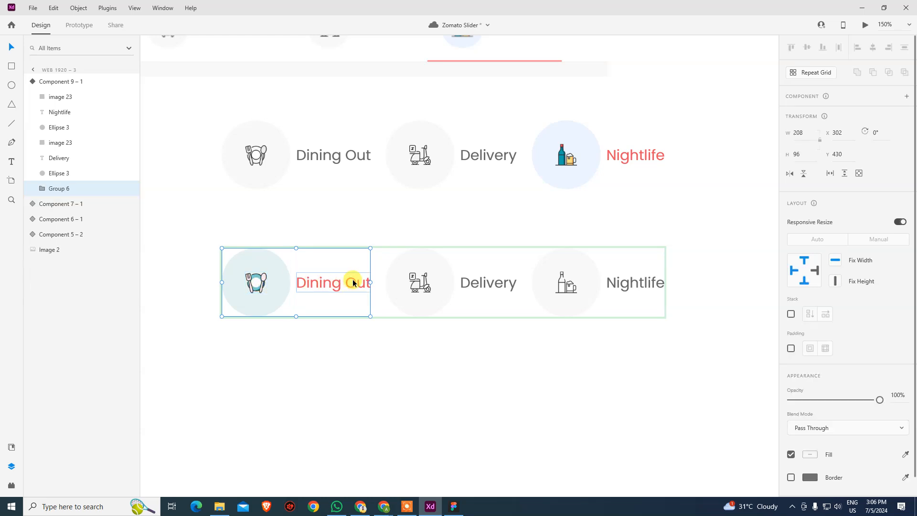
Group the Delivery icon, label and circle inside the component's Default State.
scroll(323, 287, right, 4)
click(323, 289)
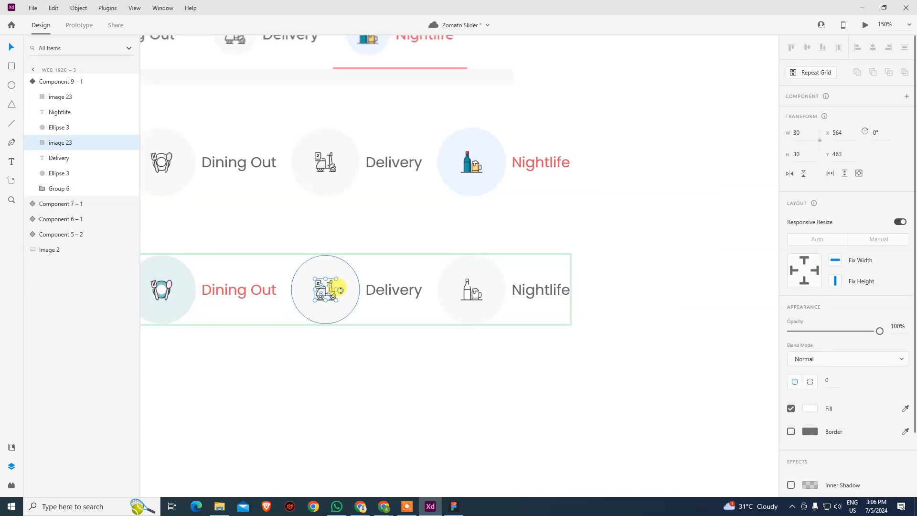
shift+click(348, 289)
shift+click(381, 293)
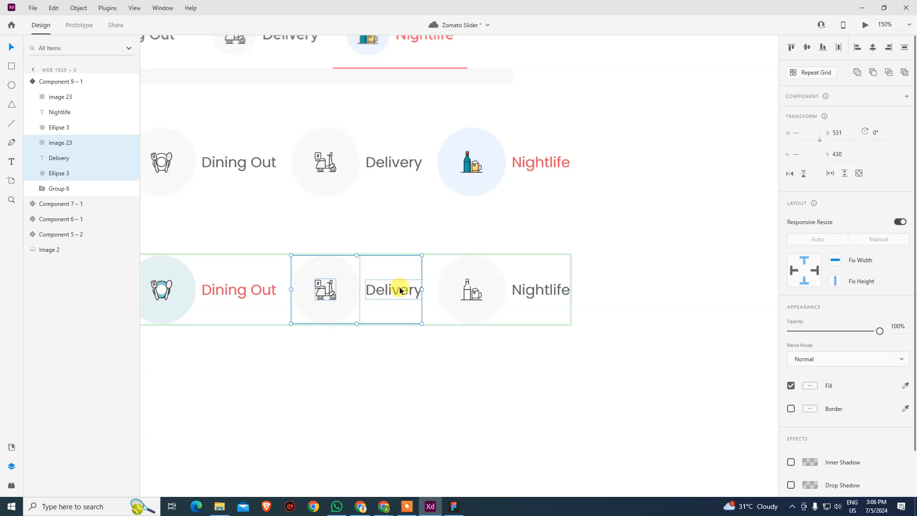
key(ctrl+g)
Group the Nightlife icon, label and circle inside the component's Default State, and reselect the whole component.
scroll(400, 290, right, 4)
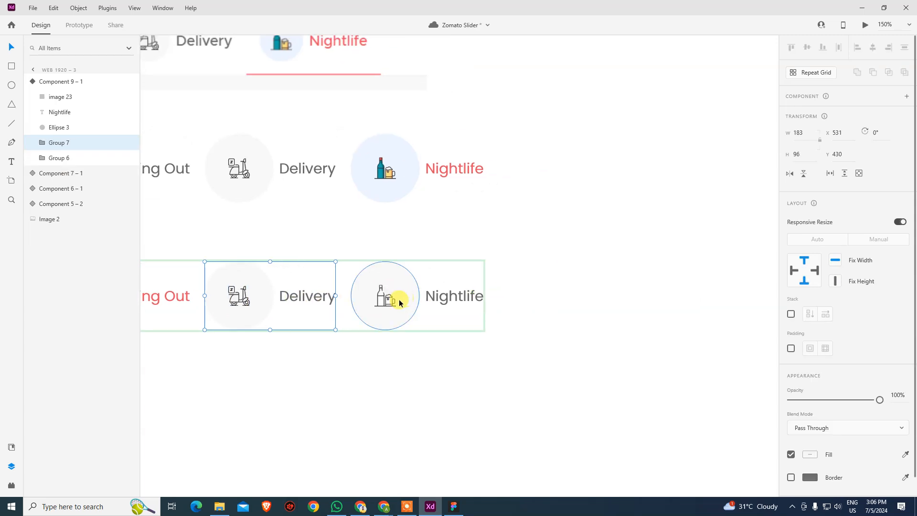
click(392, 303)
shift+click(411, 293)
shift+click(438, 296)
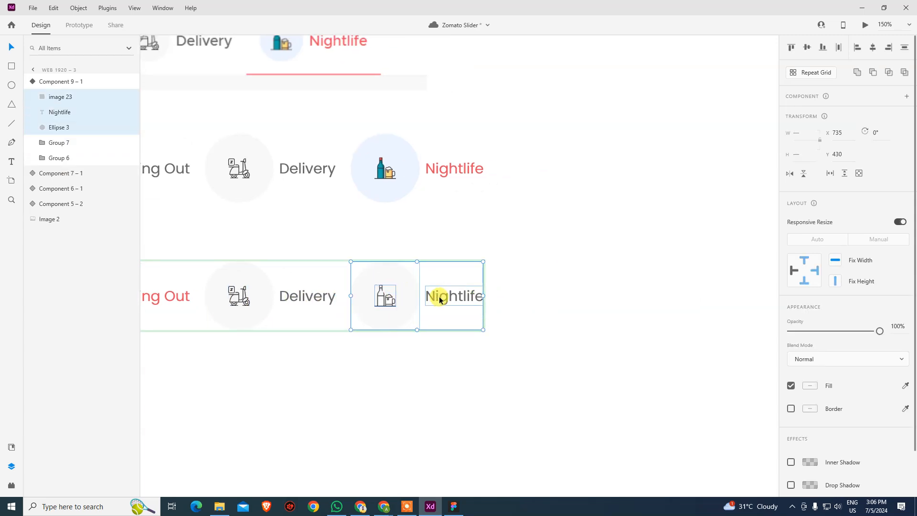
key(ctrl+g)
click(444, 353)
scroll(377, 292, left, 5)
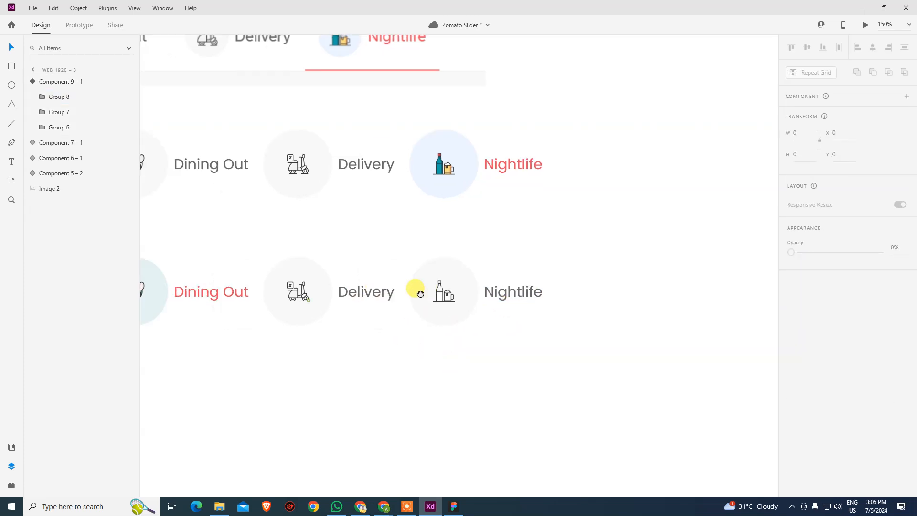
click(294, 299)
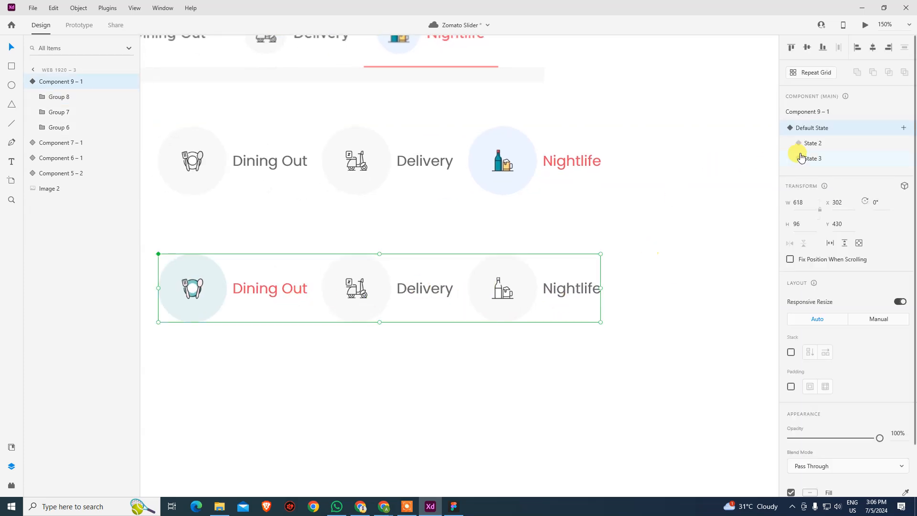
Switch the lower tab bar component to State 2 and inspect its Dining Out, Delivery and Nightlife groups.
click(806, 150)
double_click(273, 294)
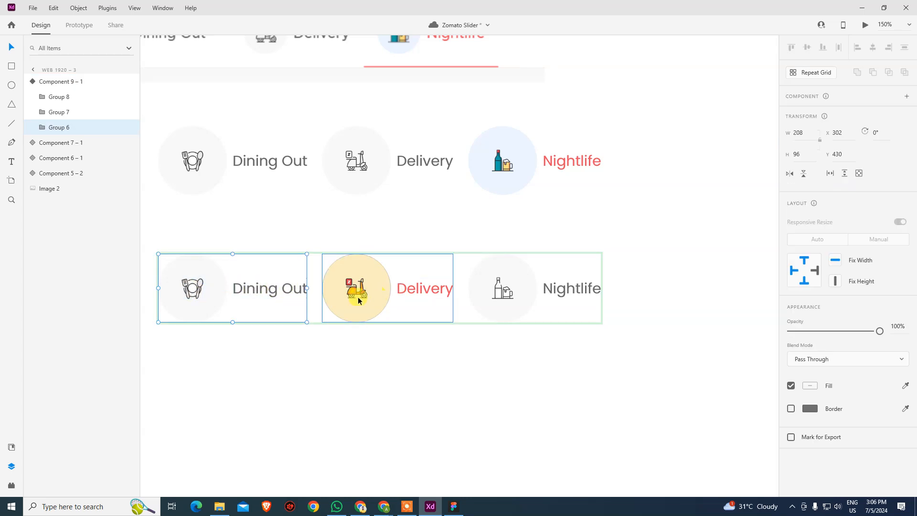
click(428, 290)
click(556, 288)
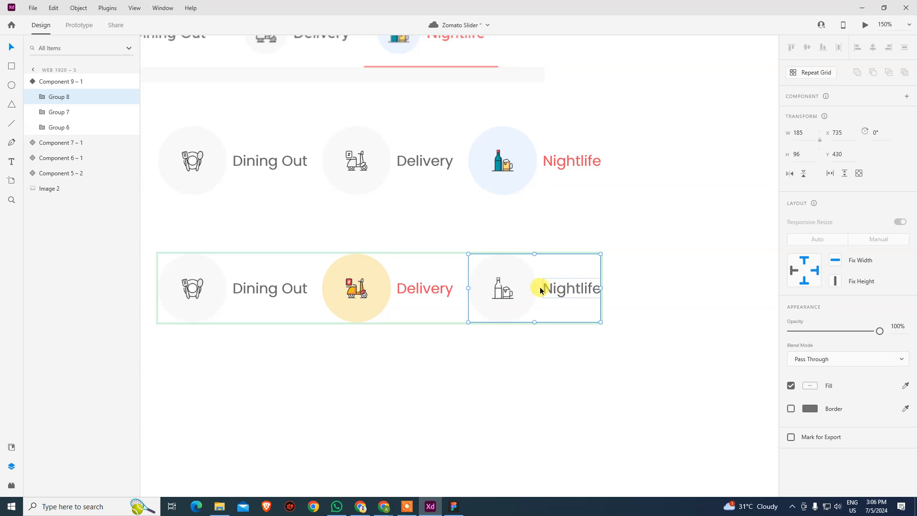
double_click(554, 290)
click(532, 366)
click(364, 308)
click(494, 296)
click(242, 304)
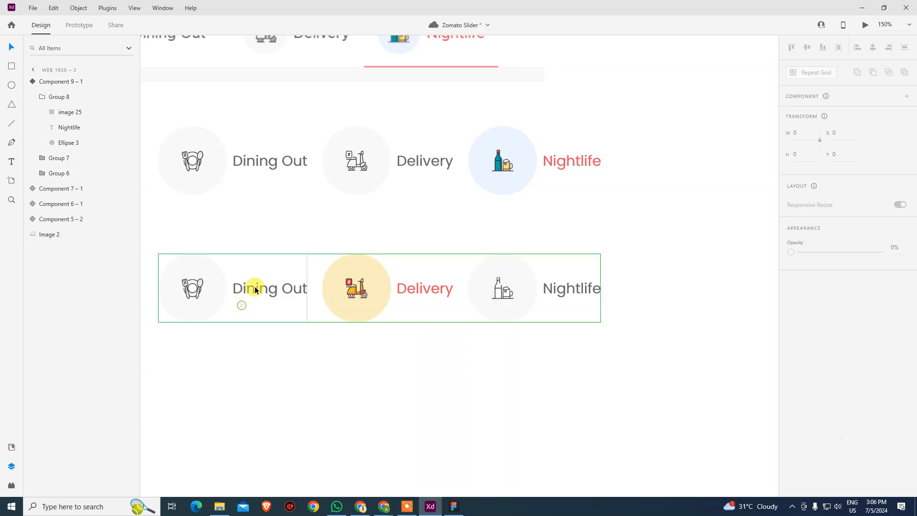
click(256, 287)
click(409, 382)
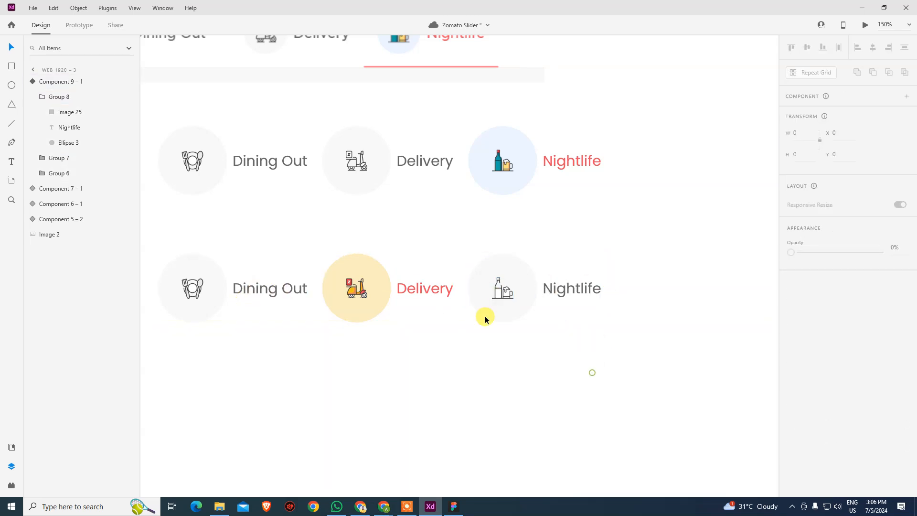
scroll(369, 310, left, 3)
click(366, 298)
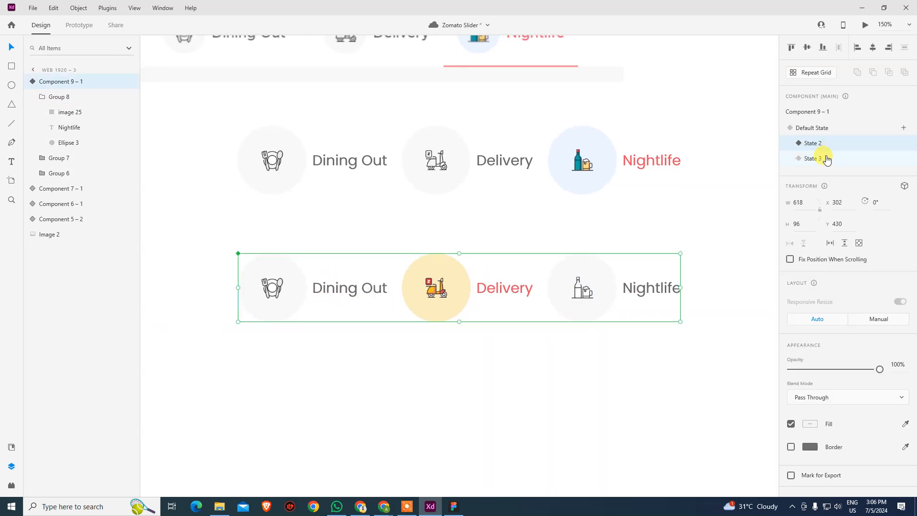
Compare the lower component's Default State, State 2 and State 3, ending on State 3.
click(827, 159)
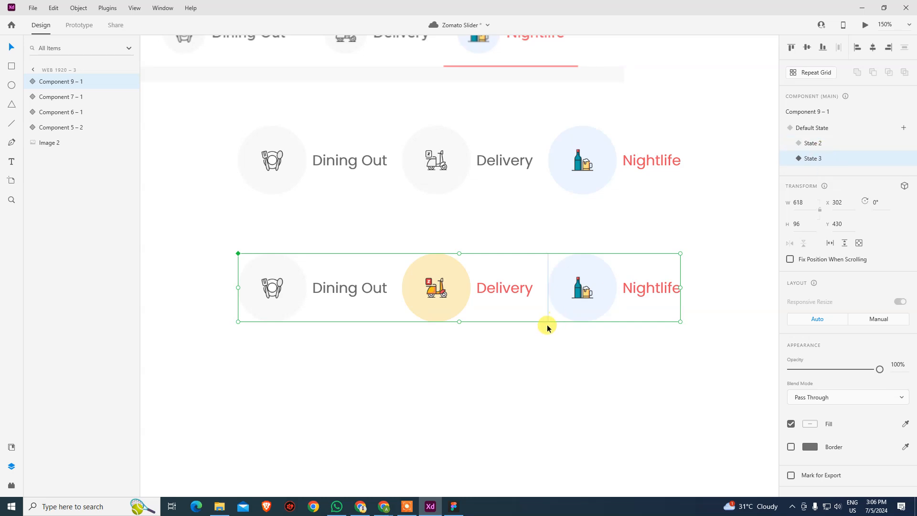
click(828, 143)
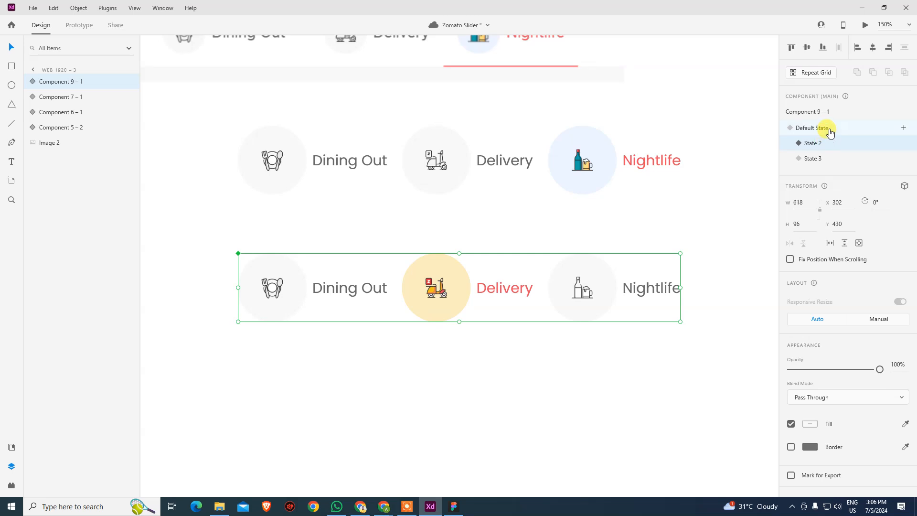
click(829, 128)
click(822, 143)
click(821, 159)
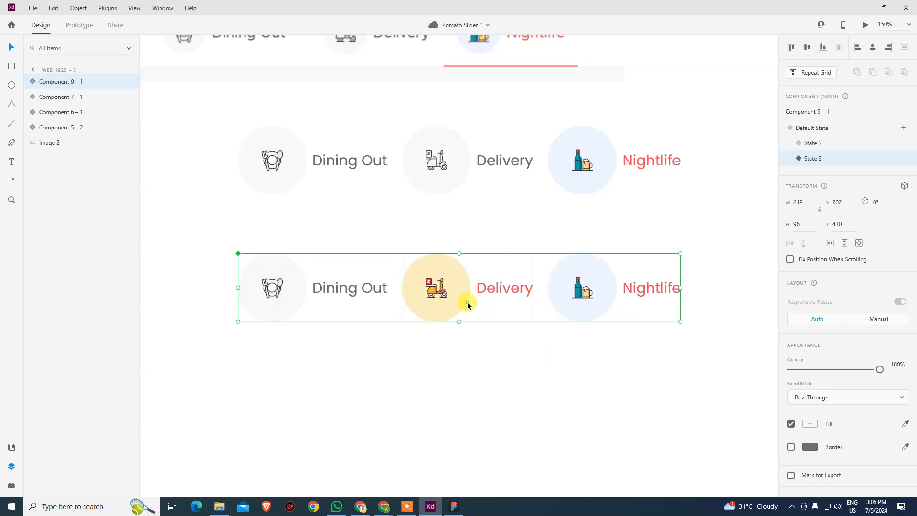
In State 3, recolour the Delivery label with the grey sampled from the Delivery label in the tab bar above.
double_click(448, 306)
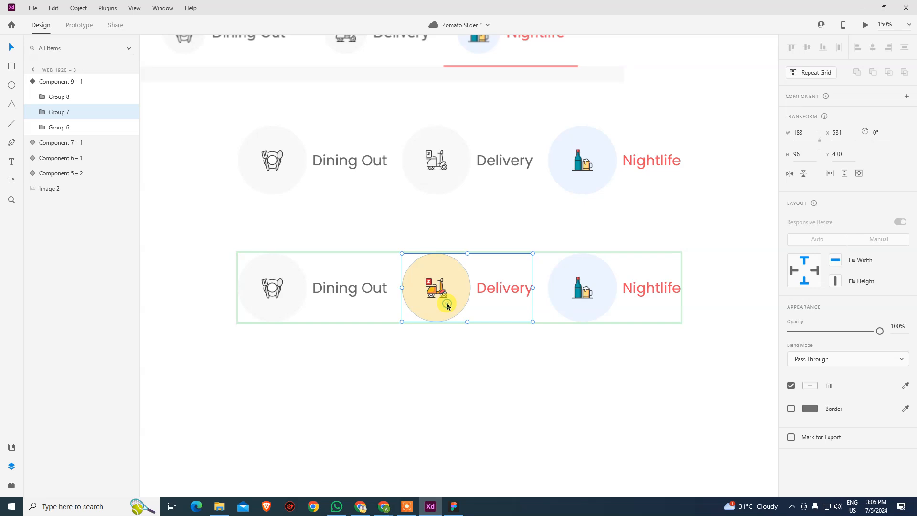
double_click(508, 289)
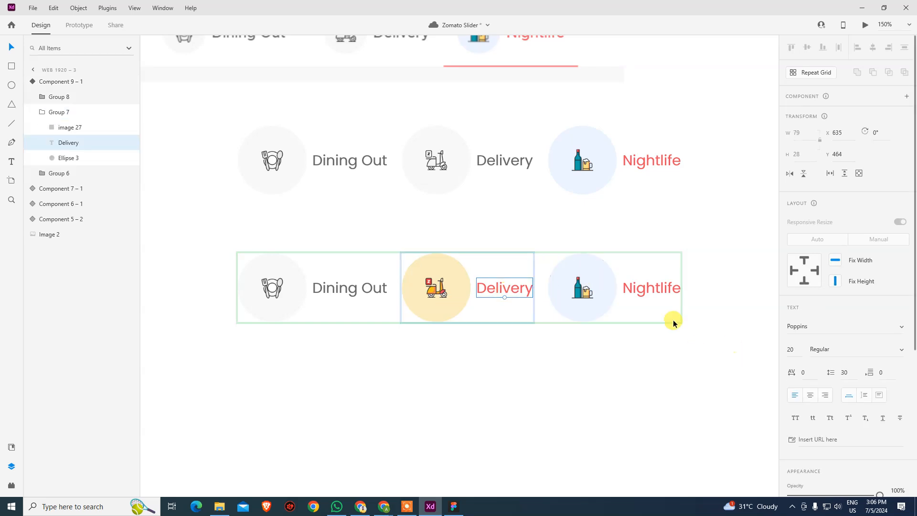
click(493, 274)
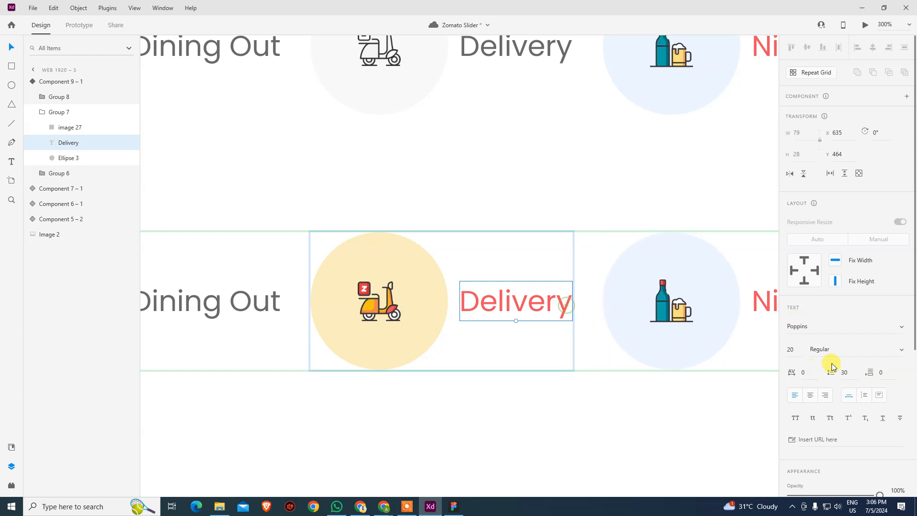
scroll(831, 363, down, 5)
click(904, 342)
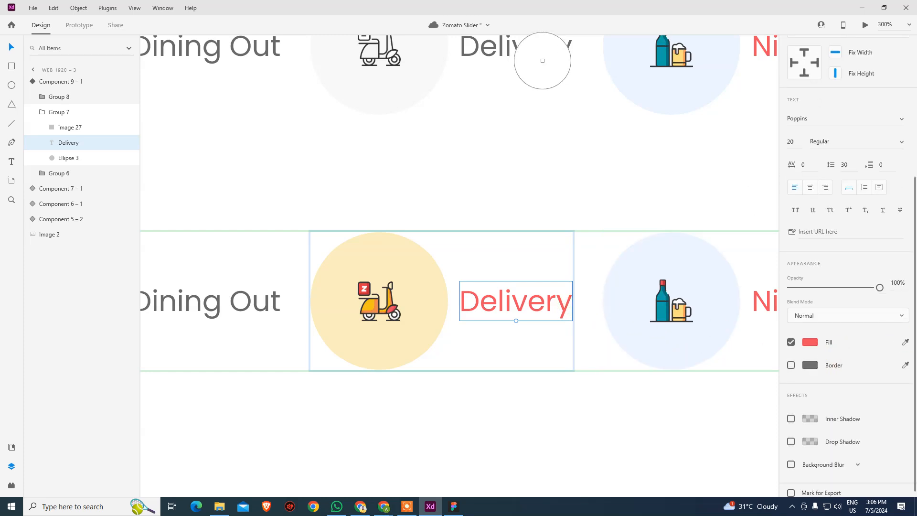
click(566, 52)
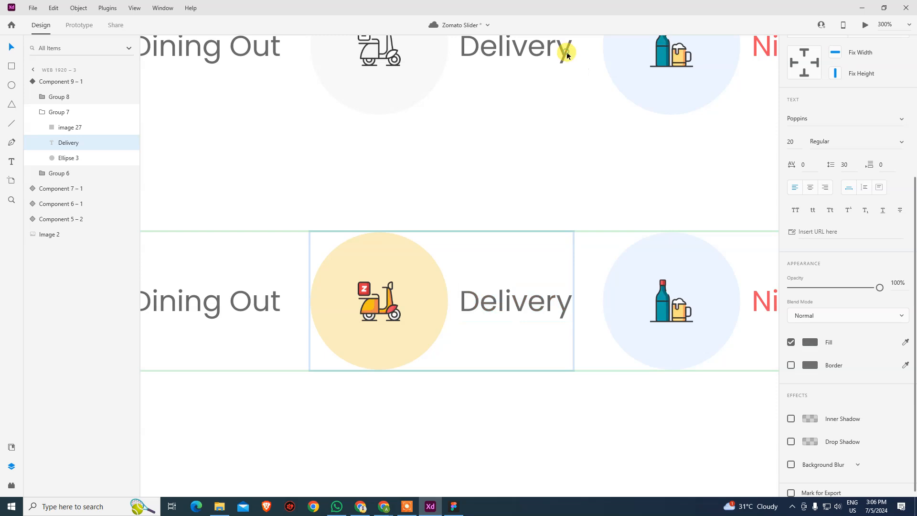
Fill State 3's Delivery circle with the light grey sampled from the Delivery circle in the tab bar above.
click(385, 314)
click(904, 335)
click(399, 81)
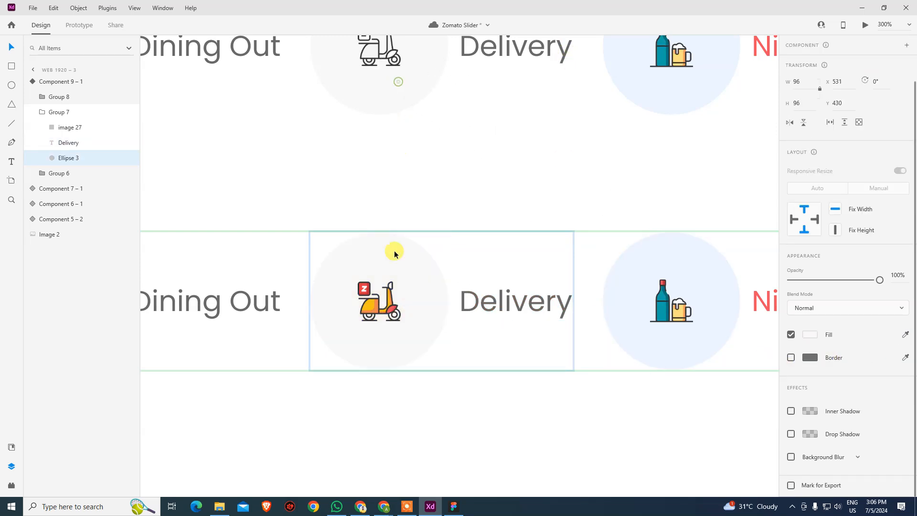
Replace the coloured scooter image in State 3's Delivery group with the black outline scooter image.
click(385, 310)
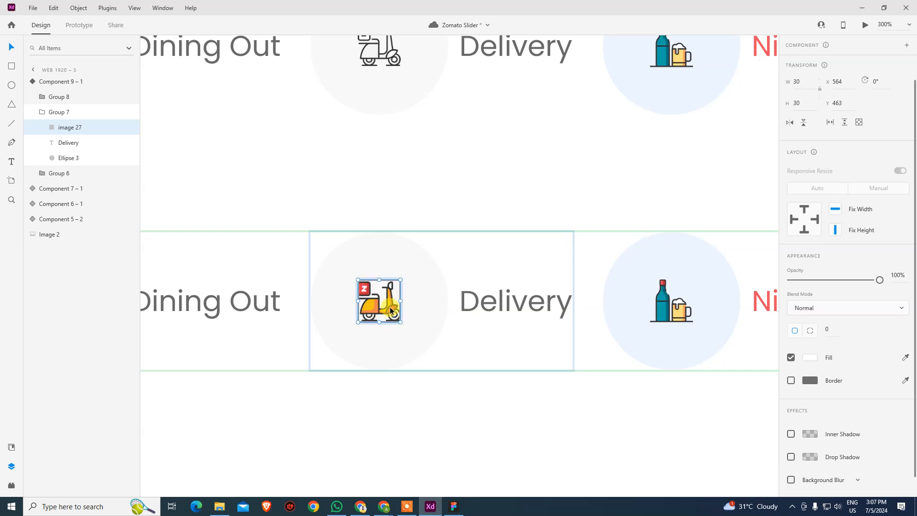
right_click(391, 308)
click(392, 308)
click(475, 286)
click(455, 414)
click(388, 311)
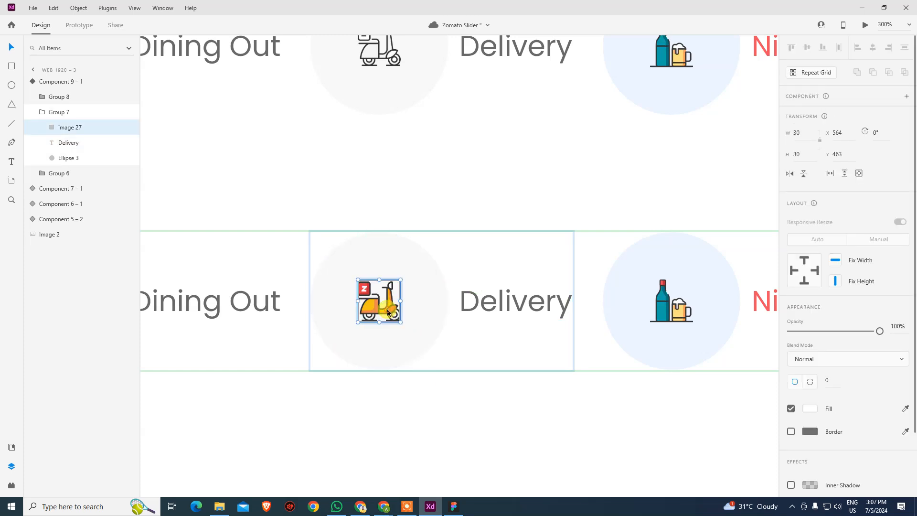
right_click(84, 127)
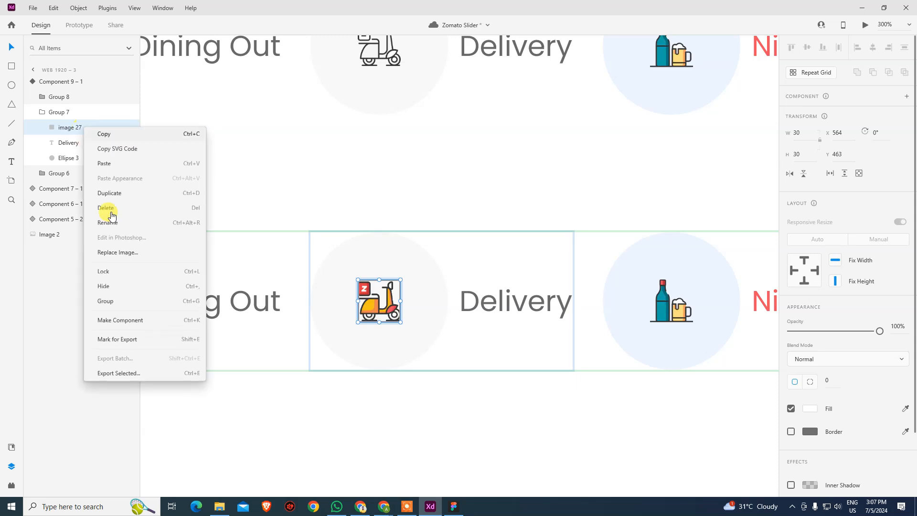
click(129, 254)
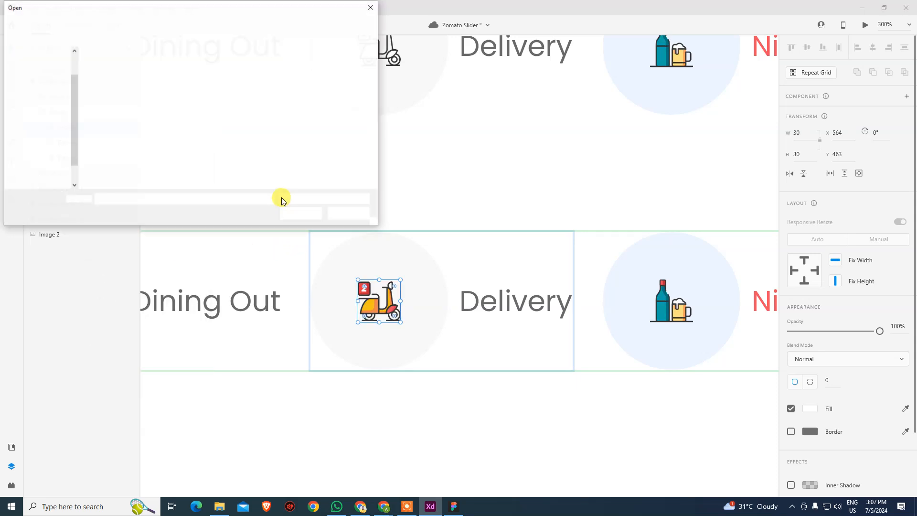
double_click(170, 74)
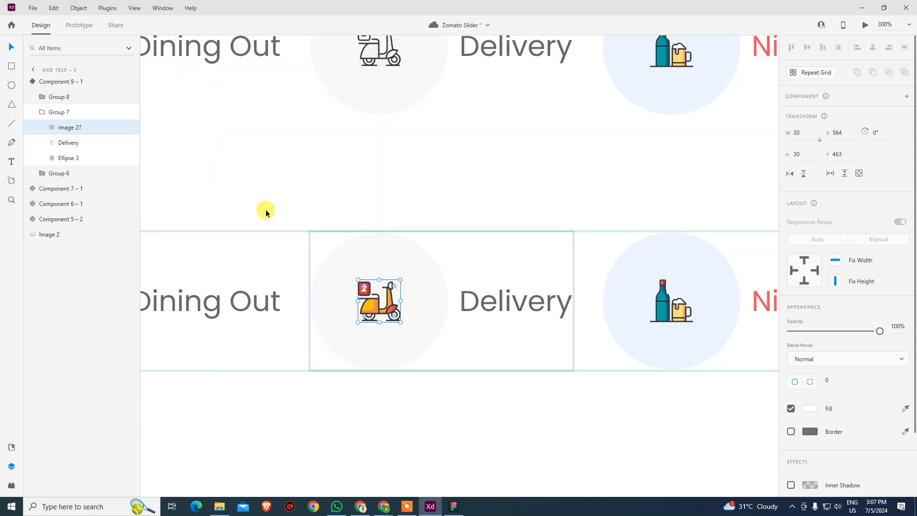
click(412, 385)
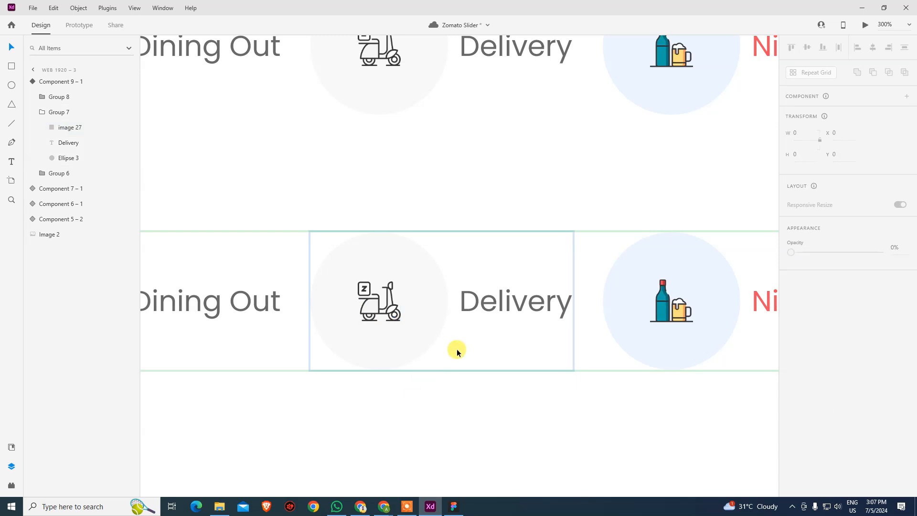
key(ctrl+minus)
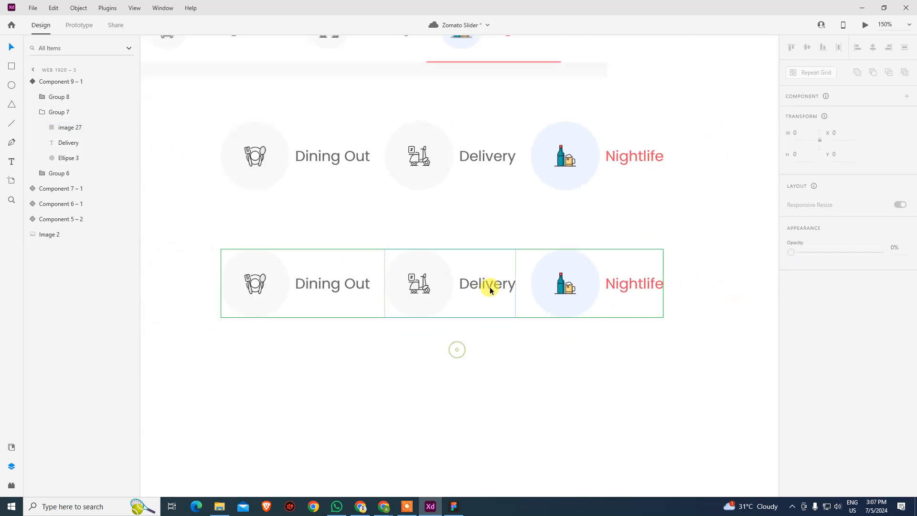
Check the component's Default State, State 2 and State 3 in turn, finishing on the Default State.
click(488, 292)
click(812, 130)
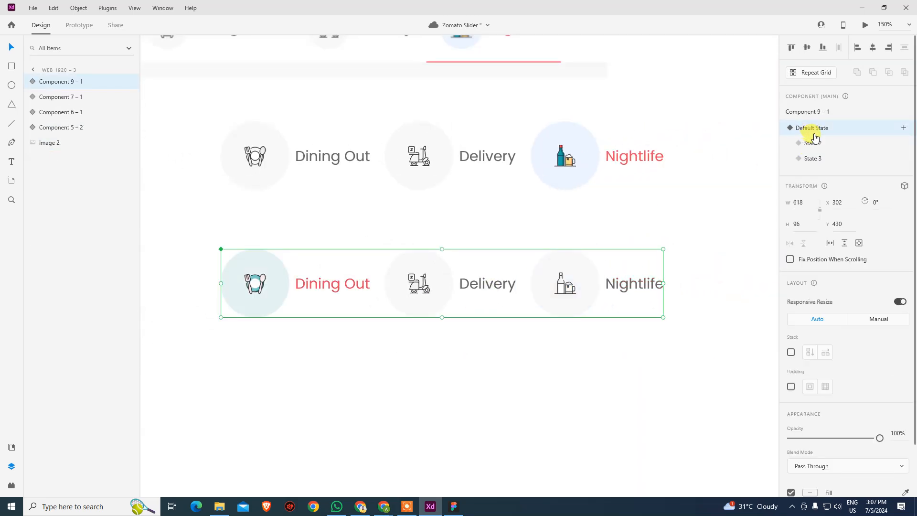
click(816, 144)
click(815, 160)
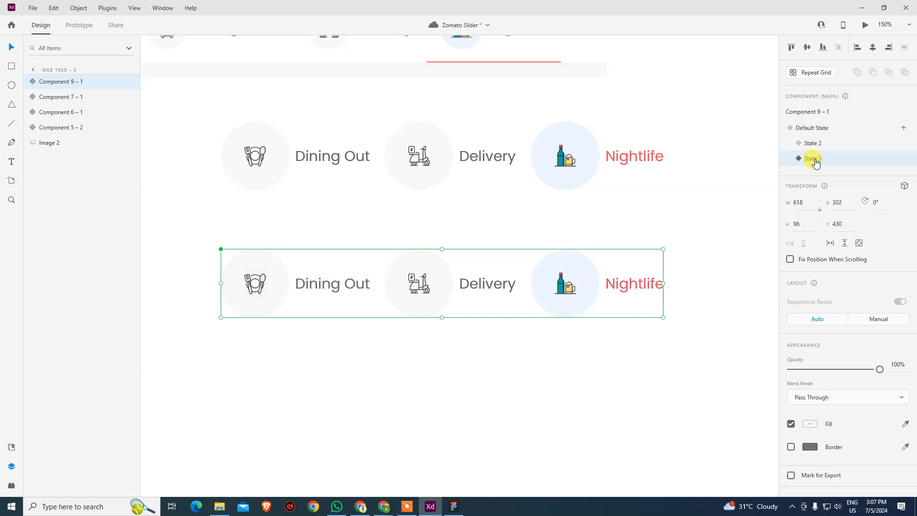
click(812, 128)
click(641, 338)
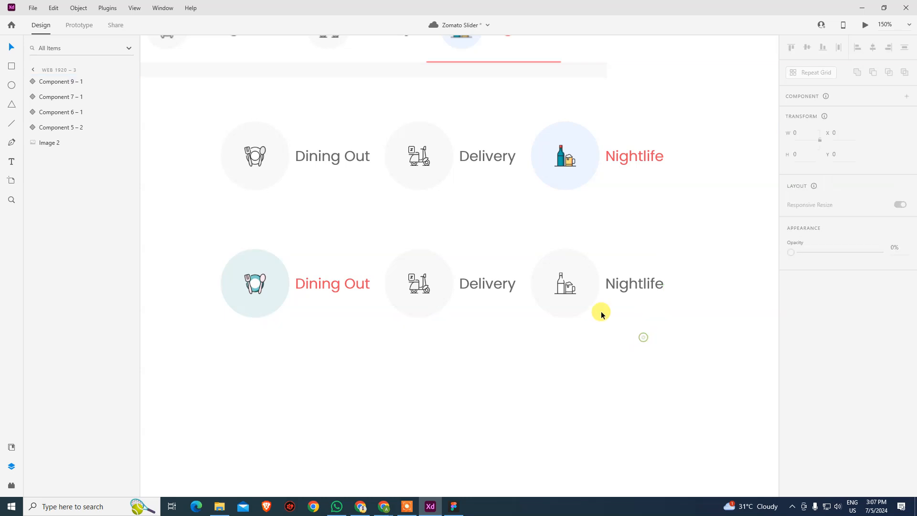
In Prototype mode, add a Tap transition from the Default State's Delivery group to State 2.
click(325, 284)
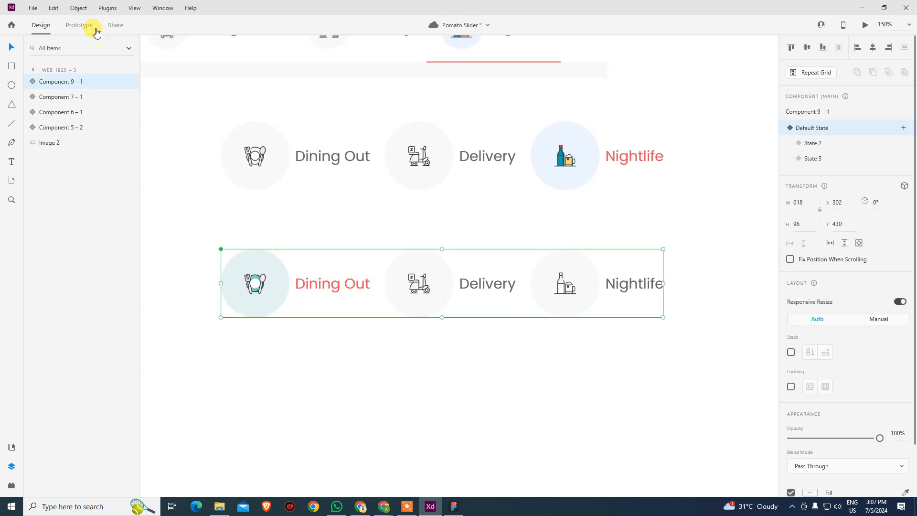
click(79, 25)
click(389, 289)
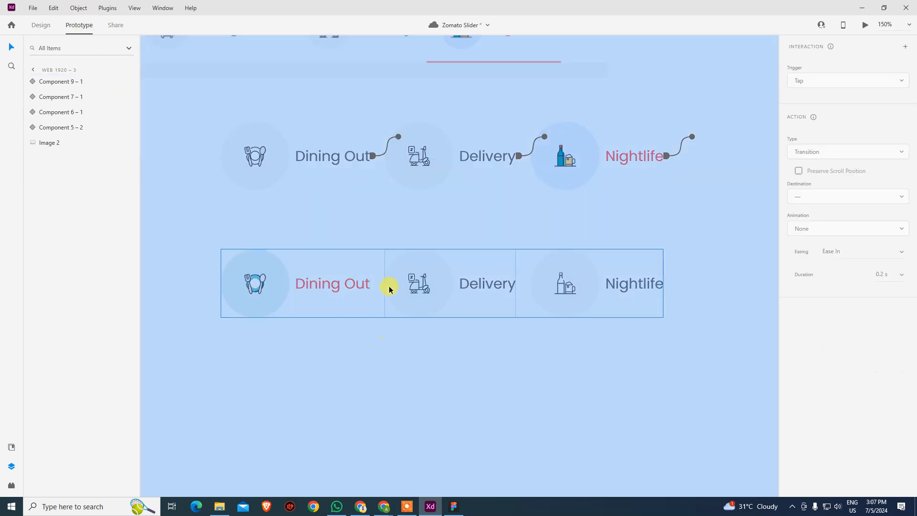
click(430, 284)
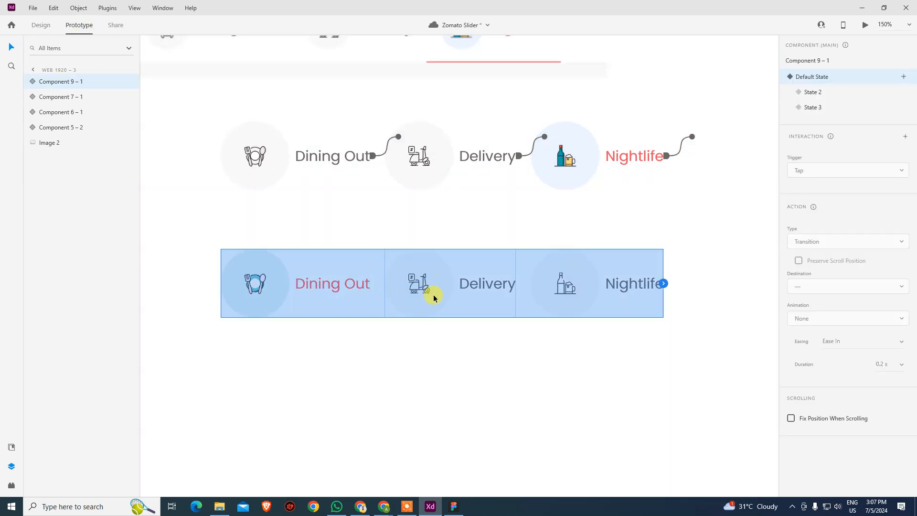
double_click(309, 285)
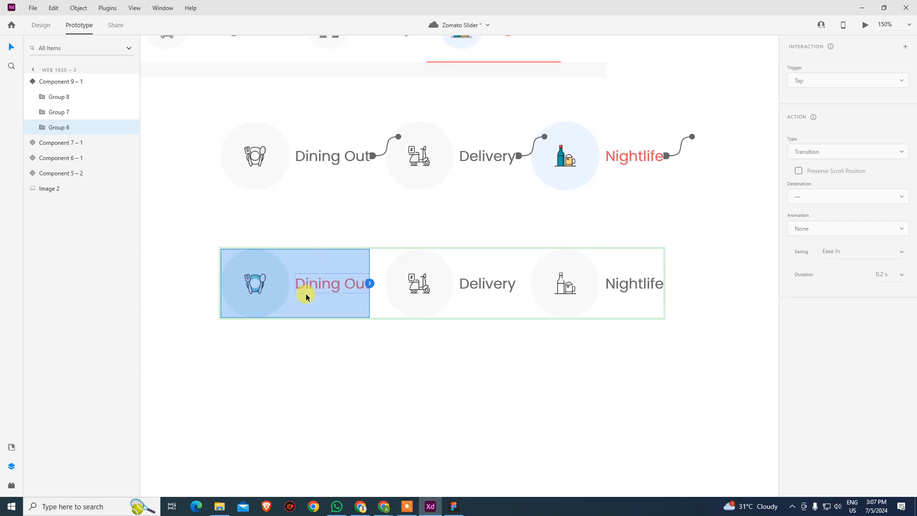
click(475, 285)
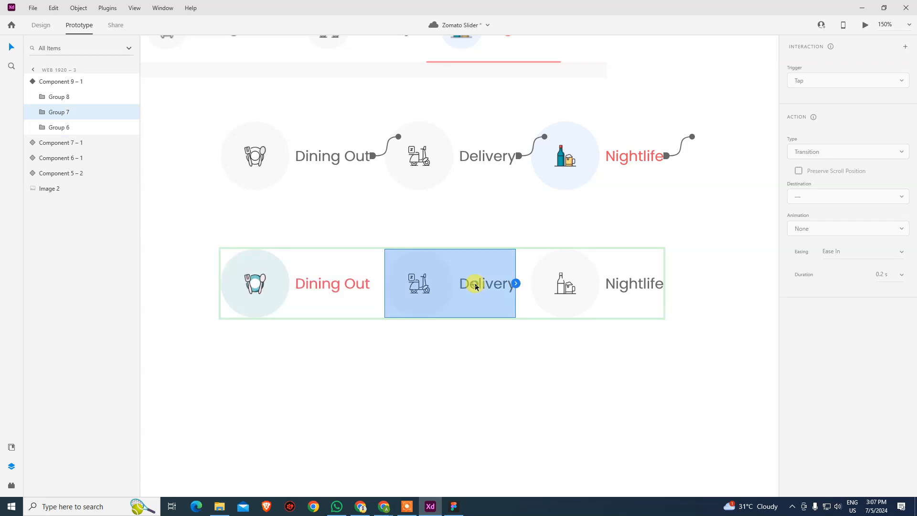
click(517, 283)
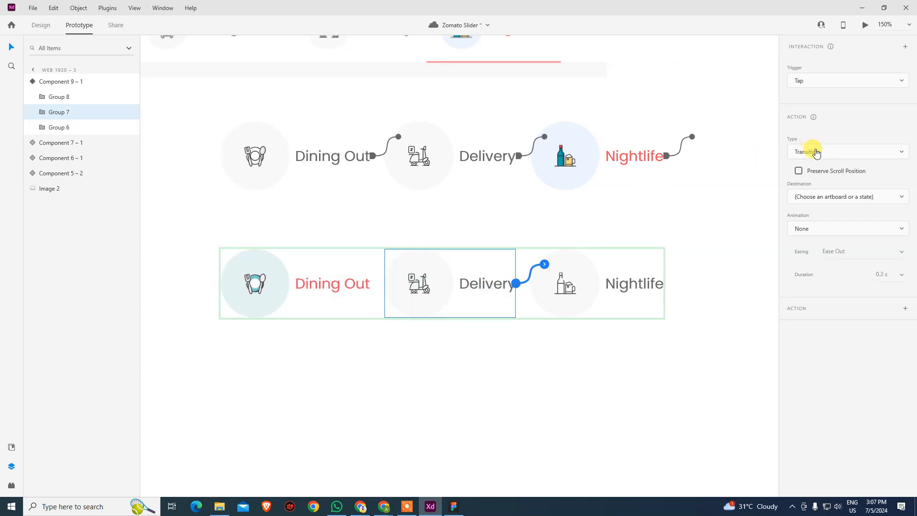
click(831, 197)
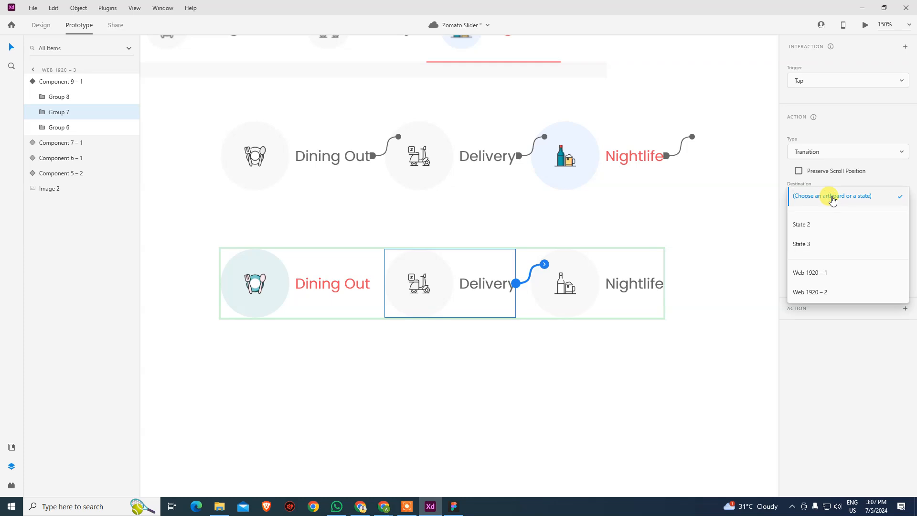
click(830, 230)
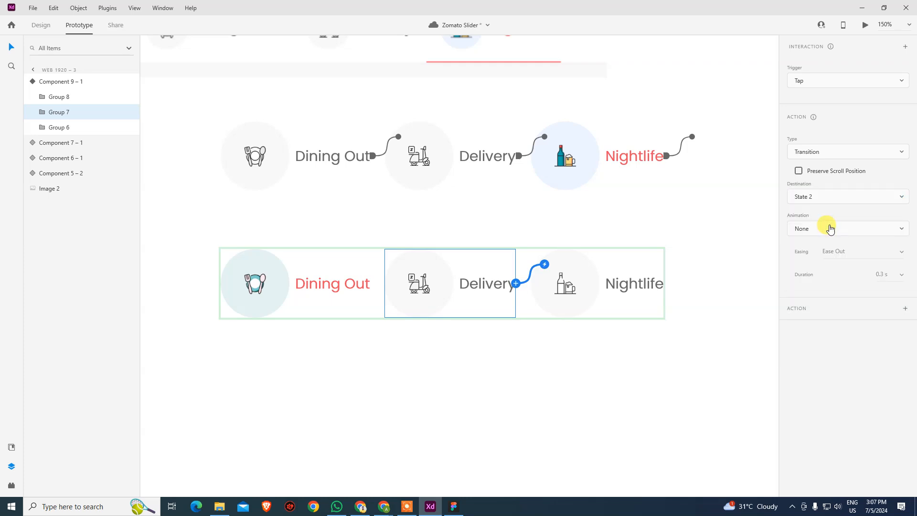
Add a Tap transition from the Default State's Nightlife group to State 3, and reselect the whole component.
click(575, 285)
click(664, 287)
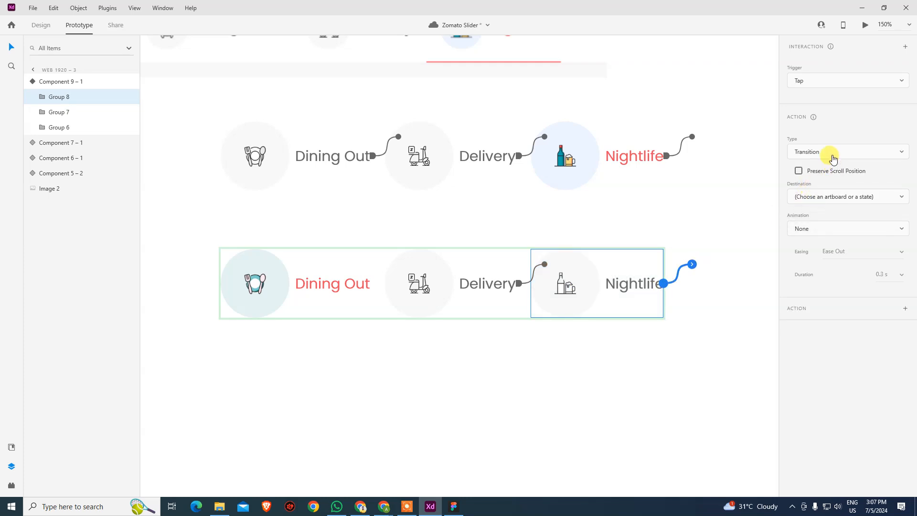
click(829, 201)
click(820, 243)
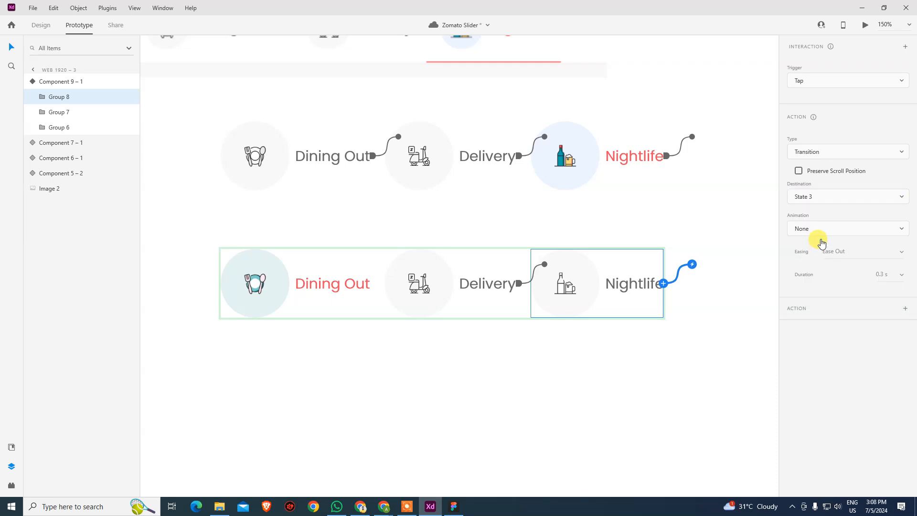
click(653, 345)
click(440, 294)
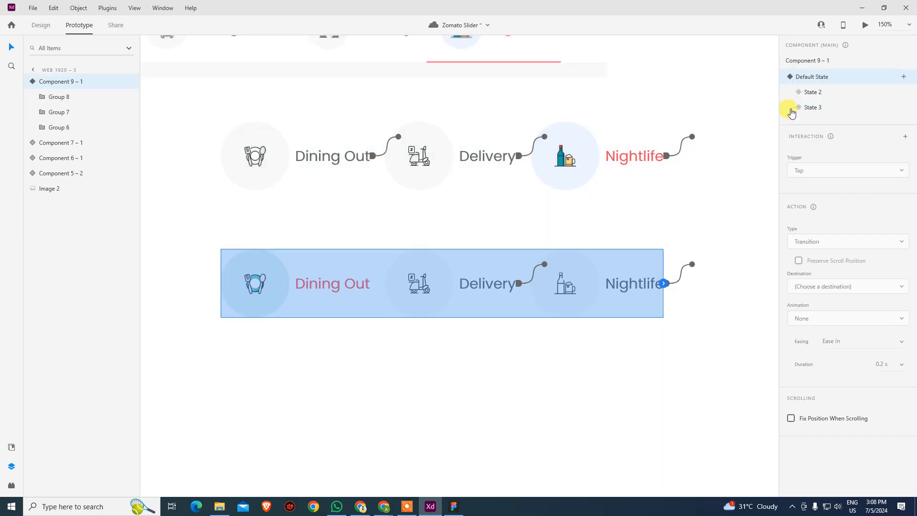
In State 2, add a Tap transition from the Dining Out group to the Default State.
click(815, 95)
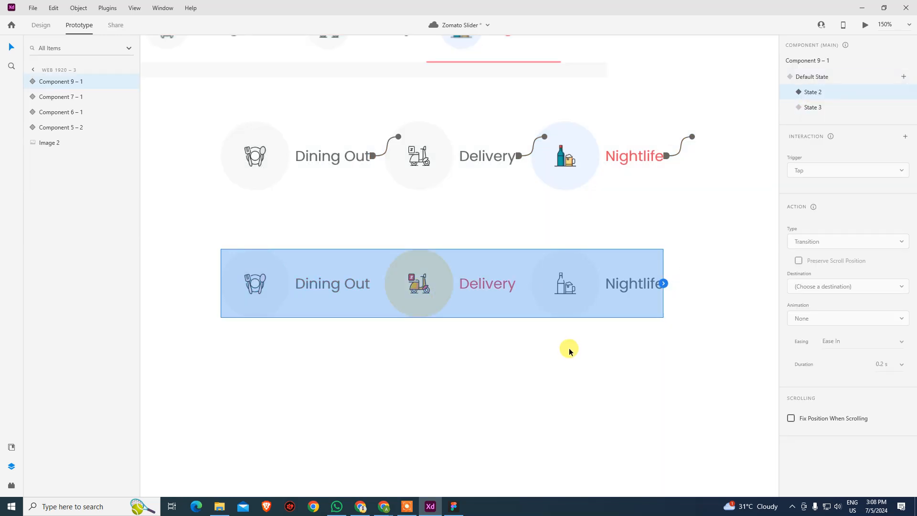
double_click(329, 287)
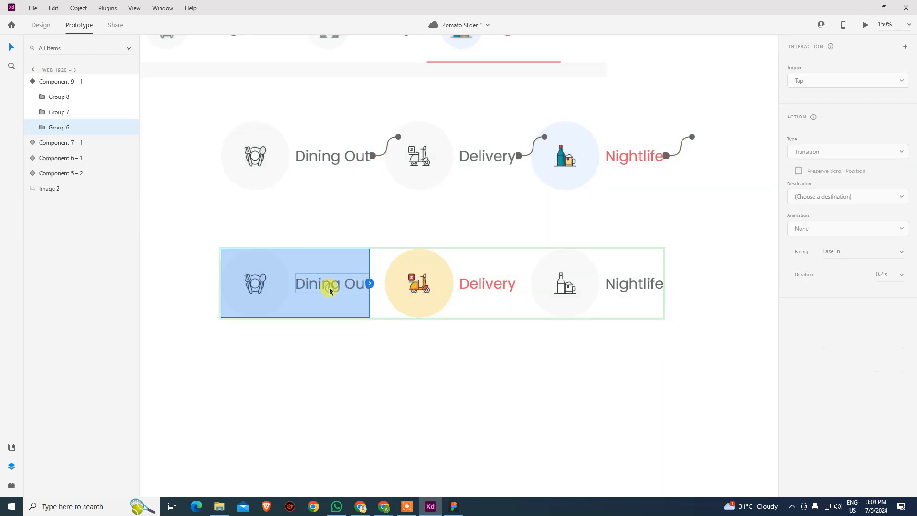
click(370, 285)
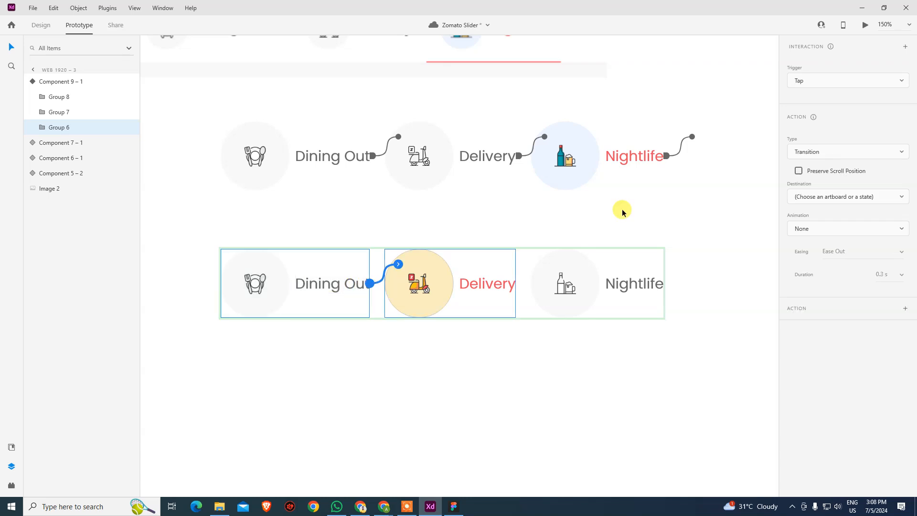
click(821, 198)
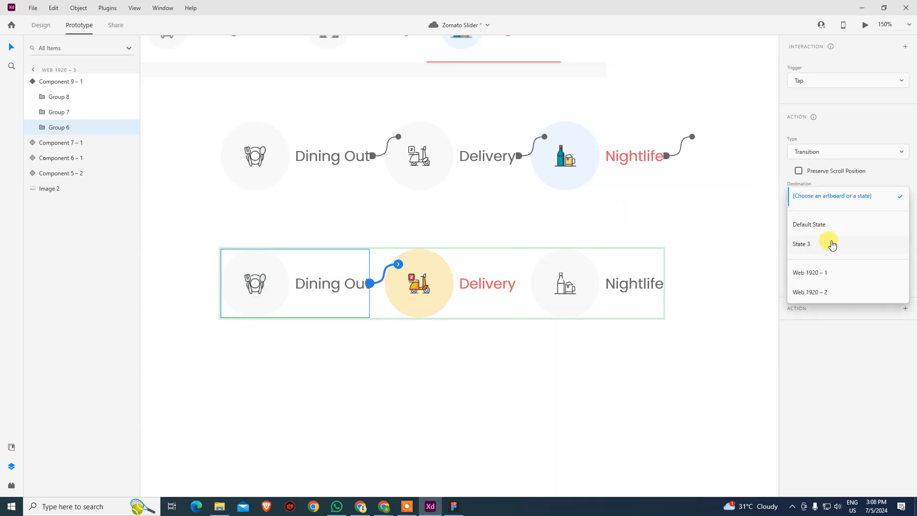
click(812, 224)
Add a Tap transition from State 2's Nightlife group to State 3.
click(585, 286)
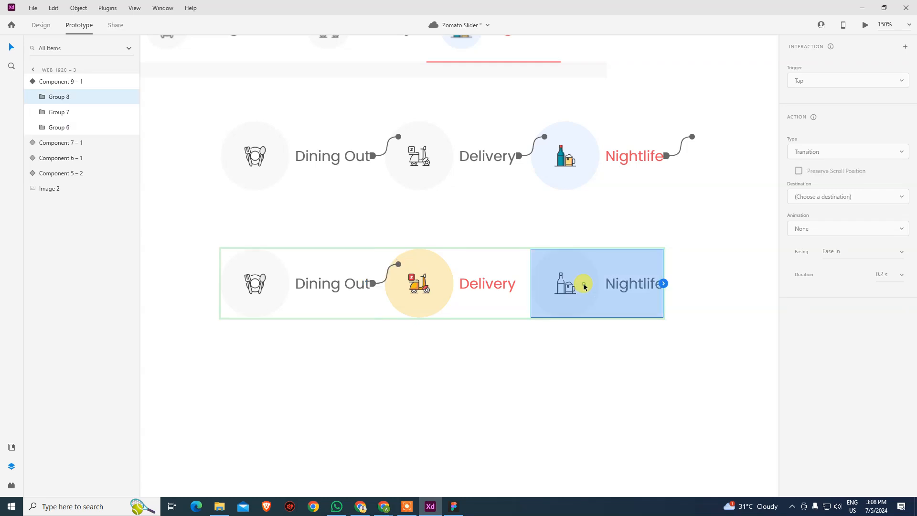
click(663, 283)
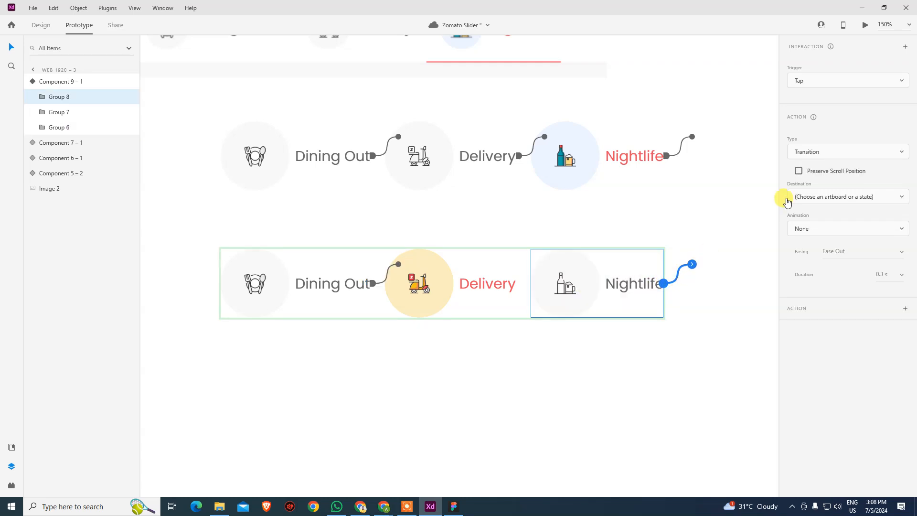
click(825, 153)
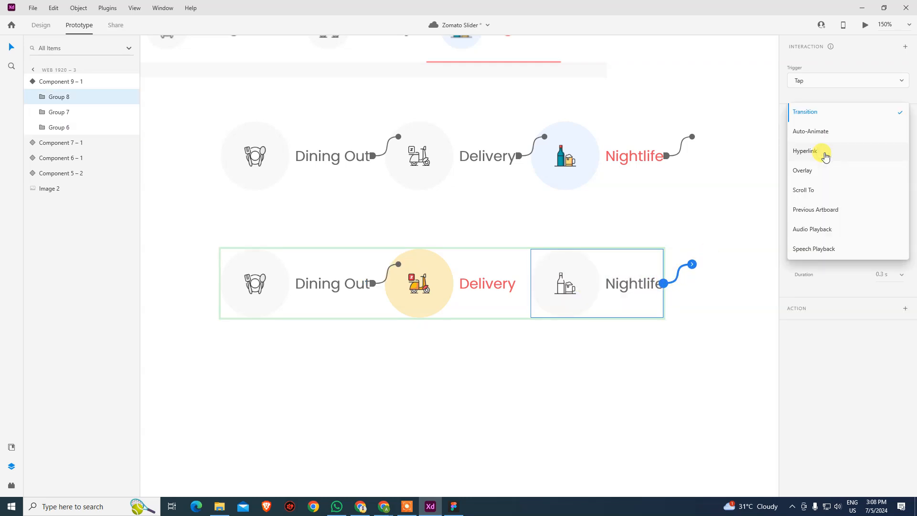
click(857, 97)
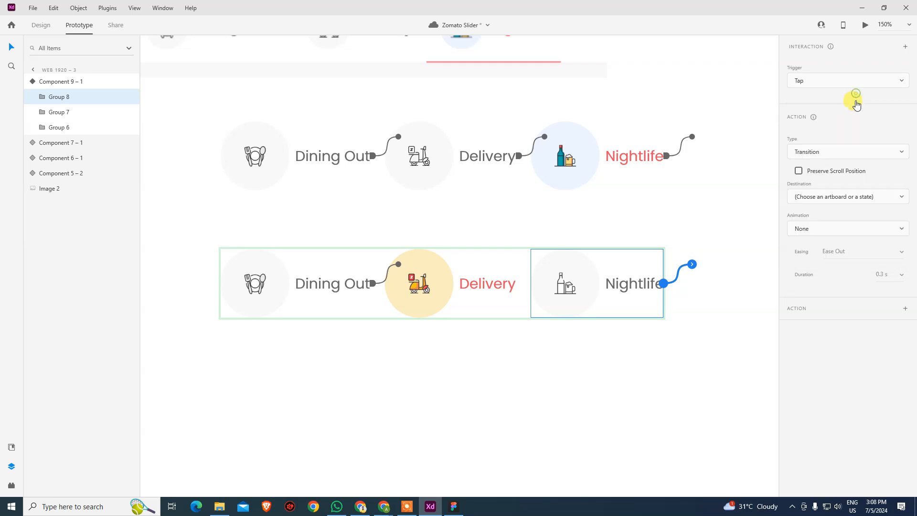
click(837, 198)
click(825, 248)
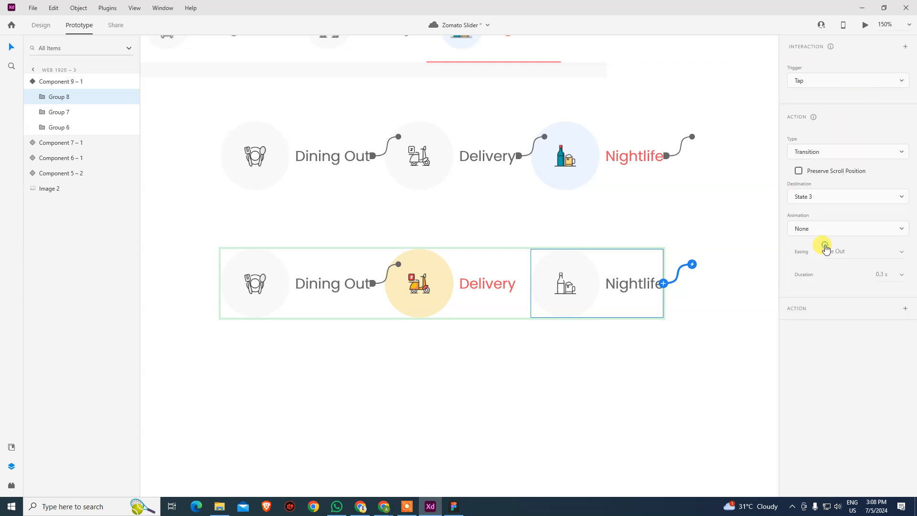
click(677, 370)
Switch the component to State 3 and add a Tap transition from its Dining Out group to the Default State.
click(645, 269)
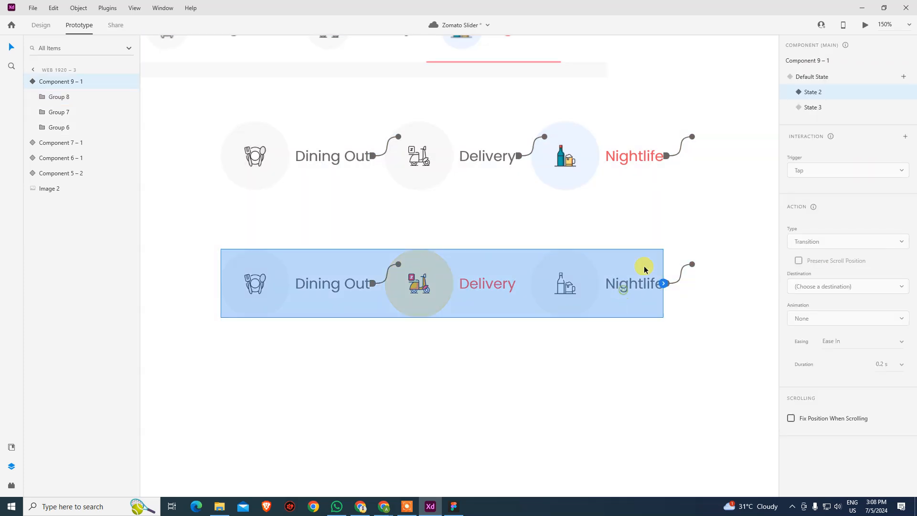
click(812, 107)
click(692, 361)
click(626, 292)
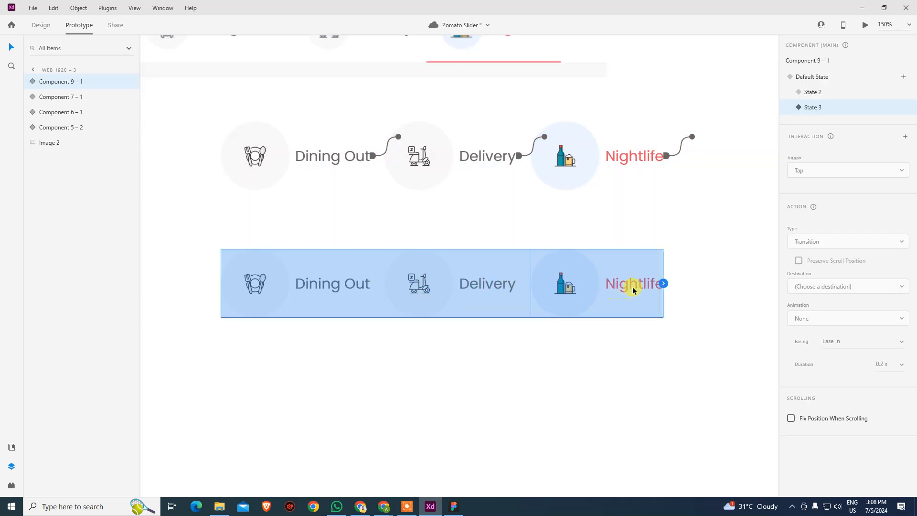
double_click(317, 288)
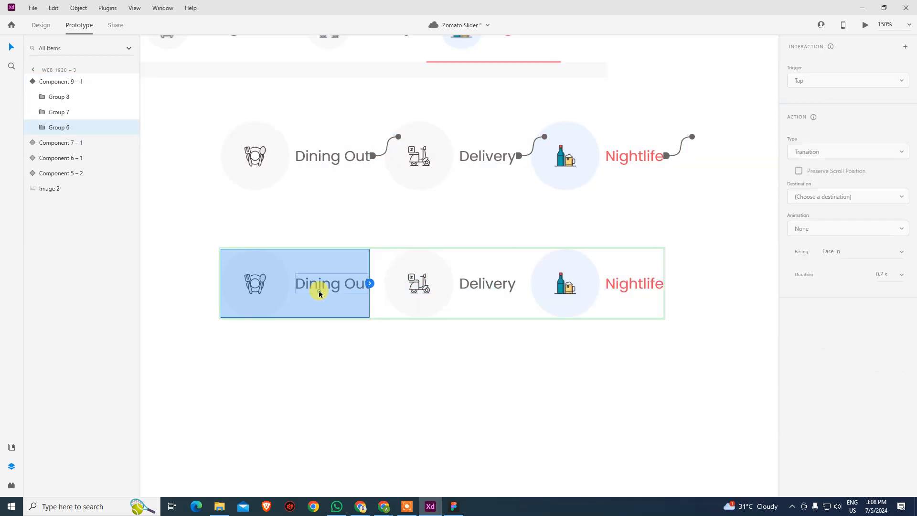
click(371, 282)
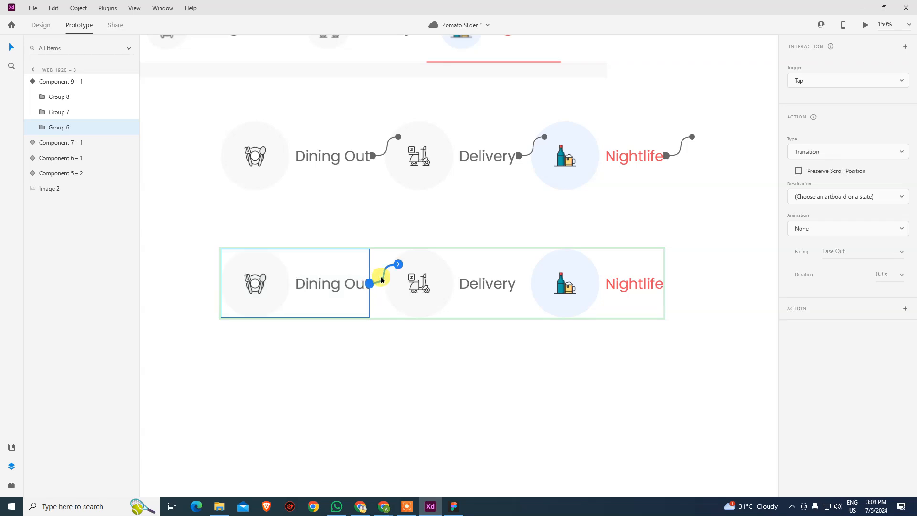
click(838, 196)
click(831, 224)
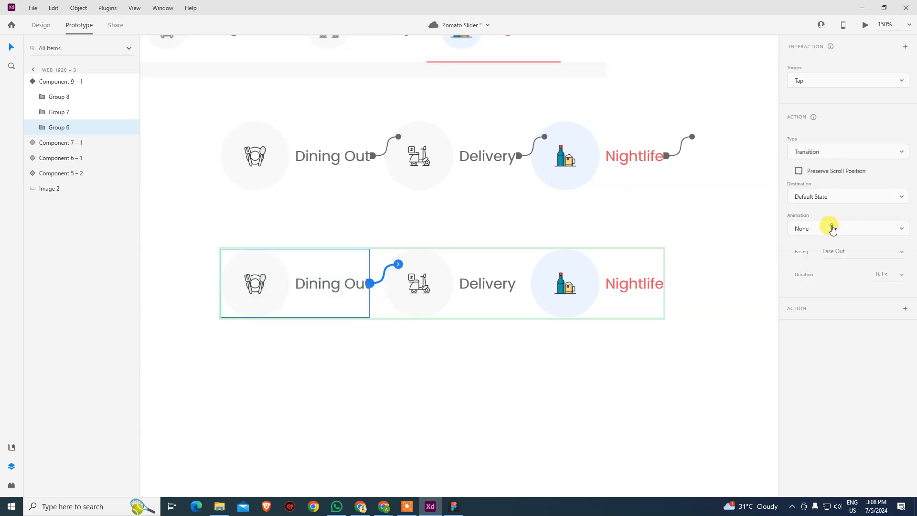
Add a Tap transition from State 3's Delivery group to State 2.
click(498, 288)
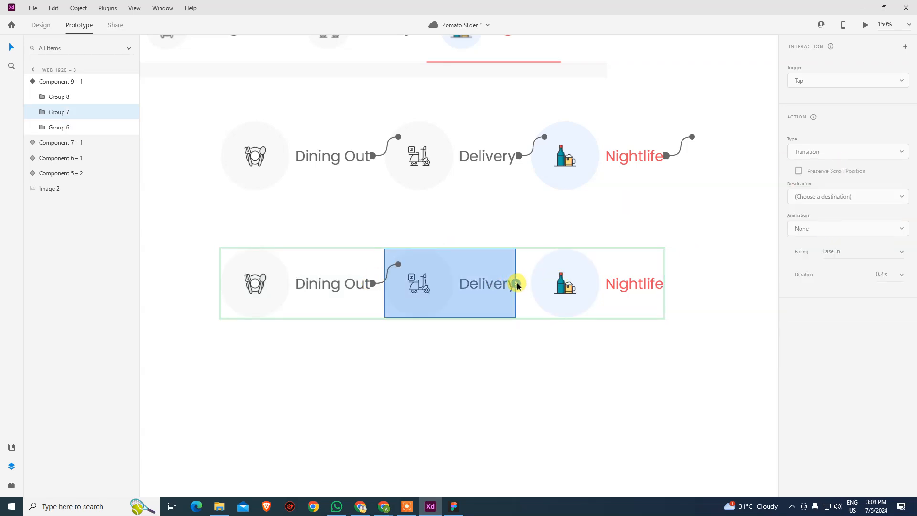
click(517, 282)
click(833, 196)
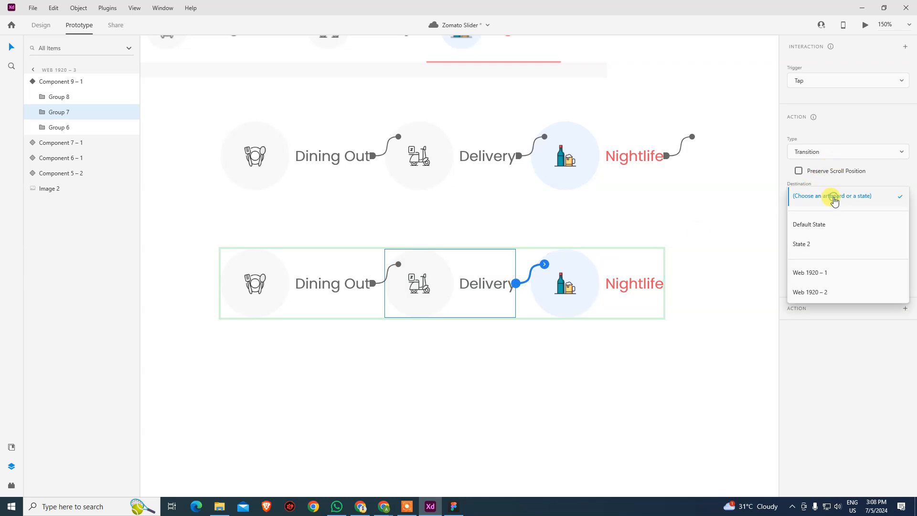
click(817, 247)
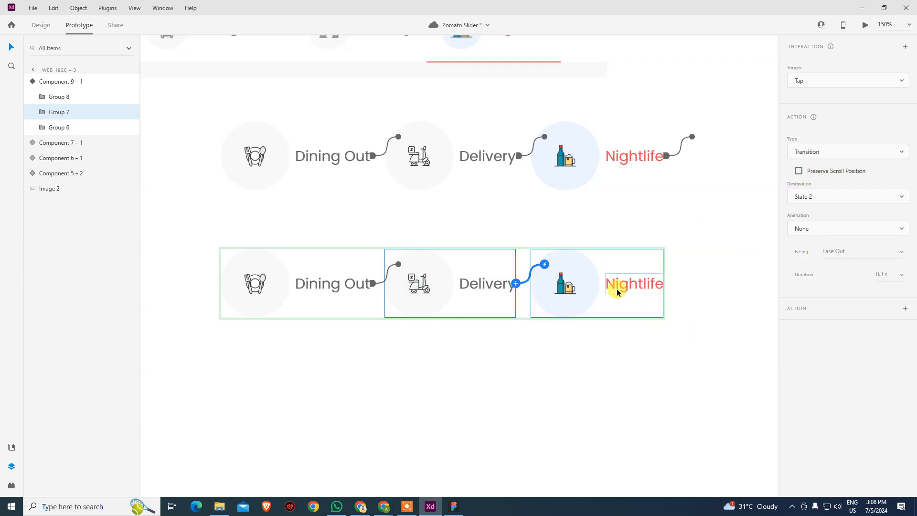
click(622, 352)
Set the lower tab bar component back to its Default State.
click(582, 296)
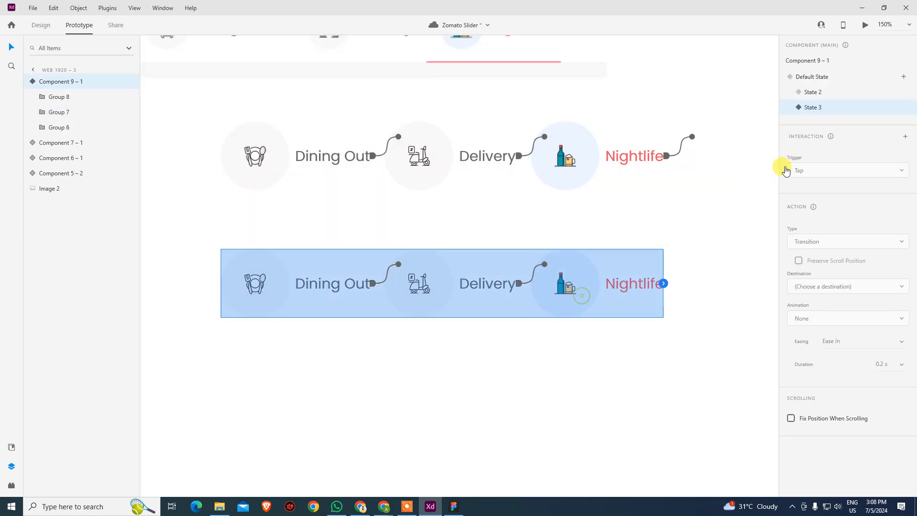
click(829, 77)
click(692, 342)
click(429, 300)
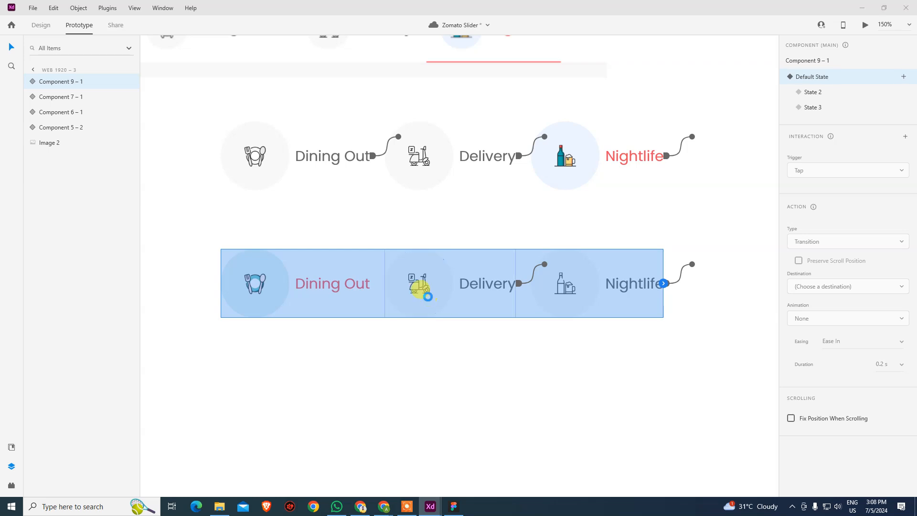
Preview the prototype and test switching between the lower bar's Dining Out, Delivery and Nightlife tabs, then close the preview.
key(ctrl+Return)
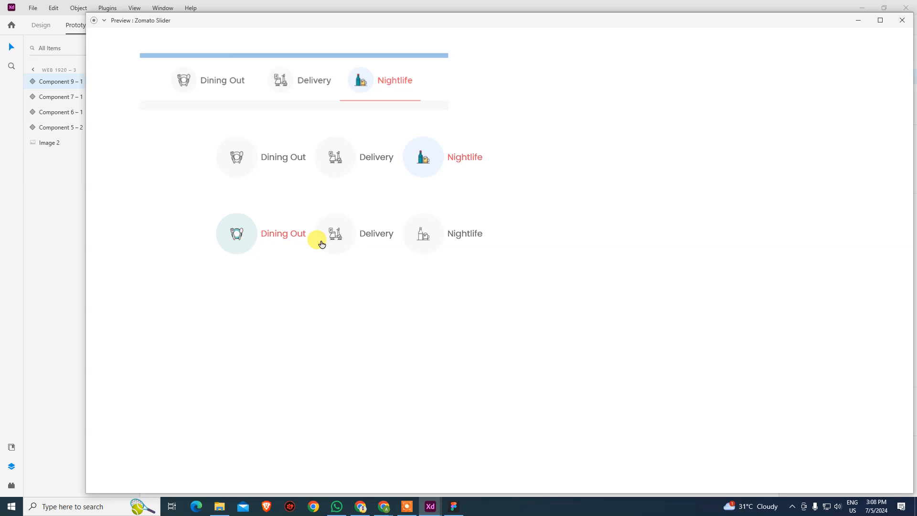
click(373, 236)
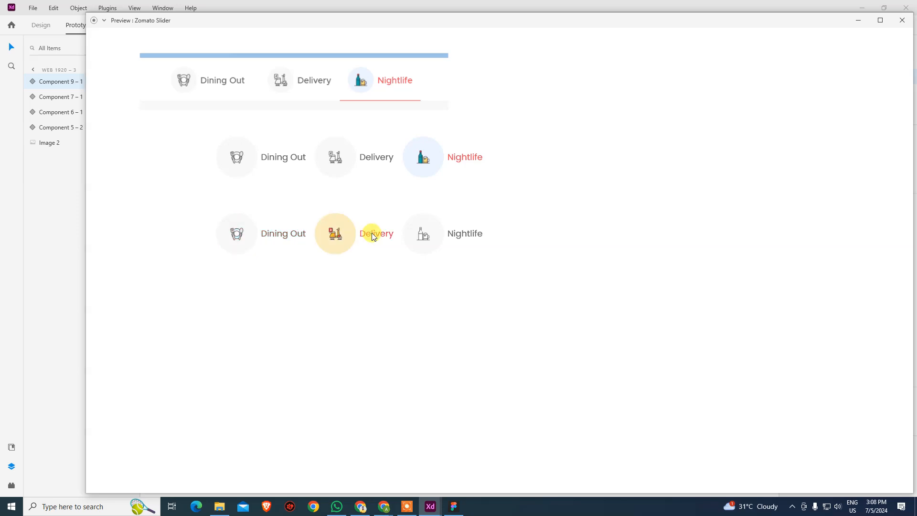
click(433, 233)
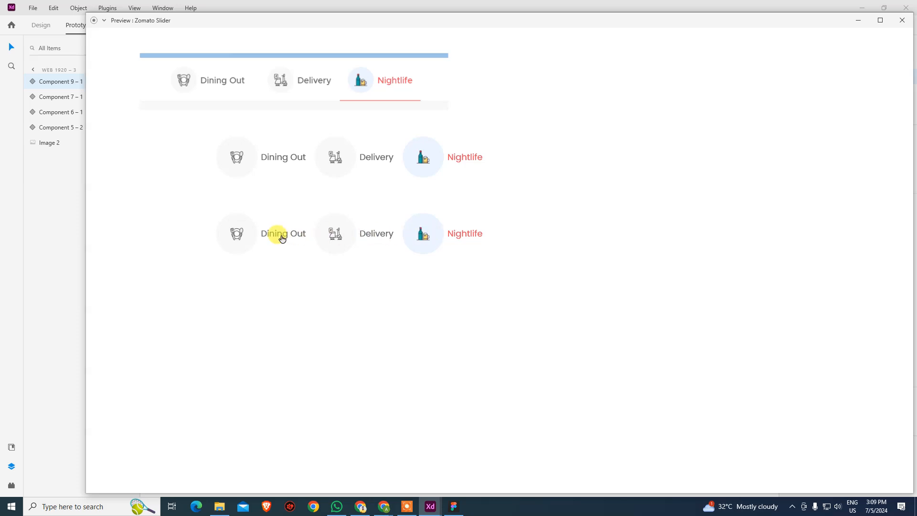
click(262, 234)
click(351, 234)
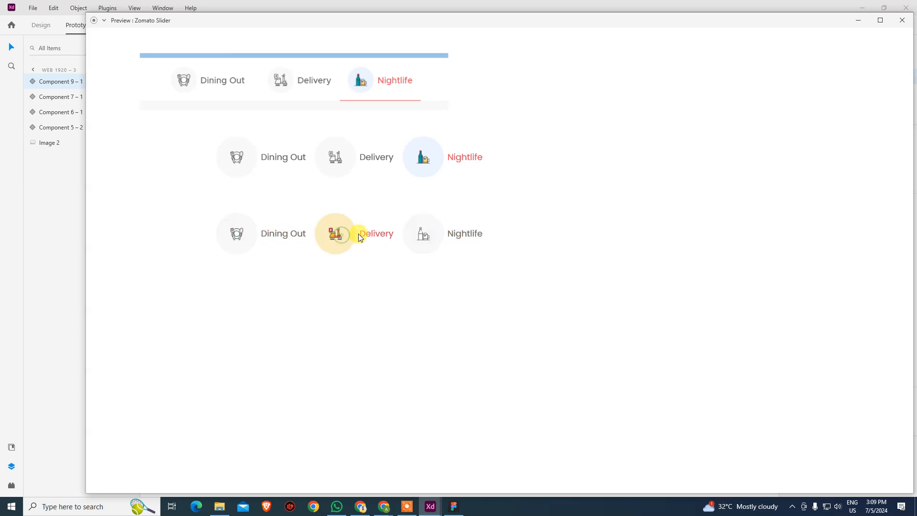
click(427, 235)
click(337, 232)
click(258, 236)
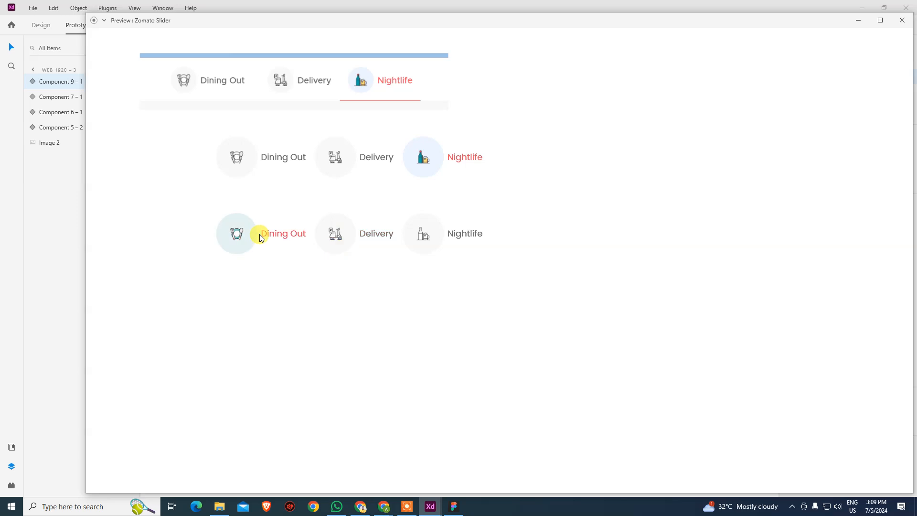
click(351, 235)
click(422, 226)
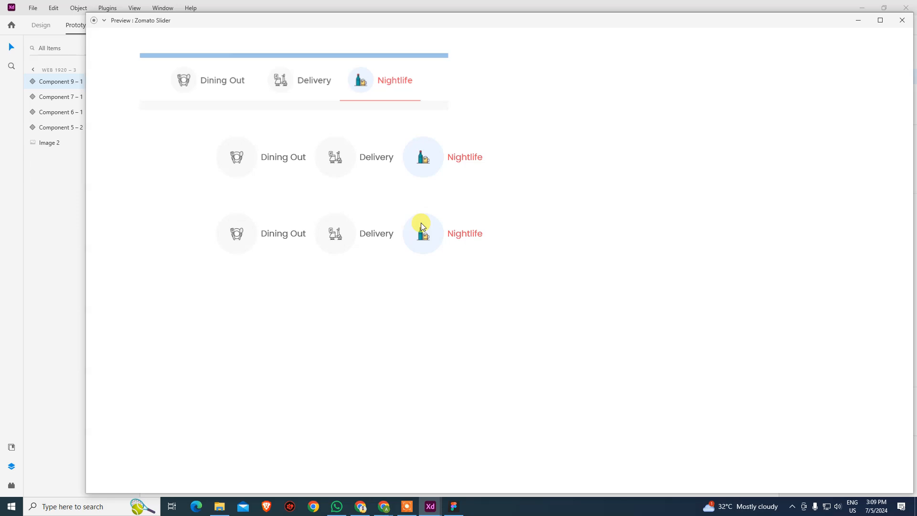
click(902, 20)
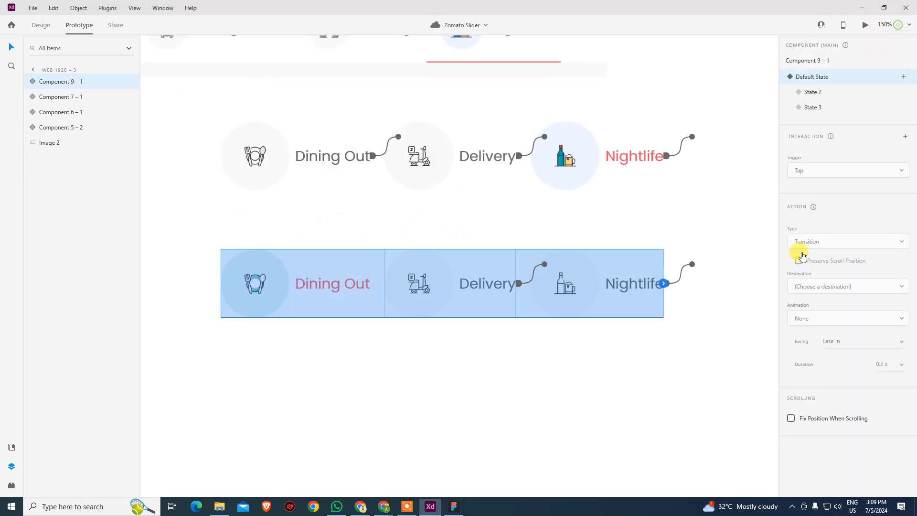
In Design mode, select the Dining Out group inside the component's Default State and copy its width value.
click(616, 364)
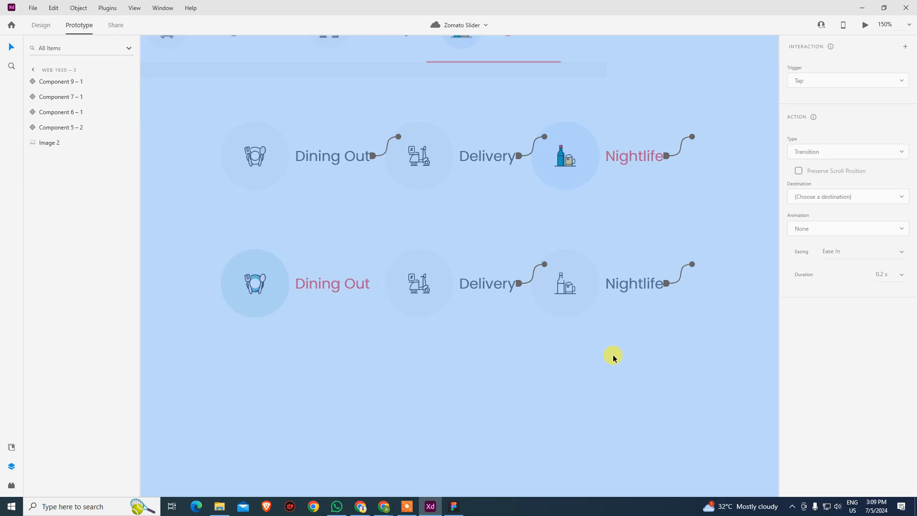
click(334, 289)
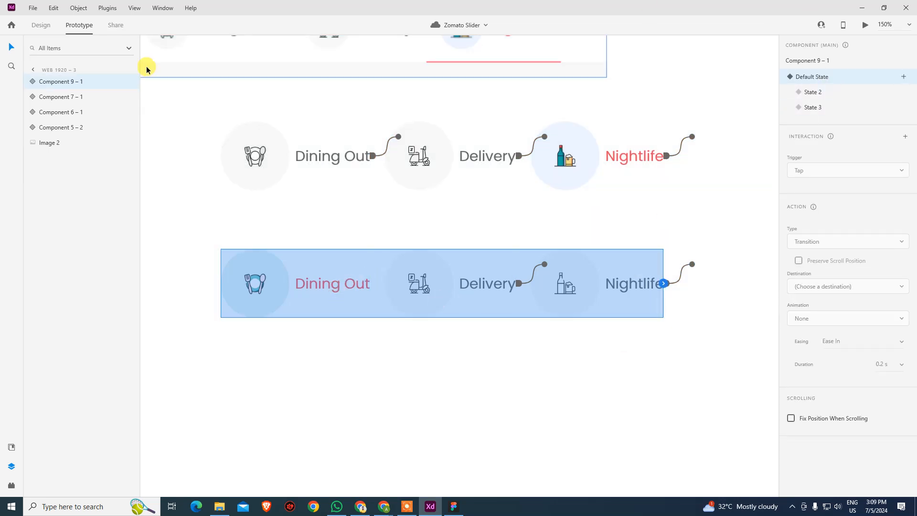
click(41, 25)
click(332, 289)
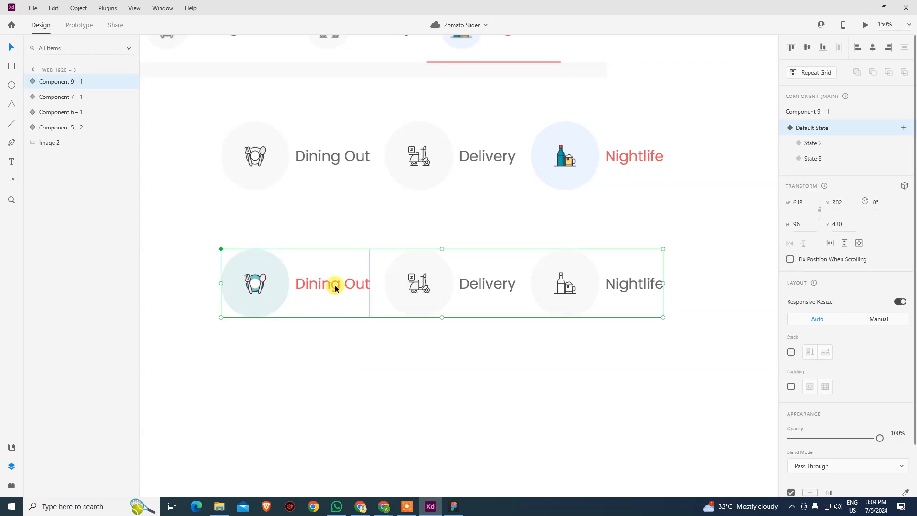
double_click(334, 284)
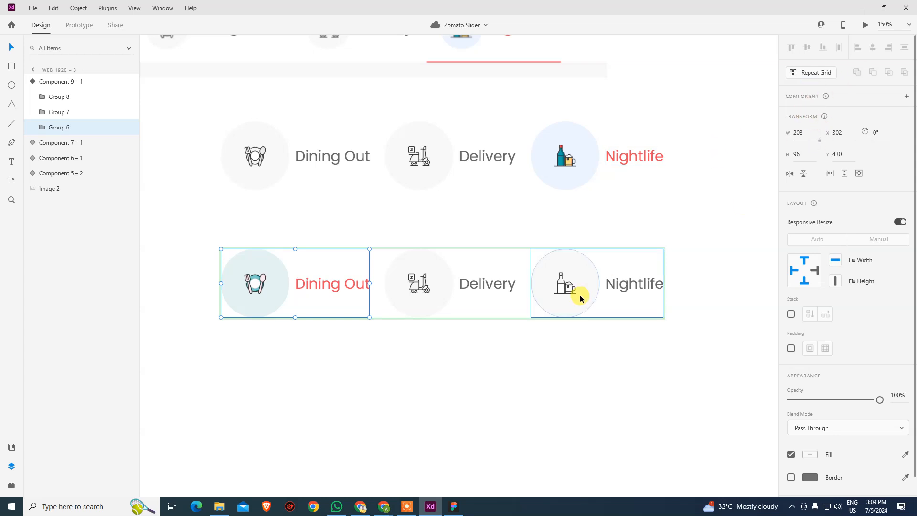
click(799, 133)
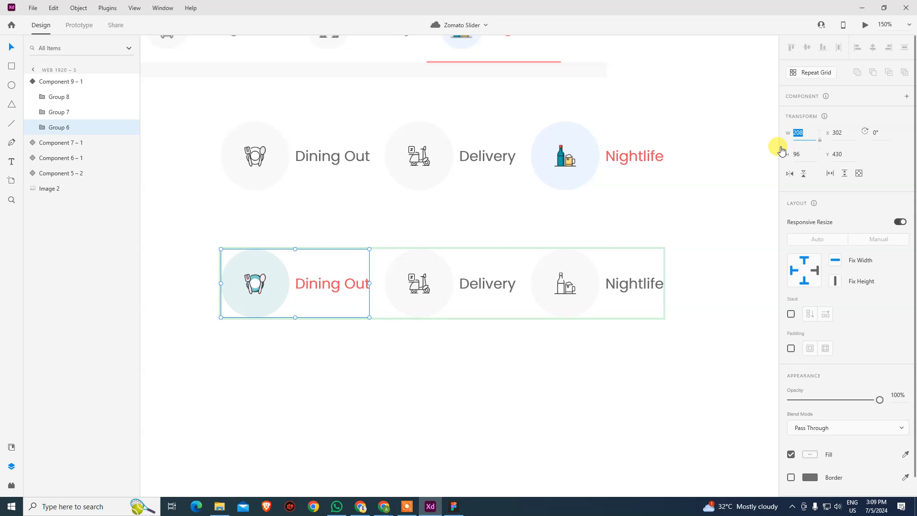
click(448, 375)
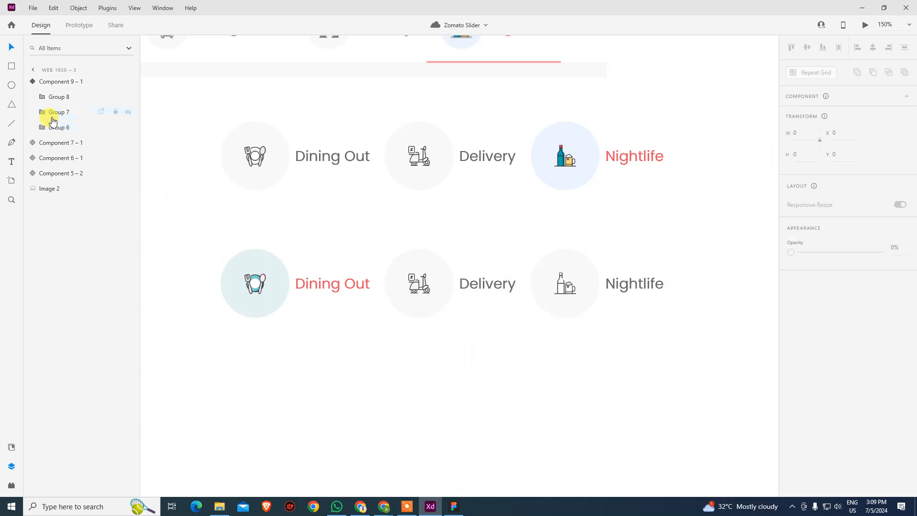
Draw a horizontal line below the Dining Out tab and set its width to 208.
click(15, 125)
drag(240, 357, 362, 357)
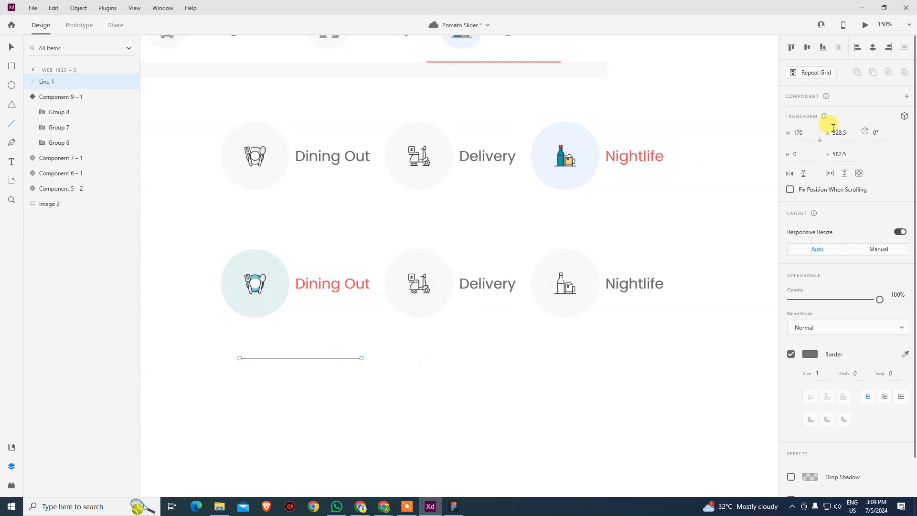
click(798, 133)
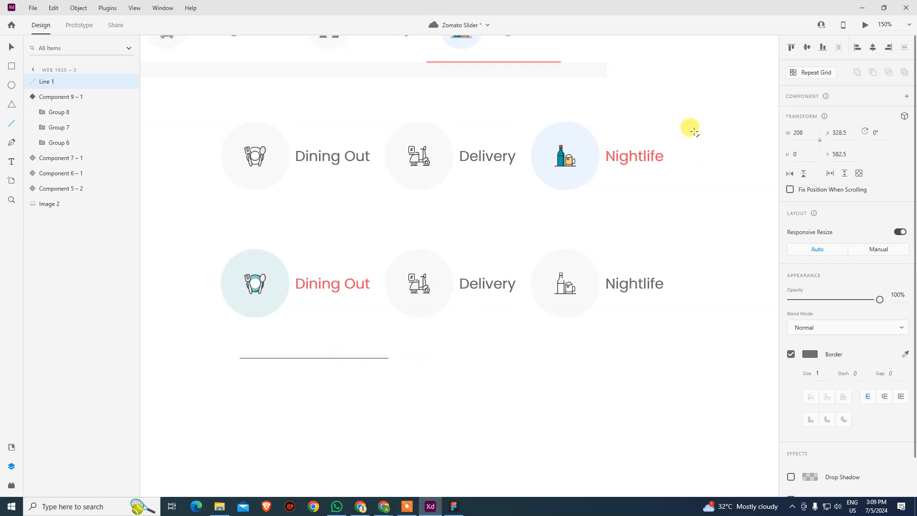
Switch to the Zomato page in Chrome, inspect the underline below the active Dining Out tab for its size and colour, and return to Adobe XD.
key(alt+Tab)
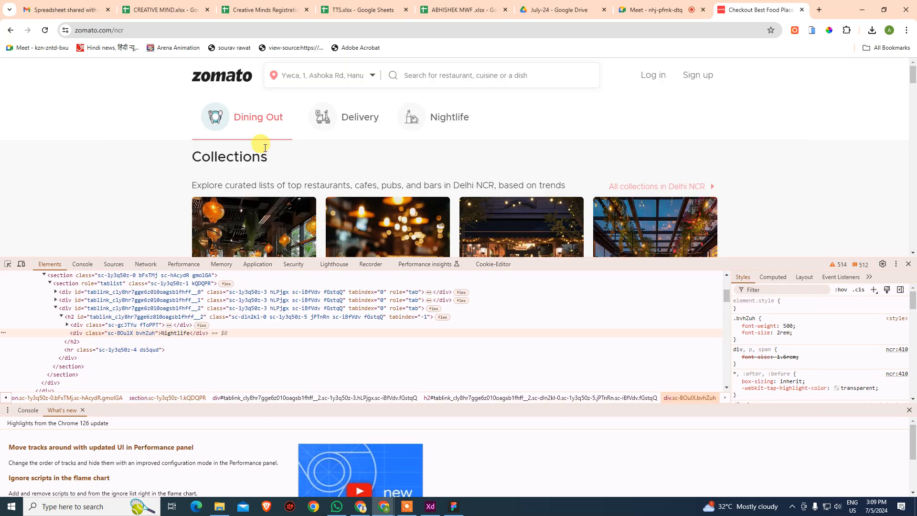
right_click(265, 145)
click(330, 404)
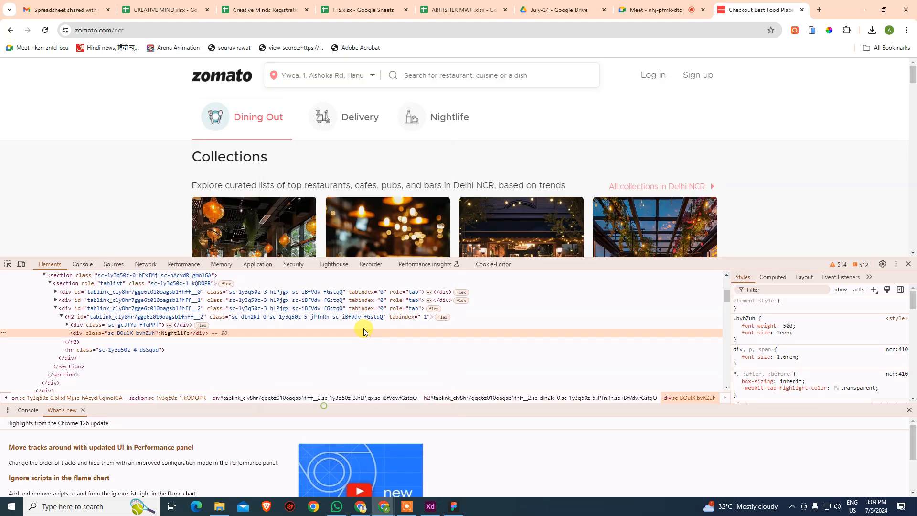
click(7, 264)
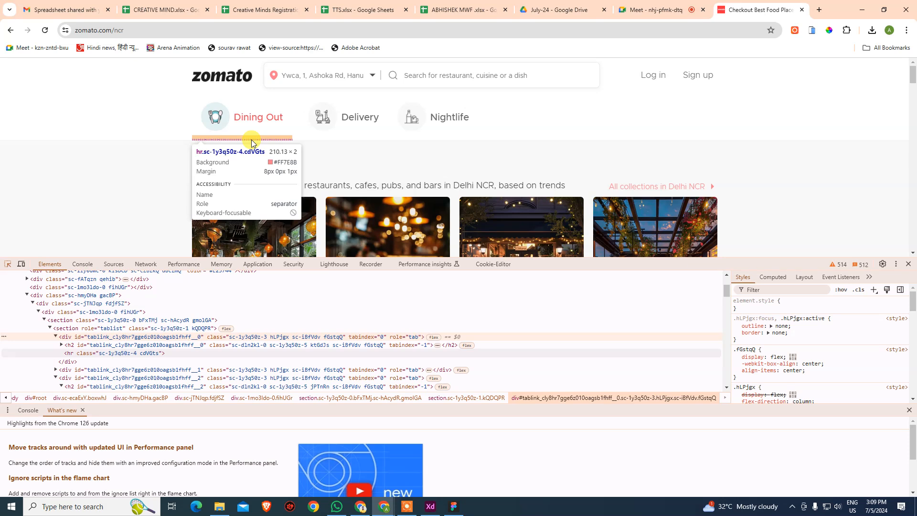
key(alt+Tab)
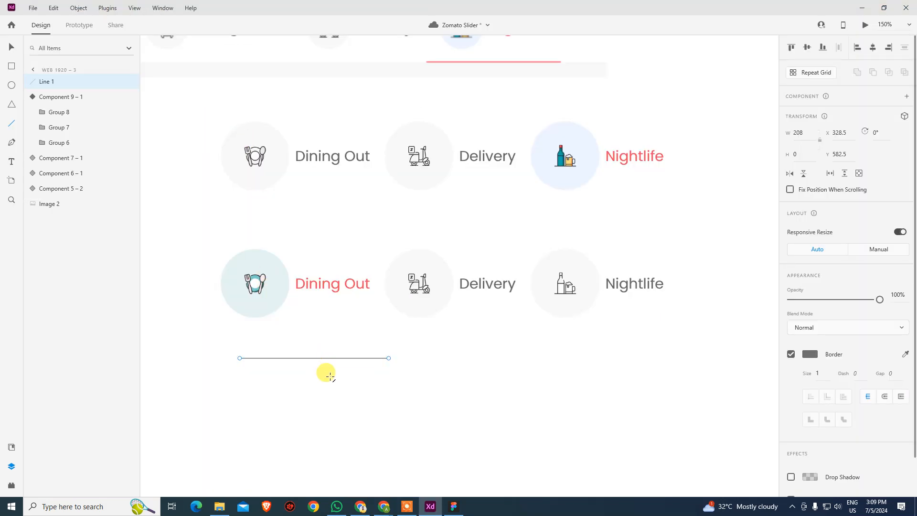
Set the border size of the line below the Dining Out tab to 2.
click(11, 46)
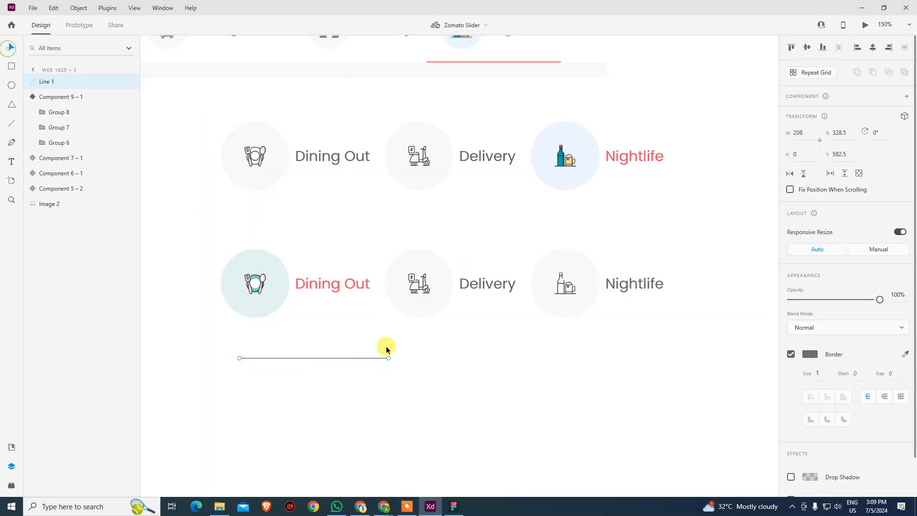
click(378, 386)
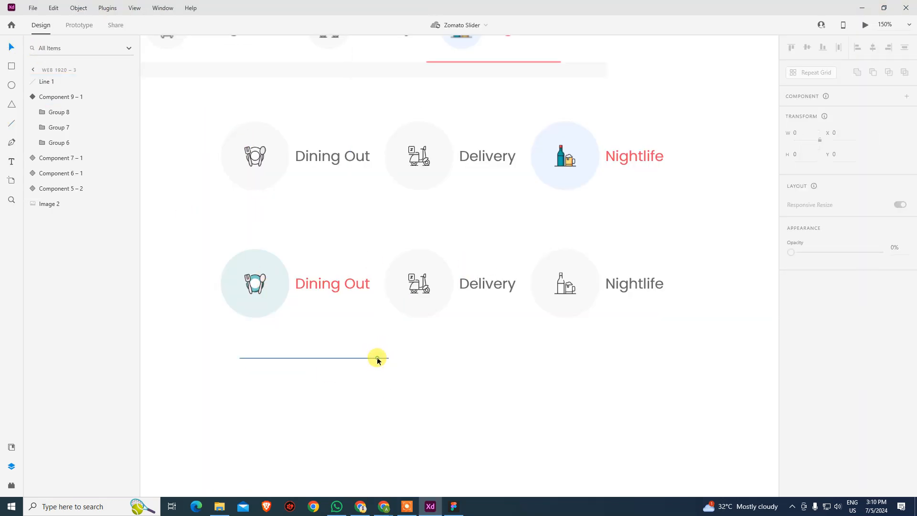
click(377, 358)
click(819, 373)
key(Return)
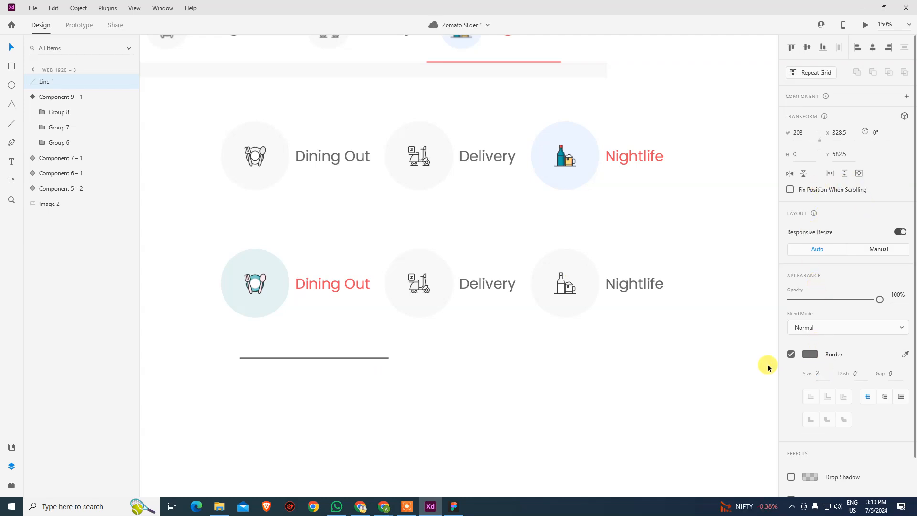
Switch the line's border colour to Hex and set it to #ff7e8b.
click(815, 359)
click(675, 387)
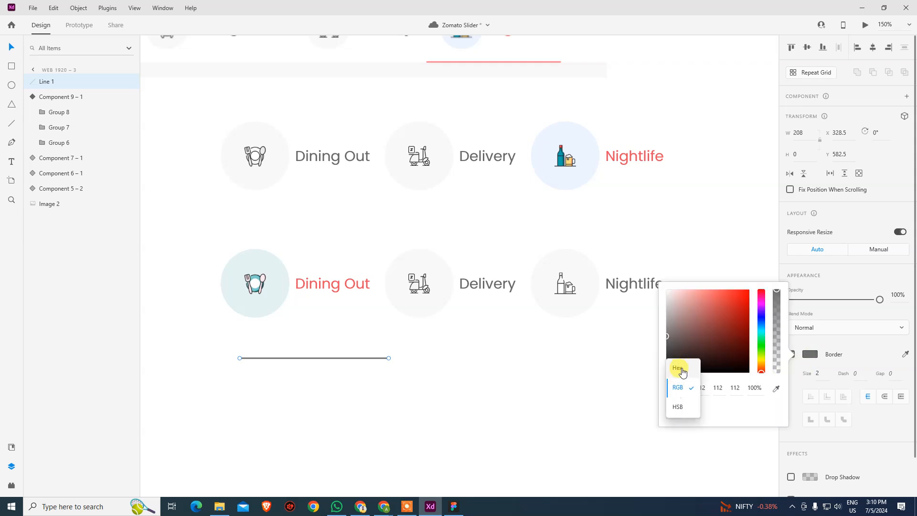
click(682, 370)
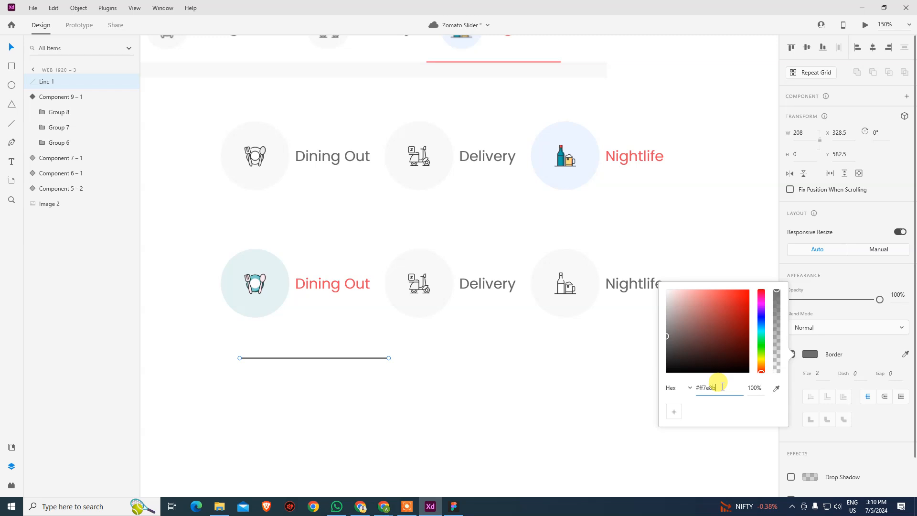
key(Return)
click(409, 382)
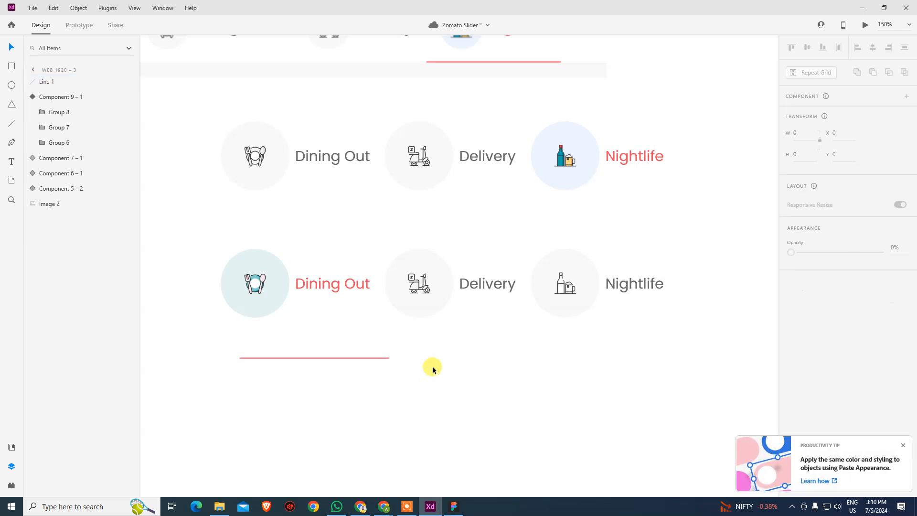
Cut the pink line from the artboard and paste it inside the lower tab bar component's Default State.
click(355, 357)
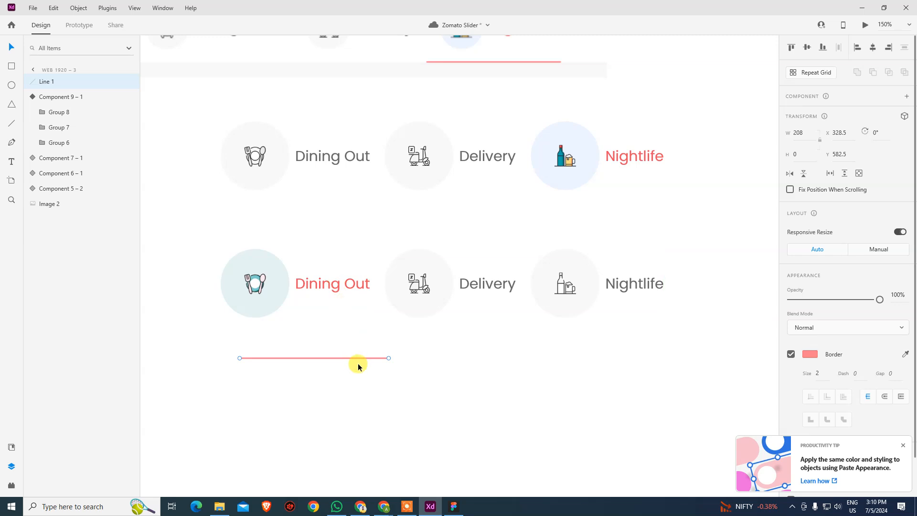
click(333, 301)
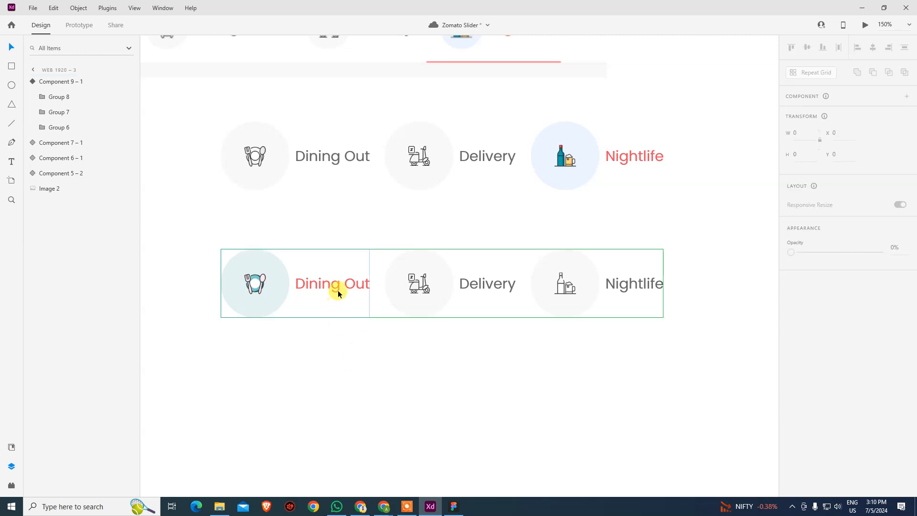
double_click(338, 289)
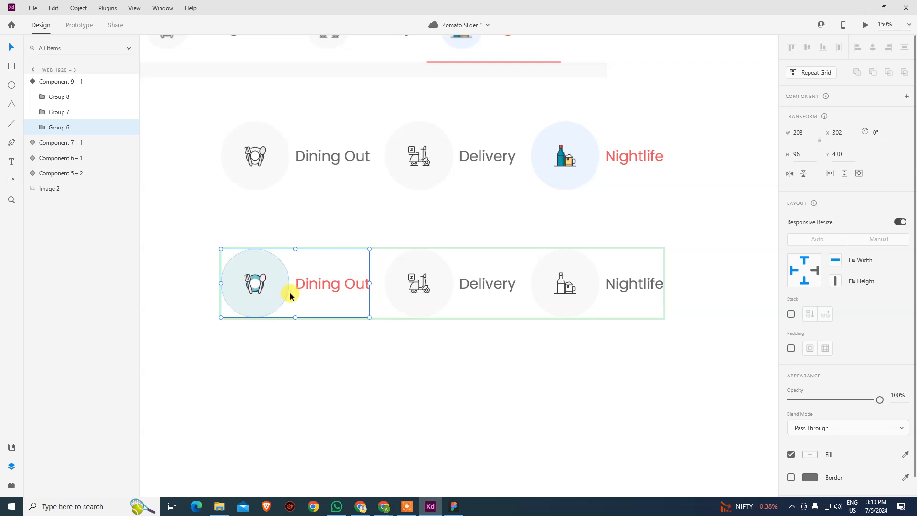
click(334, 338)
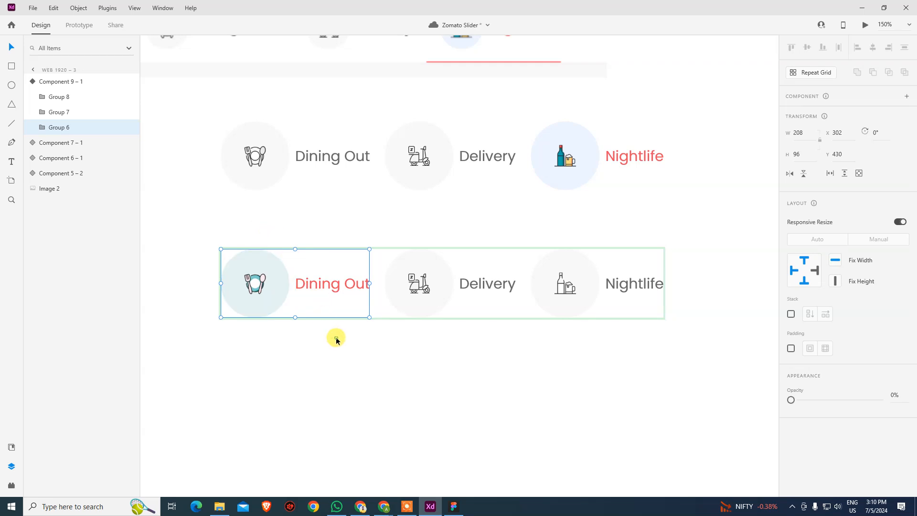
click(281, 270)
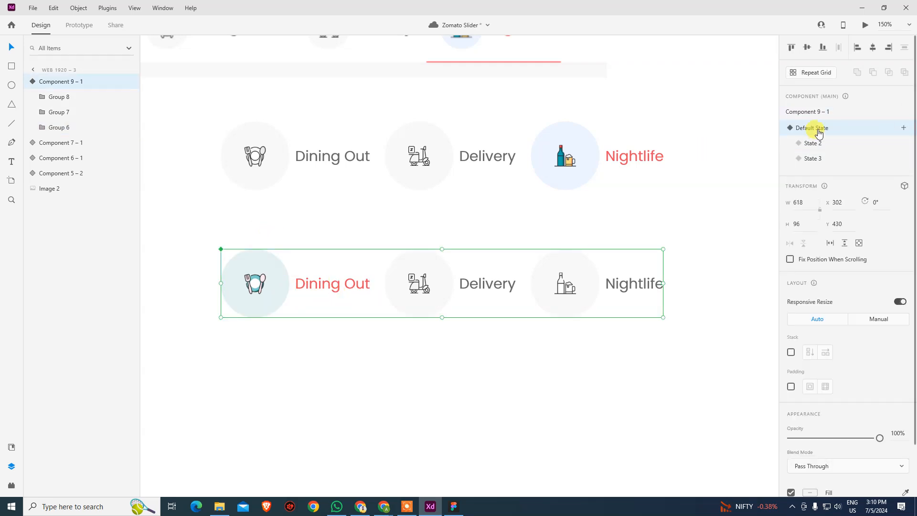
double_click(280, 289)
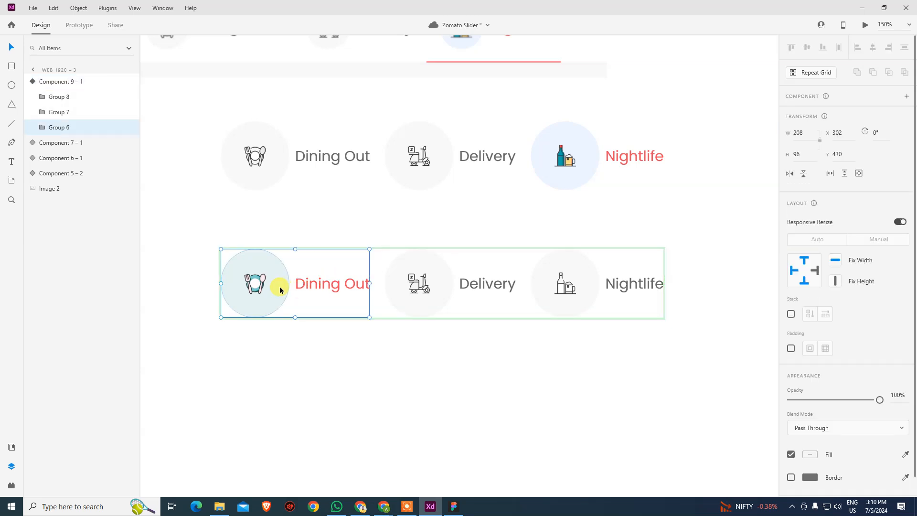
double_click(280, 290)
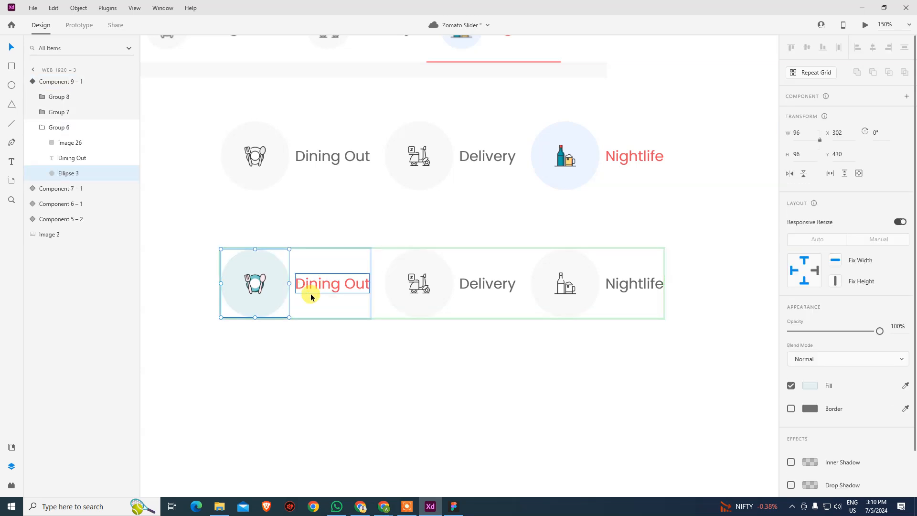
click(72, 133)
key(ctrl+v)
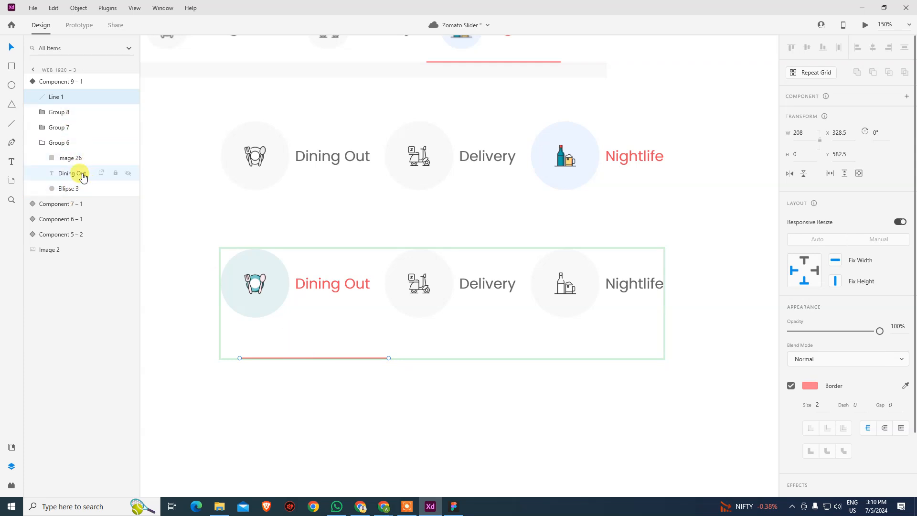
Move Line 1 into the component's Dining Out group (Group 6), directly above Ellipse 3.
click(60, 146)
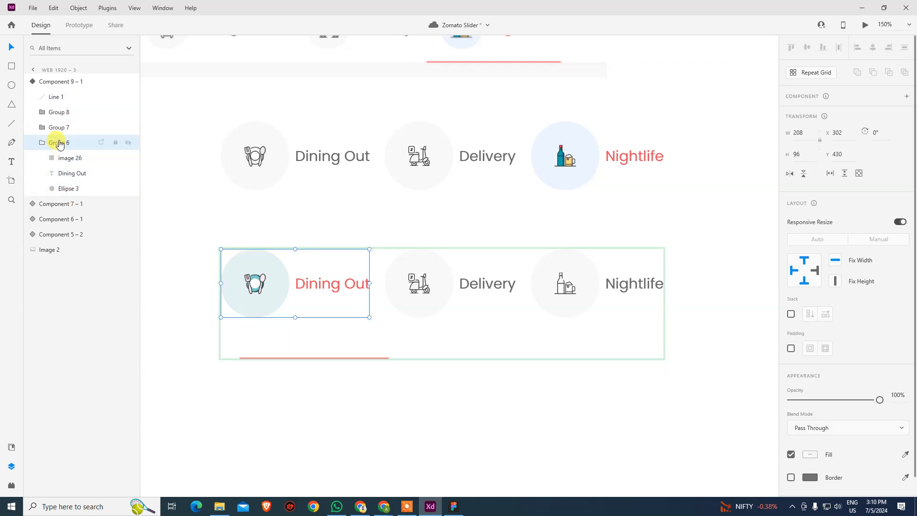
drag(56, 96, 69, 185)
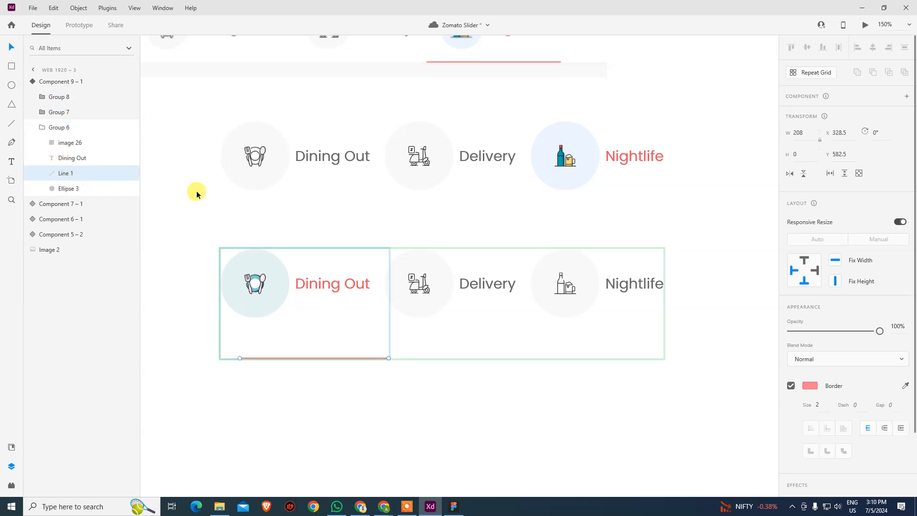
click(64, 130)
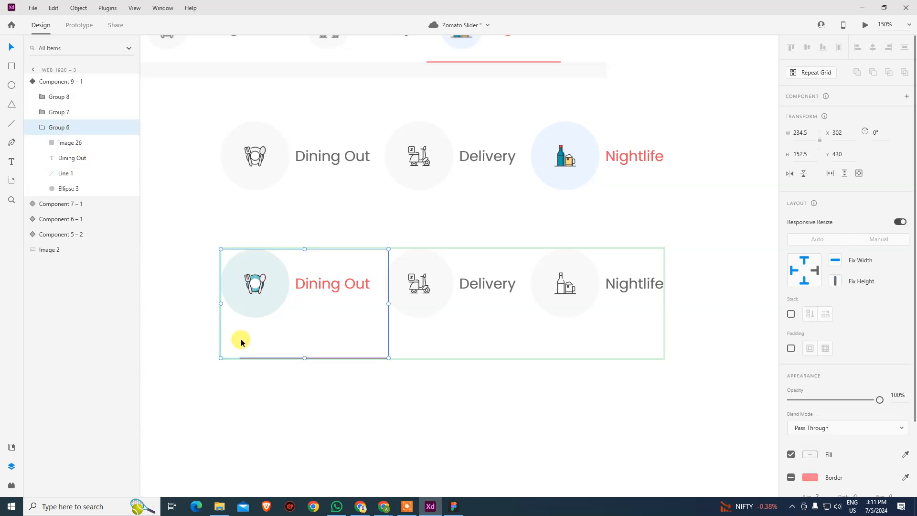
Align Line 1 with Ellipse 3 in the Dining Out group along their left and bottom edges.
click(67, 173)
shift+click(74, 191)
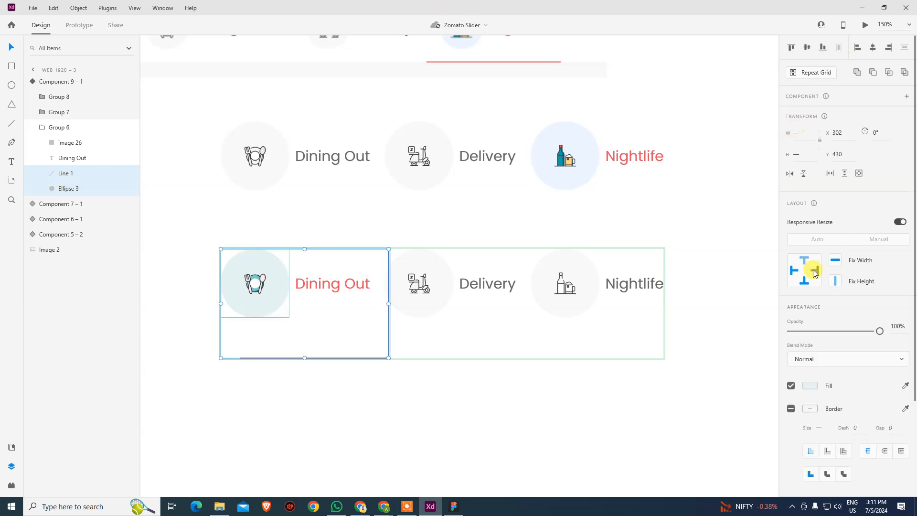
click(857, 49)
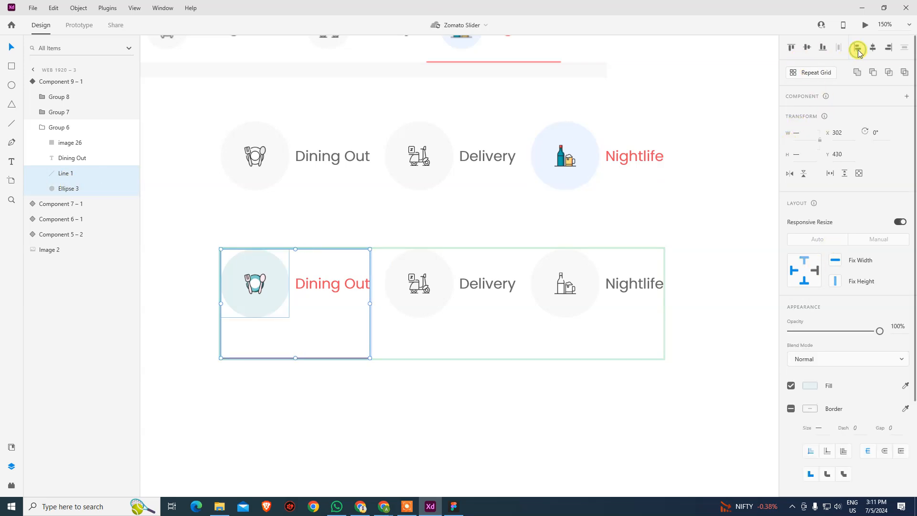
click(791, 48)
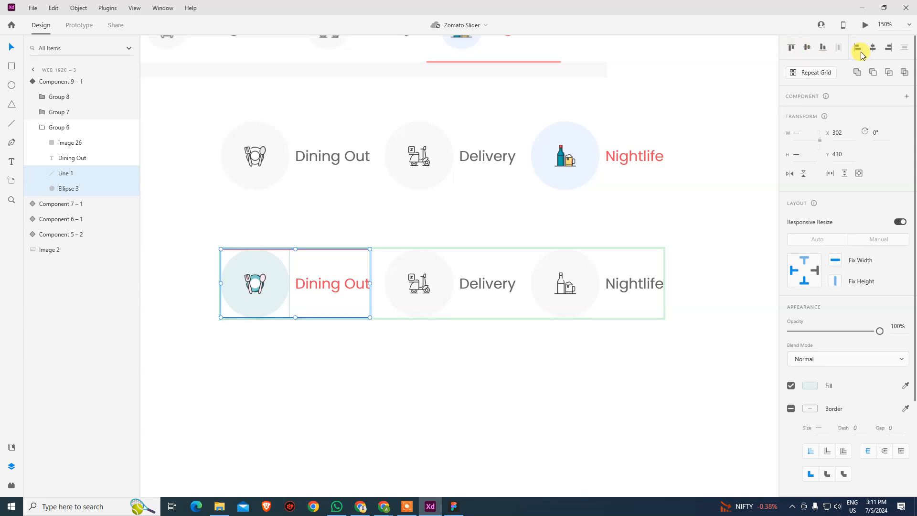
click(822, 48)
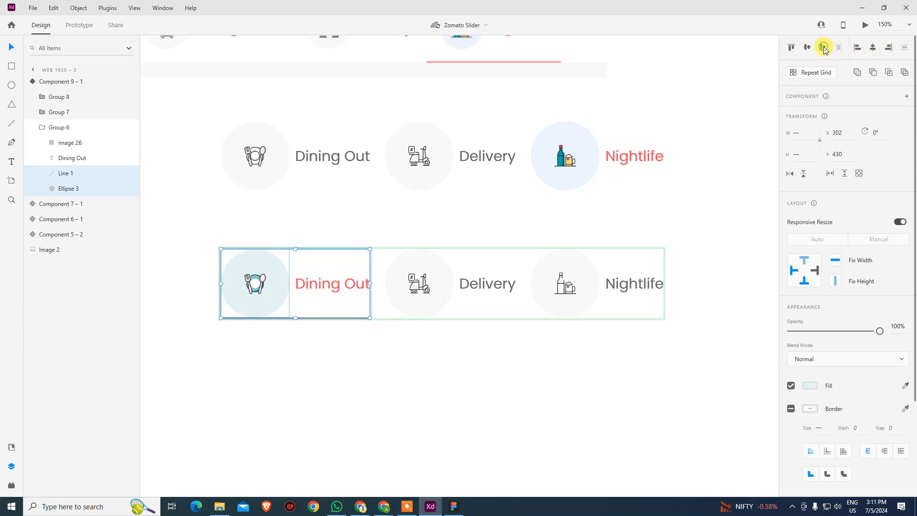
click(456, 340)
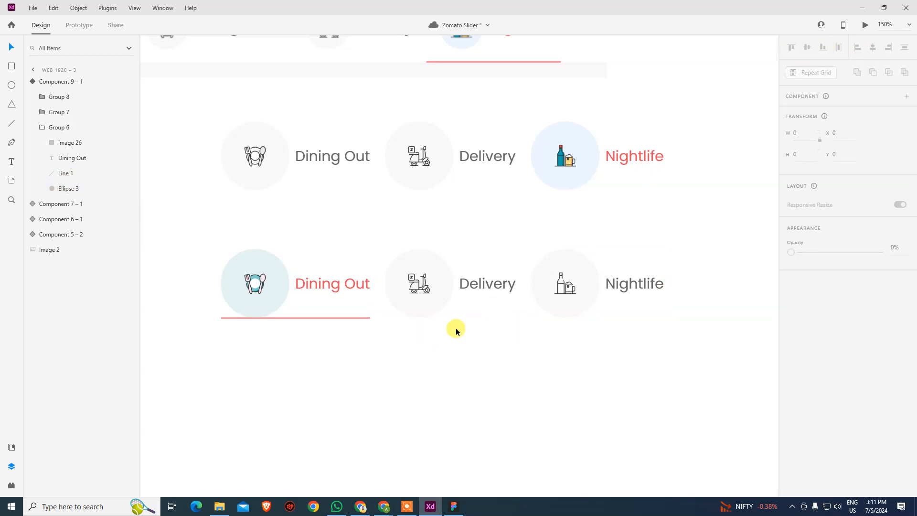
Check the underline gap on the Zomato page, then nudge Line 1 down to Y 534.5 below the Dining Out tab.
key(alt+Tab)
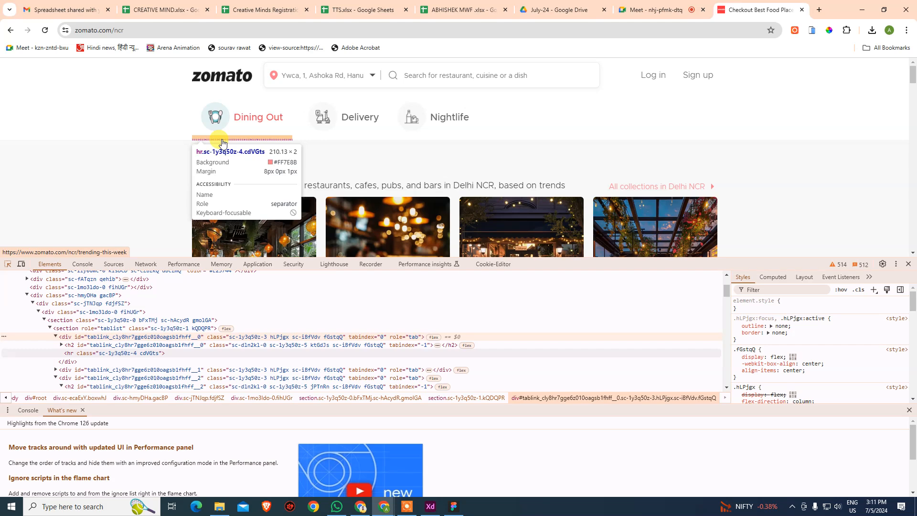
key(alt+Tab)
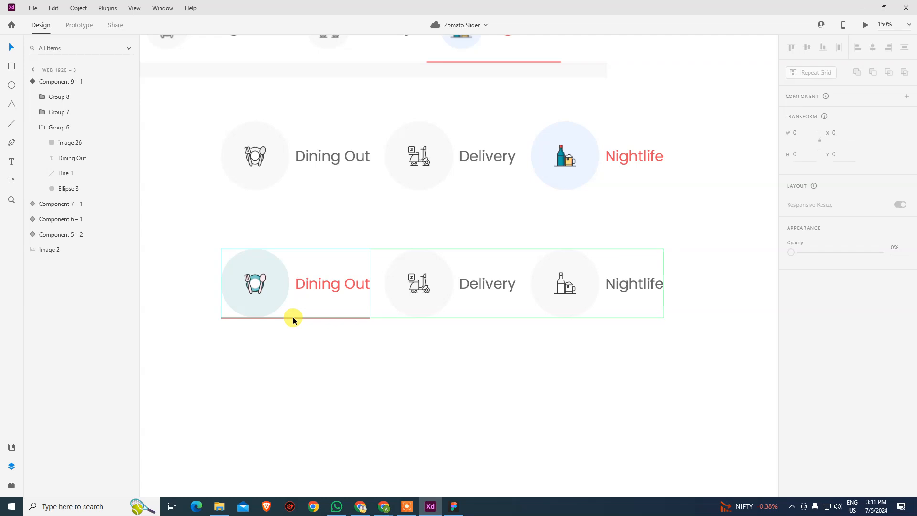
click(62, 173)
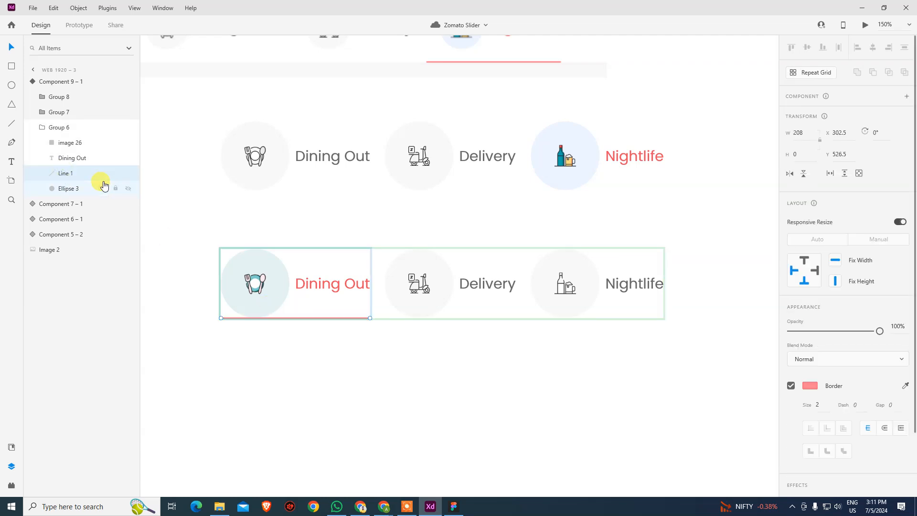
key(Down)
key(Down)
key(Down)
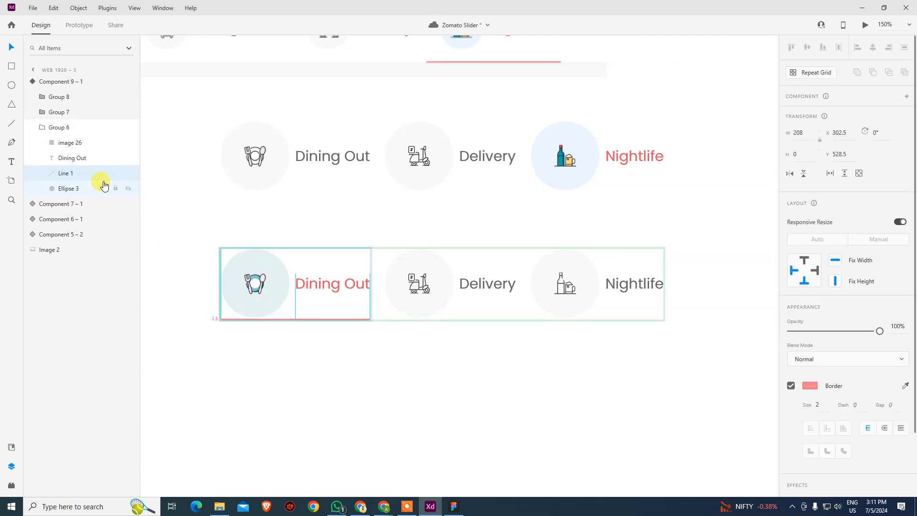
key(Down)
key(Down)
key(Down)
key(Down)
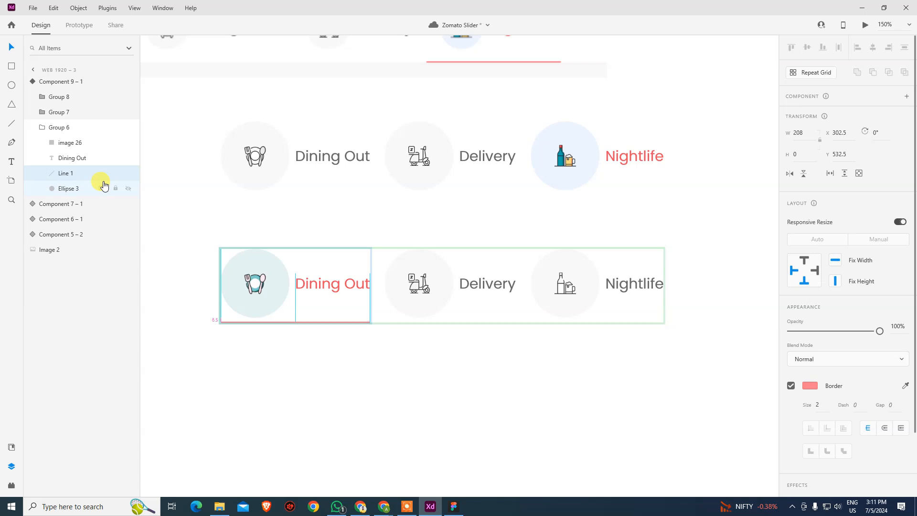
key(Down)
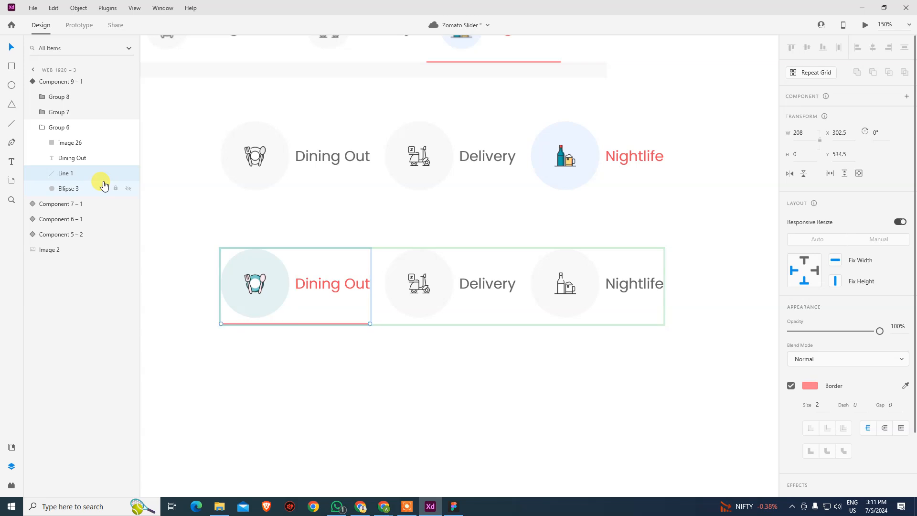
key(0)
key(0)
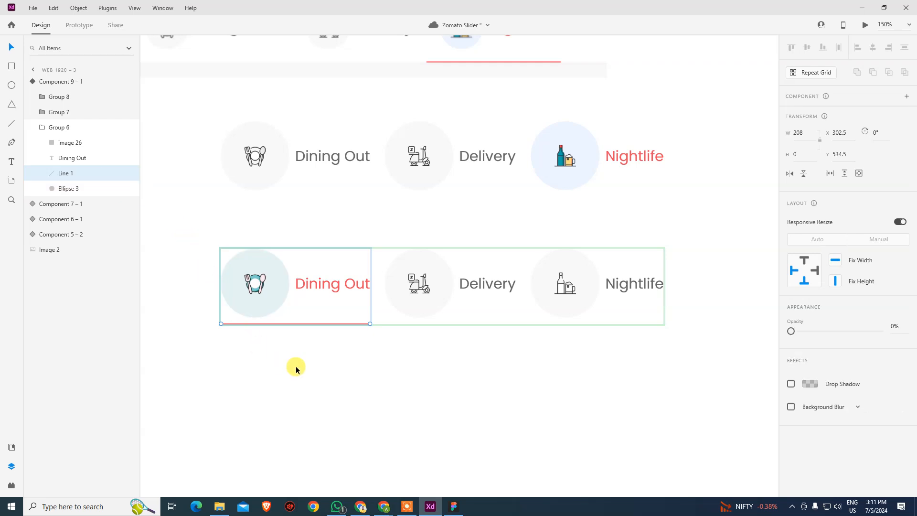
click(297, 366)
Copy Line 1 from the Dining Out group in the Default State and paste it into the component's State 2.
click(313, 324)
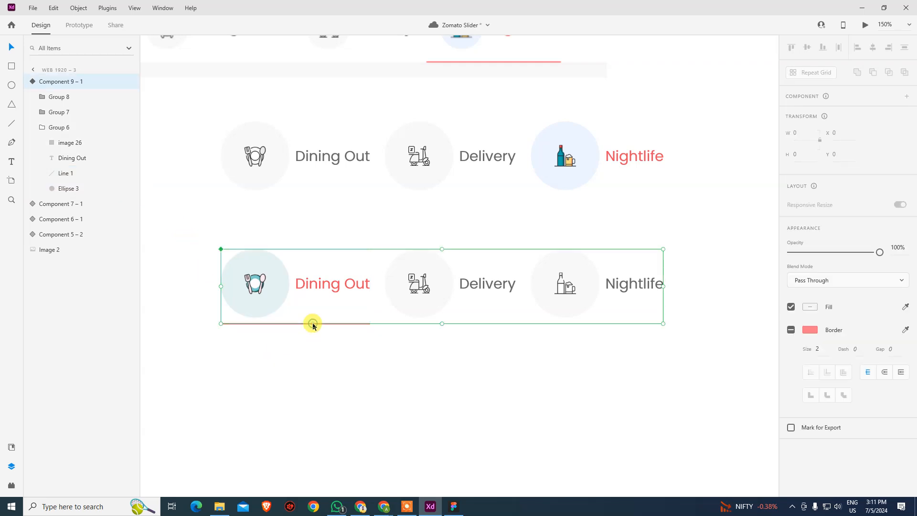
double_click(315, 325)
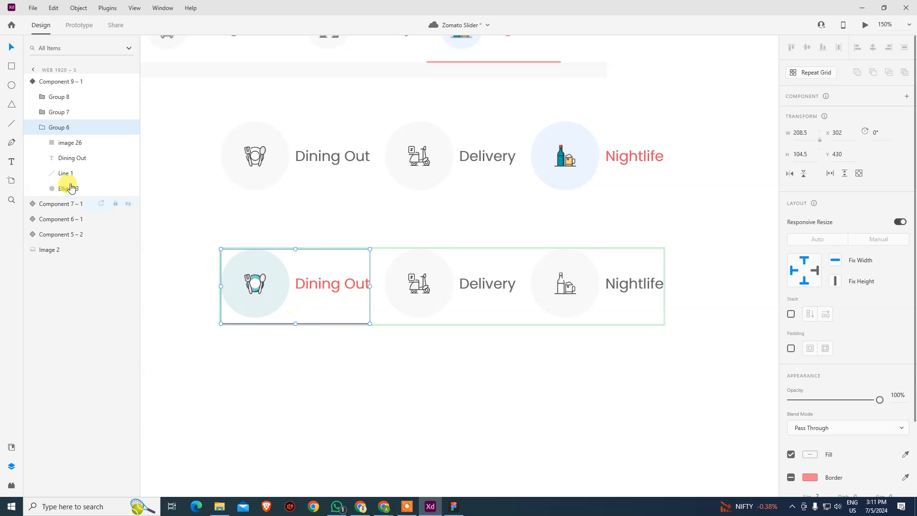
click(62, 173)
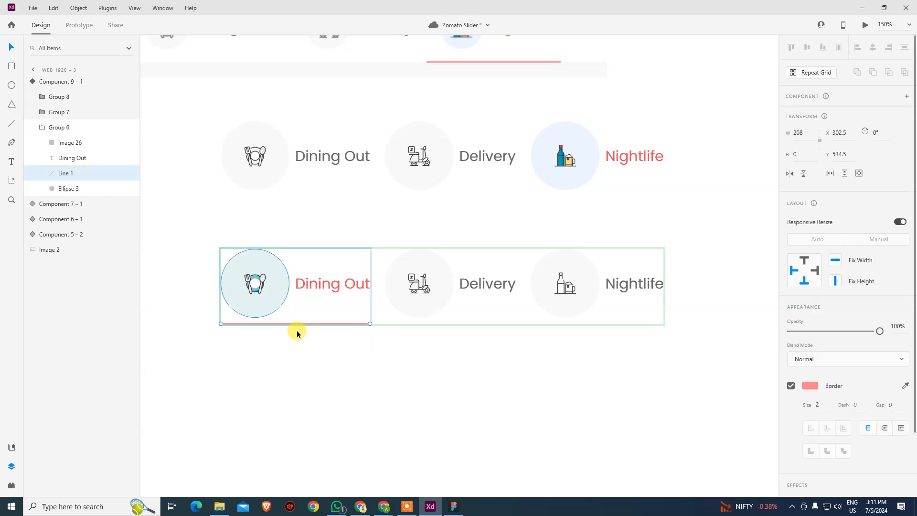
click(374, 354)
click(405, 286)
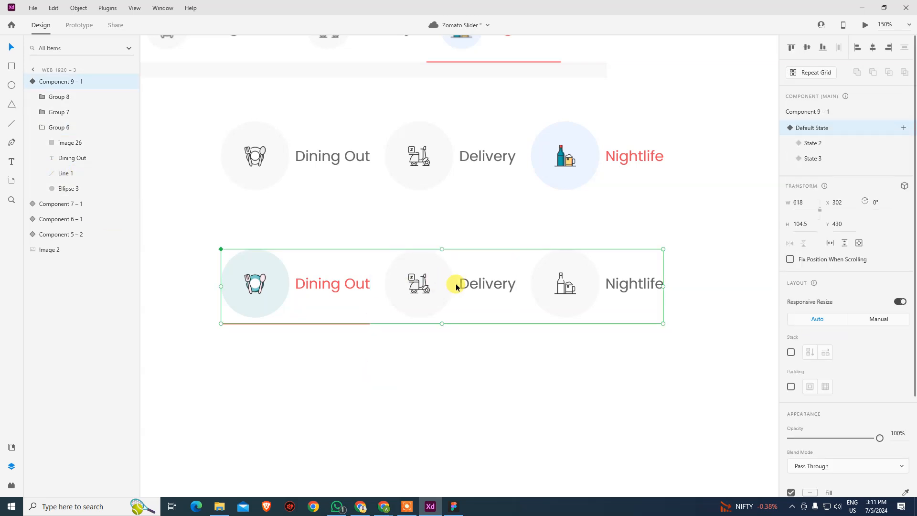
click(813, 145)
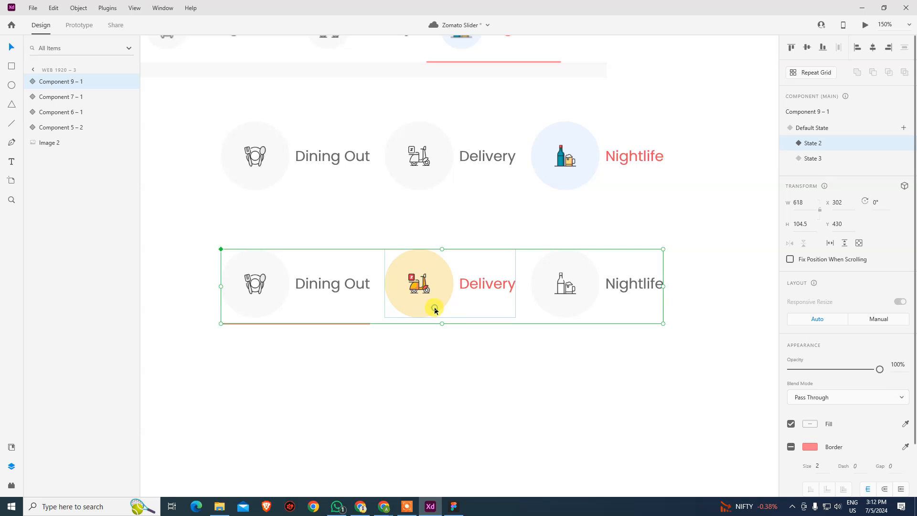
double_click(435, 310)
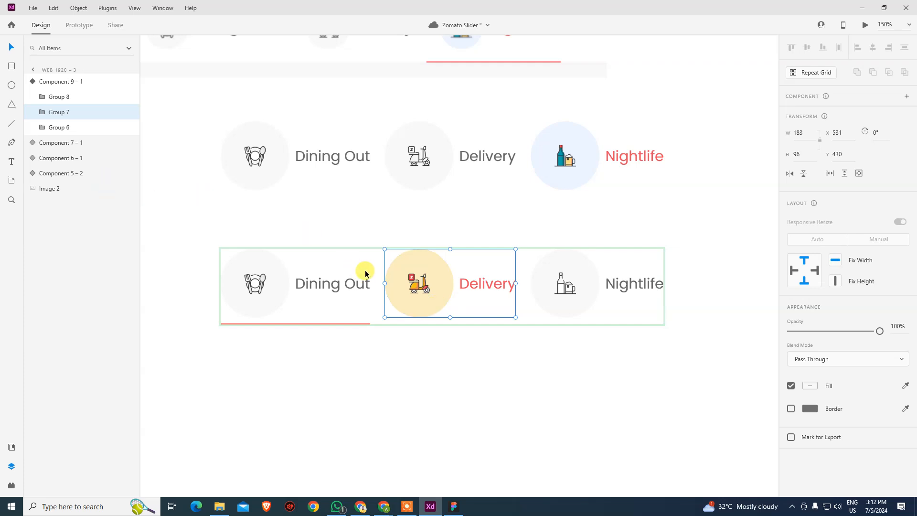
key(ctrl+v)
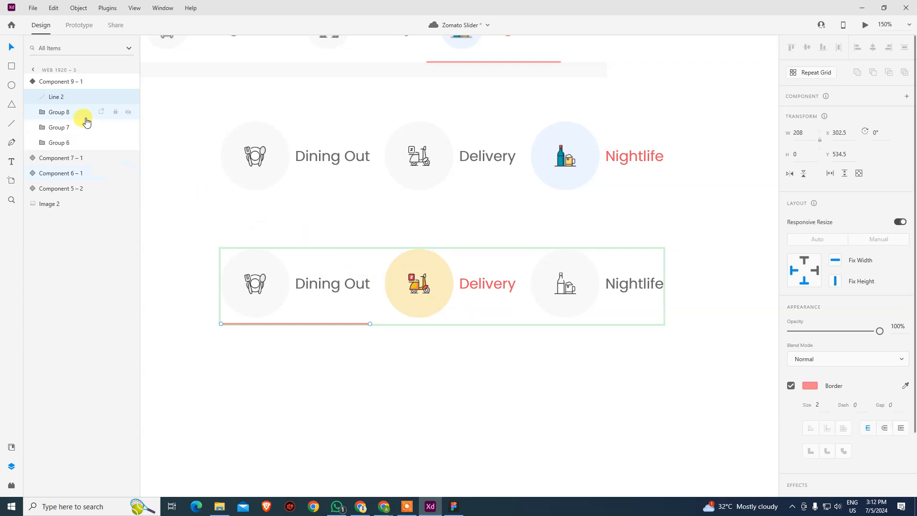
Move the pasted Line 2 into State 2's Delivery group (Group 7), directly above image 27.
mouse_move(47, 97)
mouse_down()
mouse_move(55, 129)
mouse_move(45, 127)
mouse_move(58, 91)
mouse_up()
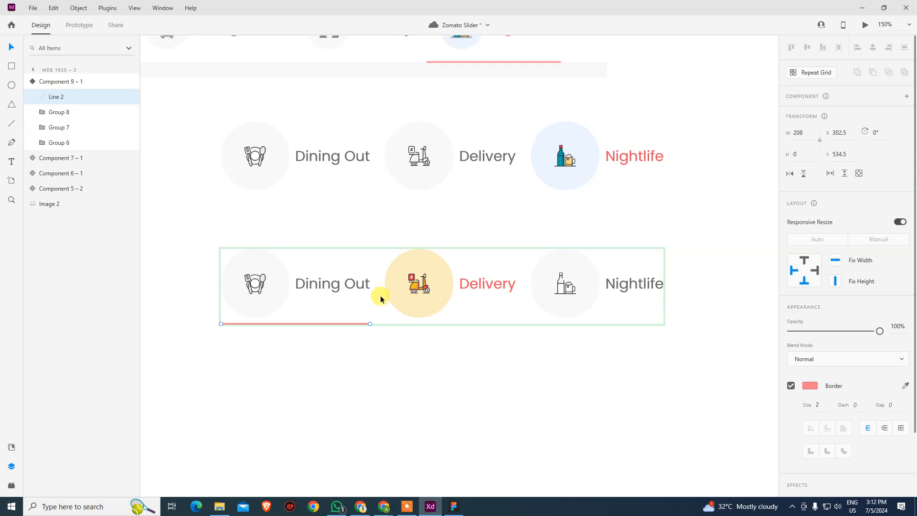
click(436, 303)
drag(55, 103, 60, 134)
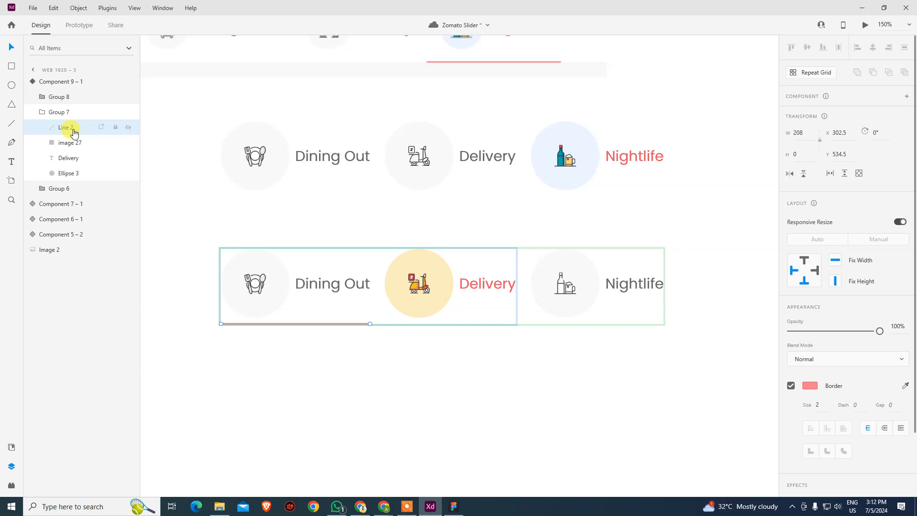
Shift Line 2 right beneath the Delivery tab and align its left edge with Ellipse 3 in Group 7.
ctrl+click(77, 175)
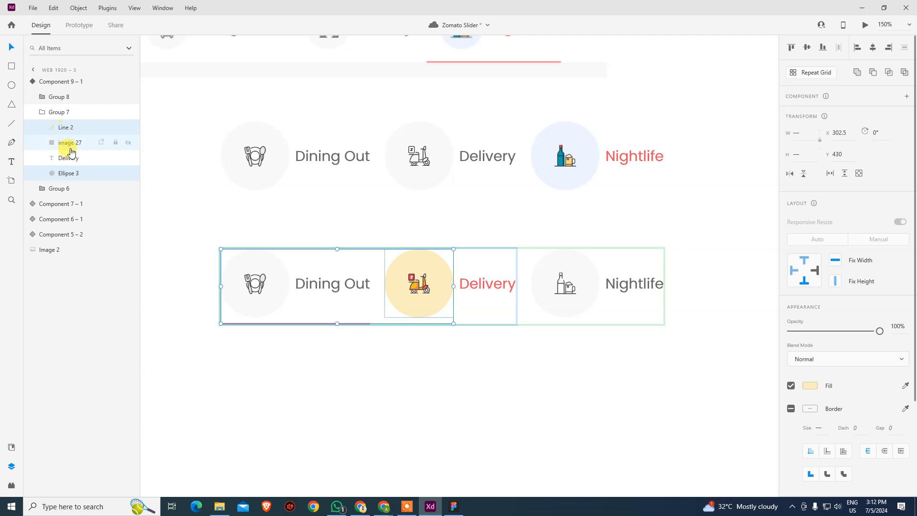
click(69, 175)
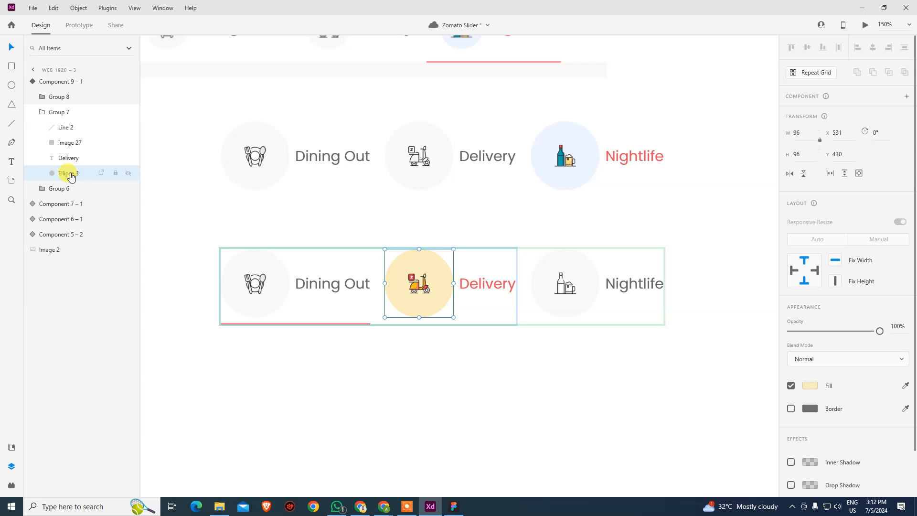
click(57, 127)
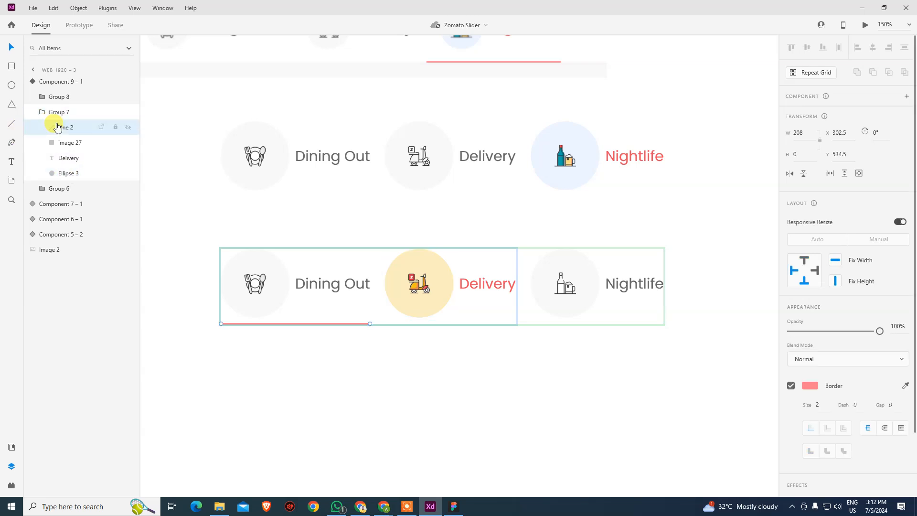
key(shift+Right)
key(shift+Right)
key(shift+Right)
key(shift+Right)
key(shift+Right)
key(shift+Right)
key(shift+Right)
key(shift+Right)
key(shift+Right)
key(shift+Right)
key(shift+Right)
key(shift+Right)
key(shift+Right)
key(shift+Right)
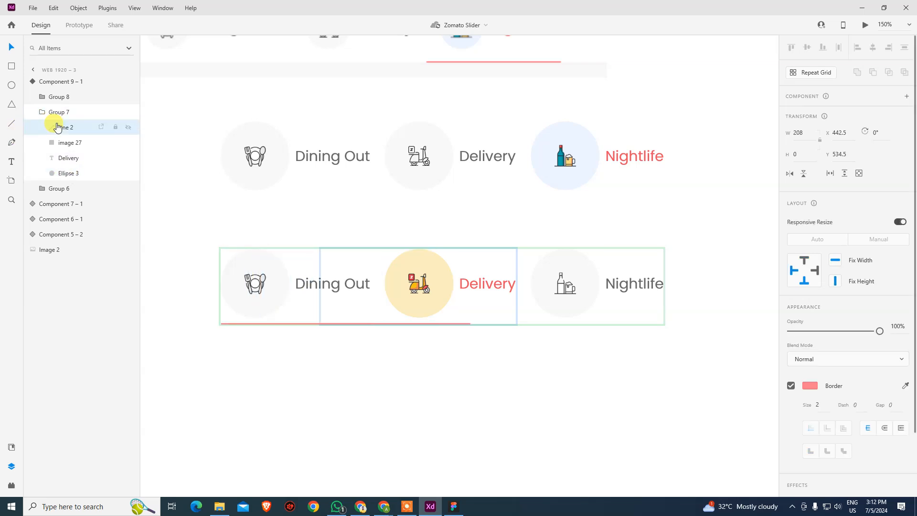
key(shift+Right)
key(shift+Right)
key(shift+Right)
key(shift+Right)
key(shift+Right)
key(shift+Right)
key(shift+Right)
key(shift+Right)
key(shift+Right)
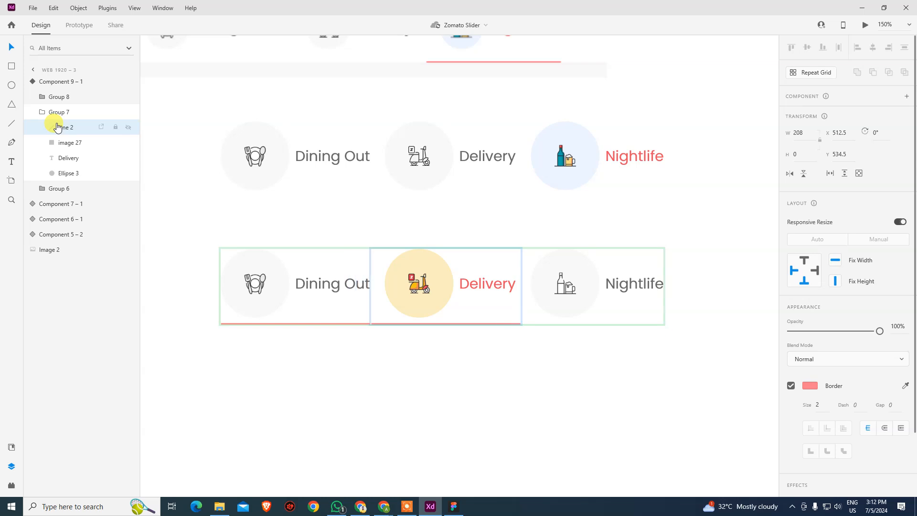
key(shift+Right)
key(shift+Left)
key(shift+Left)
key(shift+Right)
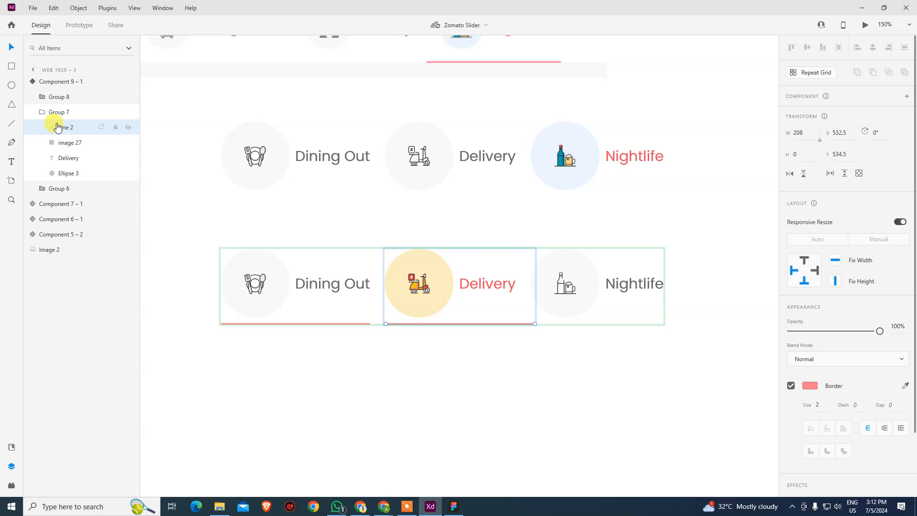
key(shift+Right)
key(shift+Right)
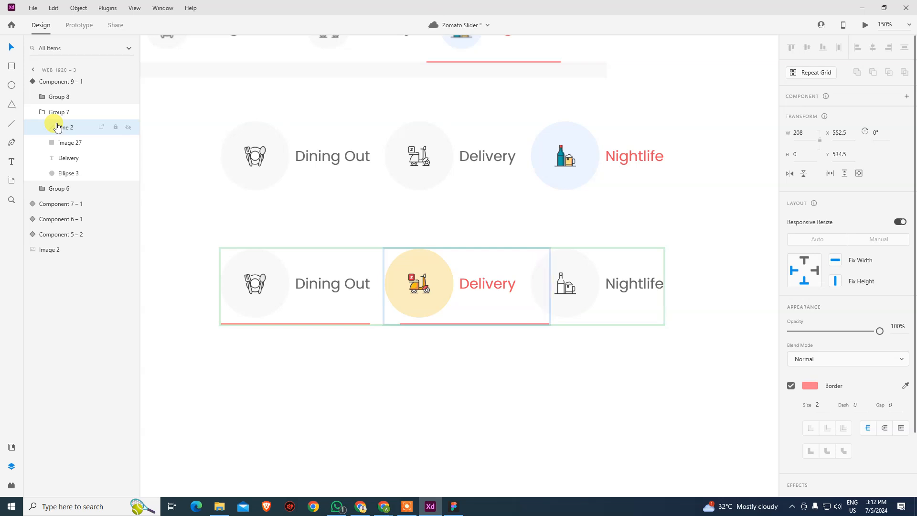
ctrl+click(67, 173)
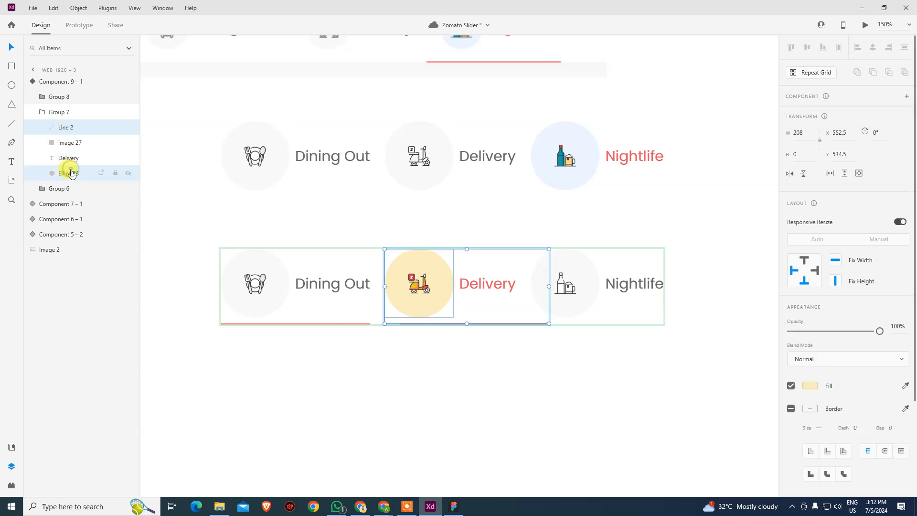
click(857, 47)
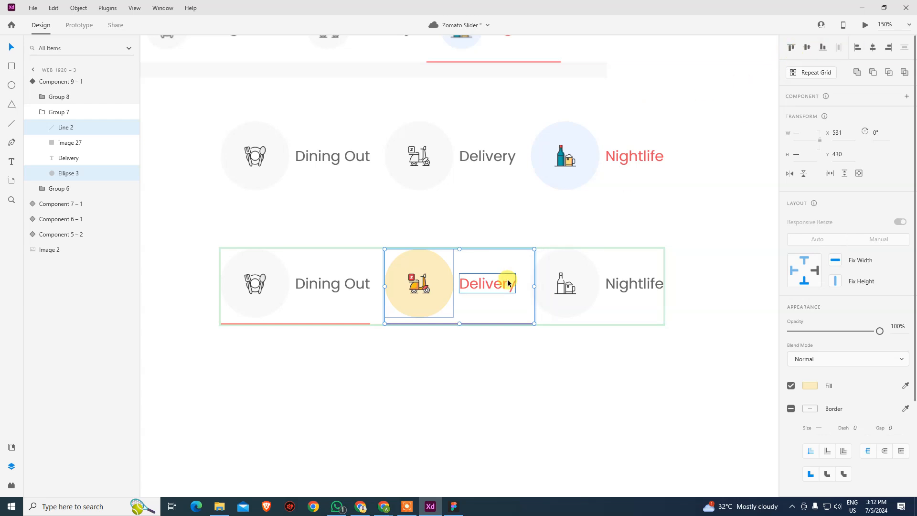
Look at the underline on the Zomato page, and temporarily delete Line 2 to read the Delivery group's width, restoring the line.
key(alt+Tab)
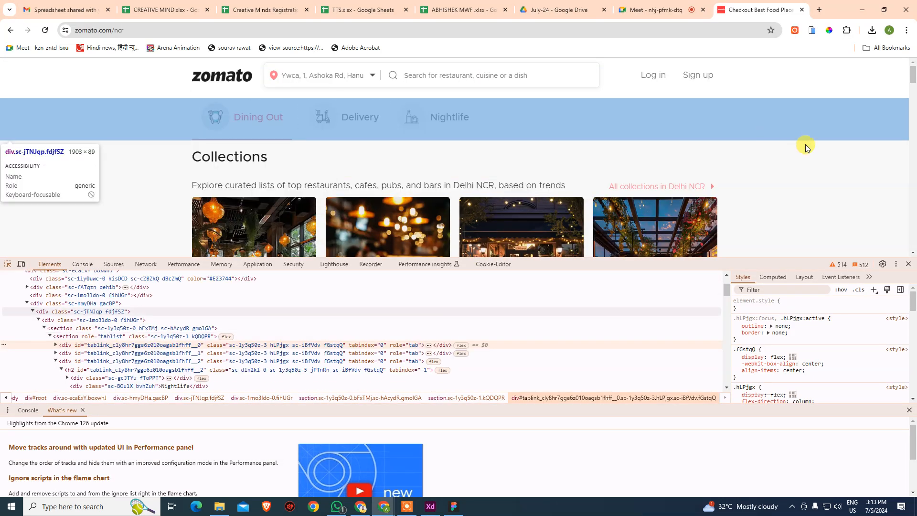
key(alt+Tab)
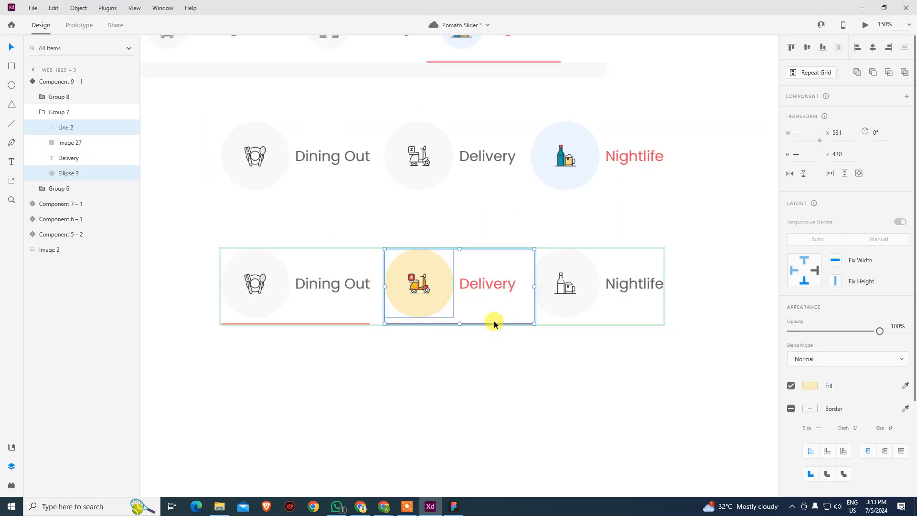
key(Delete)
click(439, 347)
key(ctrl+z)
click(437, 357)
click(438, 299)
click(64, 127)
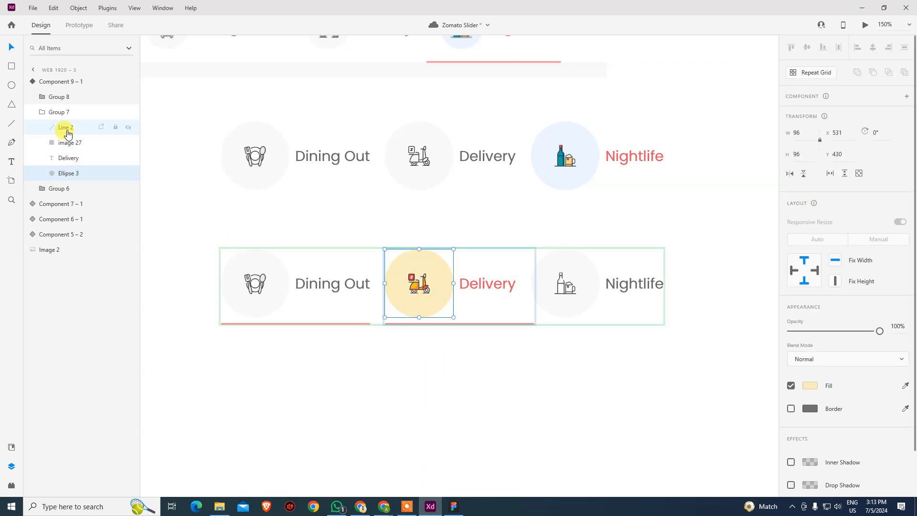
key(Delete)
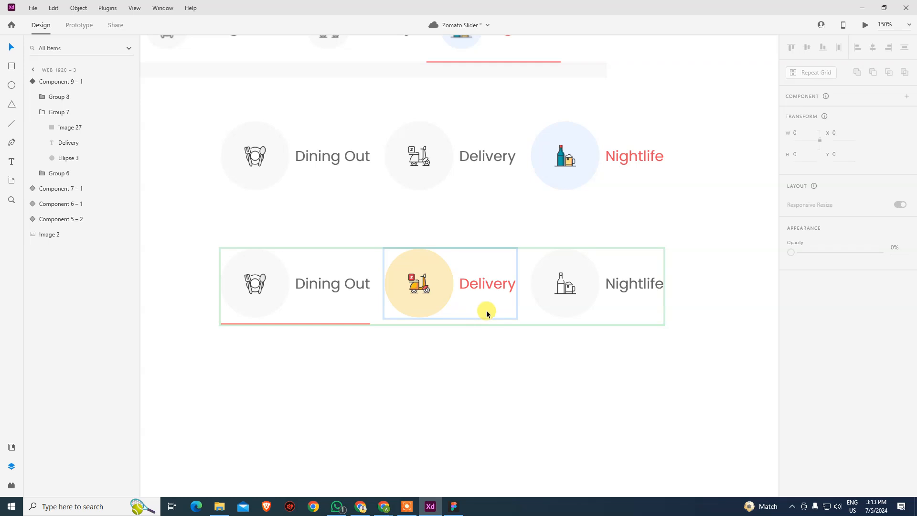
click(438, 287)
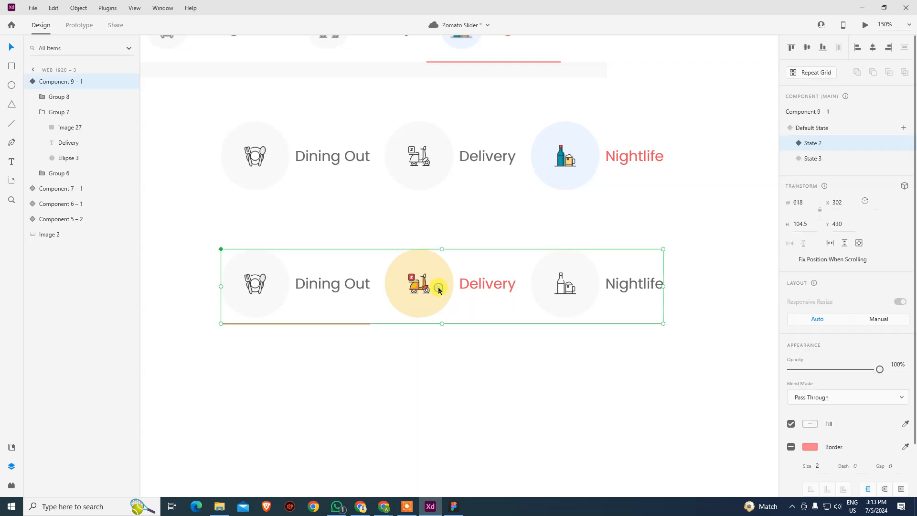
double_click(439, 290)
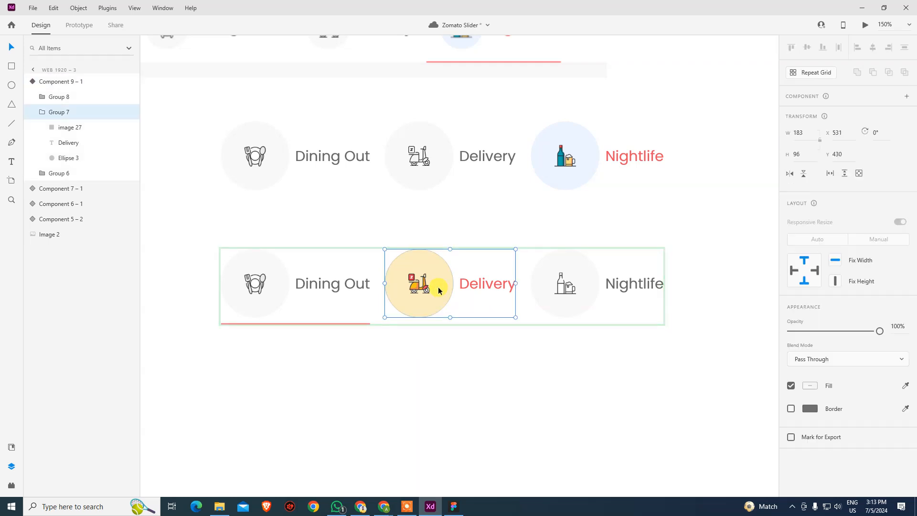
key(ctrl+z)
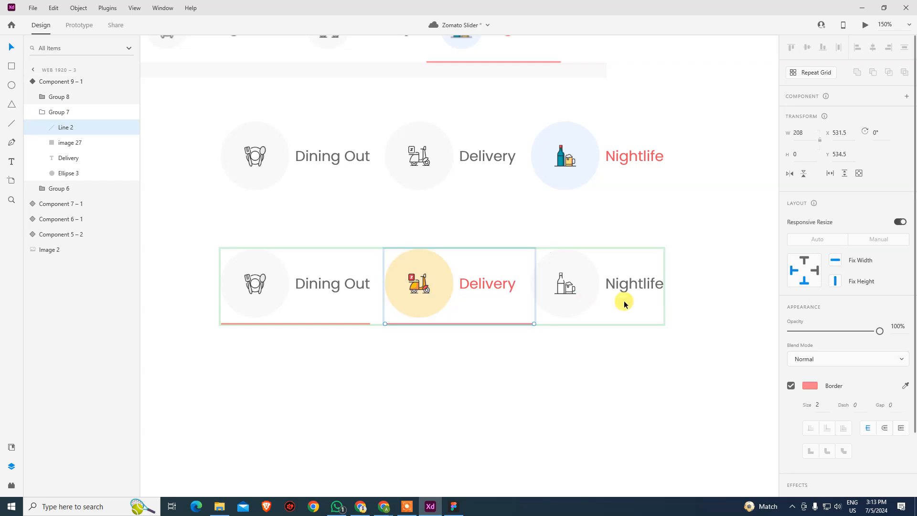
Set Line 2's width to 183 in the Delivery group.
click(796, 133)
text(183)
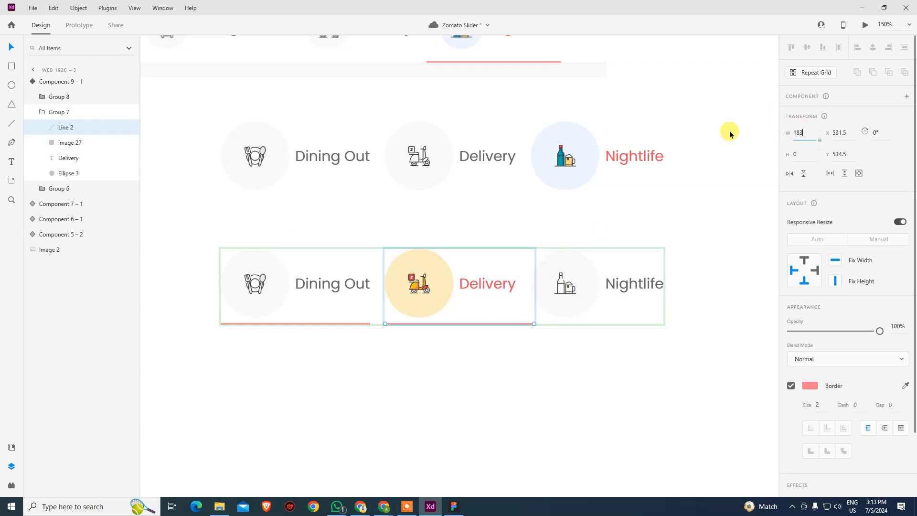
key(Return)
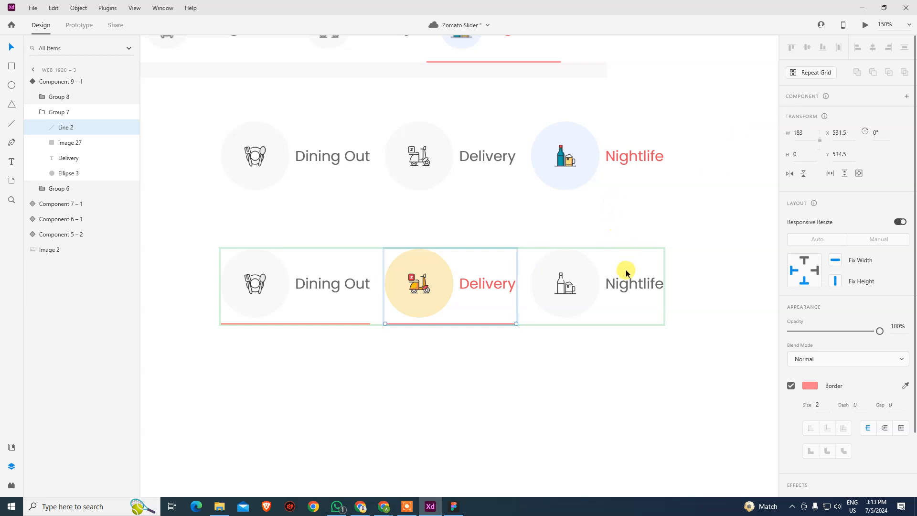
Read the Nightlife group's width and compare the component's Default State with State 2.
click(584, 288)
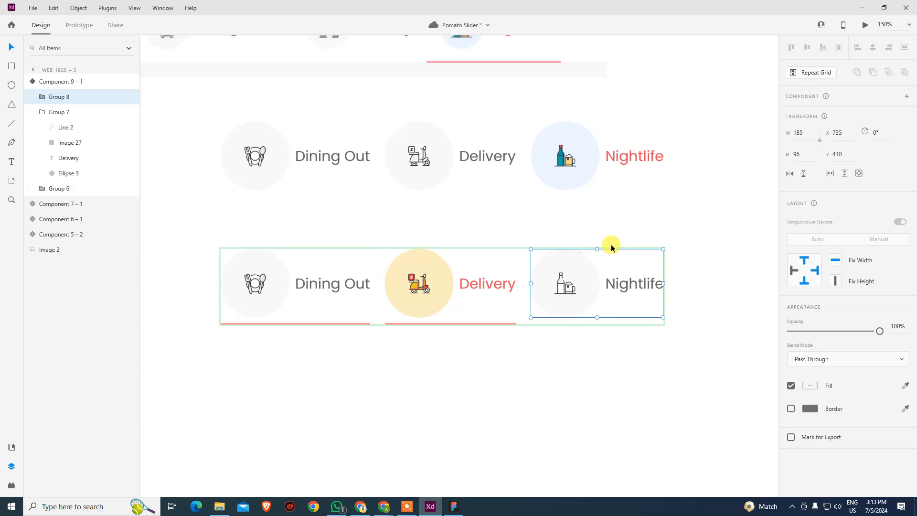
click(444, 389)
click(442, 305)
click(834, 130)
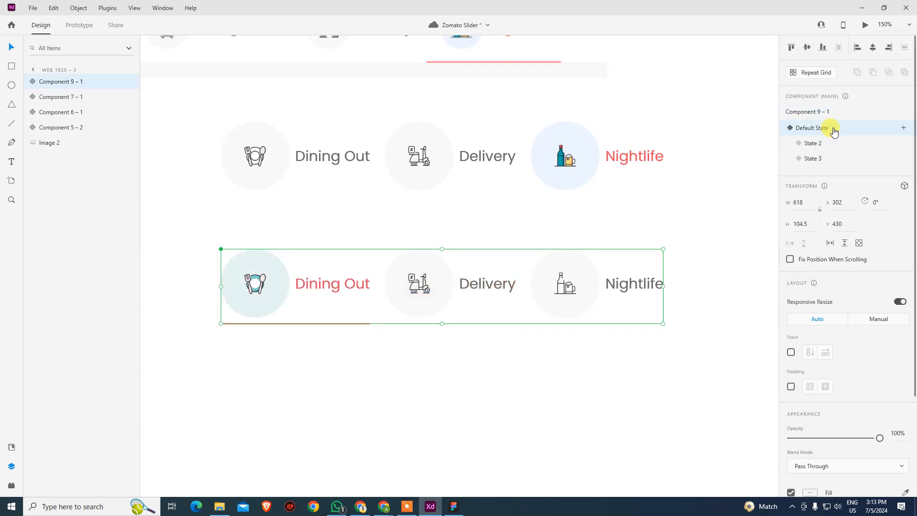
click(820, 144)
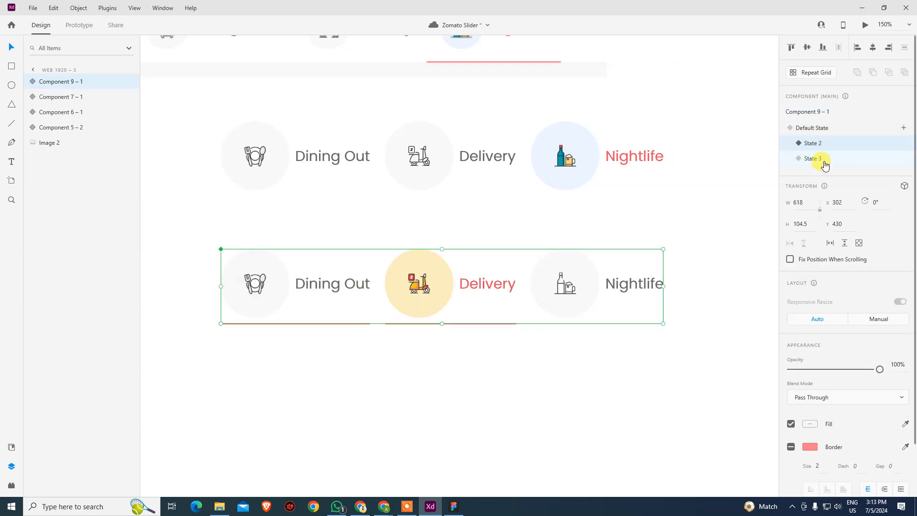
In State 3, paste the pink line into the Nightlife group (Group 8) and set its width to 185.
click(820, 160)
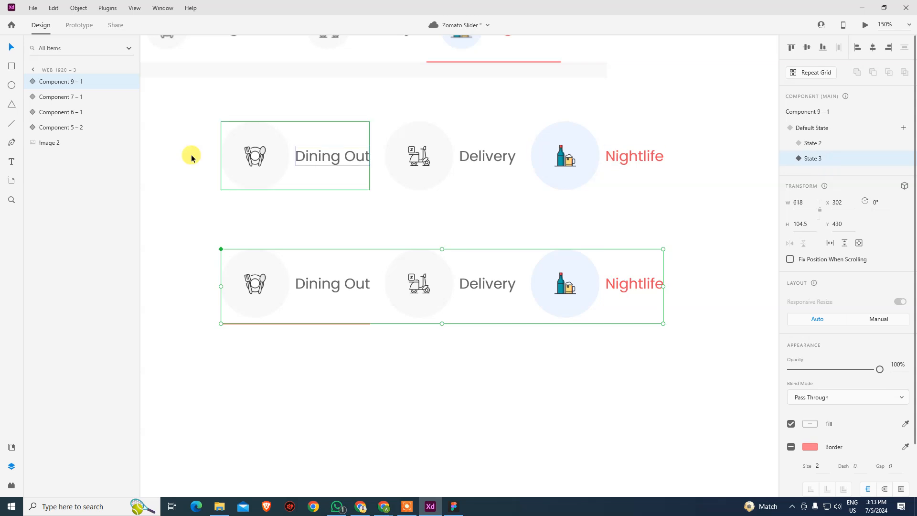
double_click(587, 295)
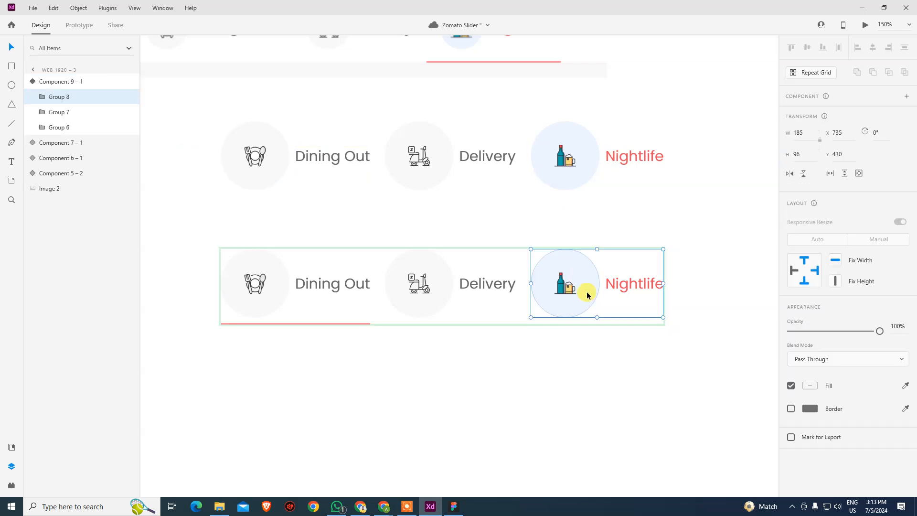
double_click(588, 291)
key(ctrl+v)
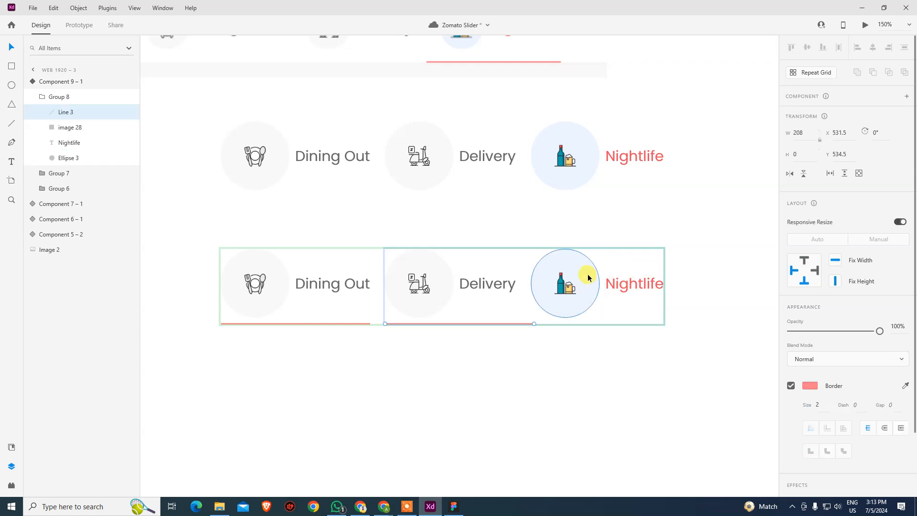
drag(809, 132, 774, 129)
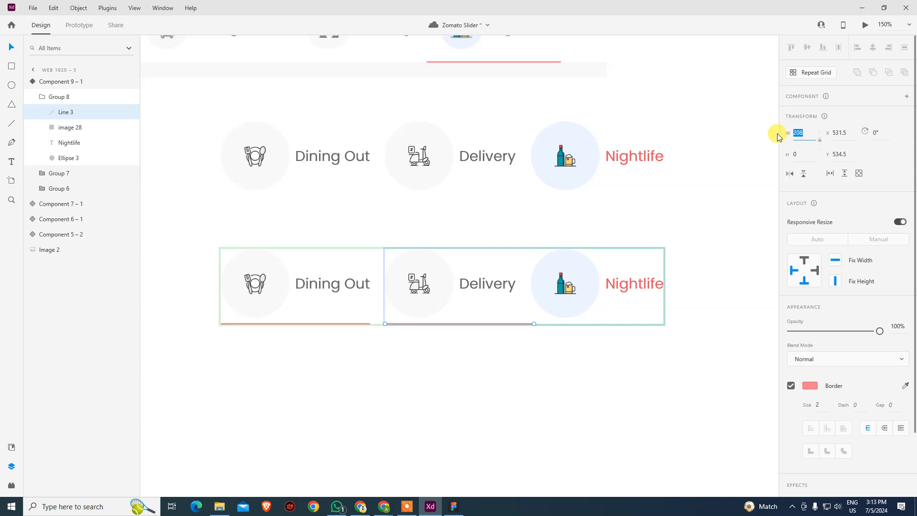
text(185)
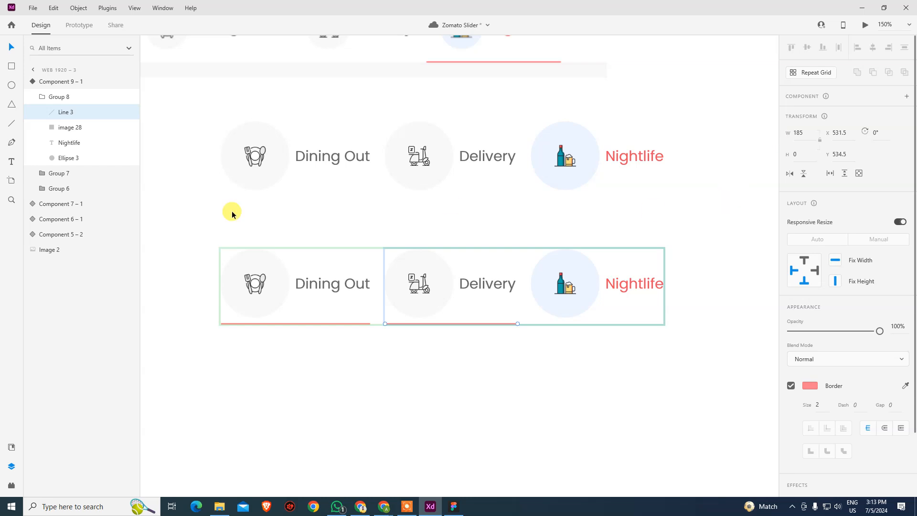
Shift Line 3 right toward the Nightlife tab and align its left edge with Ellipse 3 in Group 8.
key(shift+Right)
key(shift+Right)
key(shift+Right)
key(shift+Right)
key(shift+Right)
key(shift+Right)
key(shift+Right)
key(shift+Right)
key(shift+Right)
key(shift+Right)
key(shift+Right)
key(shift+Right)
key(shift+Right)
key(shift+Right)
key(shift+Right)
key(shift+Right)
key(shift+Right)
key(shift+Right)
key(shift+Right)
key(shift+Right)
key(shift+Right)
key(shift+Right)
key(shift+Right)
key(shift+Right)
key(shift+Right)
key(shift+Right)
key(shift+Right)
key(shift+Right)
key(shift+Right)
key(shift+Right)
key(shift+Right)
key(shift+Right)
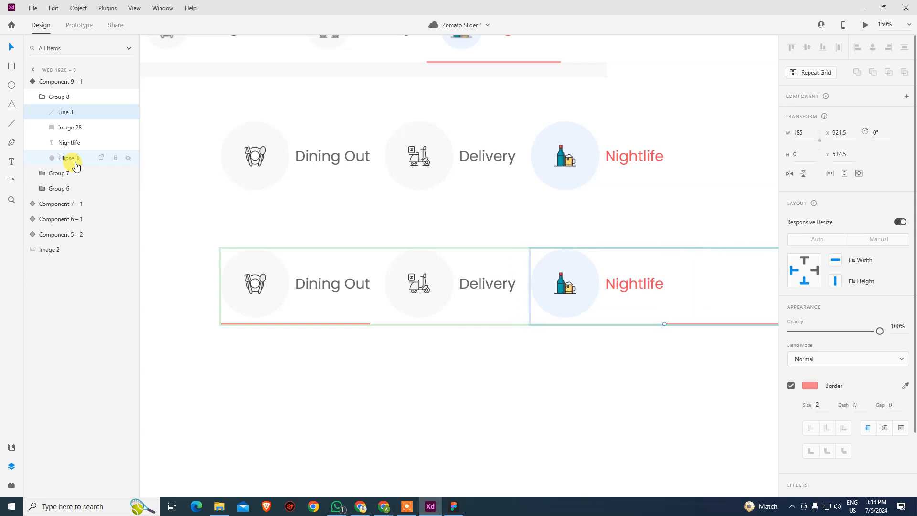
ctrl+click(75, 162)
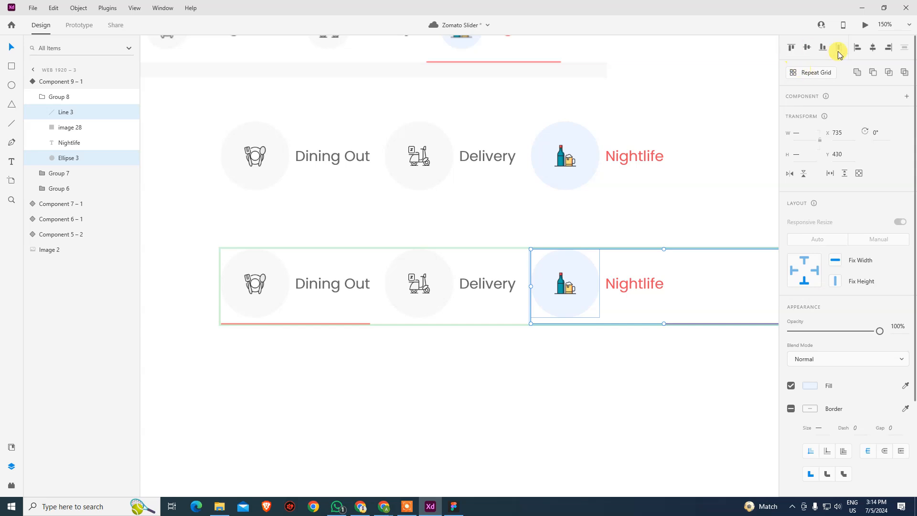
click(858, 47)
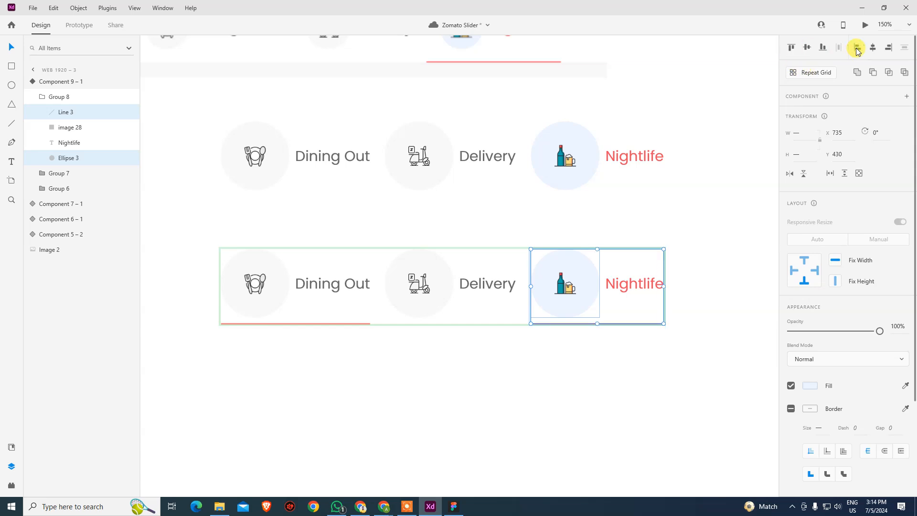
click(587, 357)
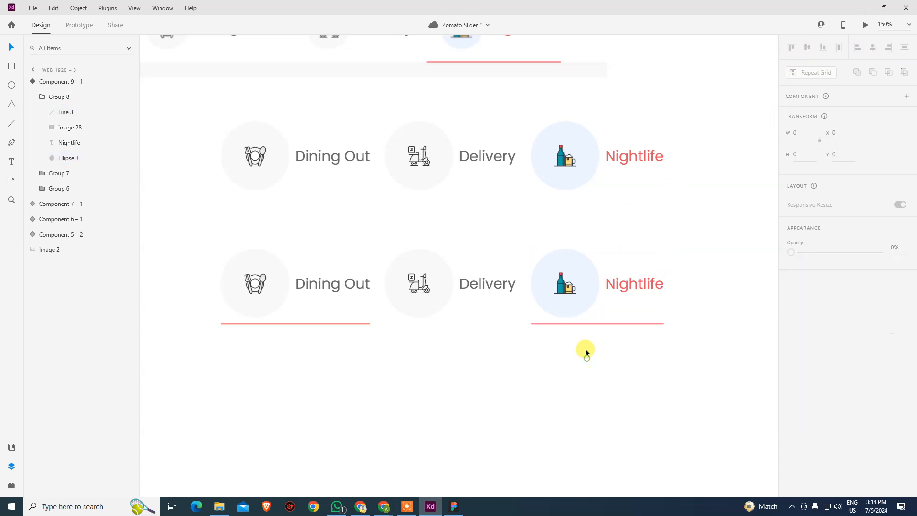
click(584, 307)
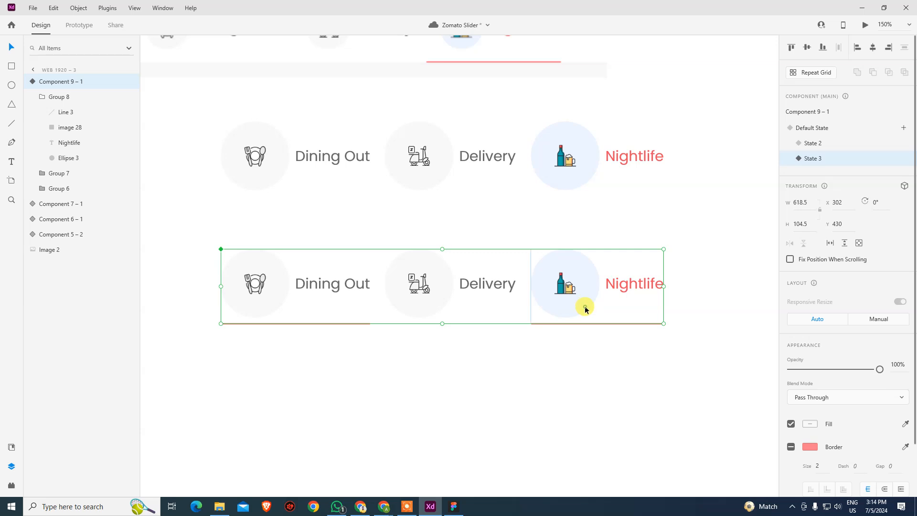
click(69, 114)
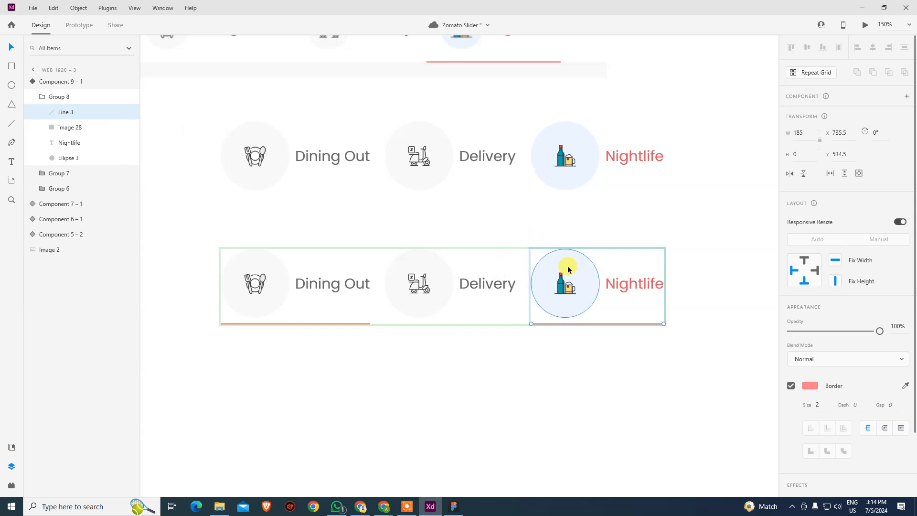
click(558, 403)
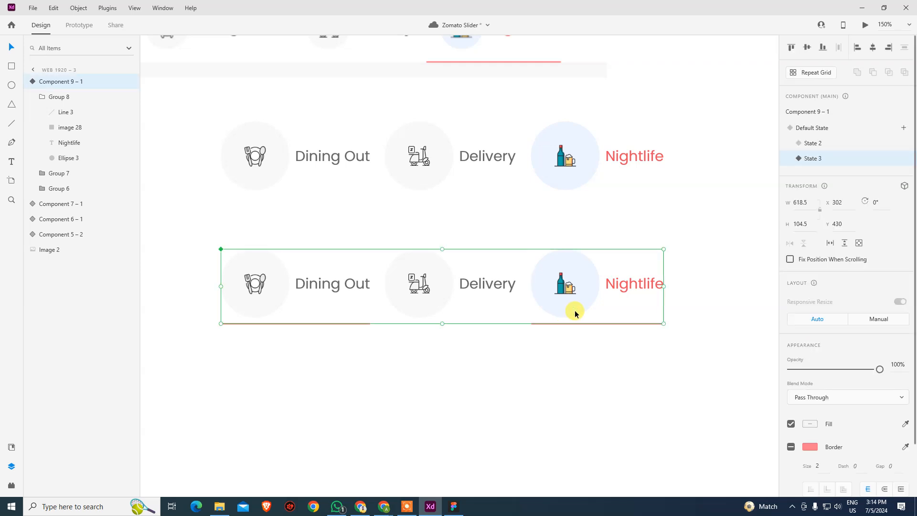
Delete the red underline beneath Dining Out (Line 1 in Group 6) from State 3 of the lower tab component.
double_click(326, 284)
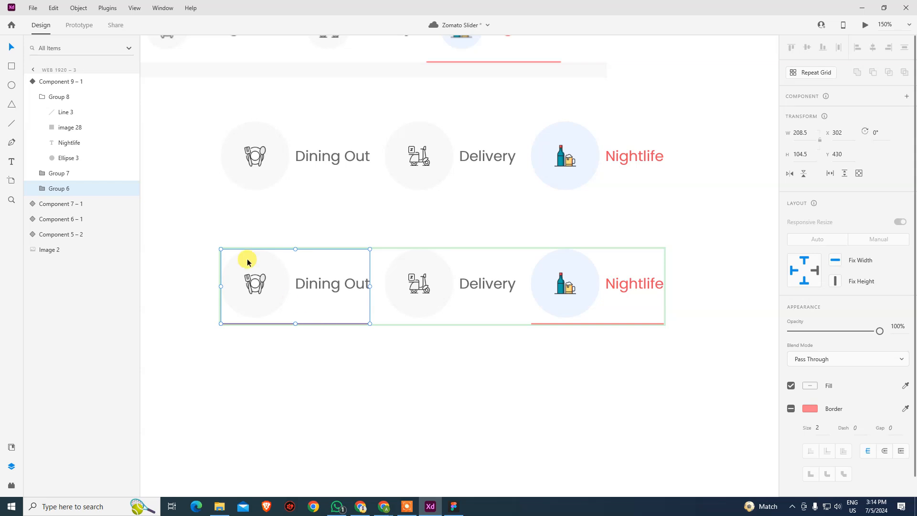
click(44, 188)
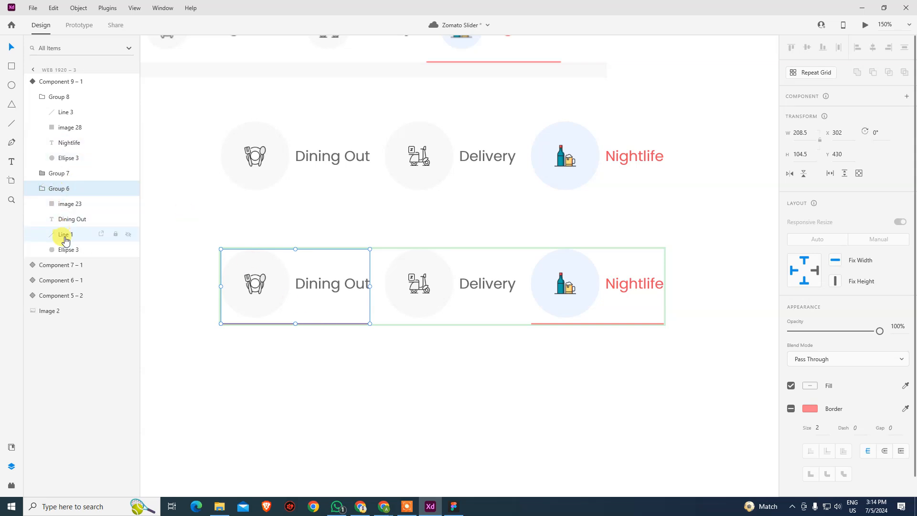
click(62, 235)
key(Delete)
click(451, 349)
In State 2 of the lower tab component, delete the Dining Out underline, Line 1 in Group 6.
click(595, 296)
click(811, 144)
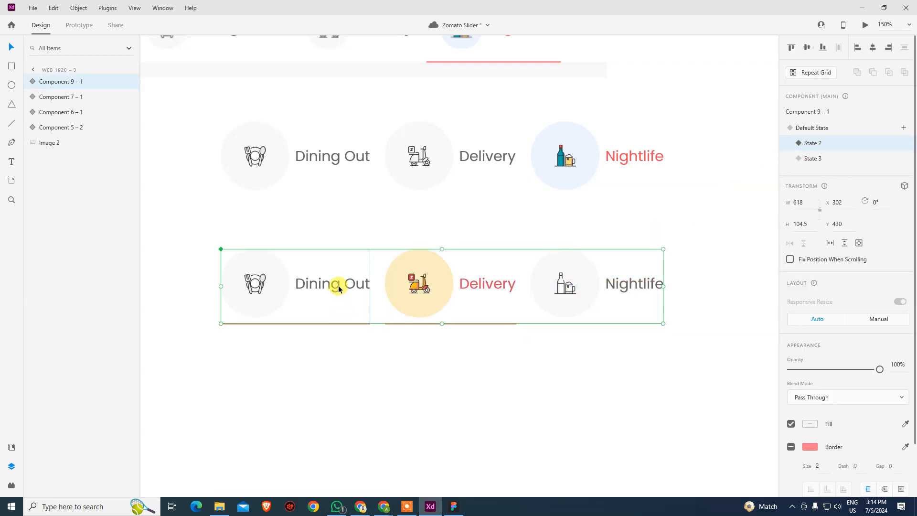
double_click(269, 294)
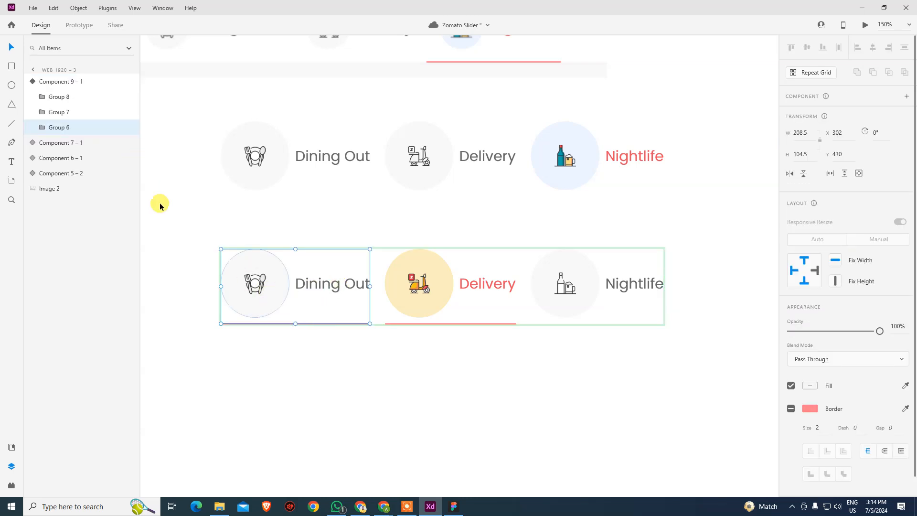
click(42, 127)
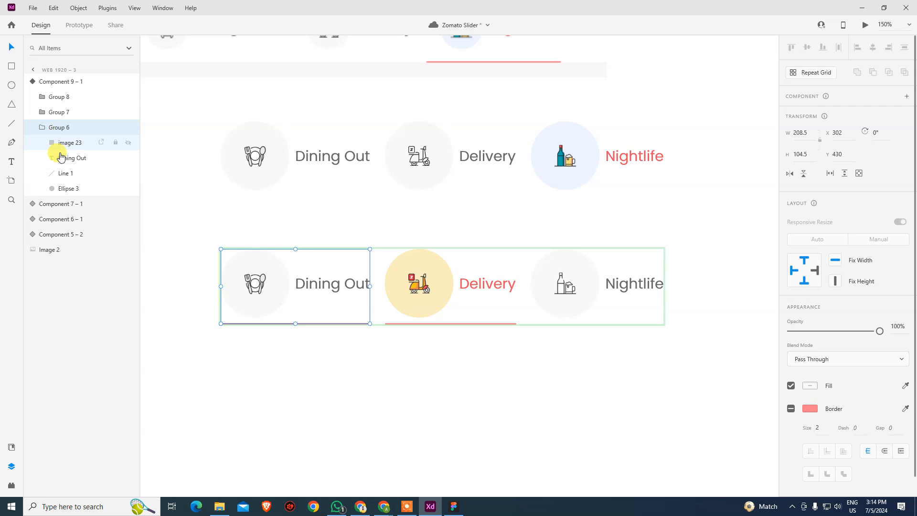
click(67, 173)
key(Delete)
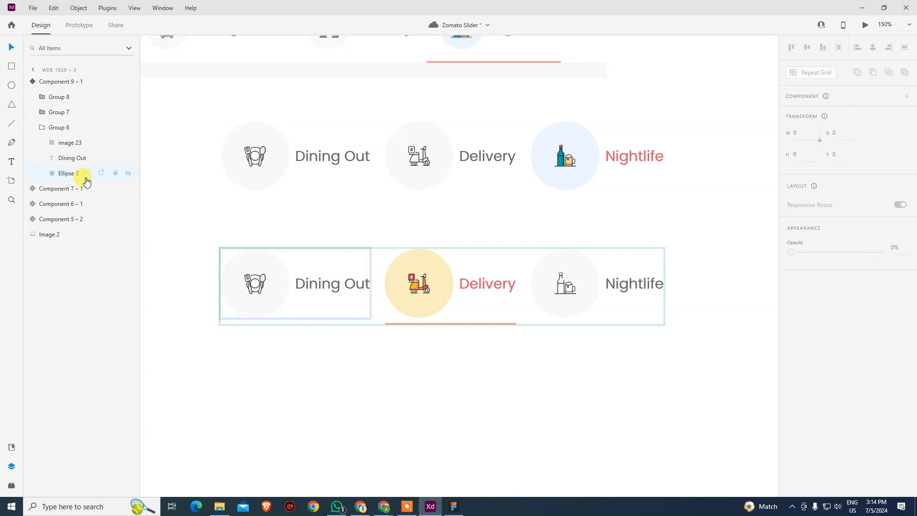
click(377, 364)
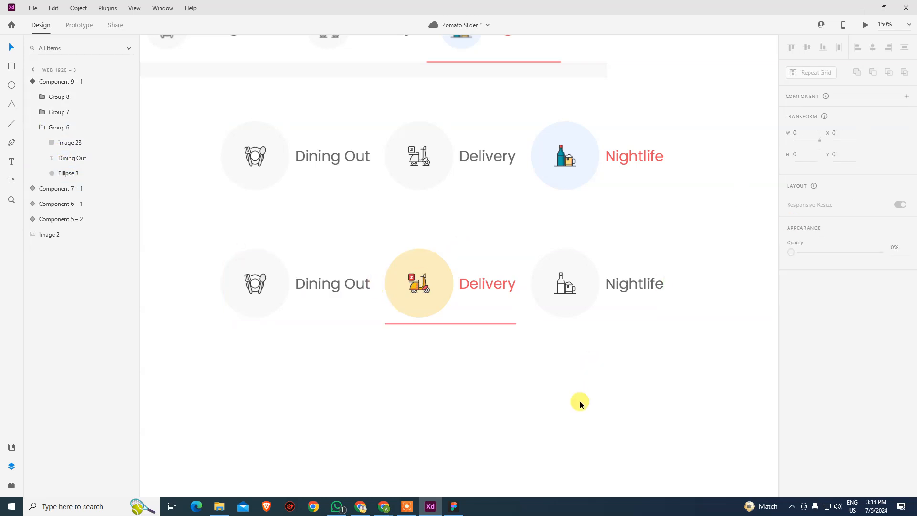
Review the component's states, then set the Default State's Delivery tap interaction to Auto-Animate in prototype mode.
click(638, 268)
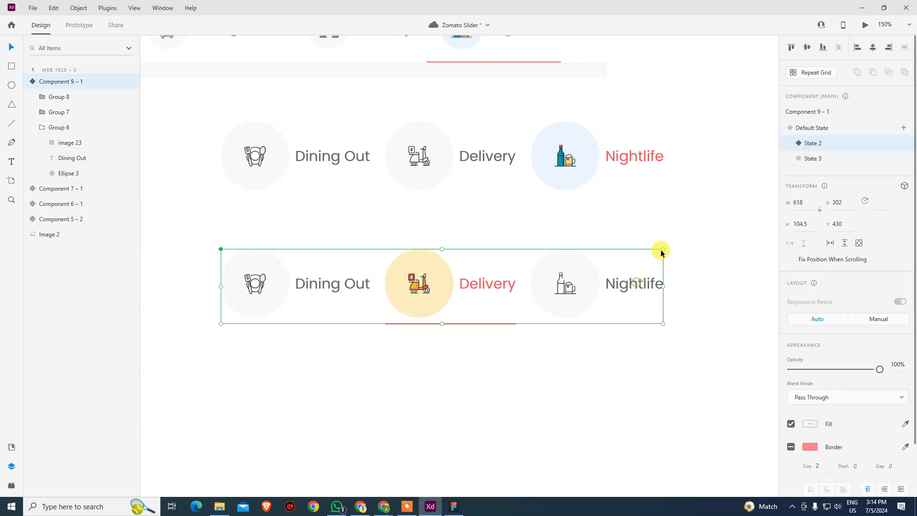
click(819, 129)
click(821, 144)
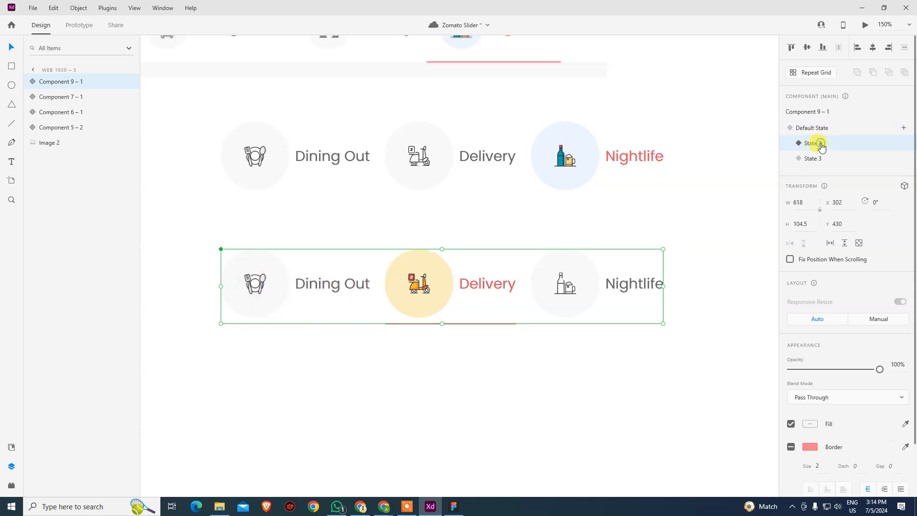
click(820, 159)
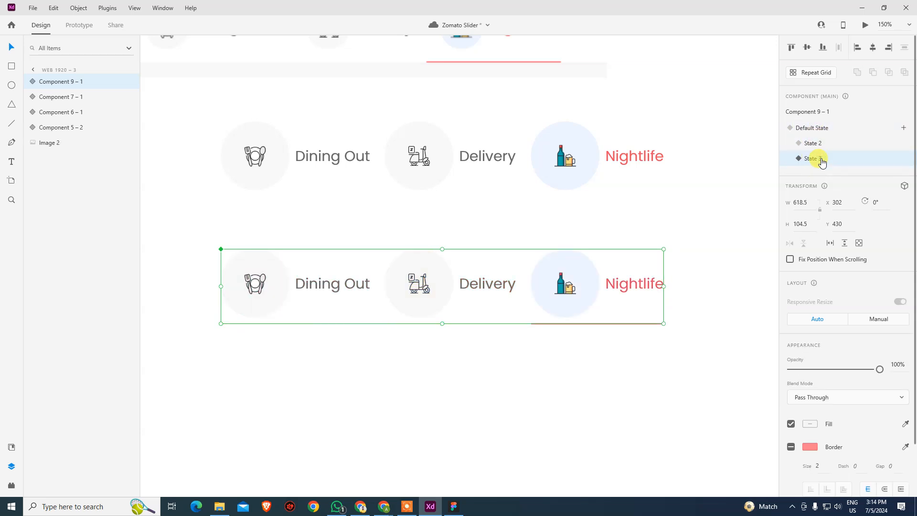
click(821, 131)
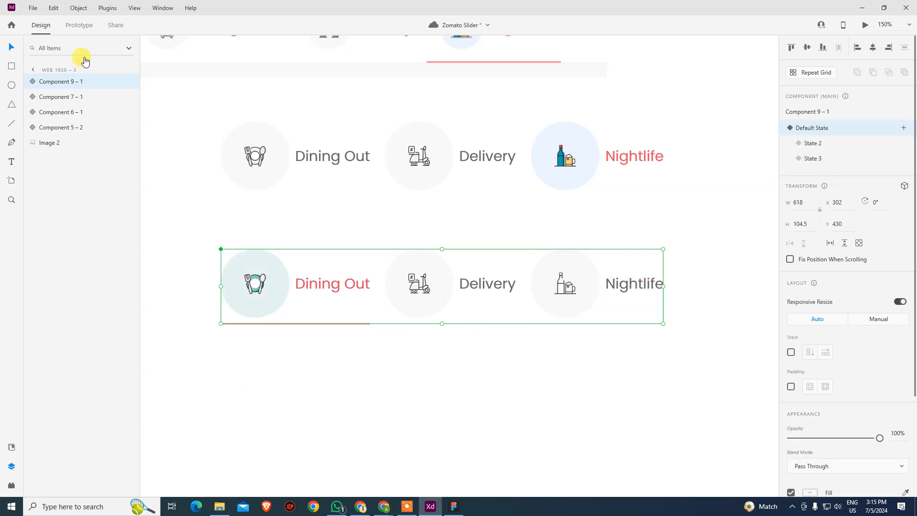
click(79, 25)
click(309, 369)
click(334, 290)
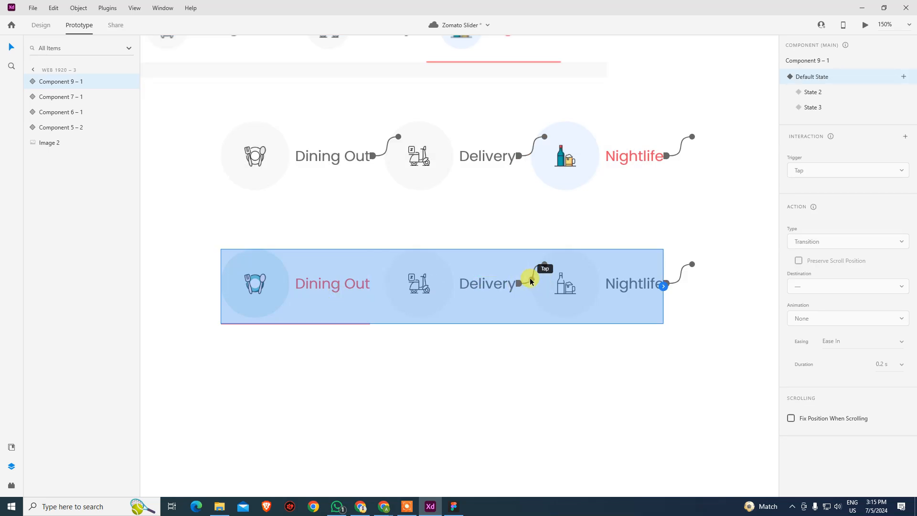
double_click(489, 288)
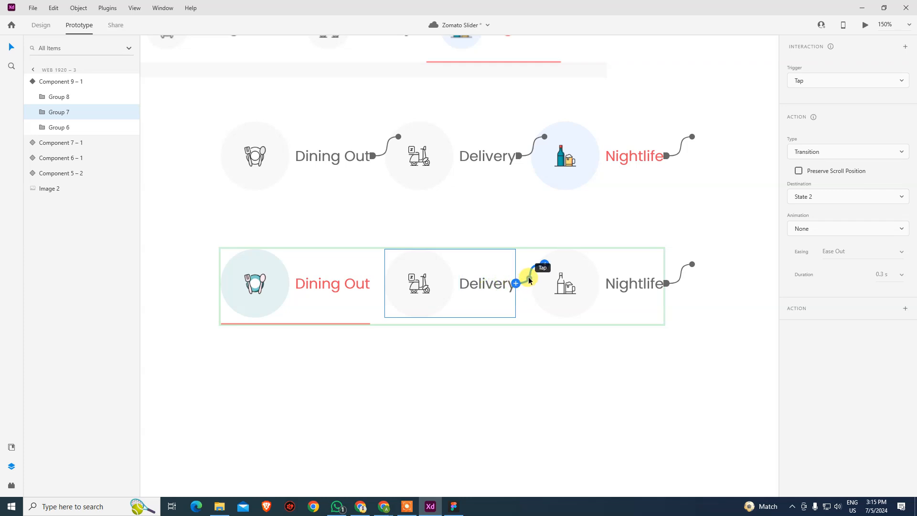
click(812, 152)
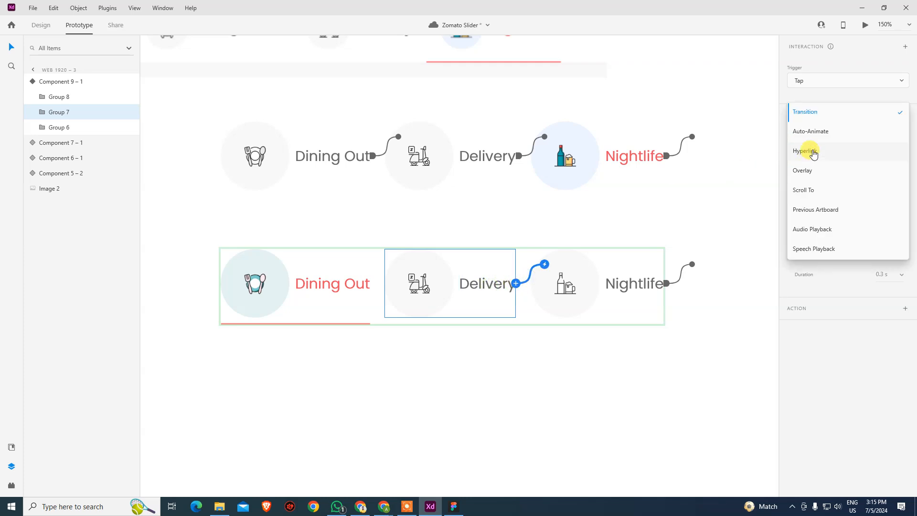
click(812, 133)
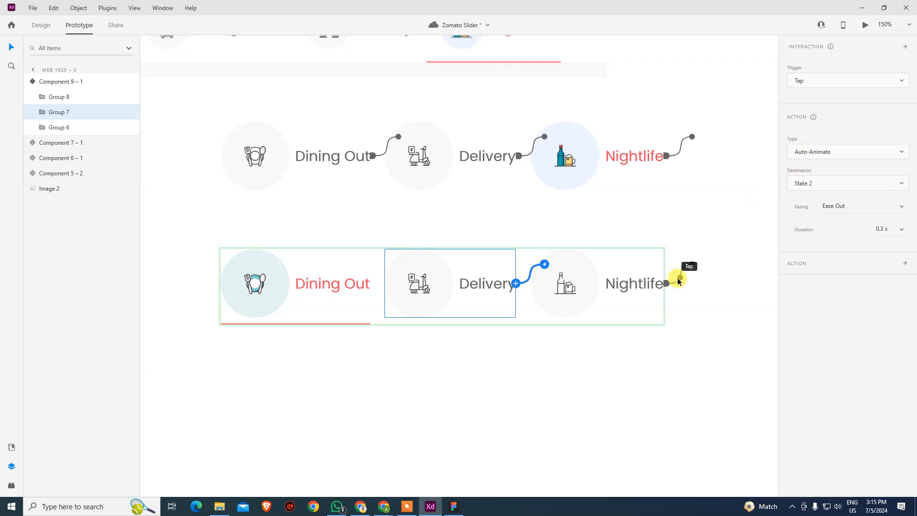
Set the Default State's Nightlife tap interaction to Auto-Animate.
click(678, 278)
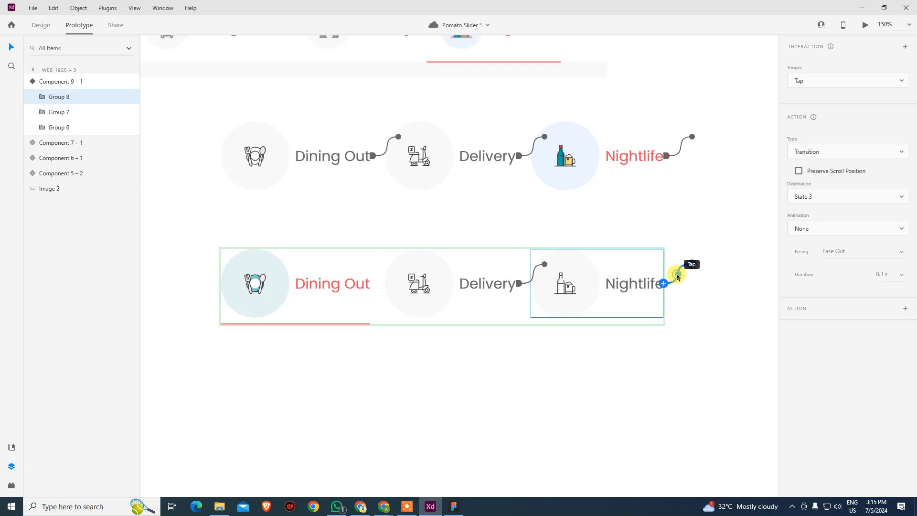
click(831, 152)
click(826, 132)
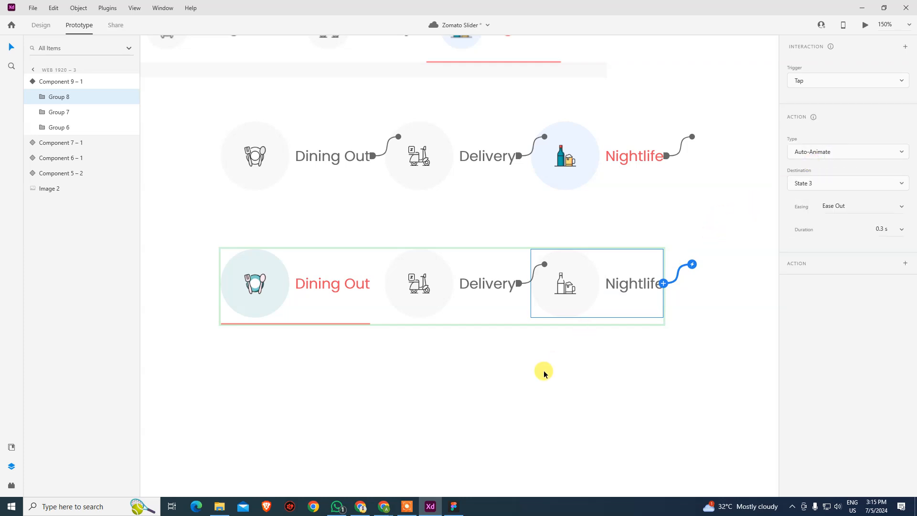
click(548, 343)
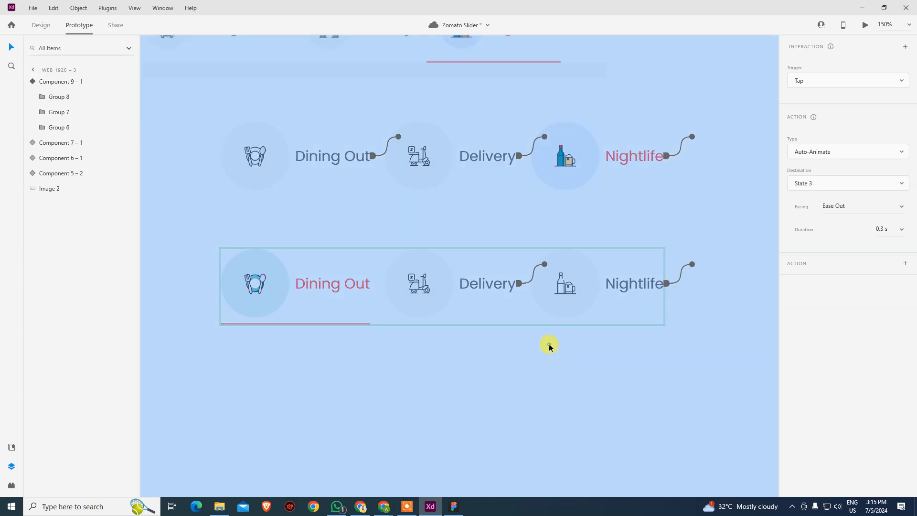
In State 2 of the lower tab component, set the Dining Out tap interaction to Auto-Animate.
click(445, 285)
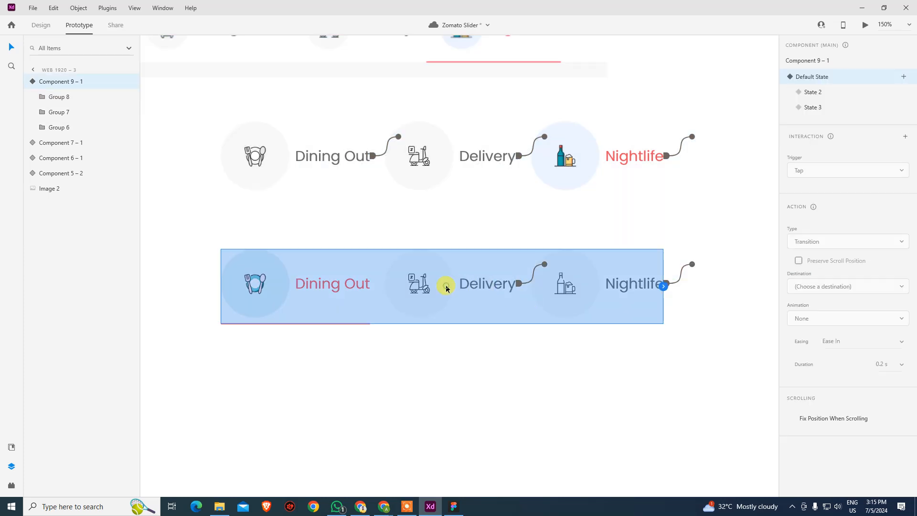
click(812, 93)
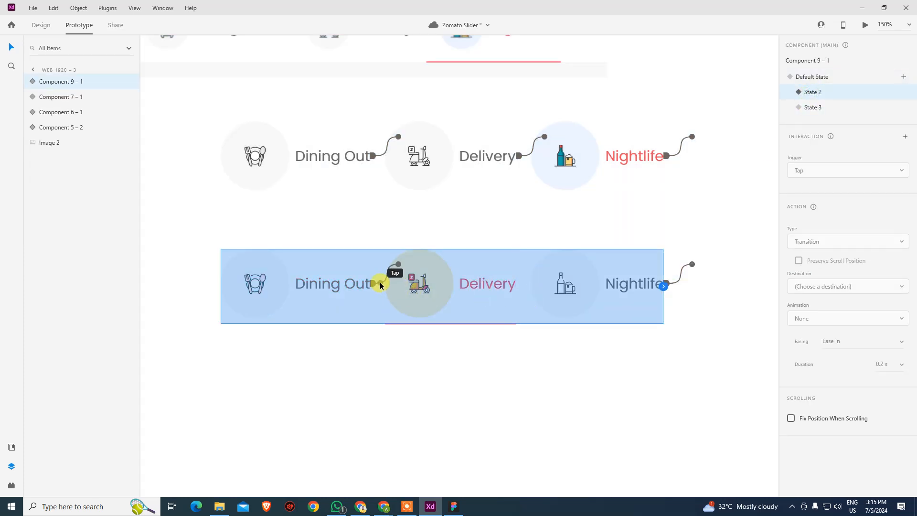
double_click(353, 287)
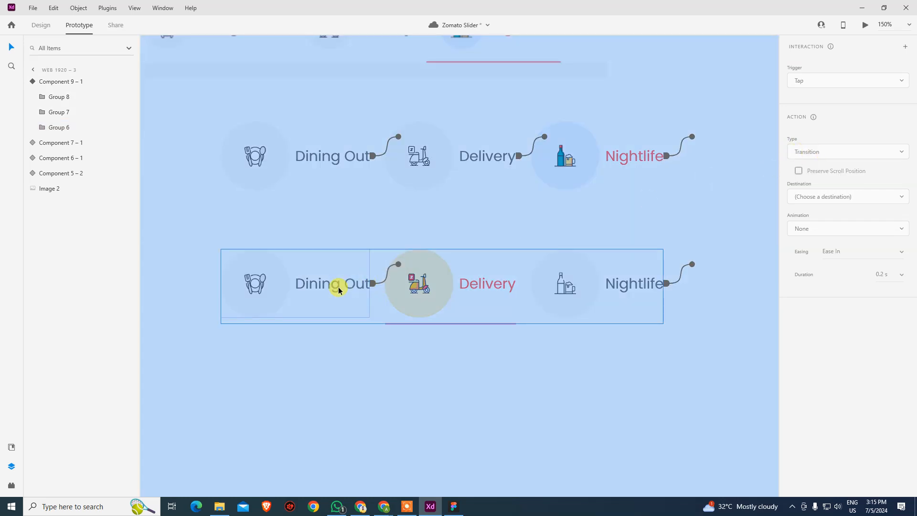
click(352, 359)
double_click(332, 284)
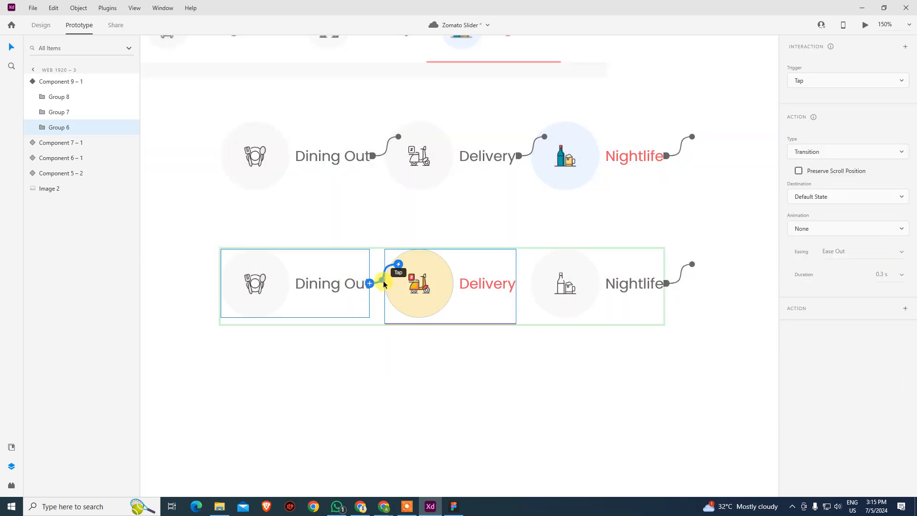
click(850, 156)
click(826, 135)
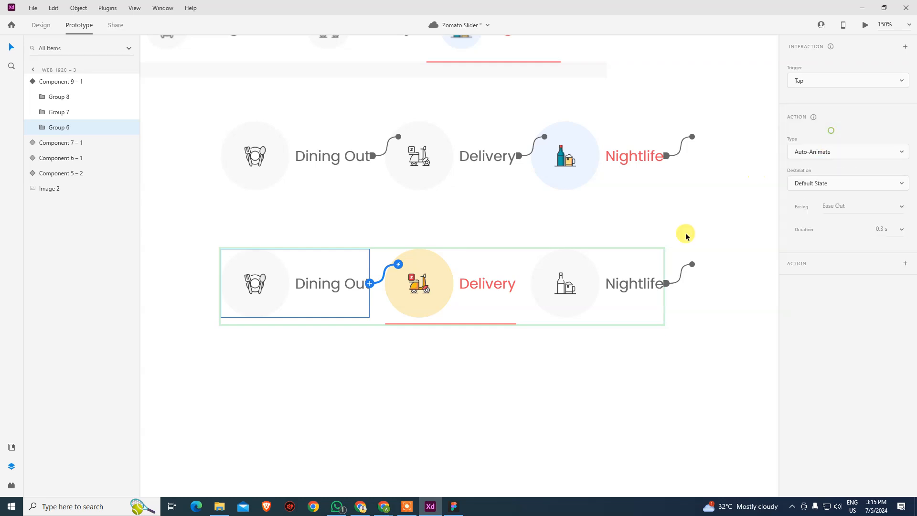
Set the tap interaction of State 2's Nightlife group to Auto-Animate.
click(592, 282)
double_click(592, 282)
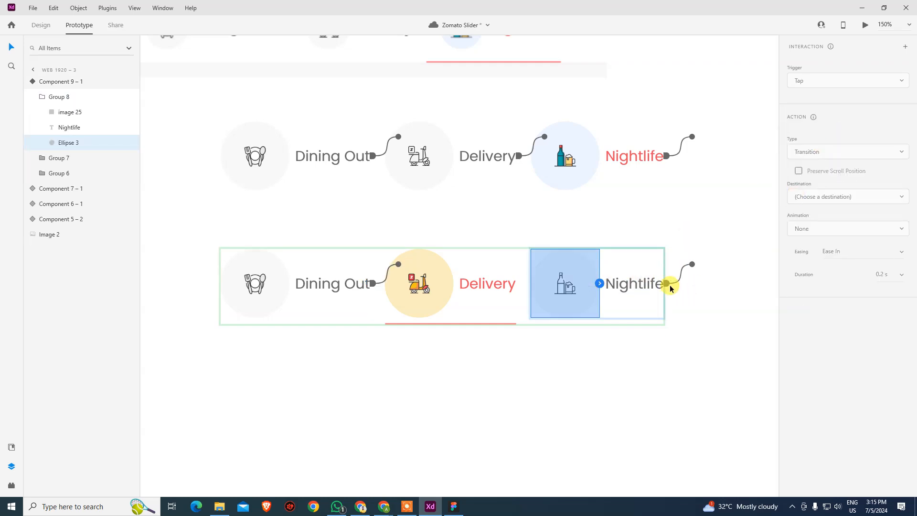
click(630, 329)
double_click(625, 289)
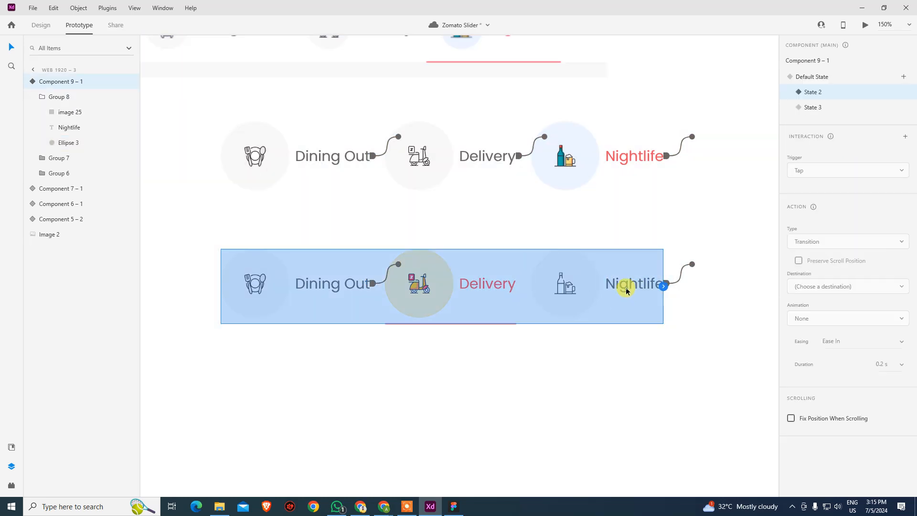
click(816, 152)
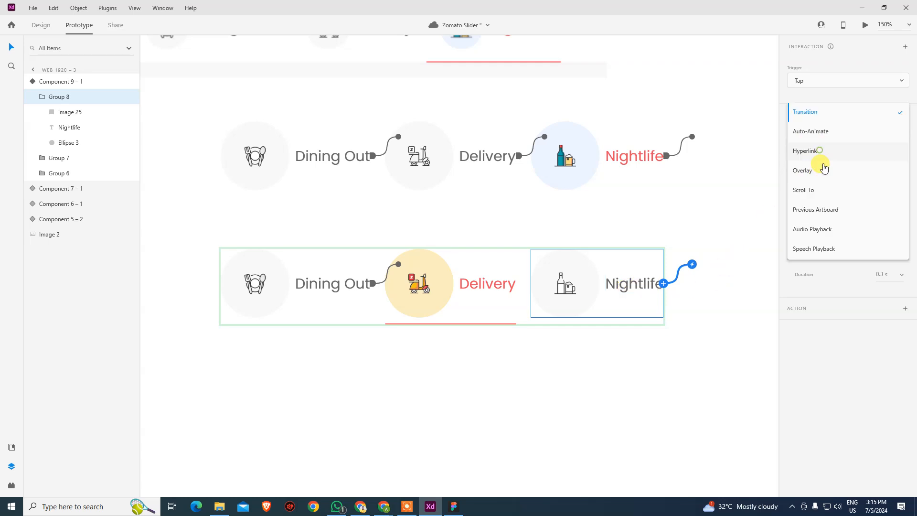
click(832, 130)
click(631, 331)
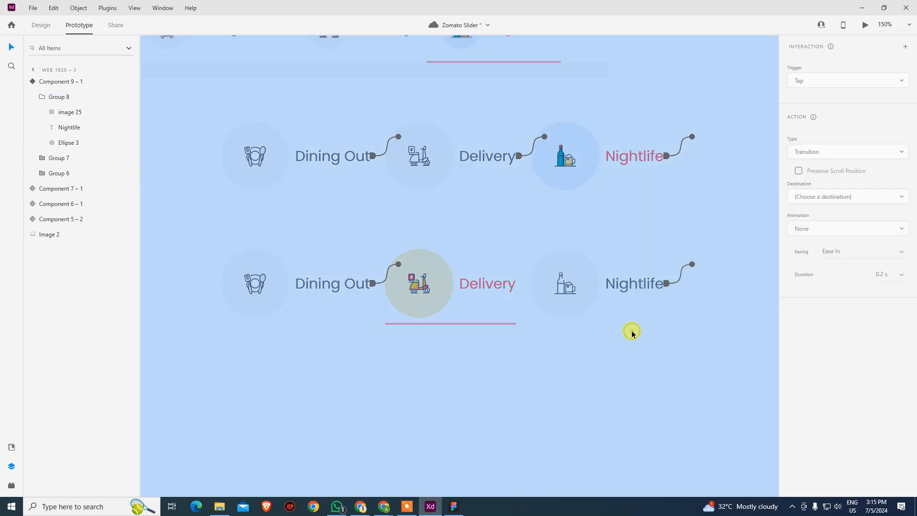
In State 3 of the lower tab component, set the Dining Out tap interaction to Auto-Animate.
click(634, 287)
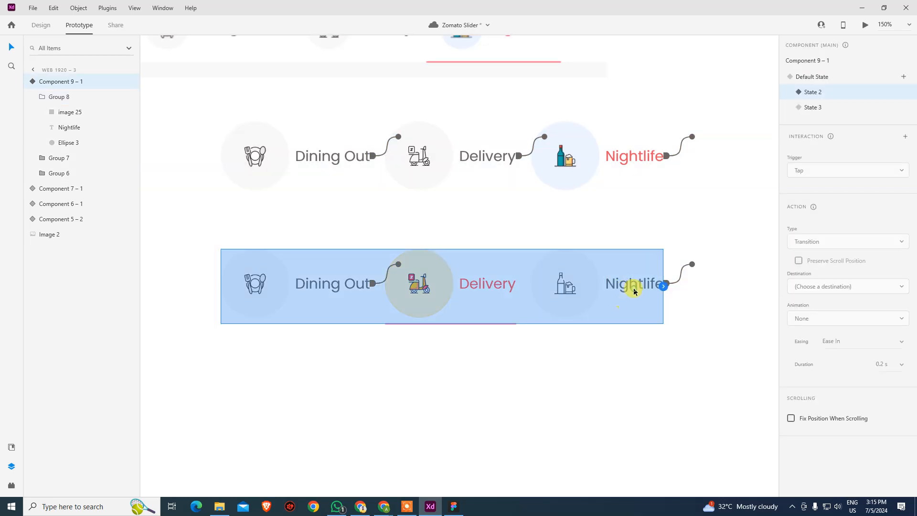
click(824, 108)
click(666, 353)
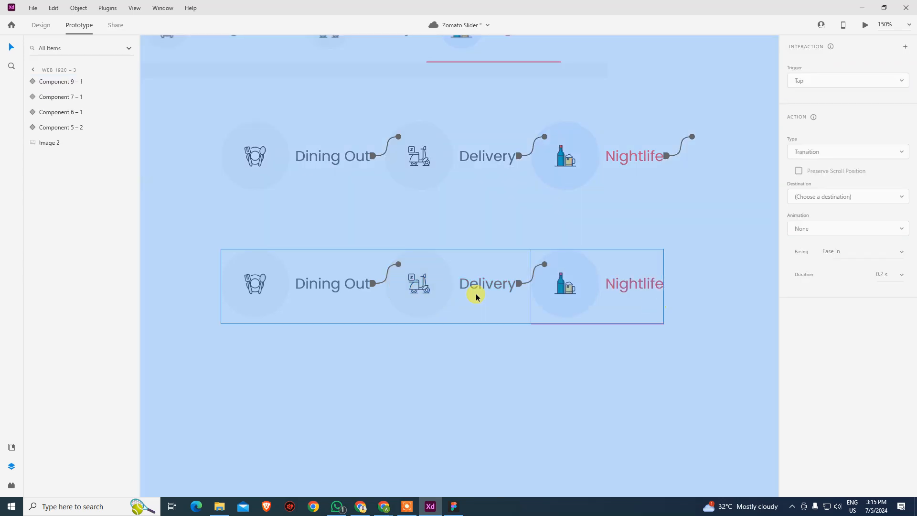
double_click(336, 290)
click(832, 152)
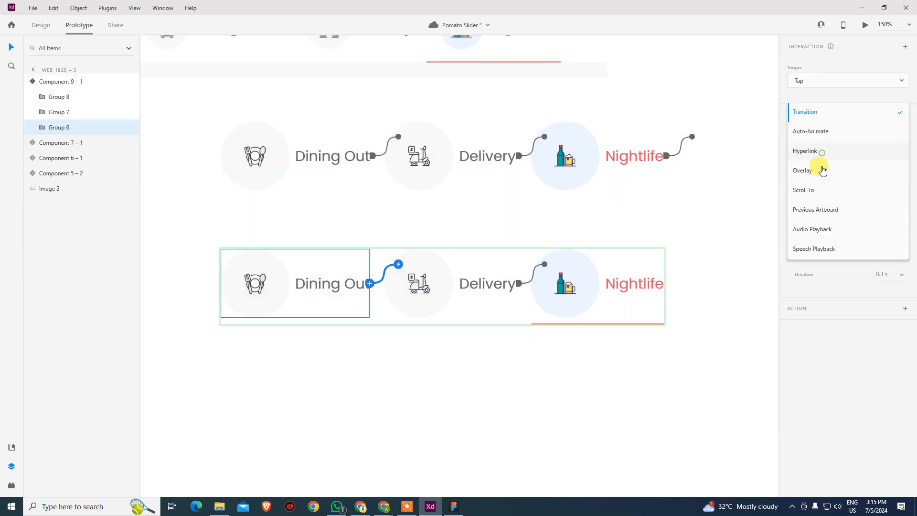
click(815, 131)
click(467, 351)
In State 3 of the lower tab component, set the Delivery group's tap interaction to Auto-Animate.
click(470, 287)
double_click(470, 286)
click(850, 151)
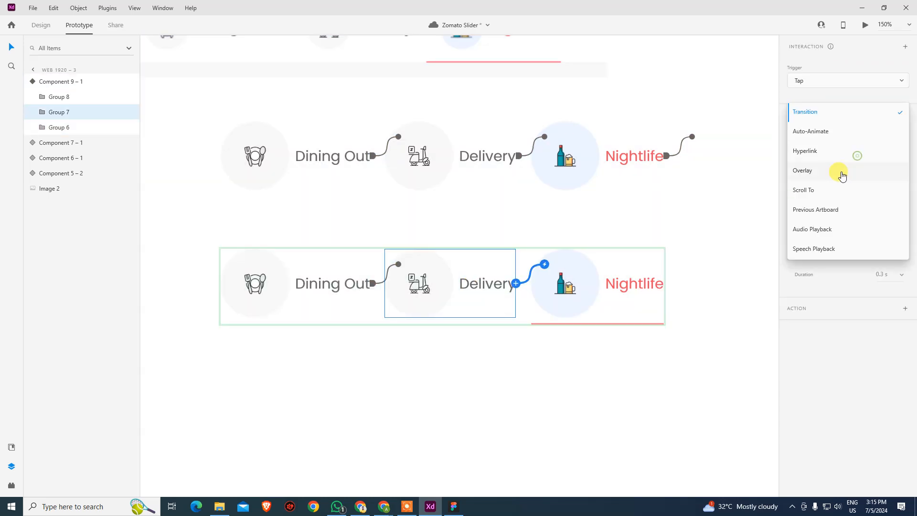
click(835, 133)
click(657, 359)
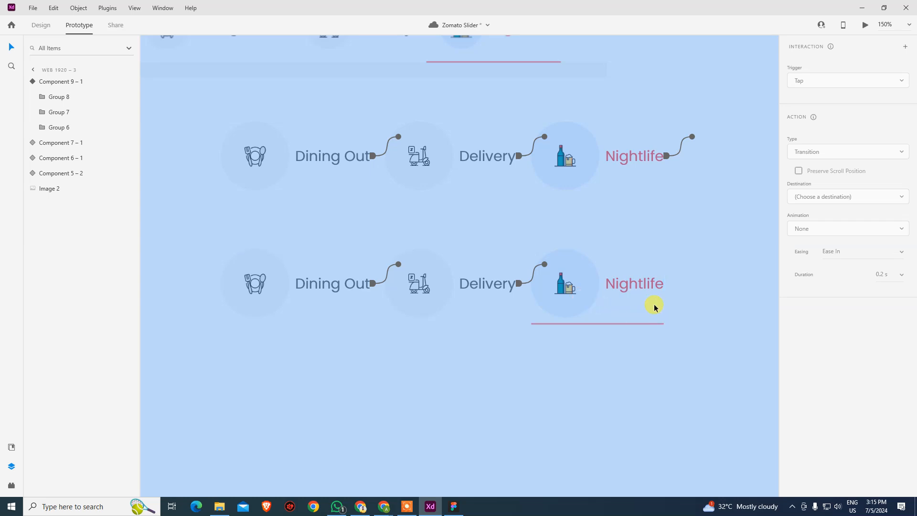
Switch the lower tab component back to its Default State.
click(316, 280)
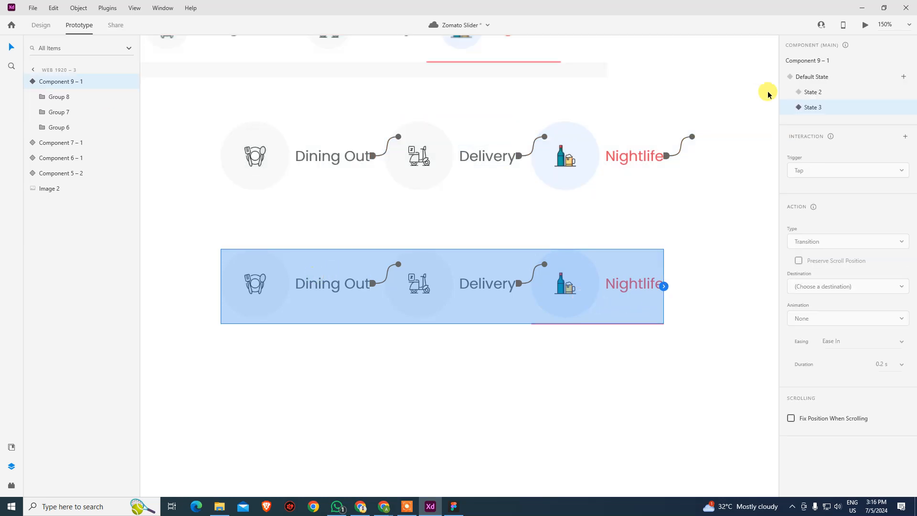
click(805, 76)
click(601, 406)
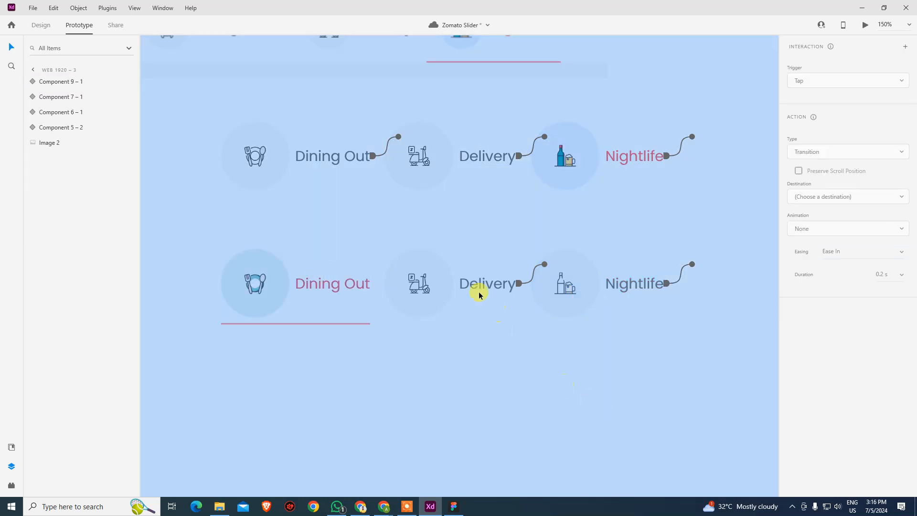
click(445, 285)
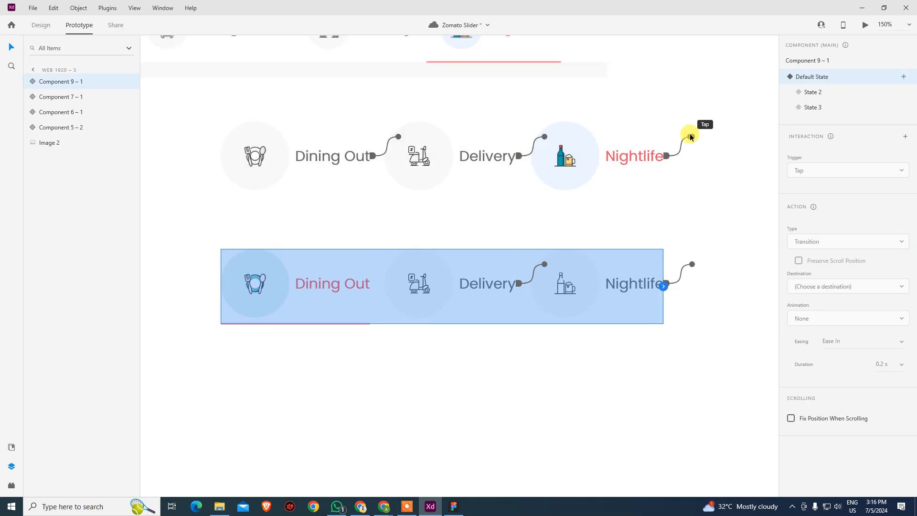
Preview the prototype and test switching the lower component between its Delivery, Nightlife and Dining Out tabs.
key(ctrl+Return)
click(377, 240)
click(447, 236)
click(359, 239)
click(268, 241)
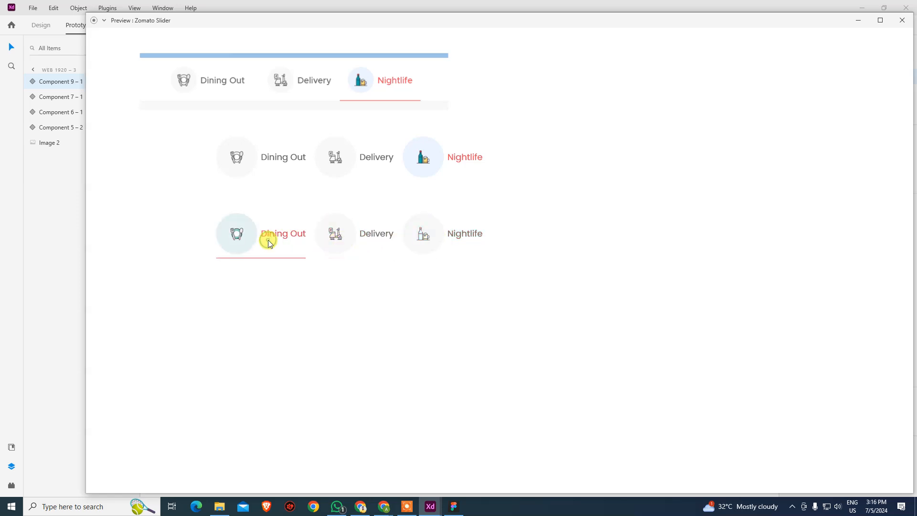
click(361, 235)
click(459, 236)
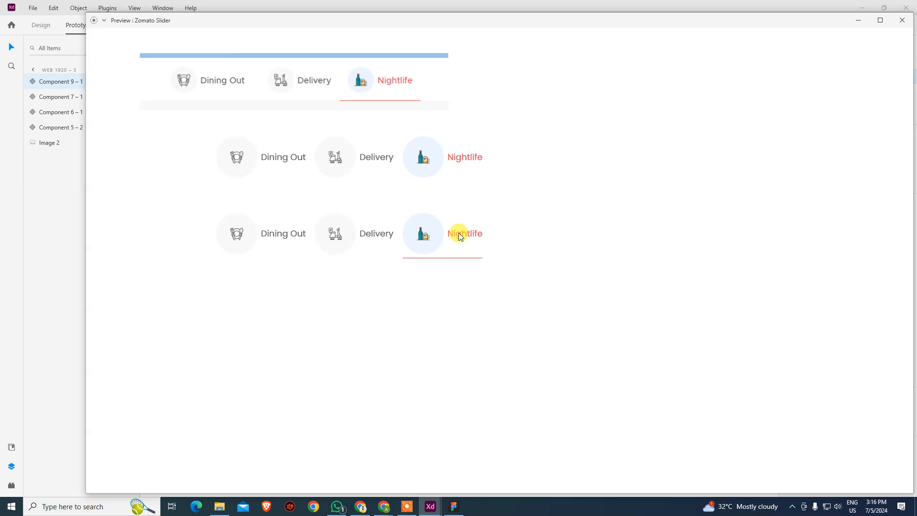
click(282, 234)
click(443, 236)
click(366, 234)
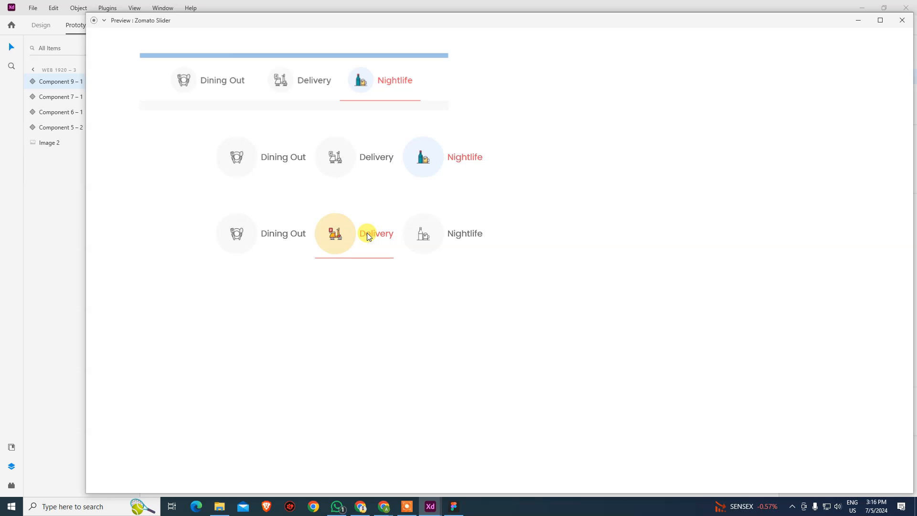
click(261, 233)
click(475, 233)
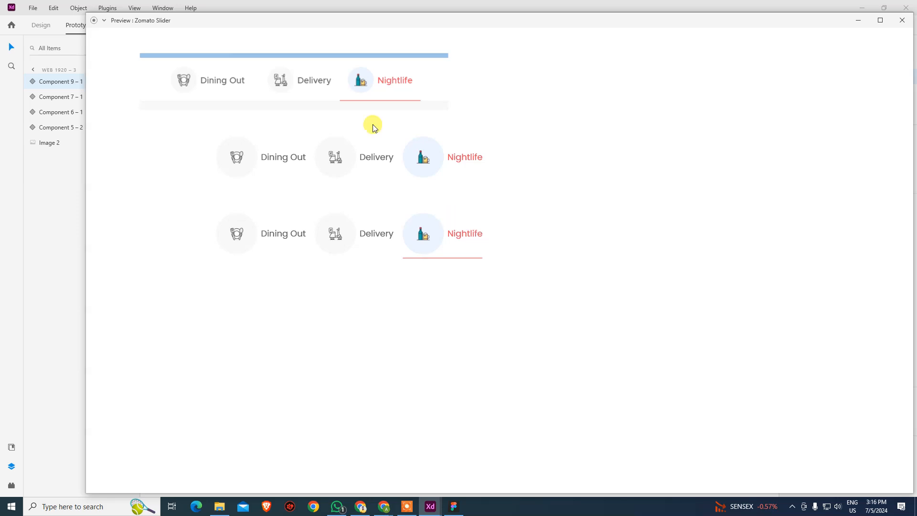
Test the middle row's Delivery tab, retest the lower component's three tabs, and close the preview.
click(383, 165)
click(383, 165)
click(383, 165)
click(383, 165)
click(365, 241)
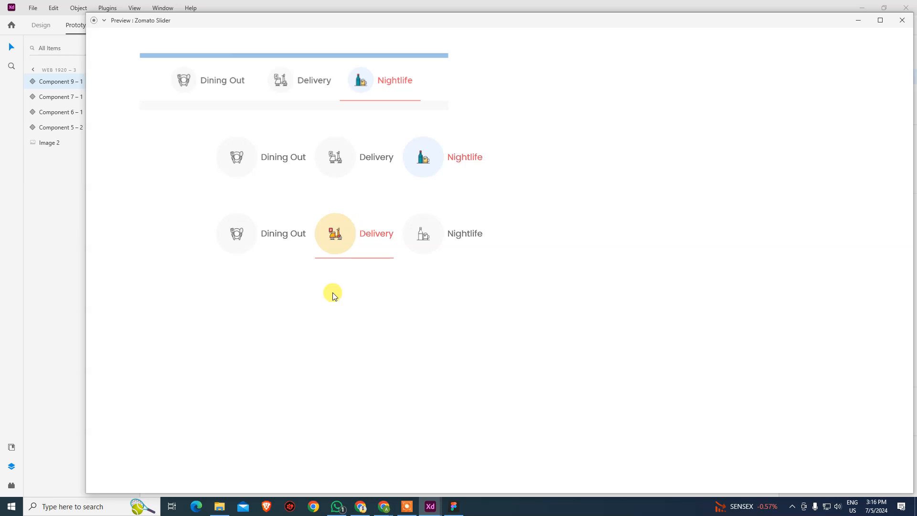
click(462, 234)
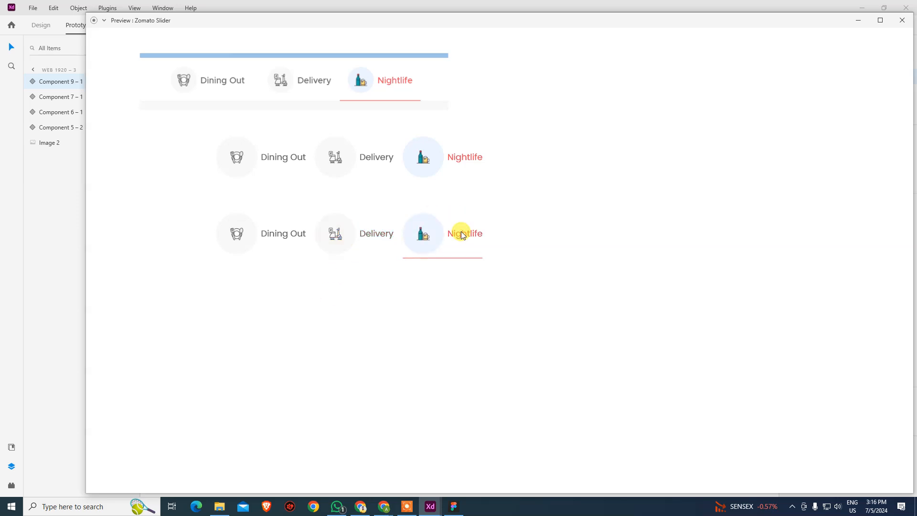
click(282, 235)
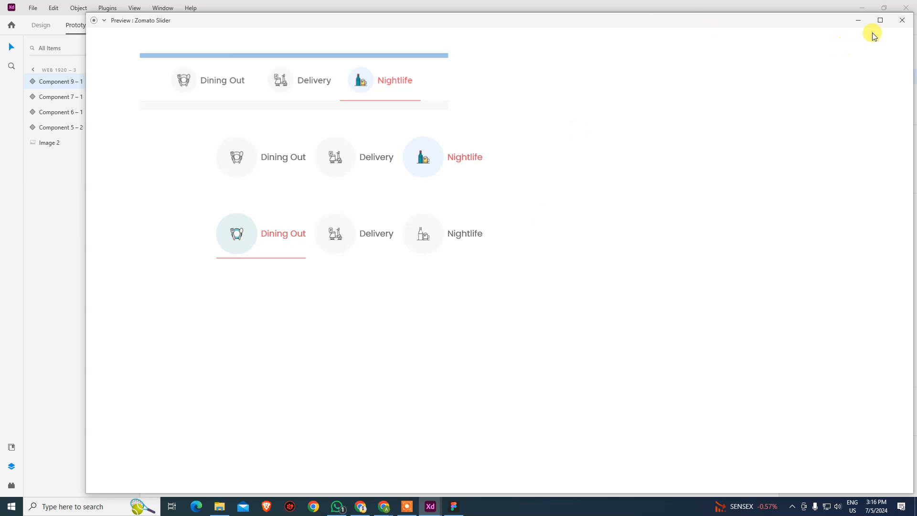
click(902, 20)
Open the document assets and examine the Component 9 and Component 8 entries.
click(440, 366)
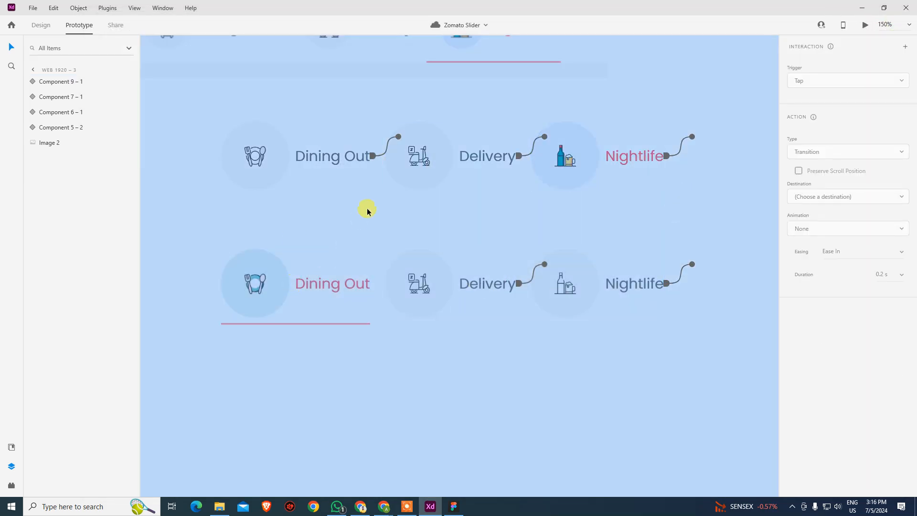
key(ctrl+minus)
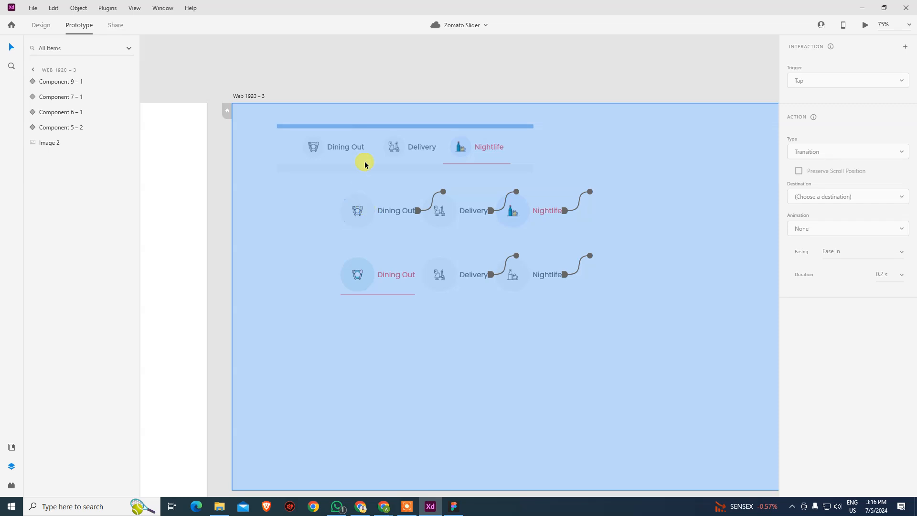
click(391, 93)
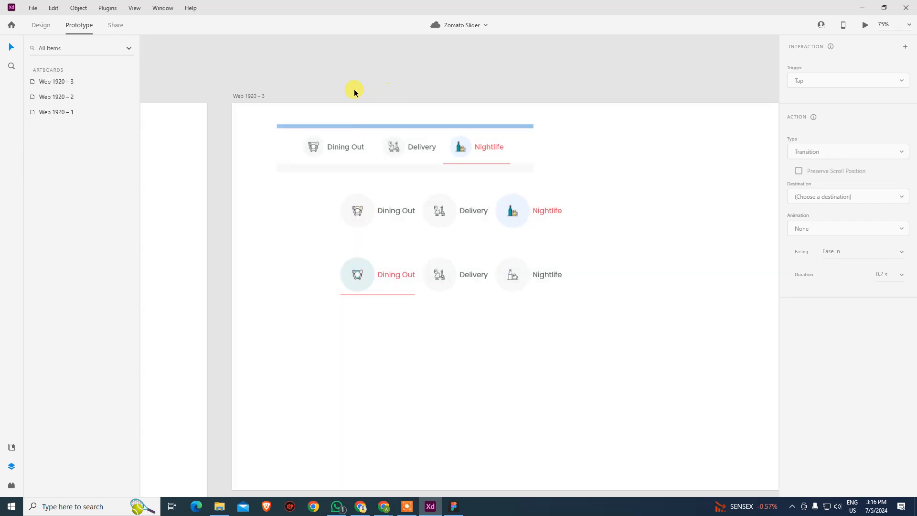
click(11, 446)
drag(62, 146, 62, 177)
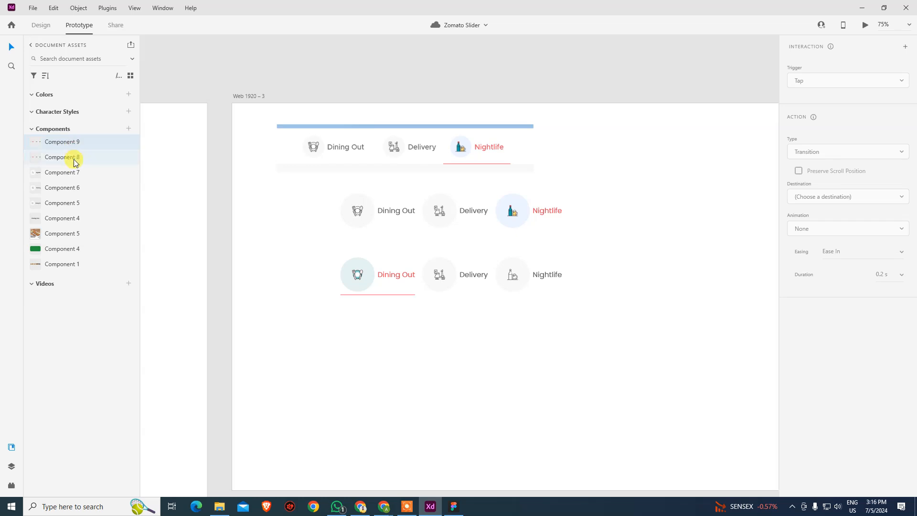
click(74, 162)
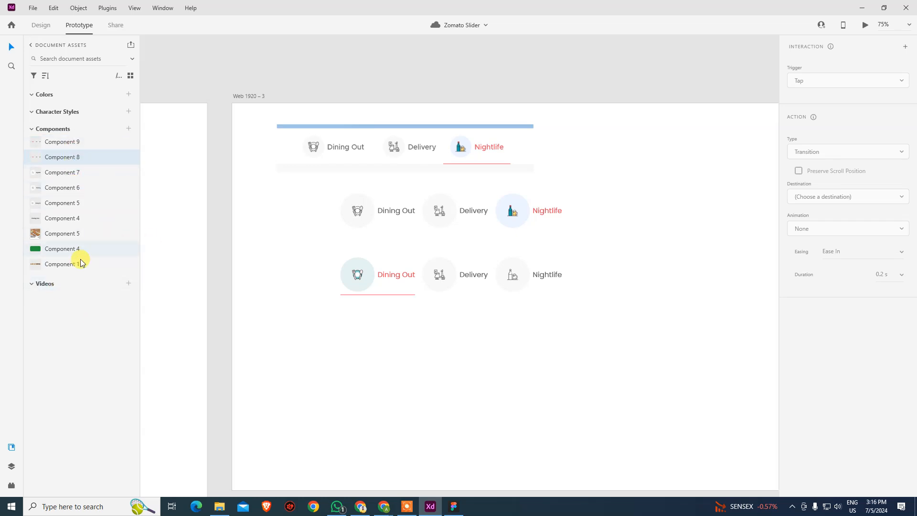
click(389, 83)
Delete the reference image and all tab components from the Web 1920 – 3 artboard.
drag(265, 80, 632, 318)
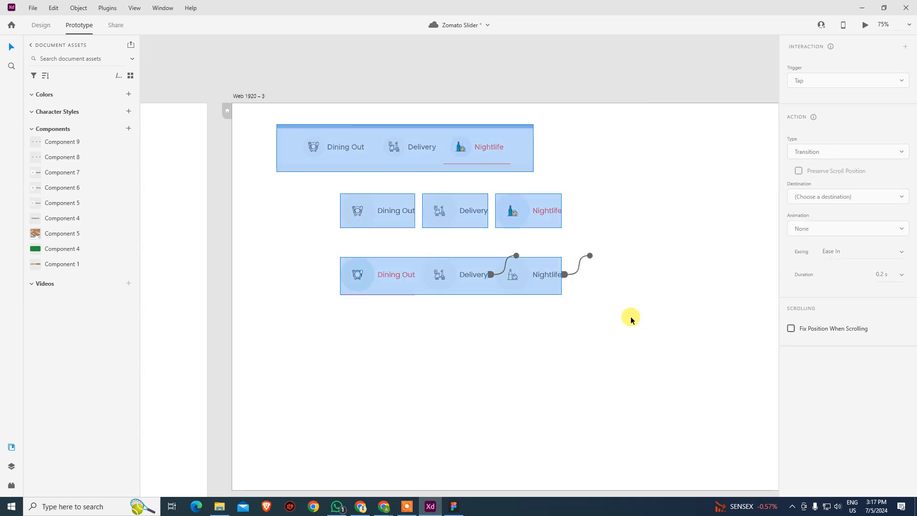
click(379, 91)
drag(276, 82, 690, 318)
click(679, 308)
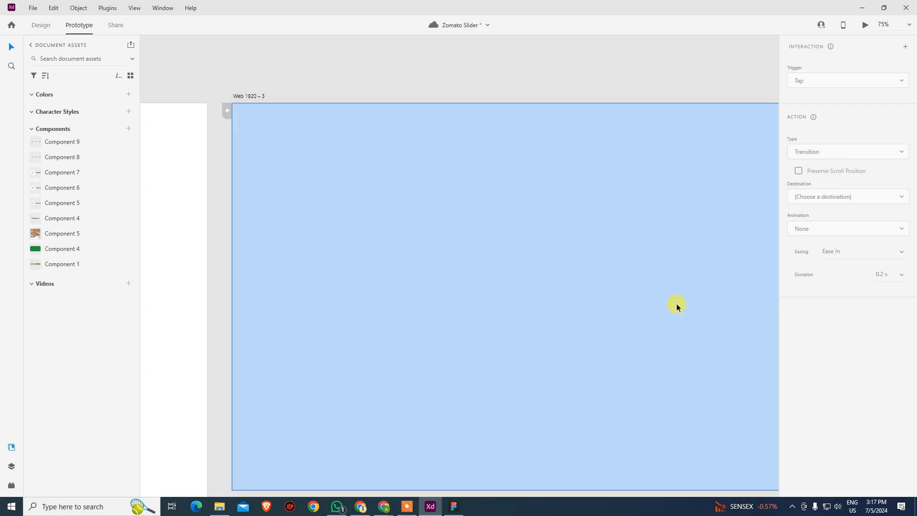
Place an instance of Component 9 from the document assets on the empty Web 1920 – 3 artboard.
click(391, 88)
drag(56, 146, 423, 248)
click(397, 299)
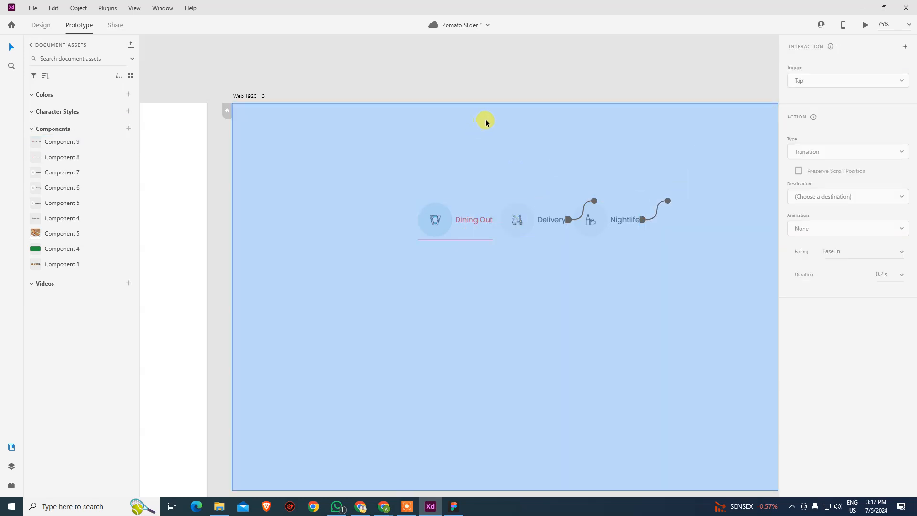
Preview the placed Component 9 instance, test its Delivery, Nightlife and Dining Out tabs, and close the preview.
key(ctrl+Return)
click(450, 168)
click(543, 168)
click(375, 167)
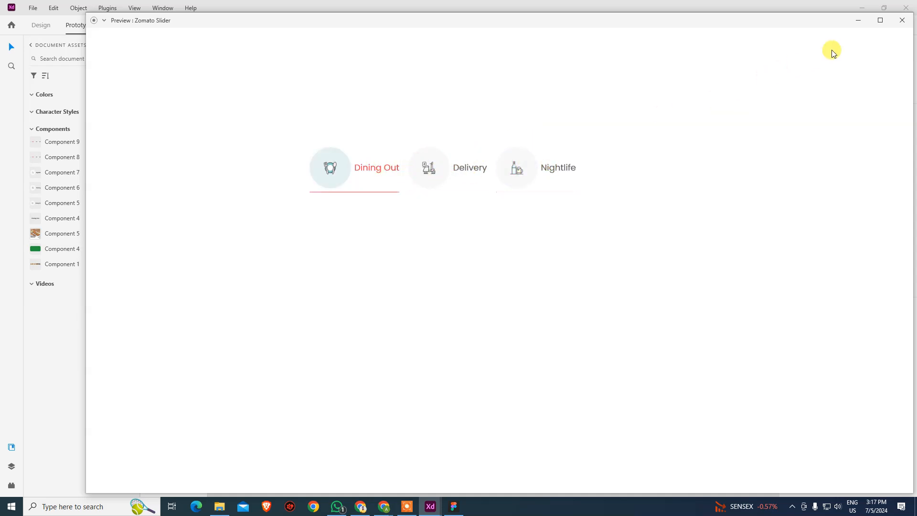
click(899, 24)
click(509, 72)
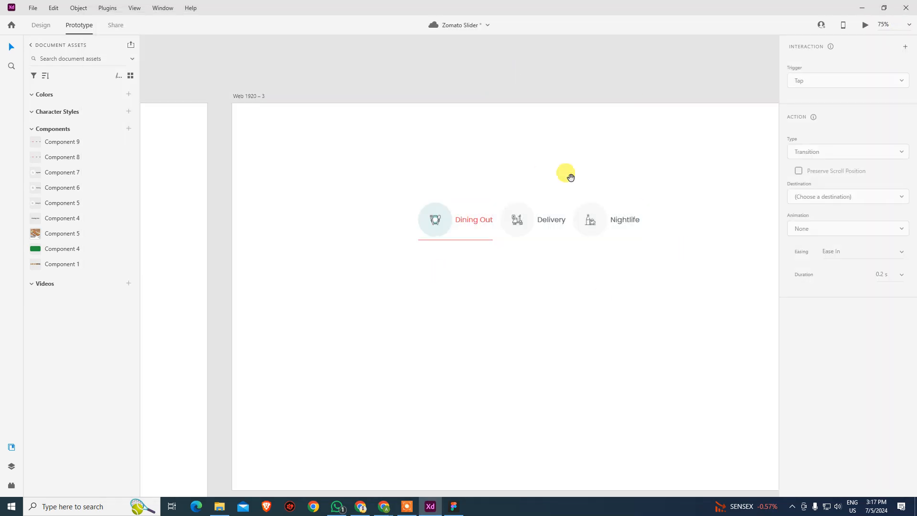
Try placing the Dining Out Component 5 on the artboard and undo the placement.
scroll(576, 243, up, 2)
click(544, 275)
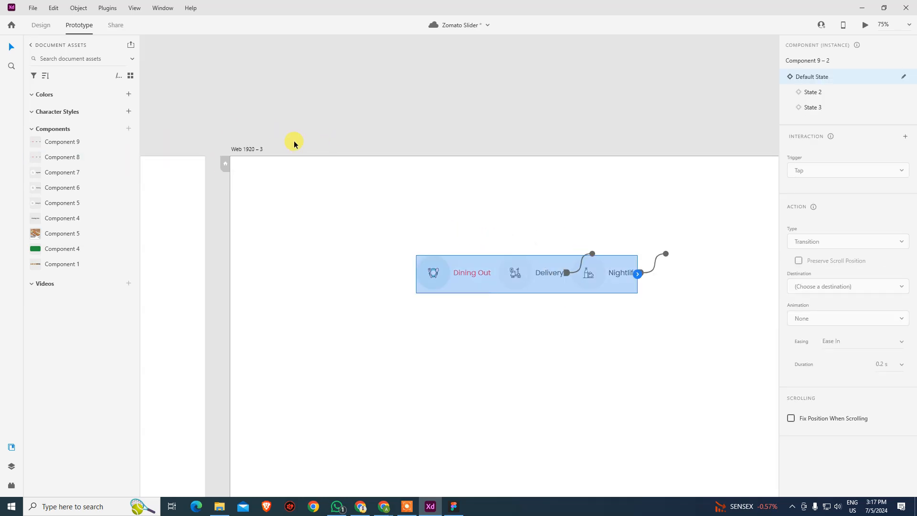
click(303, 103)
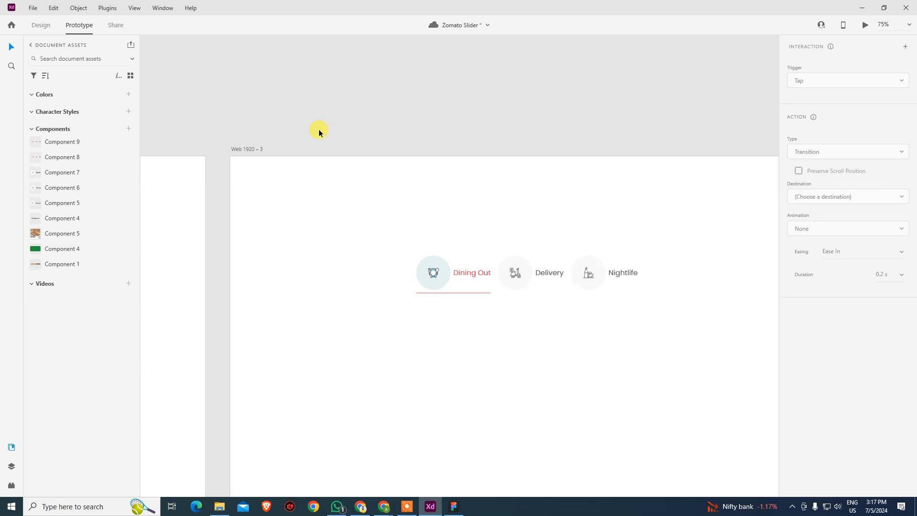
drag(285, 206, 319, 206)
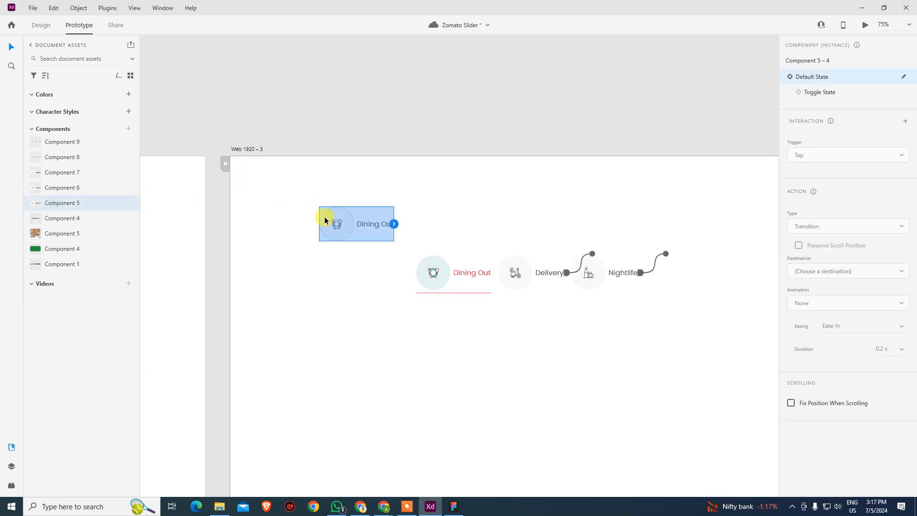
key(ctrl+z)
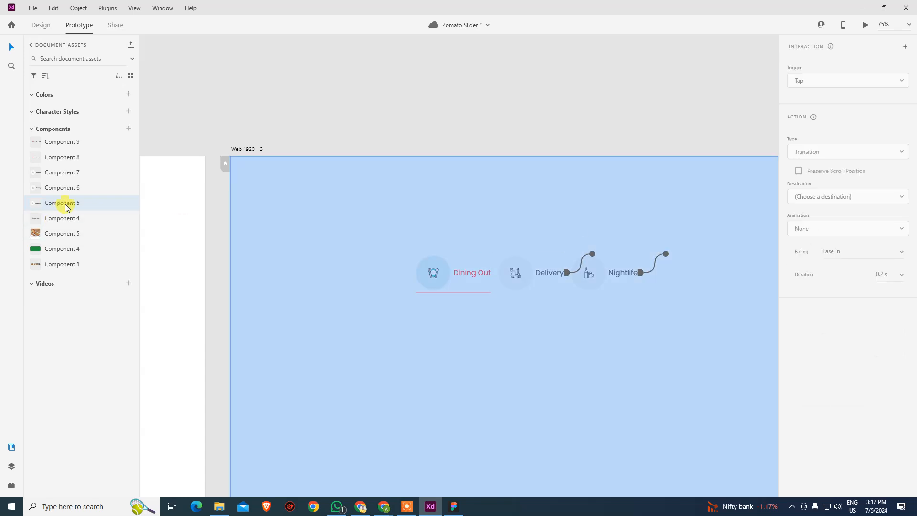
Switch to Design mode and delete the non-green Component 4 from the document assets.
click(50, 27)
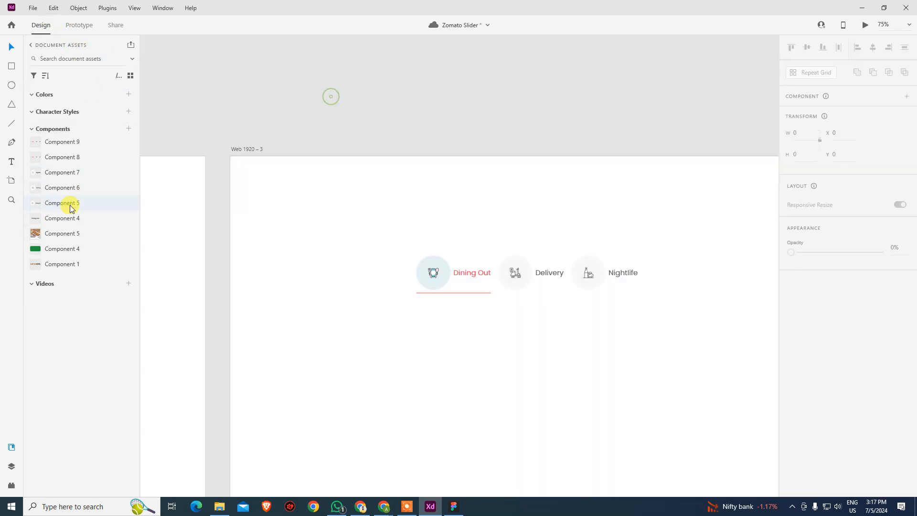
mouse_move(73, 223)
mouse_down()
mouse_move(290, 205)
mouse_move(219, 246)
mouse_move(85, 220)
mouse_up()
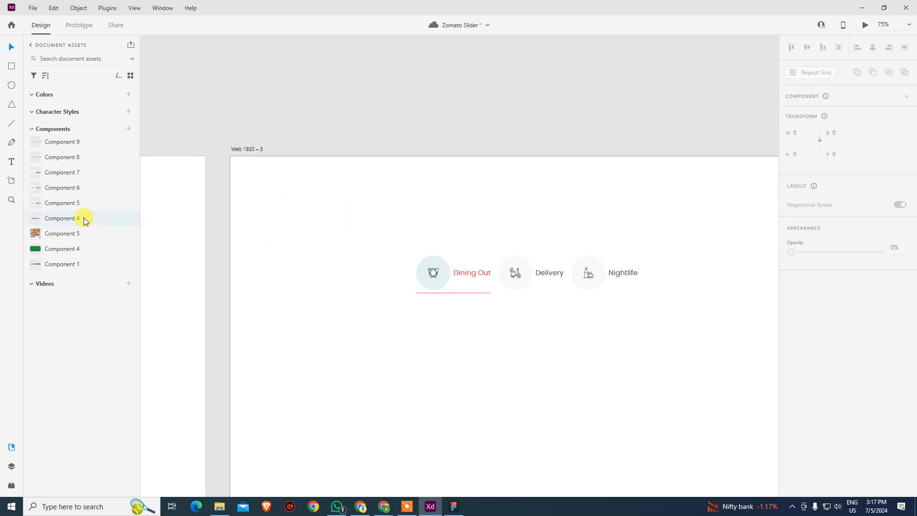
right_click(54, 219)
click(84, 311)
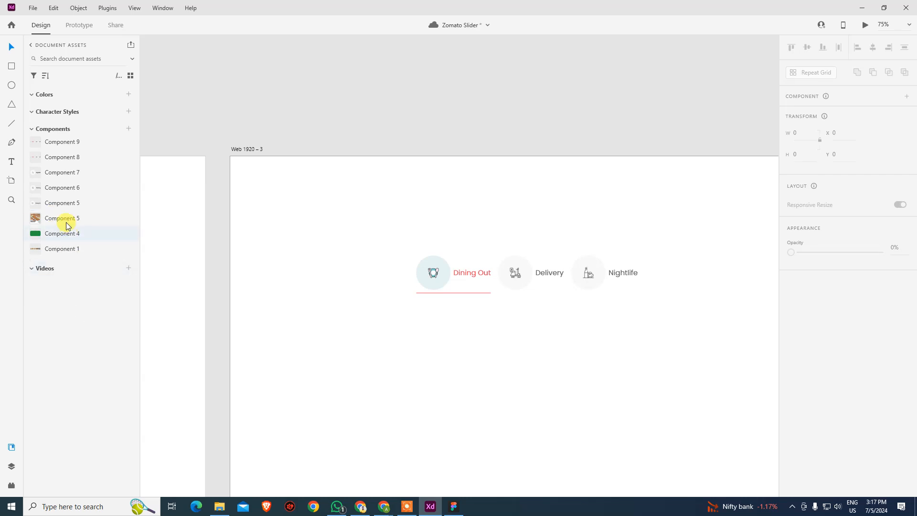
Place the Dining Out Component 5 on the artboard to identify it, and delete both its document asset and the placed instance.
drag(64, 206, 289, 207)
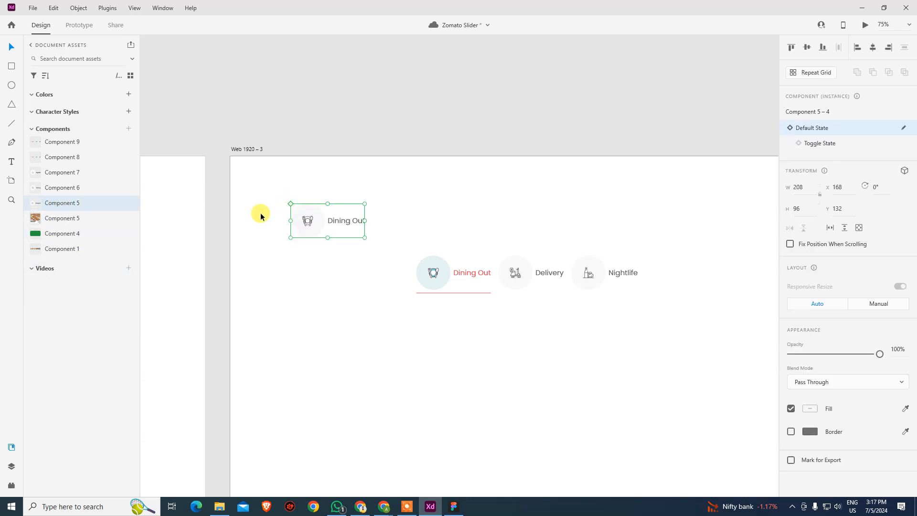
right_click(67, 204)
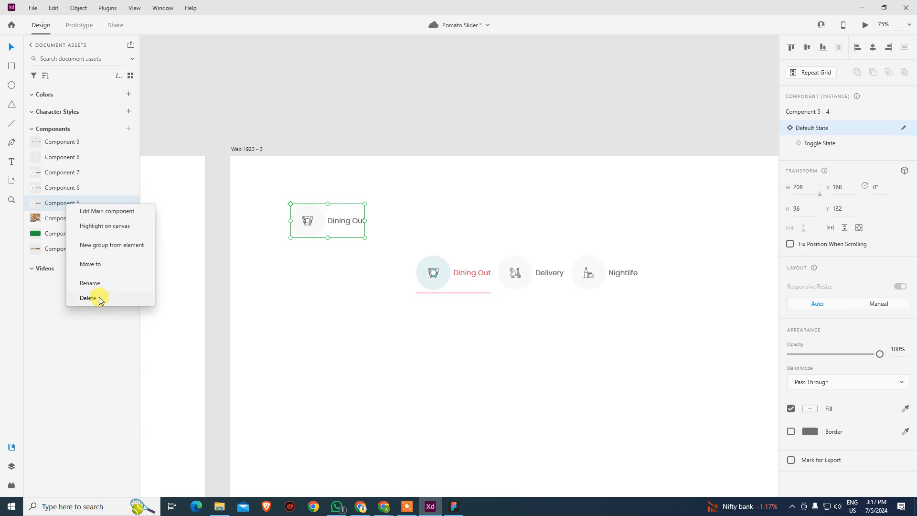
click(88, 298)
click(305, 228)
key(Delete)
Place Component 6 on the artboard to identify it, and delete both the instance and its document asset.
drag(57, 191, 277, 187)
key(Delete)
right_click(72, 187)
click(91, 279)
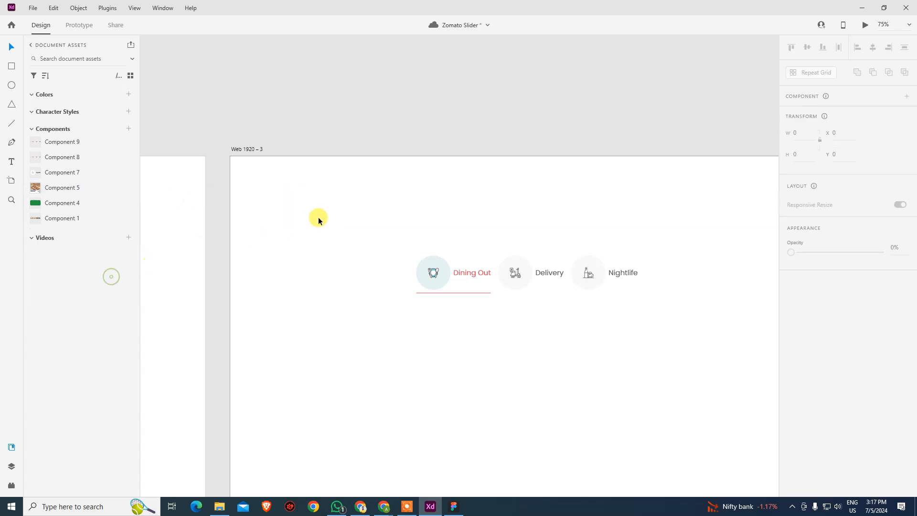
Place Component 7 on the artboard to identify it, and delete both the instance and its document asset.
drag(74, 185, 264, 190)
key(Delete)
right_click(79, 183)
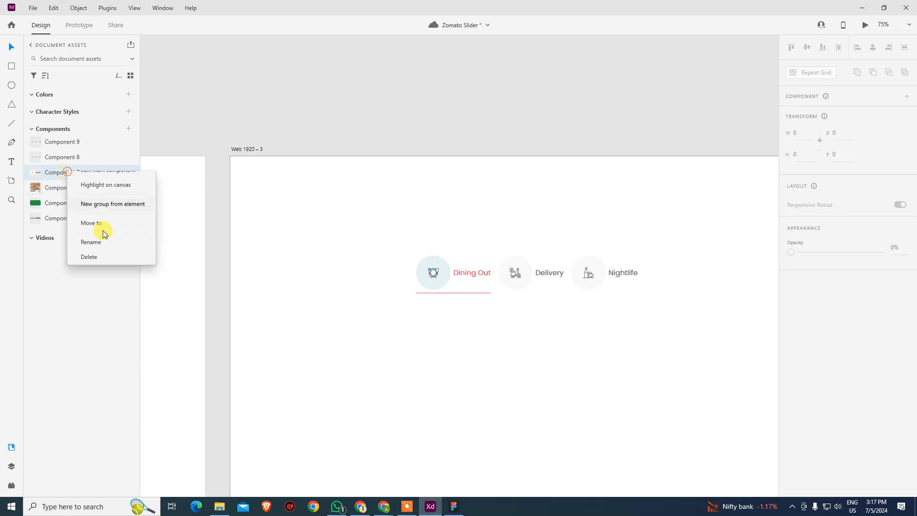
click(102, 264)
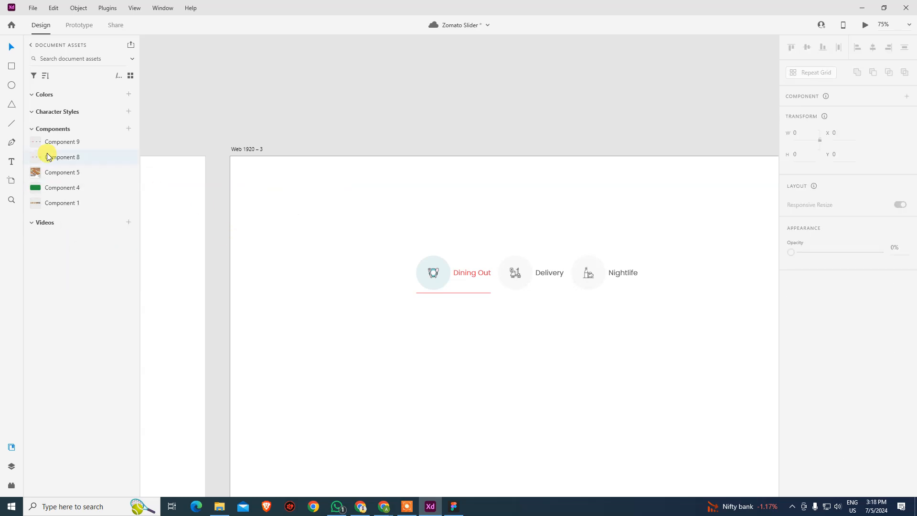
Place one instance of Component 8 and two of Component 9 on the Web 1920 – 3 artboard to compare them.
drag(54, 163, 276, 188)
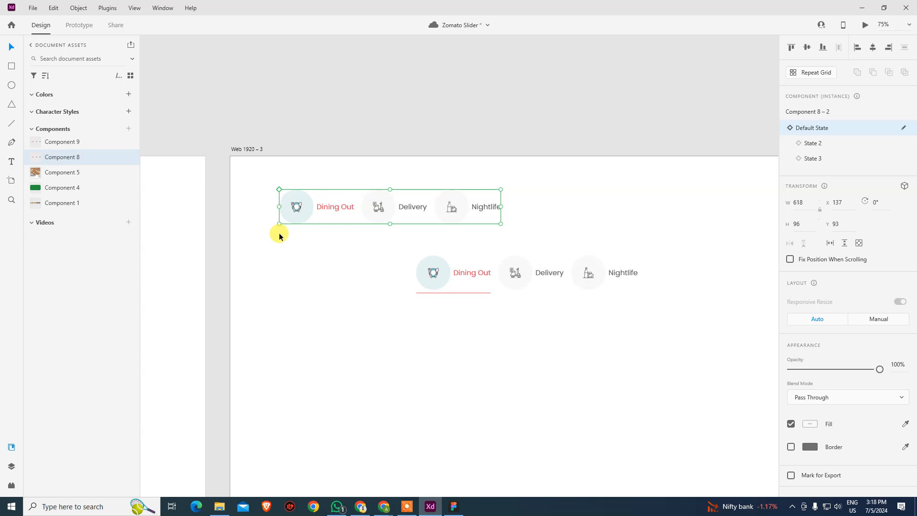
click(56, 143)
drag(57, 144, 322, 348)
click(297, 299)
click(308, 215)
click(329, 362)
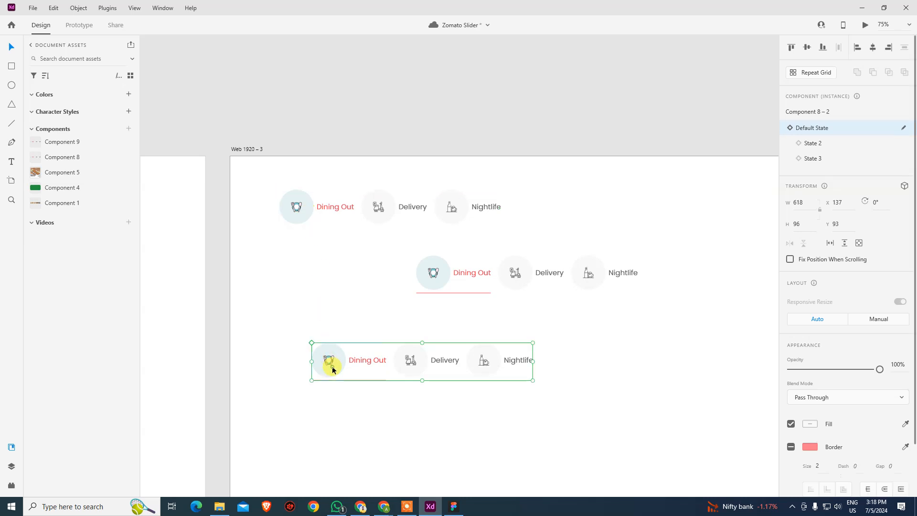
click(307, 210)
click(249, 269)
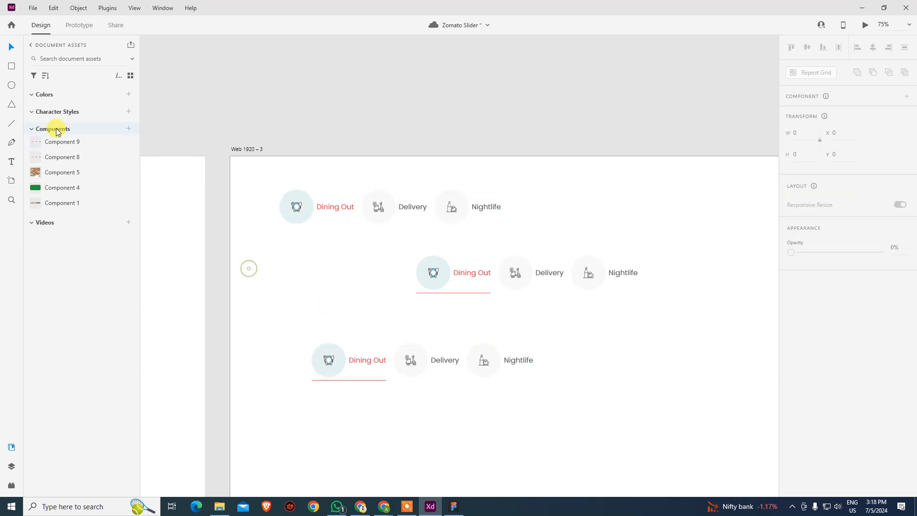
drag(56, 146, 299, 290)
click(258, 298)
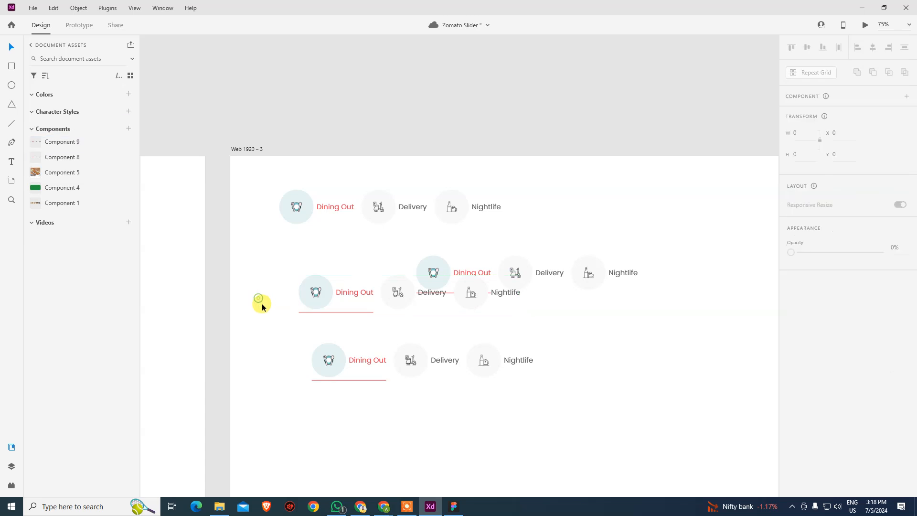
Delete the three extra tab instances from the artboard and remove Component 8 from the document assets.
right_click(70, 157)
click(281, 260)
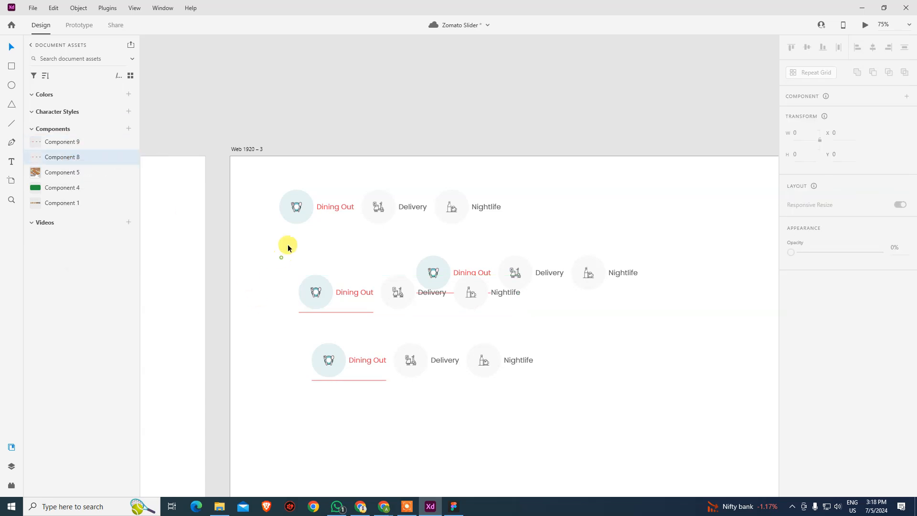
click(301, 233)
key(Delete)
click(320, 300)
key(Delete)
click(324, 361)
key(Delete)
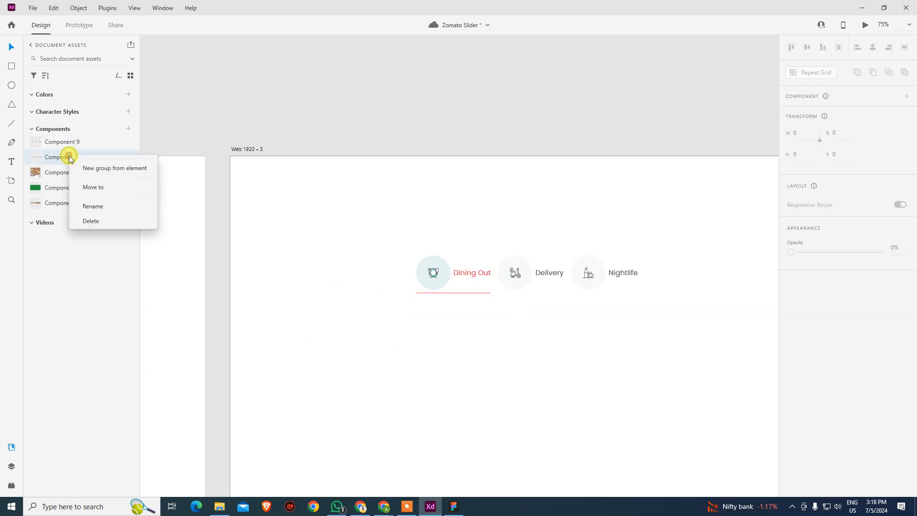
right_click(71, 157)
click(107, 246)
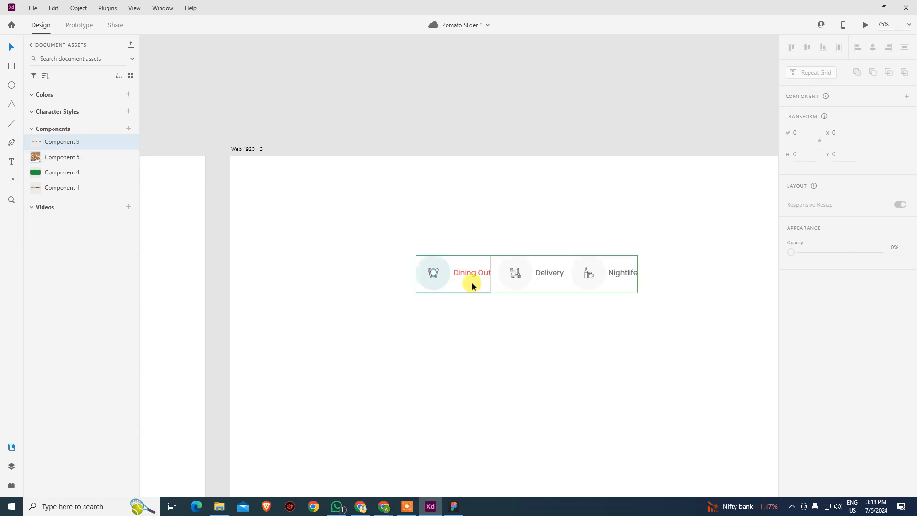
Preview the remaining tab component, test switching between Dining Out and Delivery, and close the preview.
click(558, 267)
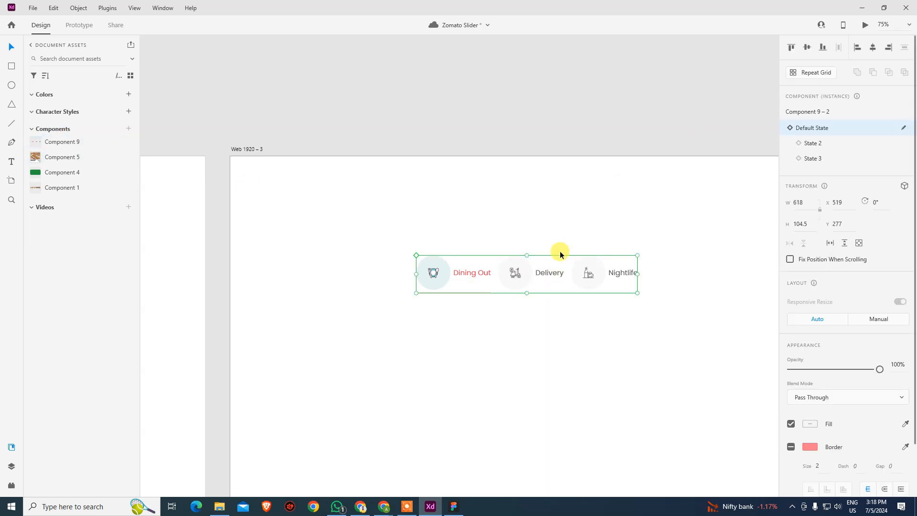
key(ctrl+Return)
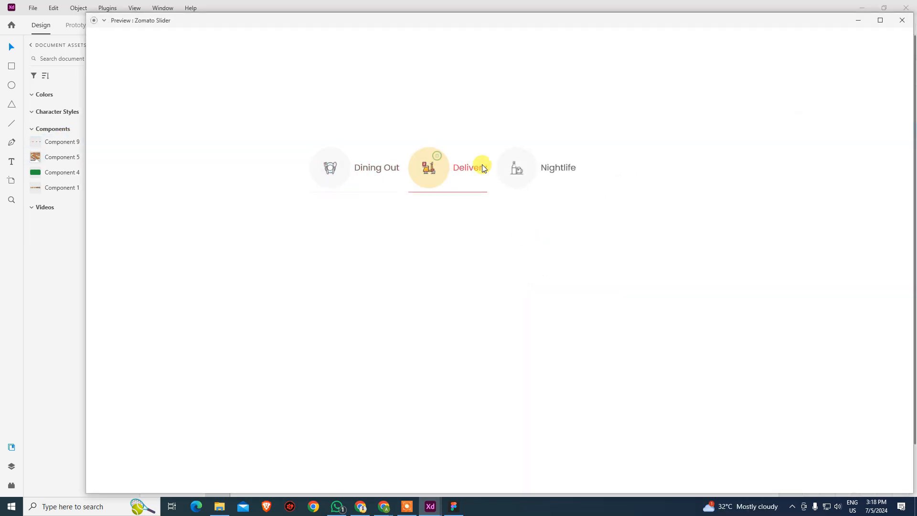
click(373, 170)
click(439, 167)
click(902, 20)
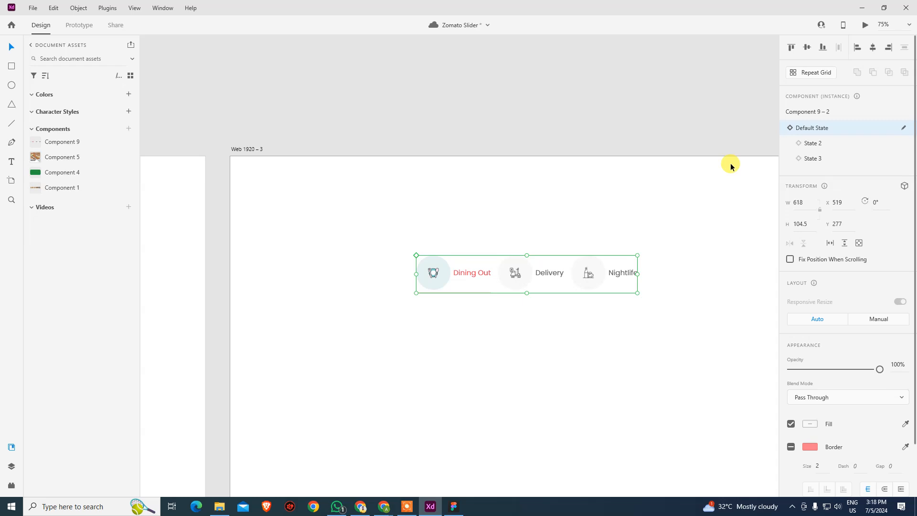
Switch to the Zomato page in Chrome and close its developer tools.
key(alt+Tab)
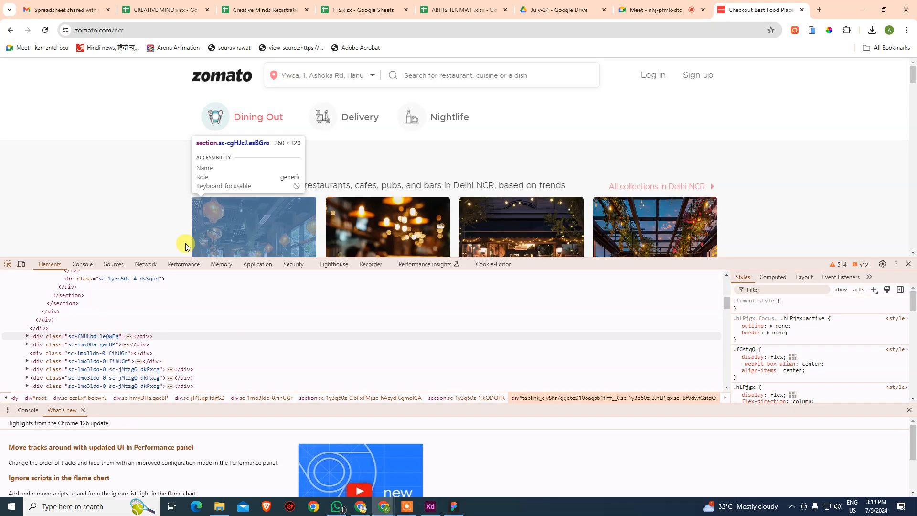
click(364, 126)
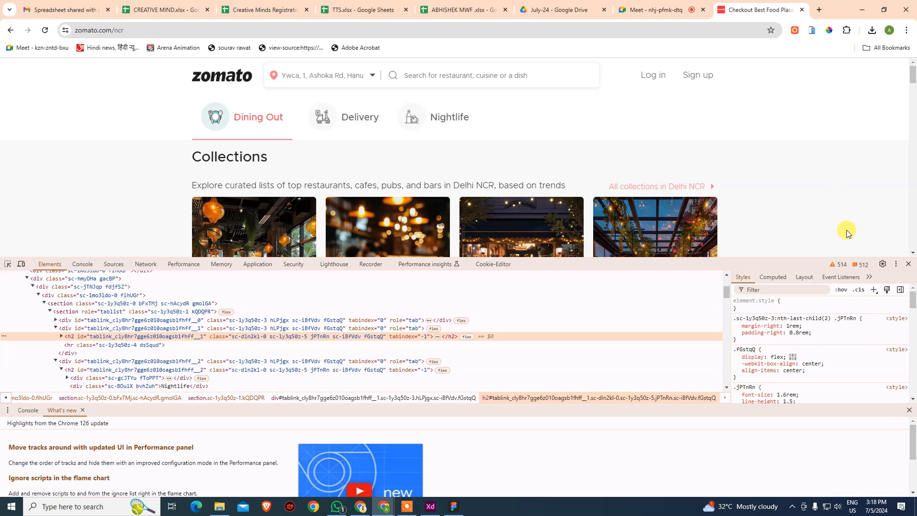
click(909, 264)
click(139, 161)
Examine the Delivery page of the Zomato site and return to its Dining Out page.
click(333, 122)
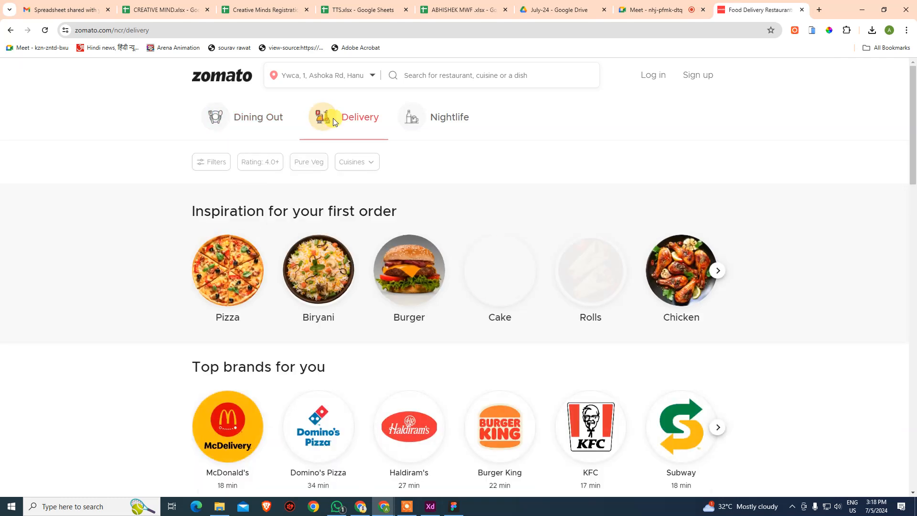
scroll(329, 301, down, 5)
scroll(330, 331, up, 2)
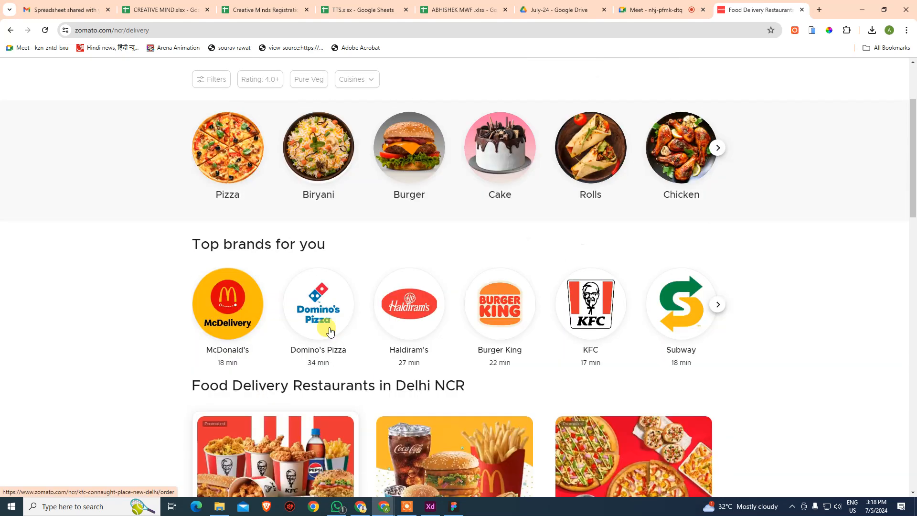
scroll(330, 331, up, 3)
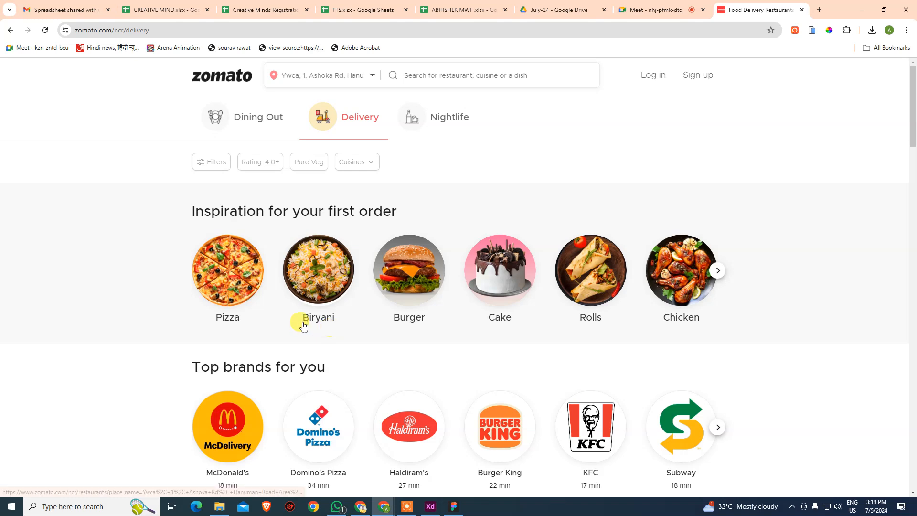
click(249, 129)
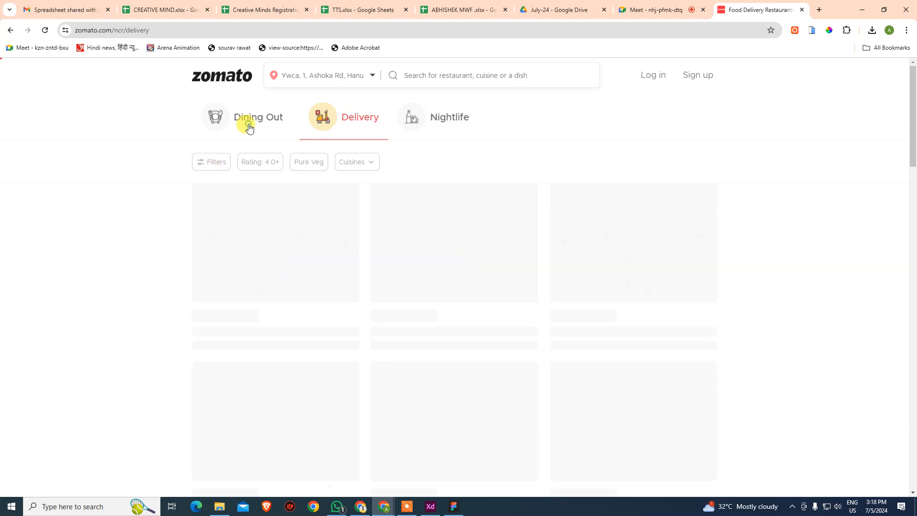
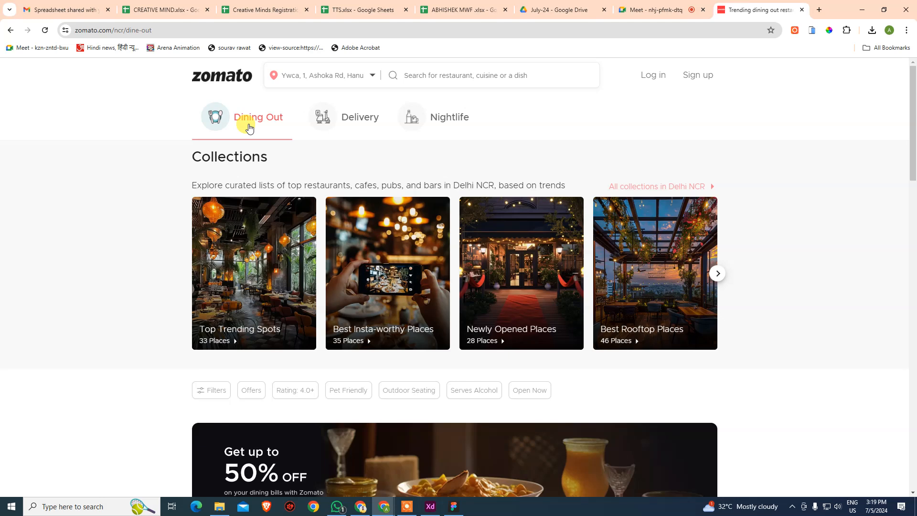
key(alt+Tab)
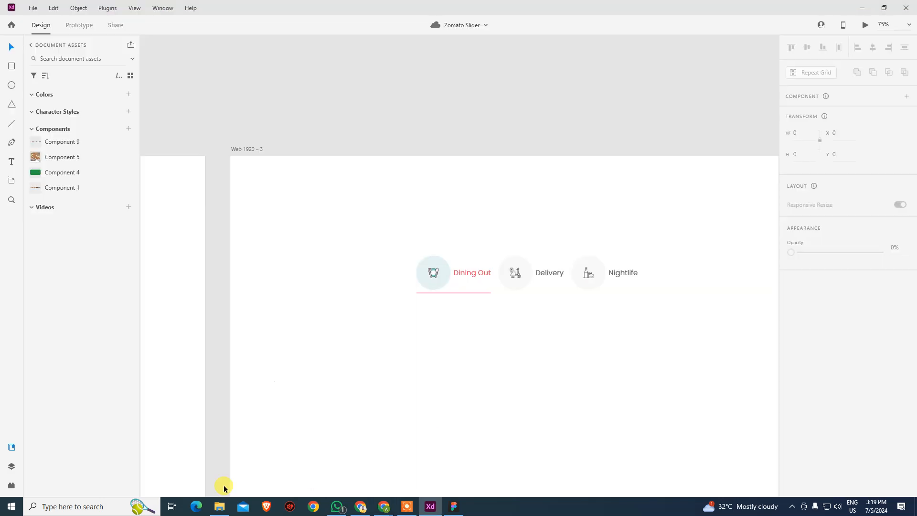
click(566, 279)
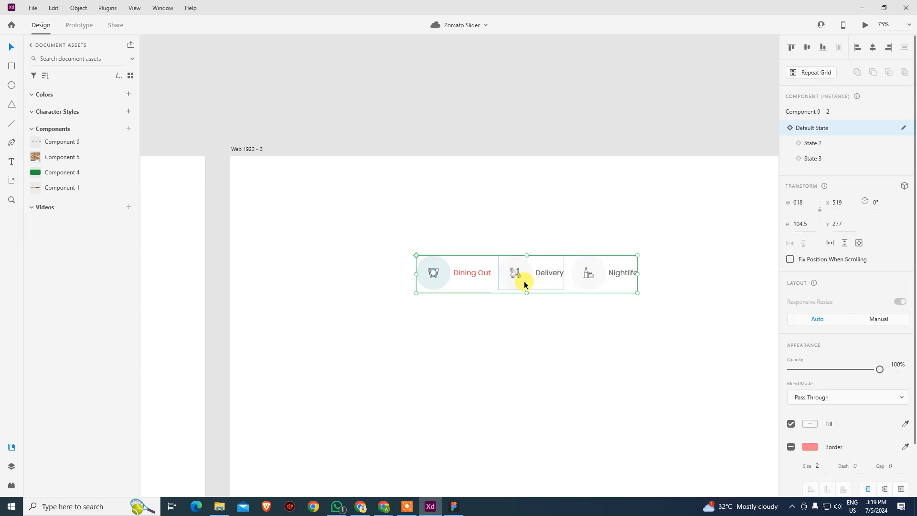
key(alt+Tab)
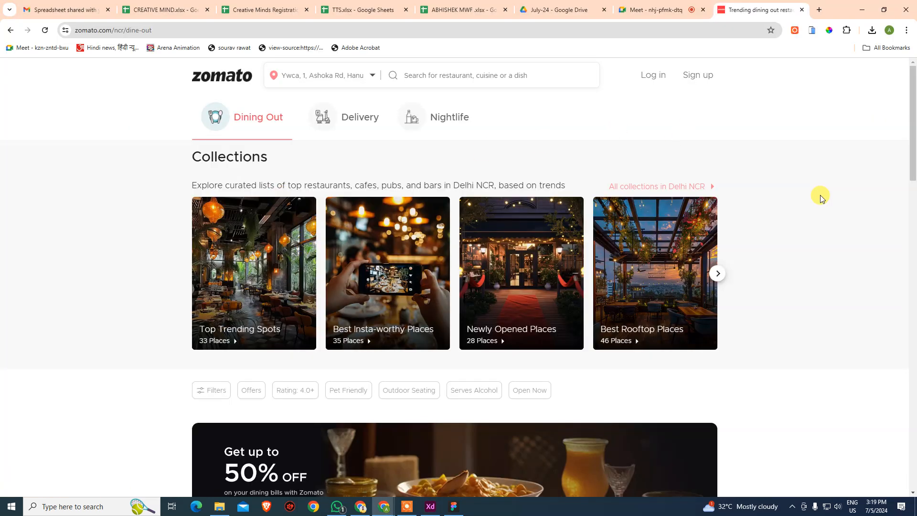
key(F11)
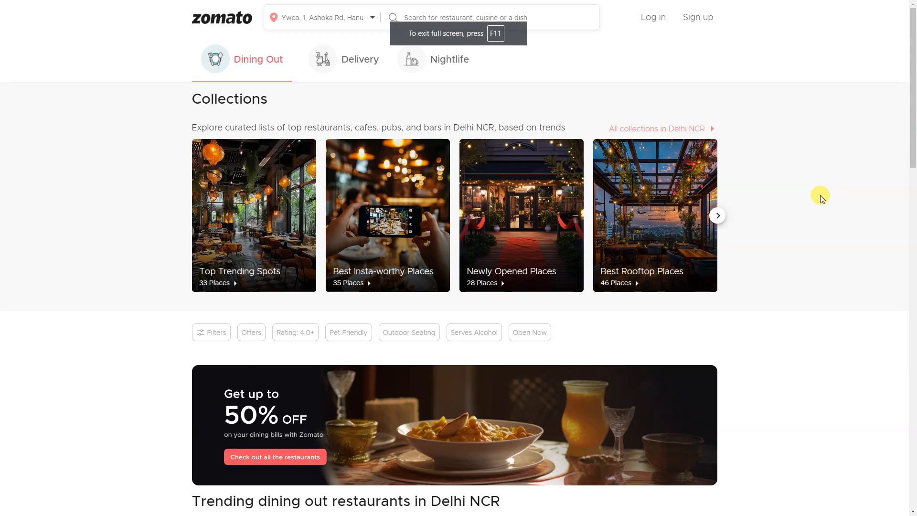
key(F11)
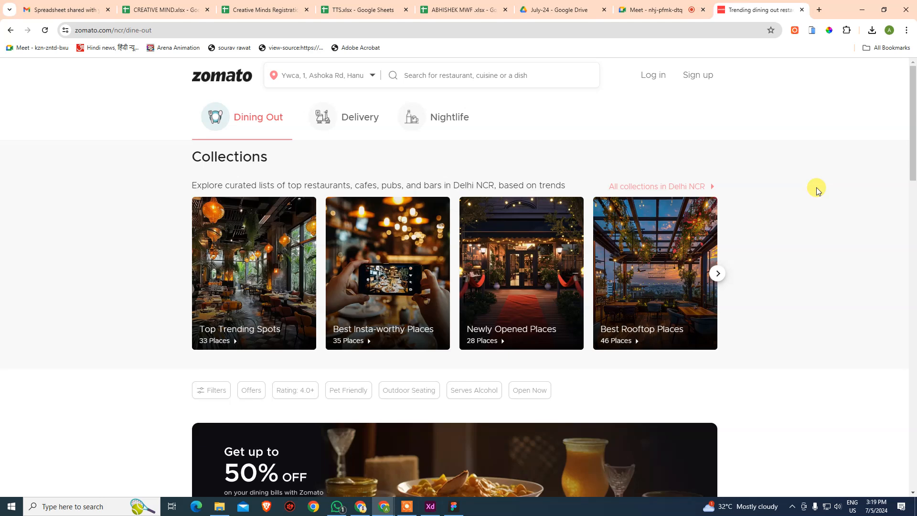
Capture a full size screenshot of the Dining Out page with the developer tools command search, and close the developer tools.
key(F12)
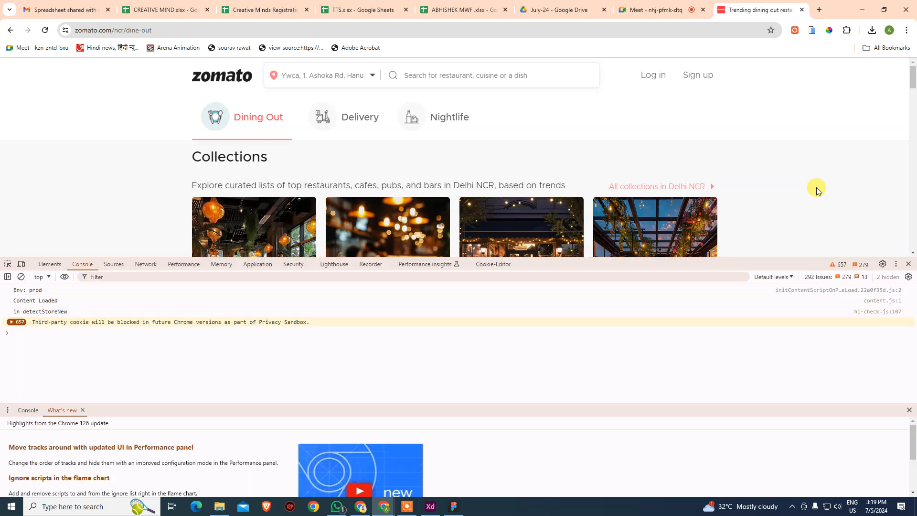
key(ctrl+shift+p)
text(screen)
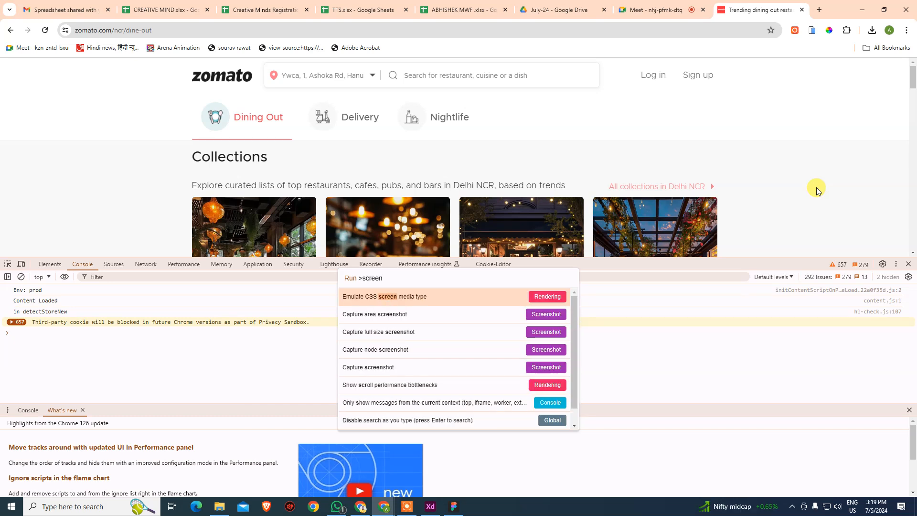
click(567, 335)
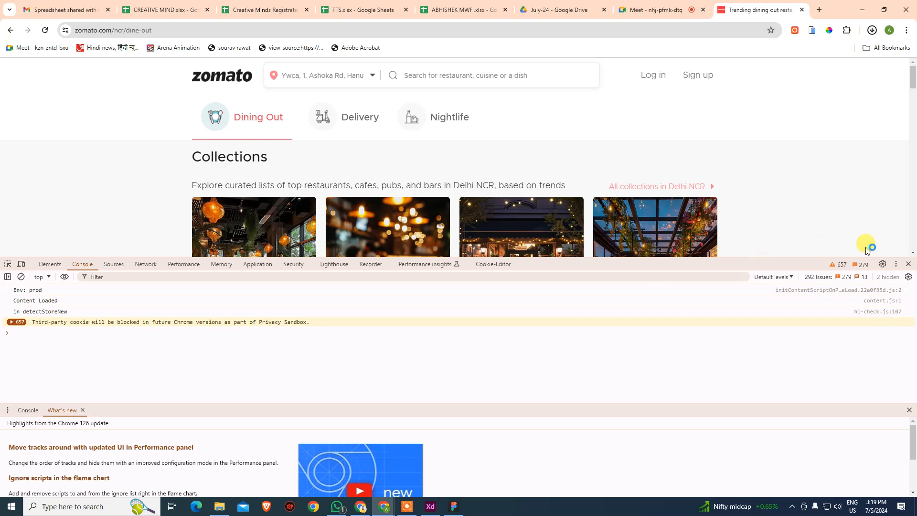
click(908, 263)
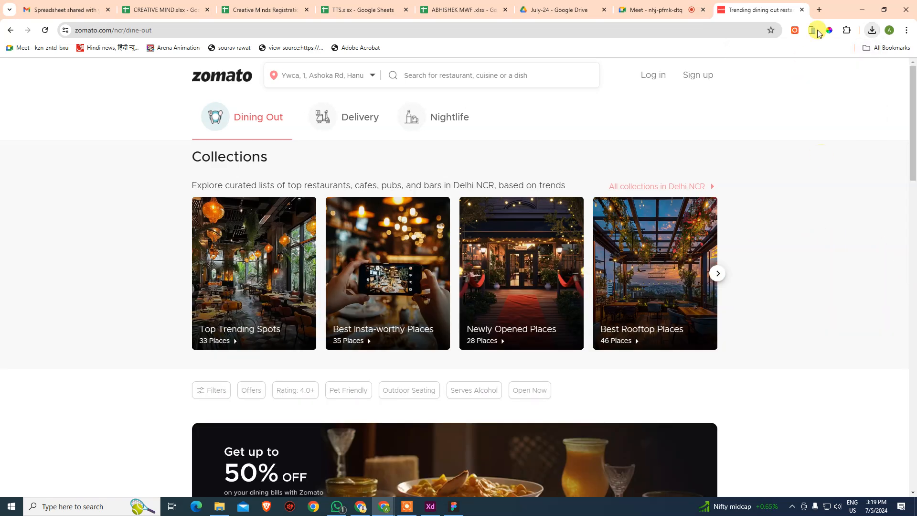
Open the downloaded page screenshot to check it, and close the image viewer.
click(870, 32)
click(767, 77)
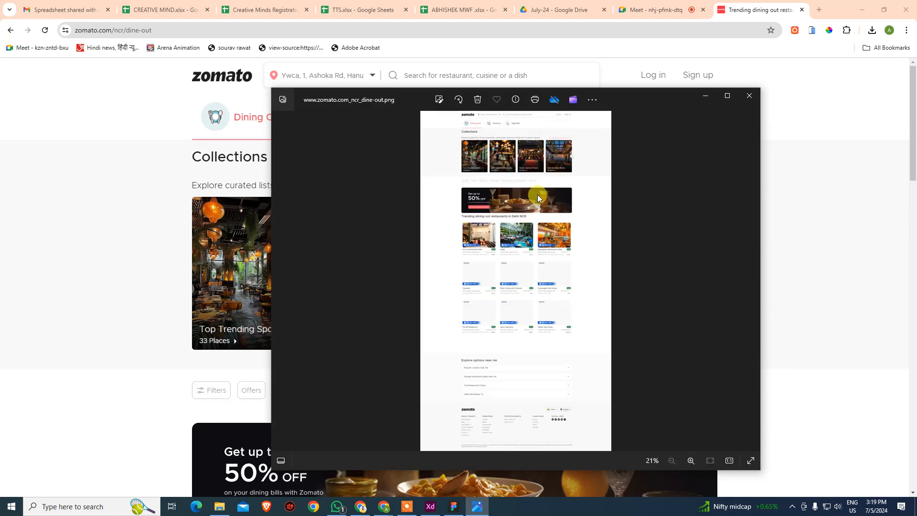
click(749, 97)
key(alt+Tab)
click(577, 209)
click(32, 8)
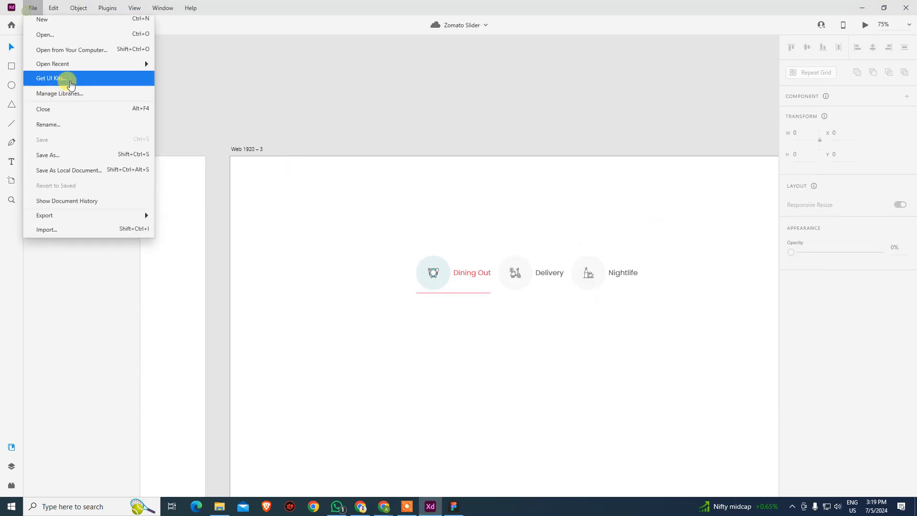
click(83, 43)
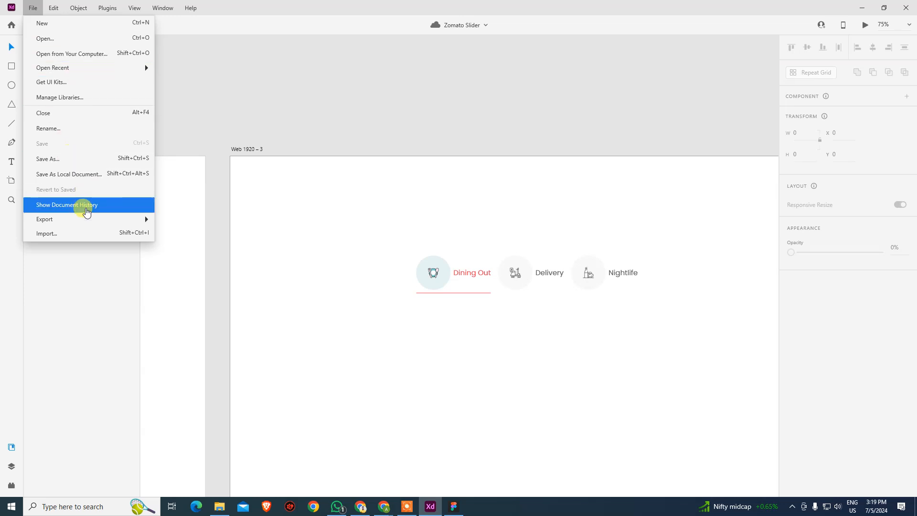
click(76, 234)
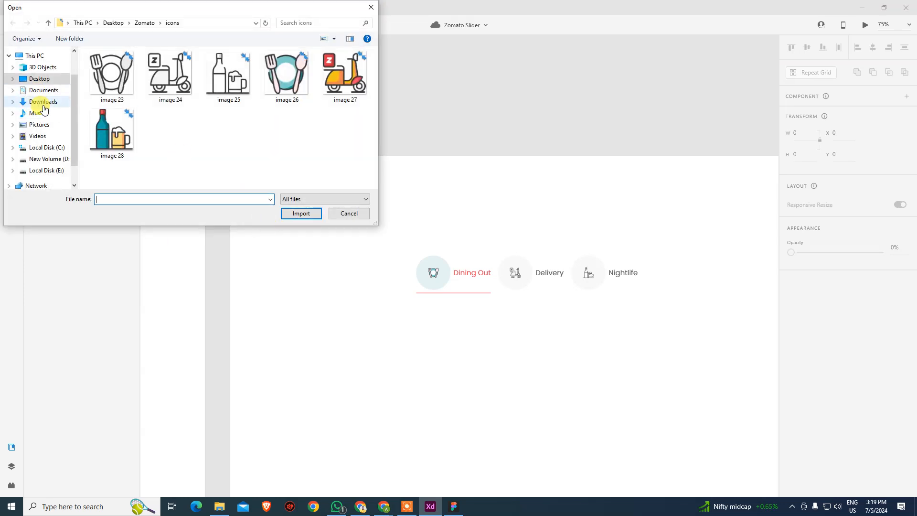
click(42, 104)
click(113, 88)
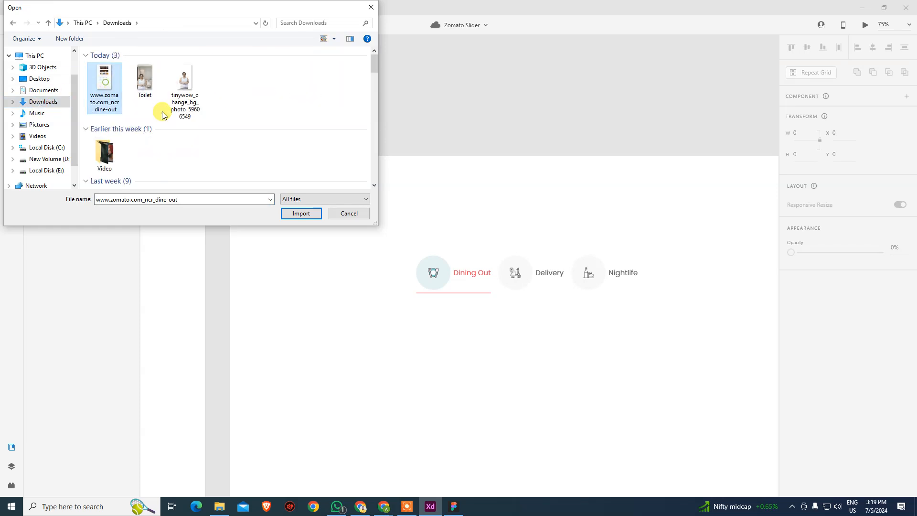
click(300, 213)
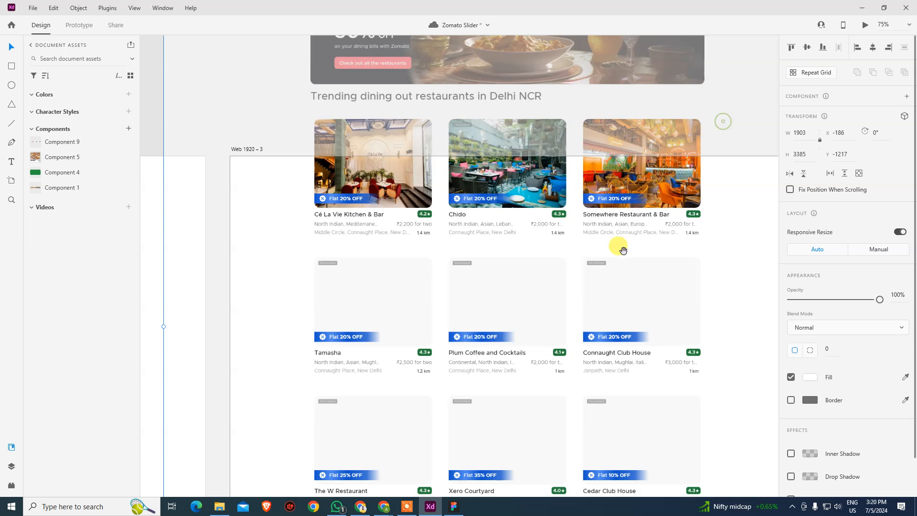
Align the imported page screenshot to the top and left edges of the Web 1920 – 3 artboard.
drag(613, 280, 438, 279)
click(738, 118)
click(512, 310)
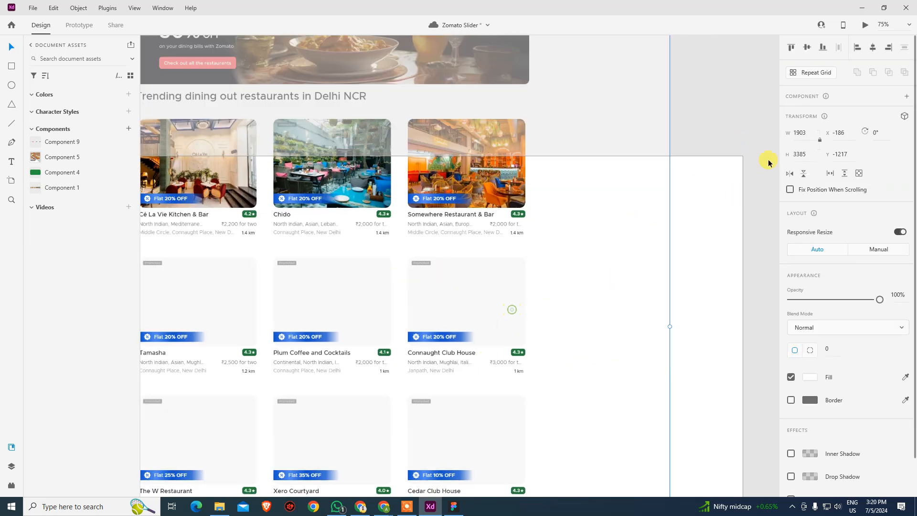
click(792, 50)
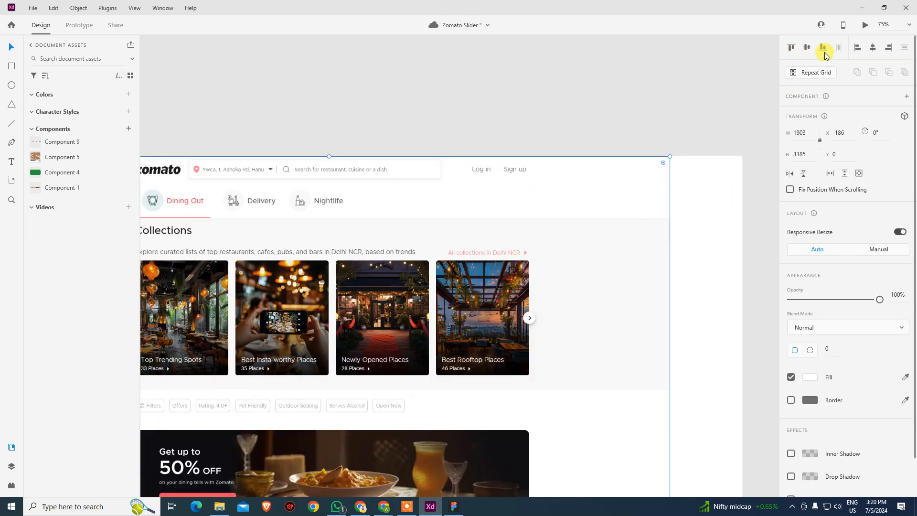
click(856, 52)
click(471, 127)
drag(471, 127, 557, 135)
drag(574, 224, 394, 221)
click(599, 235)
drag(535, 240, 602, 246)
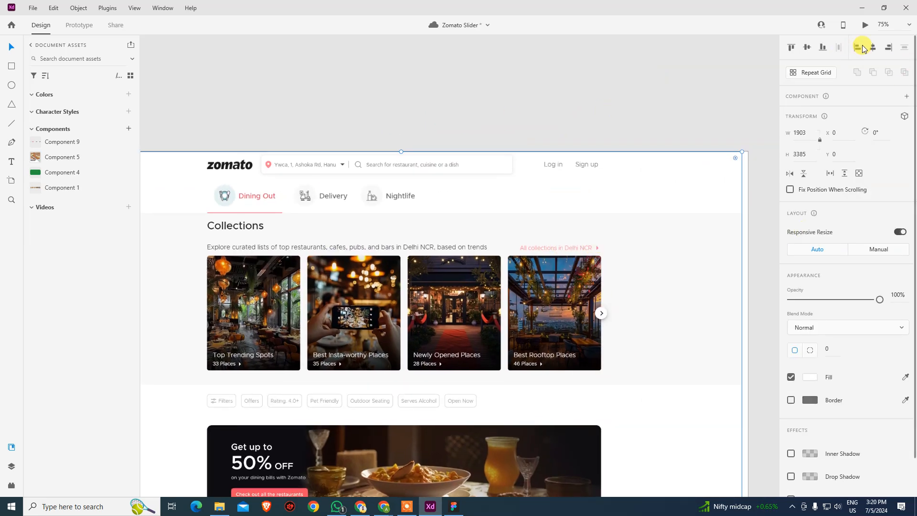
click(477, 139)
drag(477, 139, 706, 98)
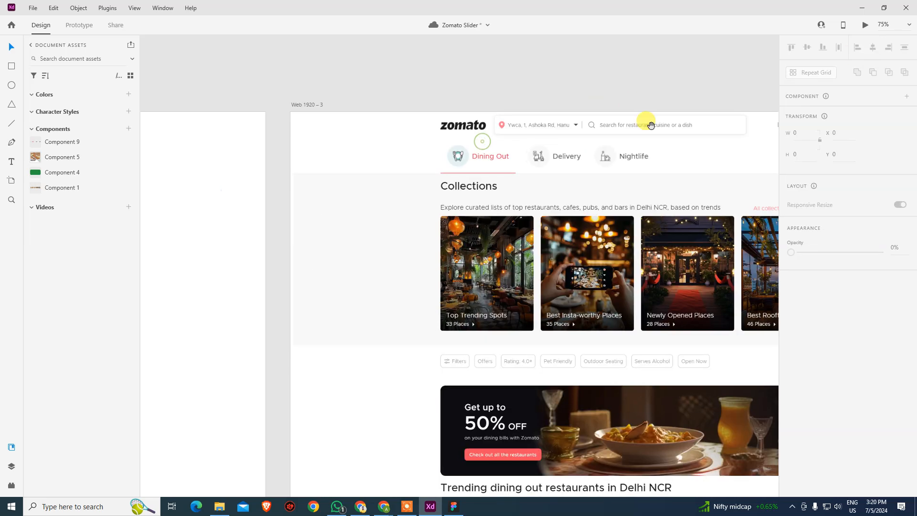
click(401, 199)
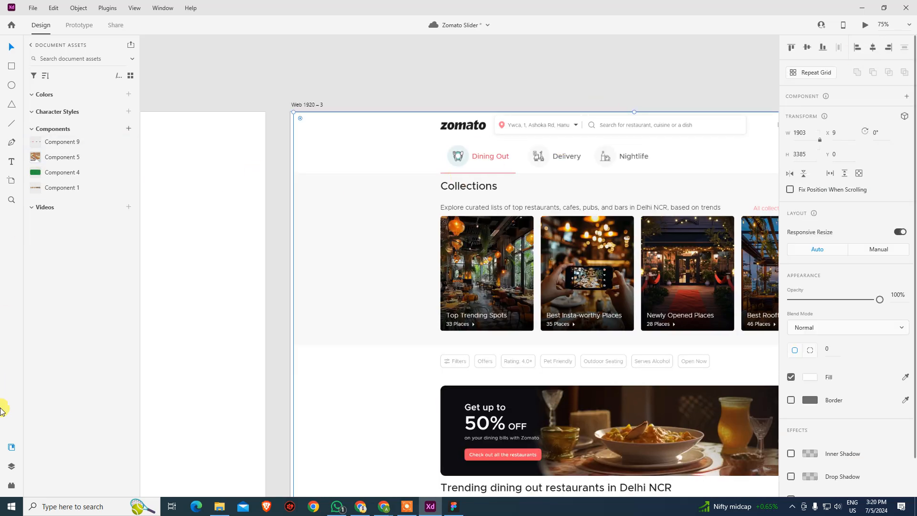
click(304, 103)
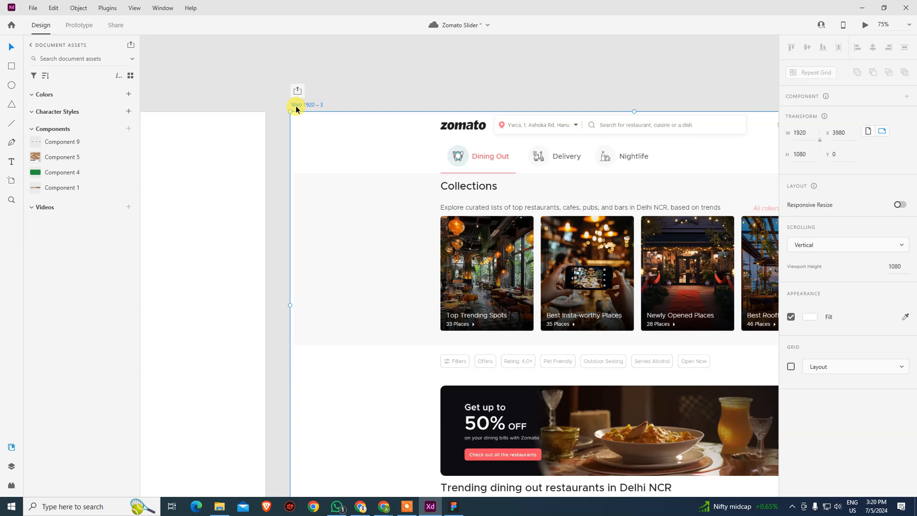
click(11, 447)
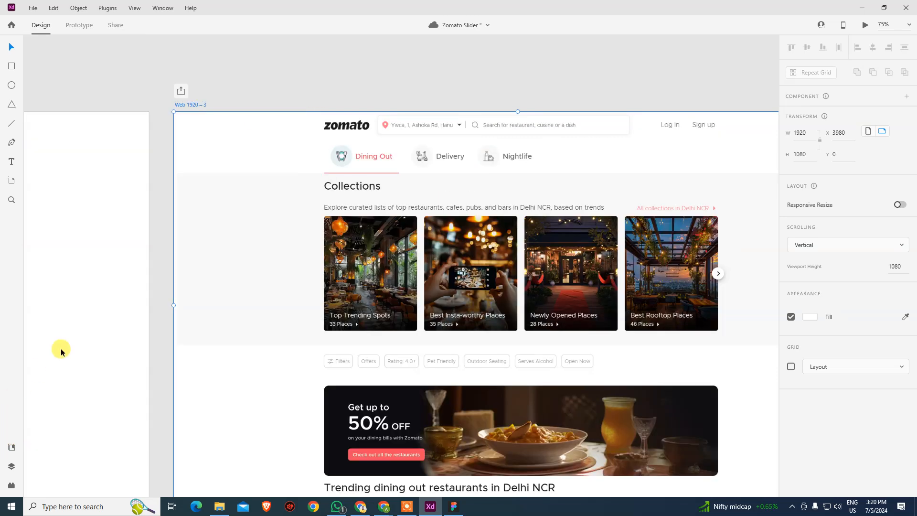
click(15, 465)
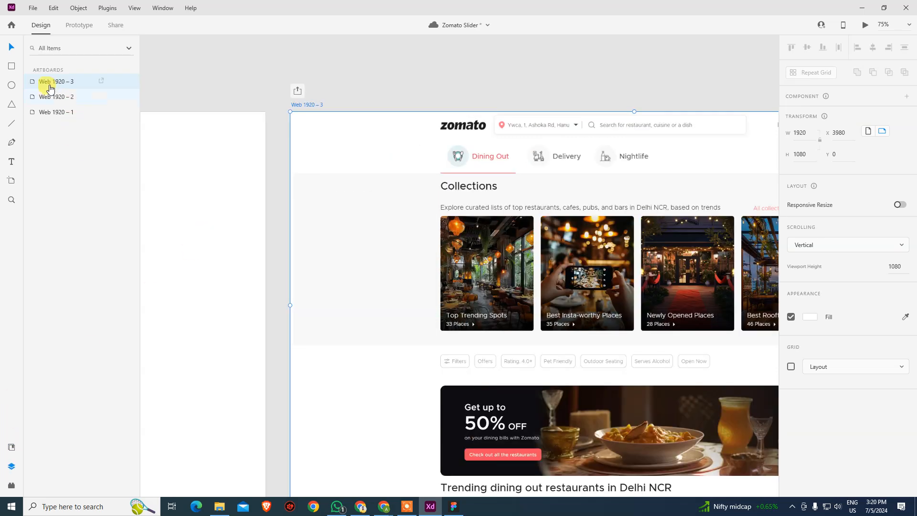
click(453, 153)
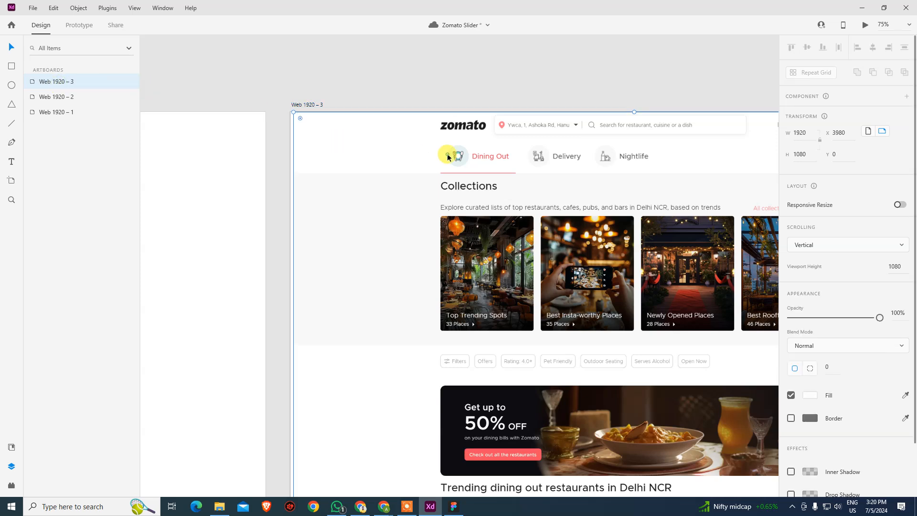
drag(381, 79, 682, 234)
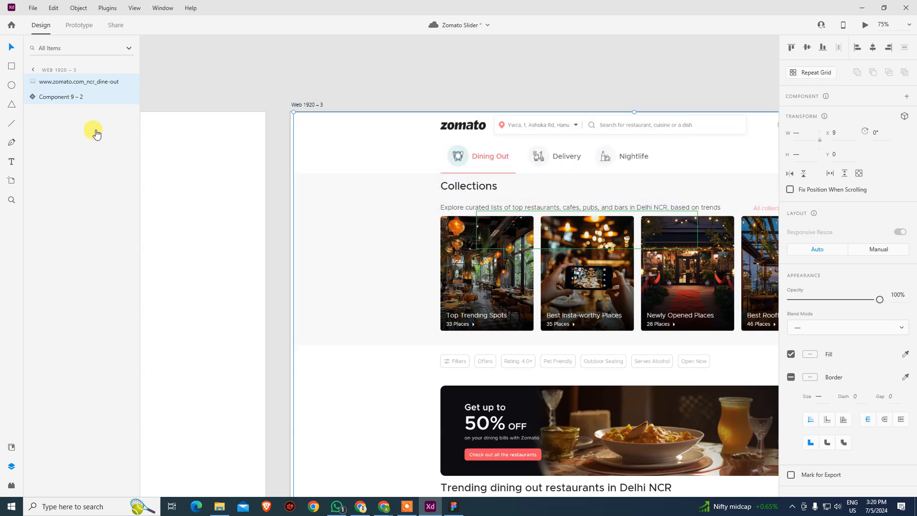
click(63, 98)
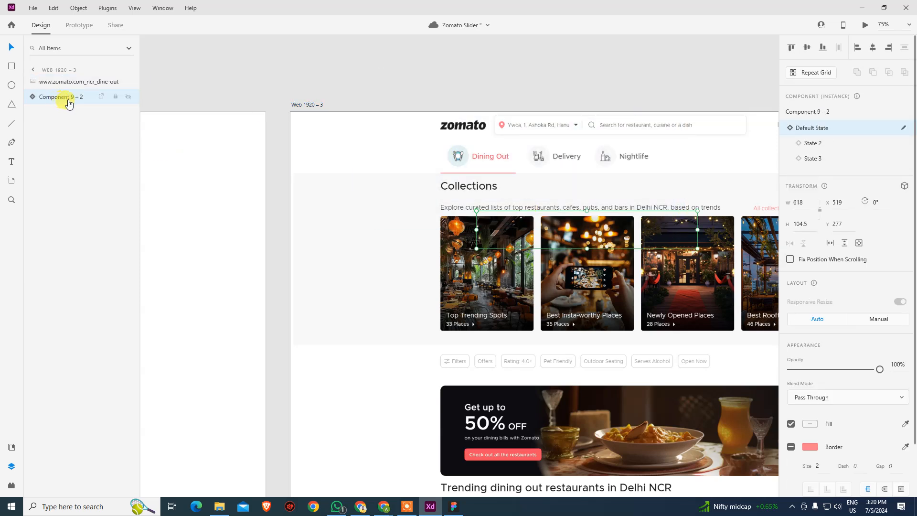
drag(70, 79, 68, 77)
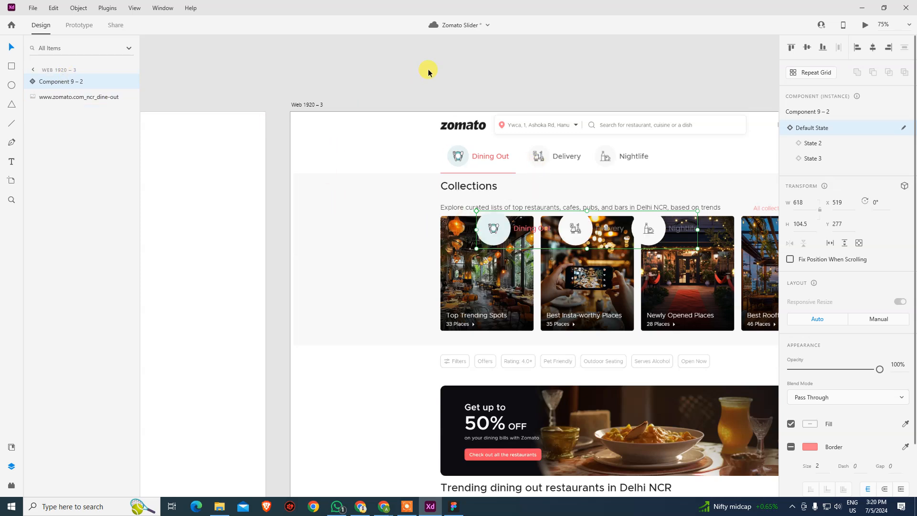
Position the tab component over the screenshot's Dining Out, Delivery and Nightlife tabs at X 419, Y 67.
drag(487, 224, 457, 159)
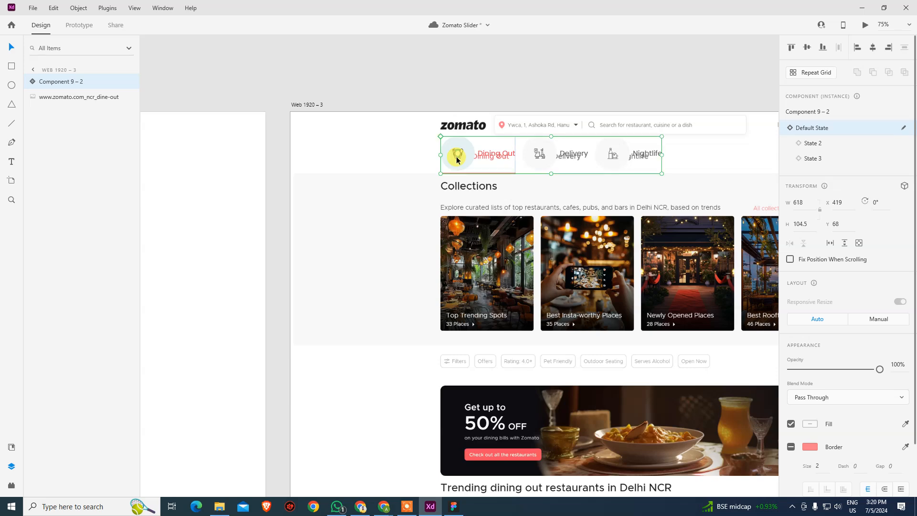
key(z)
click(502, 157)
click(501, 157)
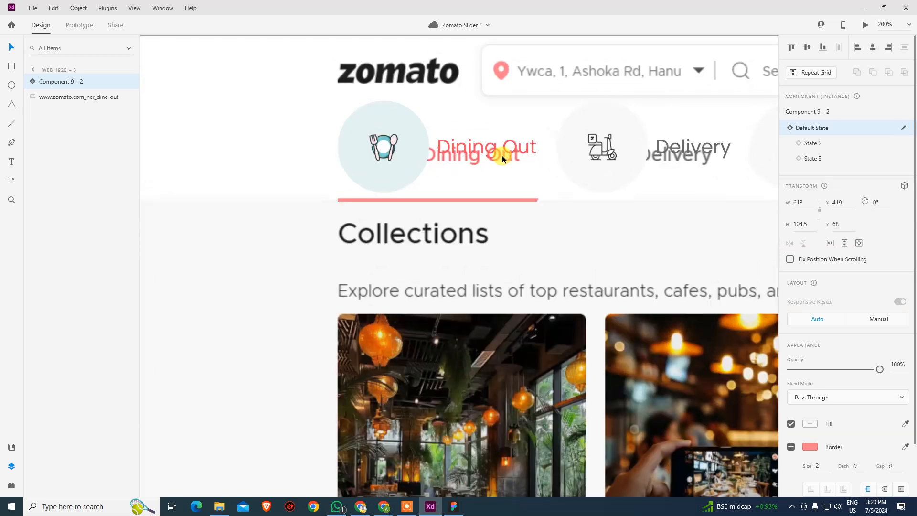
key(Right)
key(Right)
key(Right)
key(Right)
key(Right)
key(Up)
key(Up)
key(Down)
key(Left)
key(Left)
key(Left)
key(Left)
key(Left)
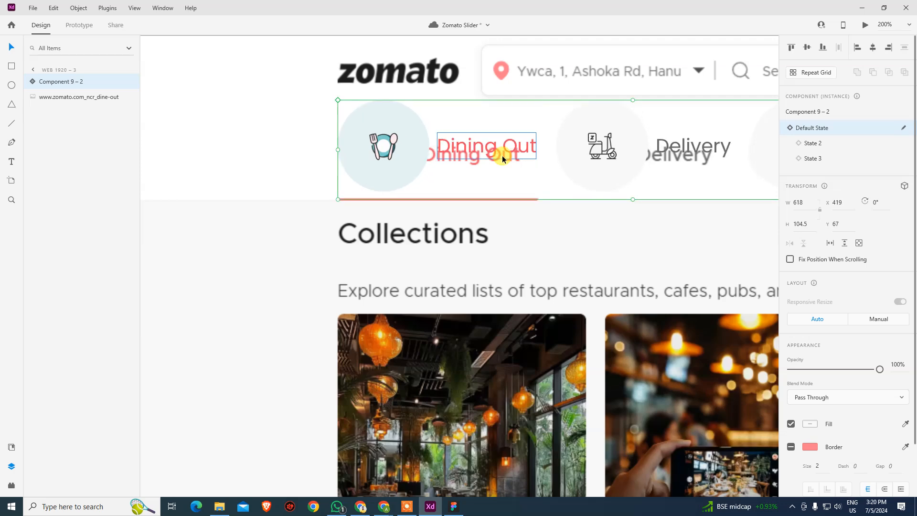
key(ctrl+minus)
key(ctrl+minus)
key(ctrl+minus)
click(502, 156)
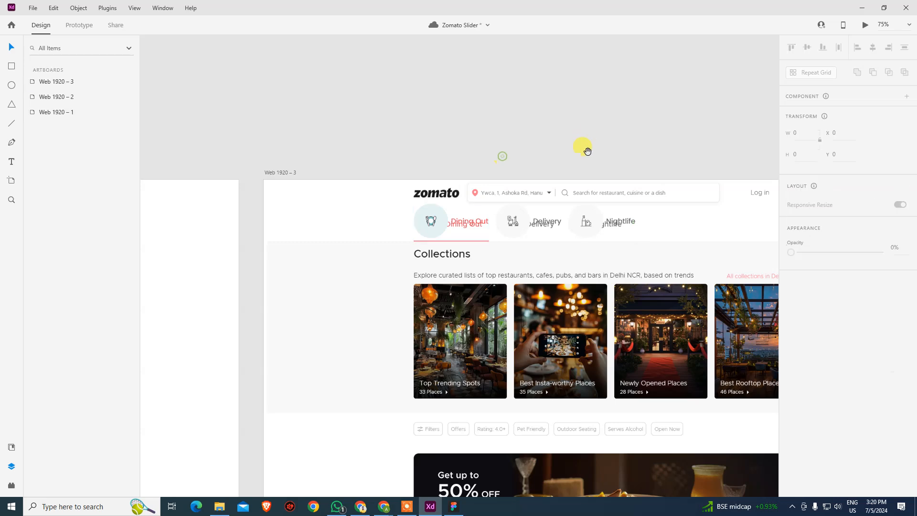
Switch to Chrome to compare the component with the live Dining Out page's tabs, and return to Adobe XD.
drag(581, 147, 549, 78)
key(alt+Tab)
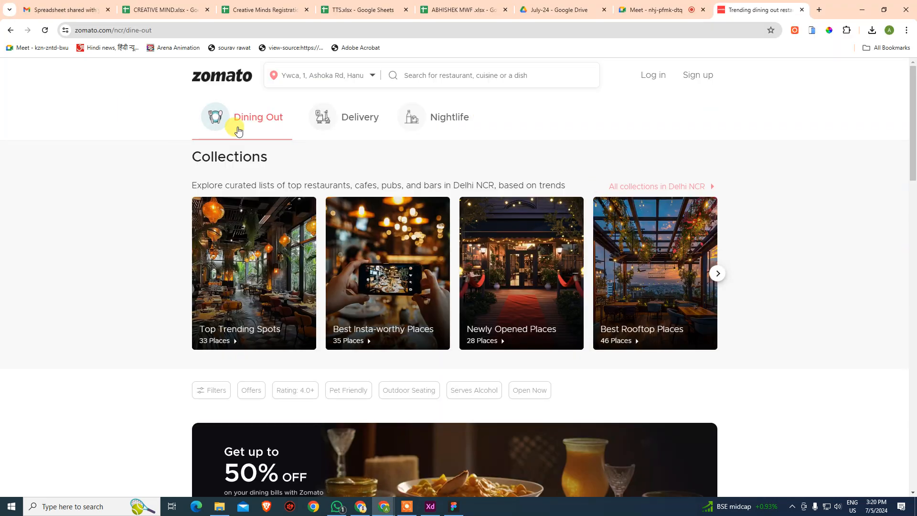
key(alt+Tab)
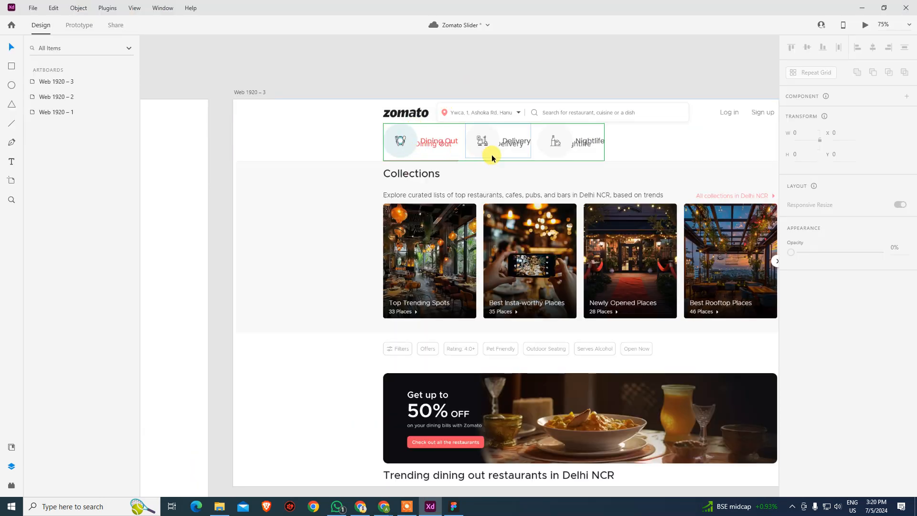
Preview the Web 1920 – 3 artboard with the tab component over the page screenshot, and close the preview.
scroll(497, 139, down, 3)
scroll(498, 139, right, 3)
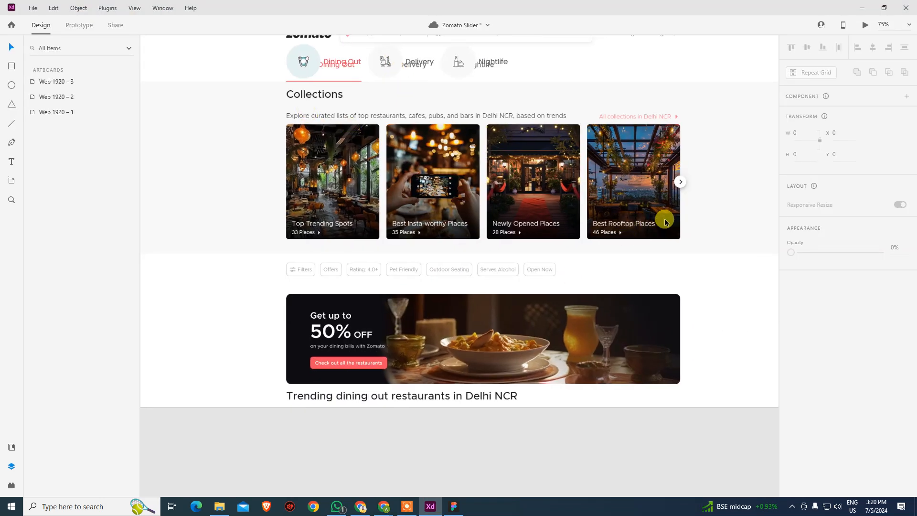
key(ctrl+minus)
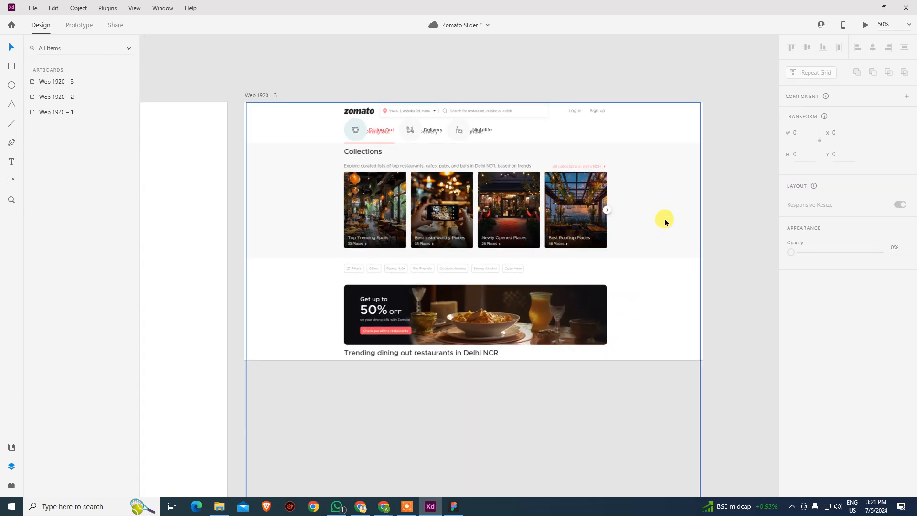
click(661, 218)
key(ctrl+Return)
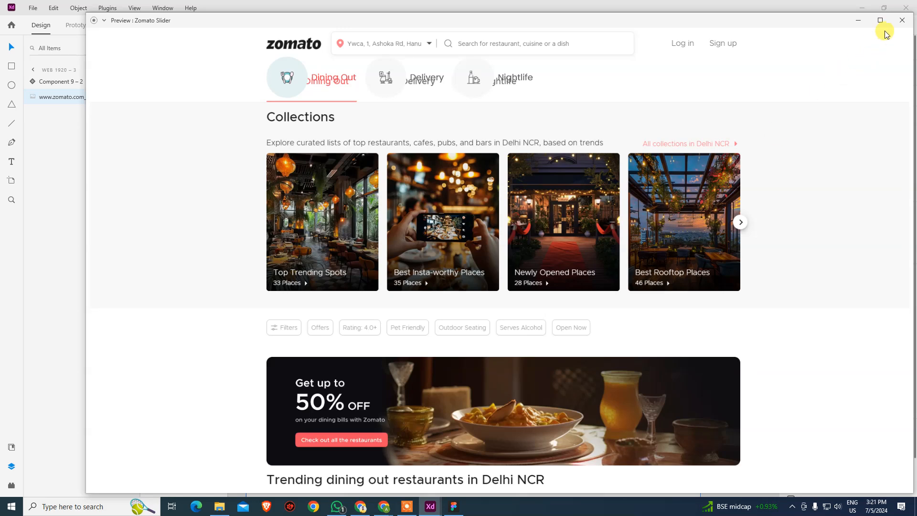
click(899, 21)
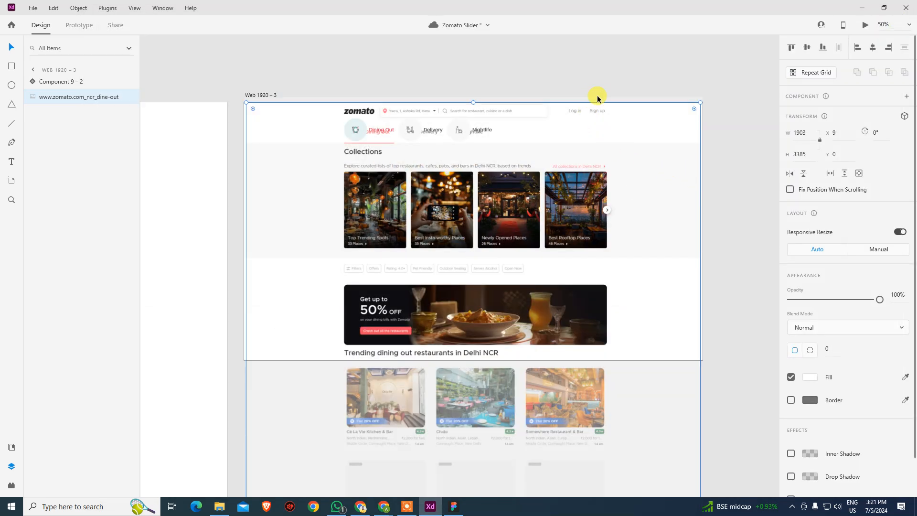
Set the Web 1920 – 3 artboard's height to 3385 to match the full page screenshot.
click(605, 79)
click(268, 94)
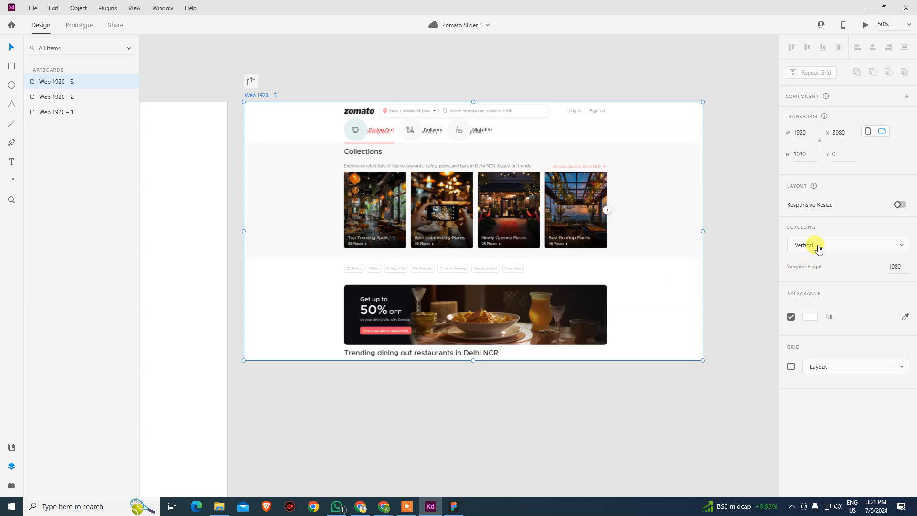
click(714, 266)
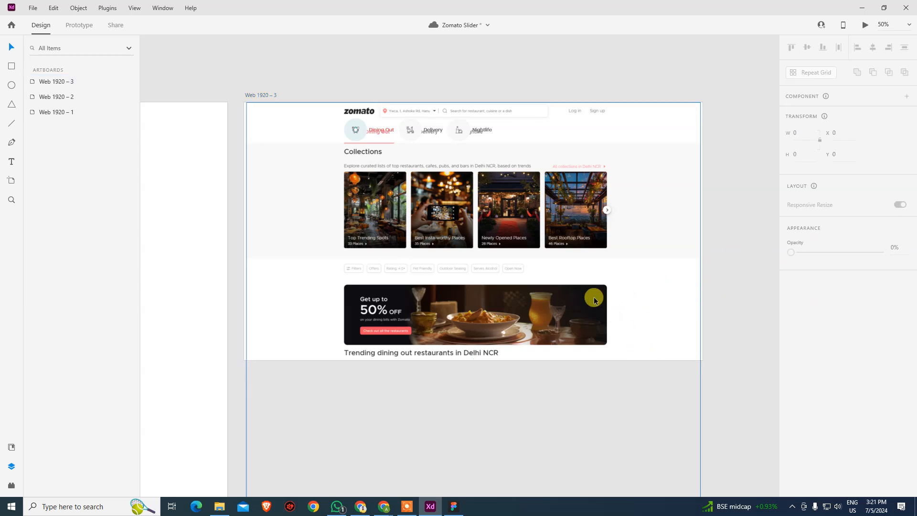
click(253, 94)
drag(464, 298, 437, 128)
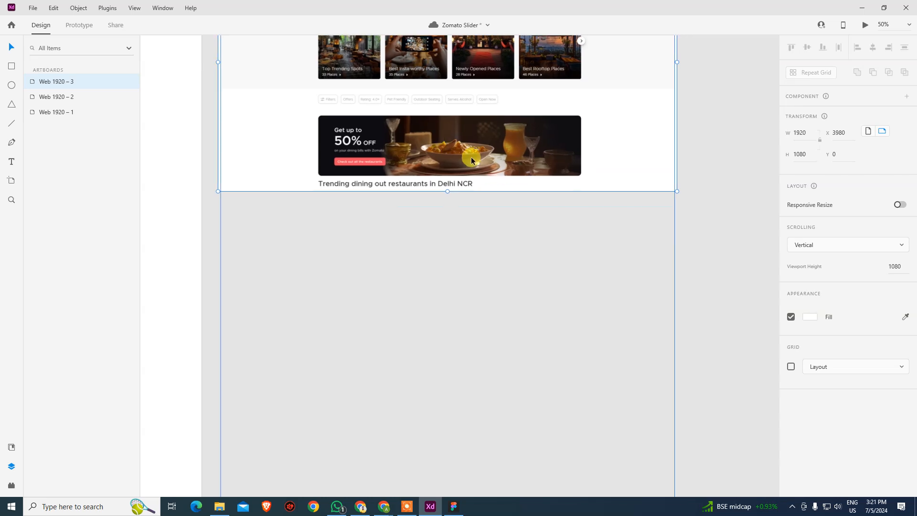
click(539, 147)
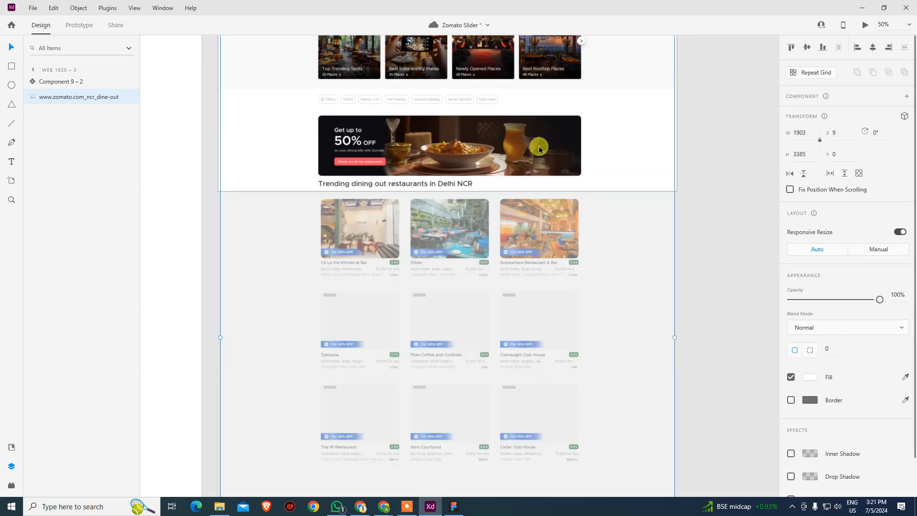
click(742, 154)
drag(392, 96, 419, 276)
click(256, 107)
drag(810, 152, 757, 152)
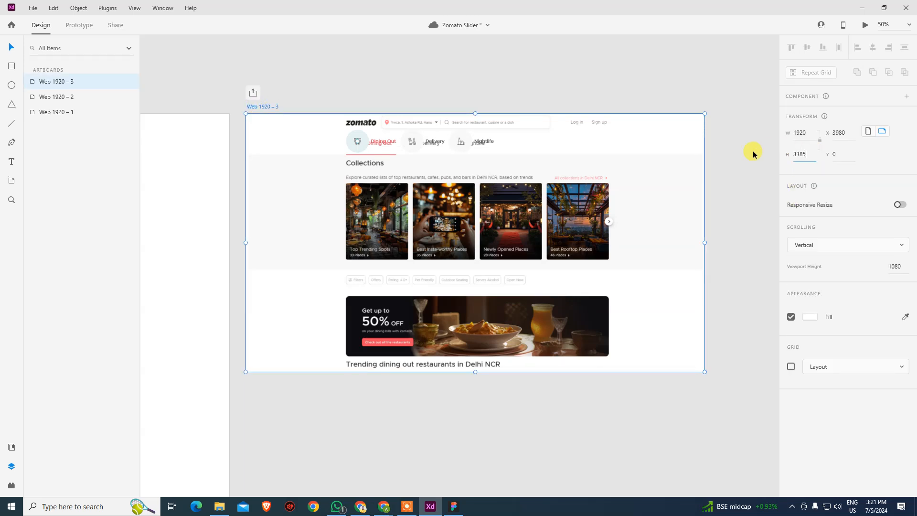
key(Return)
click(598, 76)
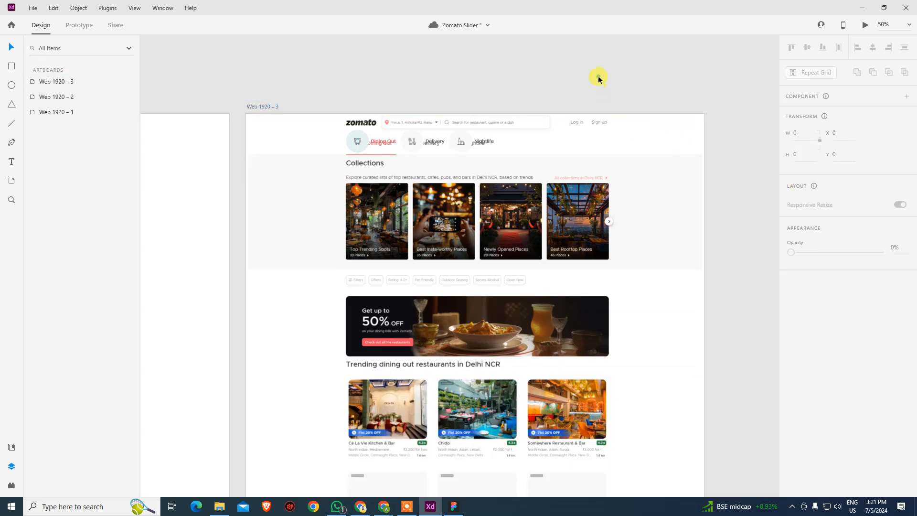
Preview the extended Web 1920 – 3 artboard, test its vertical scrolling, and close the preview.
click(643, 190)
key(ctrl+Return)
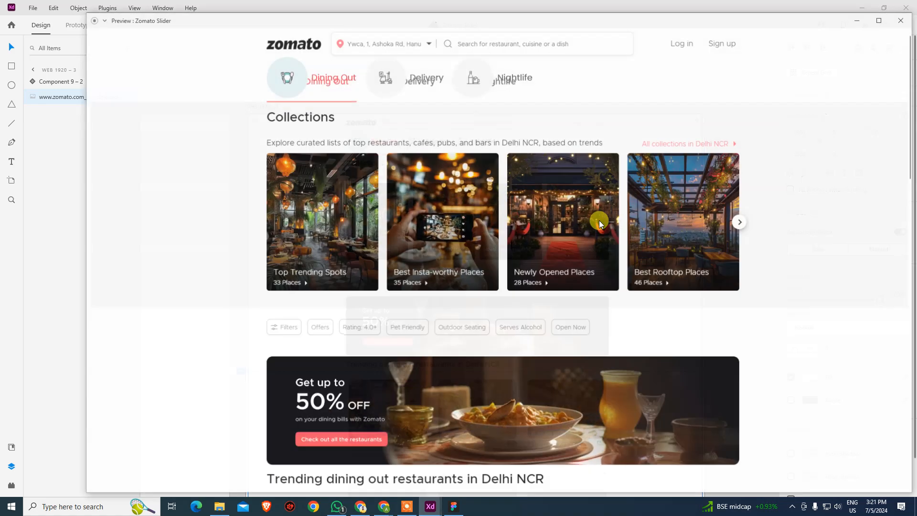
scroll(379, 245, down, 15)
scroll(380, 245, up, 15)
scroll(397, 222, down, 15)
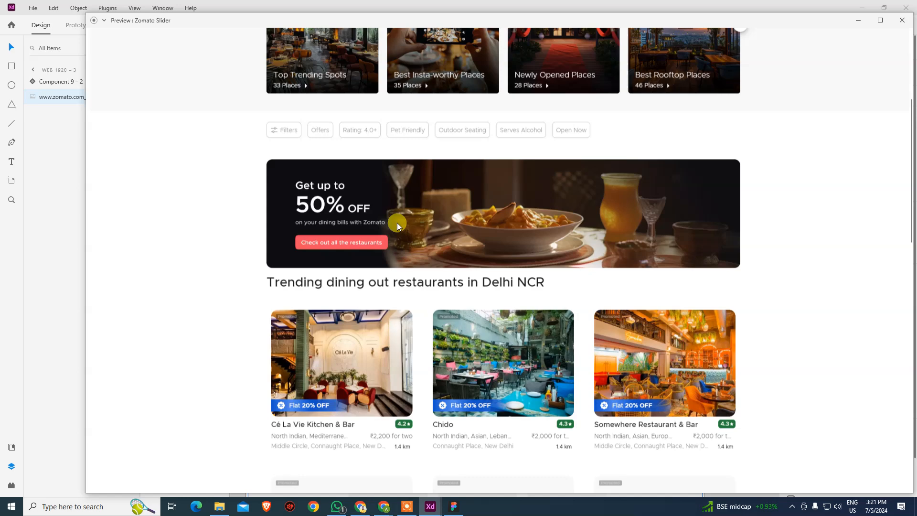
click(902, 20)
Duplicate the Web 1920 – 3 artboard with its page screenshot and tab component.
drag(505, 100, 469, 91)
click(219, 101)
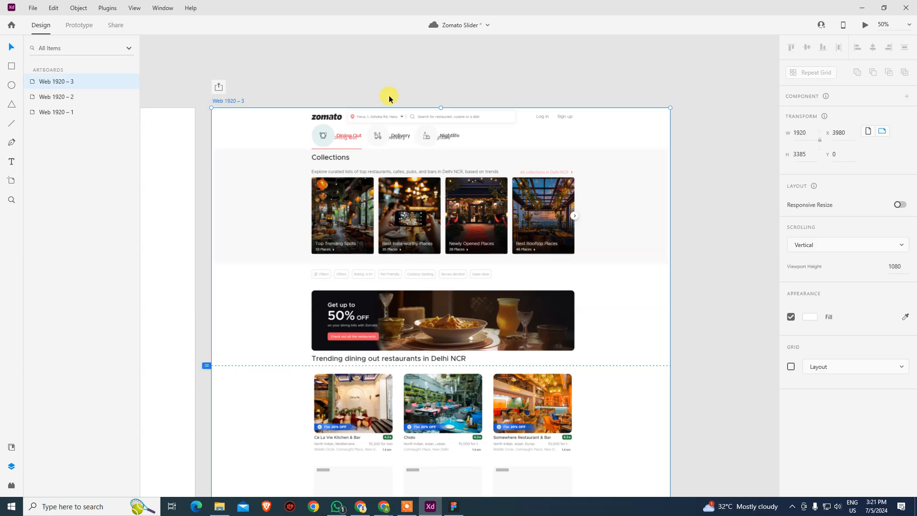
key(ctrl+d)
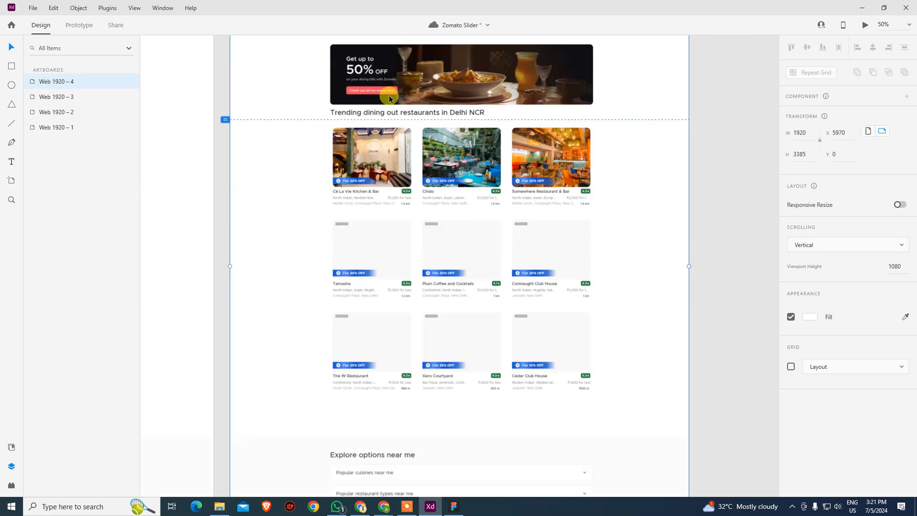
drag(393, 105, 496, 295)
drag(459, 221, 528, 277)
drag(453, 237, 537, 226)
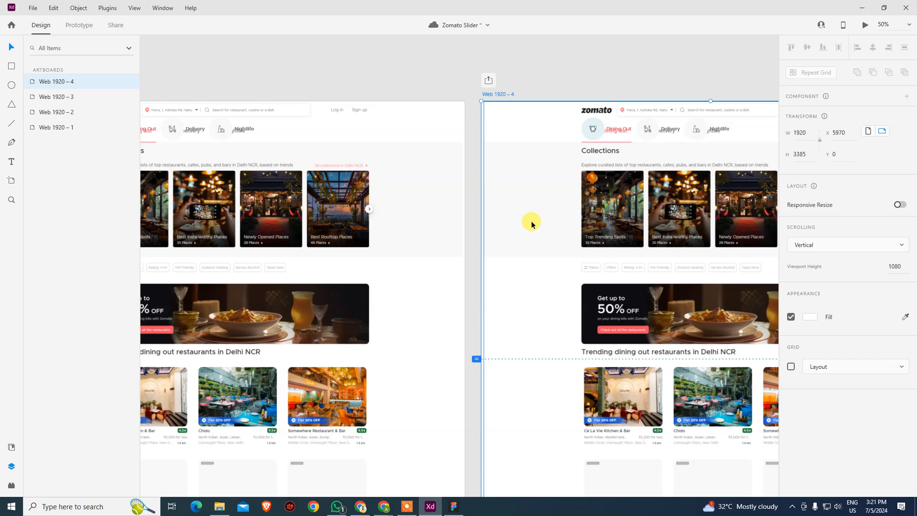
click(616, 81)
drag(587, 195, 731, 230)
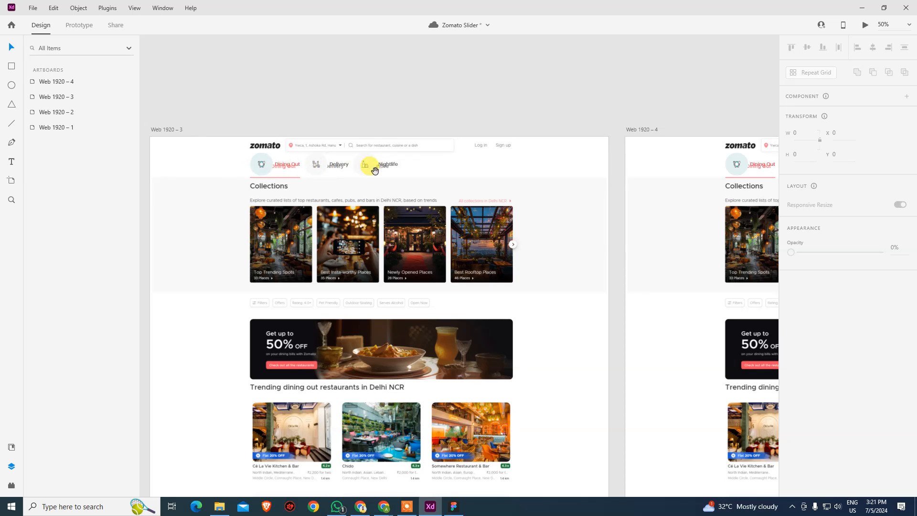
drag(440, 196, 271, 223)
Switch to Chrome to view the Zomato Delivery page, reopen the Dining Out page, and return to Adobe XD.
key(alt+Tab)
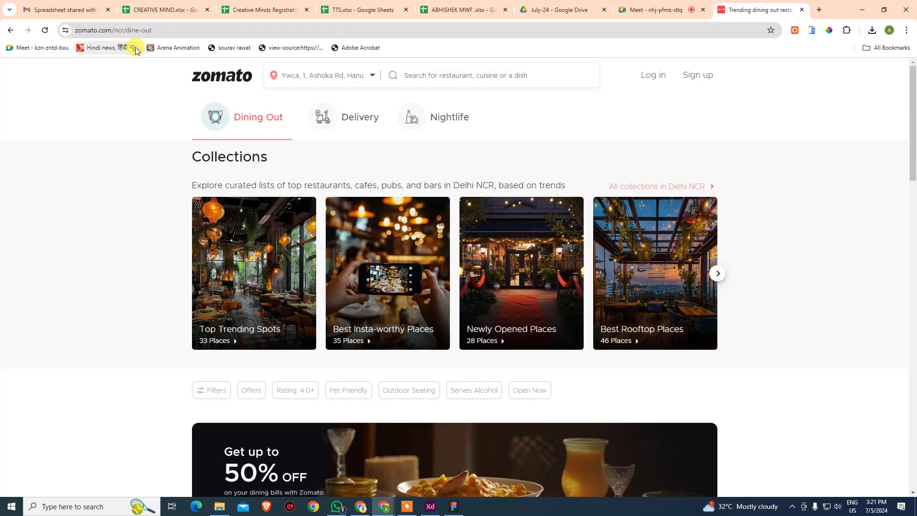
click(342, 120)
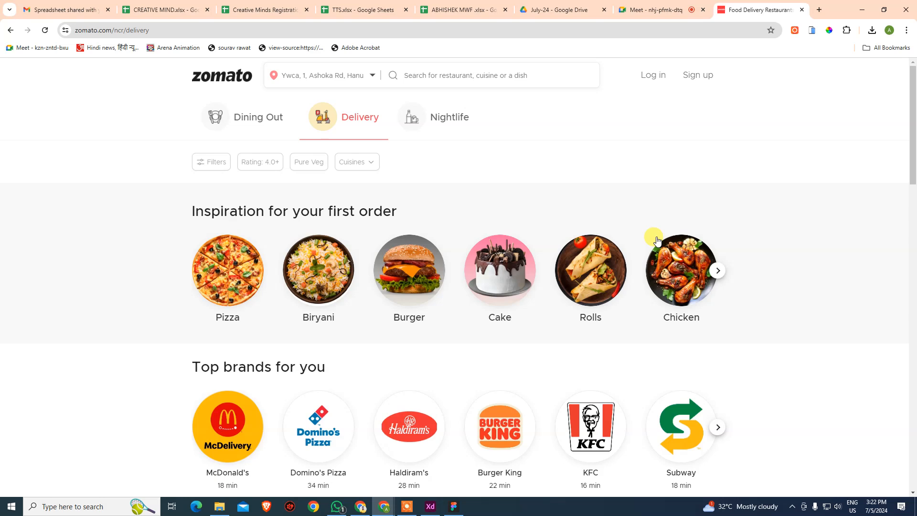
click(255, 126)
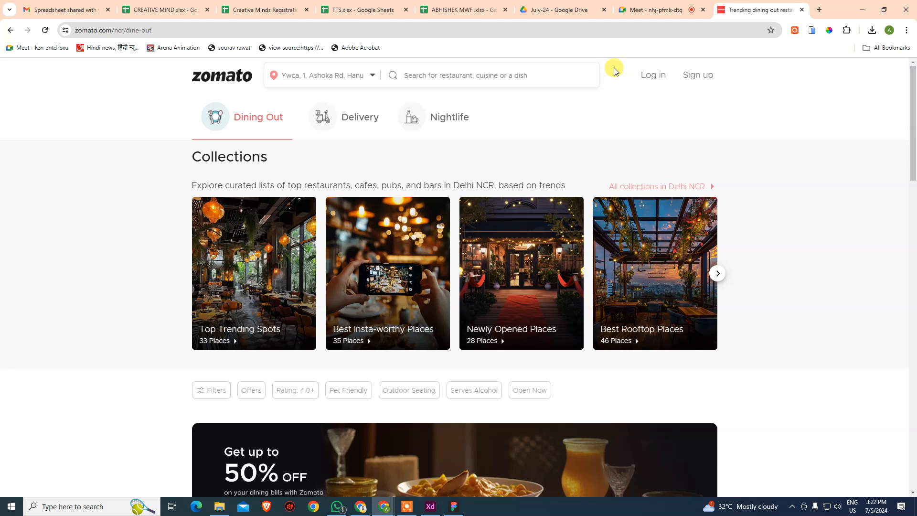
key(alt+Tab)
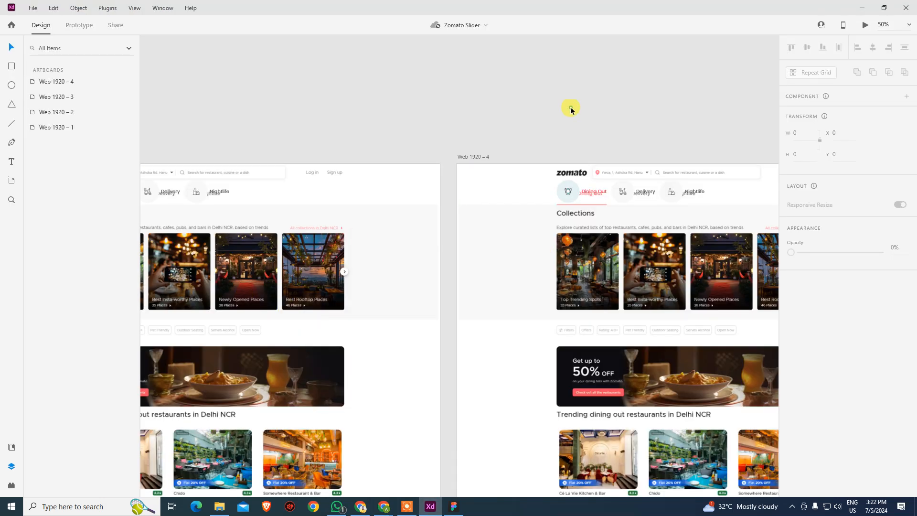
Switch to Chrome and open the developer tools command list for the Dining Out page, filtered by "screen".
scroll(463, 187, right, 5)
key(alt+Tab)
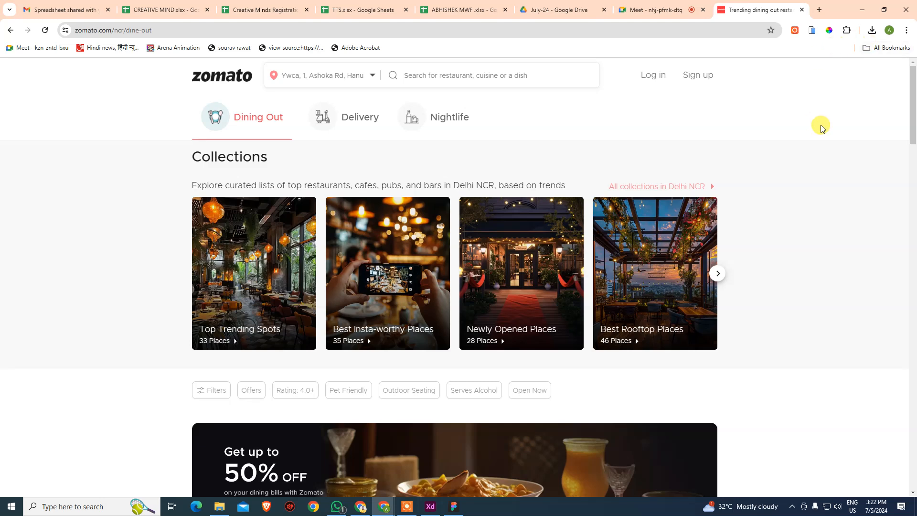
key(ctrl+shift+j)
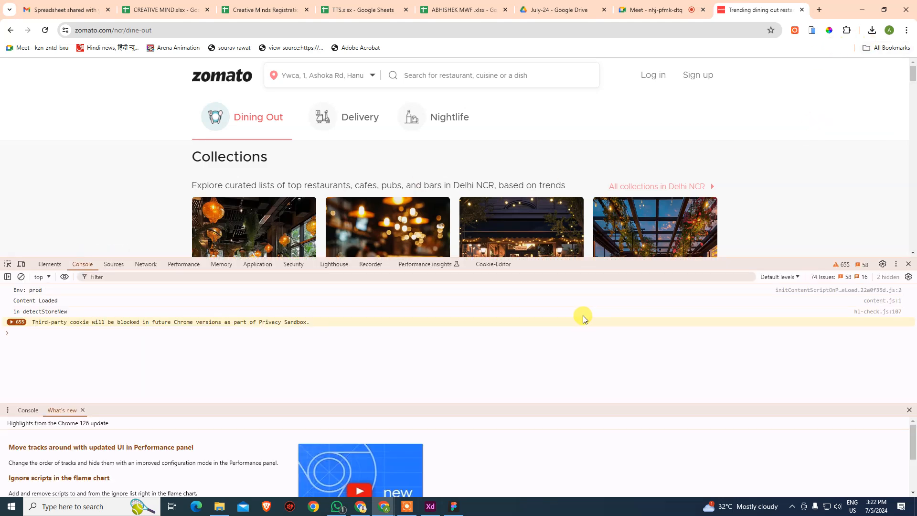
key(ctrl+shift+p)
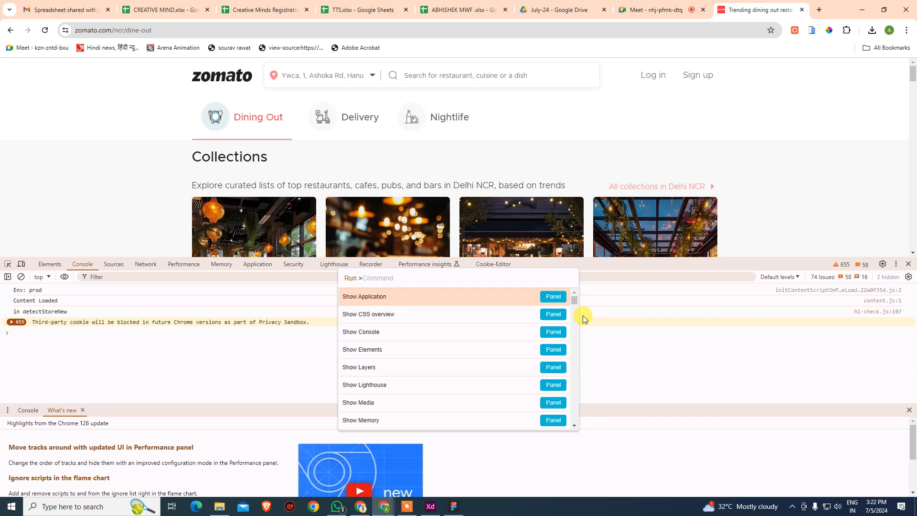
text(screen)
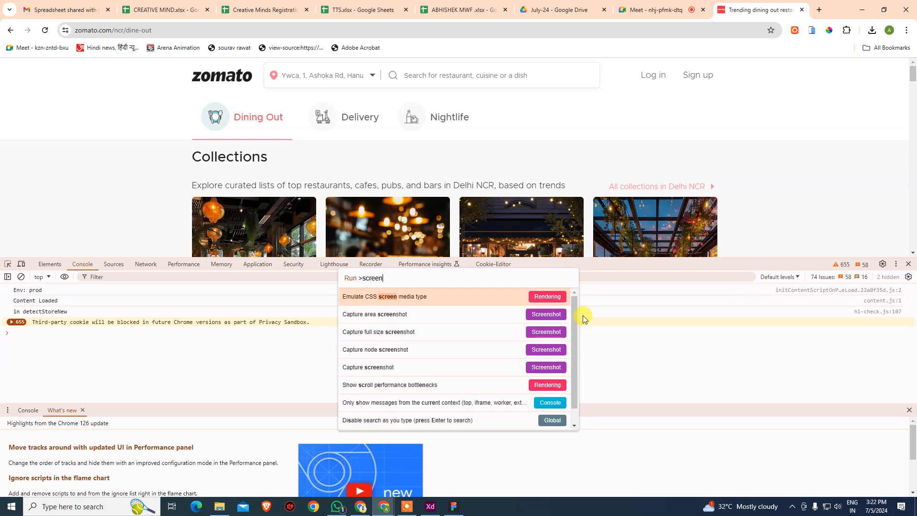
Load the whole Dining Out page down to its footer, return to the header, and capture a full size screenshot.
scroll(710, 184, down, 10)
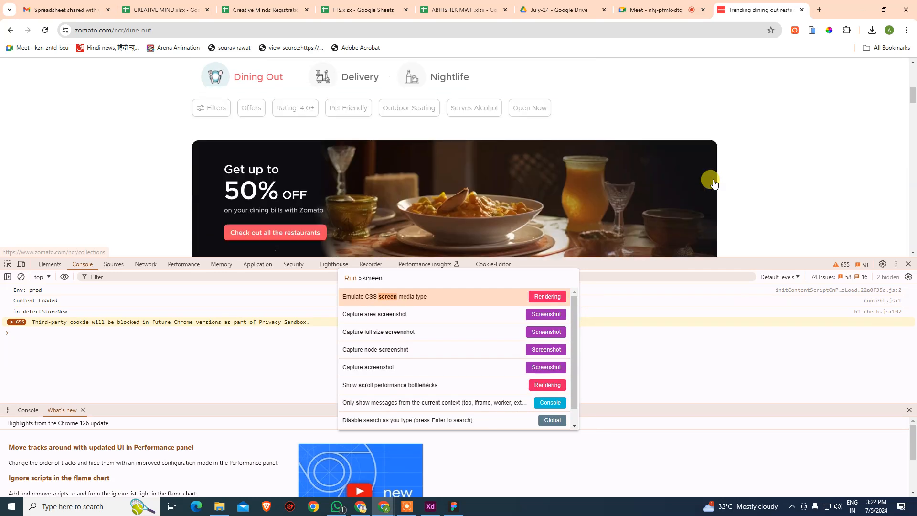
scroll(711, 191, down, 6)
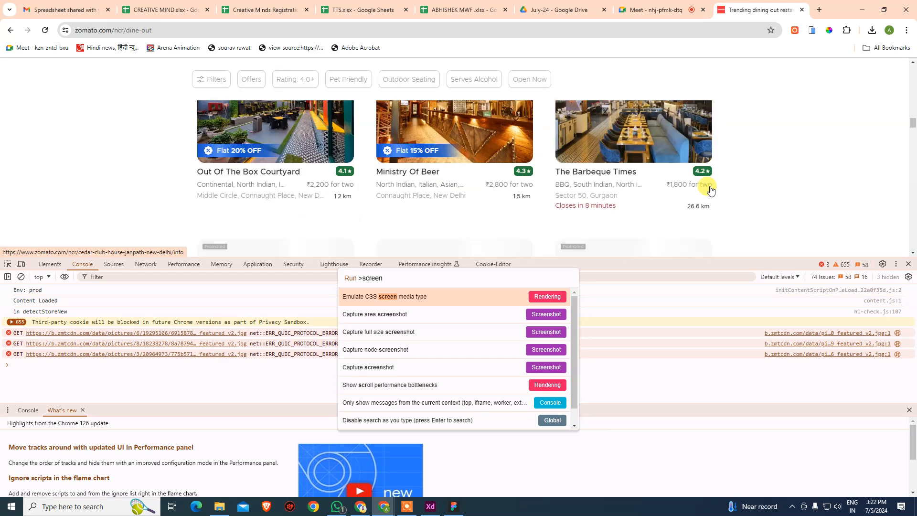
scroll(709, 194, down, 6)
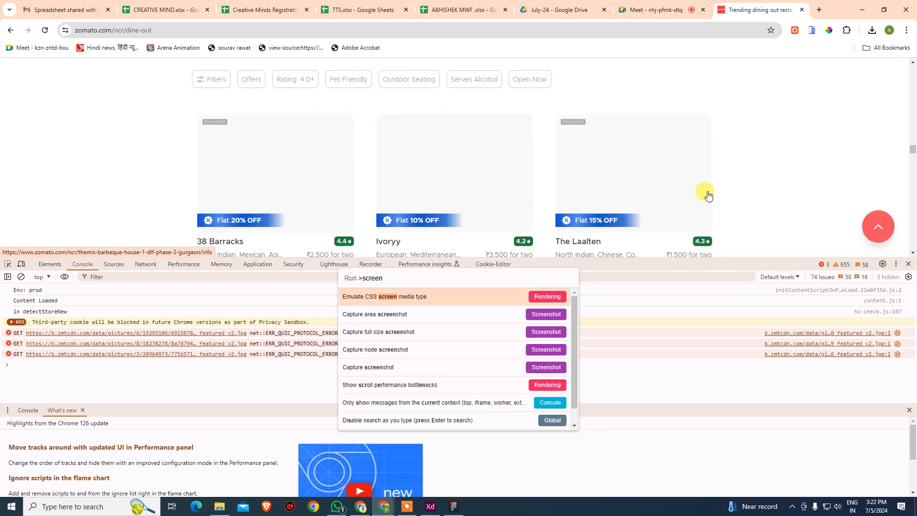
scroll(709, 194, up, 3)
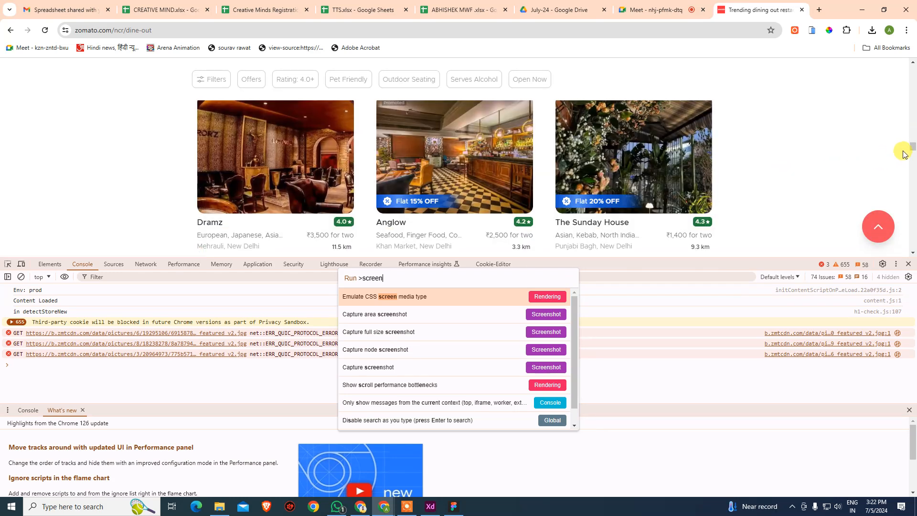
drag(911, 149, 907, 290)
drag(911, 216, 912, 242)
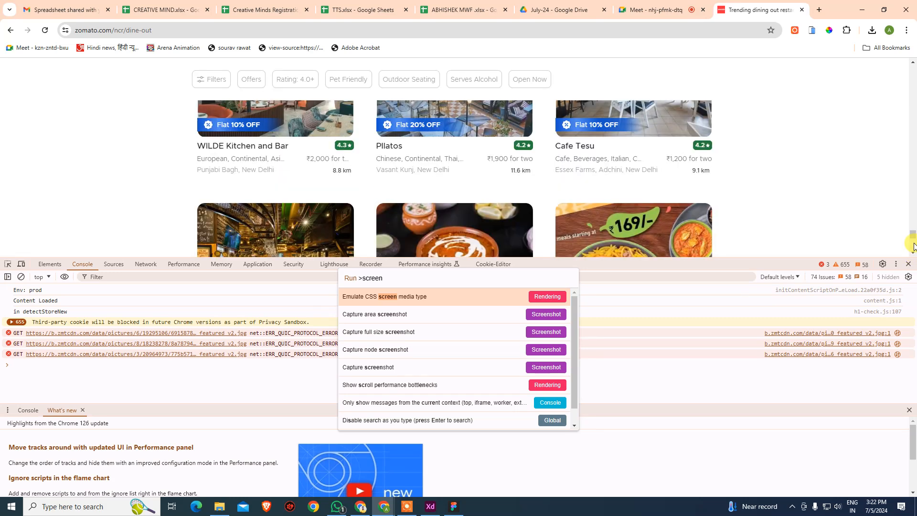
drag(914, 253, 913, 237)
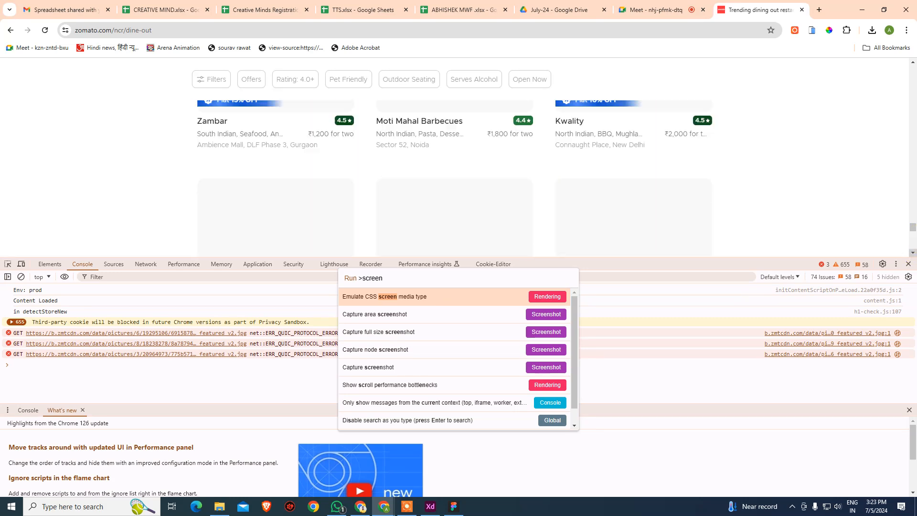
drag(913, 221, 913, 252)
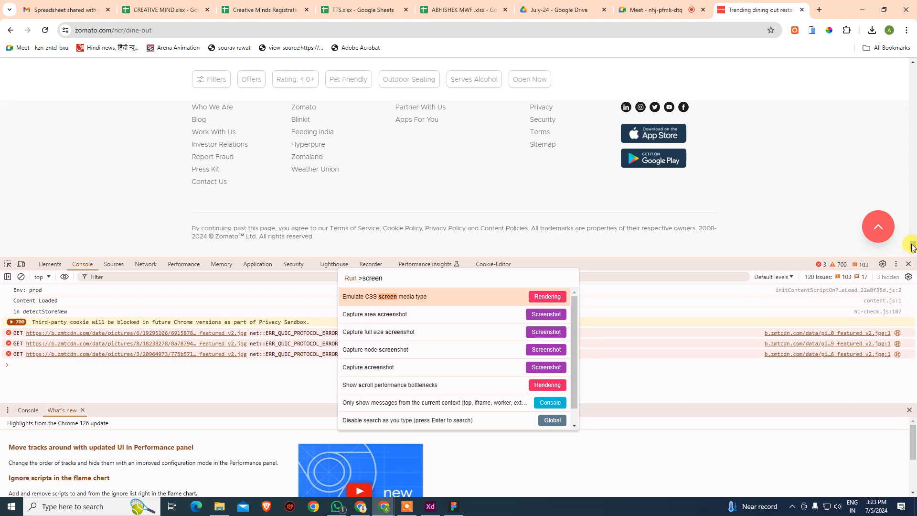
scroll(907, 233, up, 10)
scroll(907, 232, up, 6)
scroll(907, 232, up, 10)
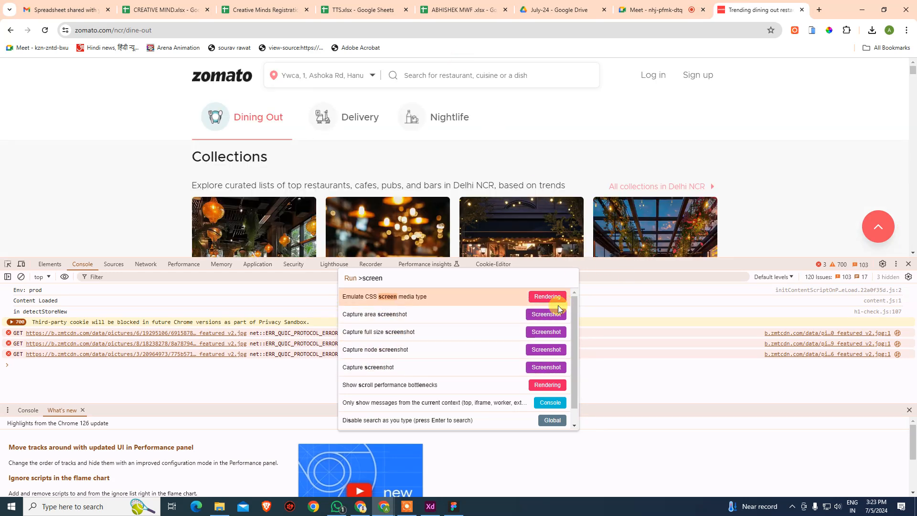
click(388, 333)
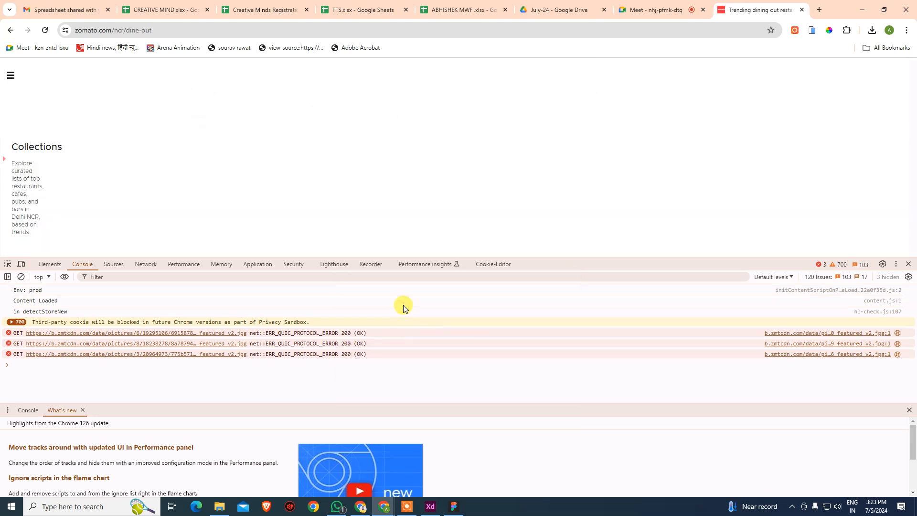
click(872, 34)
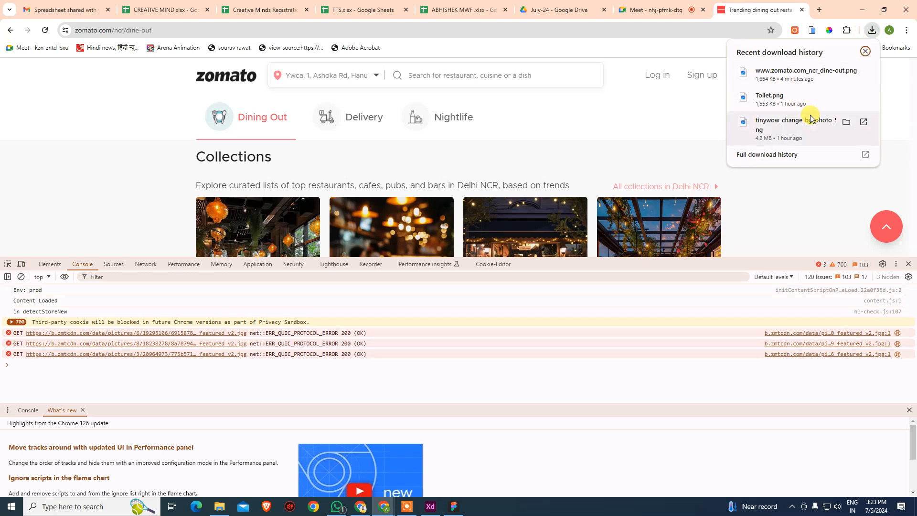
click(806, 72)
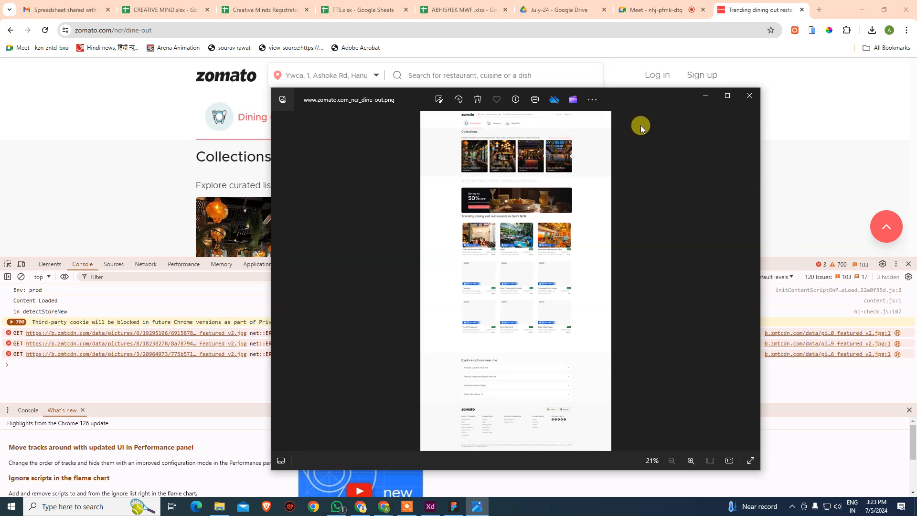
click(747, 95)
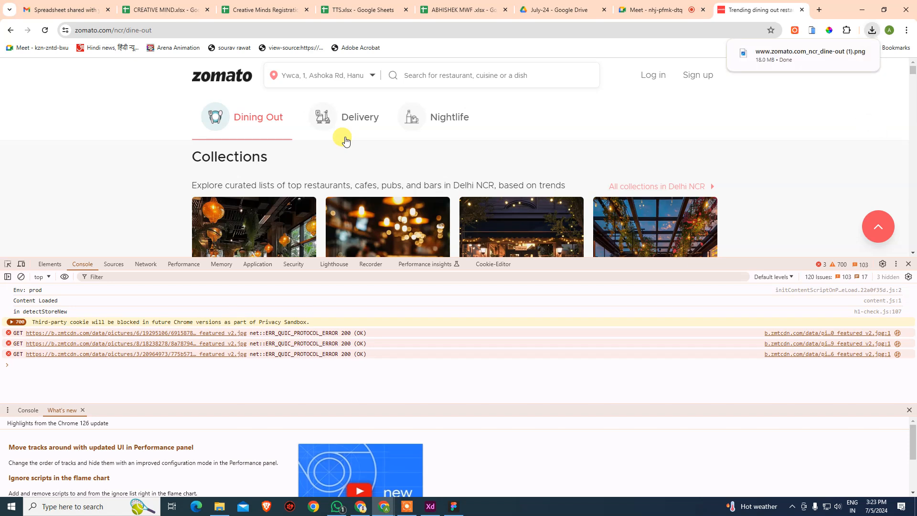
click(801, 56)
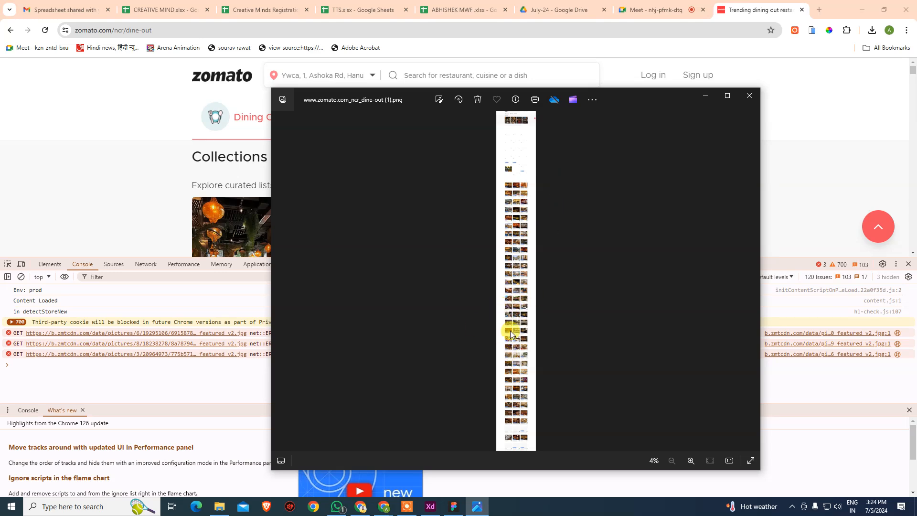
click(749, 95)
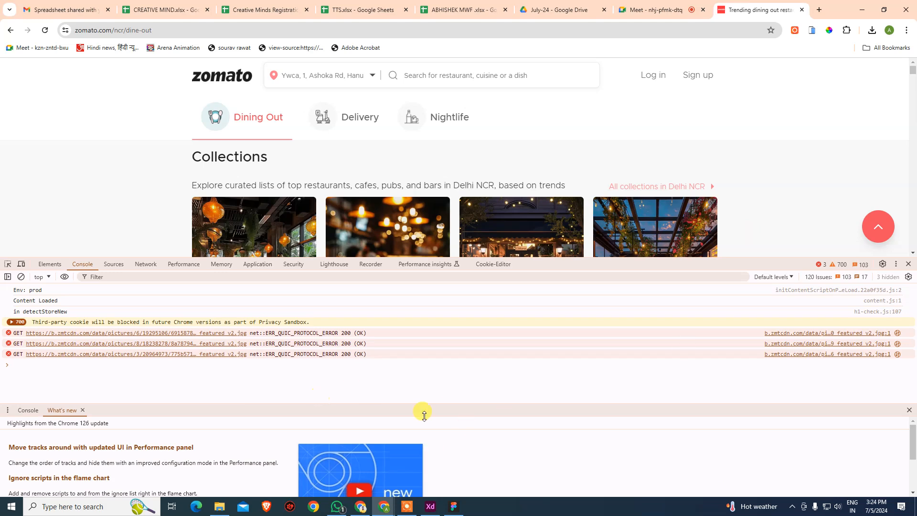
Switch to Adobe XD and delete the old page screenshot from the Web 1920 – 4 artboard.
click(436, 510)
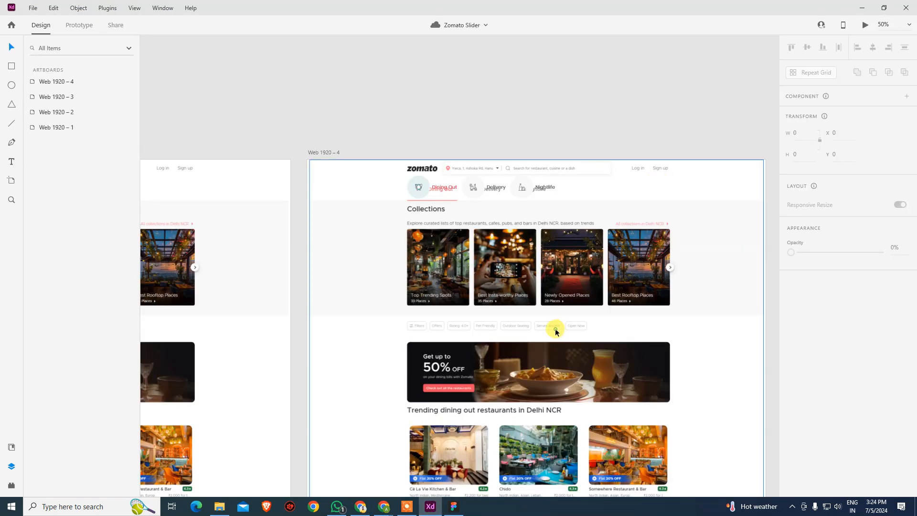
click(537, 321)
key(Delete)
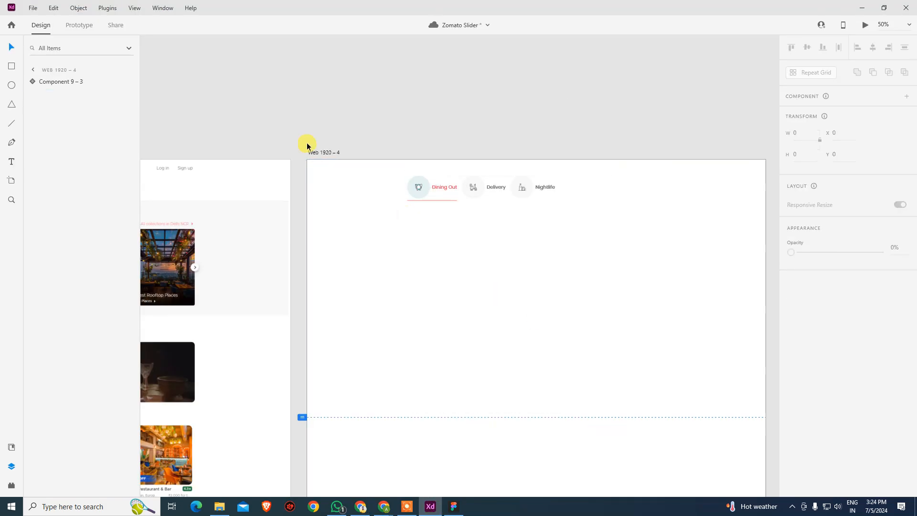
click(33, 8)
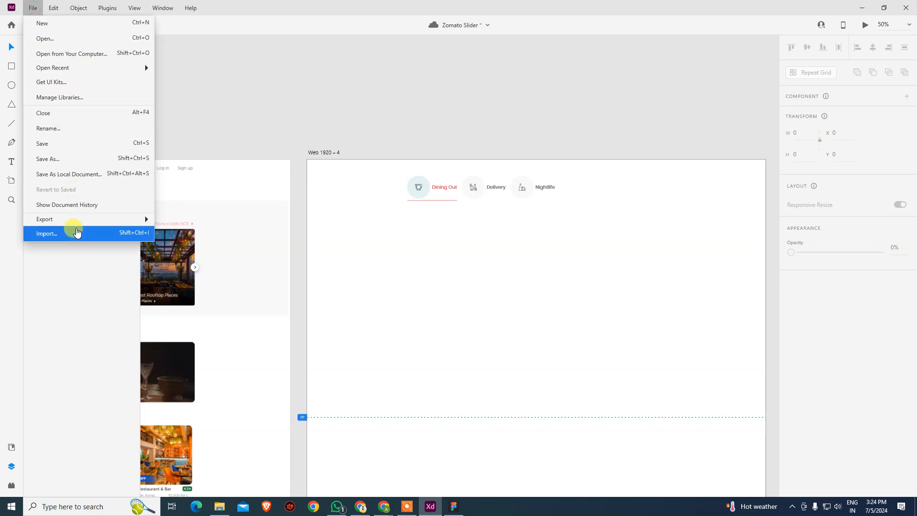
click(47, 232)
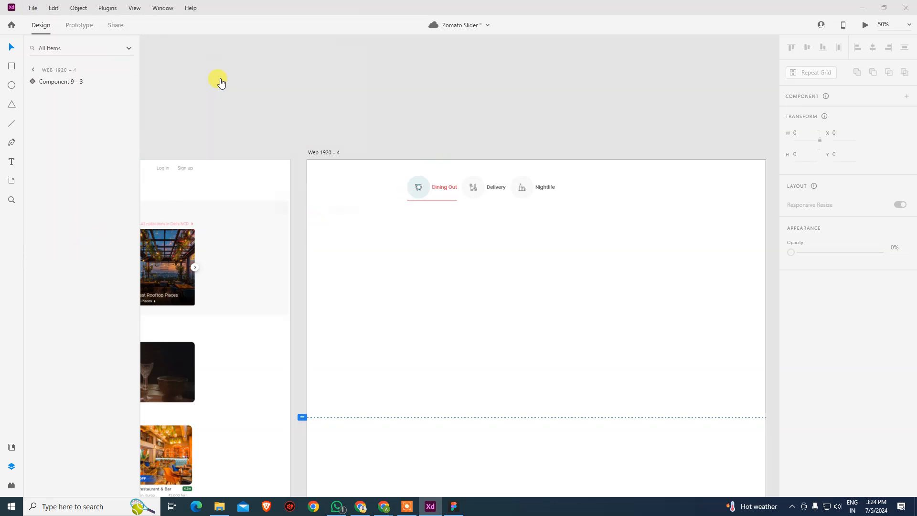
click(104, 79)
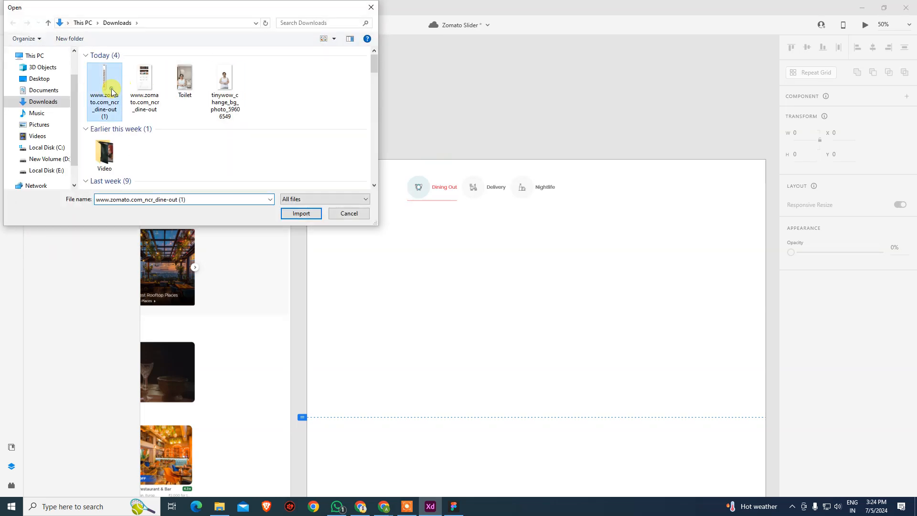
click(306, 213)
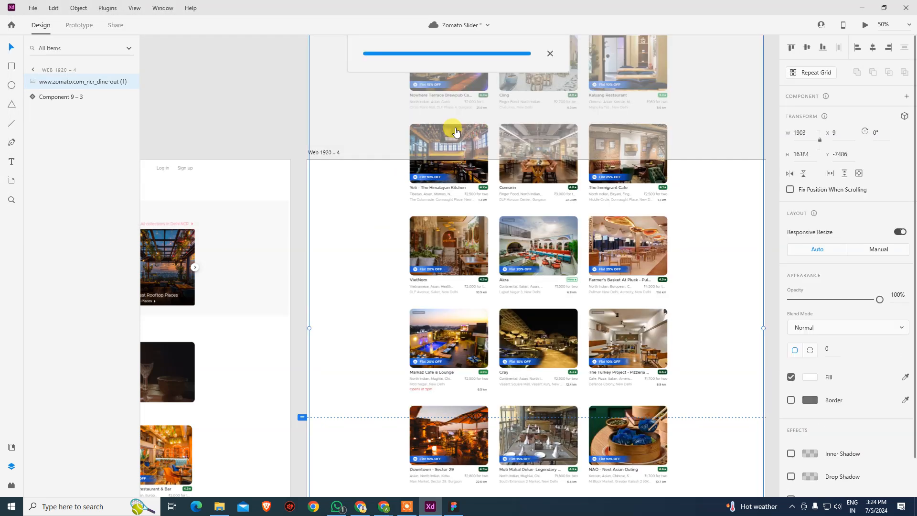
click(794, 47)
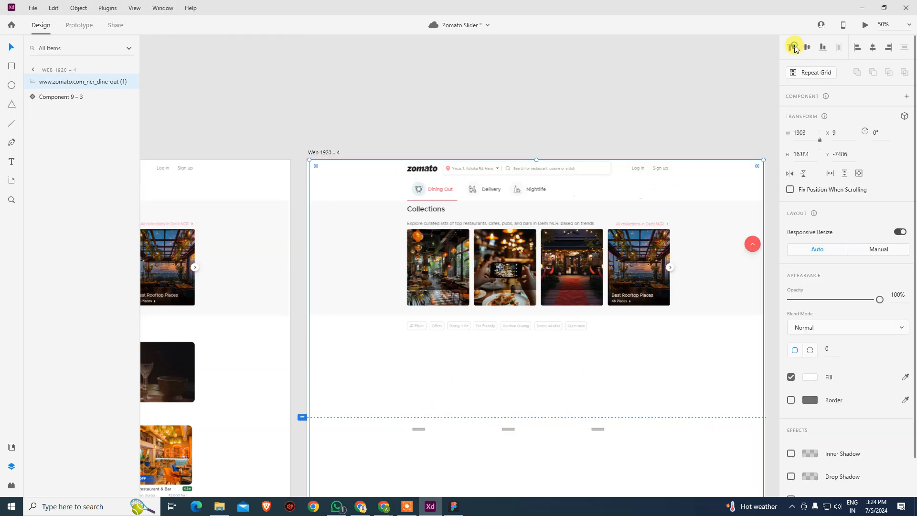
Set the Web 1920 – 4 artboard's height to 16384 to match the imported screenshot.
click(639, 107)
scroll(501, 334, down, 20)
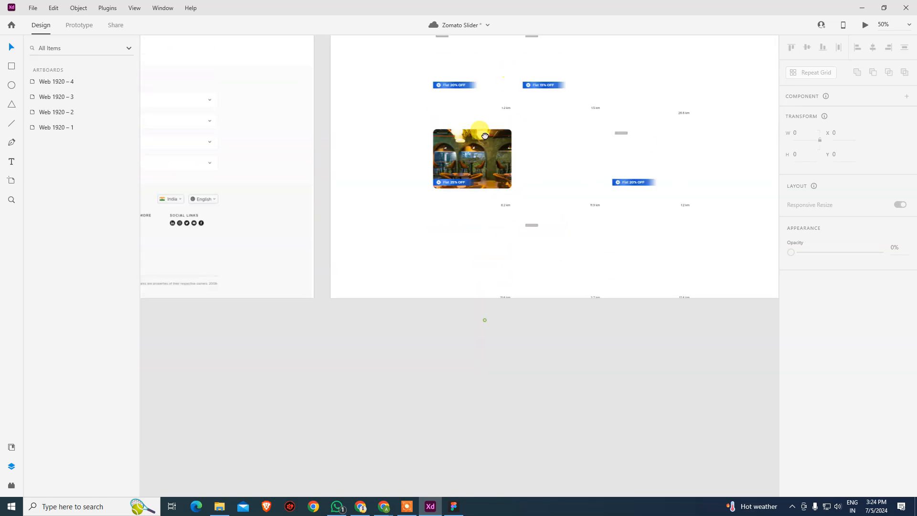
scroll(503, 197, up, 15)
click(470, 233)
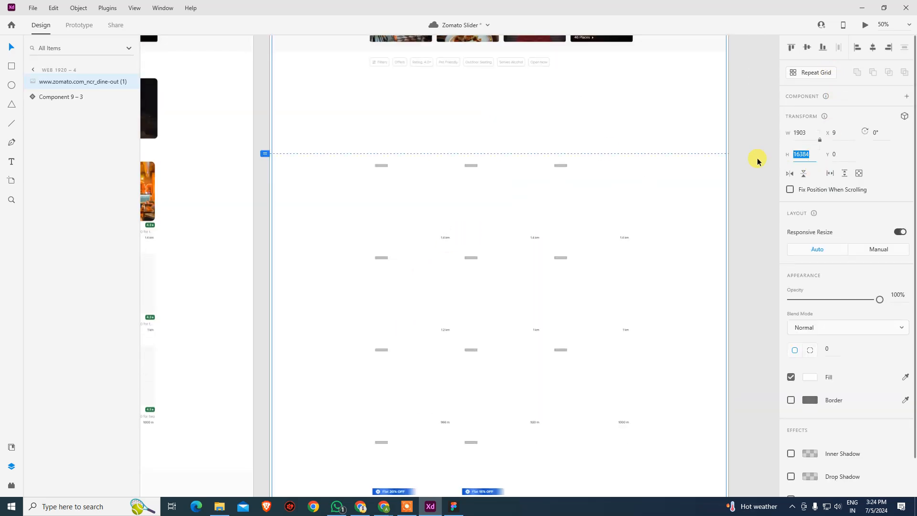
scroll(749, 197, up, 5)
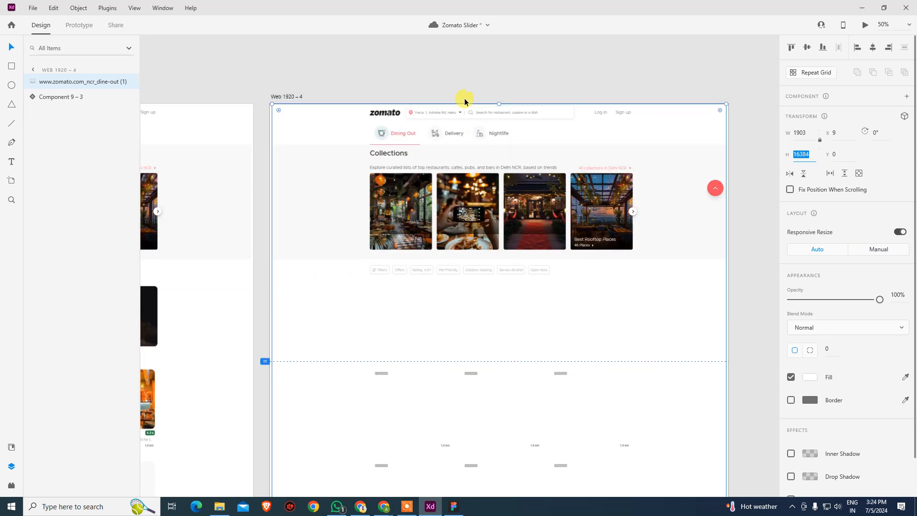
click(293, 96)
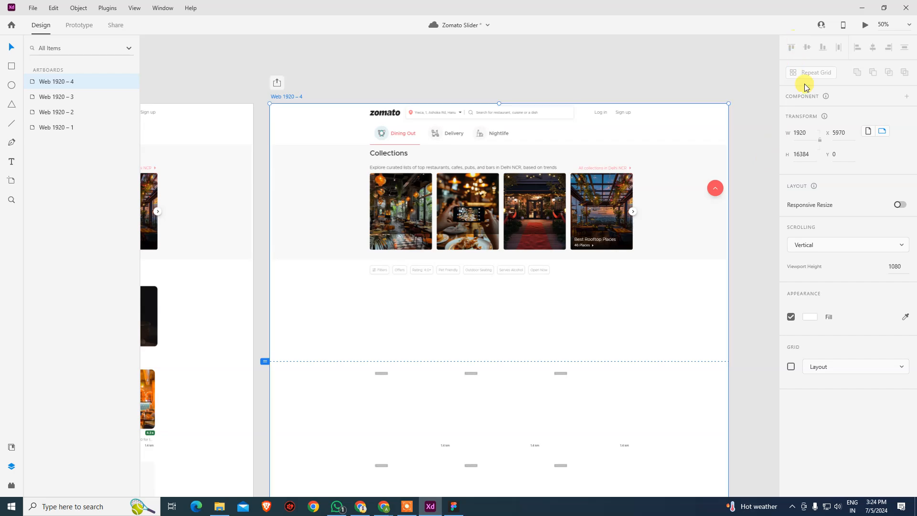
Examine the restaurant listings along the extended Web 1920 – 4 artboard and return to its page header.
scroll(727, 268, down, 5)
scroll(733, 278, down, 8)
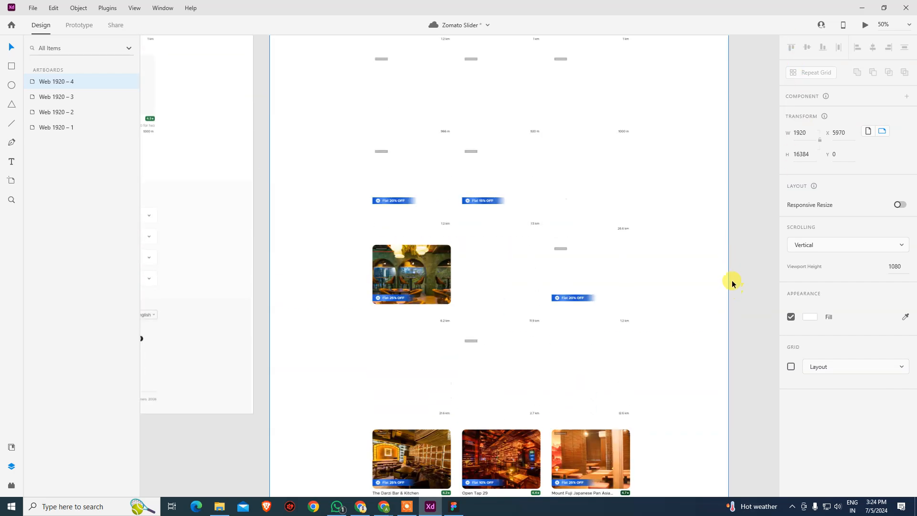
scroll(732, 272, down, 10)
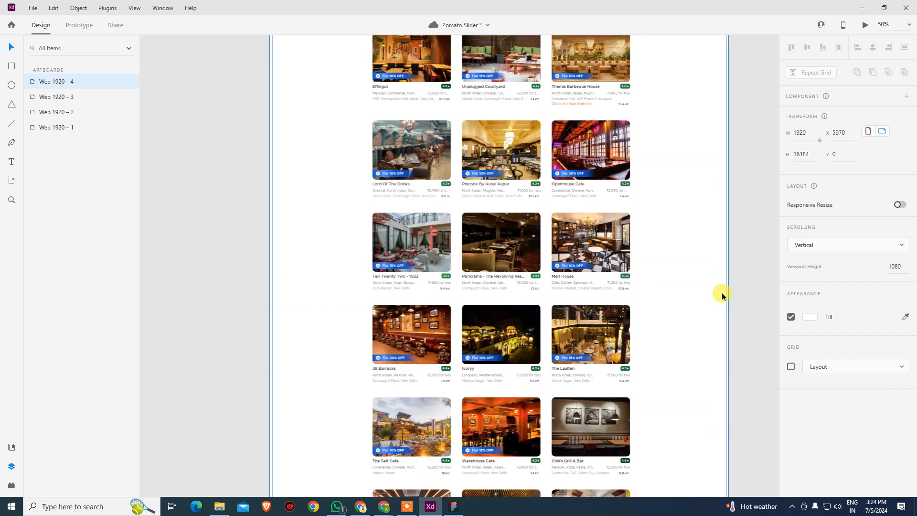
scroll(730, 268, down, 10)
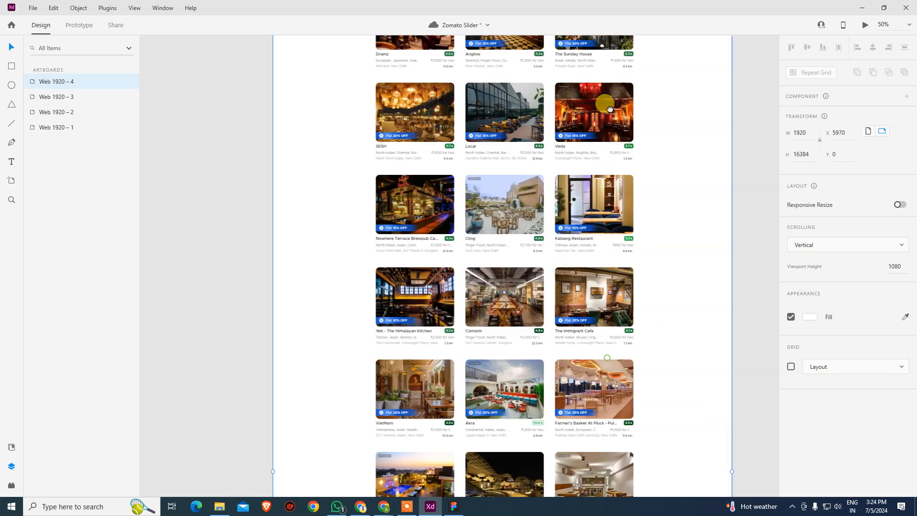
scroll(562, 309, down, 10)
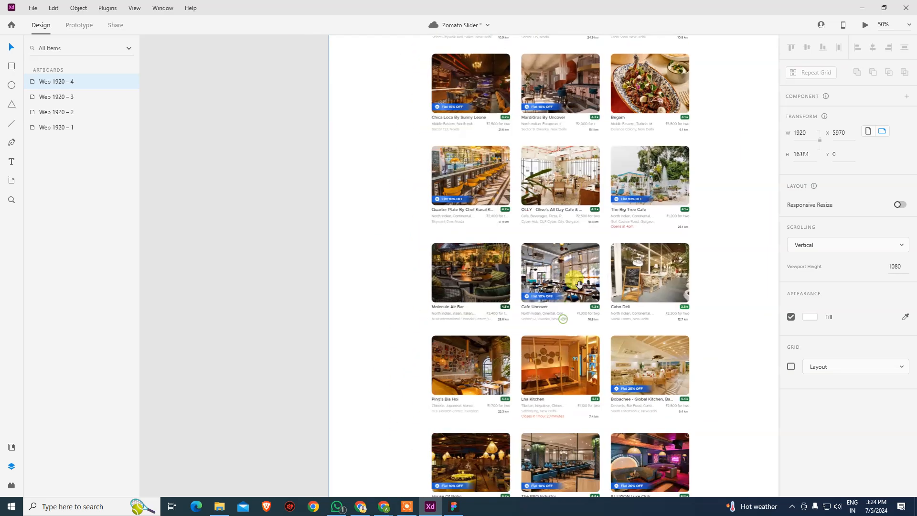
drag(550, 363, 549, 249)
drag(608, 55, 551, 332)
scroll(552, 332, down, 10)
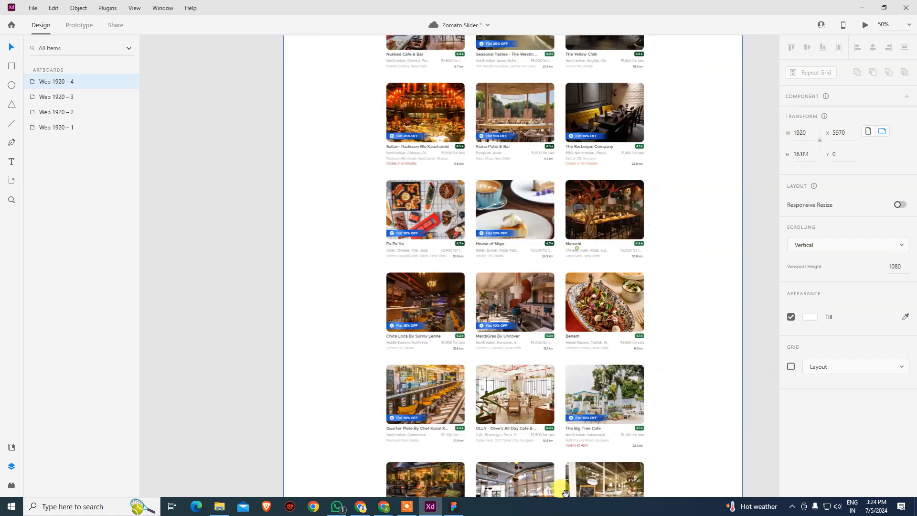
drag(589, 451, 588, 477)
drag(588, 62, 587, 477)
drag(580, 81, 606, 412)
drag(597, 256, 608, 308)
drag(645, 150, 647, 281)
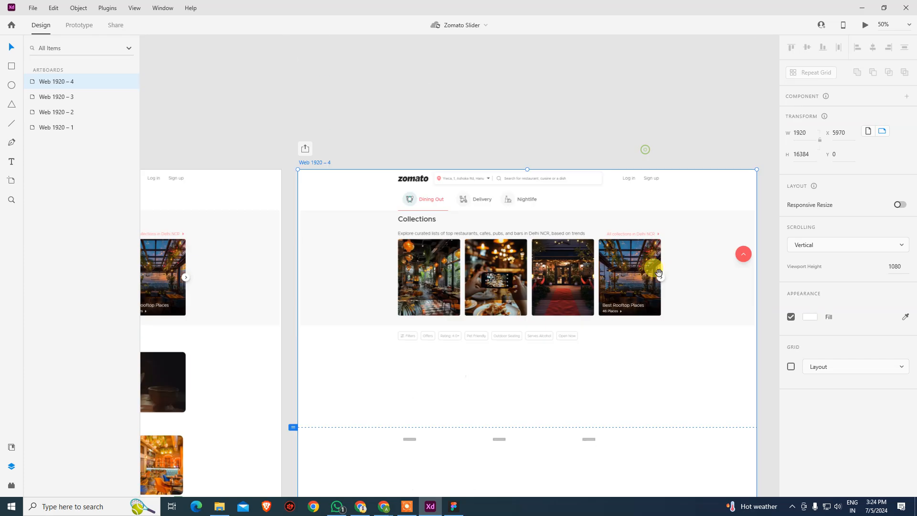
Duplicate the Web 1920 – 4 artboard.
click(512, 90)
click(308, 162)
key(ctrl+d)
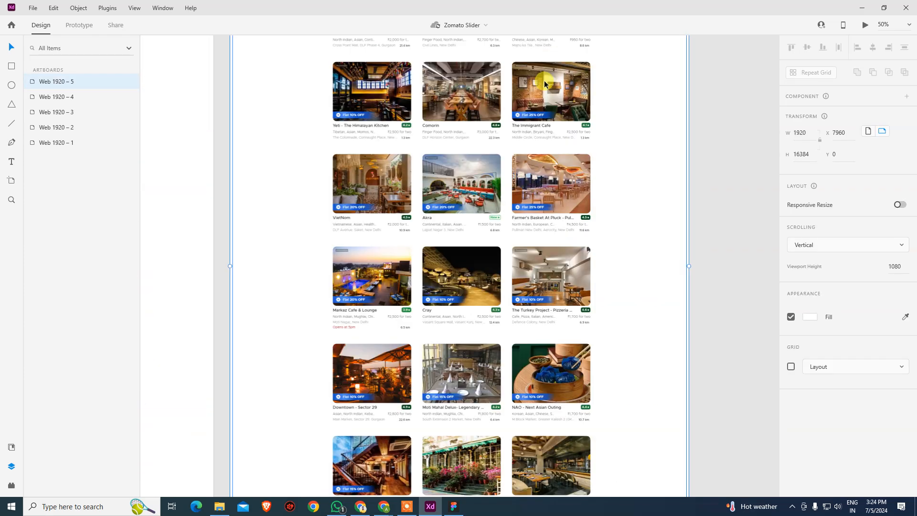
Switch to Chrome, close the developer tools and scroll through Zomato's Nightlife page to load its content.
key(alt+Tab)
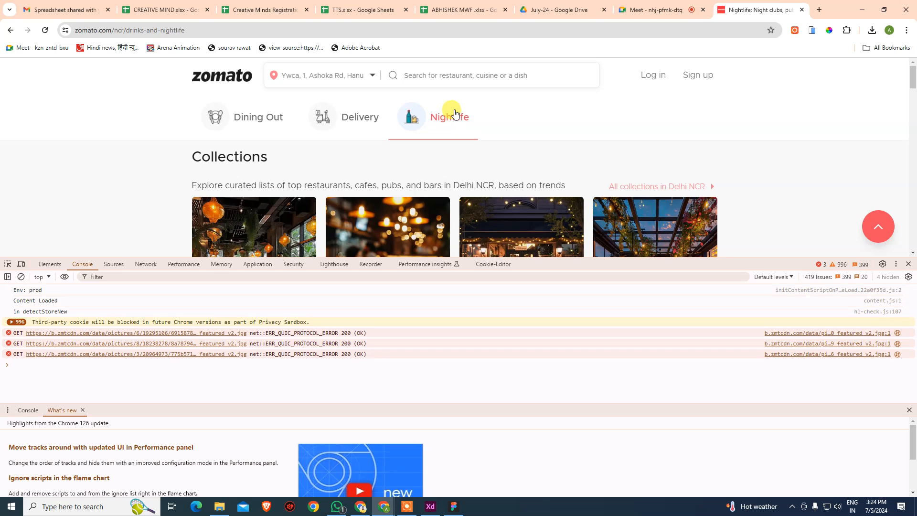
scroll(458, 125, down, 3)
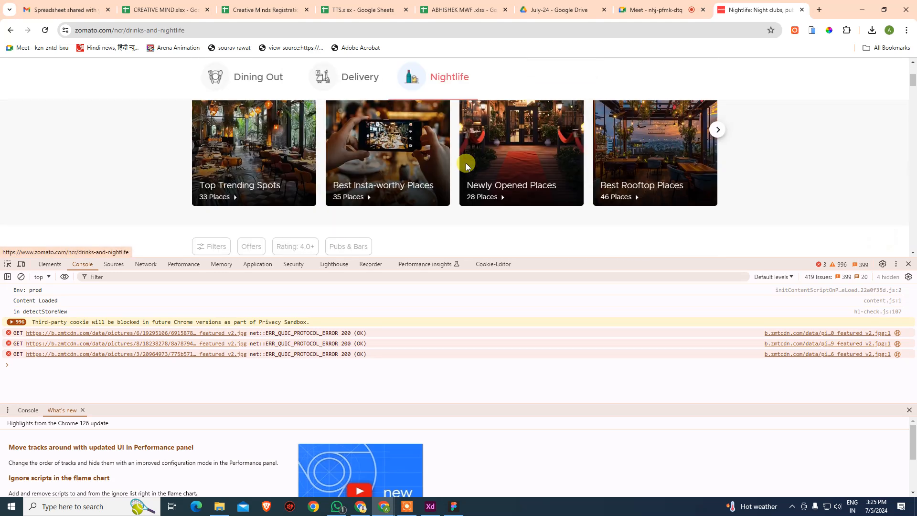
scroll(466, 163, up, 3)
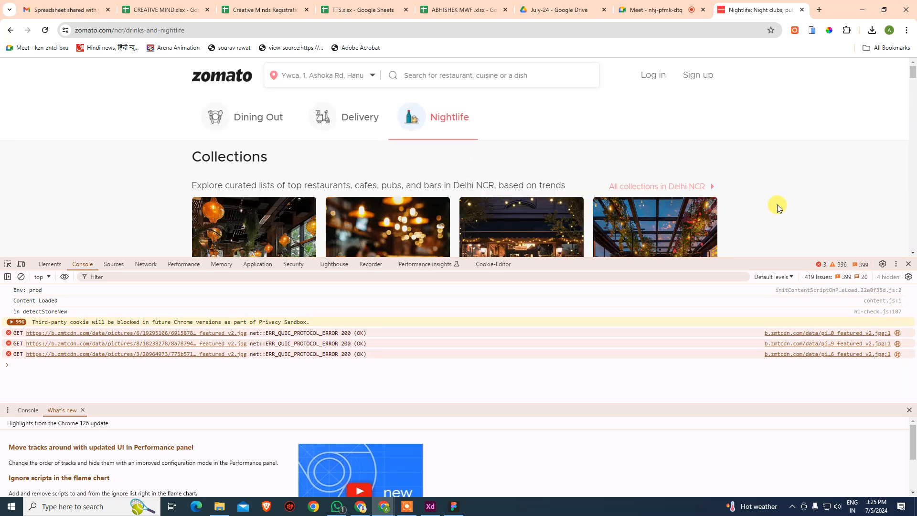
click(908, 265)
drag(912, 88, 911, 159)
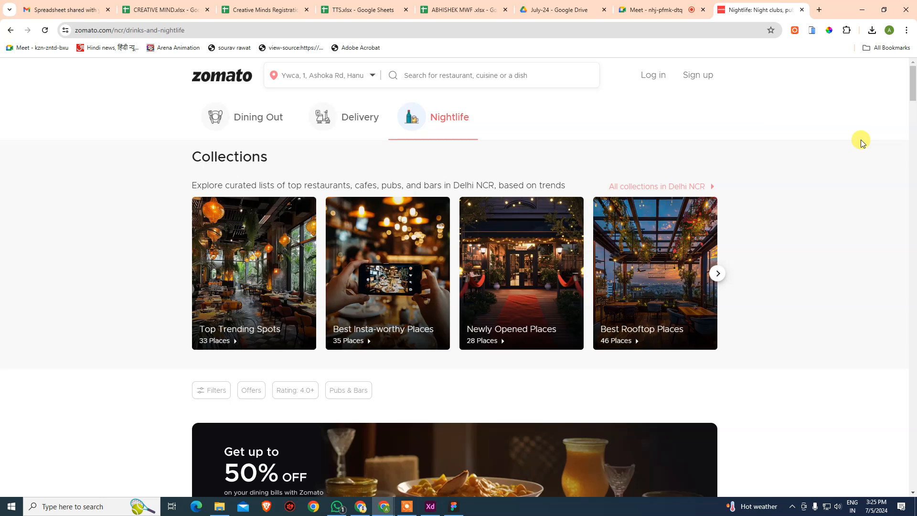
Capture a full size screenshot of Zomato's Nightlife page with the developer tools command.
key(ctrl+shift+i)
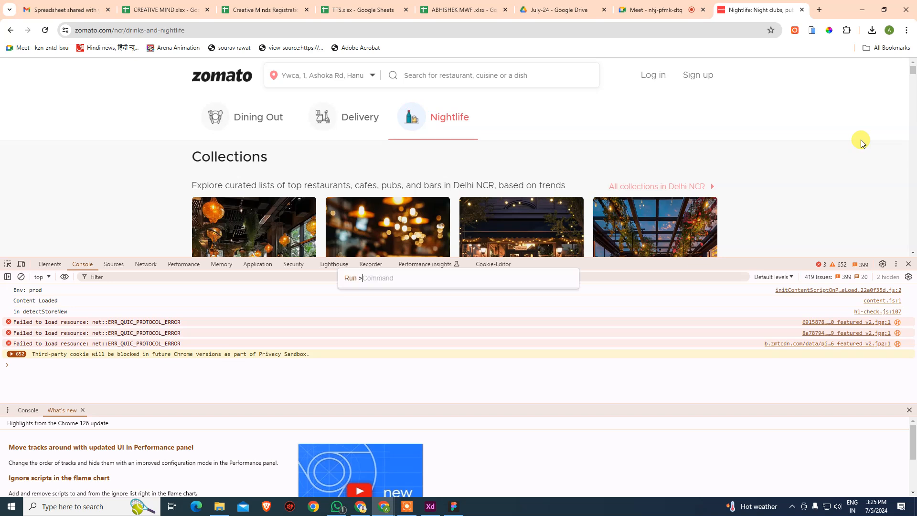
key(ctrl+shift+p)
text(scree)
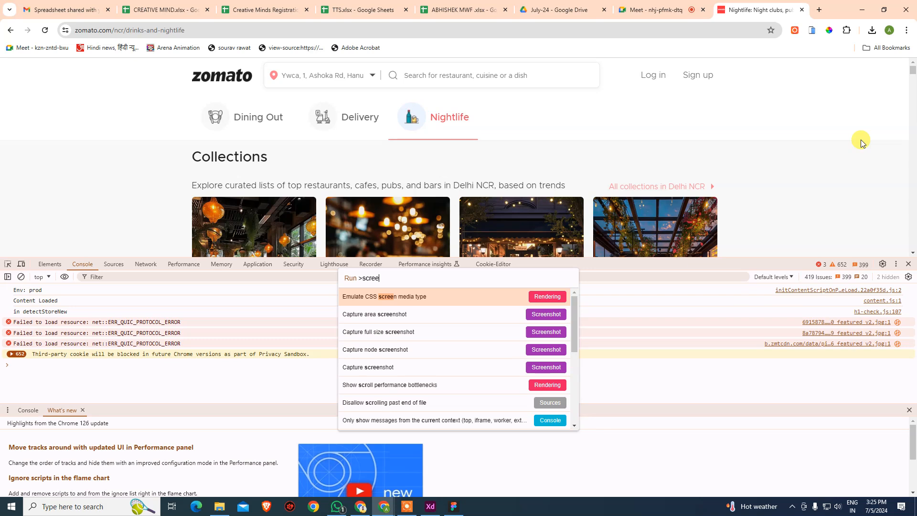
click(548, 336)
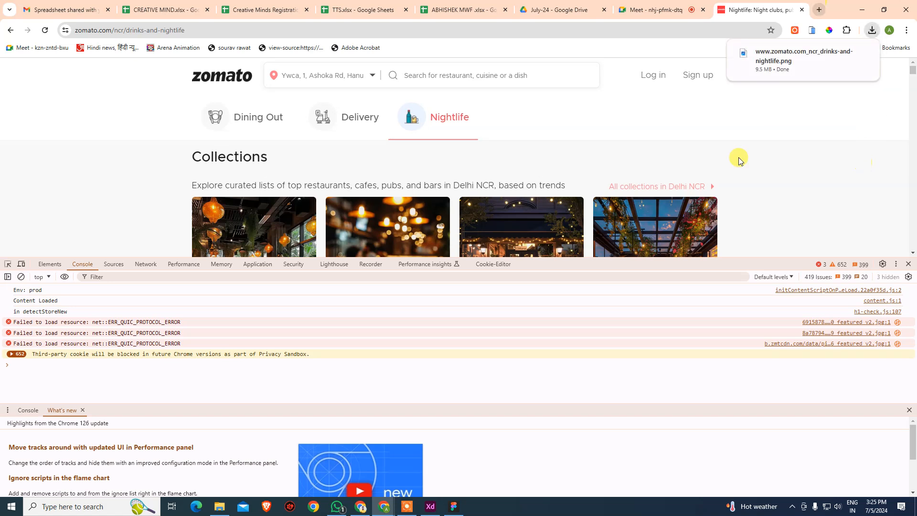
Switch to Adobe XD and delete the copied Dining Out screenshot from the Web 1920 – 5 artboard.
click(430, 506)
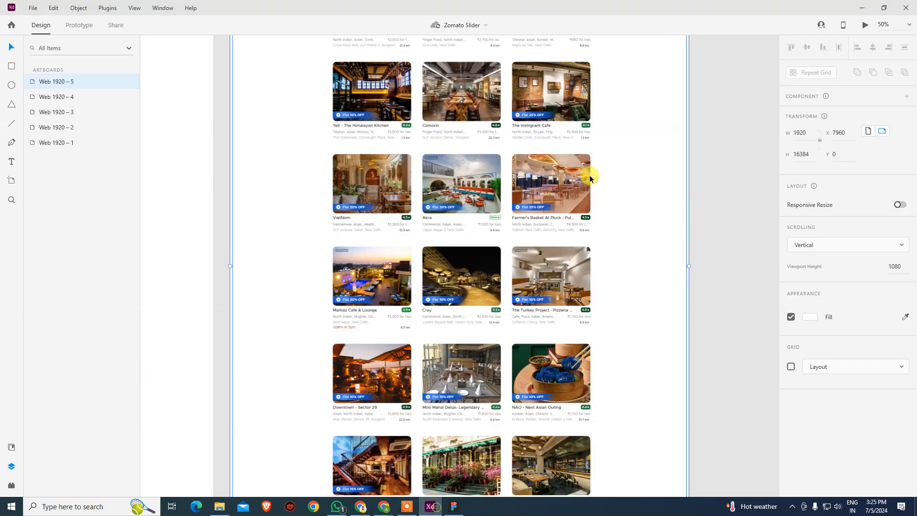
click(714, 187)
click(649, 209)
key(Delete)
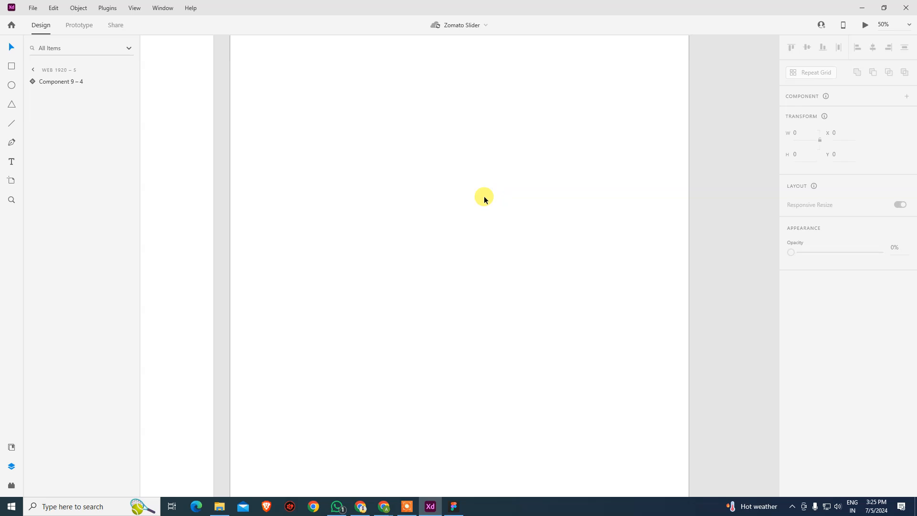
drag(643, 90, 597, 468)
drag(573, 100, 659, 485)
click(624, 154)
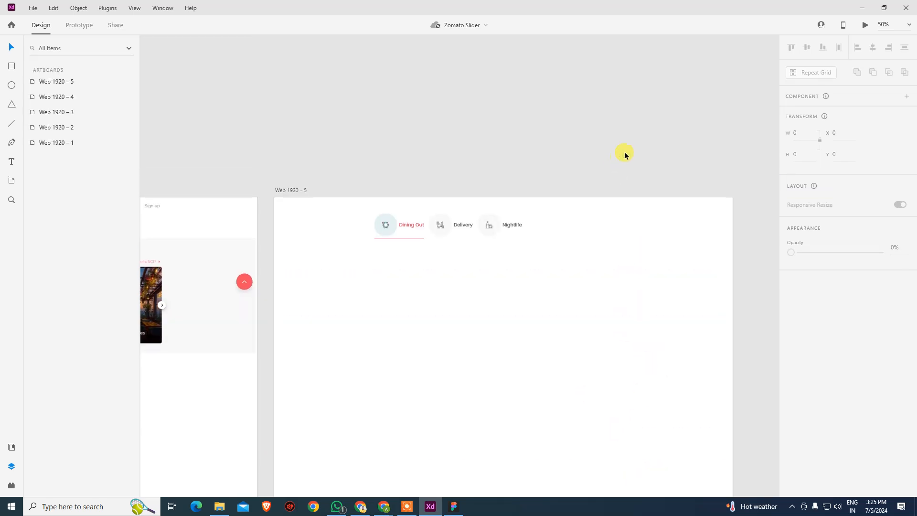
click(358, 258)
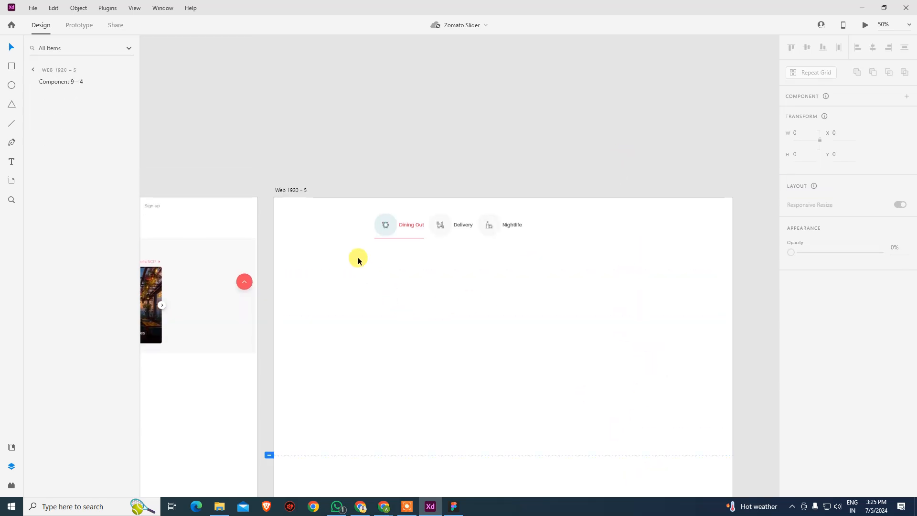
click(285, 191)
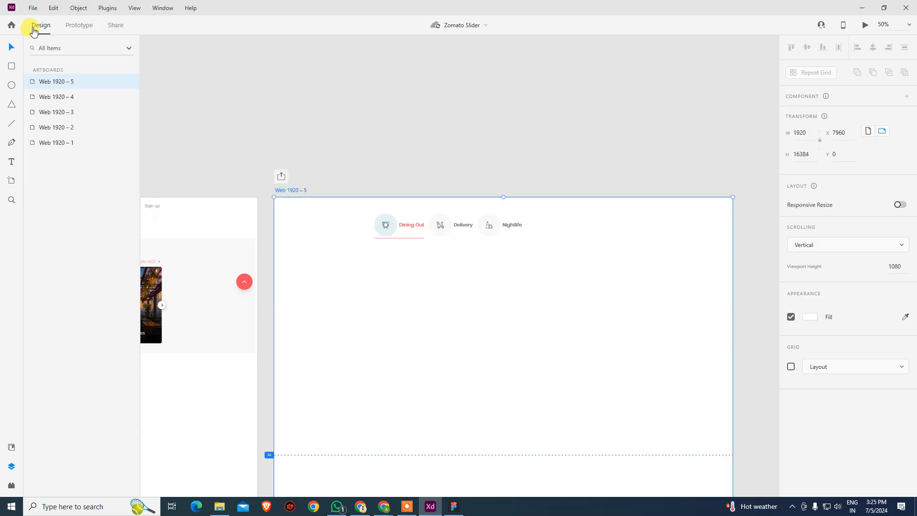
click(32, 8)
click(85, 238)
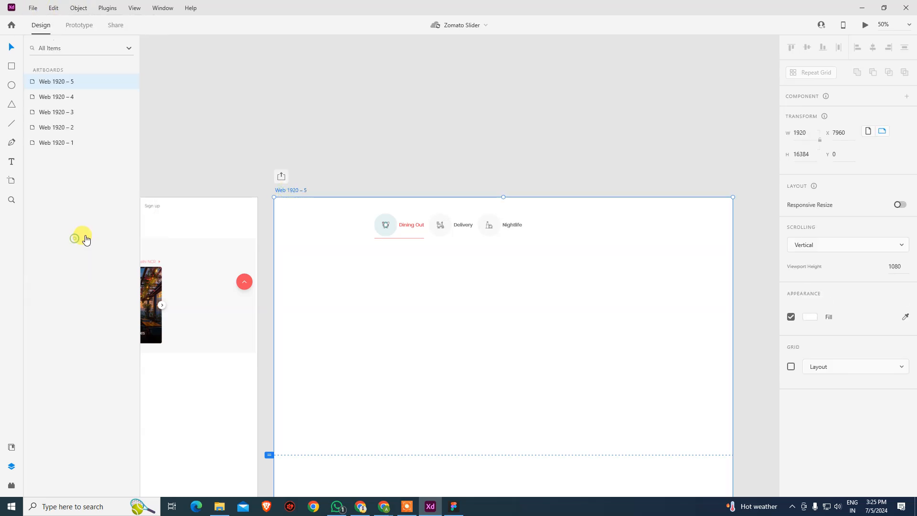
double_click(104, 81)
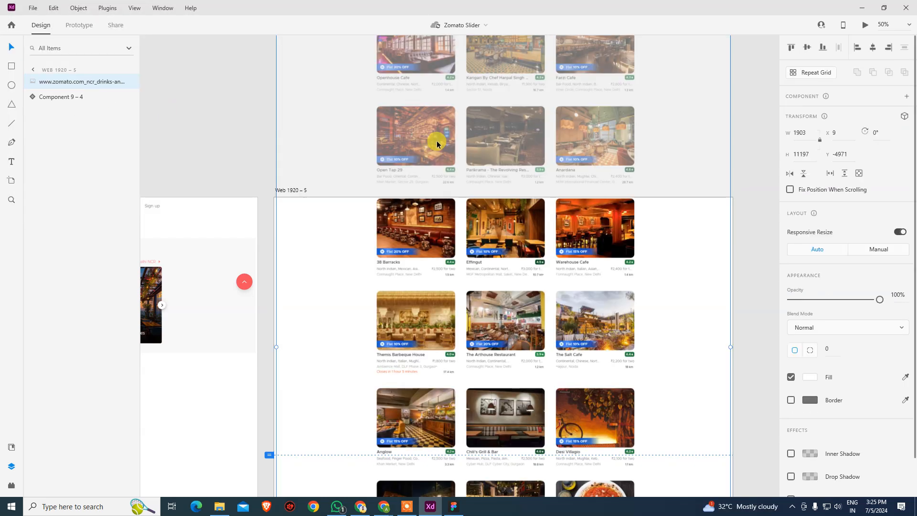
click(796, 50)
Move the Nightlife screenshot behind Component 9 – 4 in the Web 1920 – 5 layer order.
click(614, 130)
drag(529, 325, 542, 125)
drag(511, 370, 536, 328)
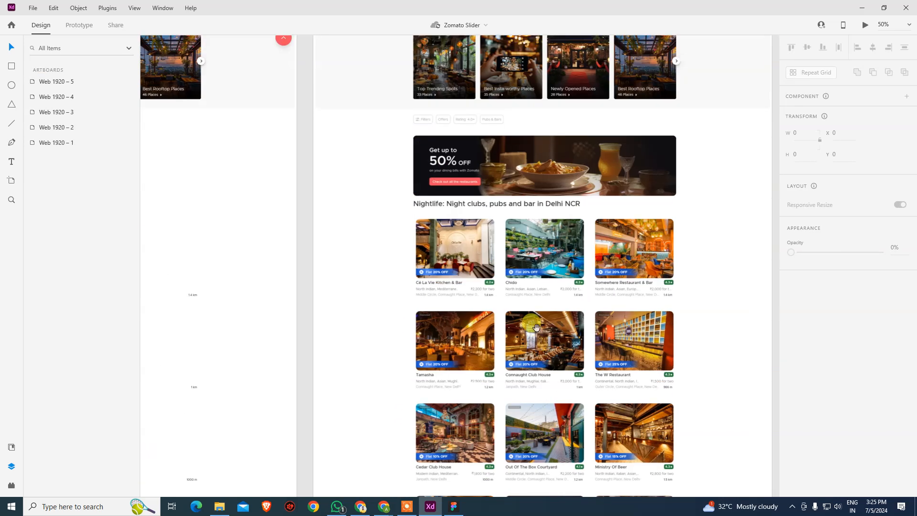
scroll(506, 326, up, 4)
click(477, 324)
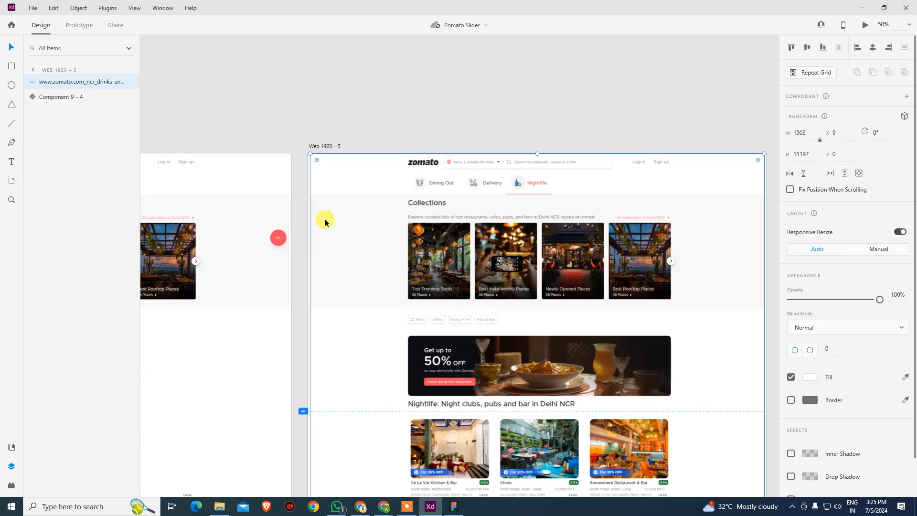
mouse_move(61, 87)
mouse_down()
mouse_move(61, 111)
mouse_move(49, 116)
mouse_up()
click(249, 202)
click(492, 107)
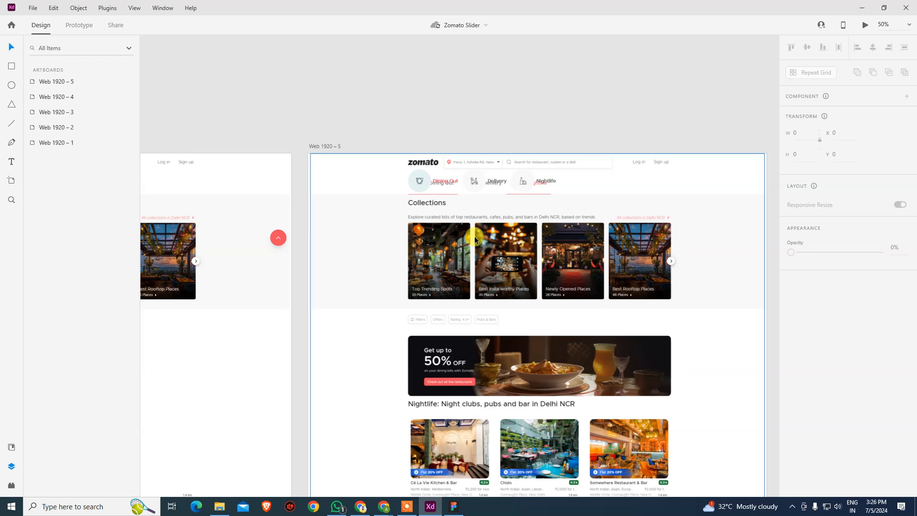
Compare the page headers and tab components across the Zomato artboards, ending at Web 1920 – 4.
drag(517, 213, 752, 186)
mouse_move(491, 227)
mouse_down()
mouse_move(508, 188)
mouse_move(692, 191)
mouse_up()
mouse_move(431, 196)
mouse_down()
mouse_move(543, 176)
mouse_move(764, 170)
mouse_up()
mouse_move(463, 190)
mouse_down()
mouse_move(675, 178)
mouse_move(490, 170)
mouse_up()
mouse_move(622, 188)
mouse_down()
mouse_move(544, 199)
mouse_move(277, 202)
mouse_up()
drag(605, 207, 334, 224)
drag(527, 224, 190, 234)
mouse_move(331, 232)
mouse_down()
mouse_move(690, 216)
mouse_move(597, 227)
mouse_move(450, 217)
mouse_move(819, 208)
mouse_up()
drag(696, 208, 861, 210)
drag(498, 229, 680, 236)
drag(549, 191, 522, 205)
drag(634, 193, 549, 205)
drag(679, 205, 433, 214)
drag(514, 218, 296, 233)
drag(559, 224, 339, 235)
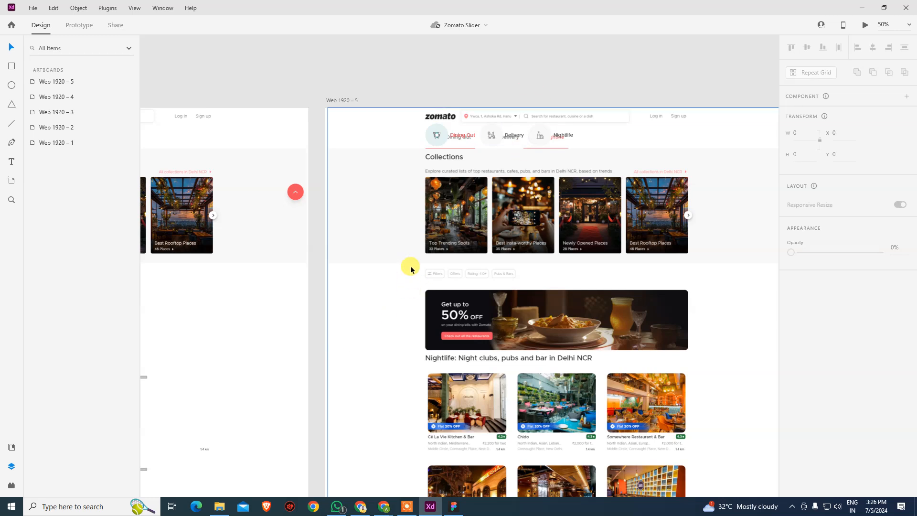
click(354, 75)
drag(272, 180, 656, 152)
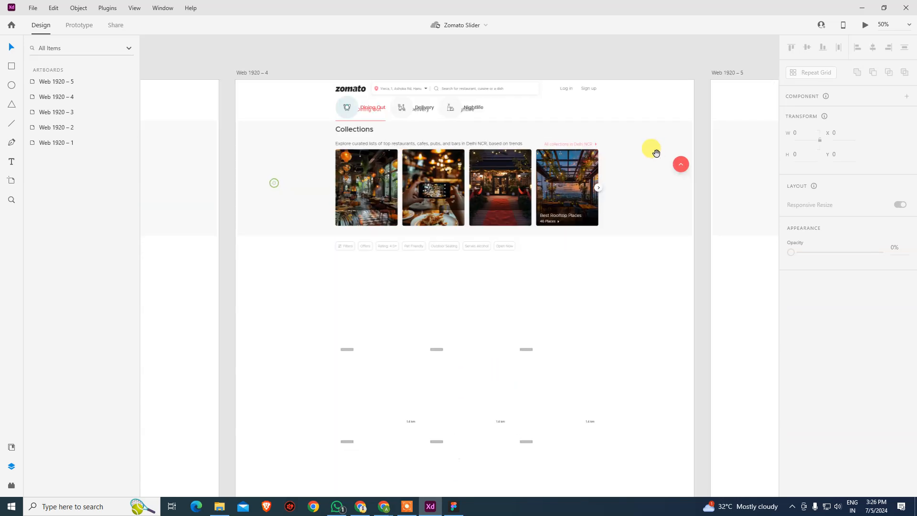
drag(417, 218, 403, 285)
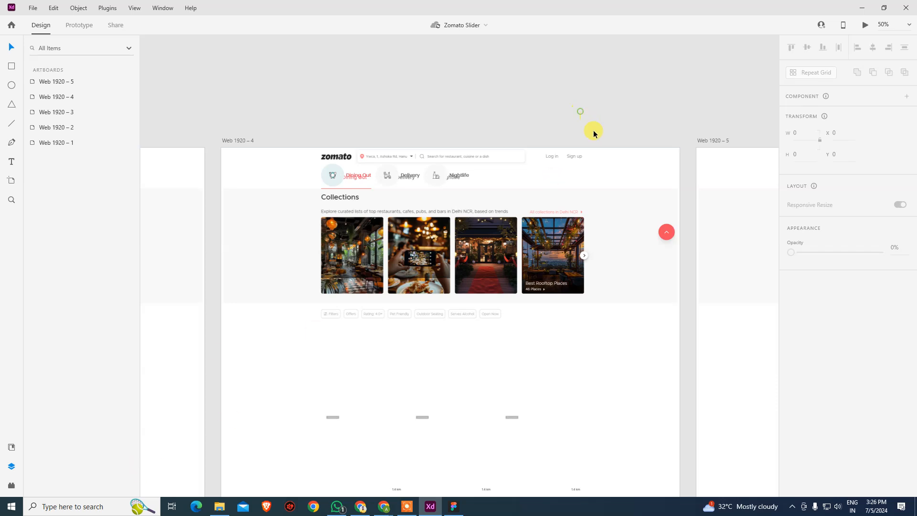
Hide Component 9 – 3 in the Web 1920 – 4 artboard and inspect the screenshot's own tabs underneath.
click(348, 177)
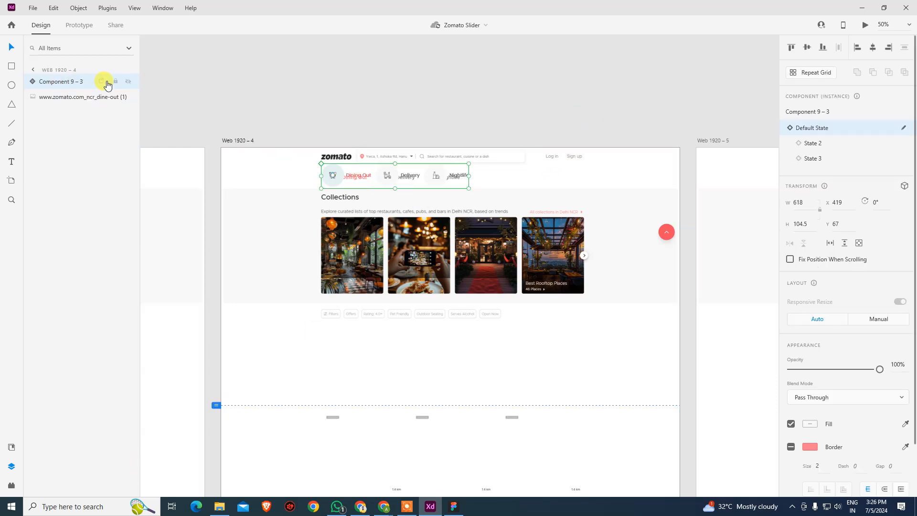
click(128, 82)
click(453, 87)
click(404, 185)
scroll(425, 181, up, 3)
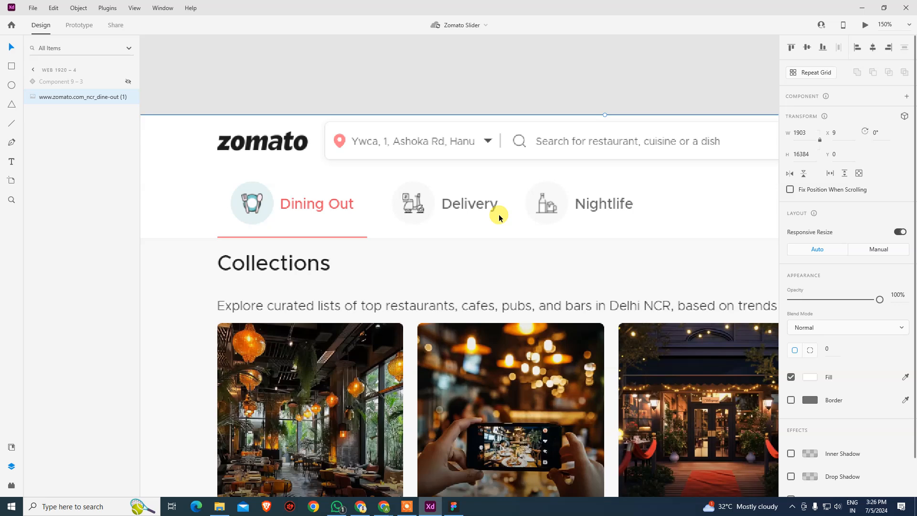
scroll(499, 214, down, 2)
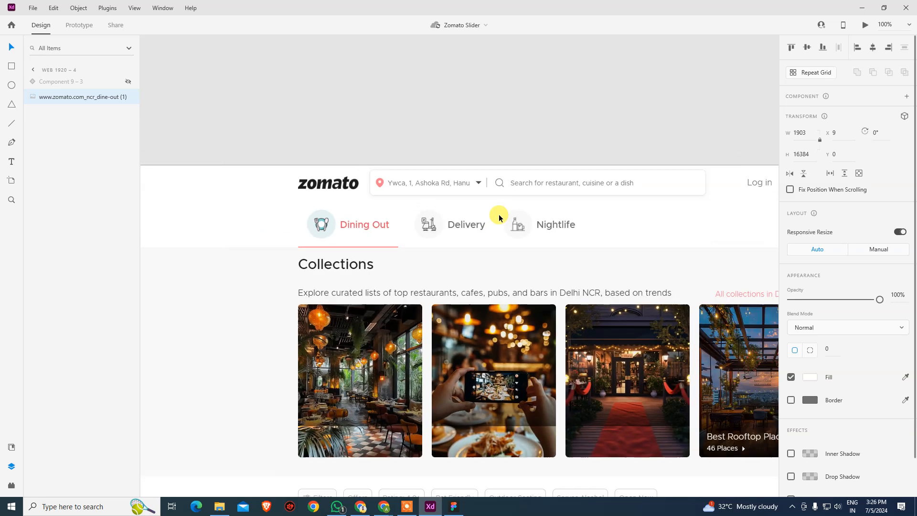
Try to sample the white header background as the Dining Out screenshot's fill, and undo the change.
key(ctrl+z)
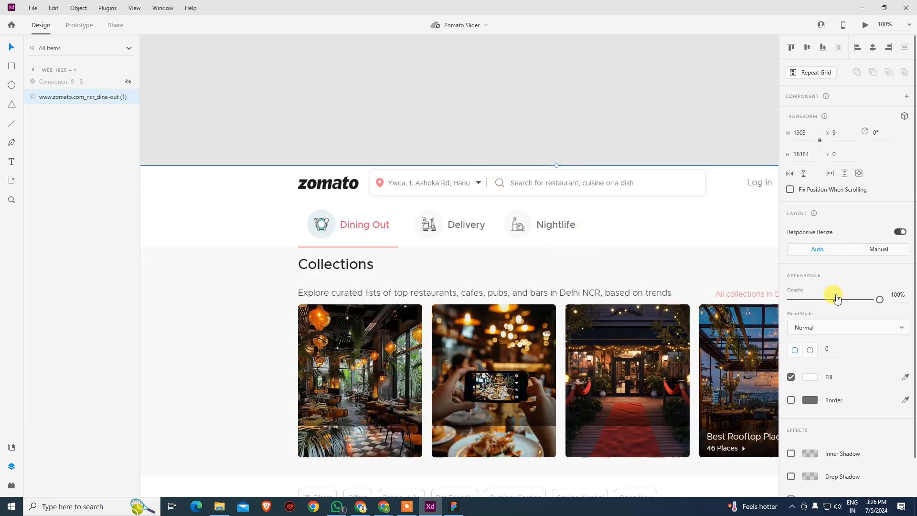
click(905, 378)
click(624, 228)
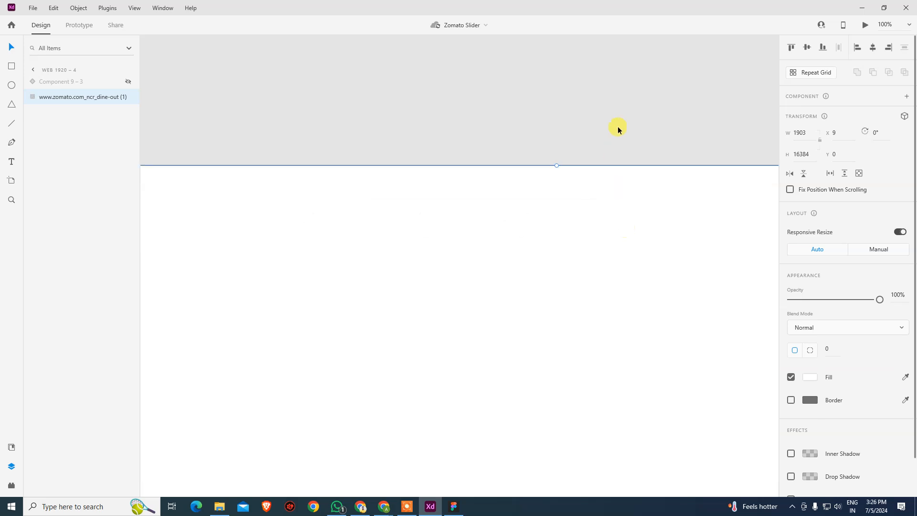
key(ctrl+z)
click(625, 114)
click(628, 233)
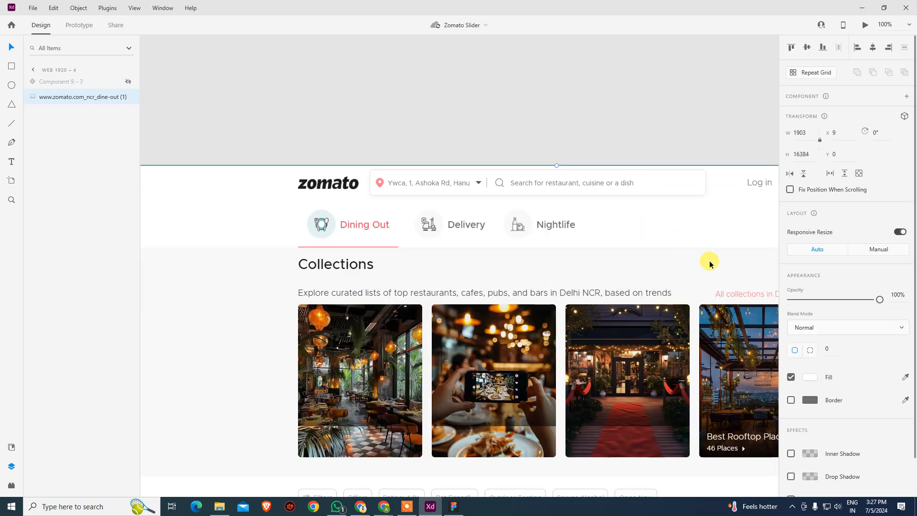
click(653, 126)
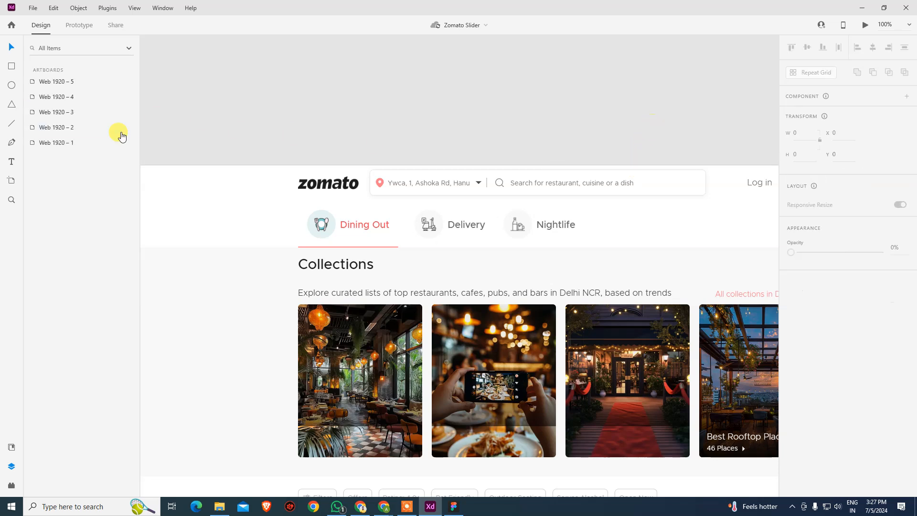
Draw a white rectangle about 541 by 86 beside the Nightlife tab in the Web 1920 – 4 header.
click(8, 70)
mouse_move(621, 221)
mouse_down()
mouse_move(527, 229)
mouse_move(621, 248)
mouse_move(765, 253)
mouse_up()
scroll(651, 245, up, 5)
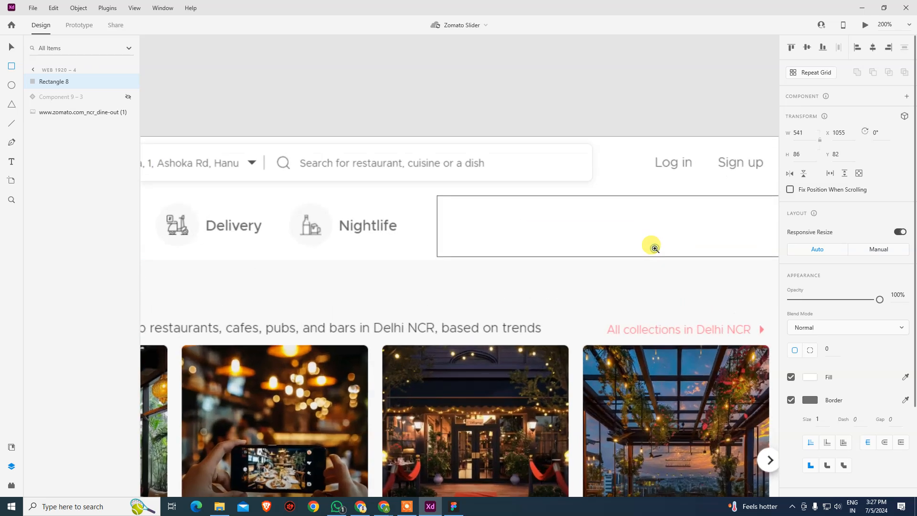
Nudge the rectangle down to Y 86, flush with the white header's lower edge, and remove its border.
key(v)
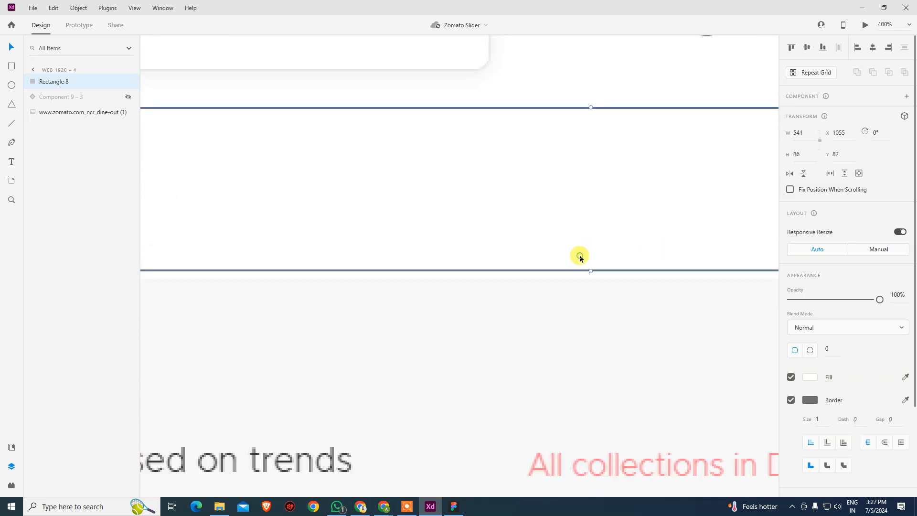
key(Down)
key(Down)
key(Down)
key(Down)
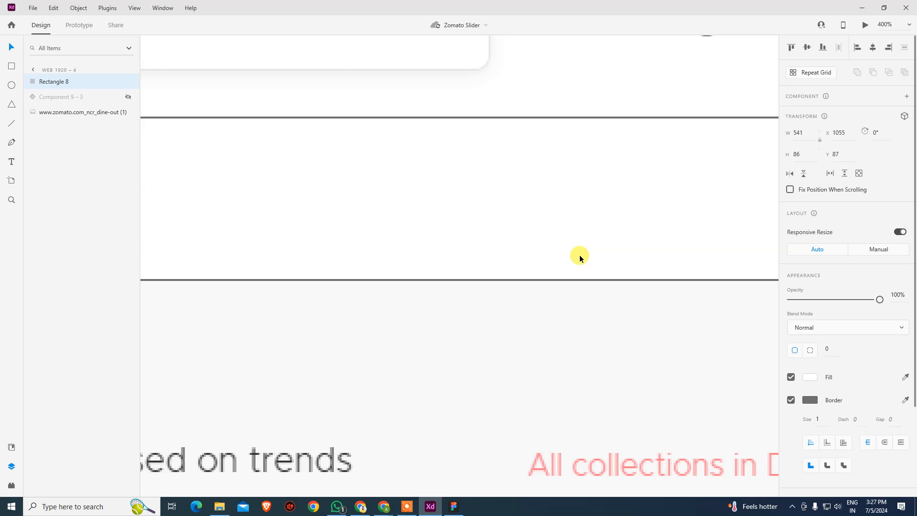
click(790, 400)
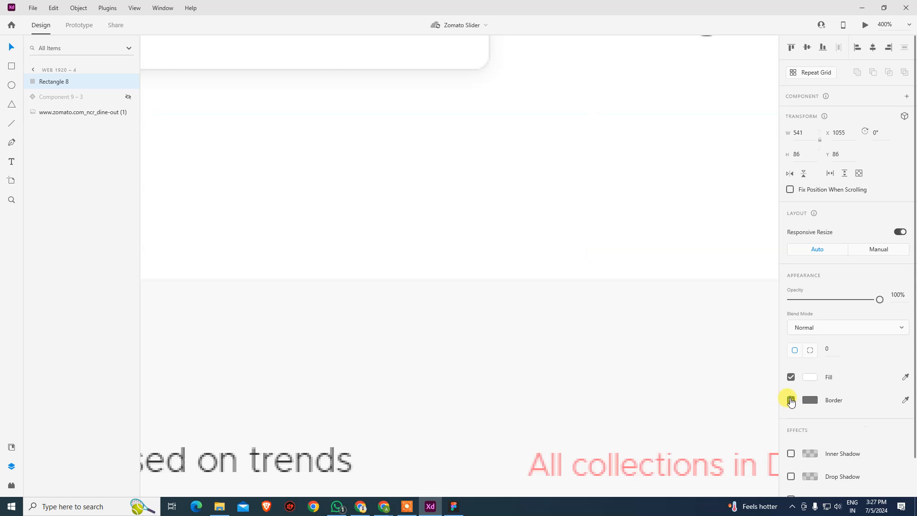
Move the white rectangle to X 629 so it covers the screenshot's Delivery and Nightlife tabs.
drag(154, 258, 628, 293)
click(541, 351)
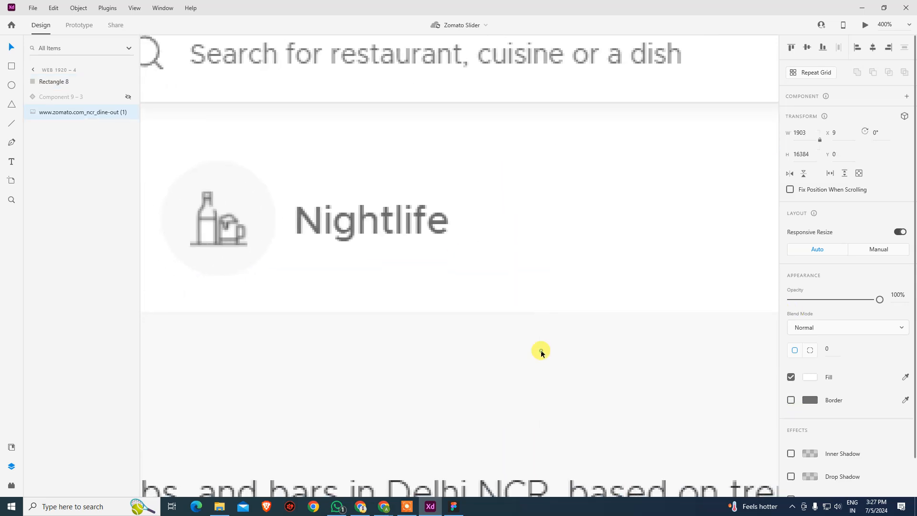
click(604, 286)
drag(524, 294, 687, 297)
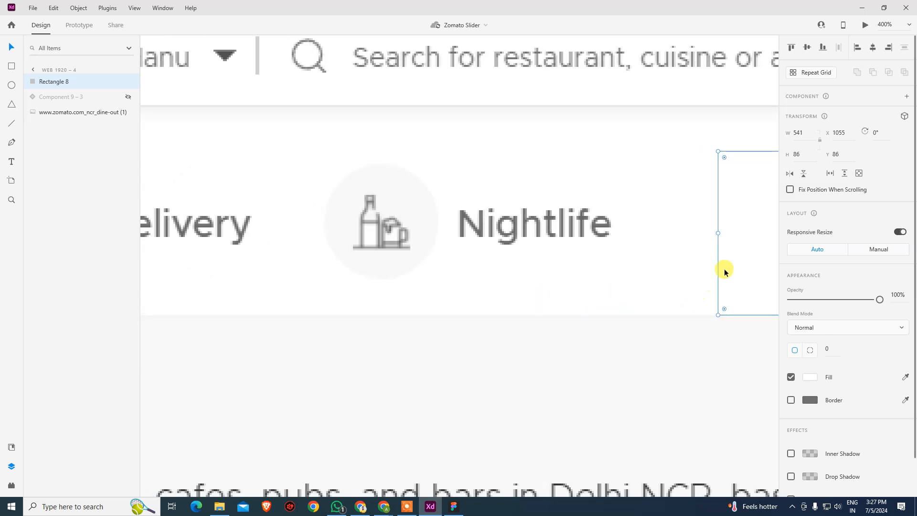
drag(727, 269, 690, 289)
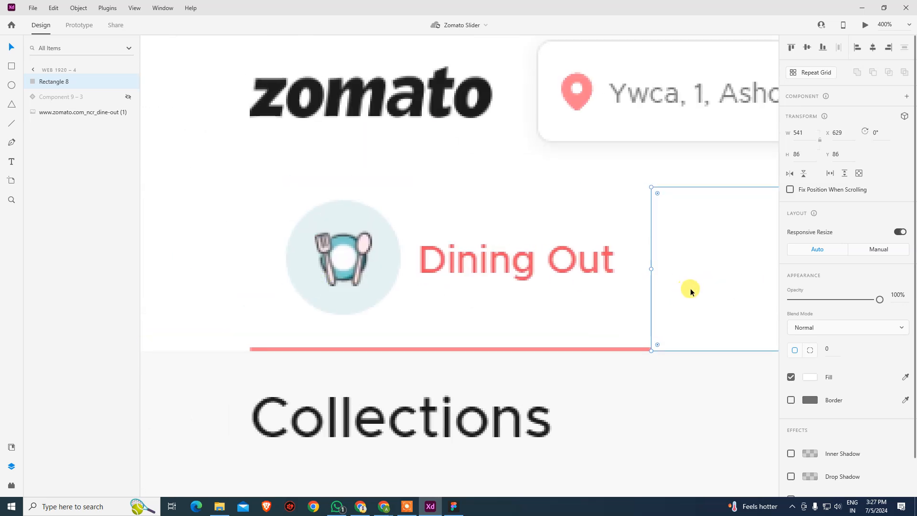
Move the white rectangle to X 411 and widen it to 656 so it covers all three tabs in the Web 1920 – 4 screenshot.
drag(430, 292, 292, 291)
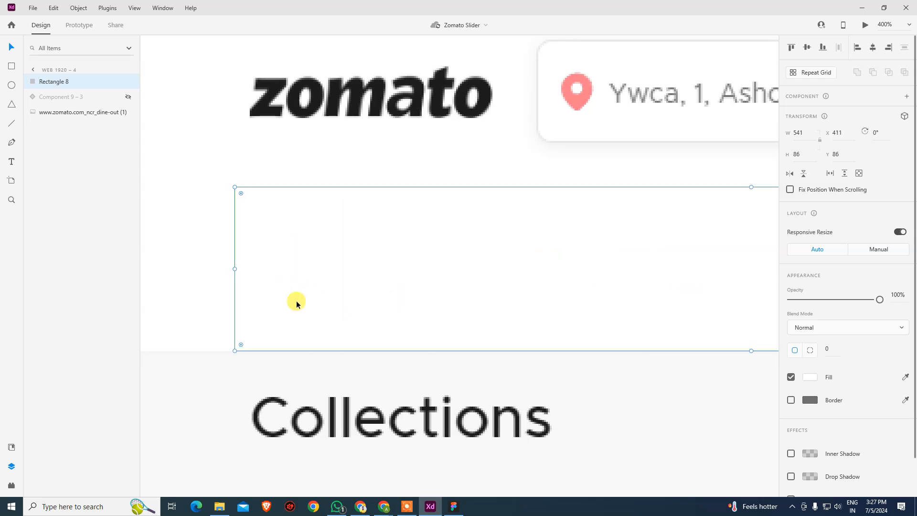
click(180, 270)
key(ctrl+1)
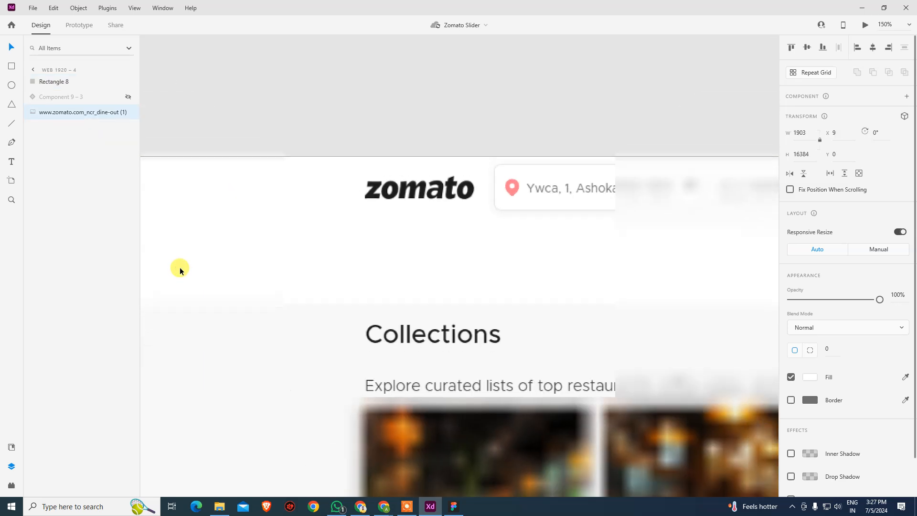
click(655, 266)
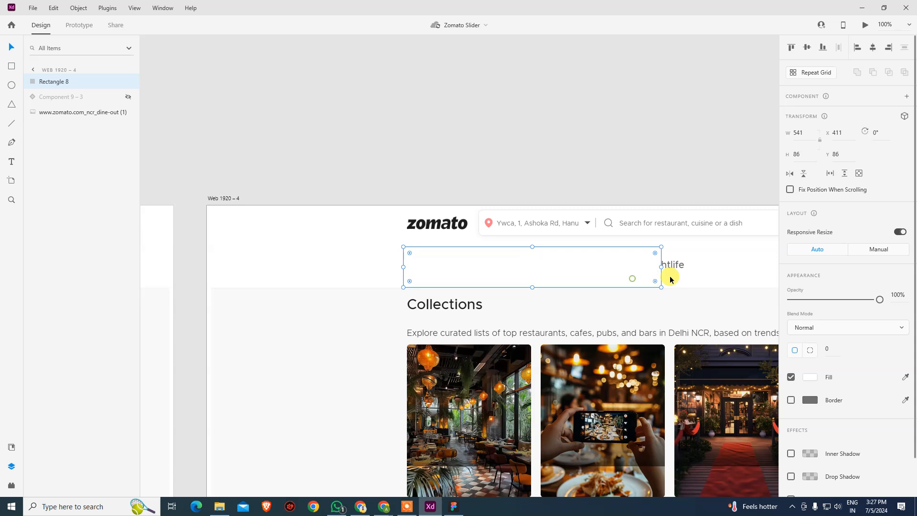
drag(659, 266, 715, 267)
click(642, 172)
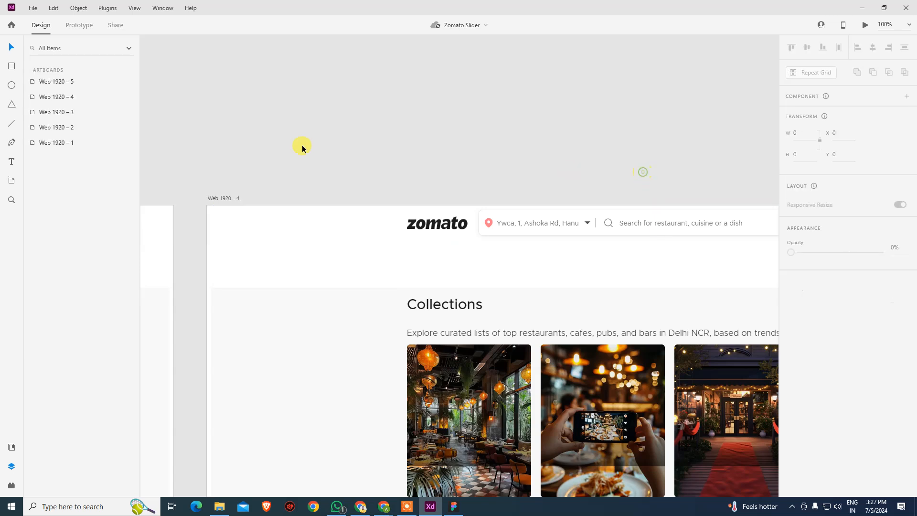
Unhide the tab component on Web 1920 – 4 and send the white rectangle one level back, behind the component.
click(365, 262)
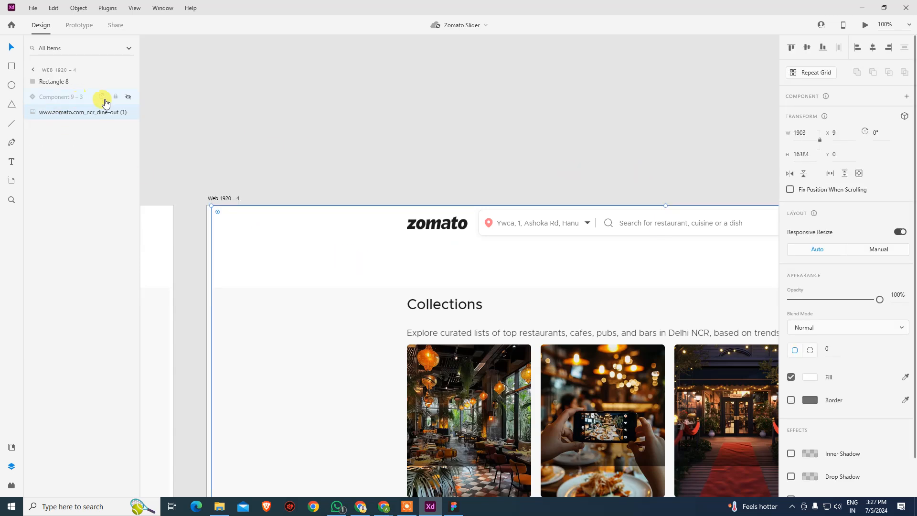
click(129, 99)
click(334, 70)
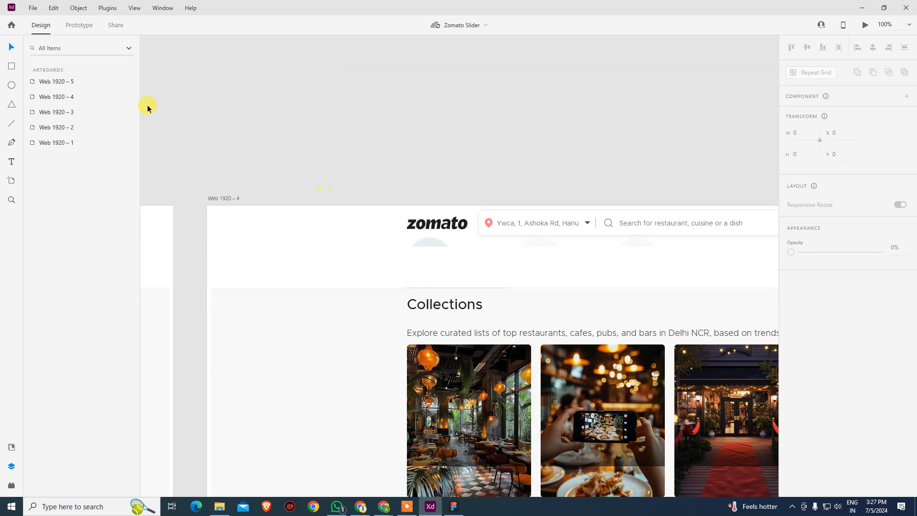
click(429, 261)
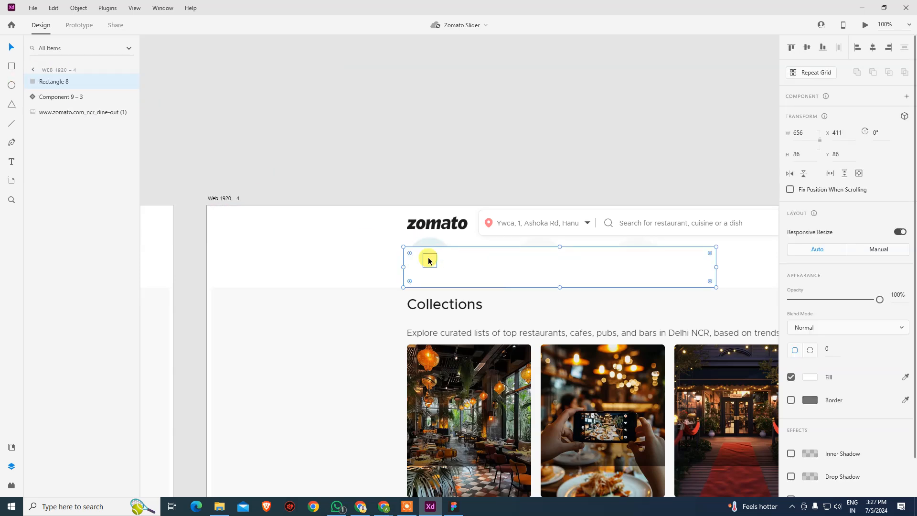
key(ctrl+bracketleft)
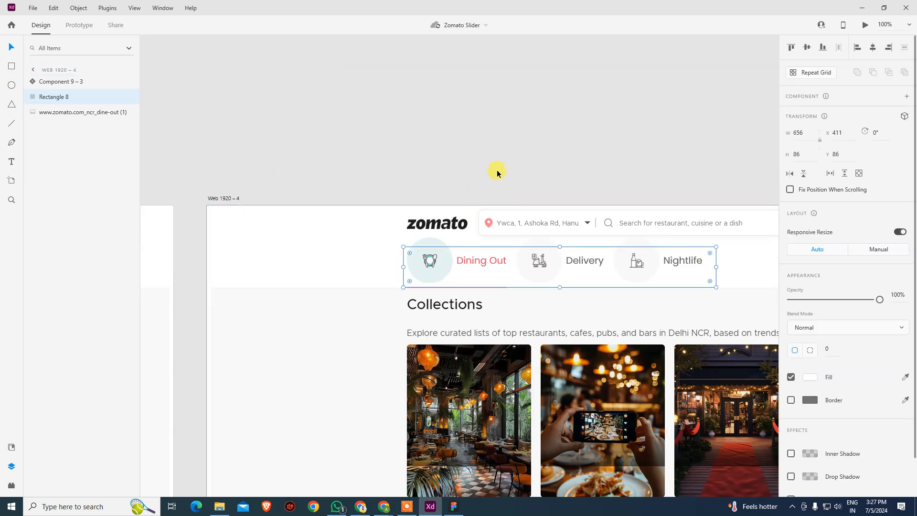
click(518, 143)
Copy the white rectangle from Web 1920 – 4 to Web 1920 – 5 and send it behind the tab component there.
drag(517, 144, 387, 91)
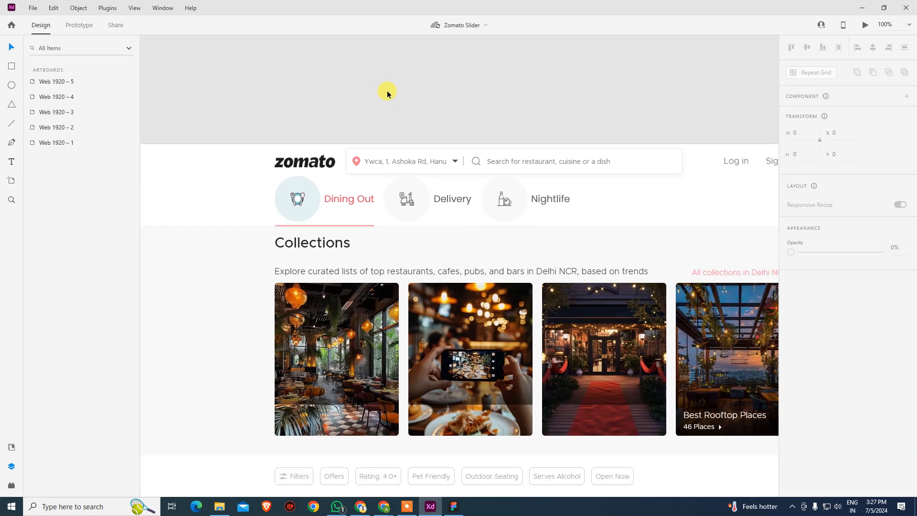
drag(453, 103, 343, 90)
key(ctrl+minus)
key(ctrl+minus)
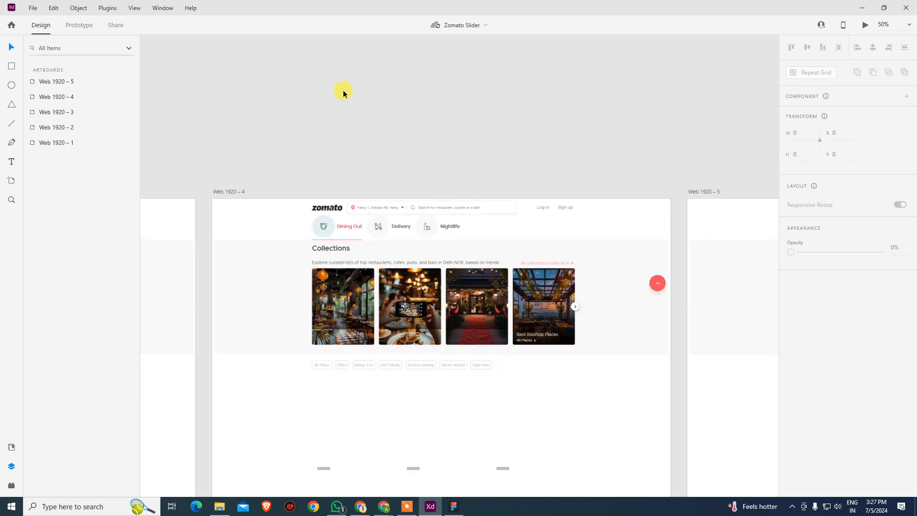
drag(454, 147, 297, 117)
click(290, 210)
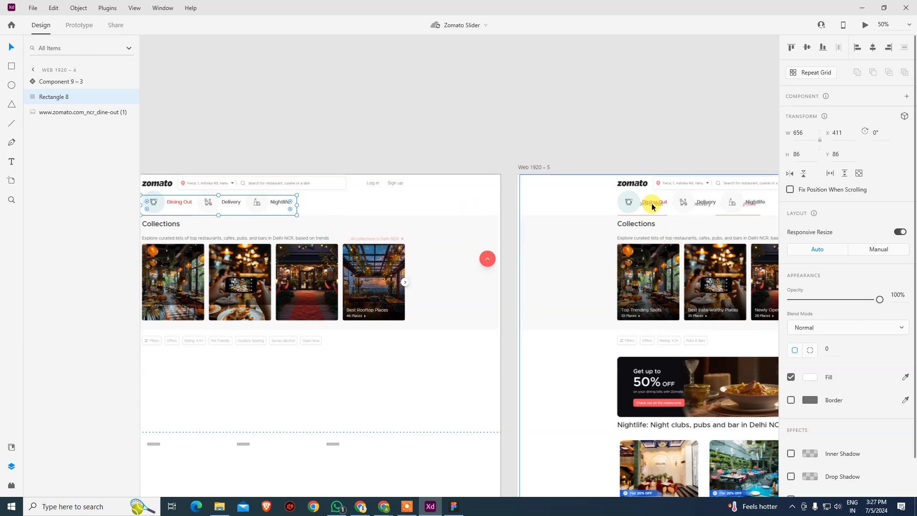
click(583, 202)
key(ctrl+v)
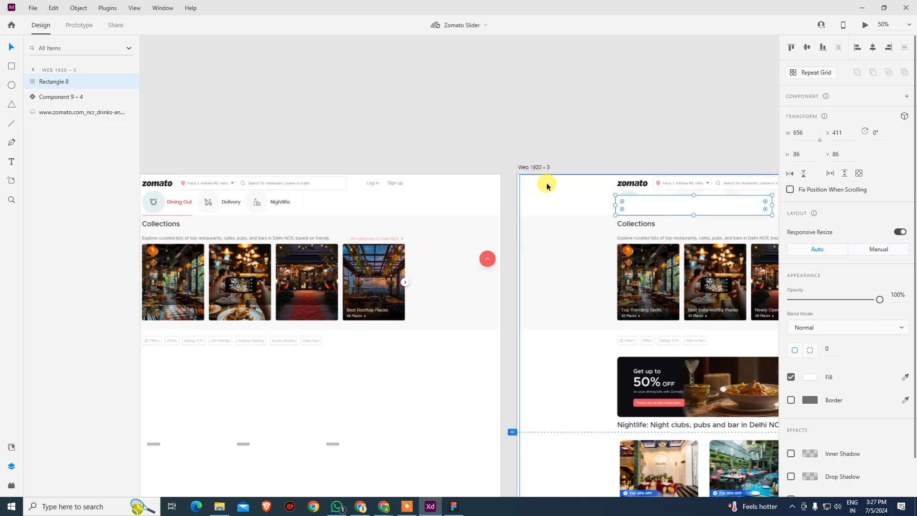
key(ctrl+bracketleft)
click(724, 134)
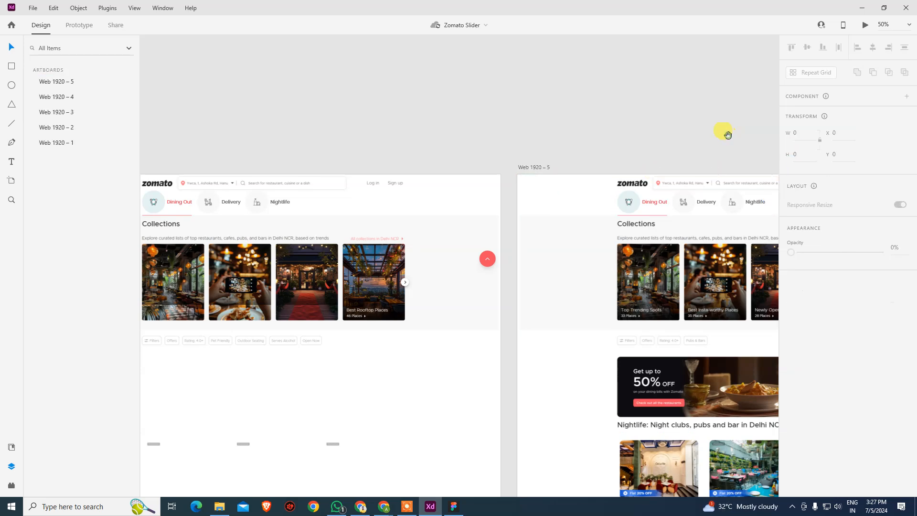
Paste the white rectangle onto Web 1920 – 3 as well and send it behind that artboard's tab component.
drag(724, 134, 321, 133)
drag(422, 137, 663, 133)
drag(416, 168, 682, 169)
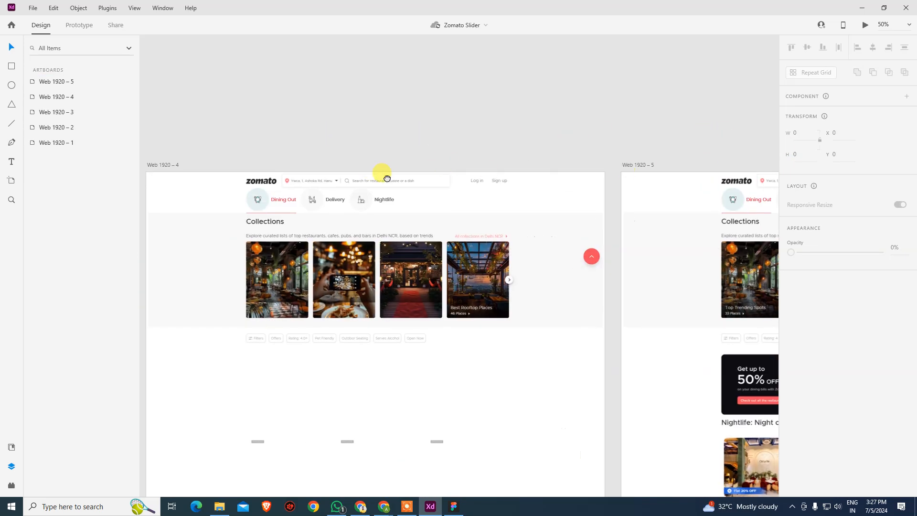
drag(381, 177, 674, 176)
drag(294, 168, 507, 166)
click(254, 185)
key(ctrl+v)
key(ctrl+bracketleft)
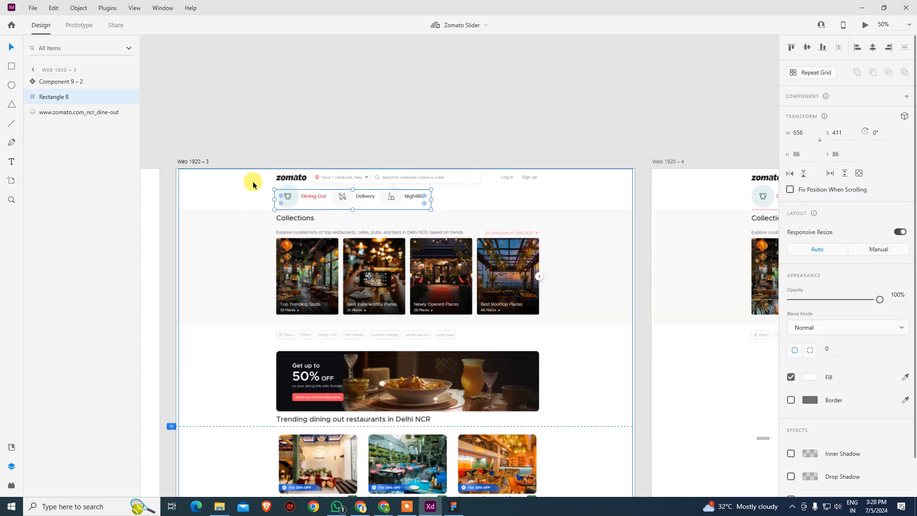
click(477, 77)
Preview the Web 1920 – 3 artboard, try its Delivery tab, and close the preview.
drag(372, 227, 507, 206)
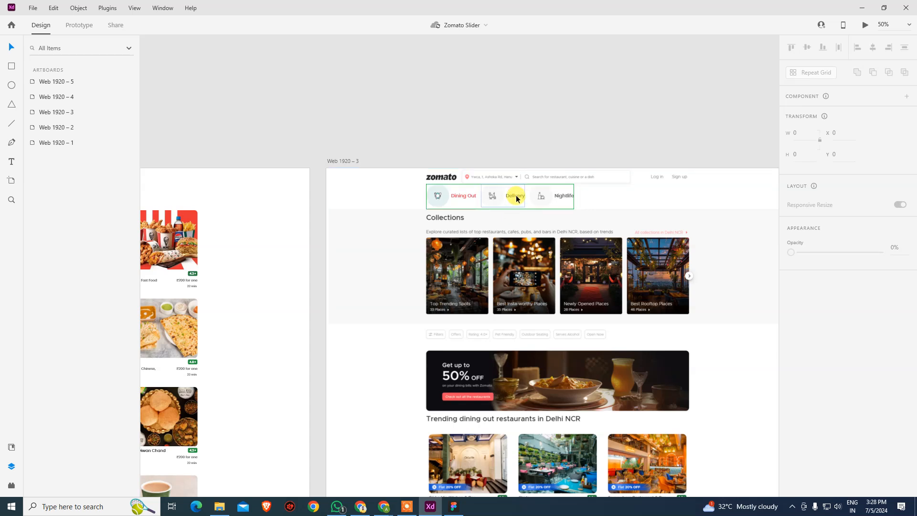
click(365, 182)
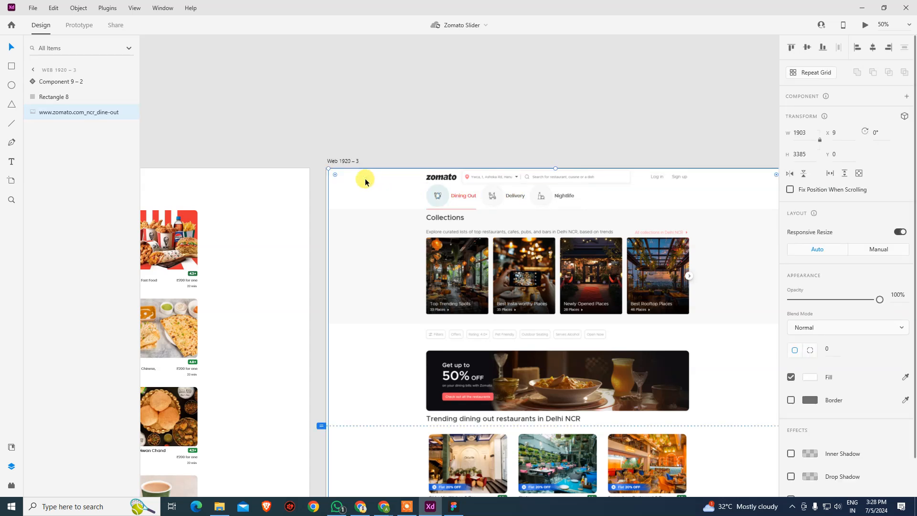
key(ctrl+Return)
click(423, 85)
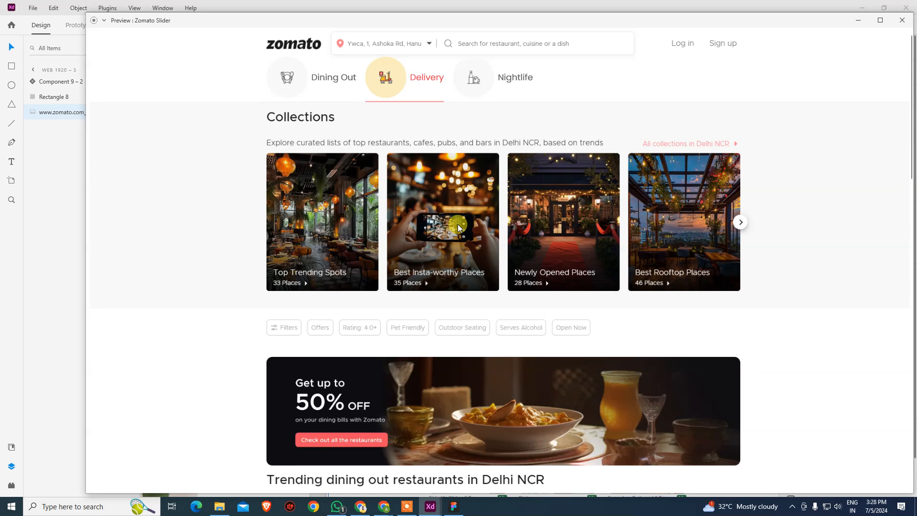
click(902, 20)
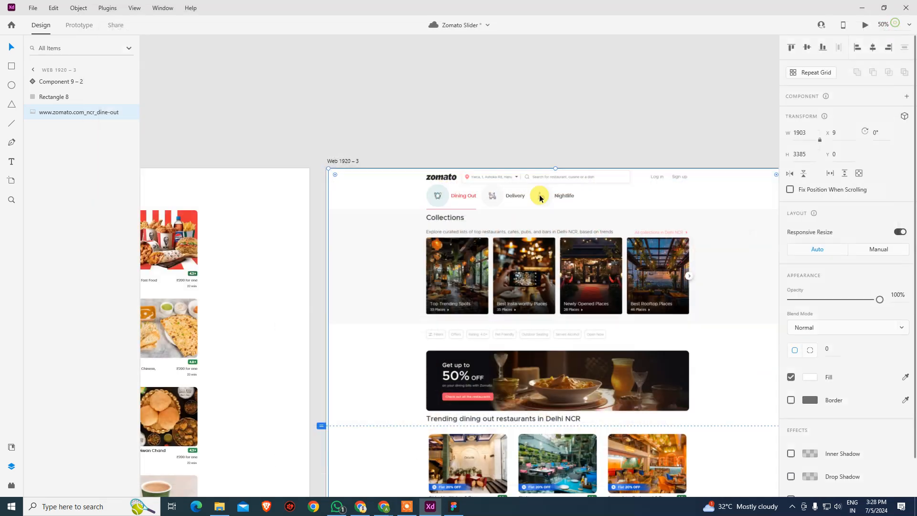
Switch to Chrome, open Zomato's Delivery page, and scroll through it with the developer tools closed.
click(479, 121)
key(alt+Tab)
click(353, 113)
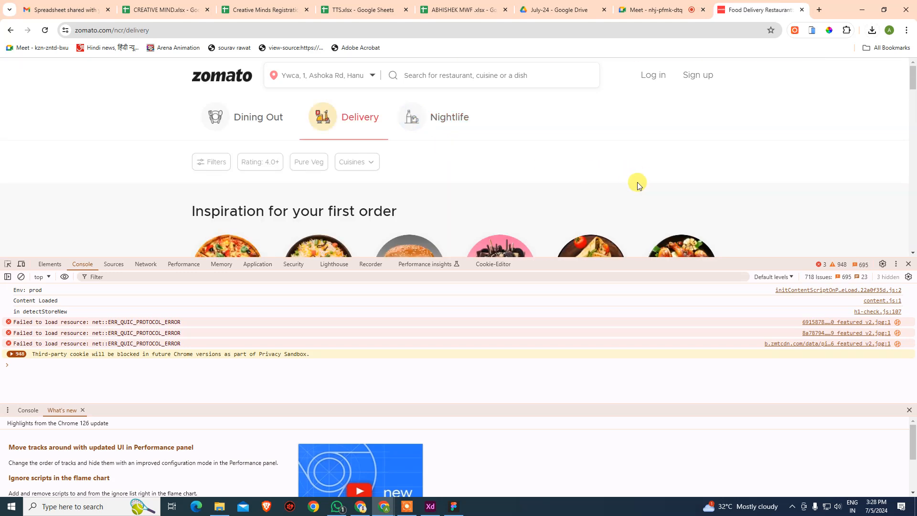
click(908, 264)
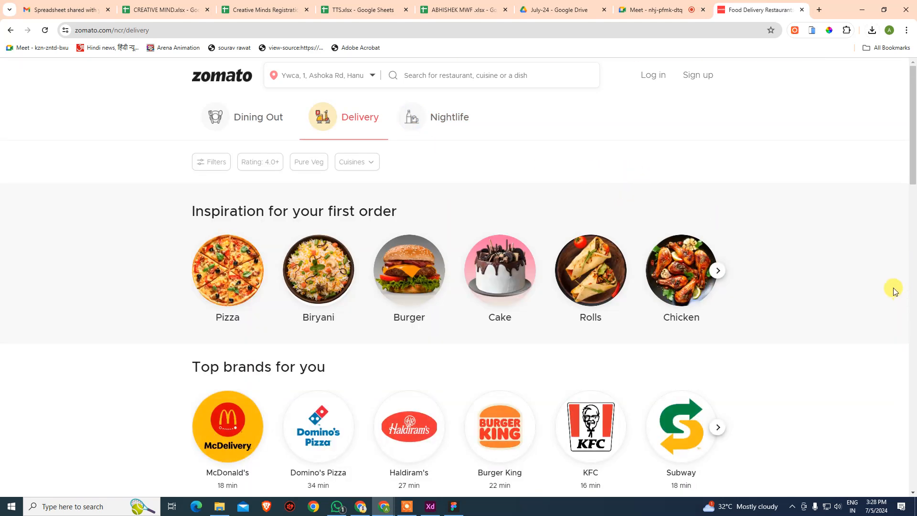
scroll(827, 244, down, 8)
scroll(827, 244, up, 8)
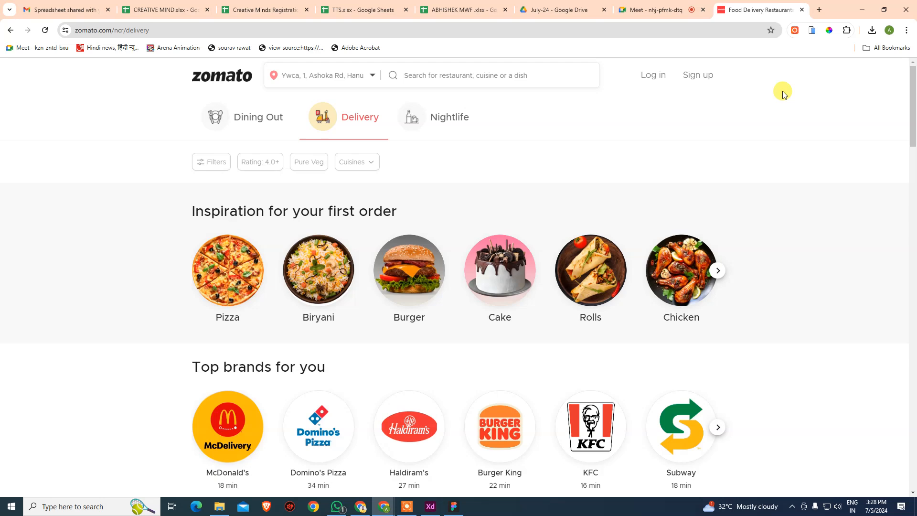
Capture a full size screenshot of the Delivery page with the developer tools command search, using "capture".
key(ctrl+shift+j)
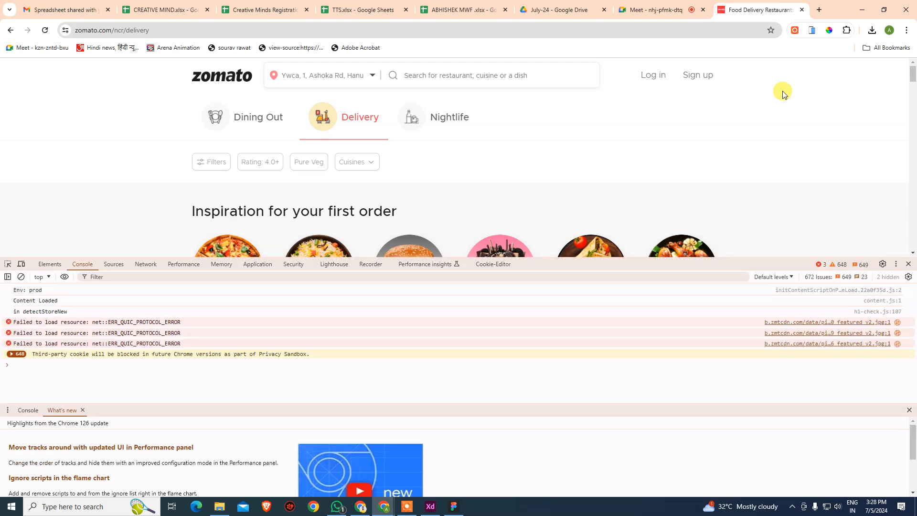
key(ctrl+shift+p)
text(screeb)
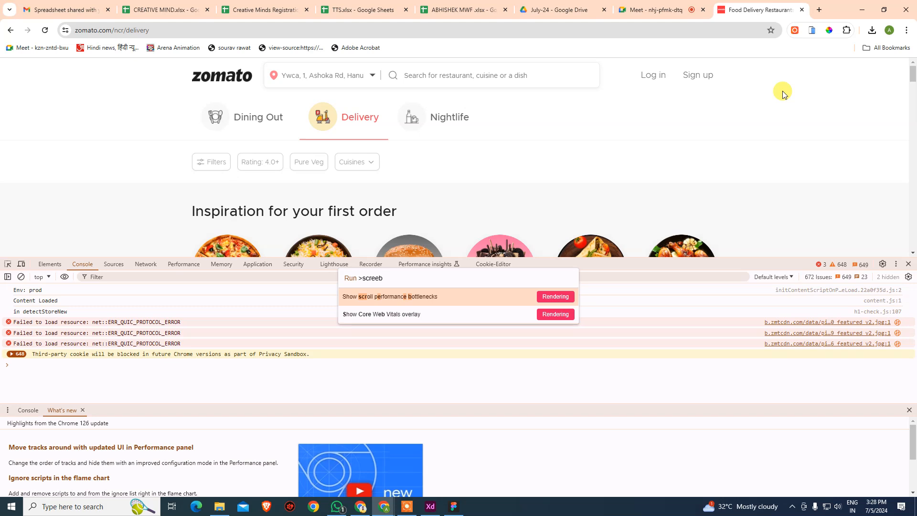
key(BackSpace)
key(BackSpace)
key(BackSpace)
key(BackSpace)
key(BackSpace)
key(BackSpace)
text(capt)
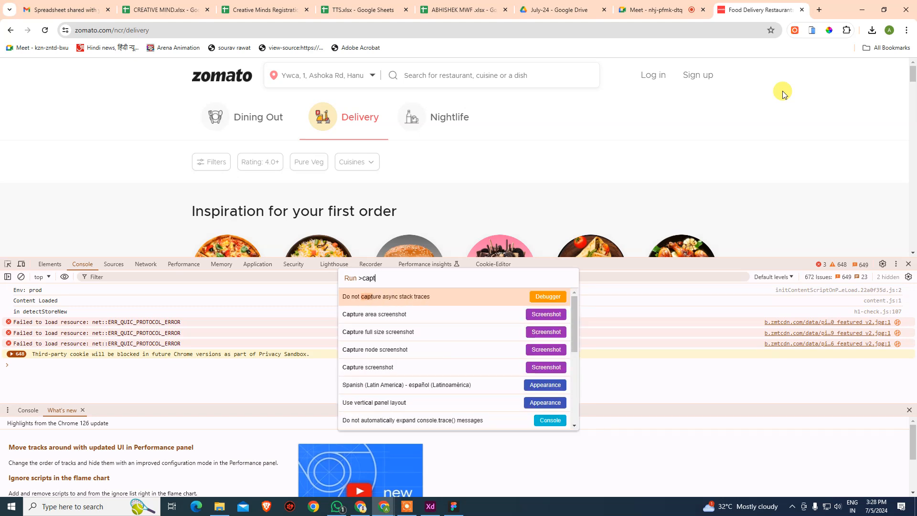
text(ure)
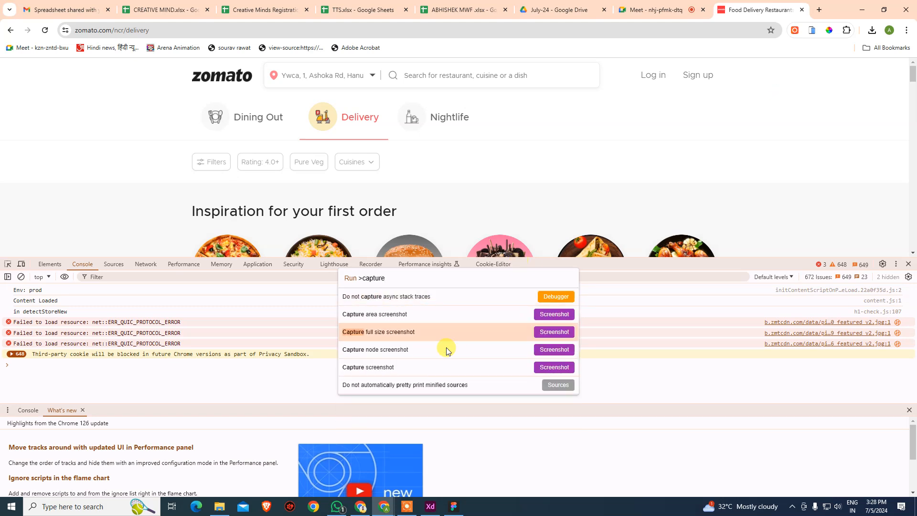
click(533, 333)
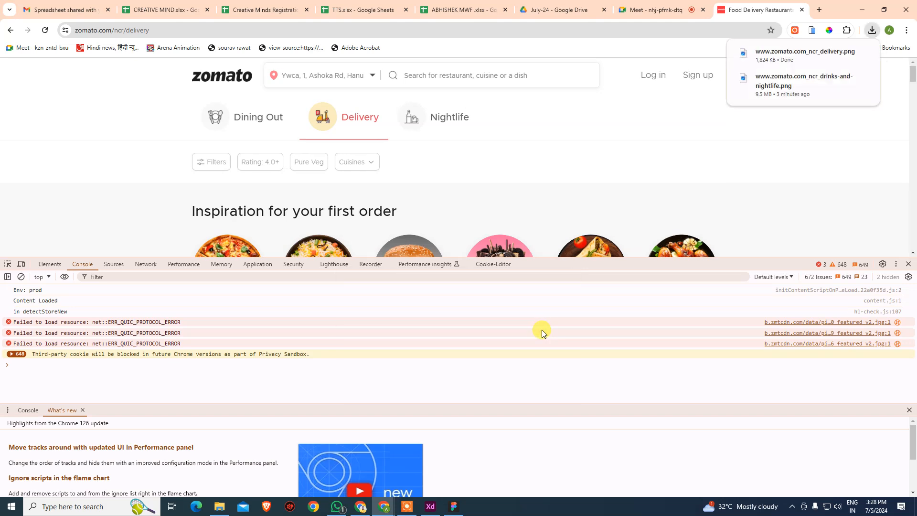
mouse_move(840, 58)
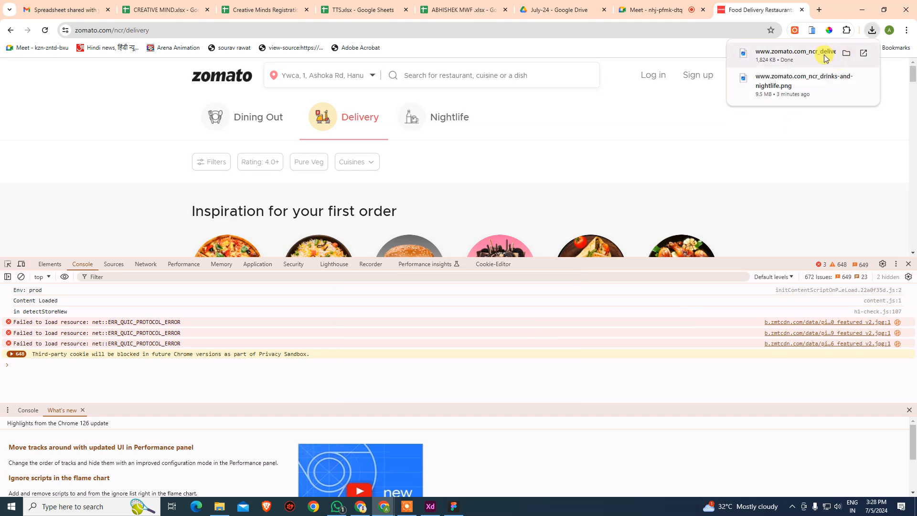
Switch to Adobe XD, try deleting the dine-out screenshot from Web 1920 – 3, undo it, and return to Chrome.
click(431, 506)
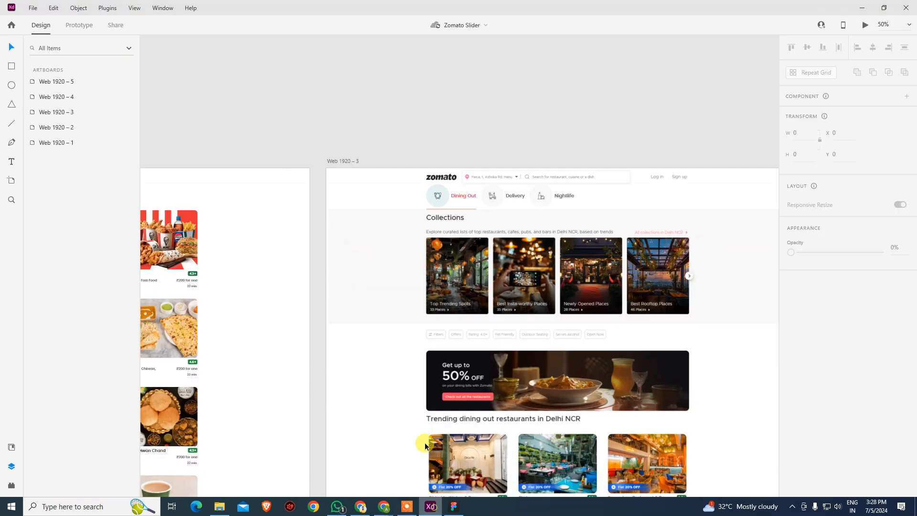
click(400, 277)
key(Delete)
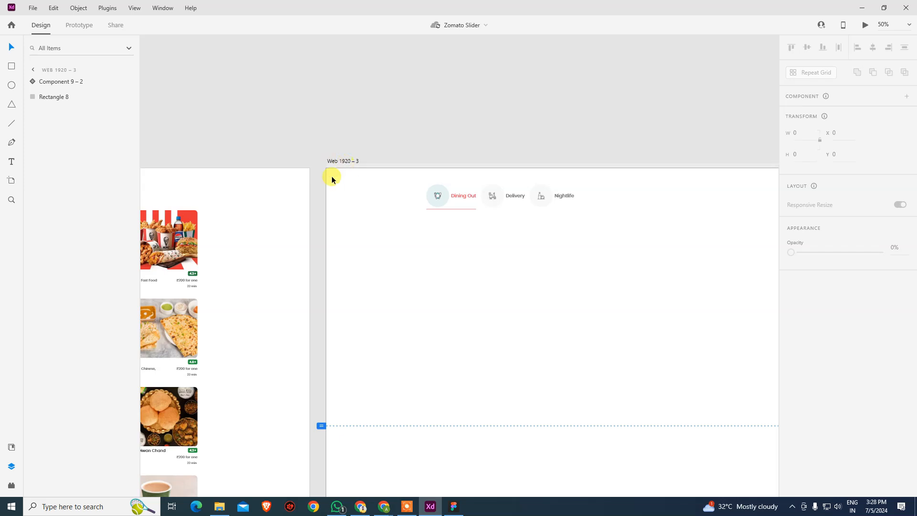
key(ctrl+z)
click(426, 127)
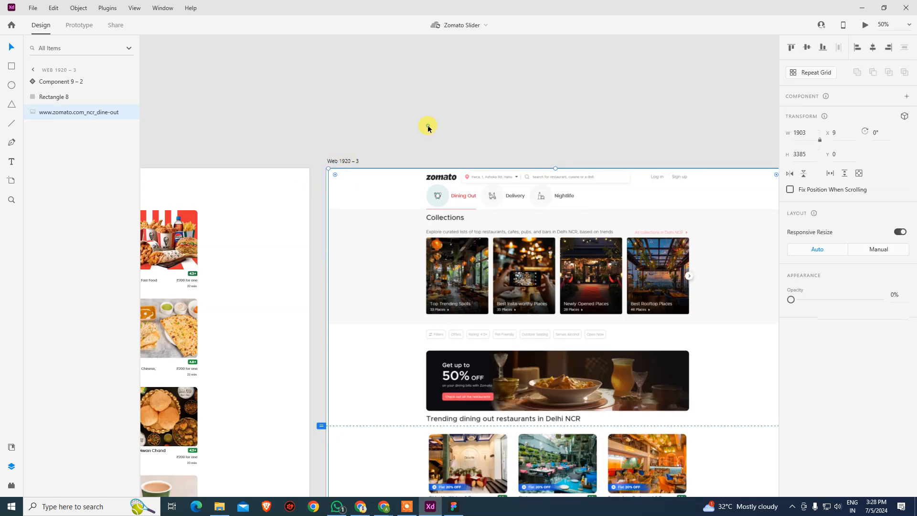
key(alt+Tab)
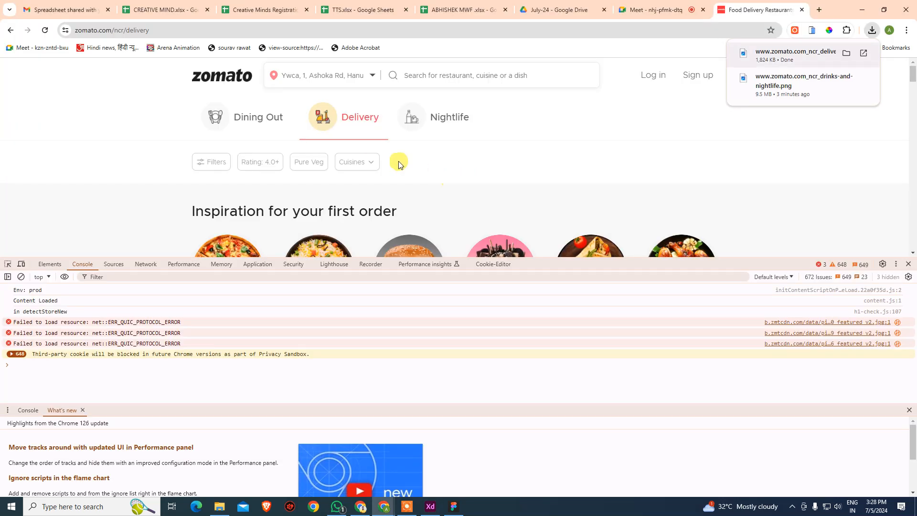
Switch to Adobe XD and delete the dine-out page screenshot from Web 1920 – 4.
key(alt+Tab)
drag(620, 211, 206, 217)
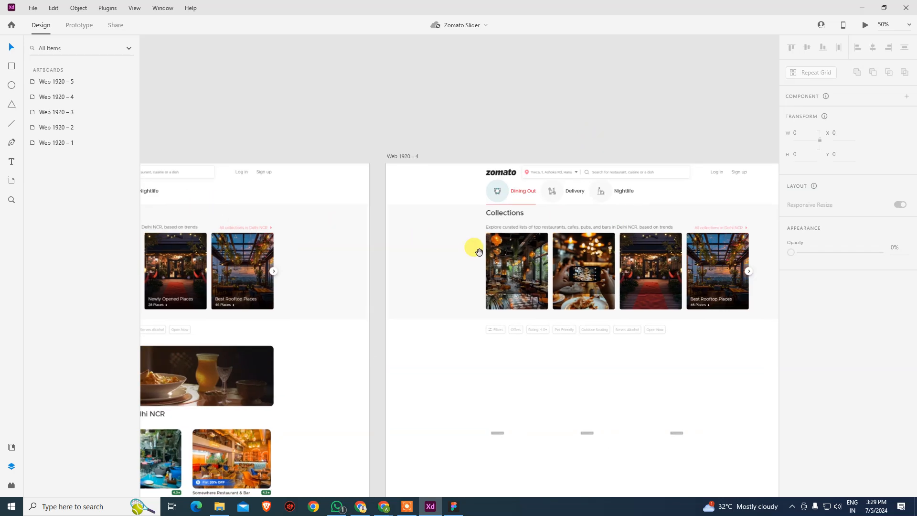
drag(446, 268, 523, 256)
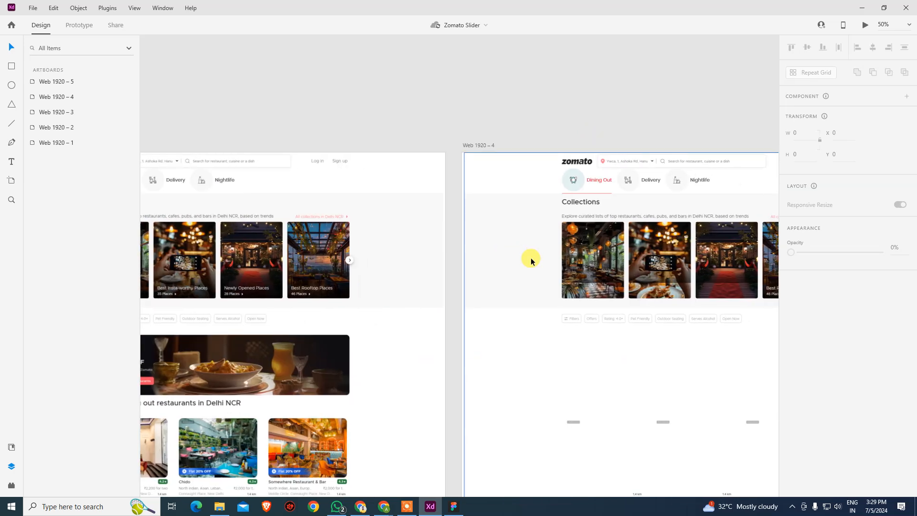
click(531, 258)
key(Delete)
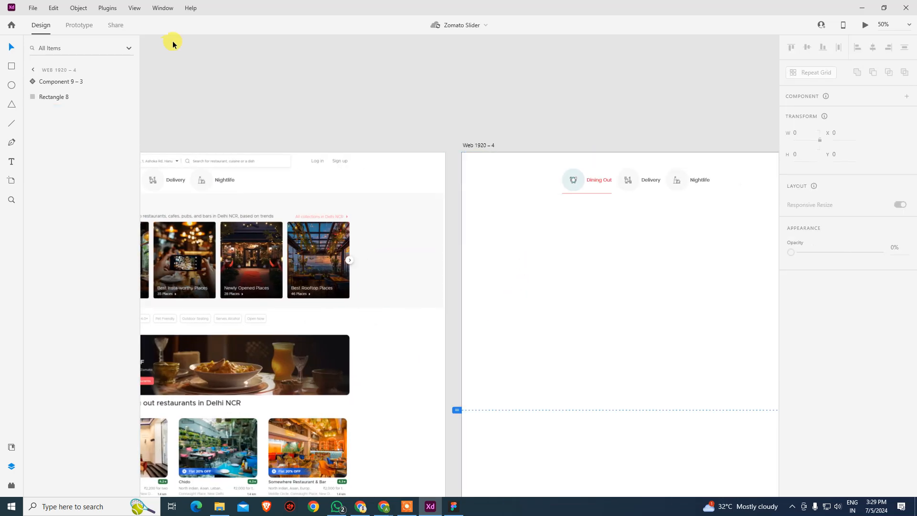
click(33, 8)
click(45, 230)
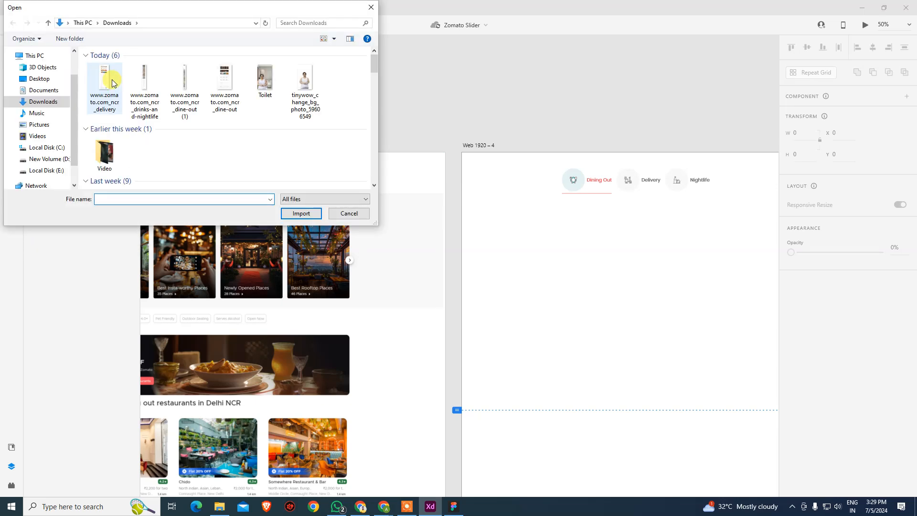
double_click(113, 80)
key(alt+f)
key(alt+f)
key(Return)
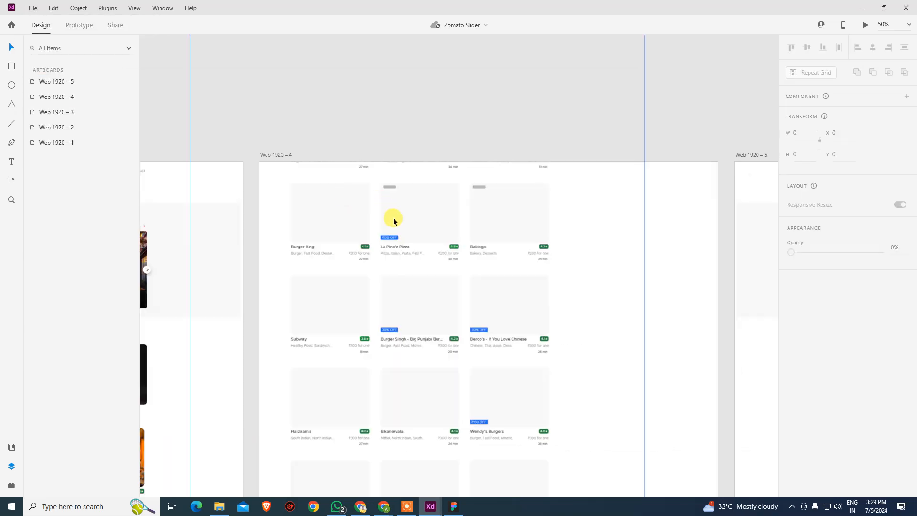
Align the Delivery screenshot to the top edge and horizontal center of Web 1920 – 4.
click(494, 282)
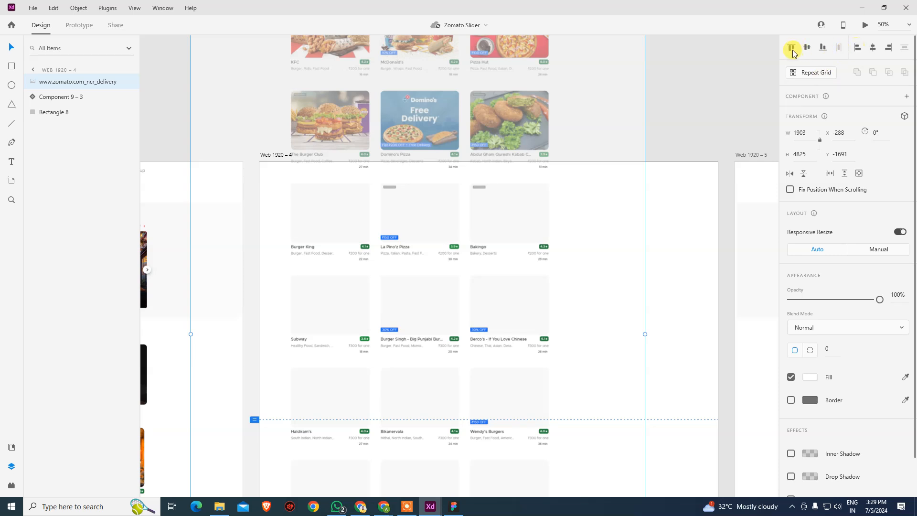
click(792, 48)
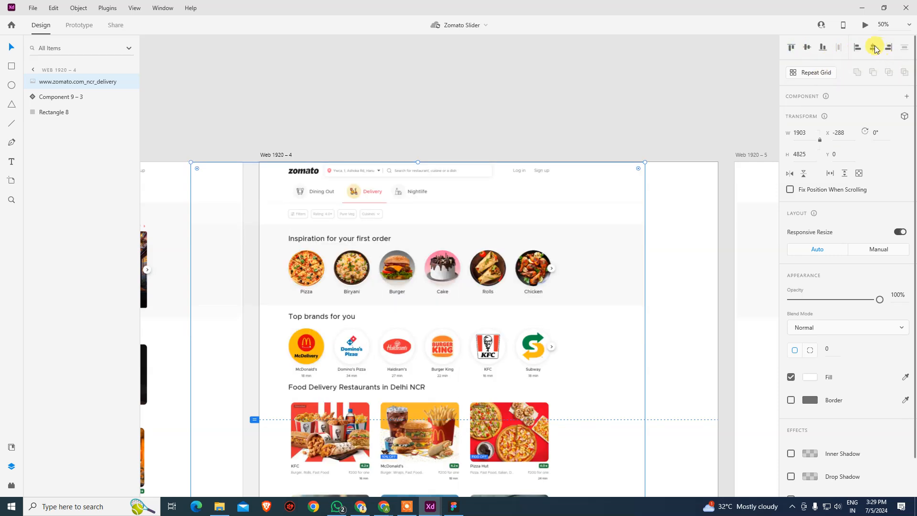
click(873, 48)
click(622, 67)
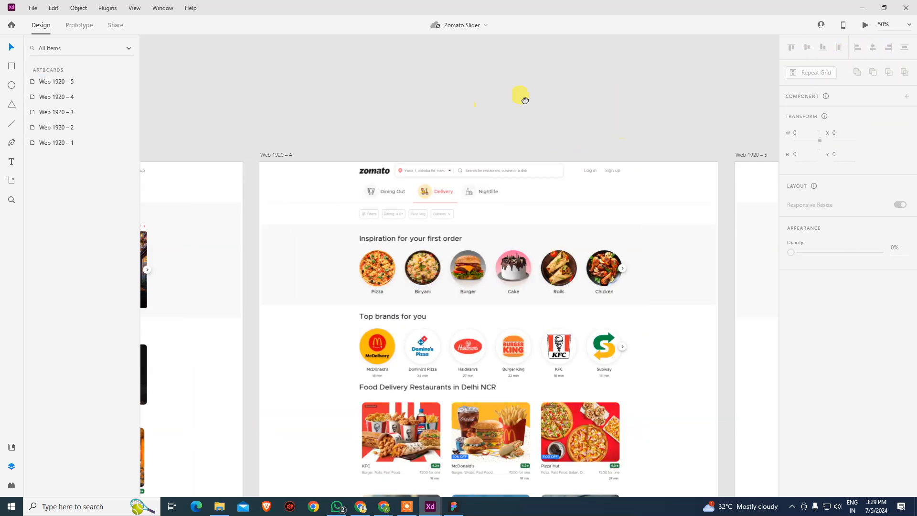
Send the Delivery screenshot behind the white rectangle and the tab component in Web 1920 – 4.
drag(472, 111, 679, 46)
click(667, 177)
key(ctrl+bracketleft)
key(ctrl+bracketleft)
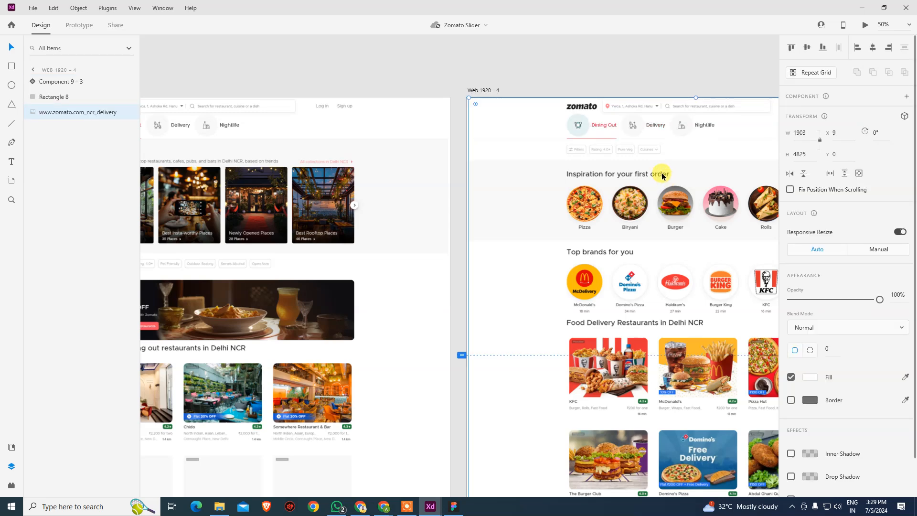
click(594, 66)
Close the Adobe XD home window, switch to Chrome, and open Zomato's Nightlife page.
drag(541, 206, 713, 279)
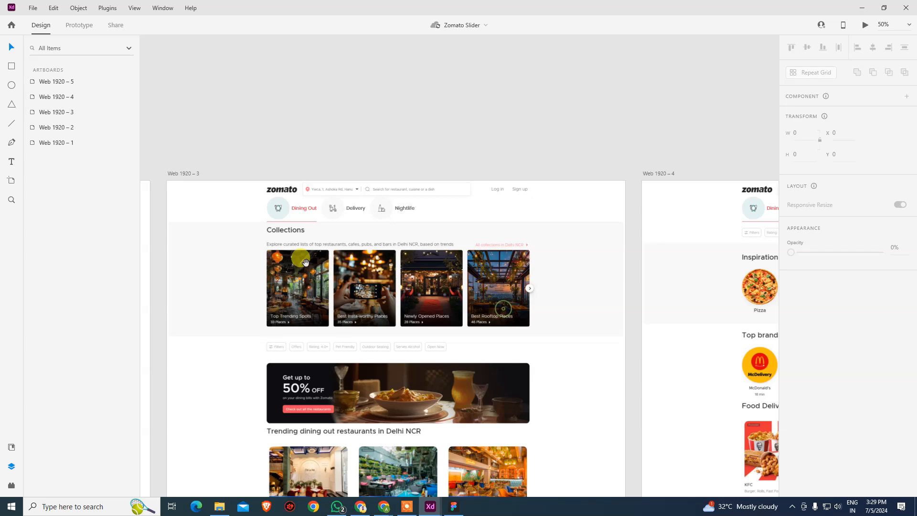
drag(416, 265, 141, 254)
drag(549, 295, 383, 289)
drag(500, 282, 395, 284)
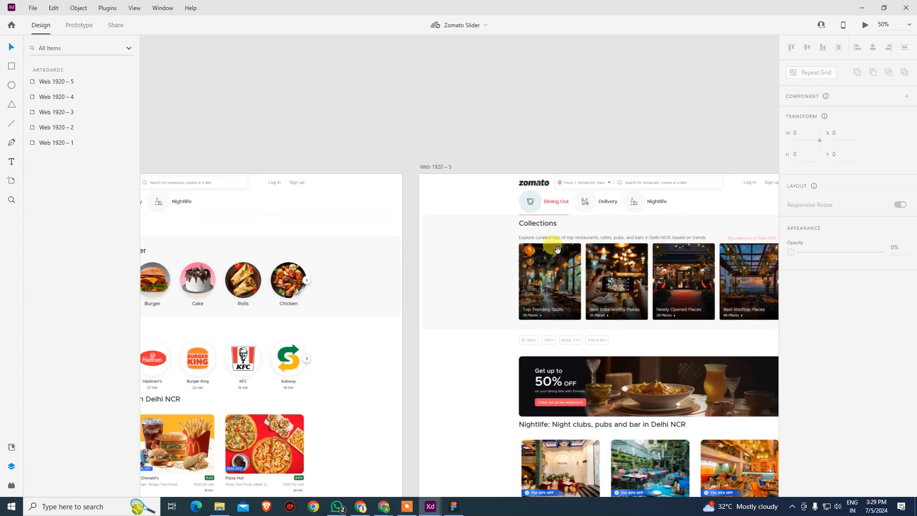
key(alt+Tab)
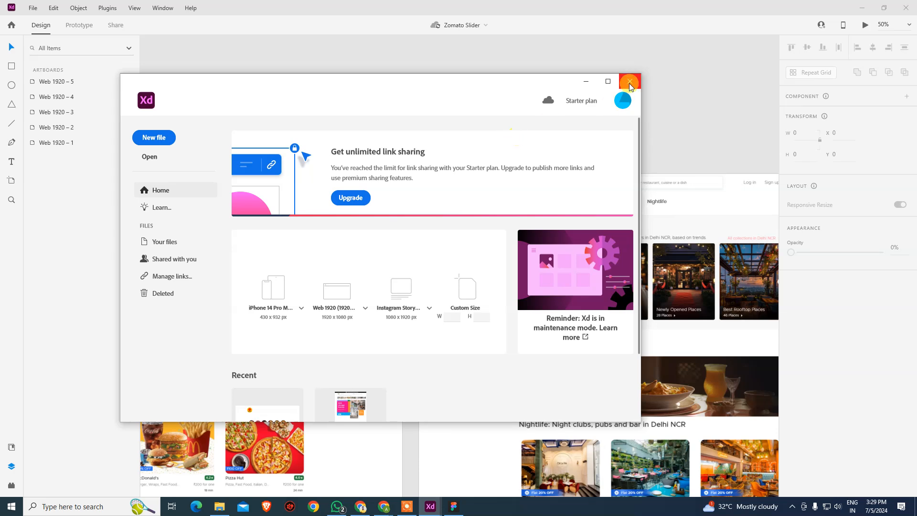
click(629, 83)
key(alt+Tab)
click(456, 118)
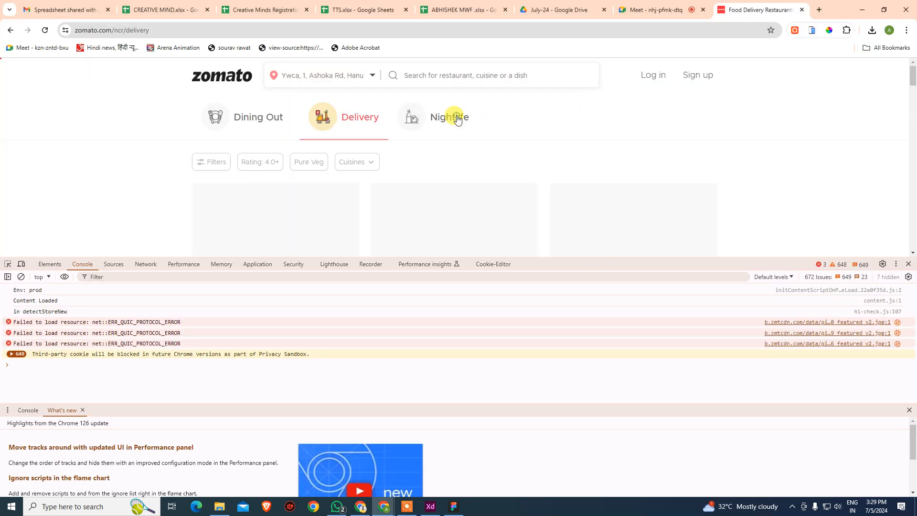
Close the developer tools and look through the Nightlife page's collections and restaurant listings.
scroll(532, 163, down, 3)
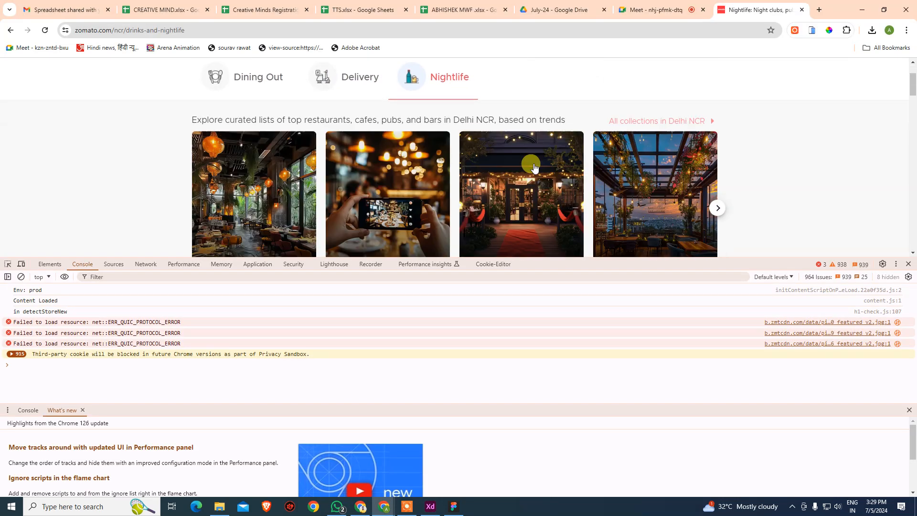
scroll(534, 167, down, 3)
scroll(534, 170, up, 5)
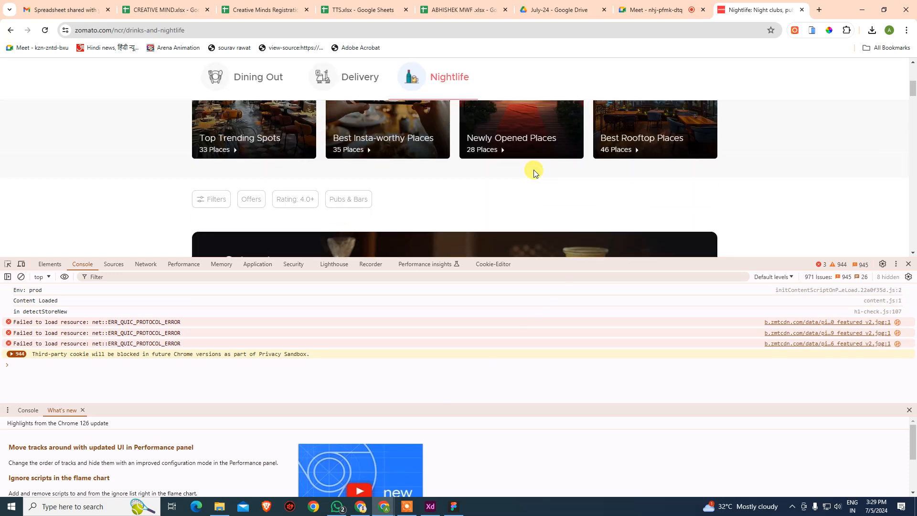
click(909, 264)
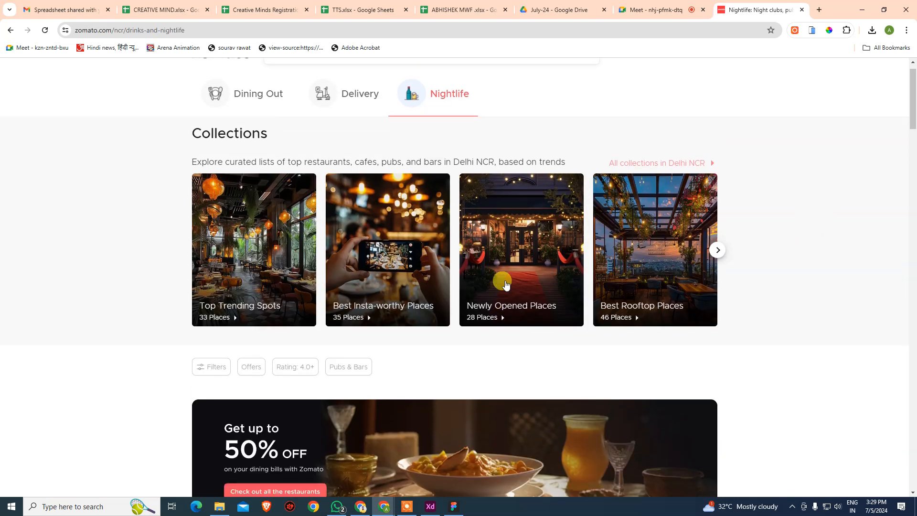
scroll(513, 285, down, 5)
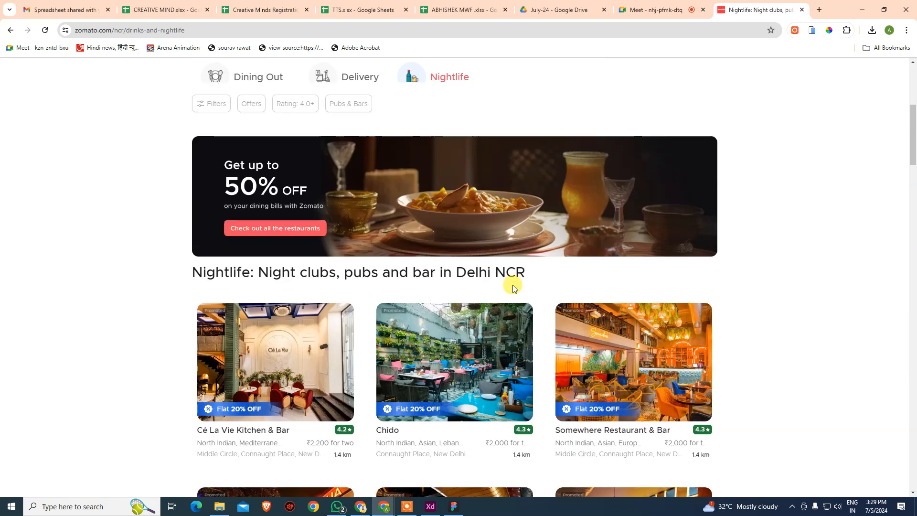
Open the Dining Out page, return to Nightlife, and compare the filters and listings on both pages.
click(269, 77)
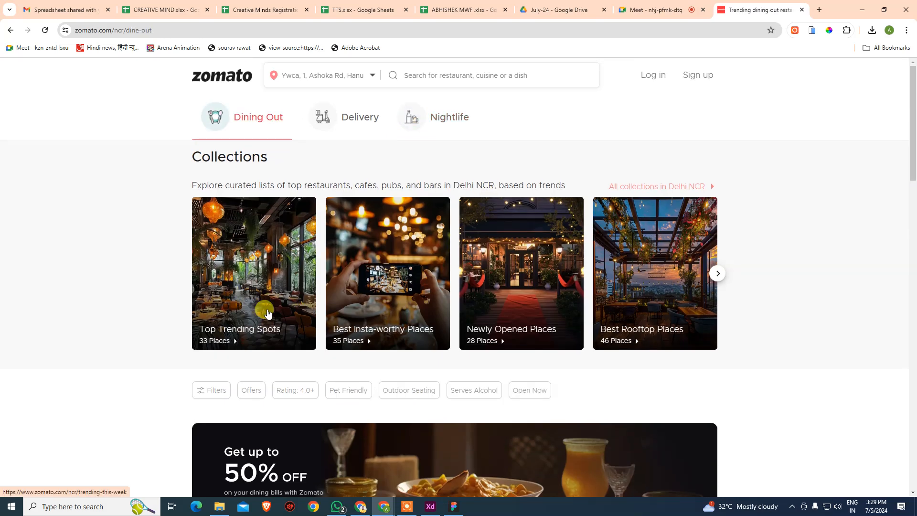
scroll(267, 312, down, 6)
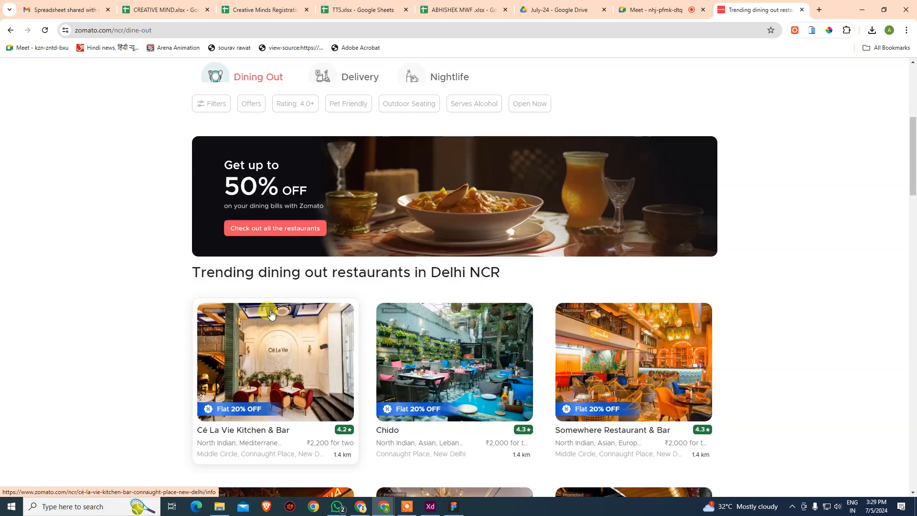
scroll(270, 314, up, 6)
click(434, 113)
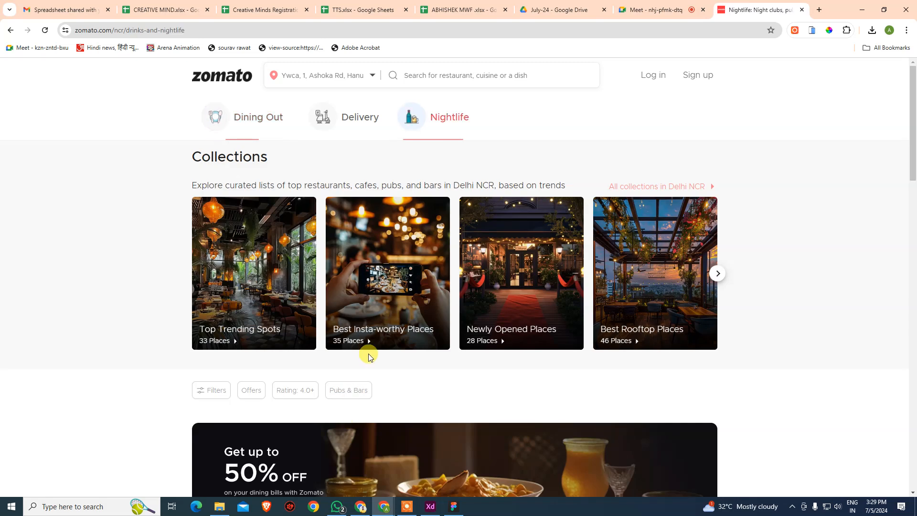
scroll(368, 357, down, 5)
scroll(378, 356, down, 5)
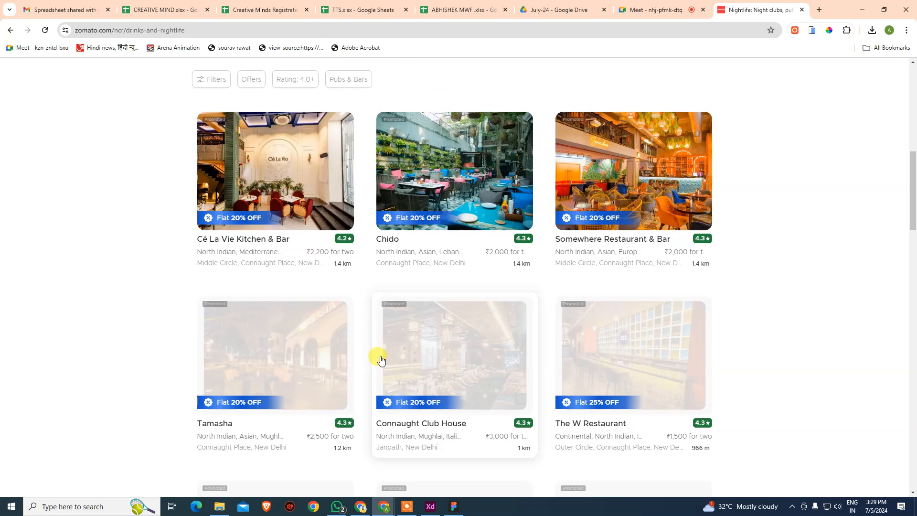
scroll(384, 356, up, 8)
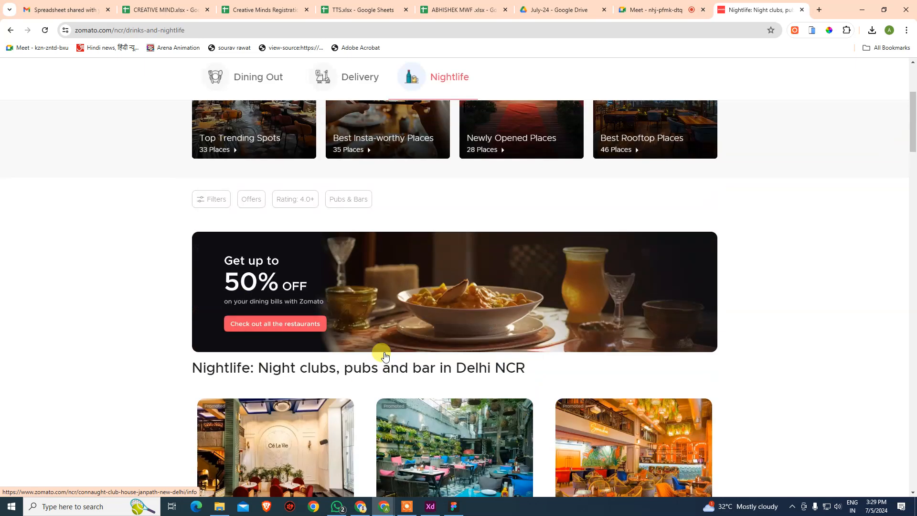
Switch to Adobe XD, preview Web 1920 – 3, and test the Delivery tab in its tab component.
key(alt+Tab)
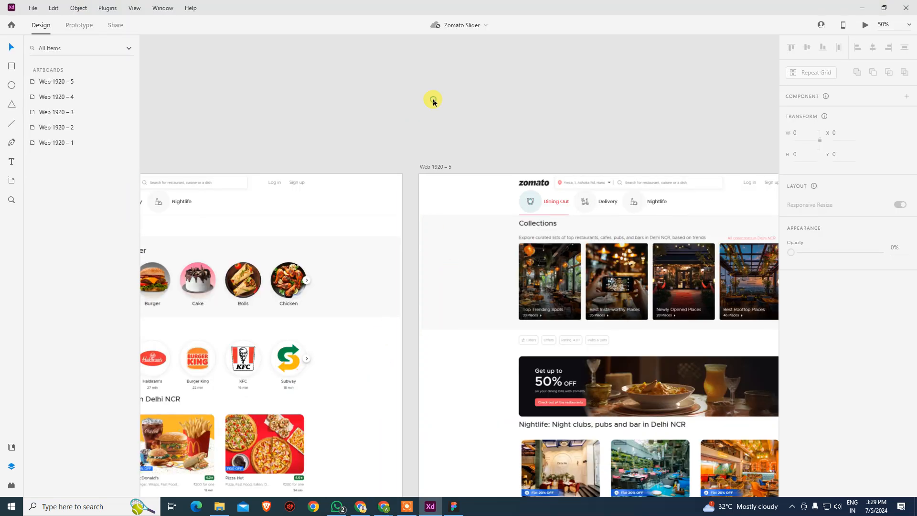
key(ctrl+minus)
drag(272, 144, 588, 121)
drag(413, 156, 538, 127)
click(308, 139)
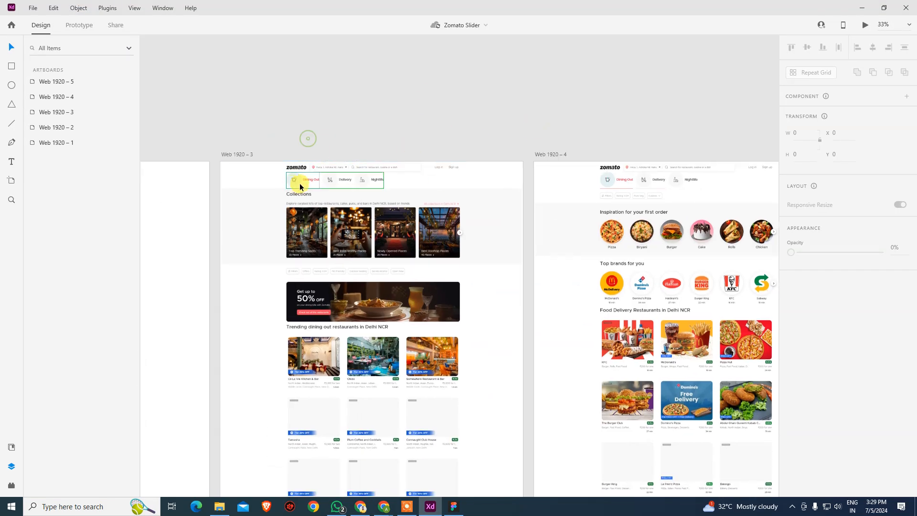
click(313, 183)
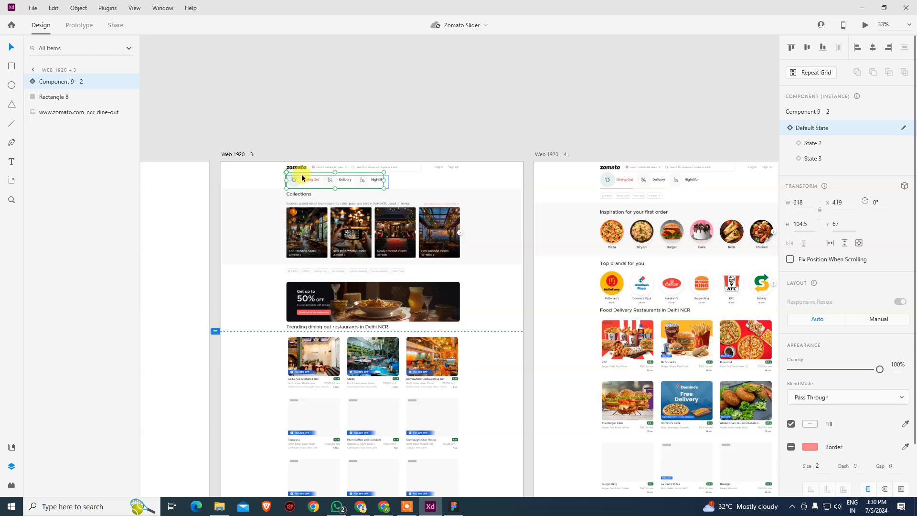
key(ctrl+Return)
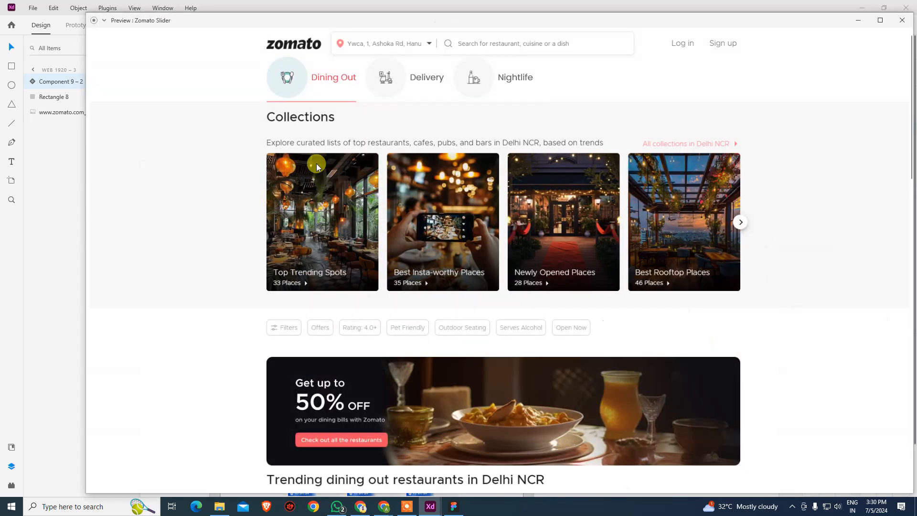
click(416, 78)
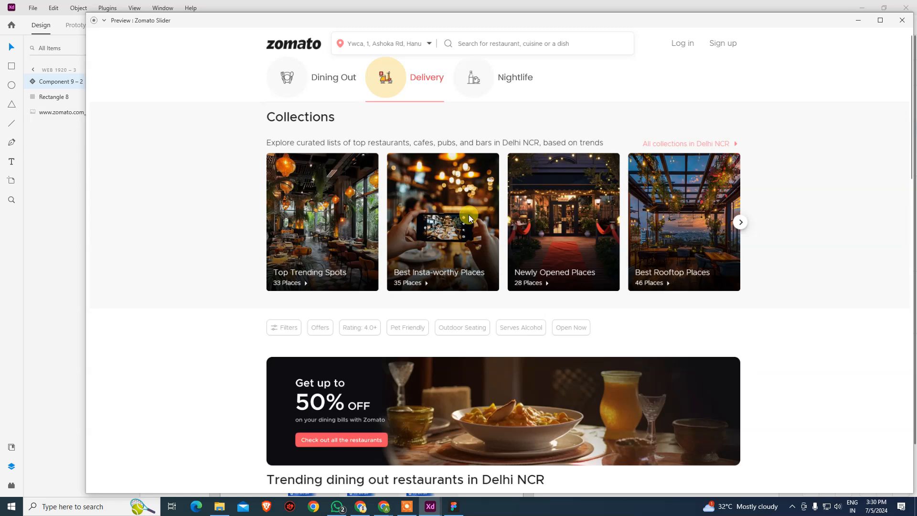
click(903, 20)
In Prototype mode, add a second interaction with a Drag trigger to Web 1920 – 3's Delivery tab and check the other trigger options.
click(449, 128)
click(308, 180)
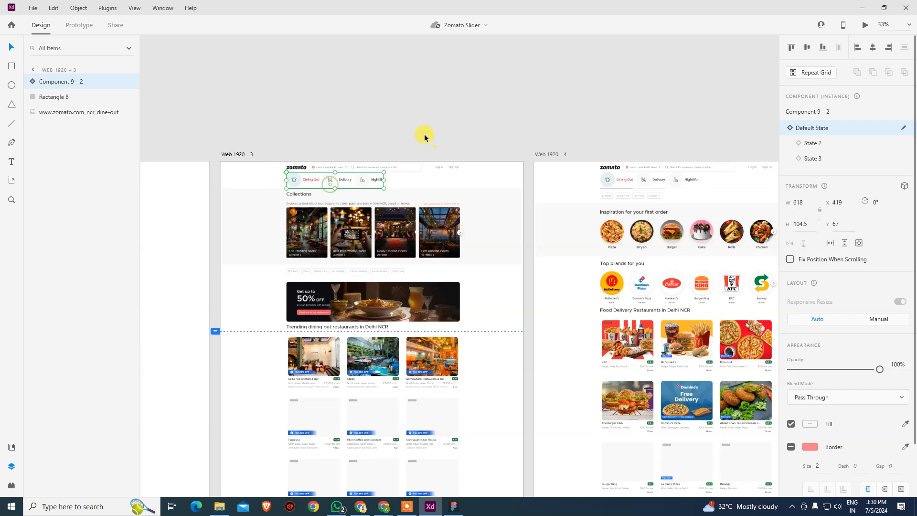
click(79, 25)
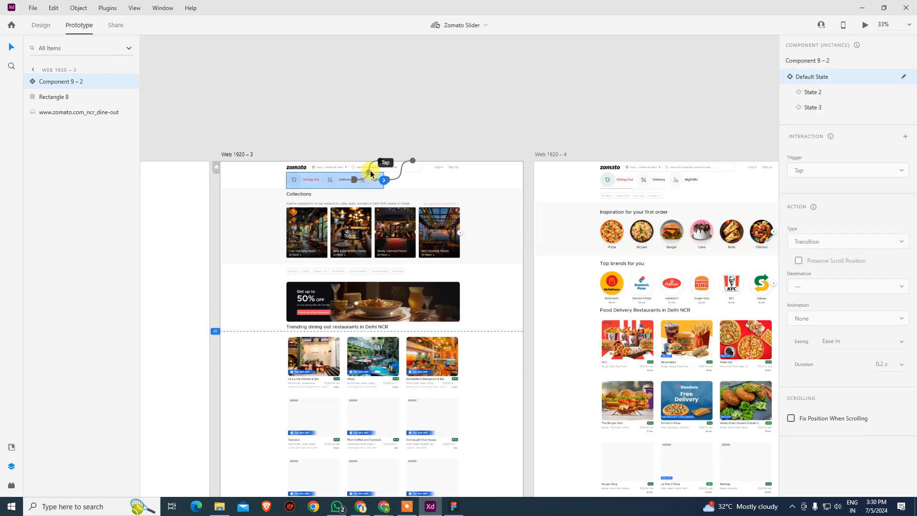
double_click(370, 169)
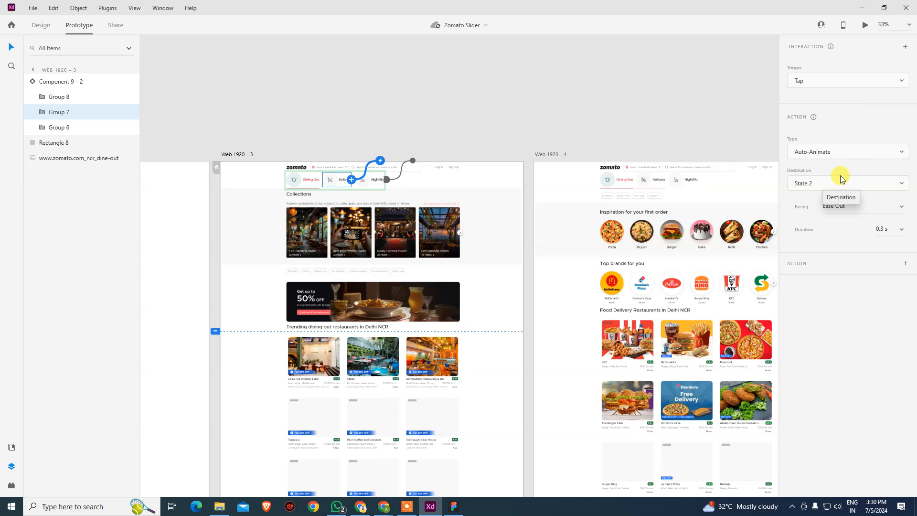
click(905, 48)
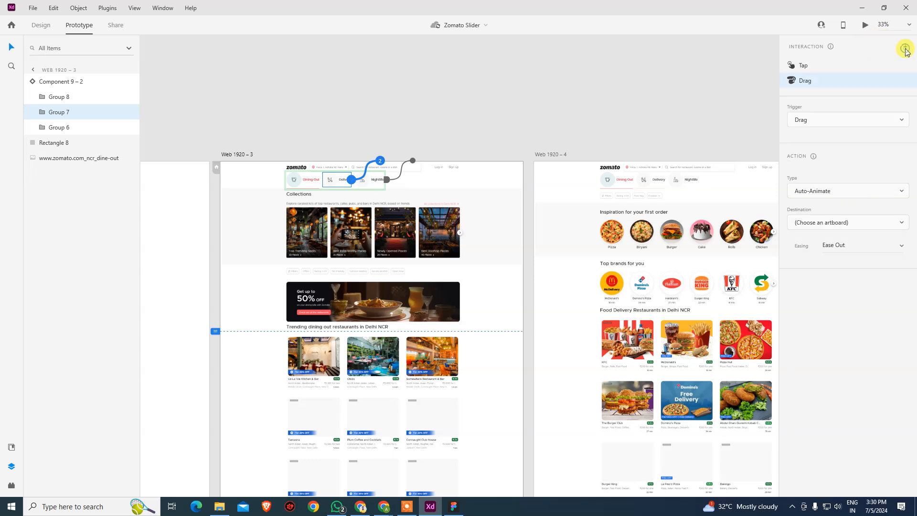
click(825, 82)
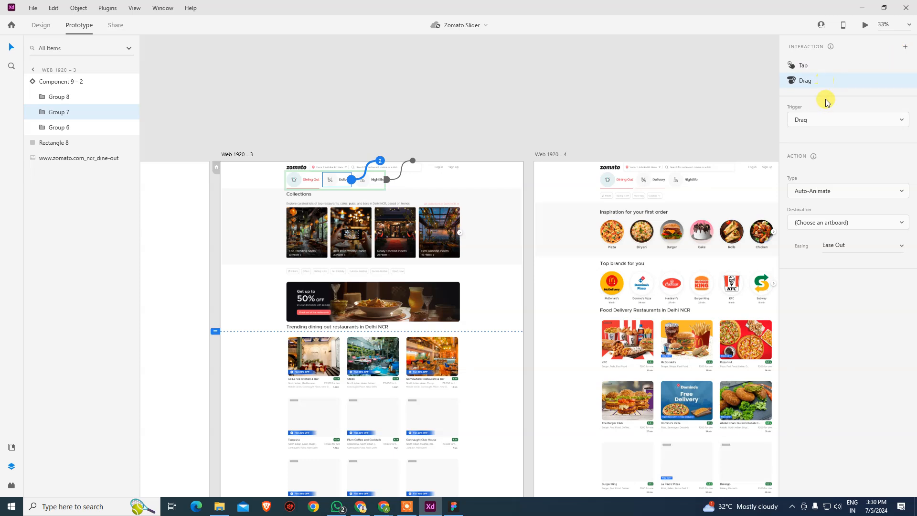
click(843, 120)
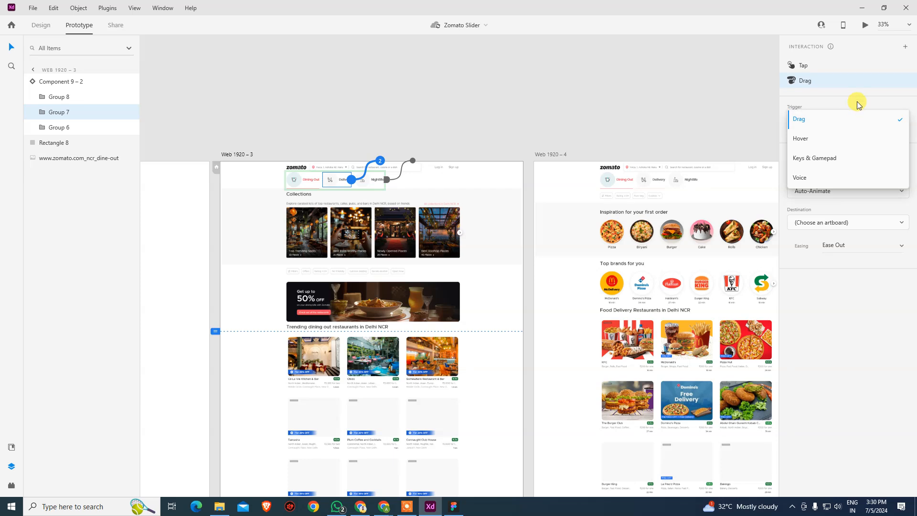
click(858, 101)
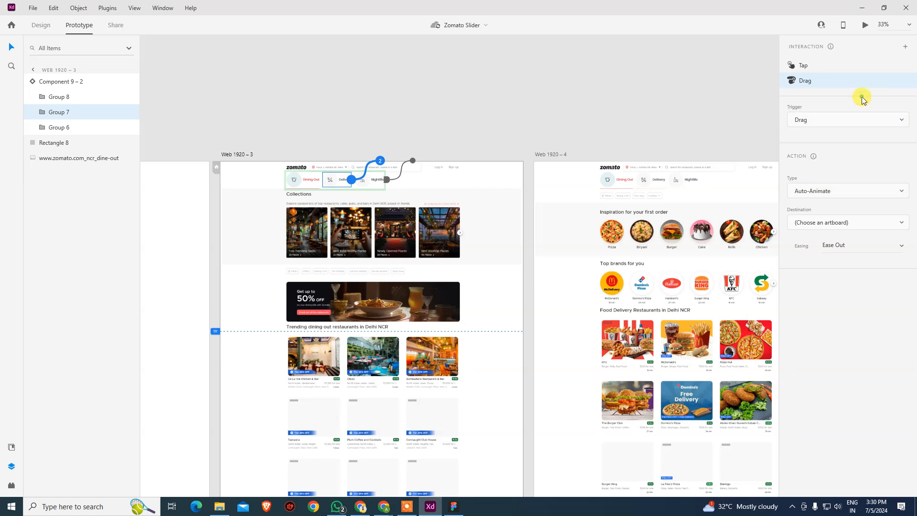
key(Escape)
click(554, 101)
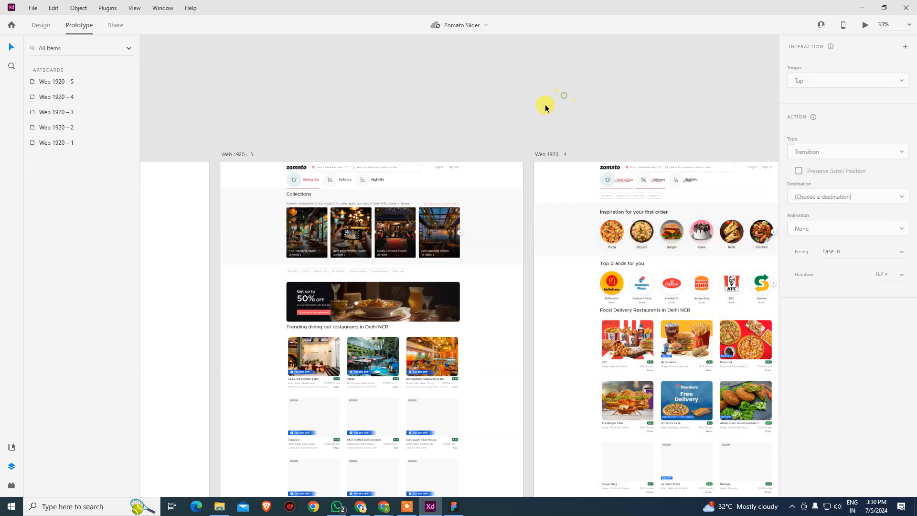
click(320, 184)
click(444, 126)
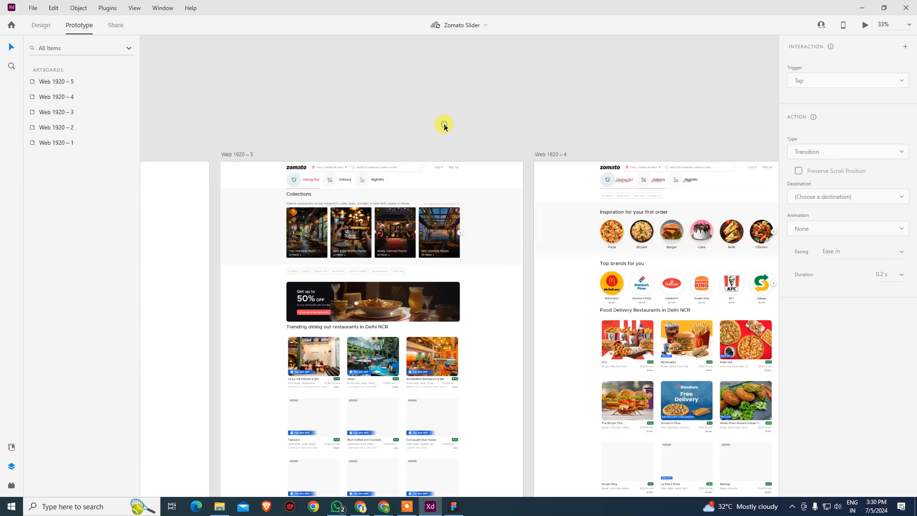
click(300, 180)
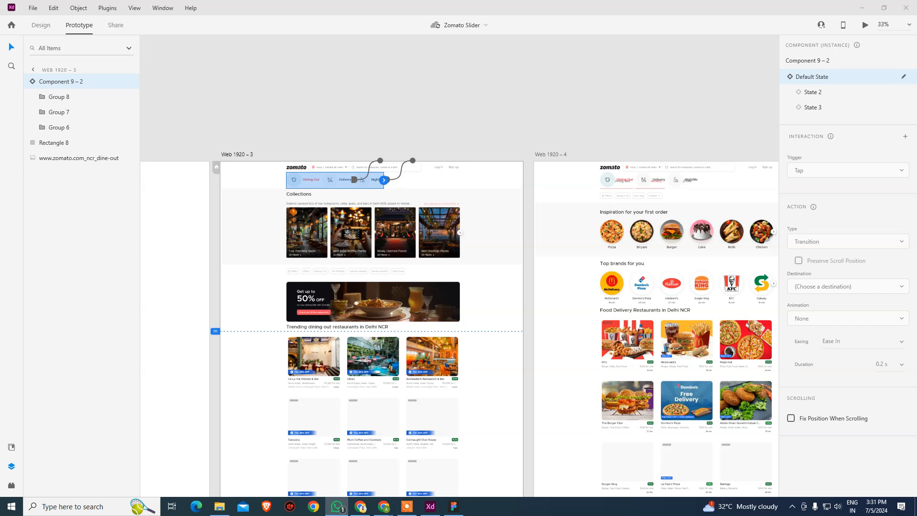
click(377, 103)
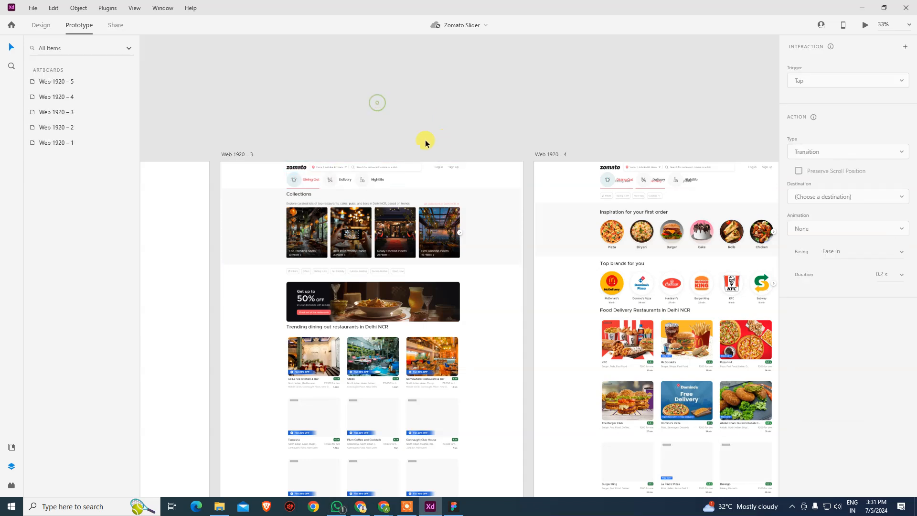
Try State 2 on Web 1920 – 3's tab component and restore its Default State.
scroll(346, 181, up, 2)
click(347, 183)
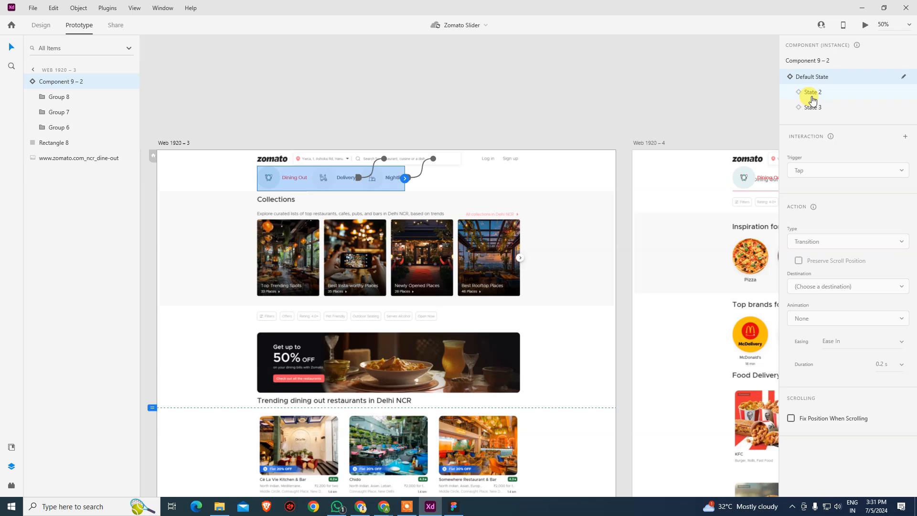
click(408, 92)
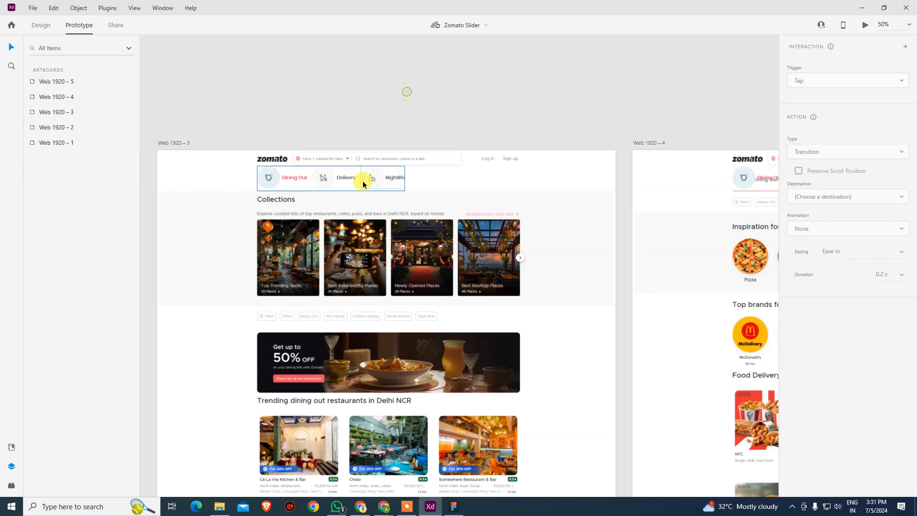
click(316, 182)
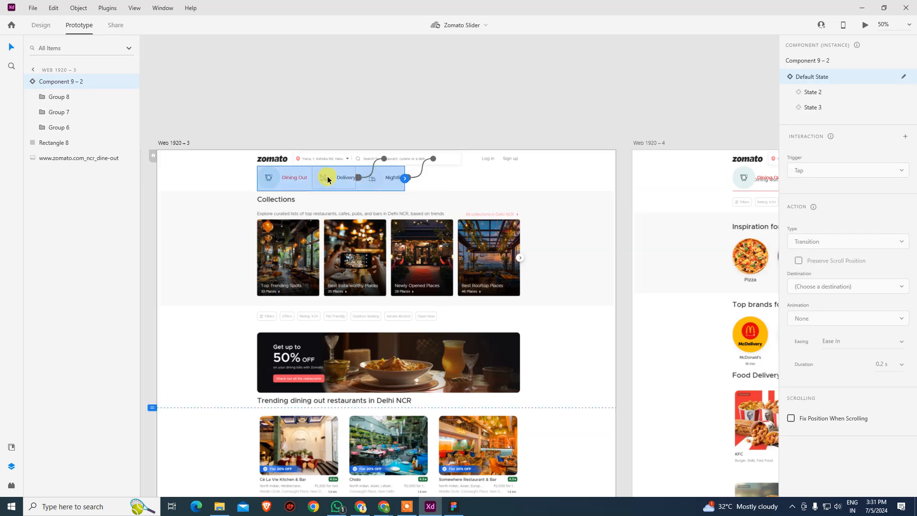
click(820, 95)
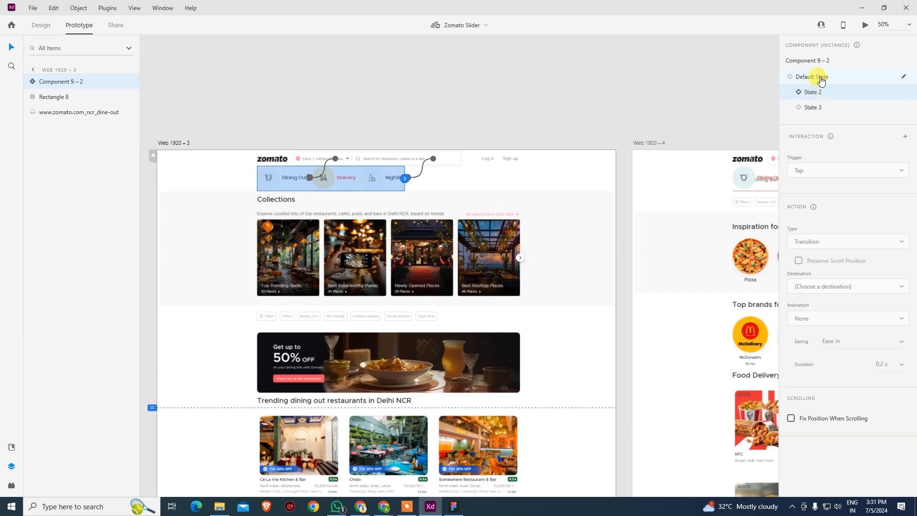
click(821, 79)
Set the destination of the Delivery tab's Tap interaction on Web 1920 – 3 to the Web 1920 – 4 artboard.
double_click(340, 181)
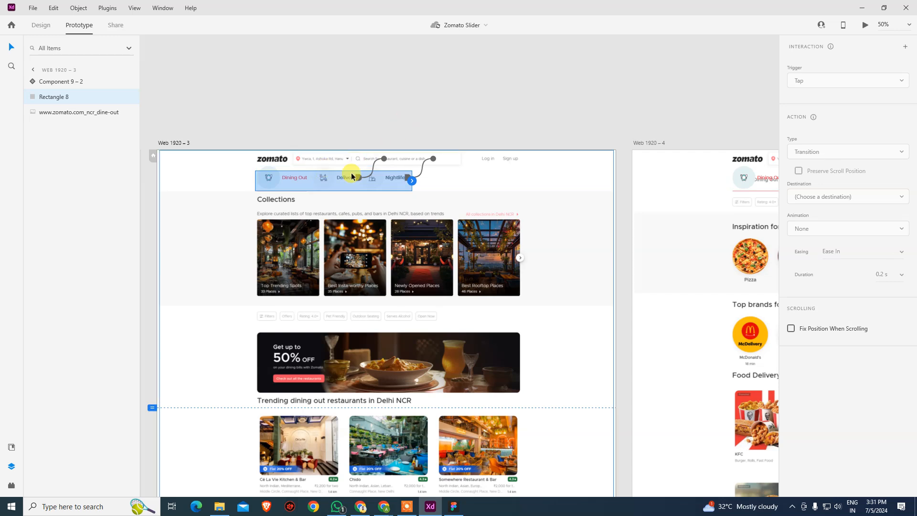
click(376, 165)
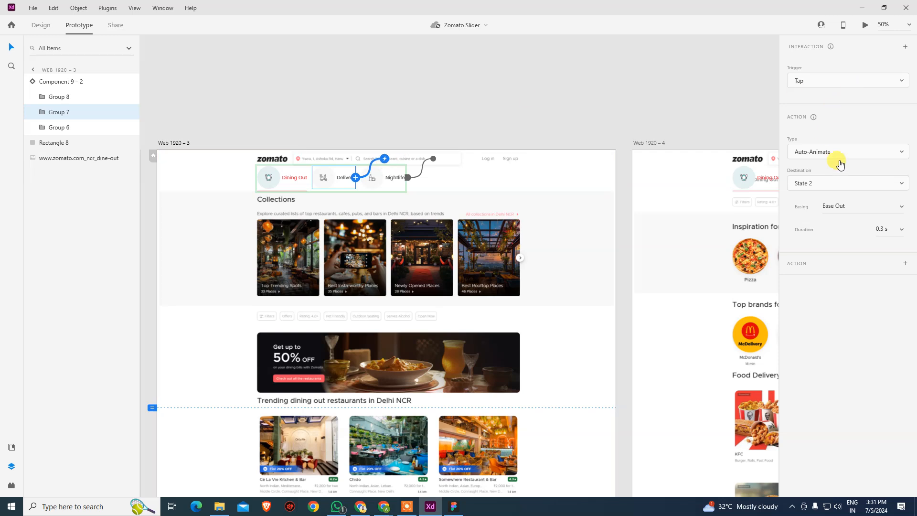
click(845, 186)
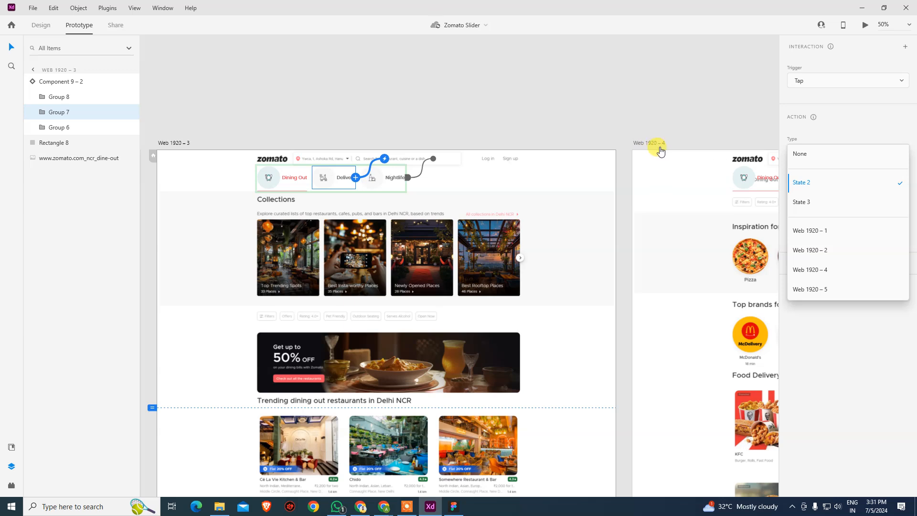
click(817, 269)
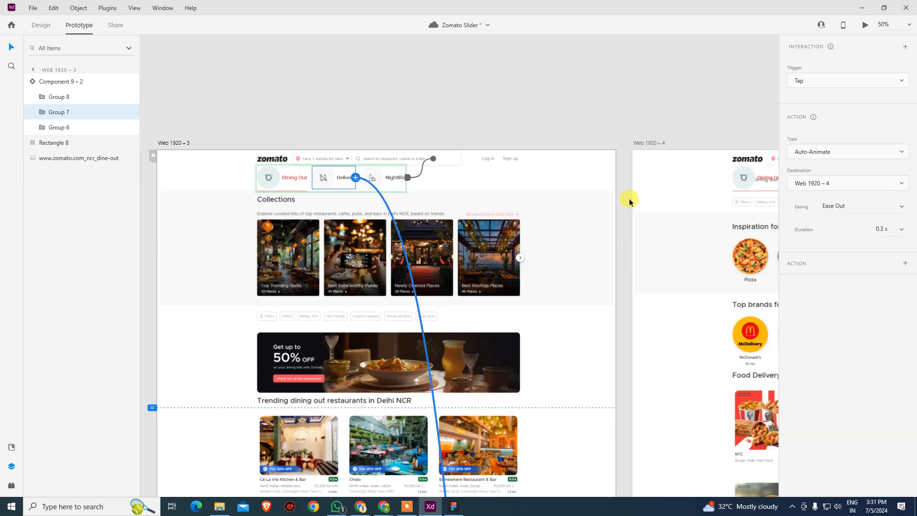
In Design mode, set the Web 1920 – 4 artboard's height to 4825 to match its Delivery page image.
scroll(313, 260, down, 4)
scroll(442, 327, down, 10)
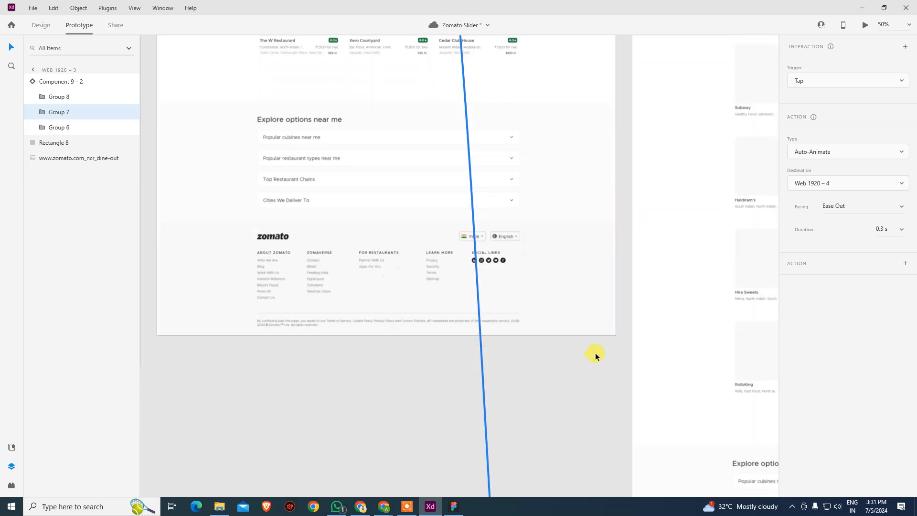
scroll(595, 354, down, 12)
scroll(606, 364, down, 2)
scroll(605, 362, down, 10)
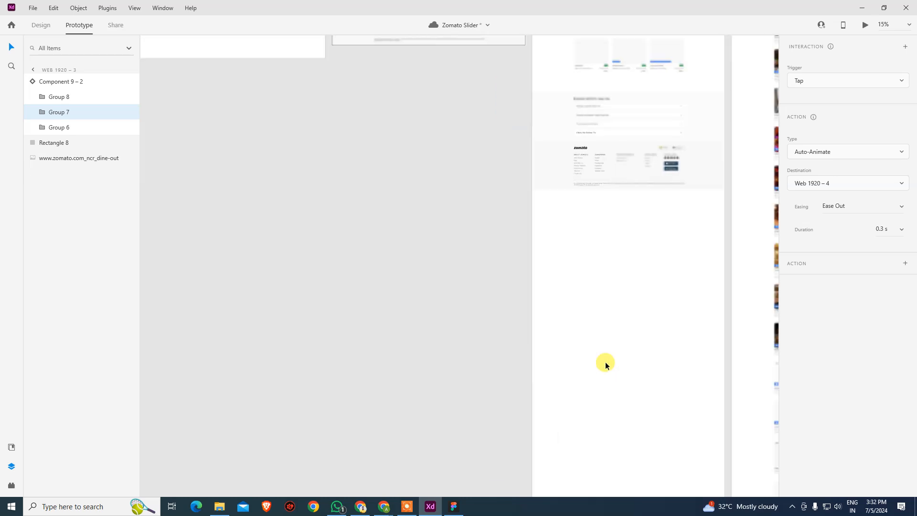
click(587, 248)
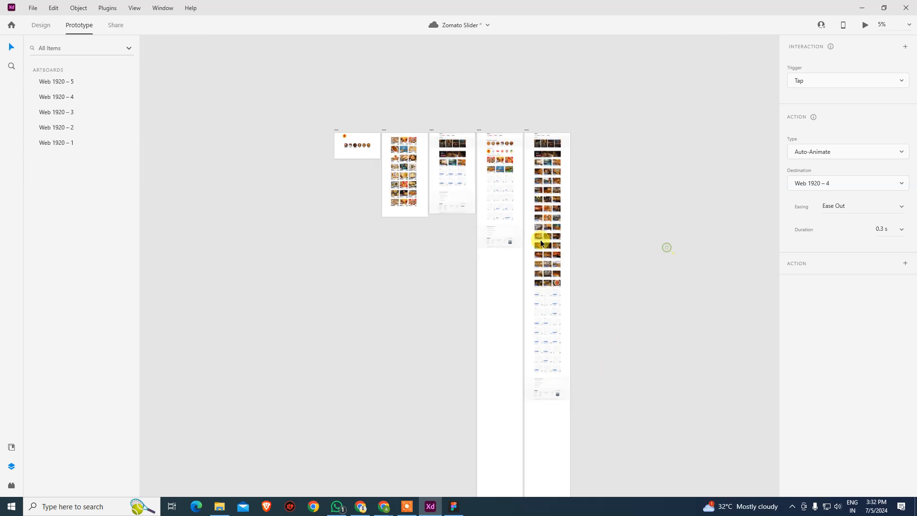
click(498, 227)
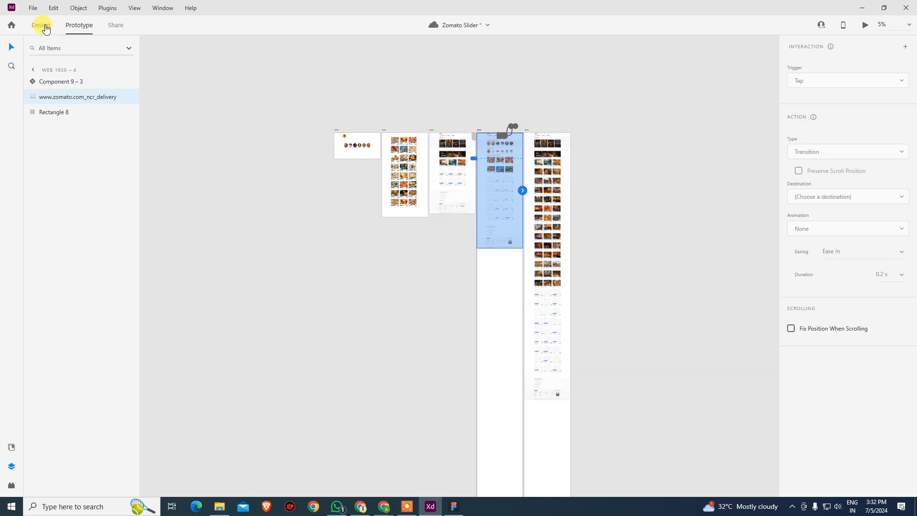
click(41, 25)
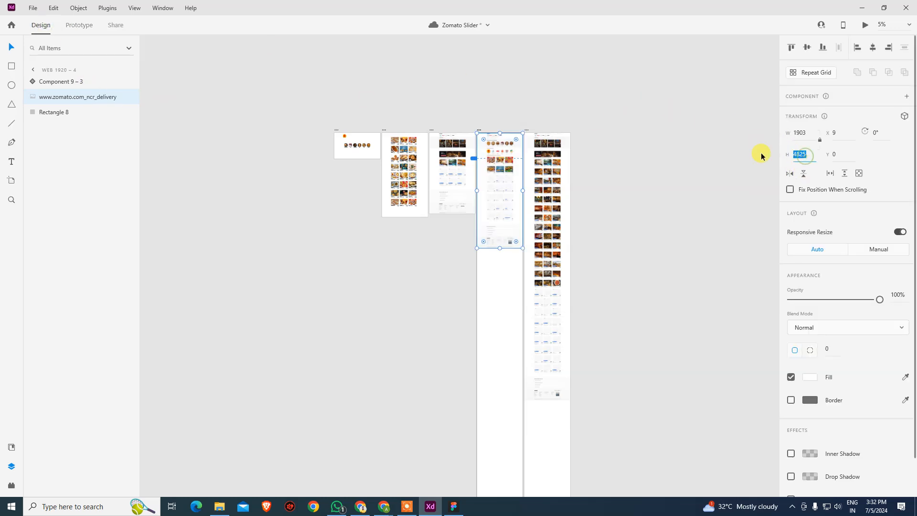
click(688, 145)
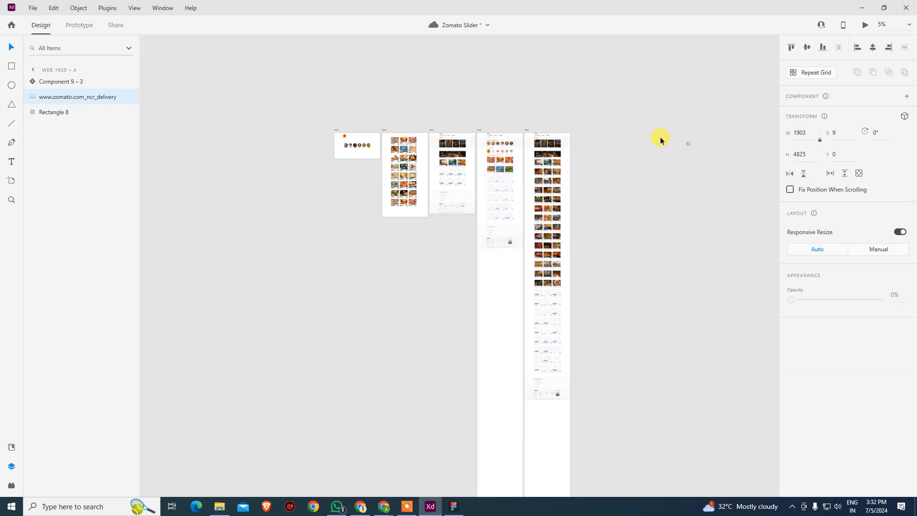
click(479, 129)
click(806, 153)
text(4825)
key(Return)
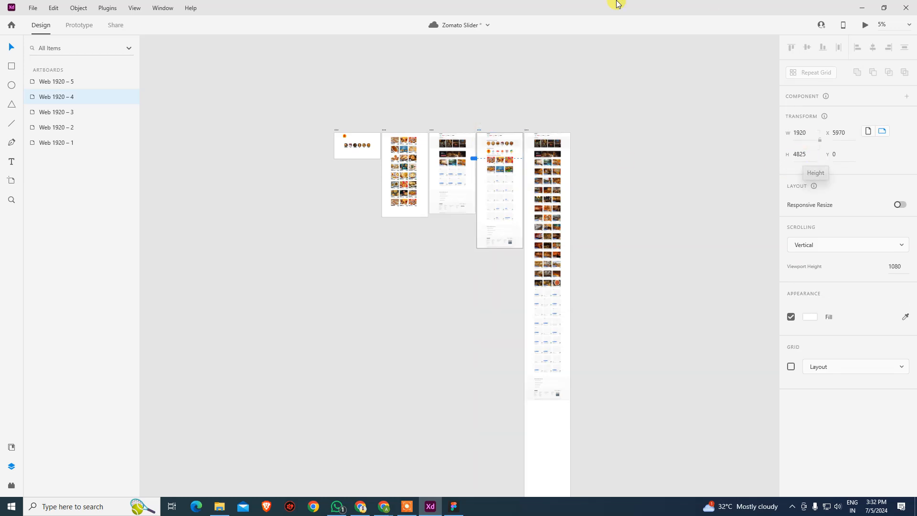
click(626, 130)
Select Web 1920 – 3's tab component in Prototype mode and inspect the Delivery tab's connection to Web 1920 – 4.
scroll(443, 136, up, 5)
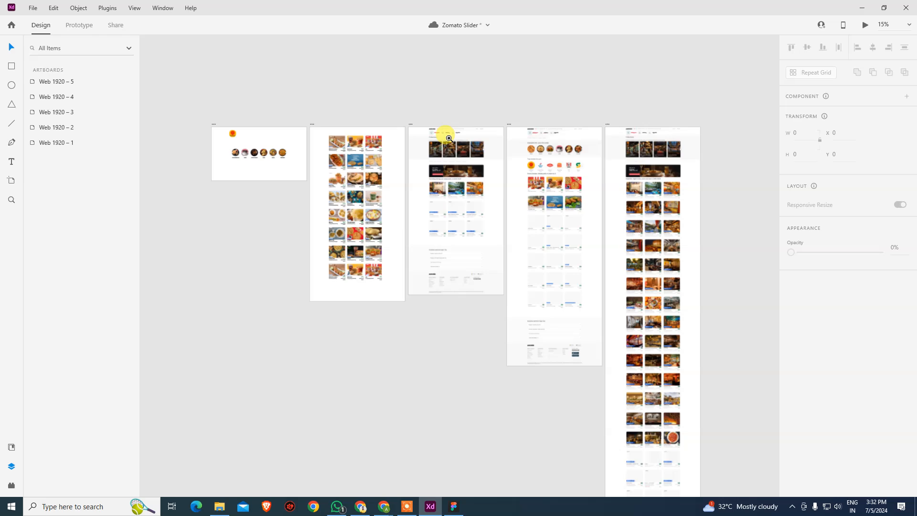
click(446, 130)
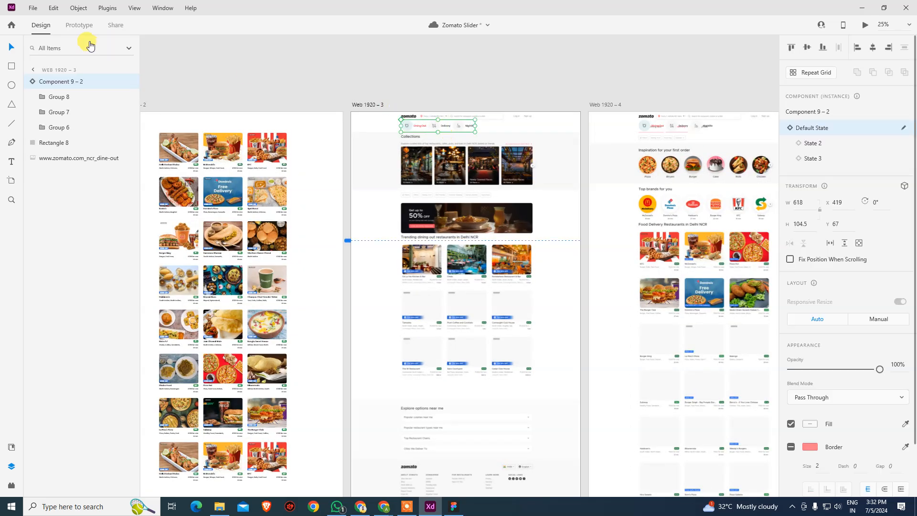
click(79, 25)
scroll(520, 222, down, 4)
scroll(520, 221, right, 3)
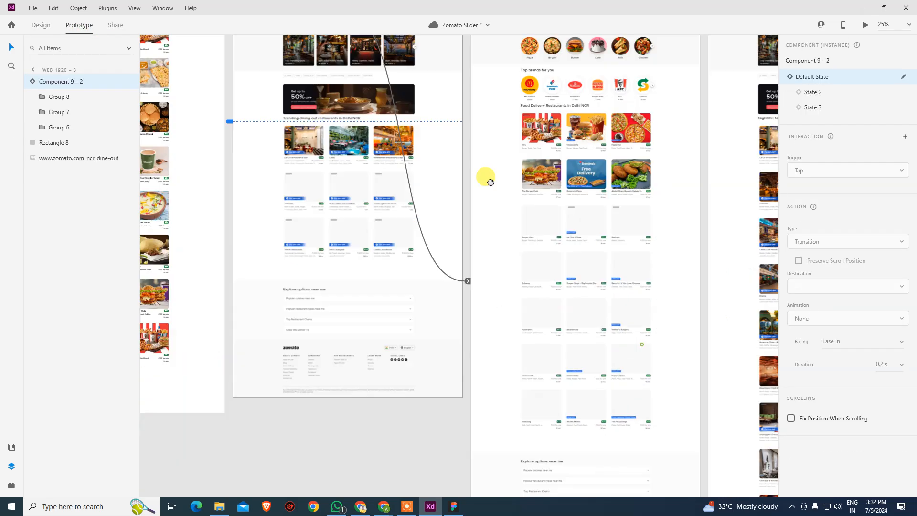
scroll(449, 225, up, 5)
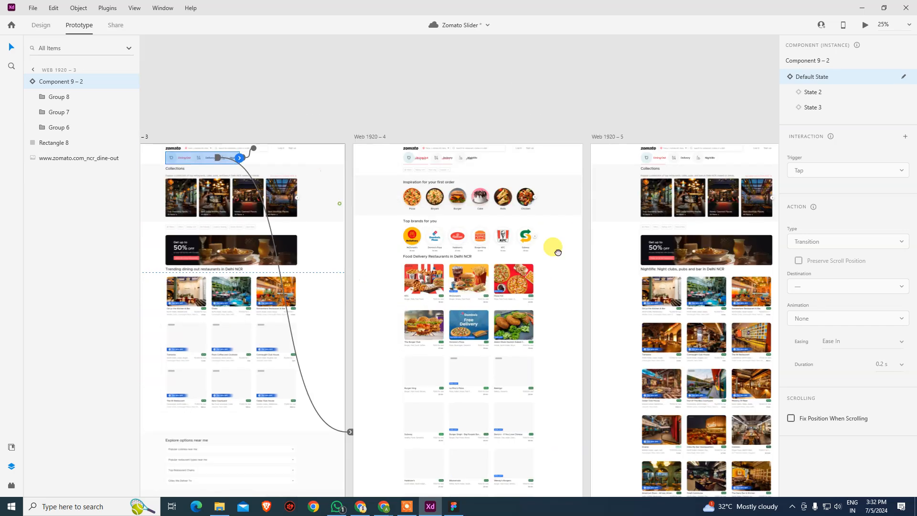
scroll(449, 191, left, 2)
scroll(379, 165, up, 3)
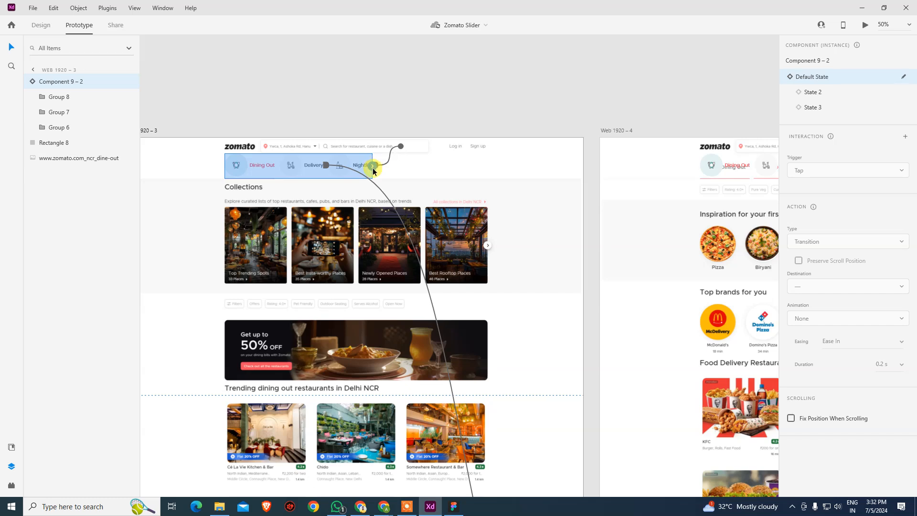
Set the destination of the Nightlife tab's Tap interaction on Web 1920 – 3 to the Web 1920 – 5 artboard.
click(387, 164)
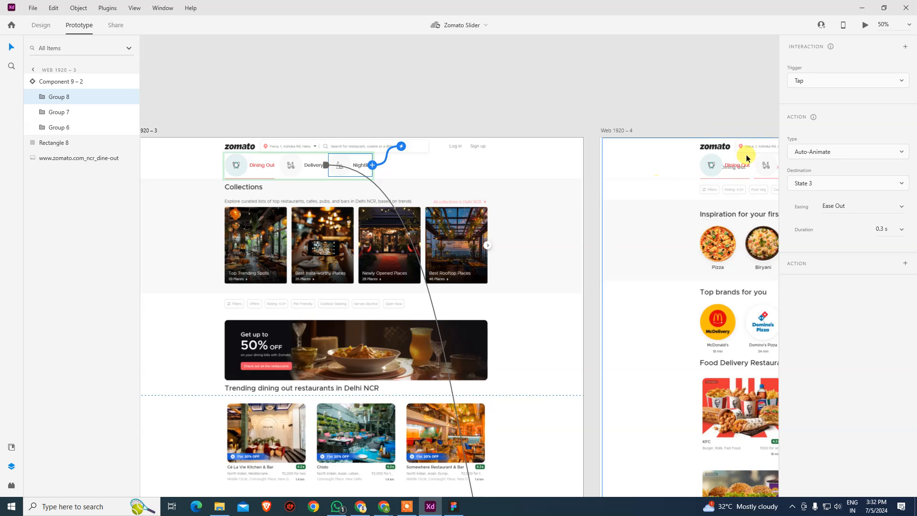
drag(700, 127, 406, 127)
drag(518, 134, 289, 162)
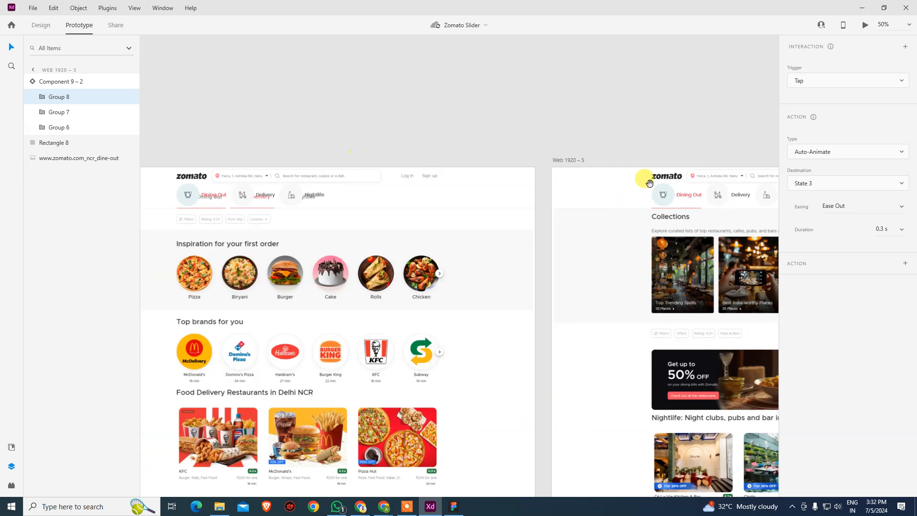
drag(494, 205, 894, 213)
drag(529, 201, 821, 183)
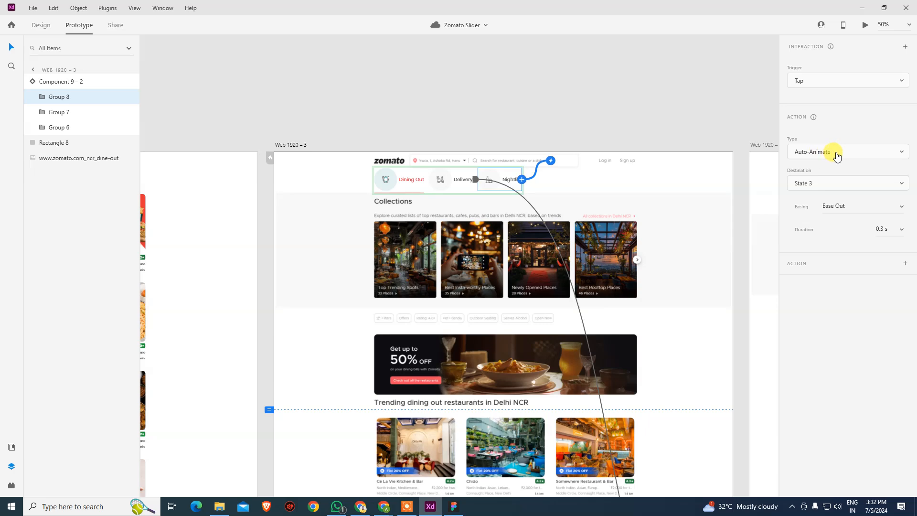
click(829, 183)
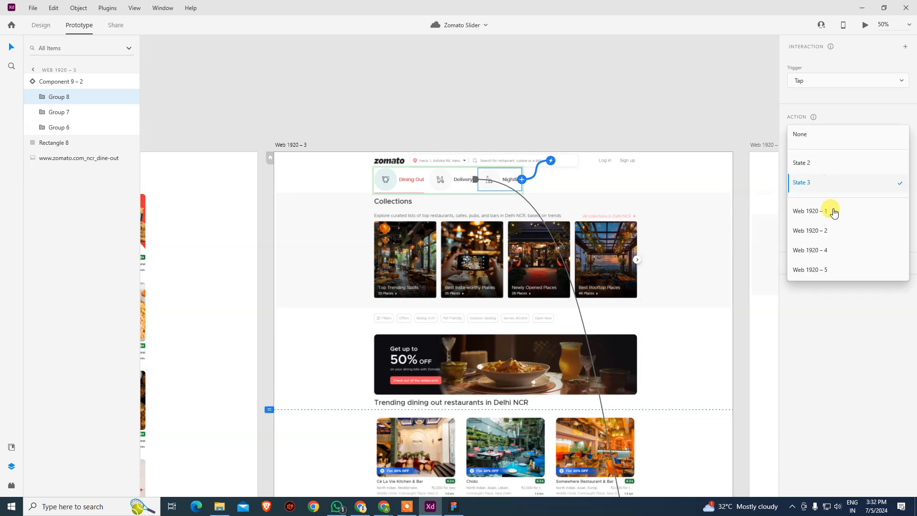
click(834, 270)
click(632, 109)
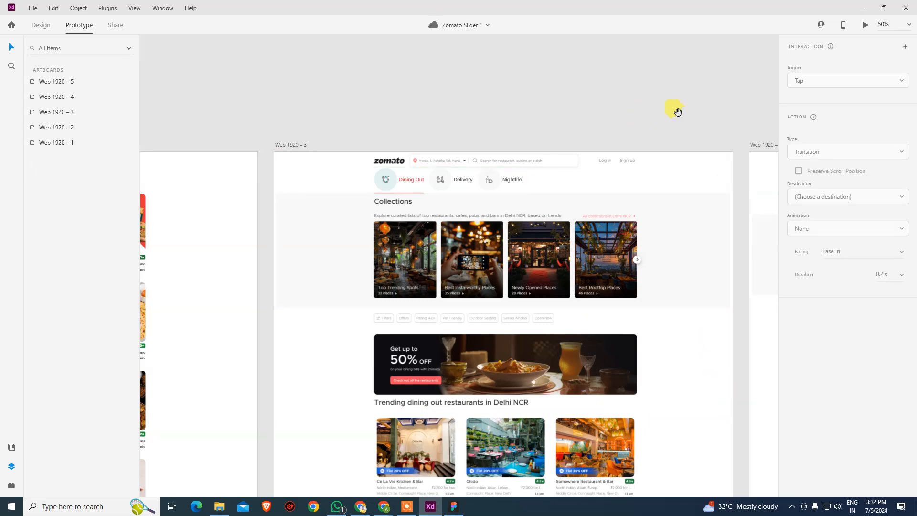
Trace the Delivery and Nightlife tab connections from Web 1920 – 3 and inspect the length of the Web 1920 – 5 artboard.
drag(687, 115, 382, 118)
drag(594, 245, 383, 71)
drag(422, 199, 735, 478)
click(489, 192)
drag(687, 253, 353, 173)
key(ctrl+minus)
key(ctrl+minus)
key(ctrl+minus)
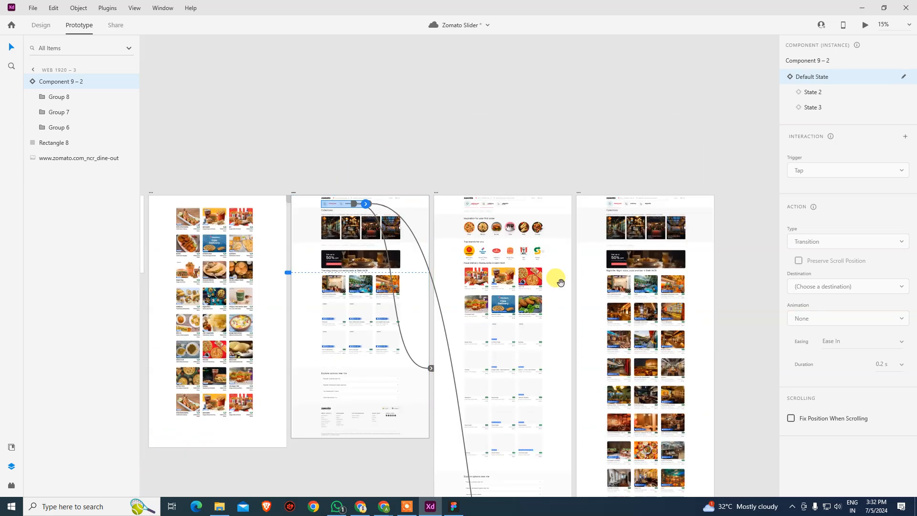
drag(538, 369, 411, 169)
drag(426, 320, 404, 92)
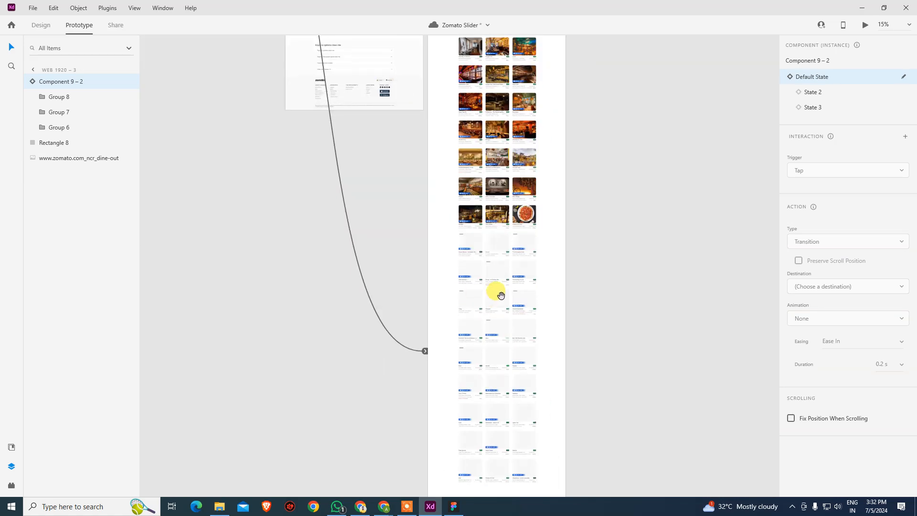
drag(491, 364, 524, 132)
drag(528, 263, 540, 468)
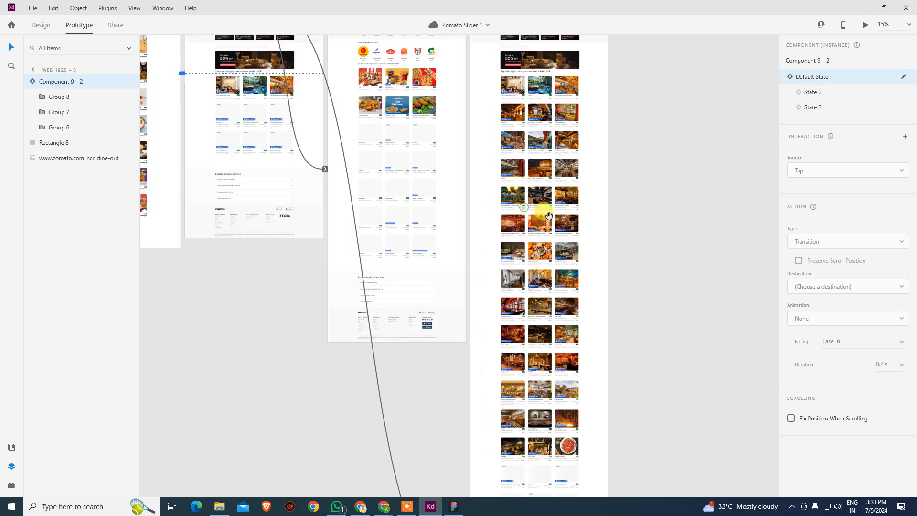
drag(548, 218, 557, 433)
In Design mode, set the Web 1920 – 5 artboard's height to 11197 to match its Nightlife page image.
click(634, 199)
click(520, 254)
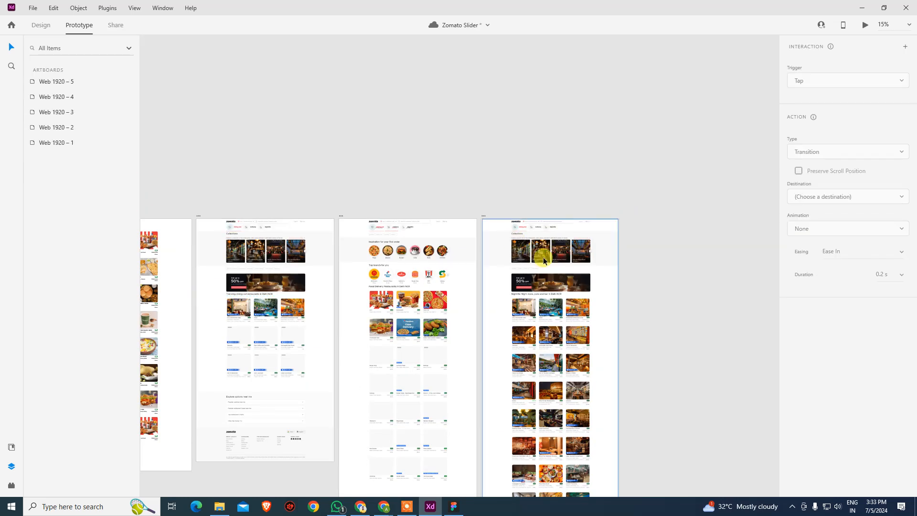
click(503, 239)
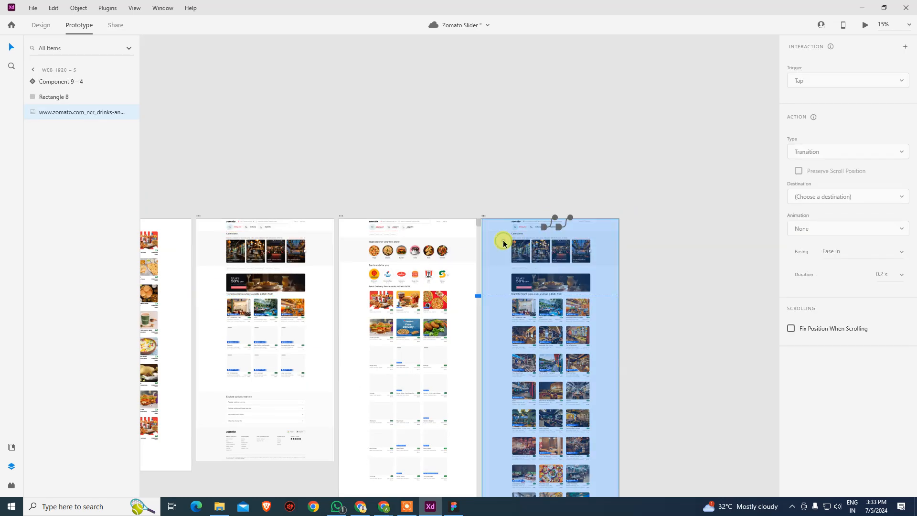
click(666, 286)
click(43, 25)
click(551, 310)
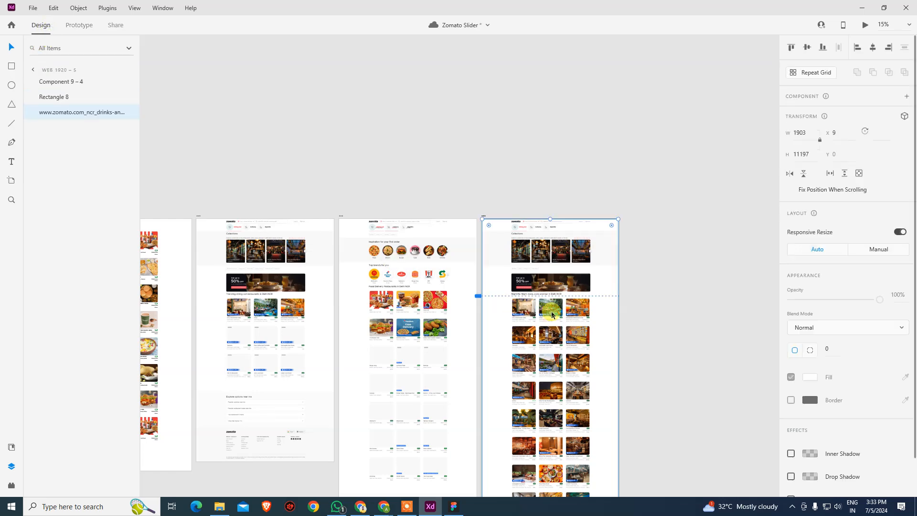
click(805, 150)
click(486, 215)
click(485, 216)
click(805, 155)
key(Return)
Return to Prototype mode, examine the links from Web 1920 – 3's tabs, and view the tab component on Web 1920 – 4.
click(266, 229)
click(72, 28)
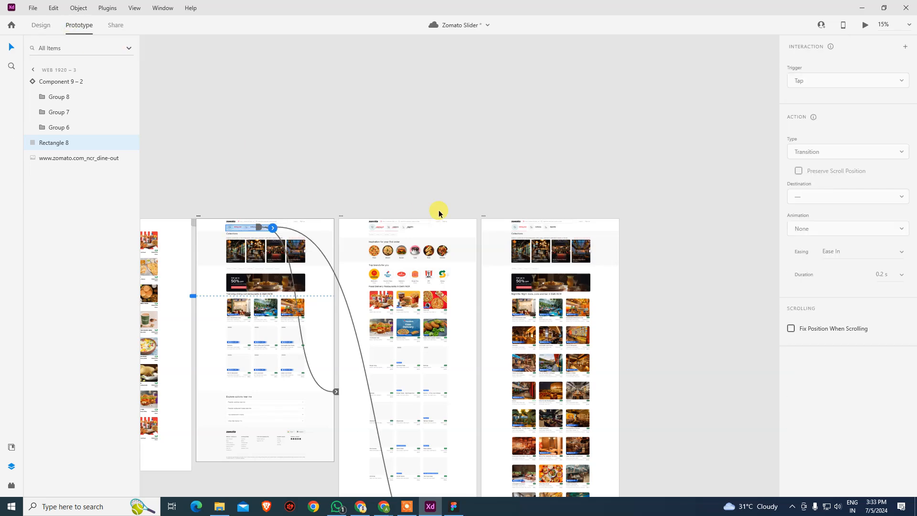
drag(425, 347, 418, 105)
drag(425, 309, 423, 135)
drag(536, 296, 543, 131)
drag(547, 184, 531, 293)
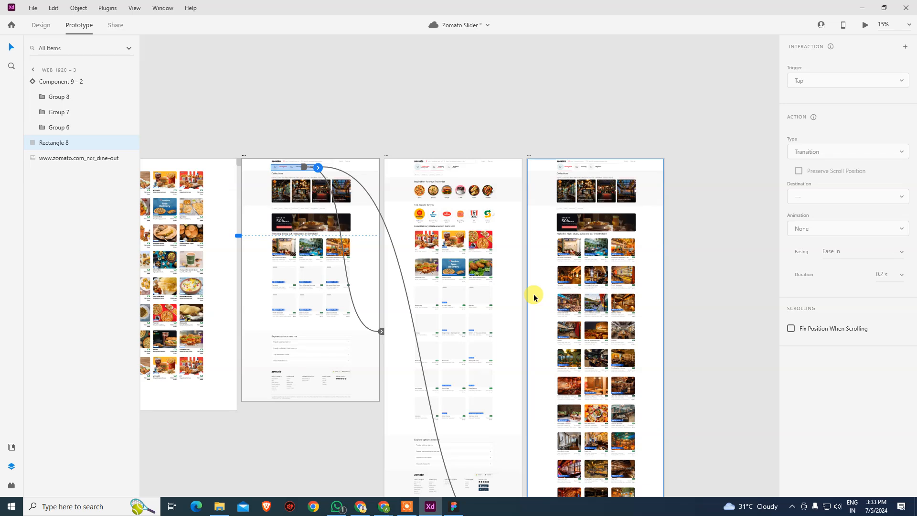
click(392, 128)
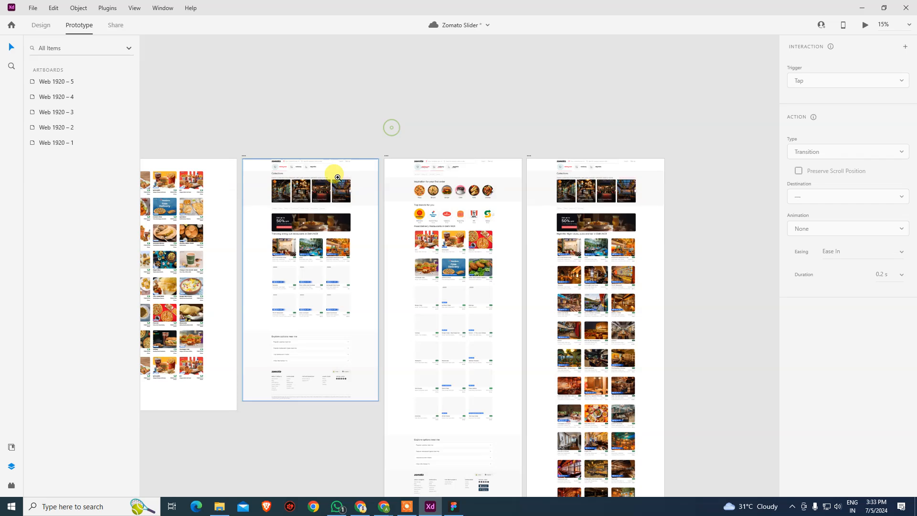
scroll(320, 171, up, 3)
drag(268, 175, 311, 182)
drag(447, 183, 323, 188)
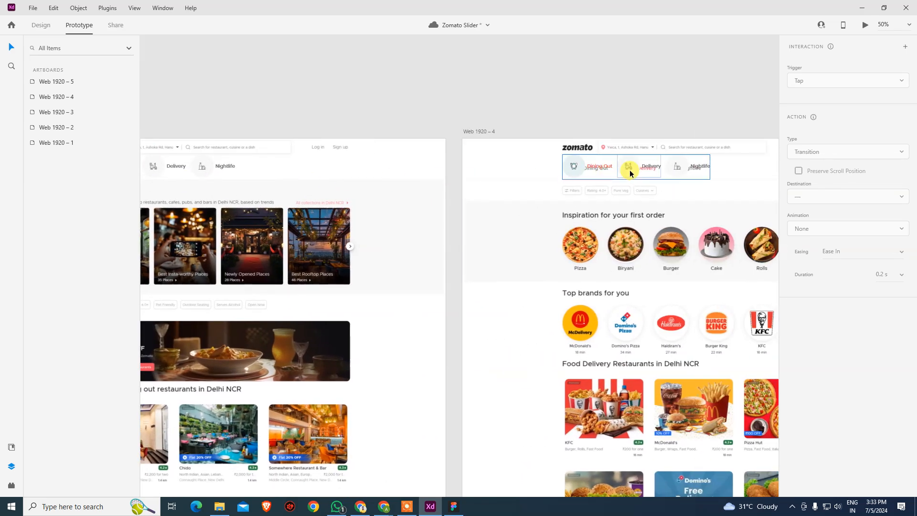
Move Rectangle 8 above the Delivery page image in the layer order of the Web 1920 – 4 artboard.
click(726, 170)
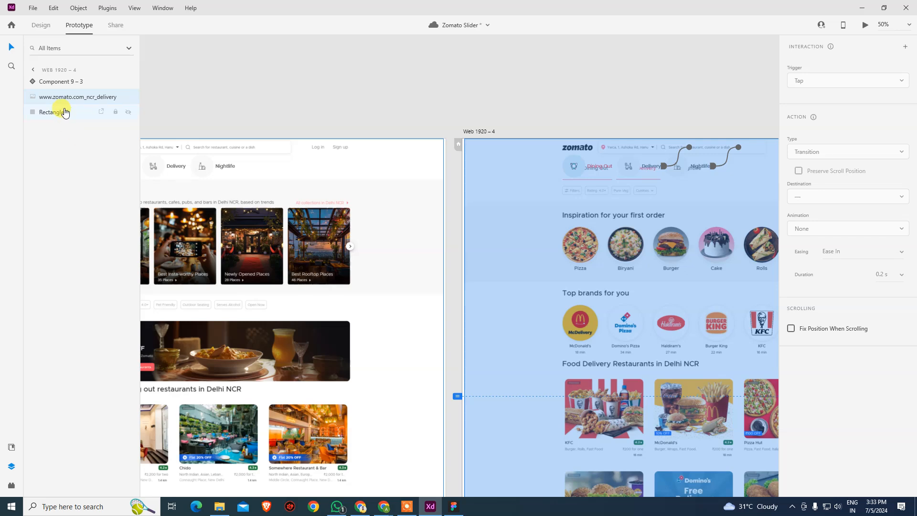
drag(66, 112, 68, 98)
click(343, 80)
Switch the tab component on the Web 1920 – 4 artboard to State 2.
drag(502, 112, 45, 123)
click(296, 176)
click(808, 96)
click(465, 105)
Switch the tab component on the Web 1920 – 5 artboard to State 3.
drag(593, 121, 326, 111)
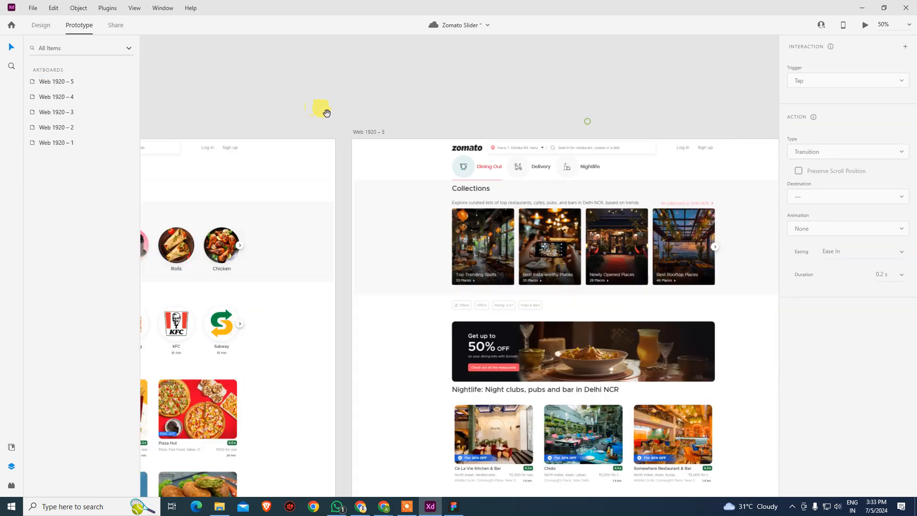
click(559, 172)
click(812, 108)
click(635, 95)
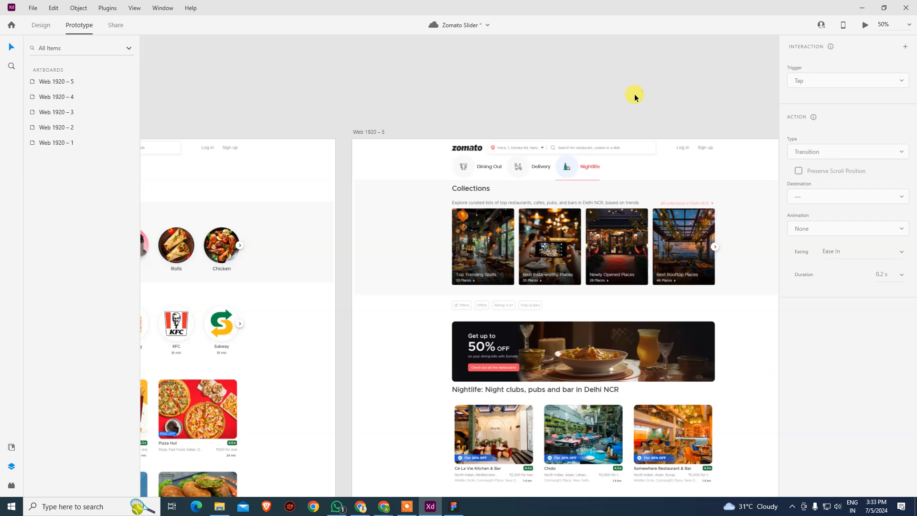
Set the destination of the Dining Out tab's Tap interaction on Web 1920 – 4 to the Web 1920 – 3 artboard.
drag(426, 118, 757, 120)
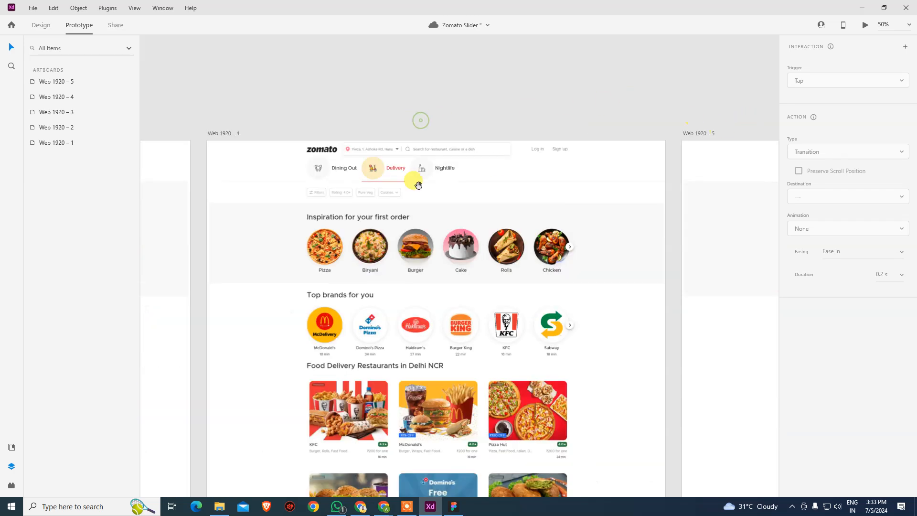
drag(443, 181, 795, 193)
drag(706, 192, 661, 189)
drag(544, 201, 499, 207)
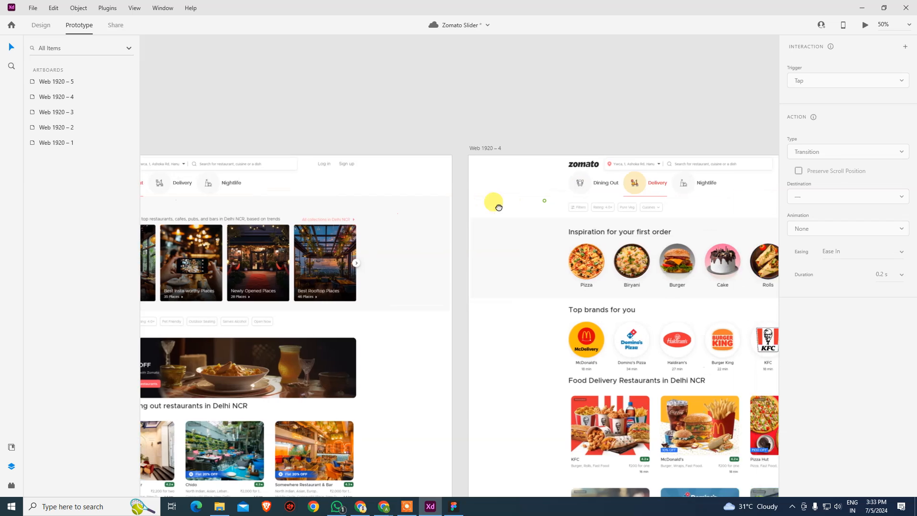
click(594, 181)
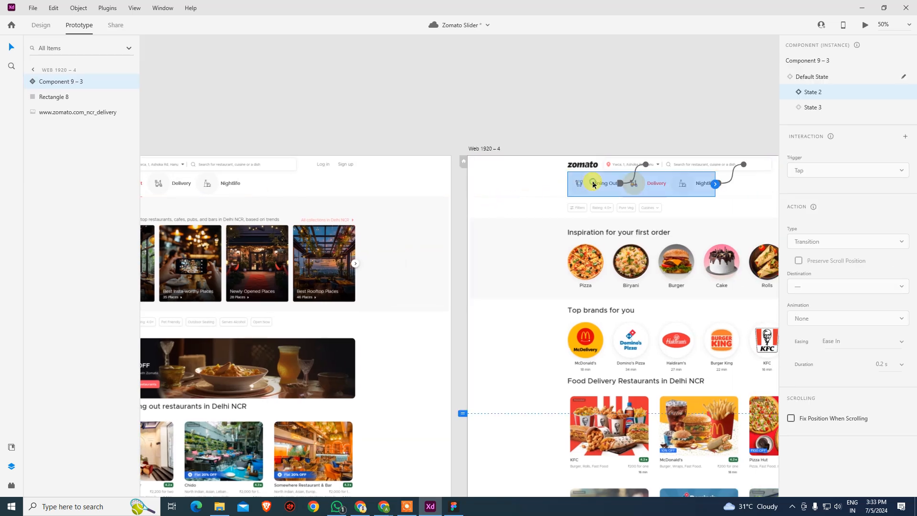
click(646, 159)
click(829, 186)
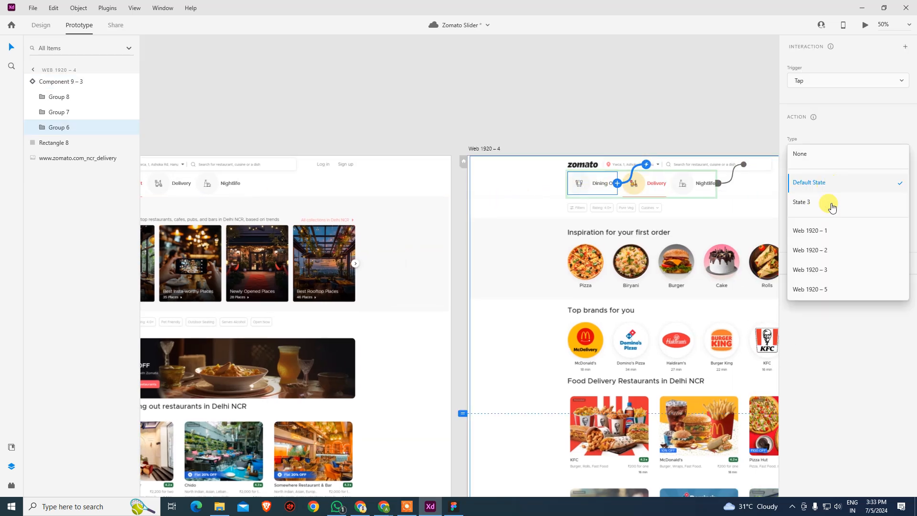
click(822, 252)
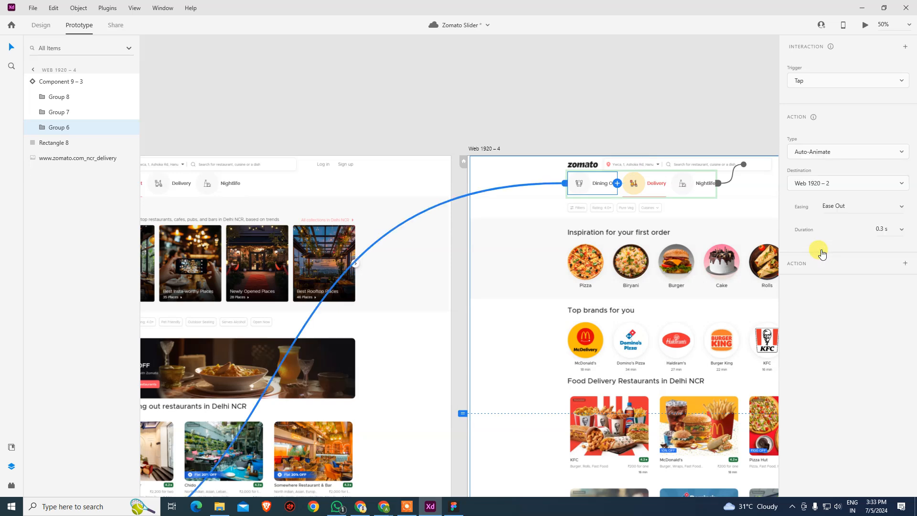
click(818, 183)
click(812, 202)
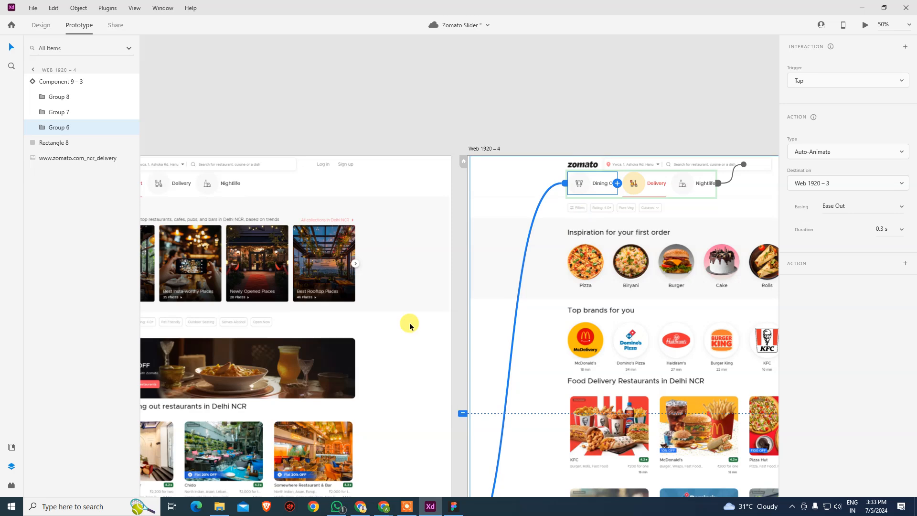
key(space)
click(557, 128)
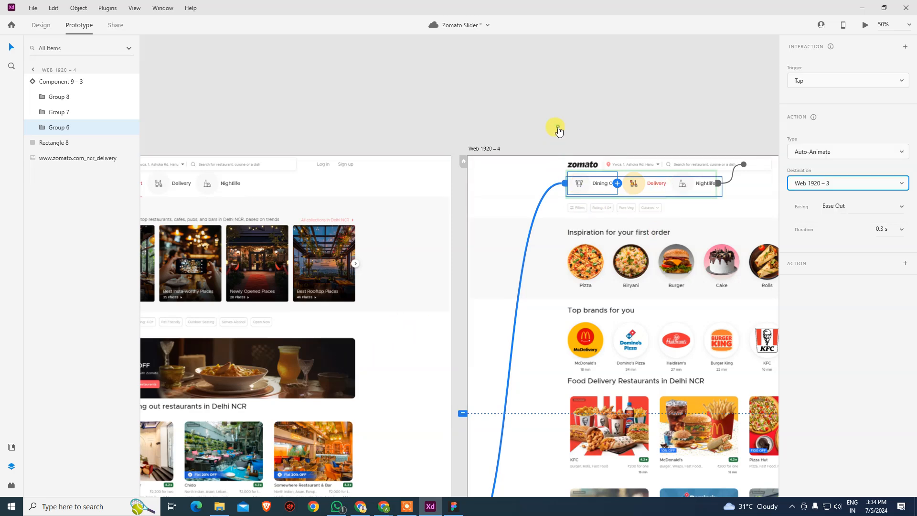
click(460, 120)
Set the destination of the Nightlife tab's Tap interaction on Web 1920 – 4 to the Web 1920 – 5 artboard.
drag(383, 375, 451, 295)
scroll(451, 296, down, 1)
scroll(451, 294, down, 2)
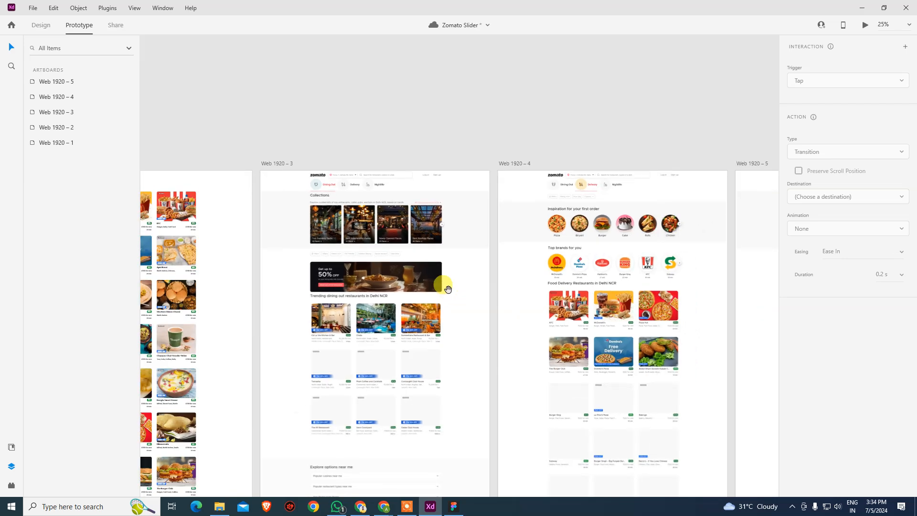
click(547, 91)
drag(603, 91, 472, 277)
drag(641, 41, 460, 71)
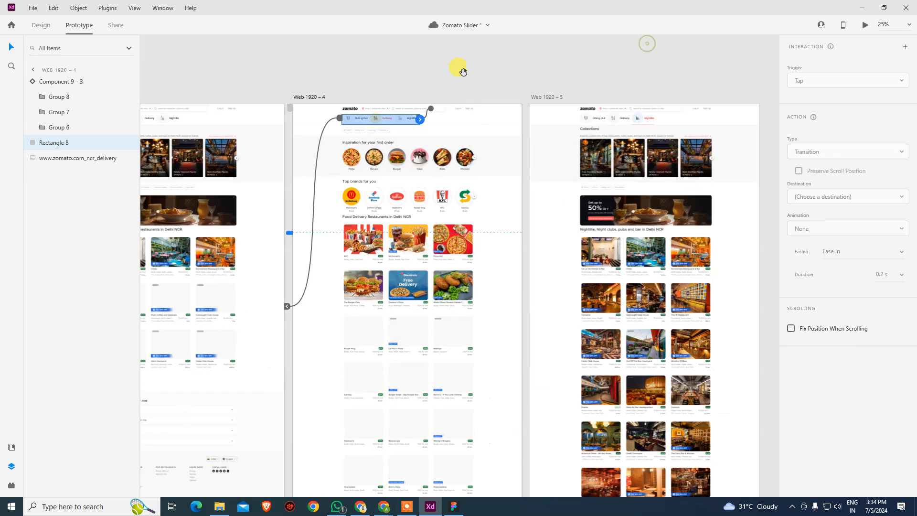
click(431, 111)
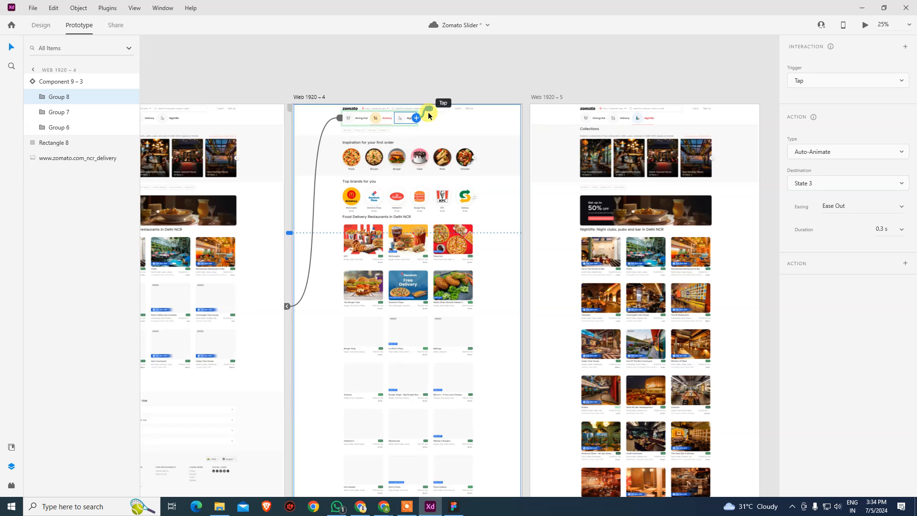
click(819, 187)
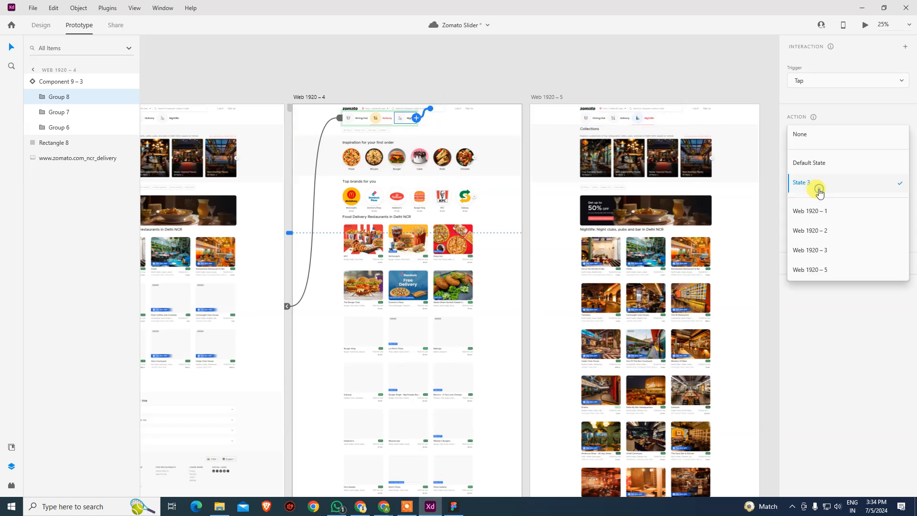
click(816, 268)
click(558, 69)
Set the destination of the Dining Out tab's Tap interaction on Web 1920 – 5 to the Web 1920 – 3 artboard.
click(604, 119)
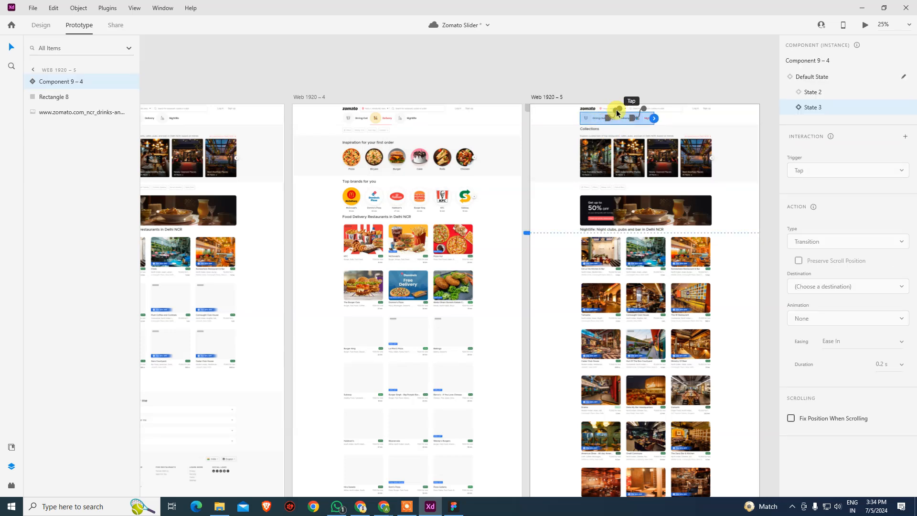
double_click(616, 113)
click(821, 184)
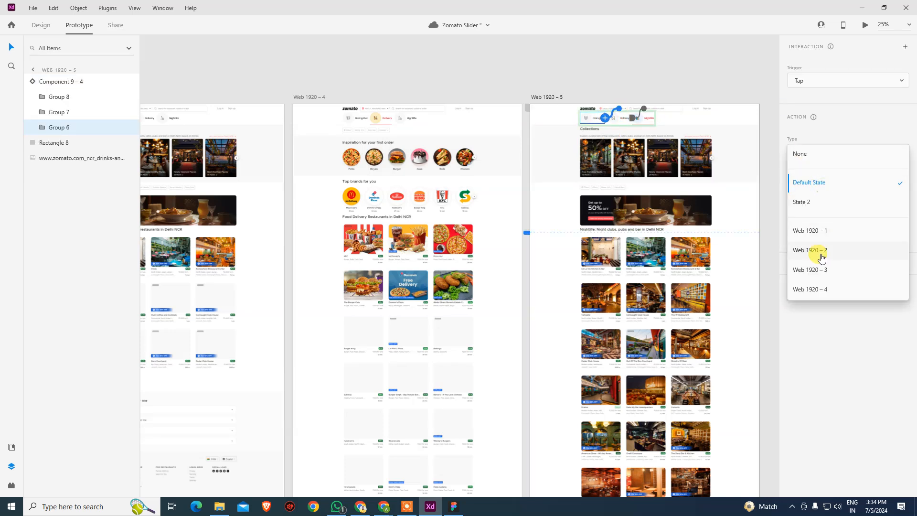
click(831, 269)
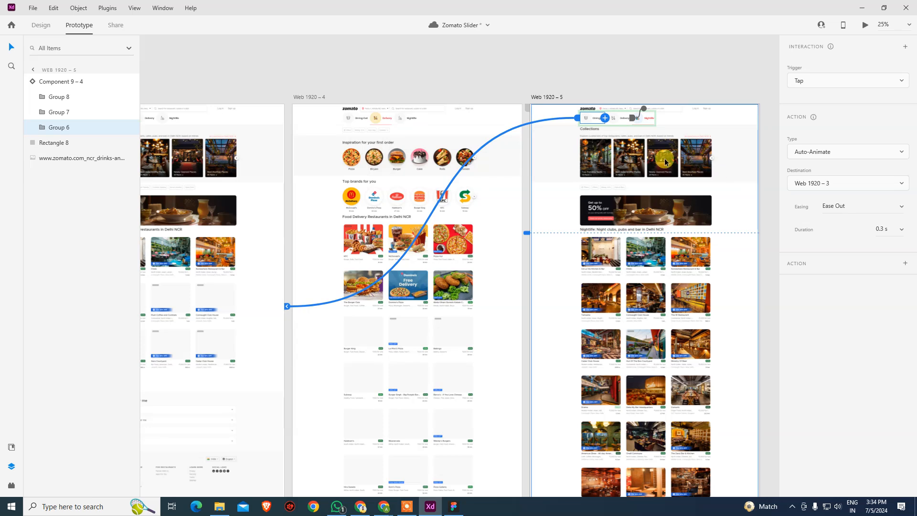
Set the destination of the Delivery tab's Tap interaction on Web 1920 – 5 to the Web 1920 – 4 artboard.
click(641, 114)
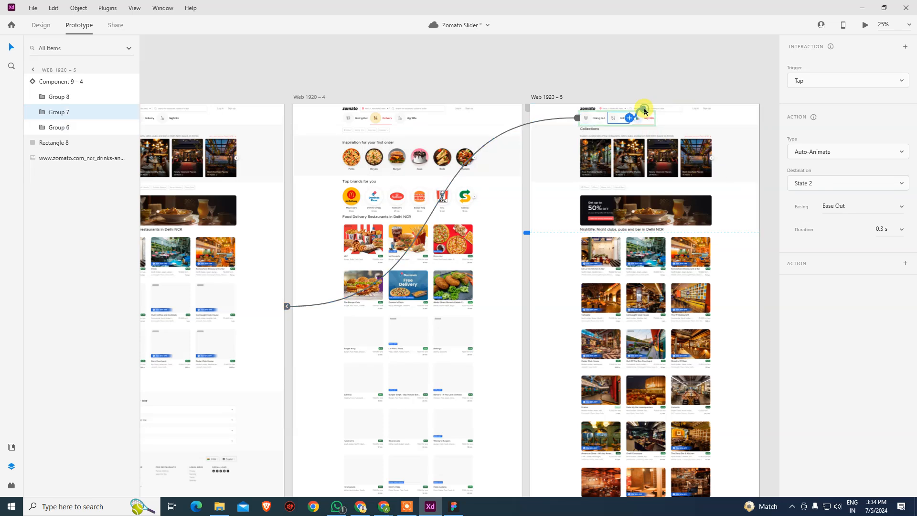
click(852, 184)
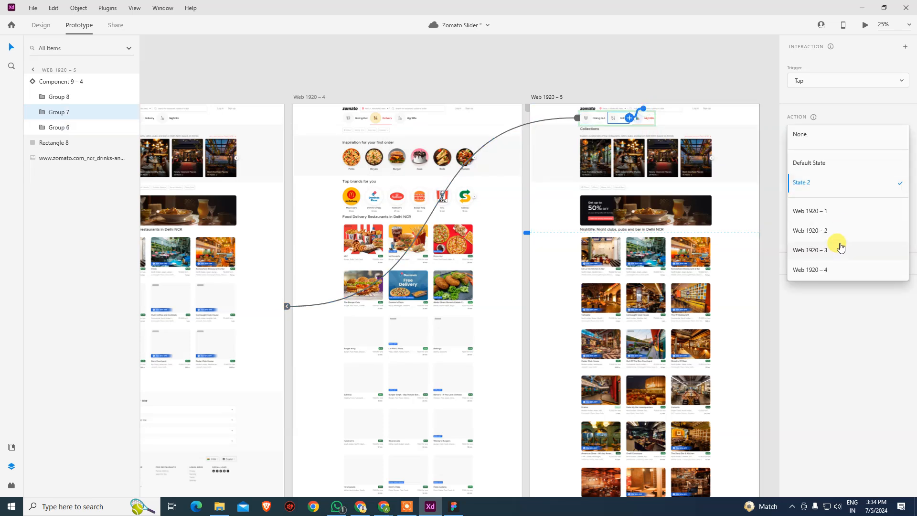
click(840, 270)
click(592, 55)
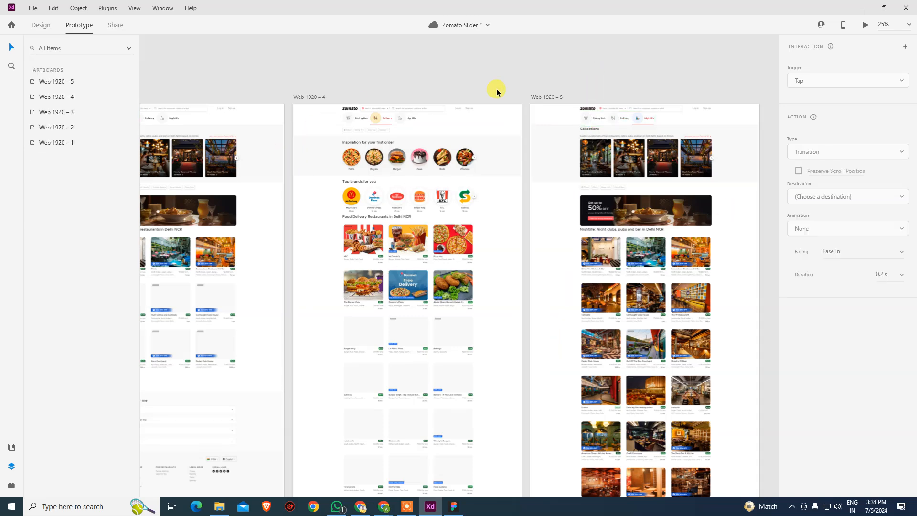
Preview the prototype starting from the Web 1920 – 3 artboard and look through the Dining Out page.
drag(357, 82, 555, 85)
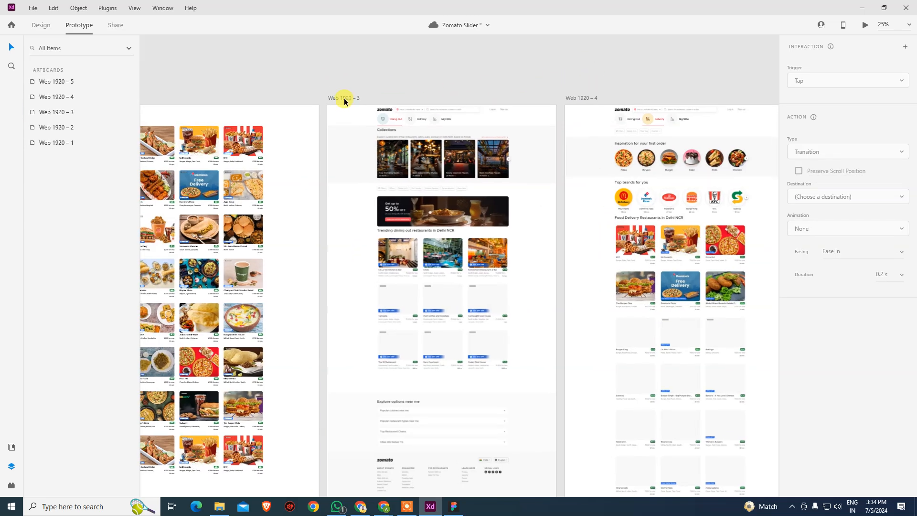
click(365, 98)
key(ctrl+Return)
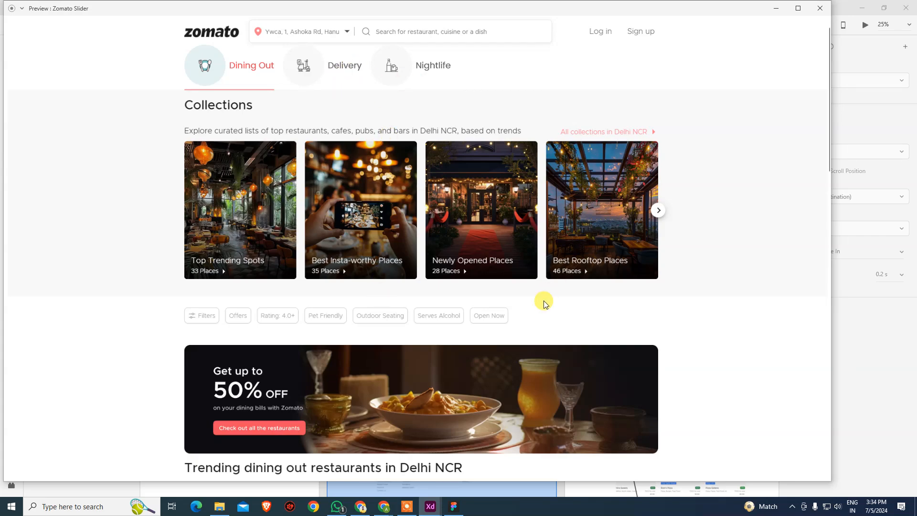
scroll(543, 301, down, 10)
scroll(544, 301, up, 7)
scroll(544, 301, up, 3)
Test switching between the Dining Out, Delivery and Nightlife tabs in the preview, and close the preview.
click(347, 67)
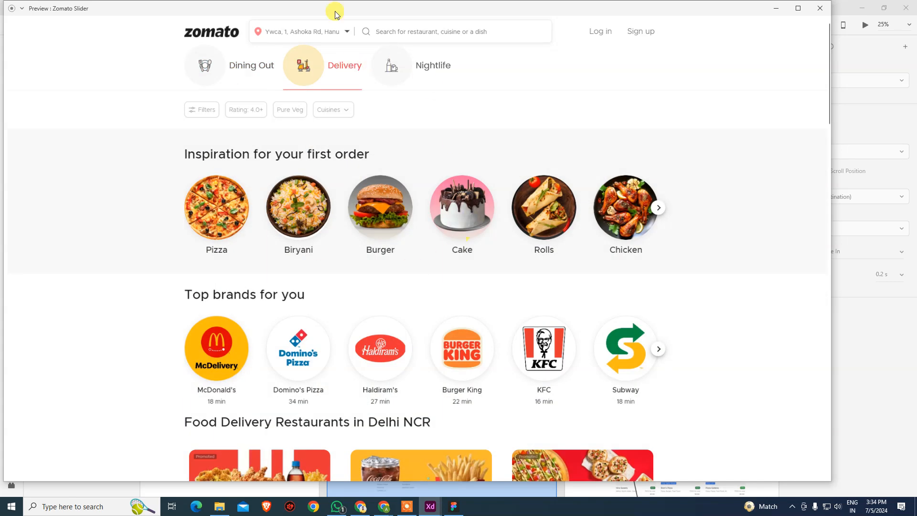
click(433, 66)
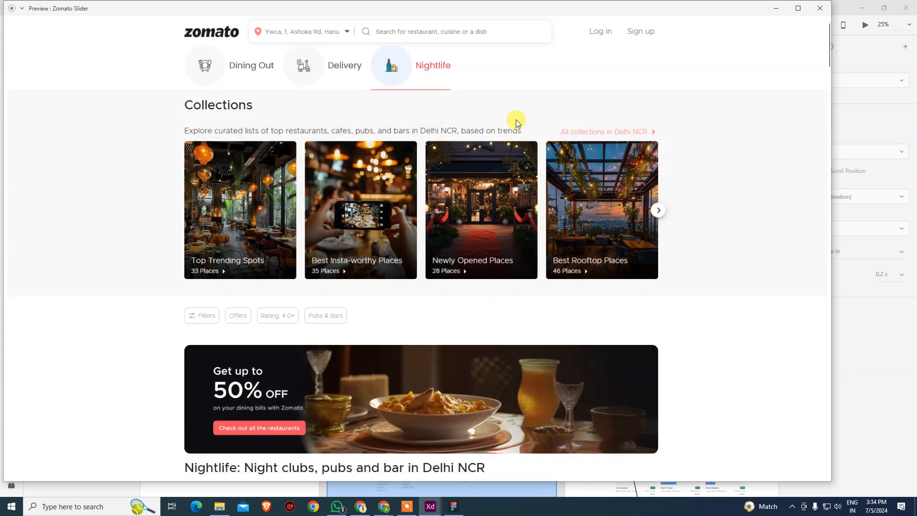
click(308, 76)
click(217, 66)
click(304, 65)
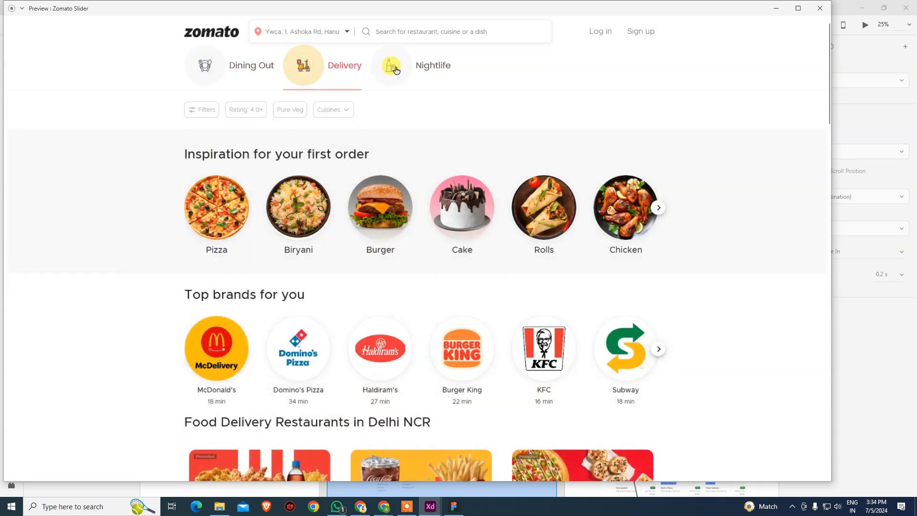
click(406, 69)
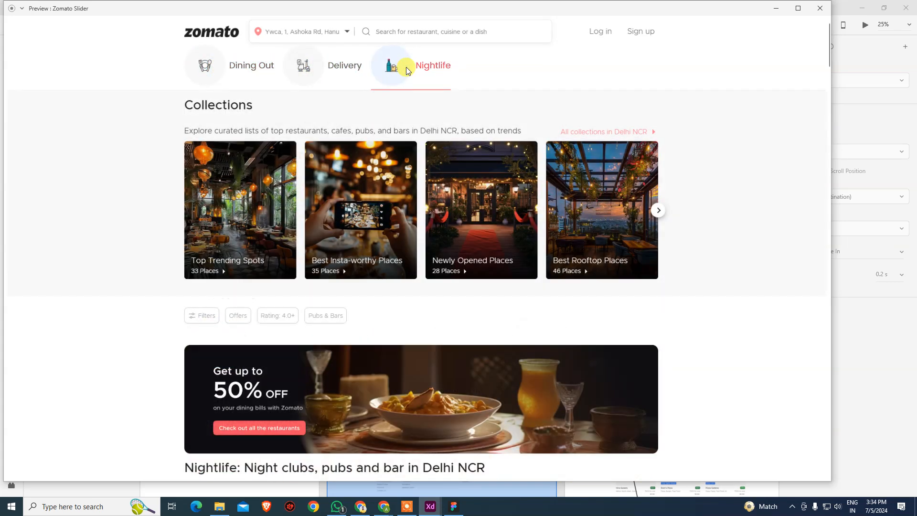
click(308, 67)
click(202, 71)
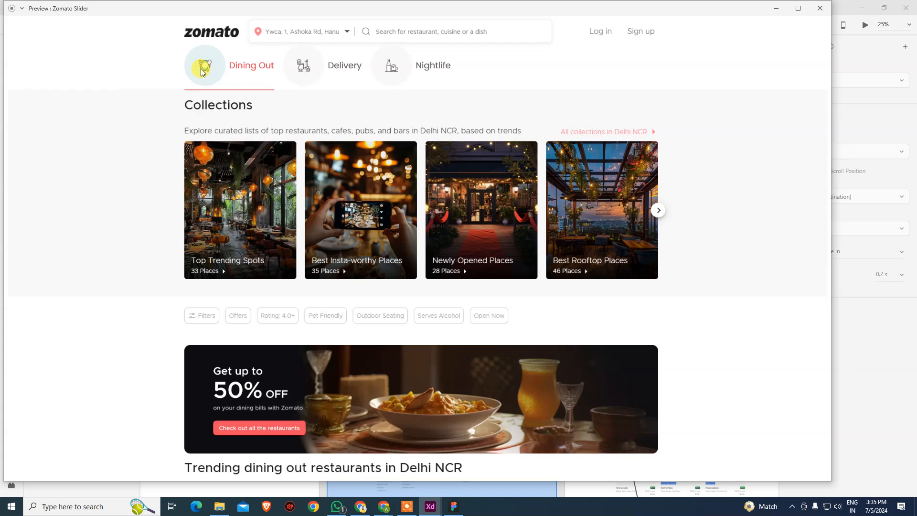
click(334, 66)
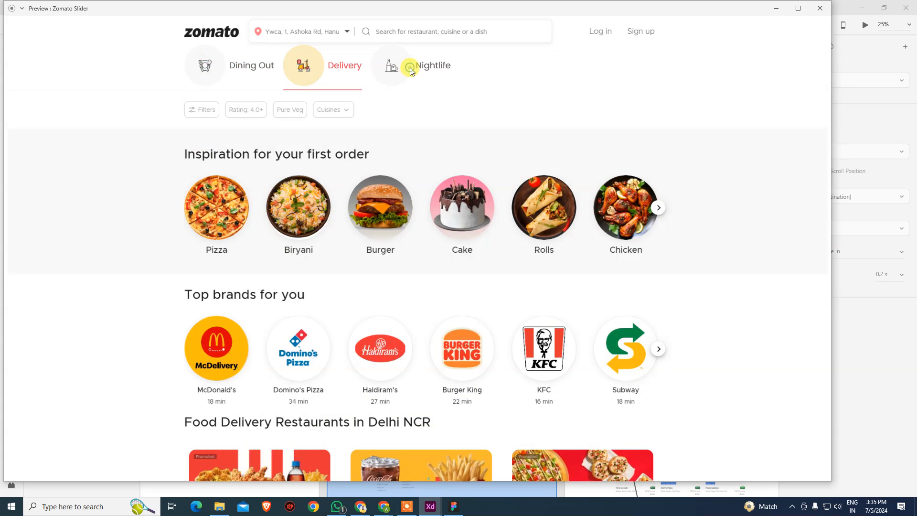
click(411, 67)
click(340, 82)
click(230, 72)
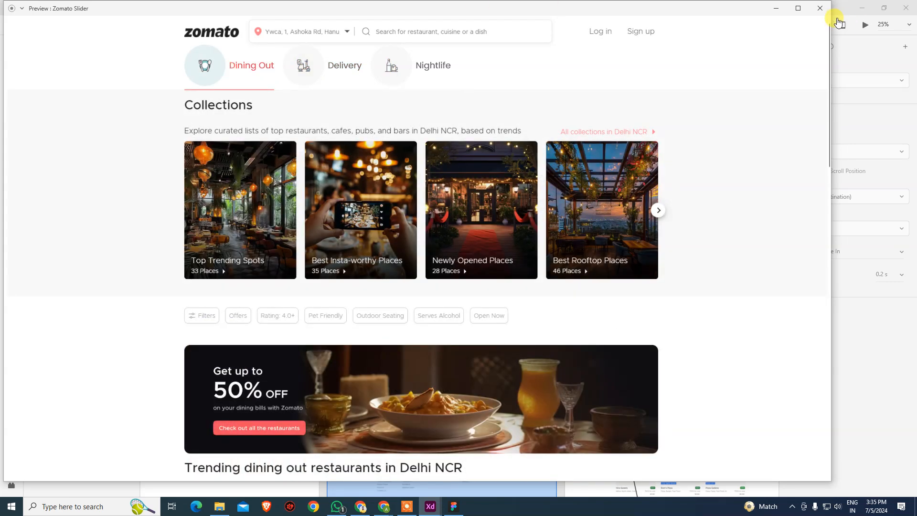
click(820, 8)
Select everything to display all prototype links, fit all artboards in view to review them, and clear the selection.
click(618, 82)
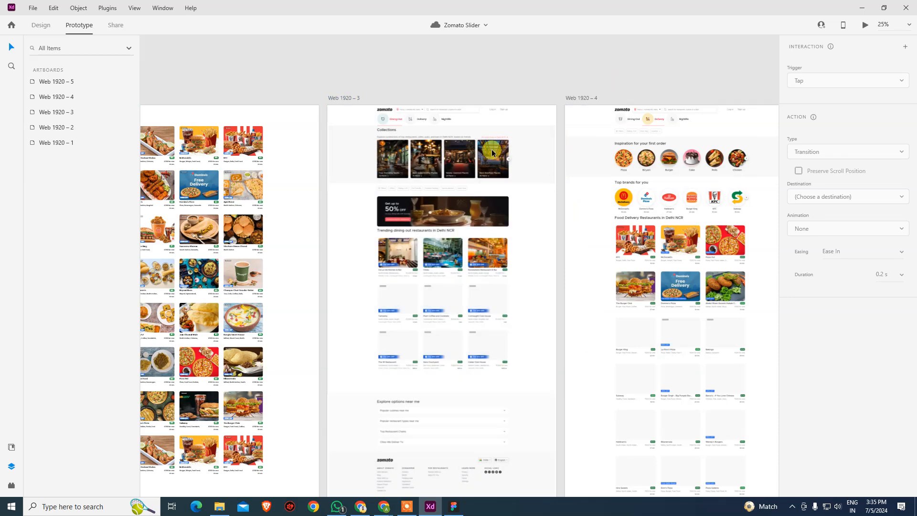
key(ctrl+a)
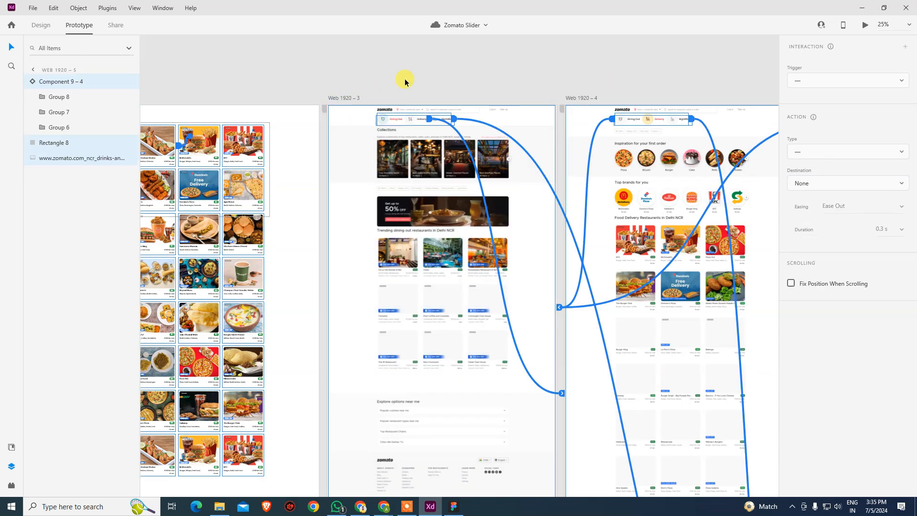
key(ctrl+0)
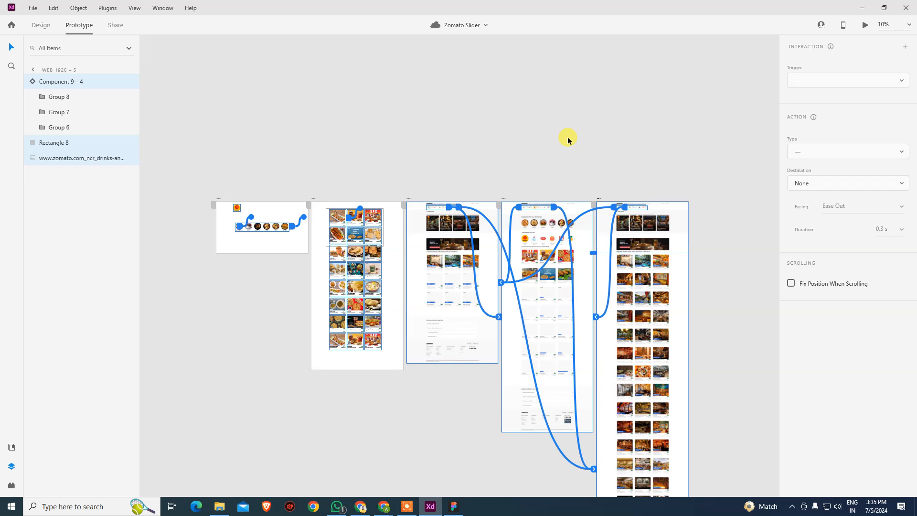
click(547, 123)
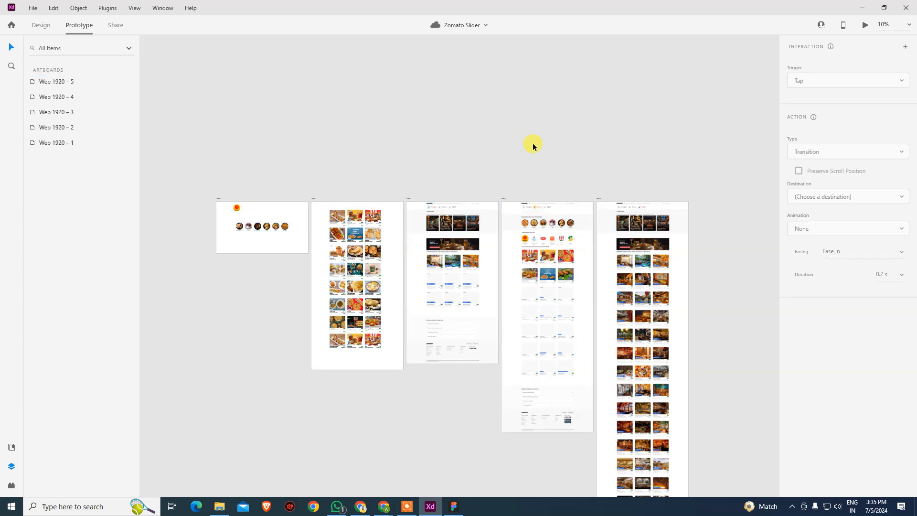
click(407, 506)
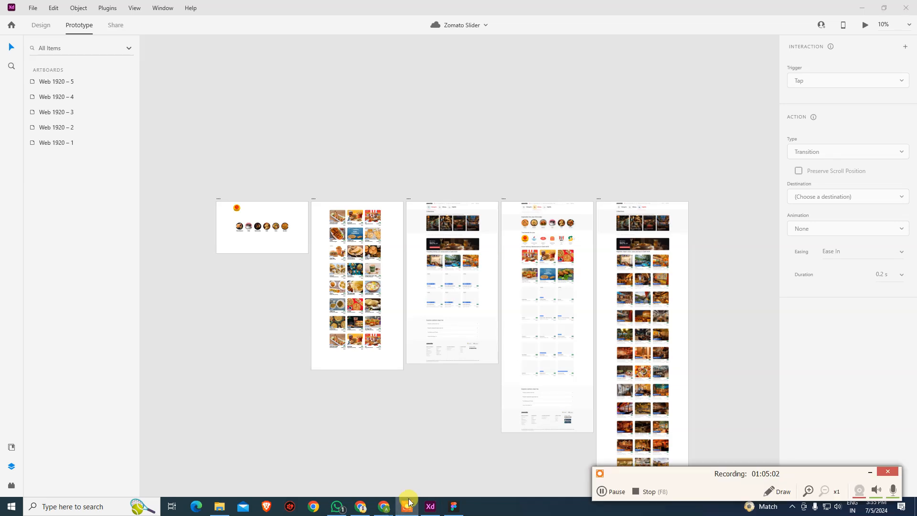